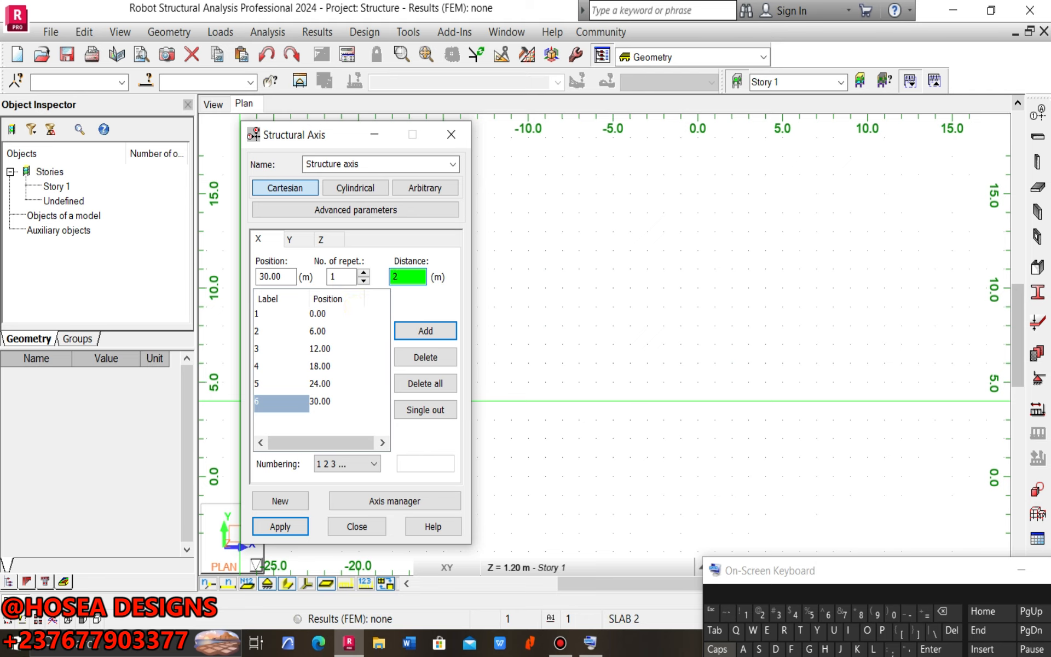
- Add the X axis 2 m beyond the 30 m position, and Y axes starting at 0.0 with 5 repetitions at 4 m spacing
{"action": "left_click", "coordinate": [426, 330]}
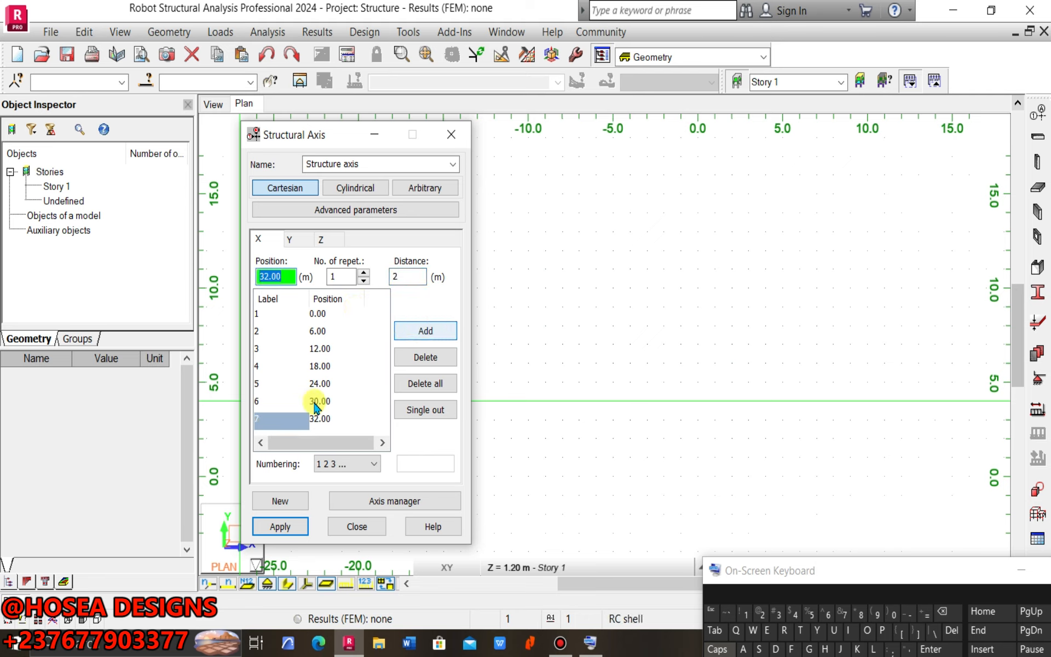
{"action": "left_click", "coordinate": [290, 236]}
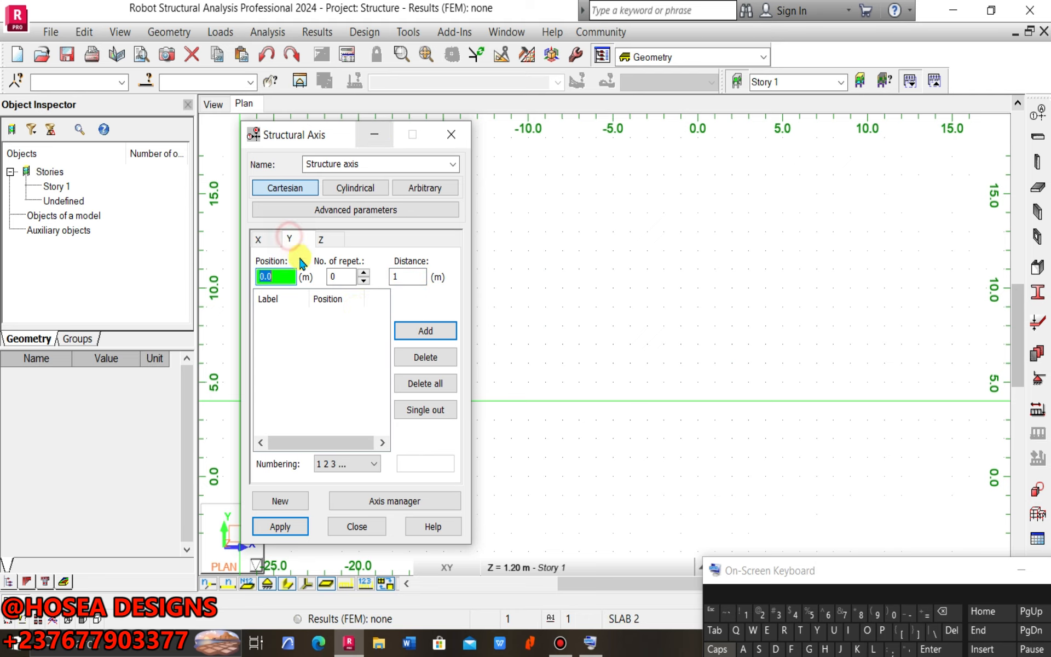
{"action": "left_click", "coordinate": [363, 272]}
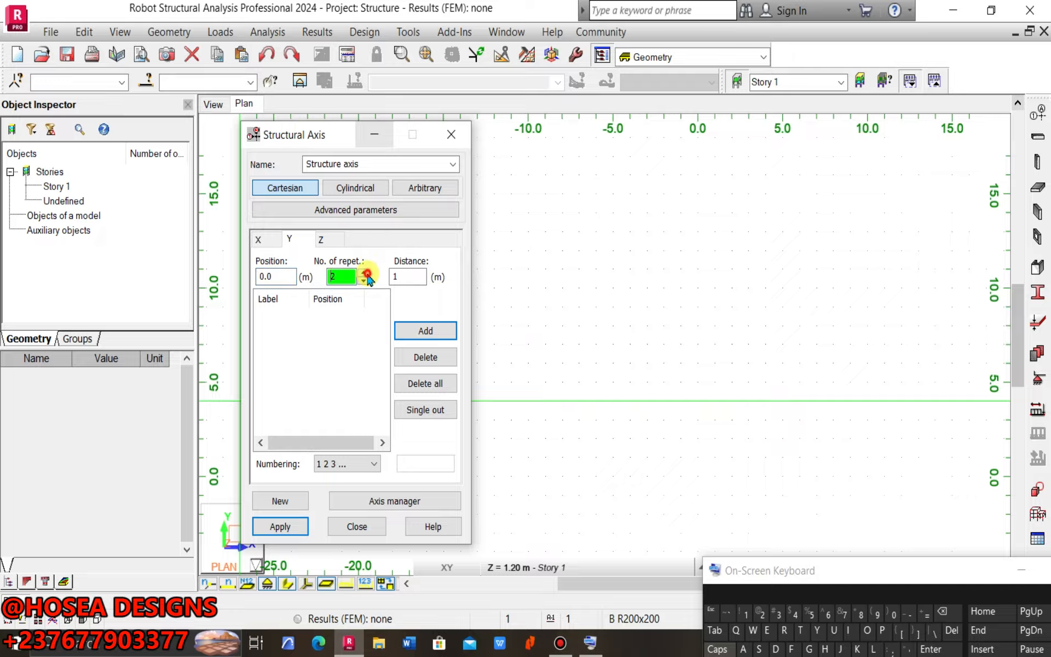
{"action": "left_click", "coordinate": [363, 272]}
{"action": "left_click", "coordinate": [364, 272]}
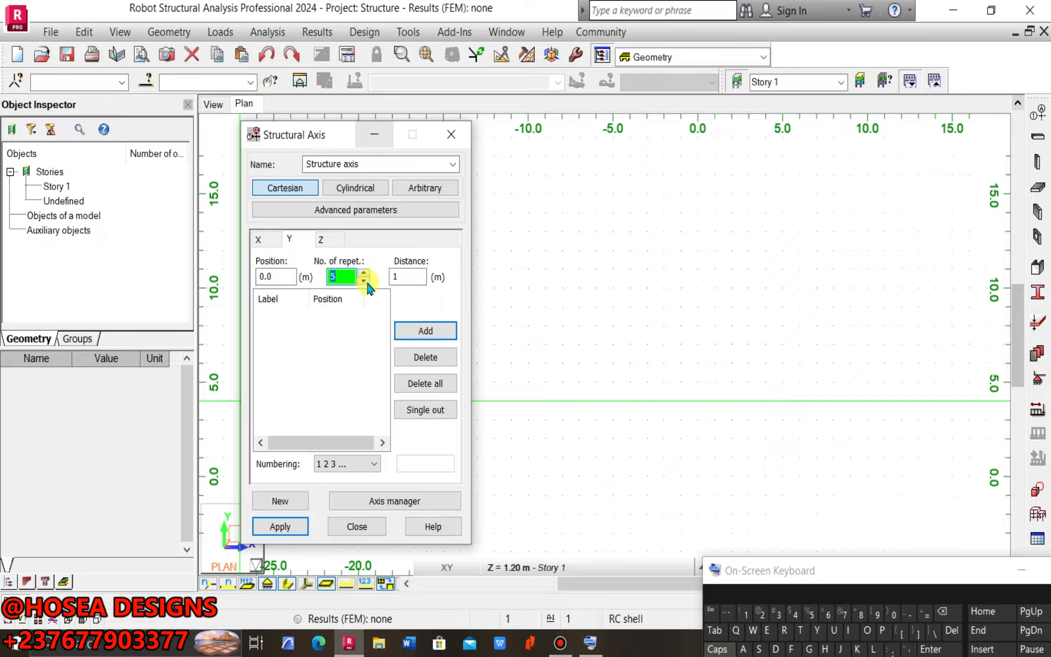
{"action": "key", "text": "Tab"}
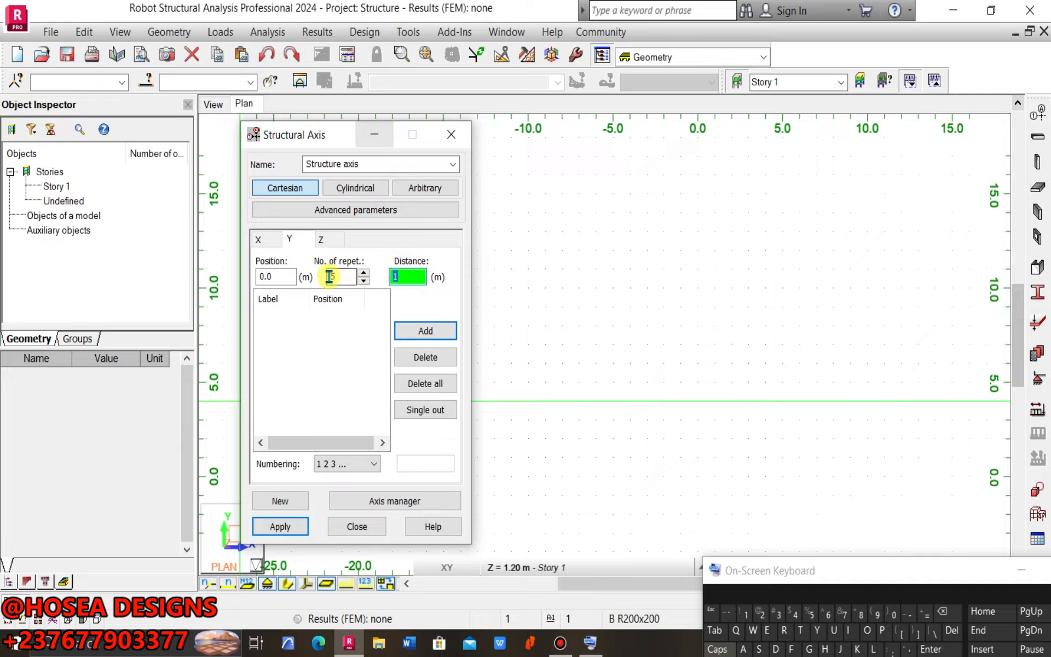
{"action": "type", "text": "4"}
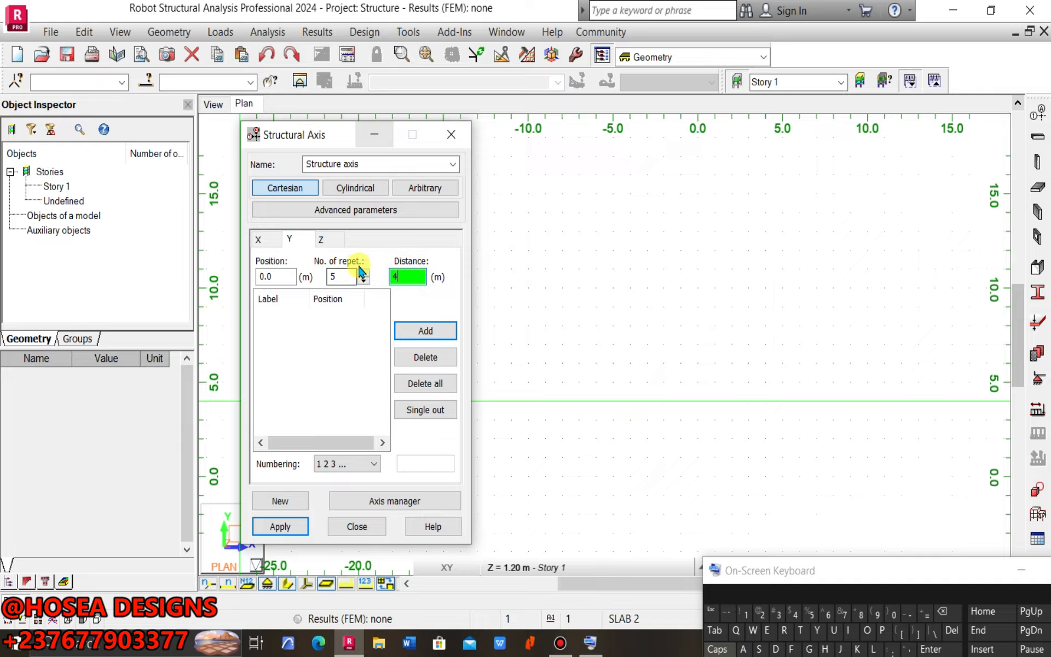
{"action": "left_click", "coordinate": [417, 331]}
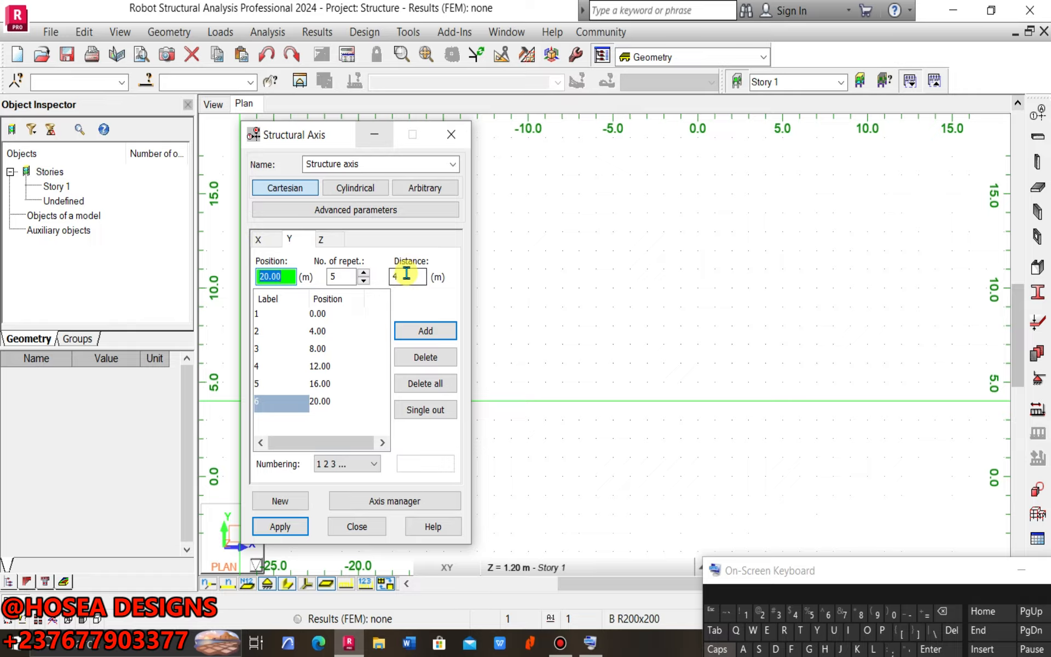
- Add one more Y axis 2 m beyond the 20 m position and apply the axes to the plan
{"action": "left_click", "coordinate": [363, 282]}
{"action": "left_click", "coordinate": [363, 281]}
{"action": "left_click", "coordinate": [364, 281]}
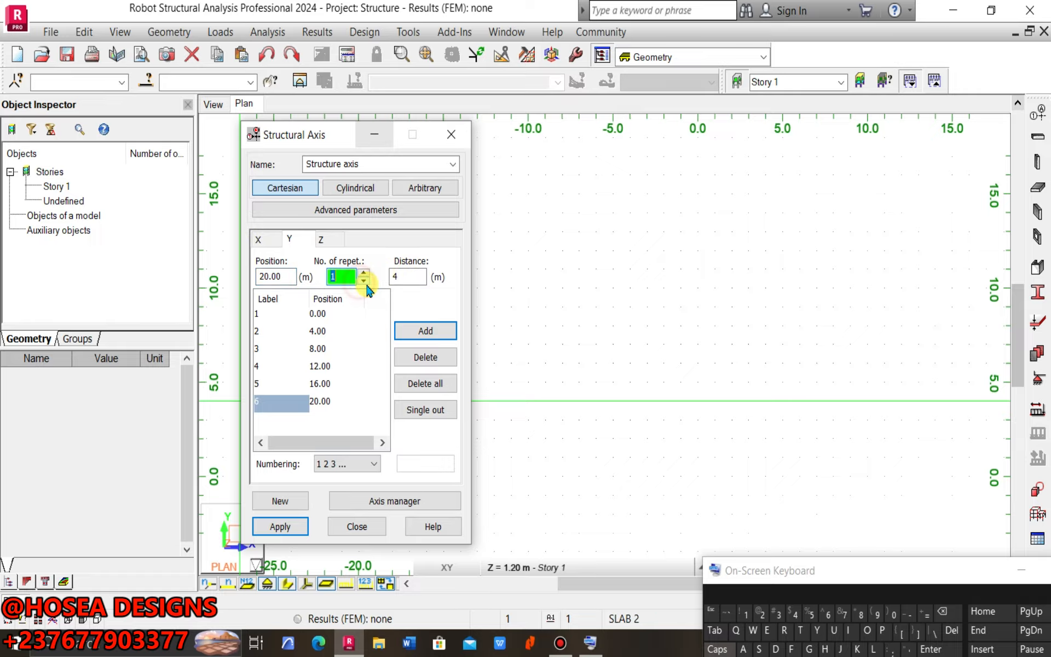
{"action": "left_click", "coordinate": [363, 281]}
{"action": "key", "text": "Tab"}
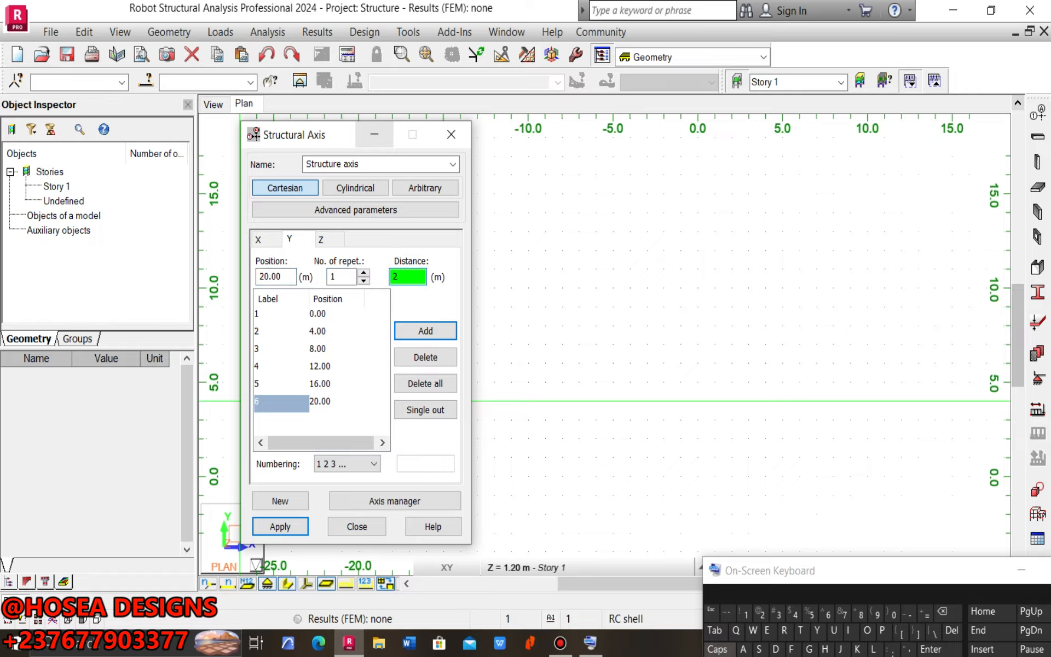
{"action": "left_click", "coordinate": [422, 333]}
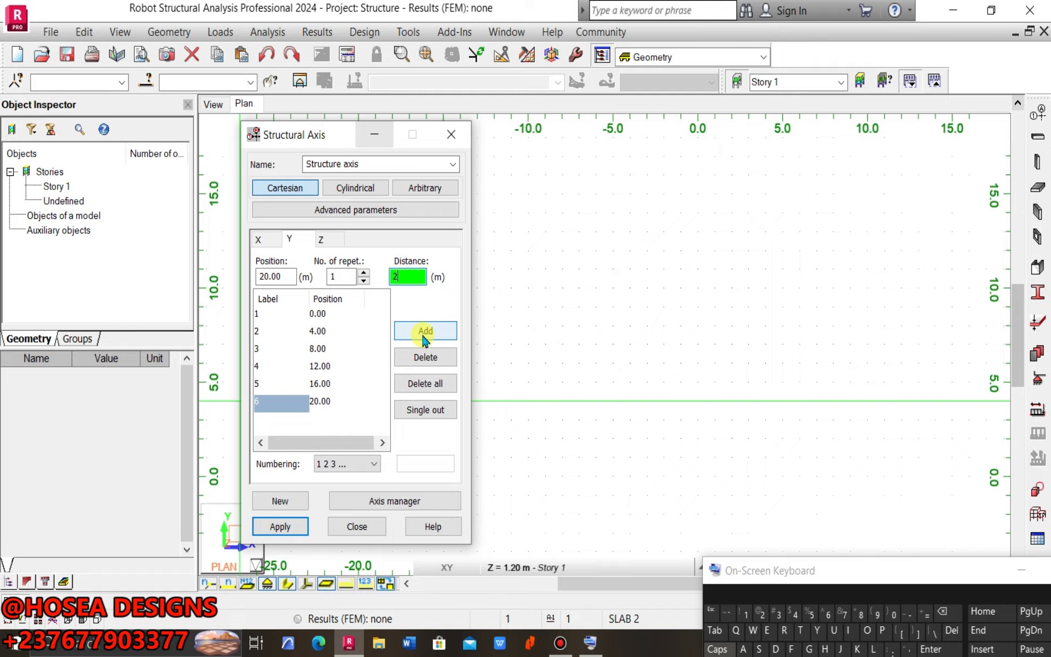
{"action": "left_click", "coordinate": [426, 337]}
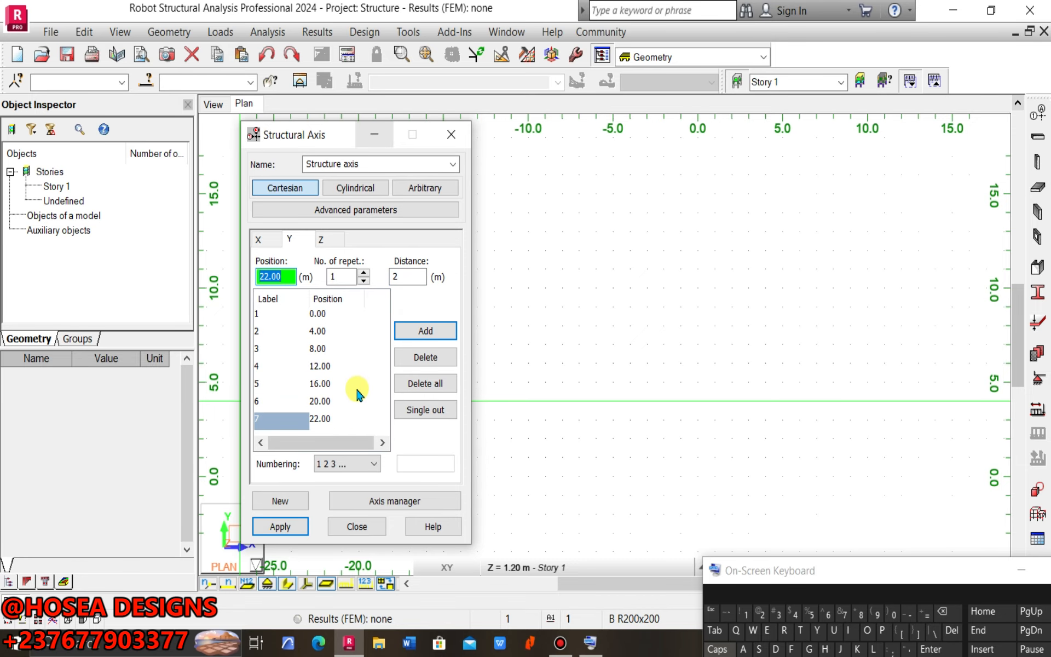
{"action": "left_click", "coordinate": [277, 539]}
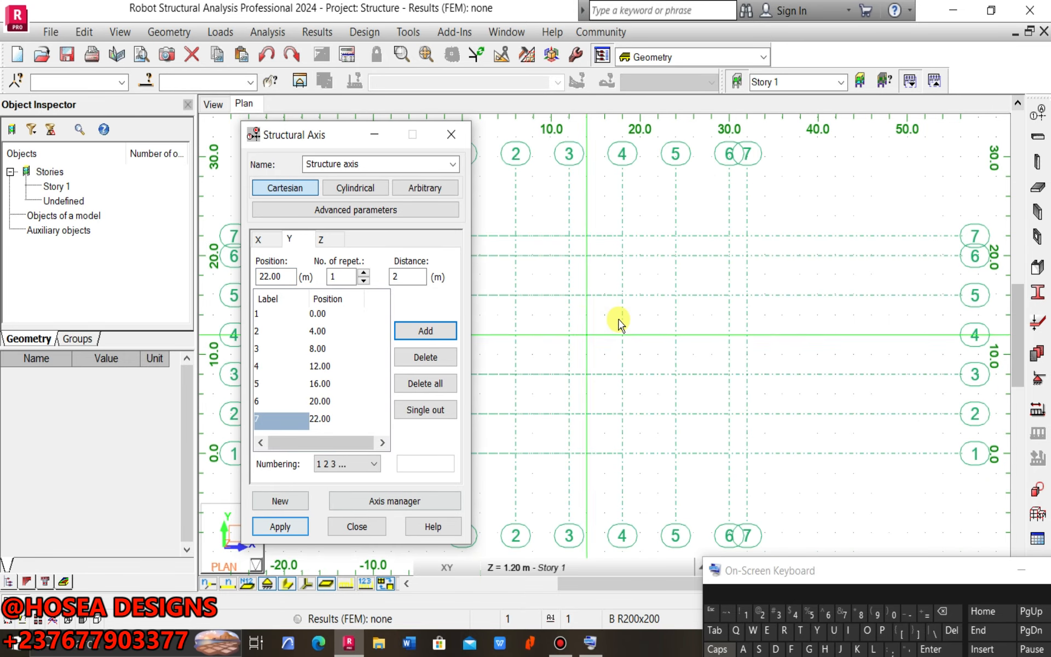
{"action": "scroll", "coordinate": [659, 318], "scroll_direction": "down", "scroll_amount": 2}
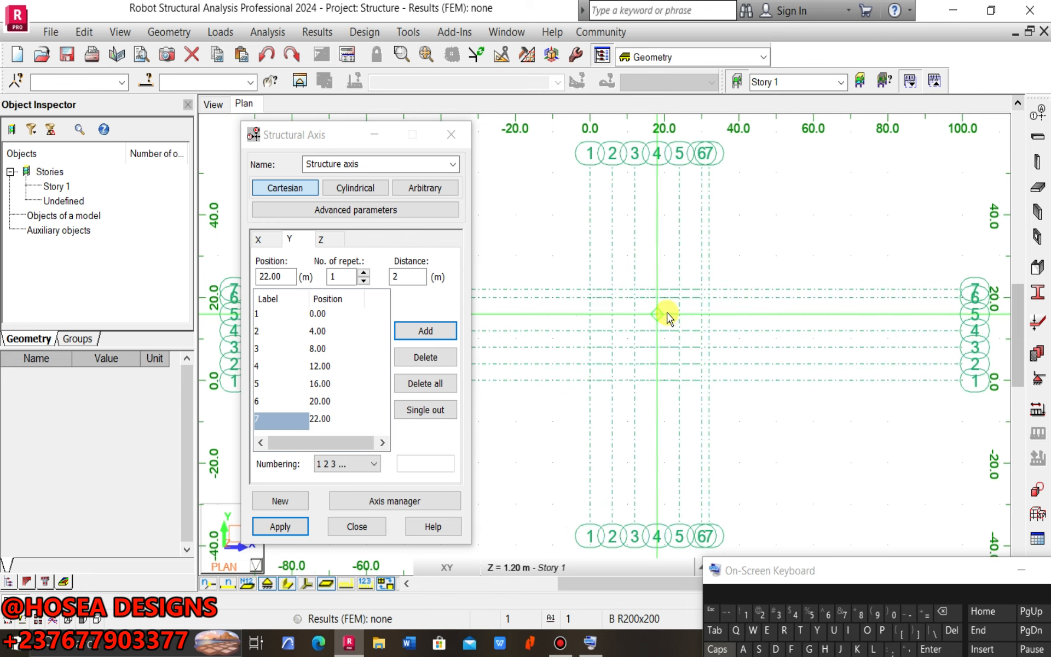
{"action": "scroll", "coordinate": [668, 339], "scroll_direction": "up", "scroll_amount": 3}
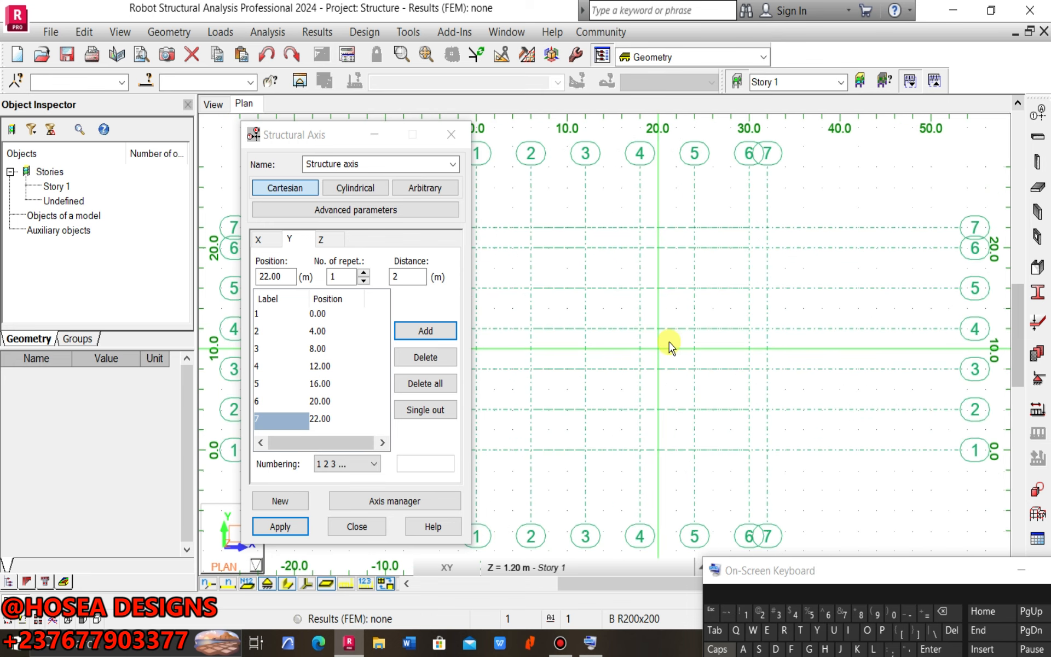
- Delete all defined building stories so the Z axis list is cleared, and apply the story change
{"action": "left_click", "coordinate": [331, 240]}
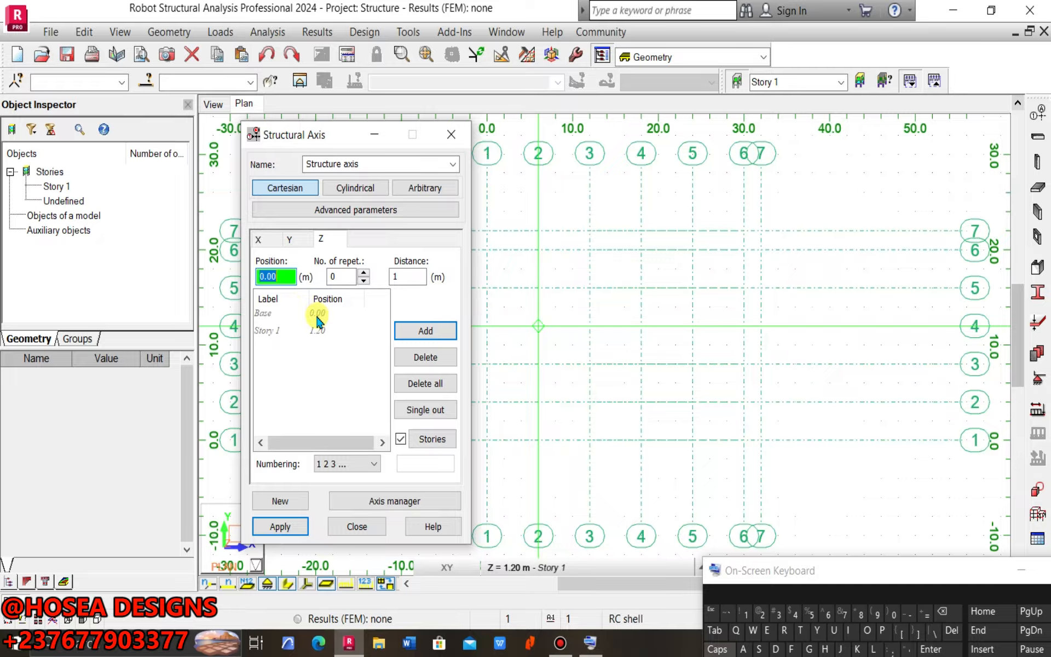
{"action": "left_click", "coordinate": [310, 335]}
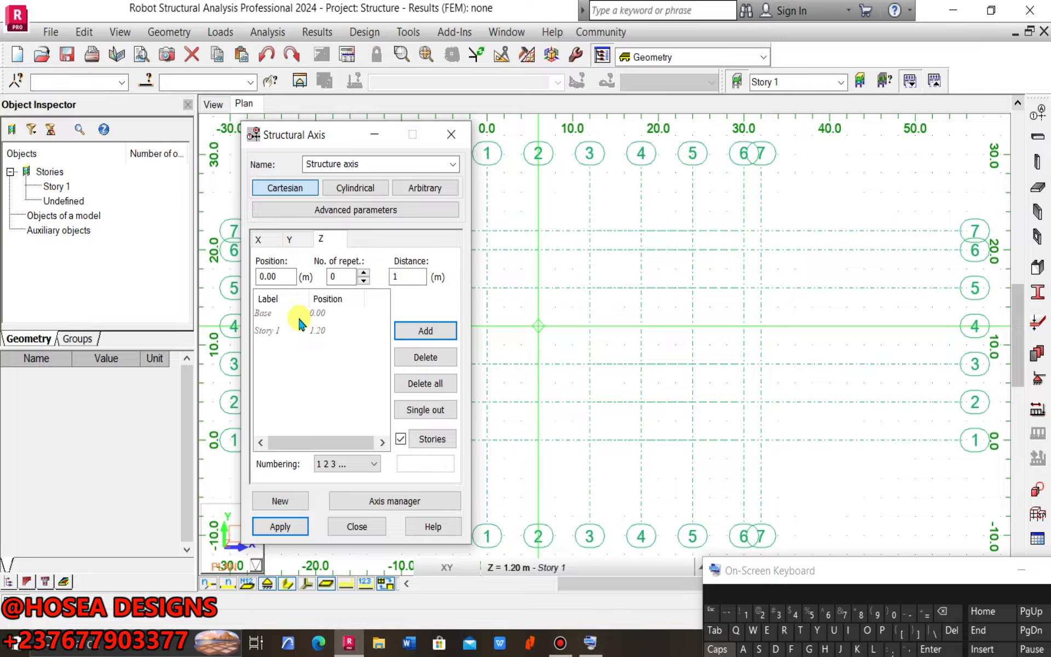
{"action": "left_click_drag", "start_coordinate": [346, 132], "coordinate": [170, 154]}
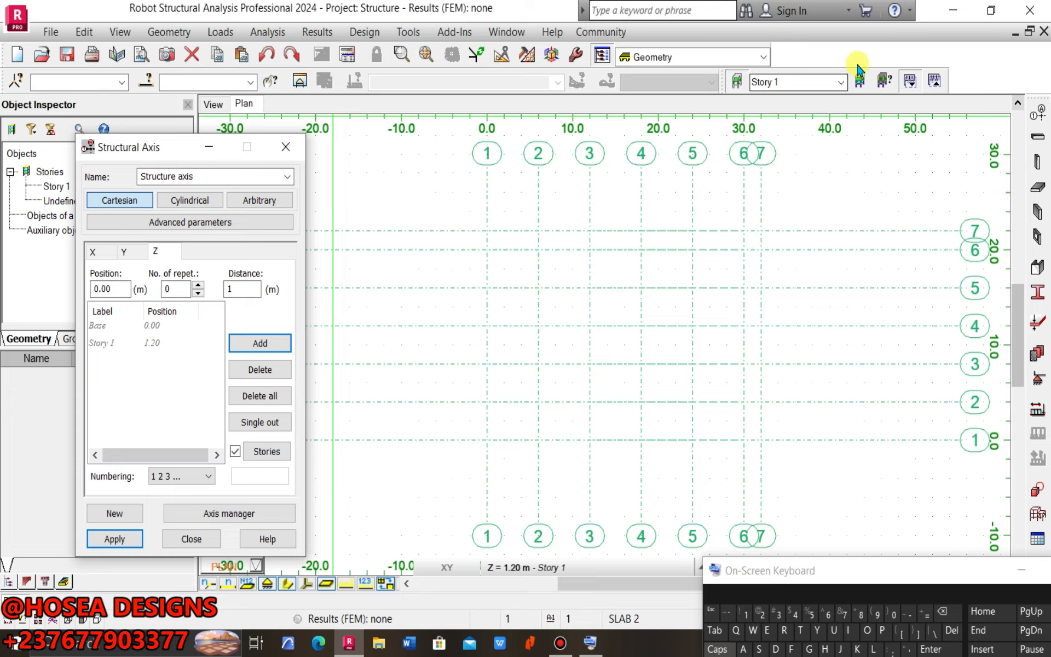
{"action": "left_click", "coordinate": [861, 82]}
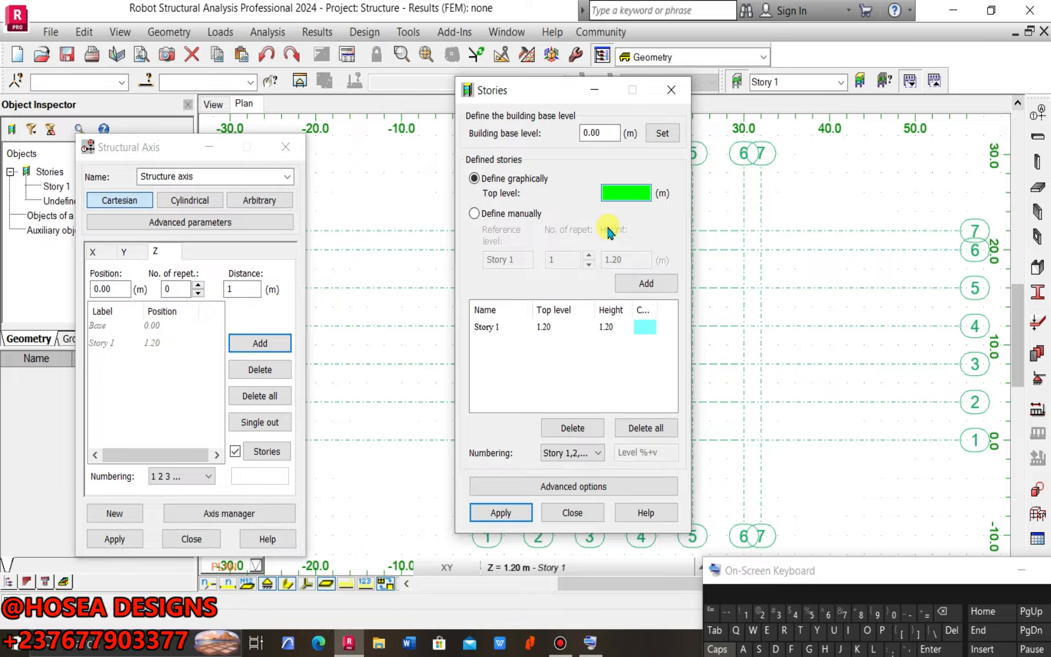
{"action": "left_click", "coordinate": [619, 191]}
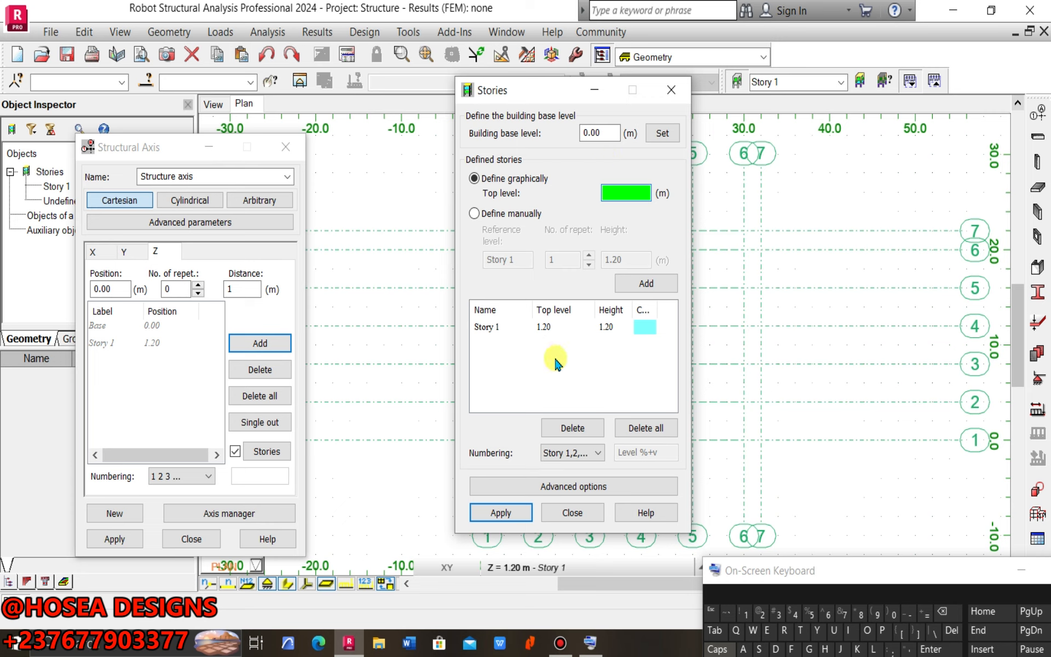
{"action": "left_click", "coordinate": [542, 326]}
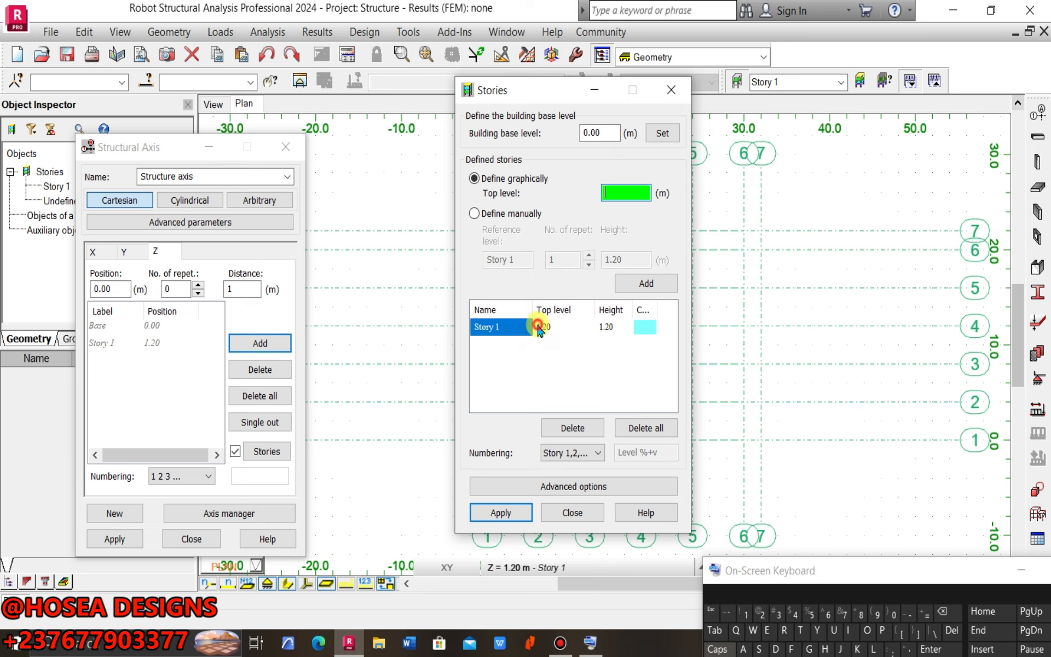
{"action": "left_click", "coordinate": [648, 429]}
{"action": "left_click", "coordinate": [496, 511]}
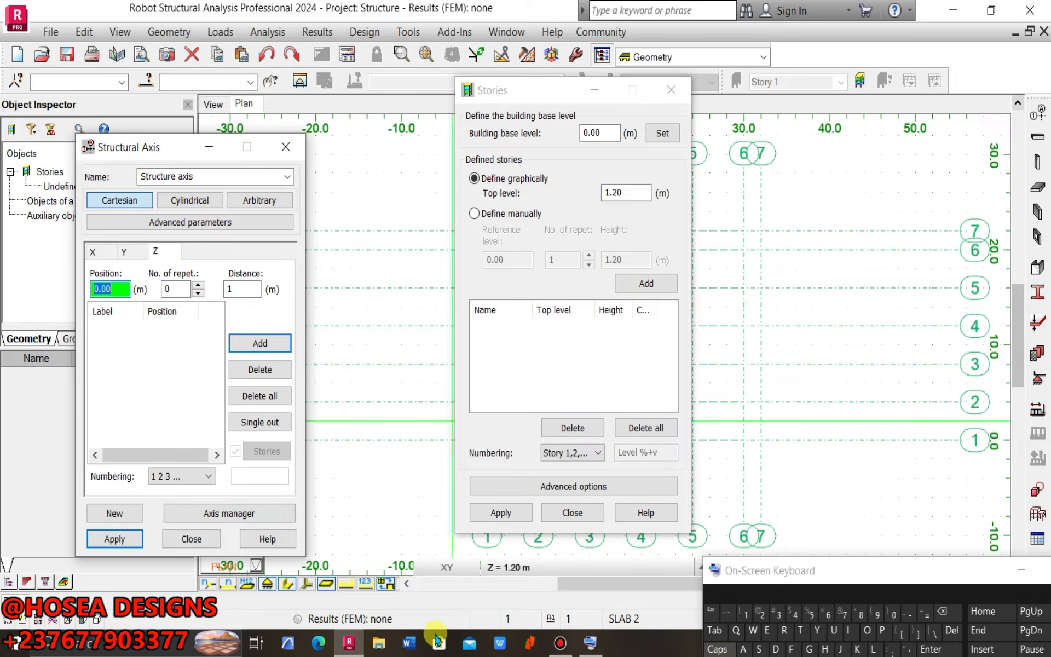
{"action": "left_click", "coordinate": [572, 513]}
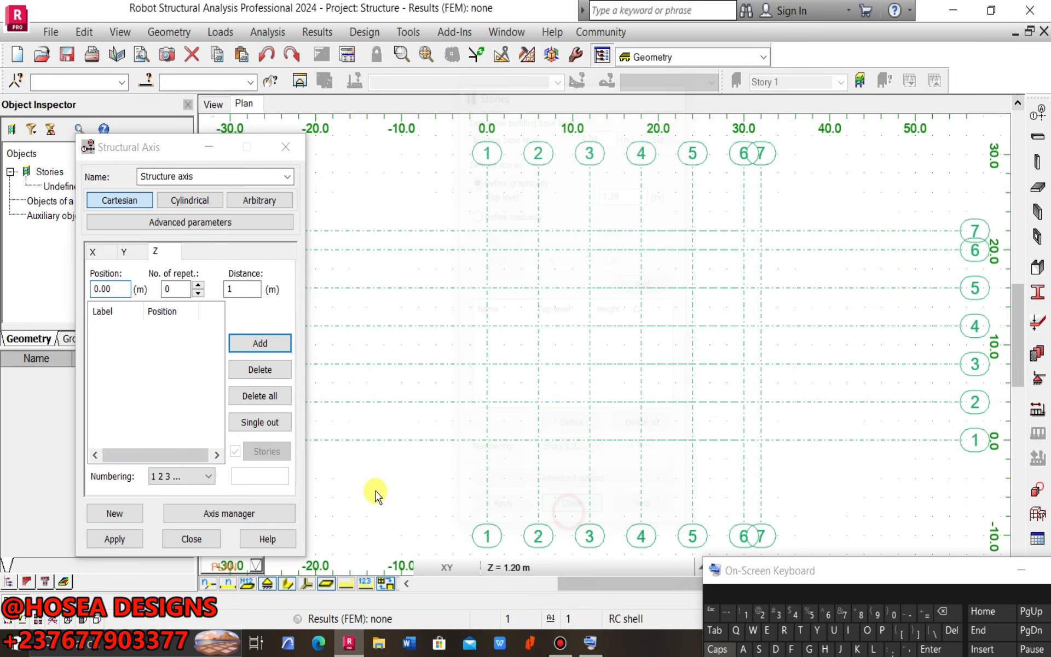
- Add Z axes starting at 0.00 with 5 repetitions at 3 m spacing
{"action": "left_click", "coordinate": [116, 287]}
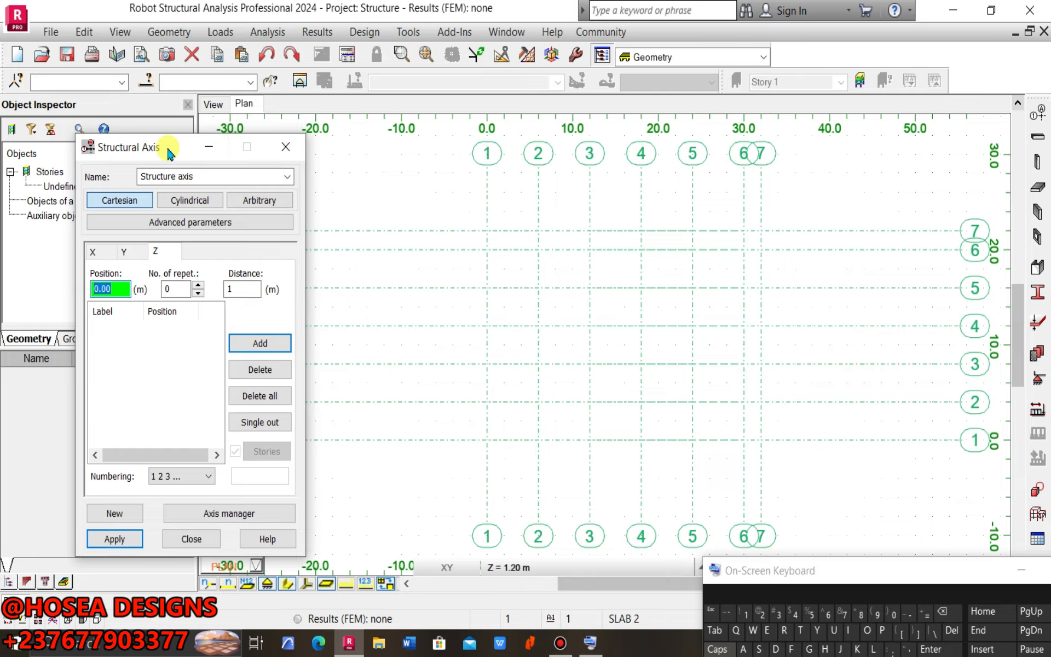
{"action": "left_click_drag", "start_coordinate": [168, 153], "coordinate": [428, 124]}
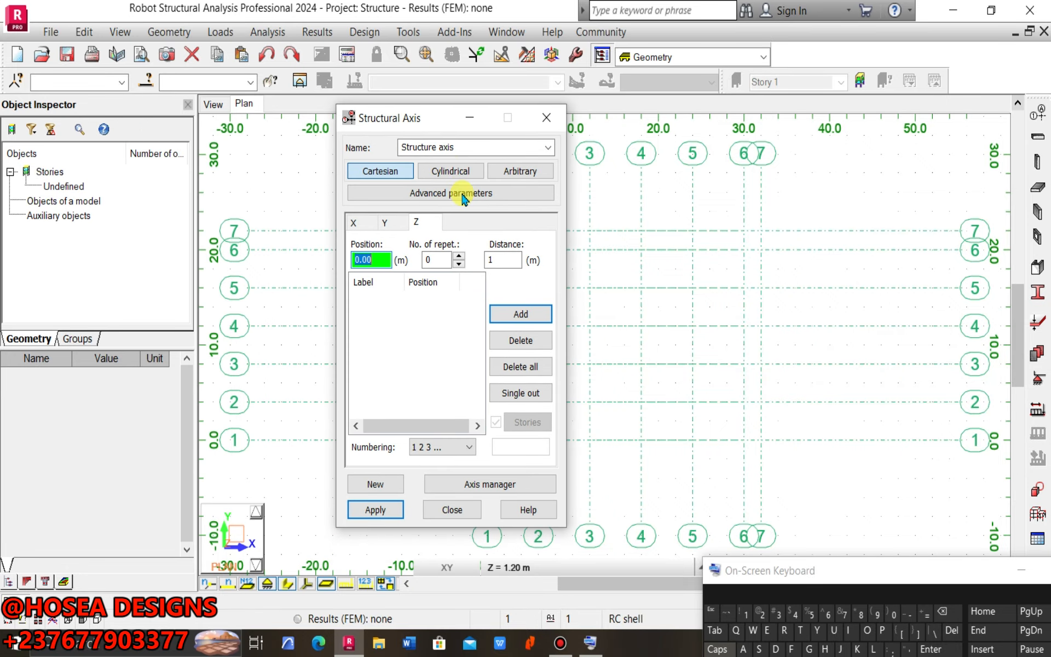
{"action": "left_click", "coordinate": [388, 260]}
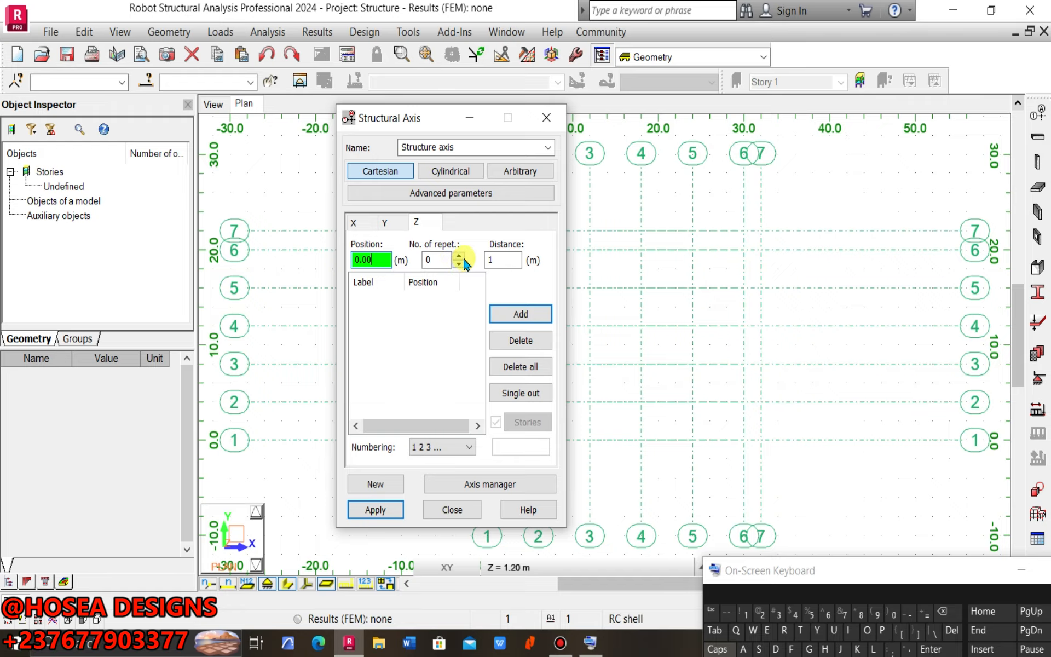
{"action": "left_click", "coordinate": [459, 256]}
{"action": "left_click", "coordinate": [459, 256]}
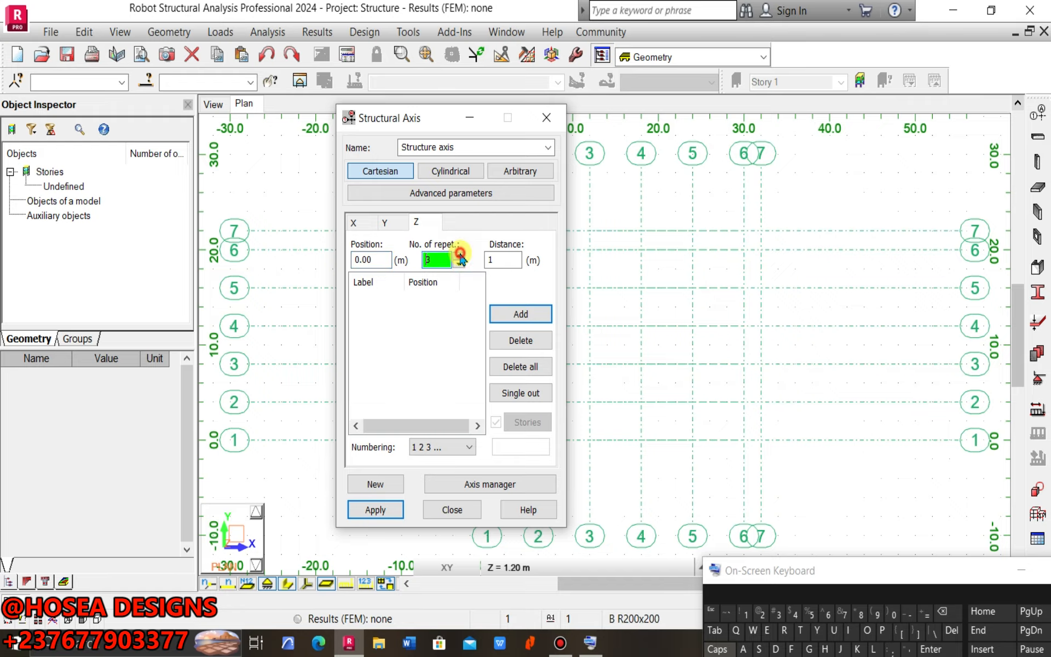
{"action": "left_click", "coordinate": [458, 255]}
{"action": "left_click", "coordinate": [458, 255]}
{"action": "left_click", "coordinate": [460, 256]}
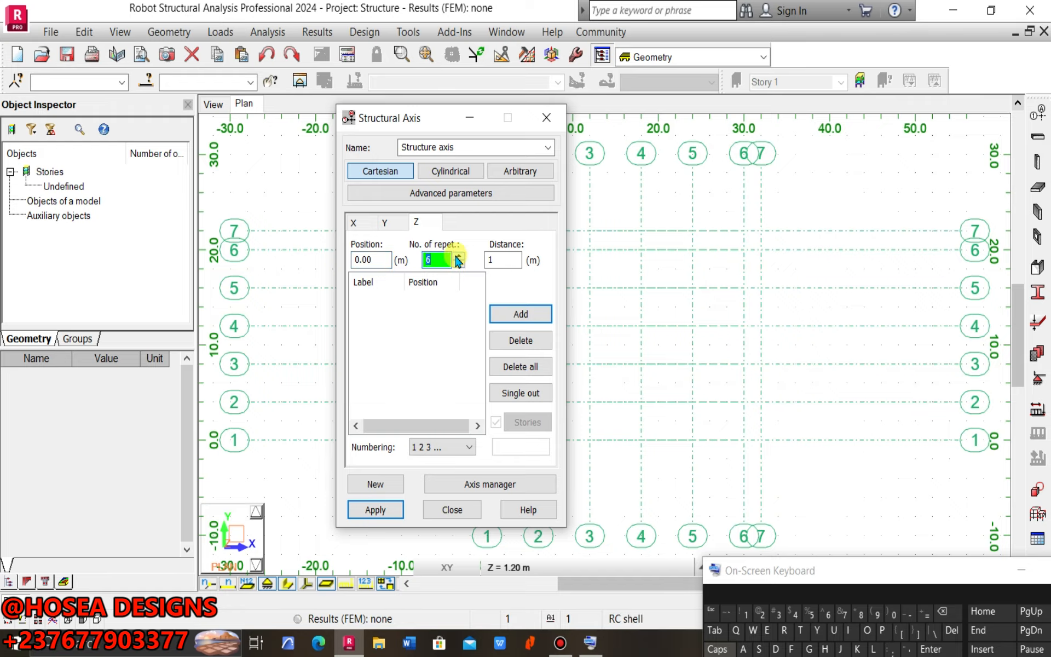
{"action": "left_click", "coordinate": [438, 256]}
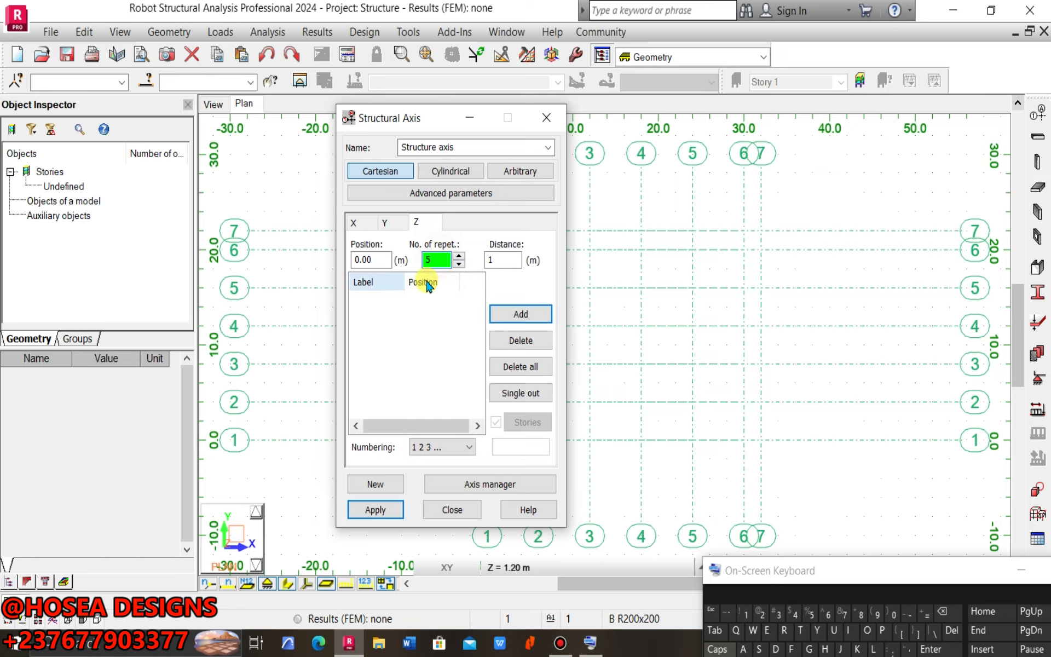
{"action": "double_click", "coordinate": [499, 260]}
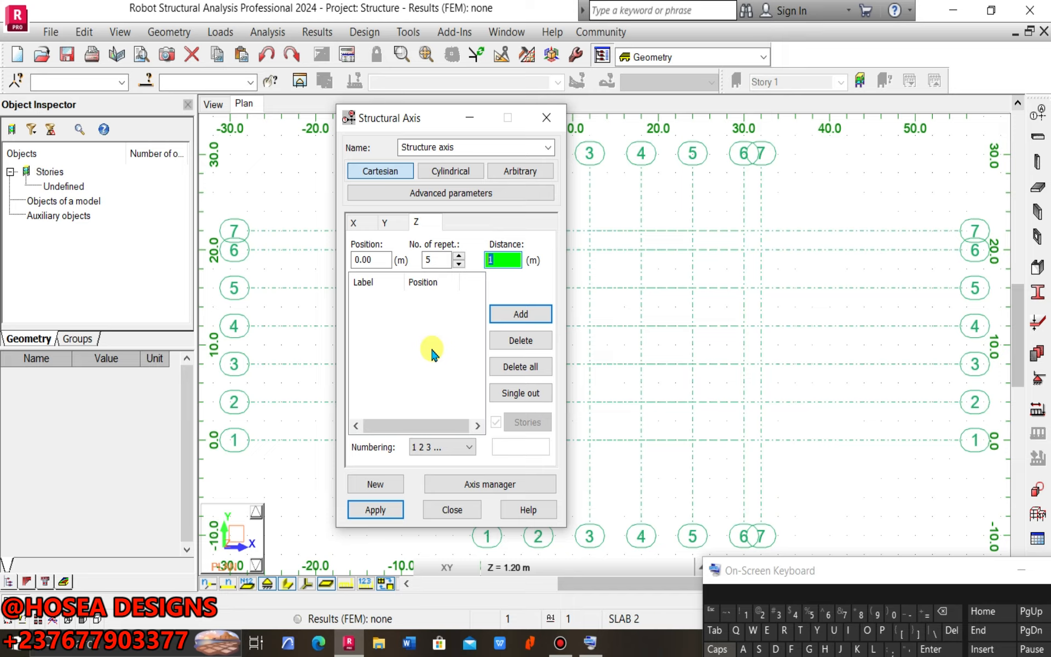
{"action": "type", "text": "33"}
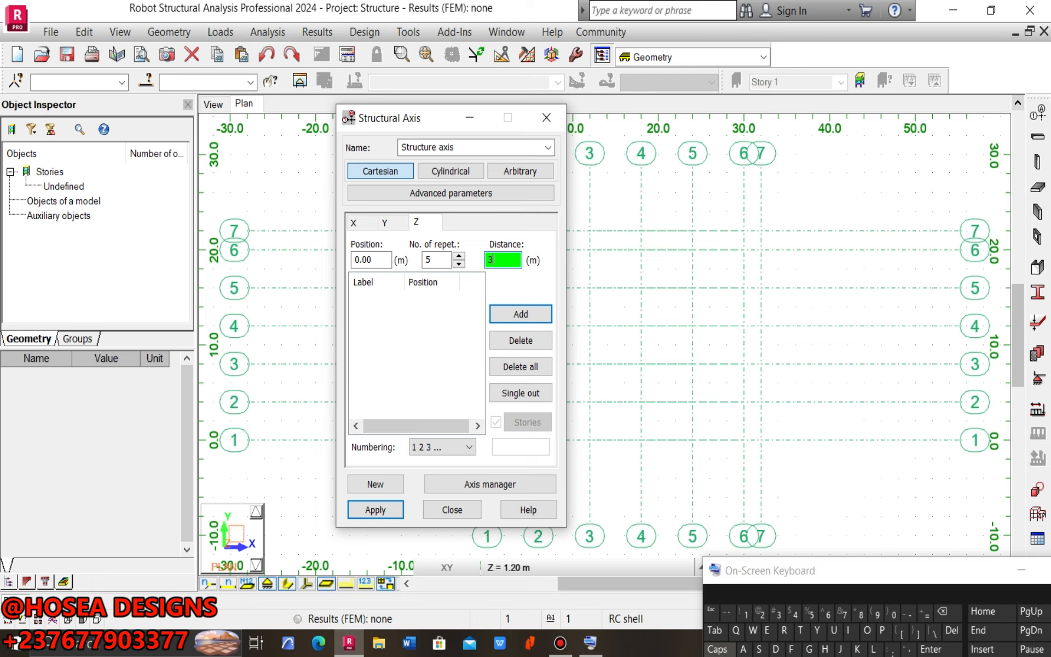
{"action": "left_click", "coordinate": [532, 260]}
{"action": "left_click", "coordinate": [501, 314]}
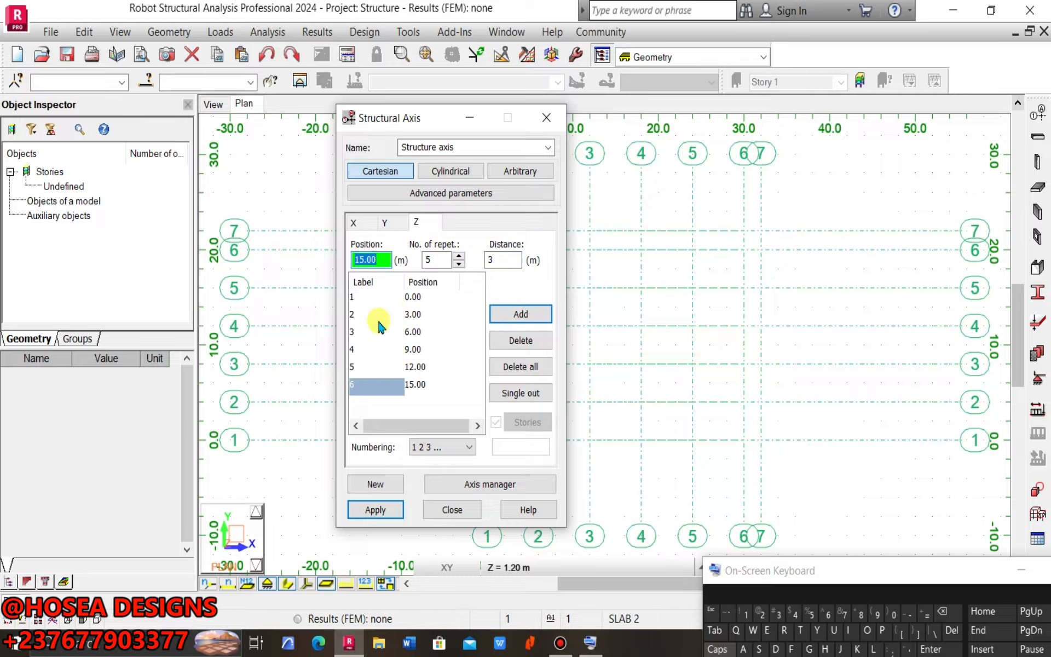
- Change the Y axis numbering to A B C, apply the structural axes and close their definition
{"action": "left_click", "coordinate": [389, 224]}
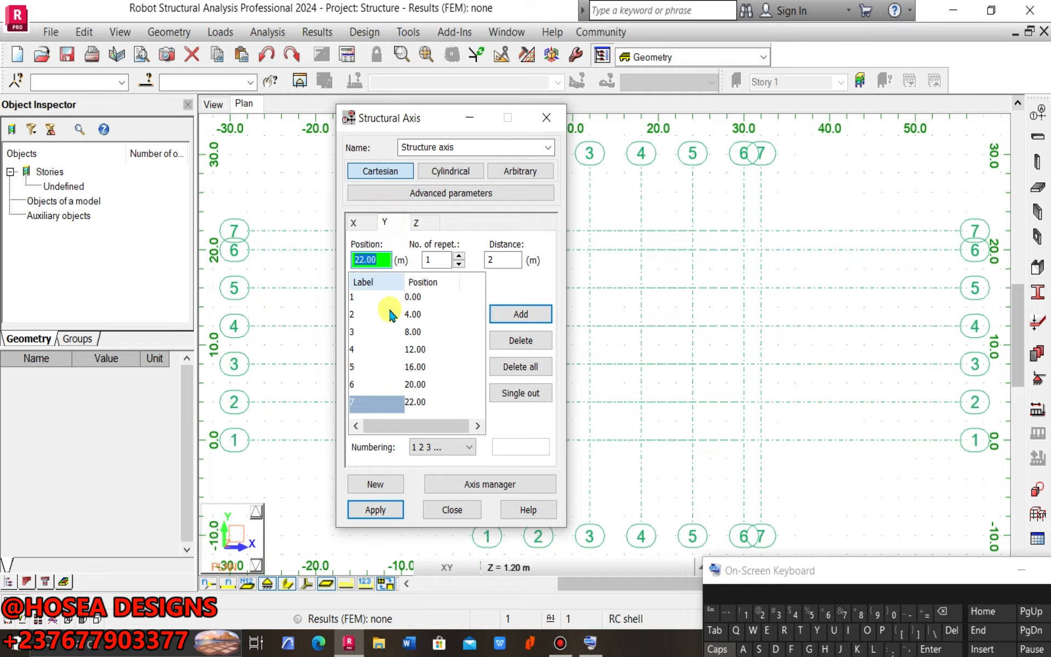
{"action": "left_click", "coordinate": [415, 446]}
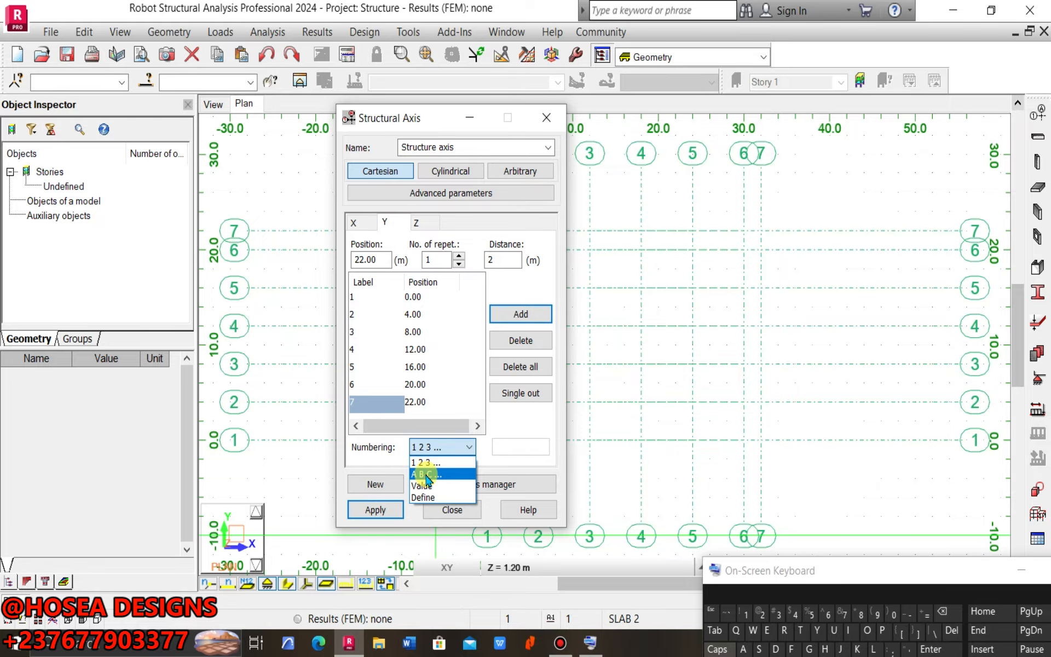
{"action": "left_click", "coordinate": [422, 469]}
{"action": "left_click", "coordinate": [381, 509]}
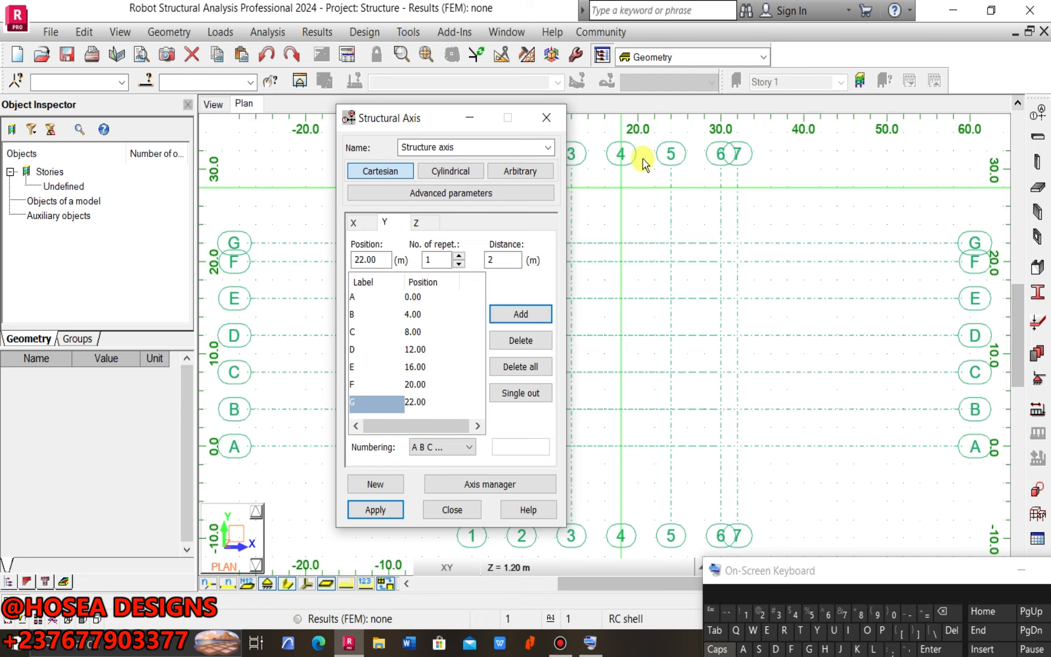
{"action": "left_click", "coordinate": [437, 509]}
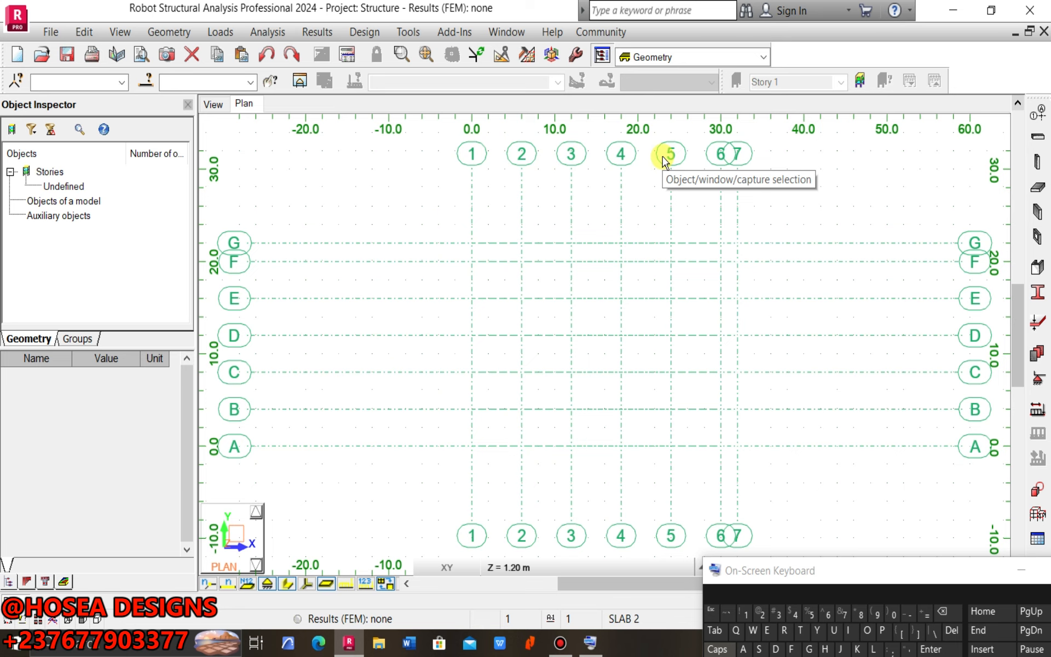
- Start defining a beam and set its section type to RC beam
{"action": "scroll", "coordinate": [664, 317], "scroll_direction": "up", "scroll_amount": 2}
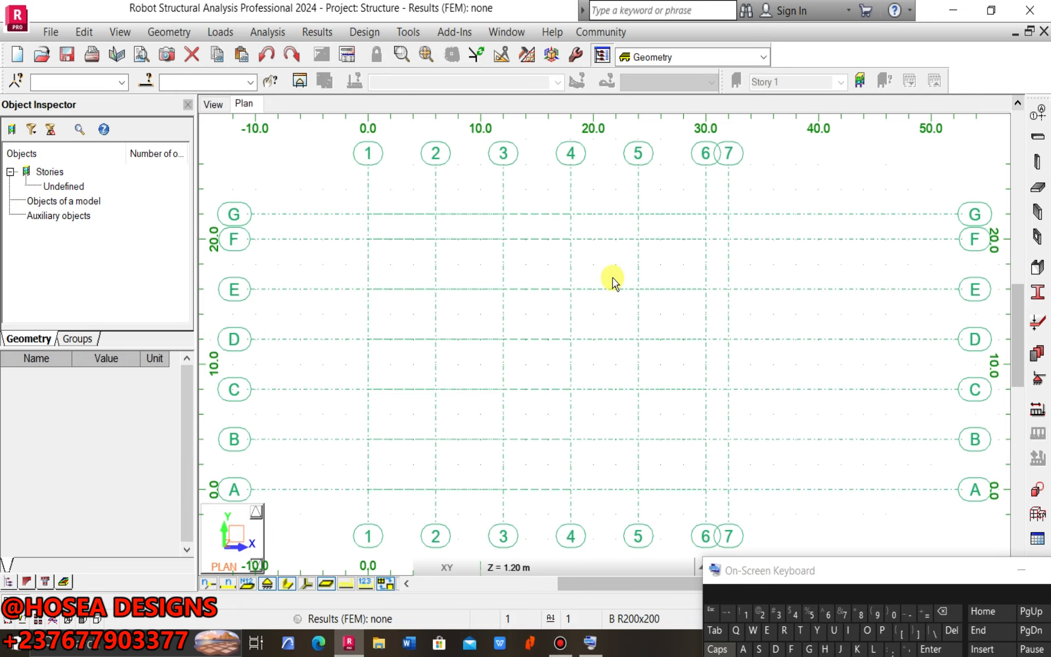
{"action": "scroll", "coordinate": [580, 283], "scroll_direction": "up", "scroll_amount": 1}
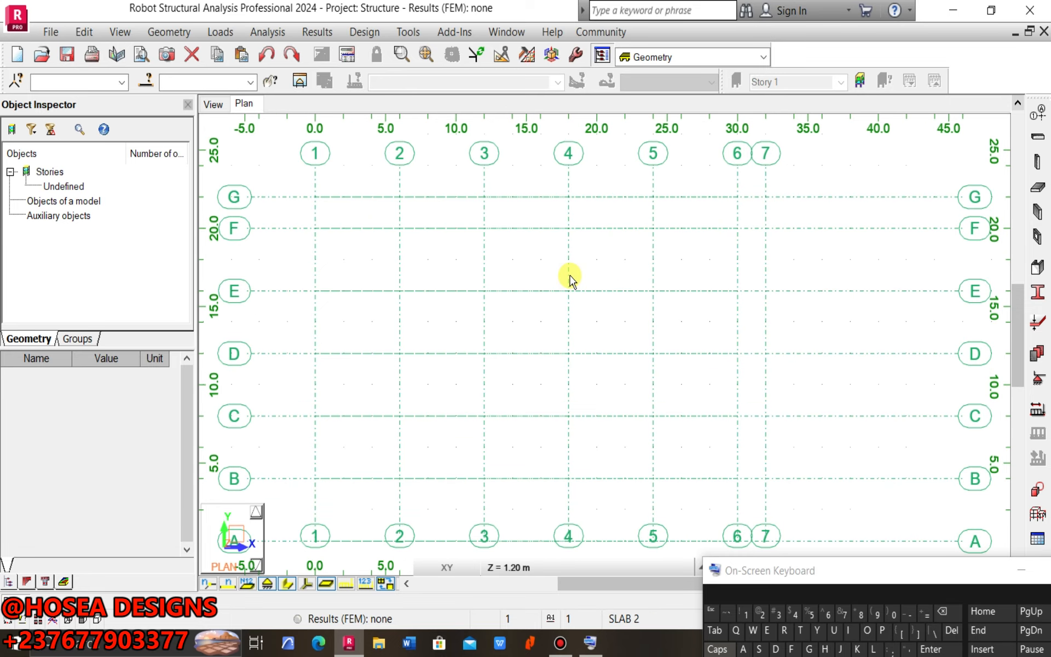
{"action": "middle_click_drag", "start_coordinate": [520, 284], "coordinate": [580, 290]}
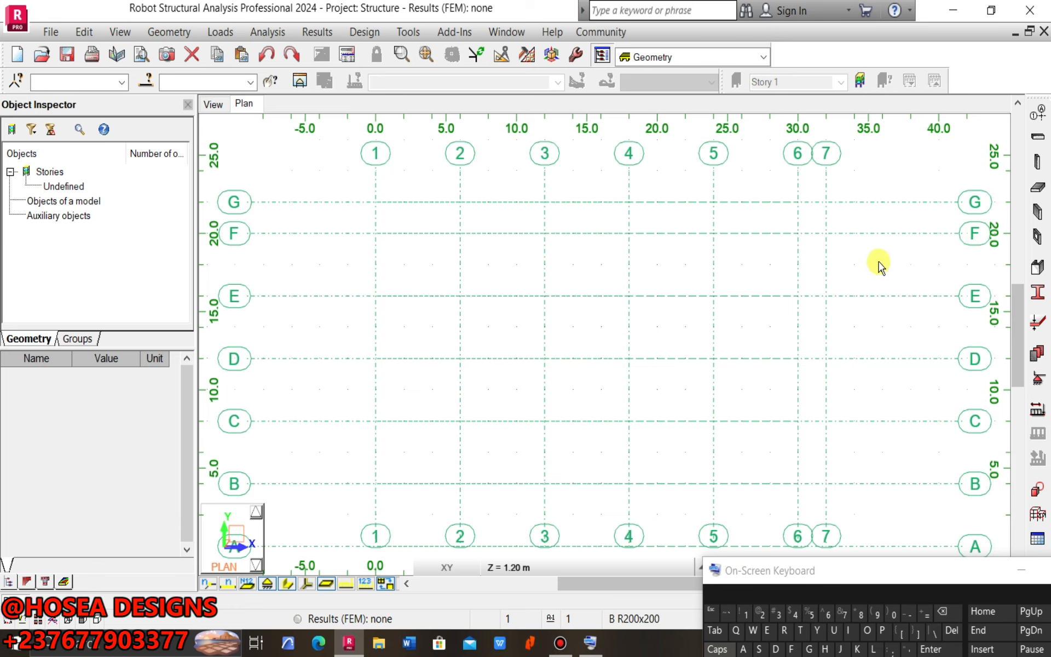
{"action": "left_click", "coordinate": [1038, 137]}
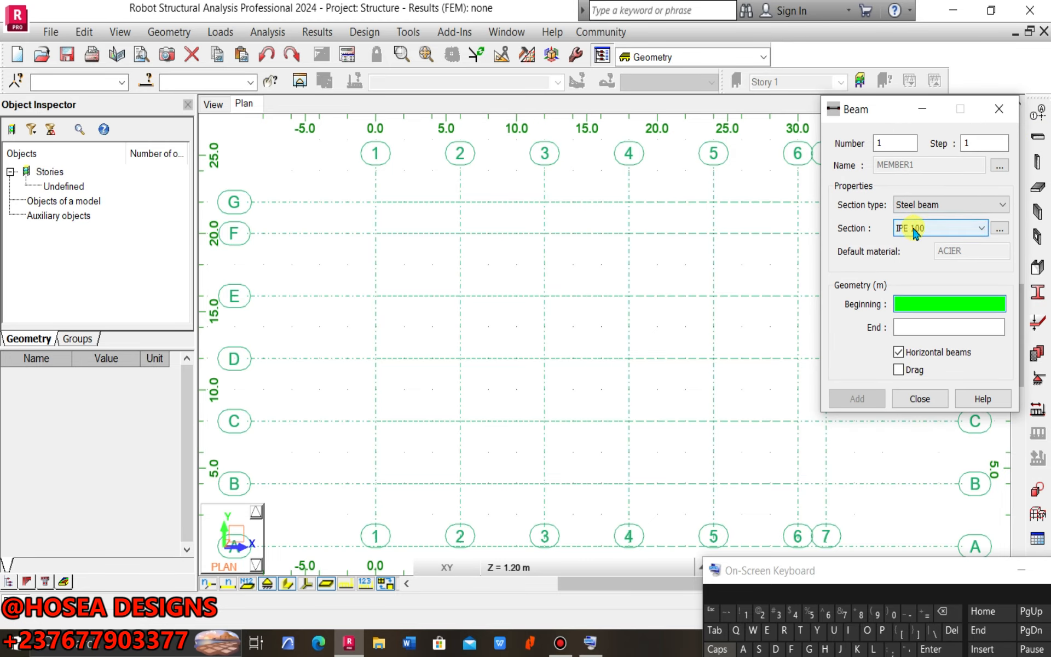
{"action": "left_click", "coordinate": [925, 205]}
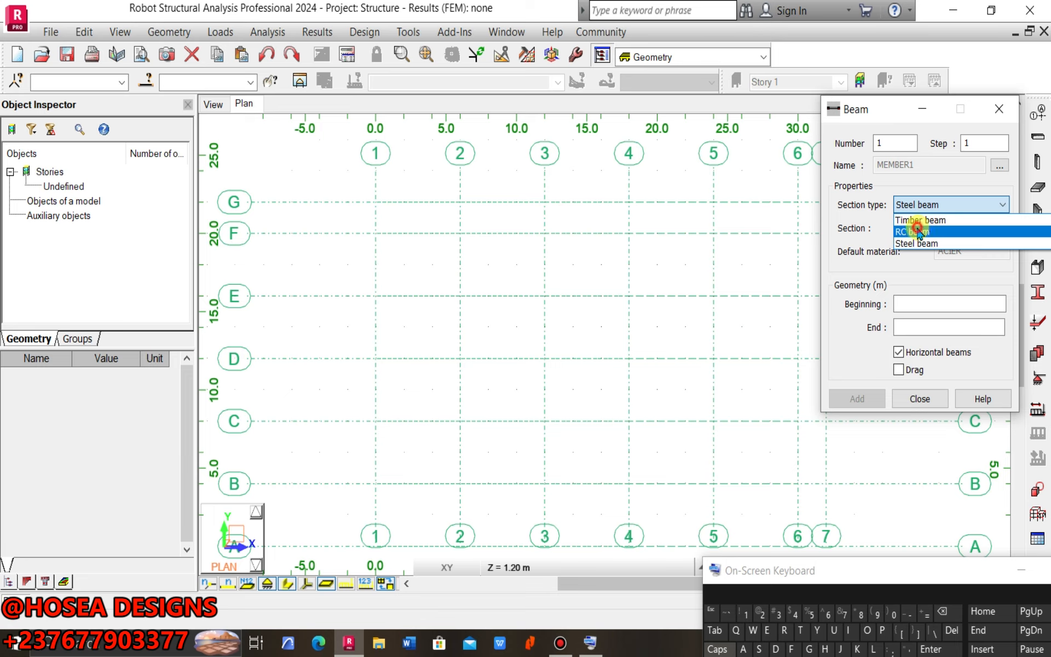
{"action": "left_click", "coordinate": [917, 228]}
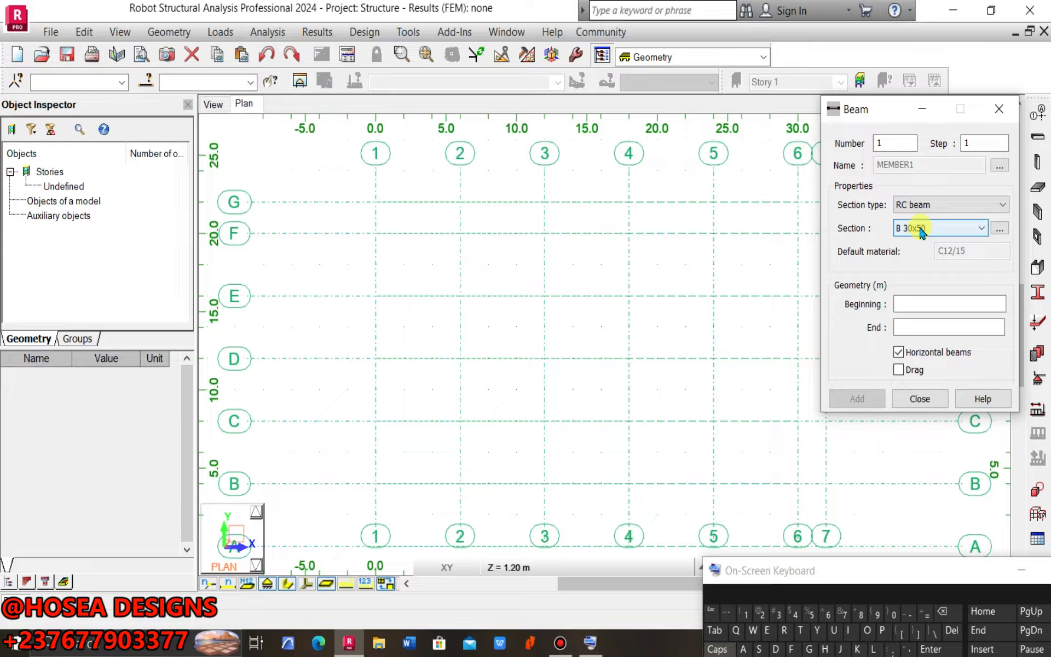
- Create a rectangular RC beam section with b 60 cm and h 20 cm and add it to the section list
{"action": "left_click", "coordinate": [999, 228]}
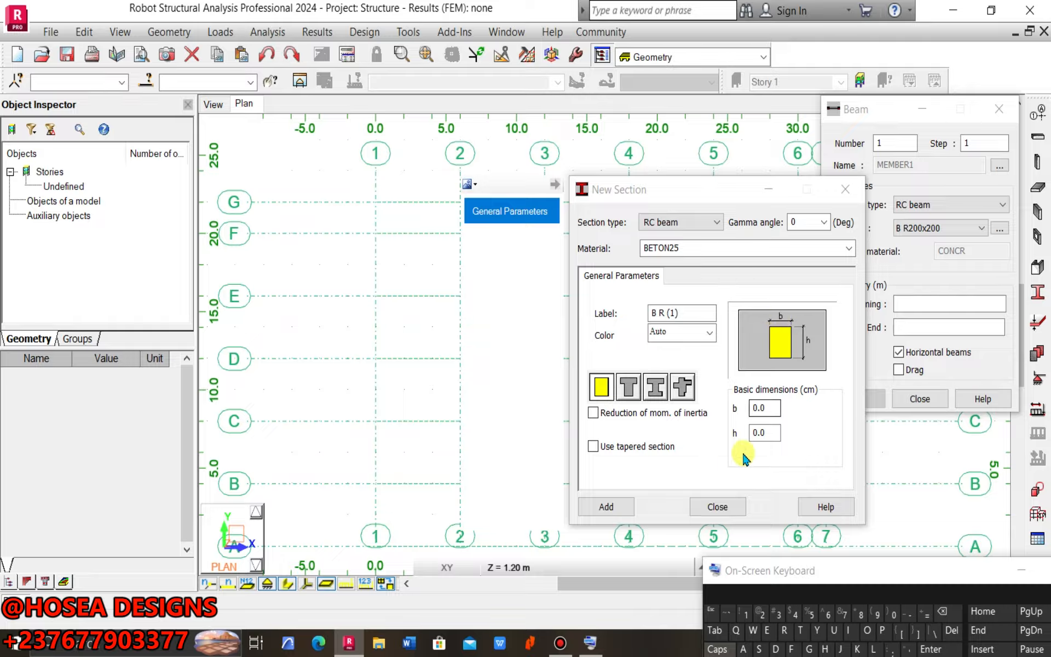
{"action": "left_click", "coordinate": [764, 407]}
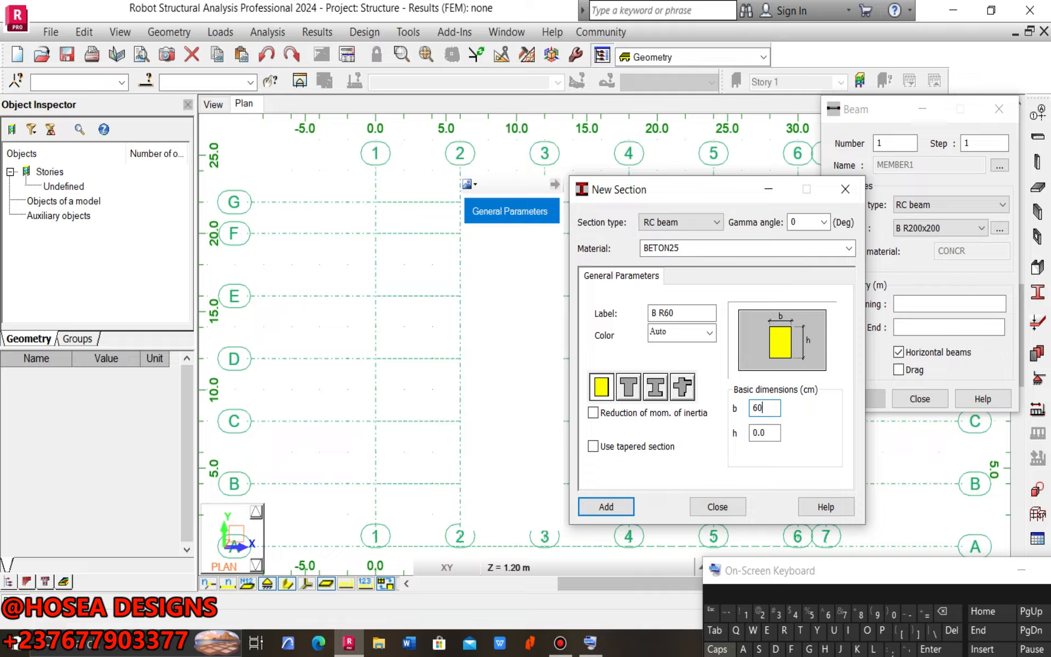
{"action": "left_click", "coordinate": [771, 433]}
{"action": "left_click", "coordinate": [607, 508]}
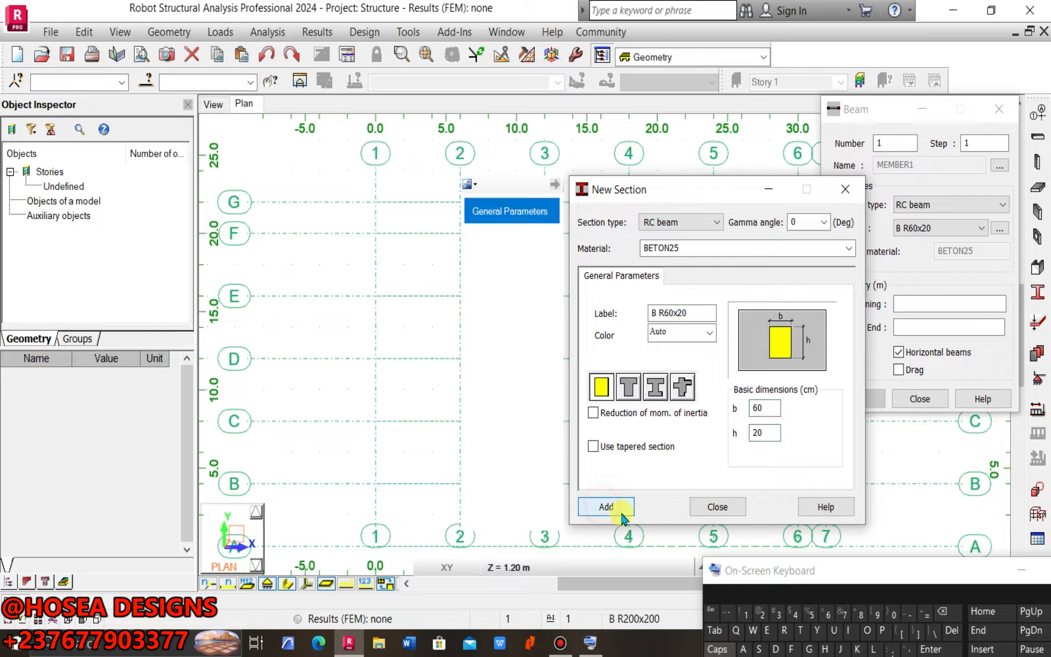
{"action": "left_click", "coordinate": [712, 506]}
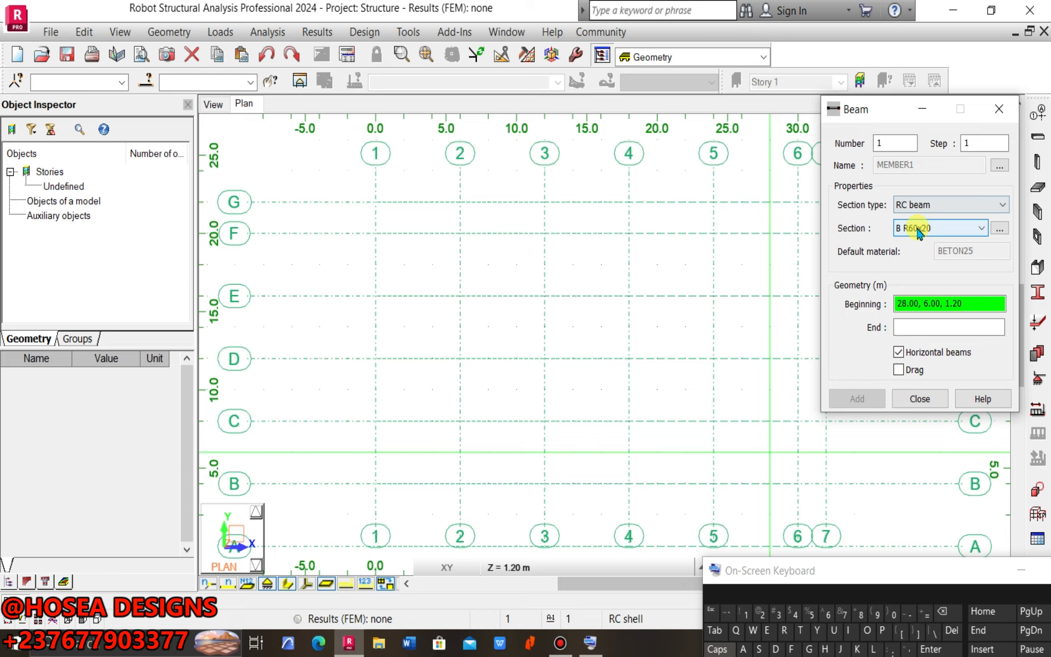
- Create another rectangular RC beam section with b 20 cm and h 50 cm and add it for the beams
{"action": "left_click", "coordinate": [932, 231]}
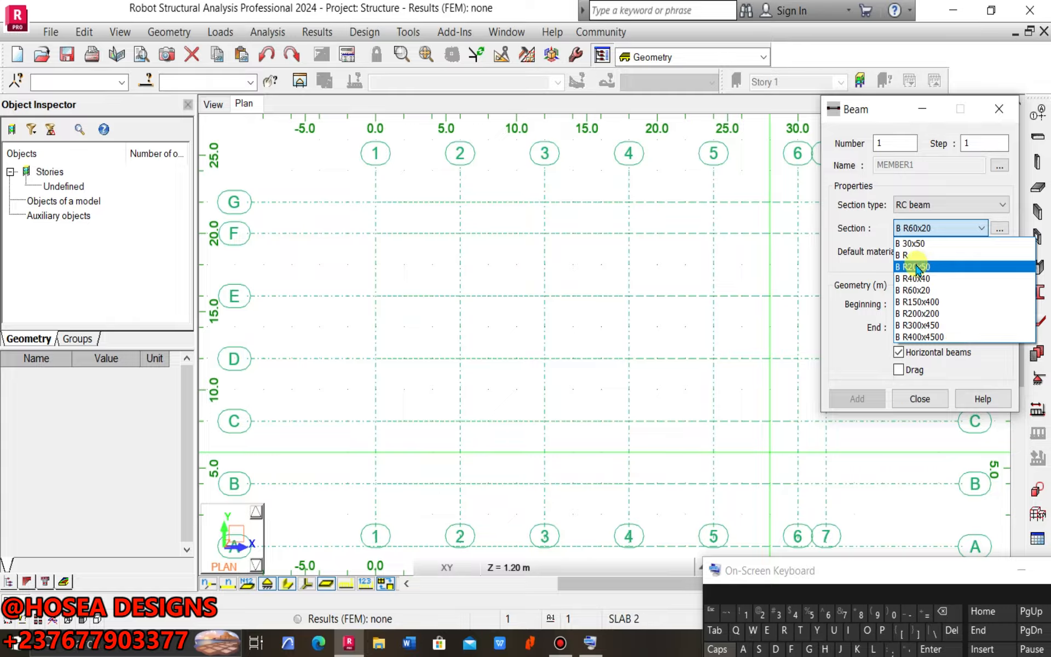
{"action": "left_click", "coordinate": [880, 263]}
{"action": "left_click", "coordinate": [1000, 229]}
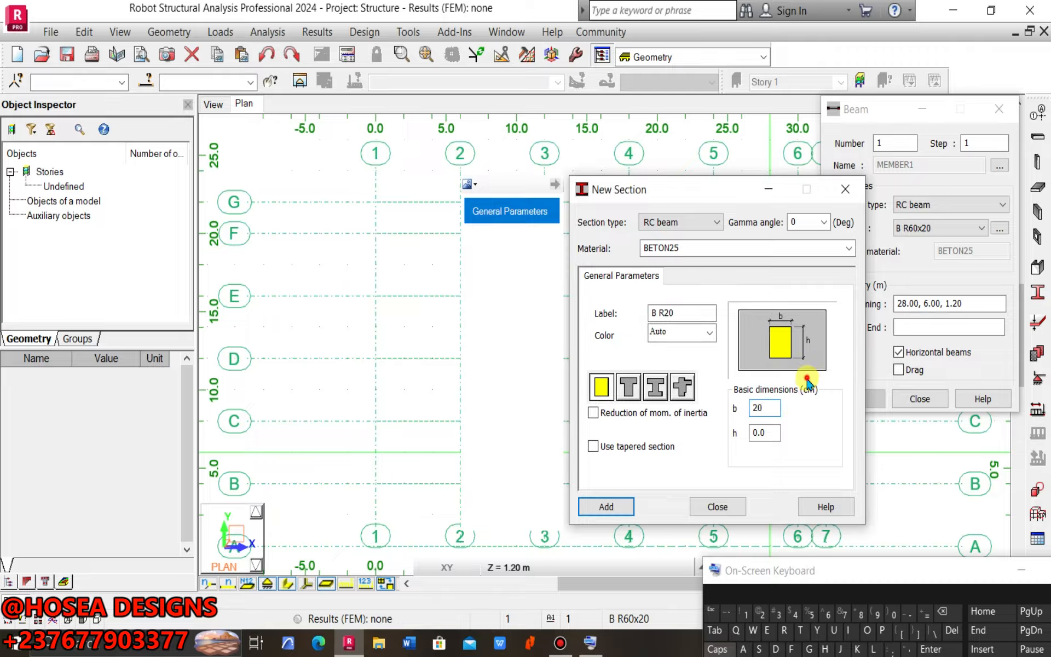
{"action": "double_click", "coordinate": [766, 433]}
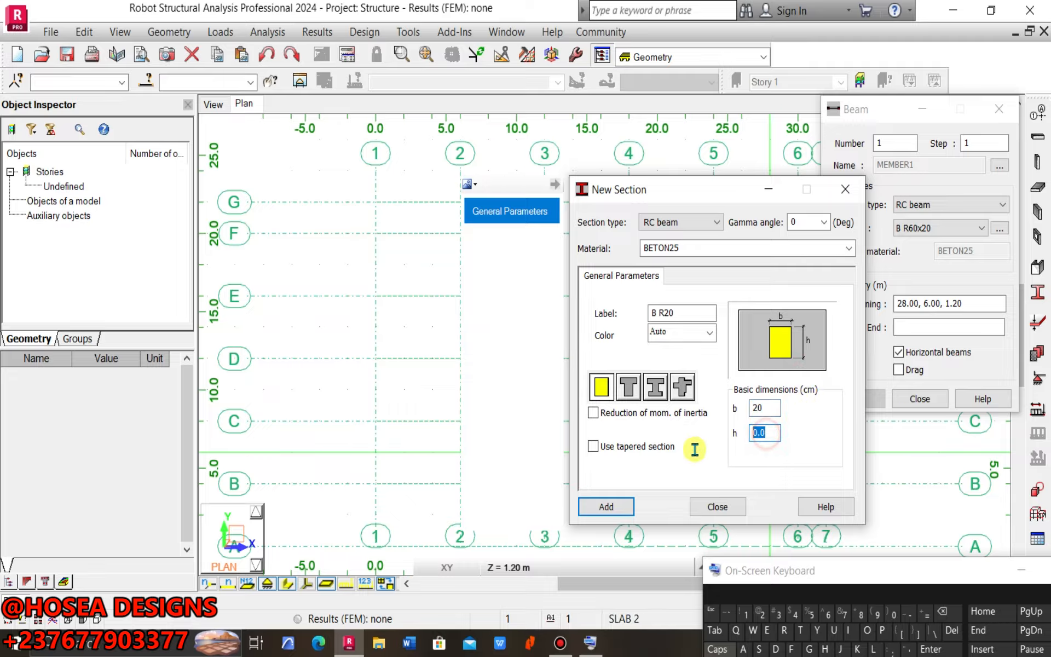
{"action": "type", "text": "50"}
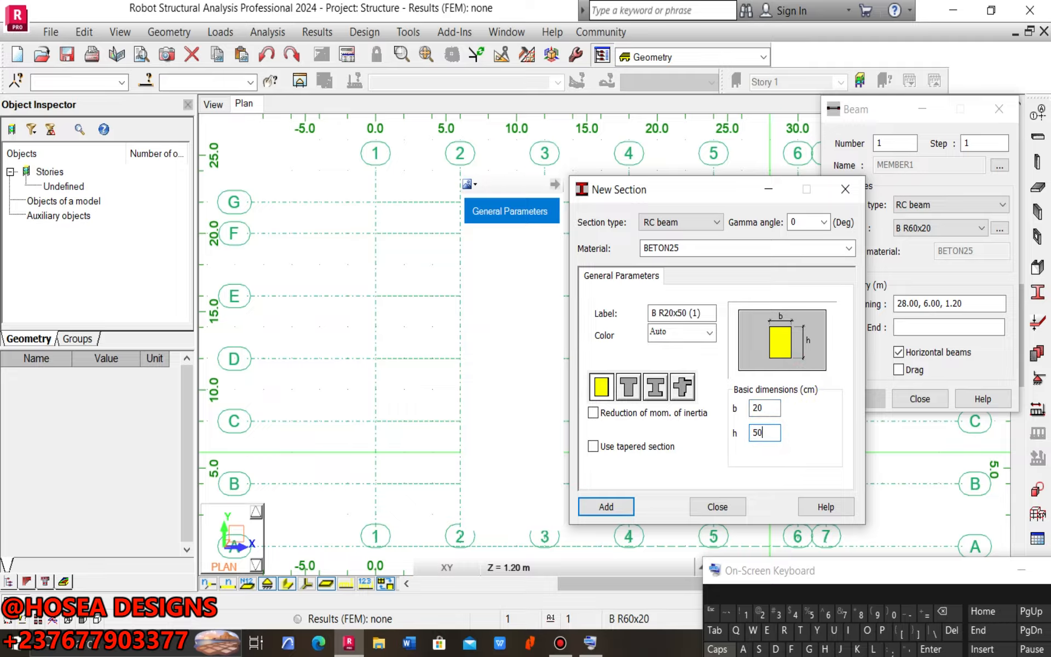
{"action": "left_click", "coordinate": [596, 512]}
{"action": "left_click", "coordinate": [720, 507]}
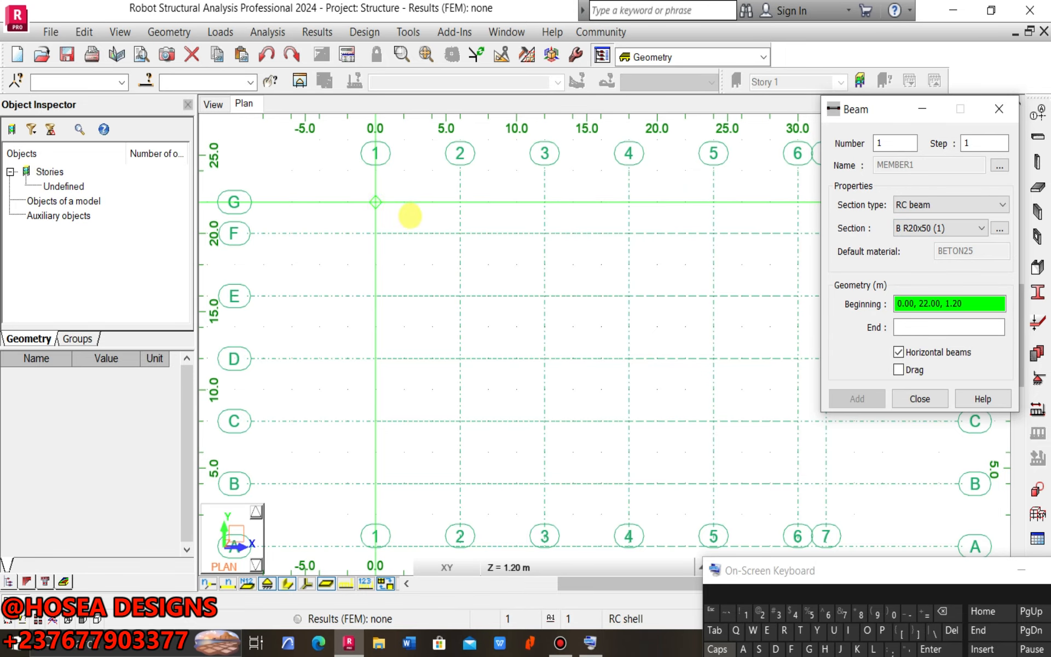
- Enable Drag and draw four continuous perimeter beams in plan from G-1 through G-7, B-7 and B-1 back to G-1
{"action": "middle_click_drag", "start_coordinate": [379, 240], "coordinate": [269, 246]}
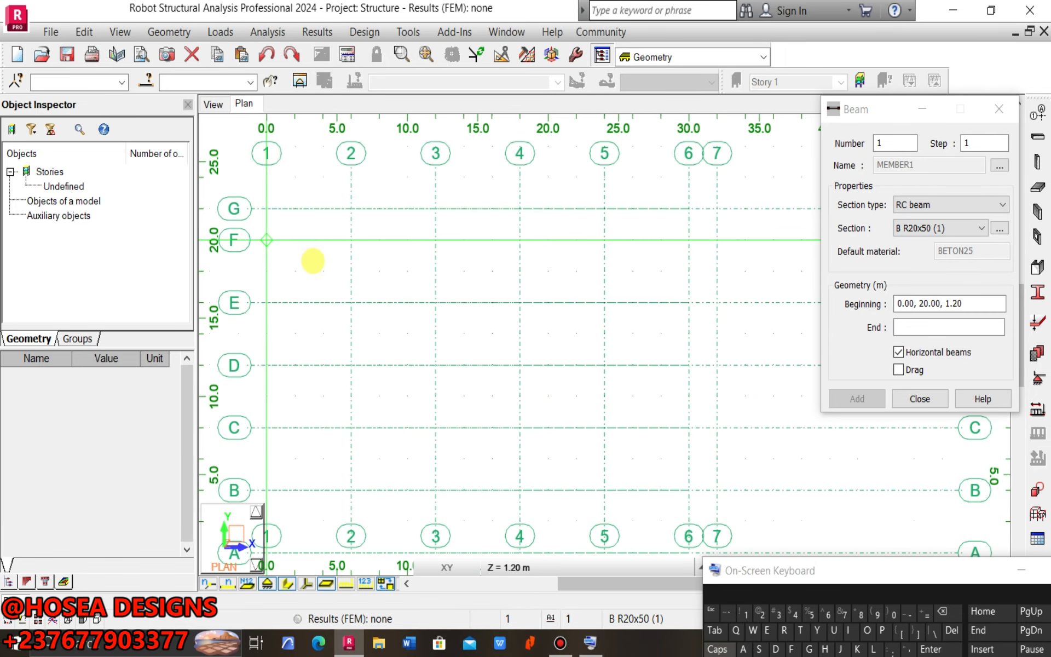
{"action": "middle_click_drag", "start_coordinate": [359, 239], "coordinate": [404, 228]}
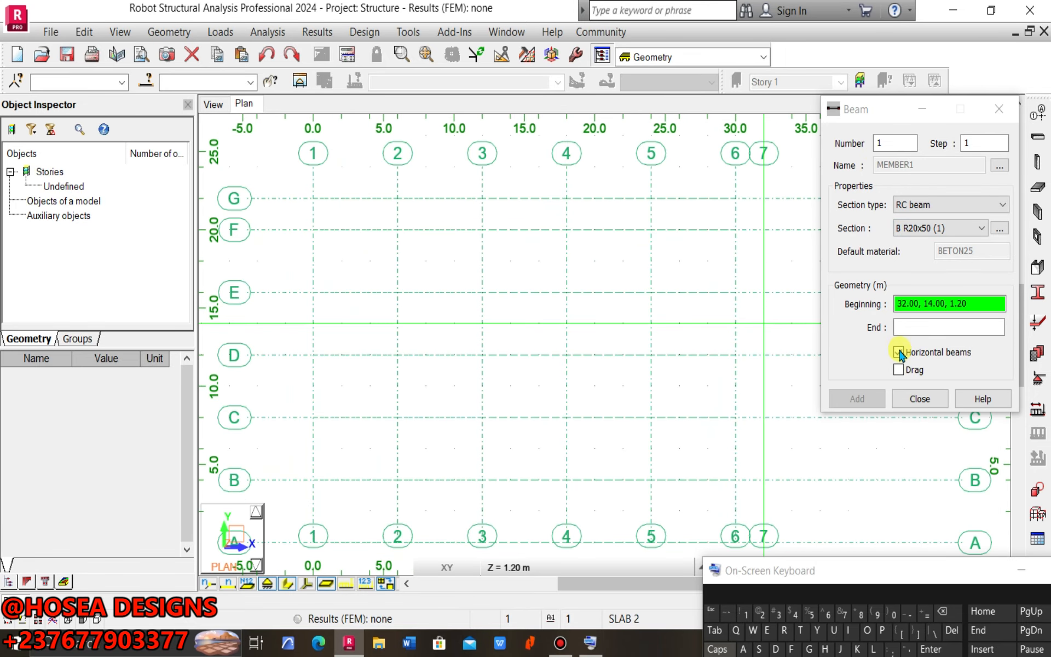
{"action": "left_click", "coordinate": [897, 371]}
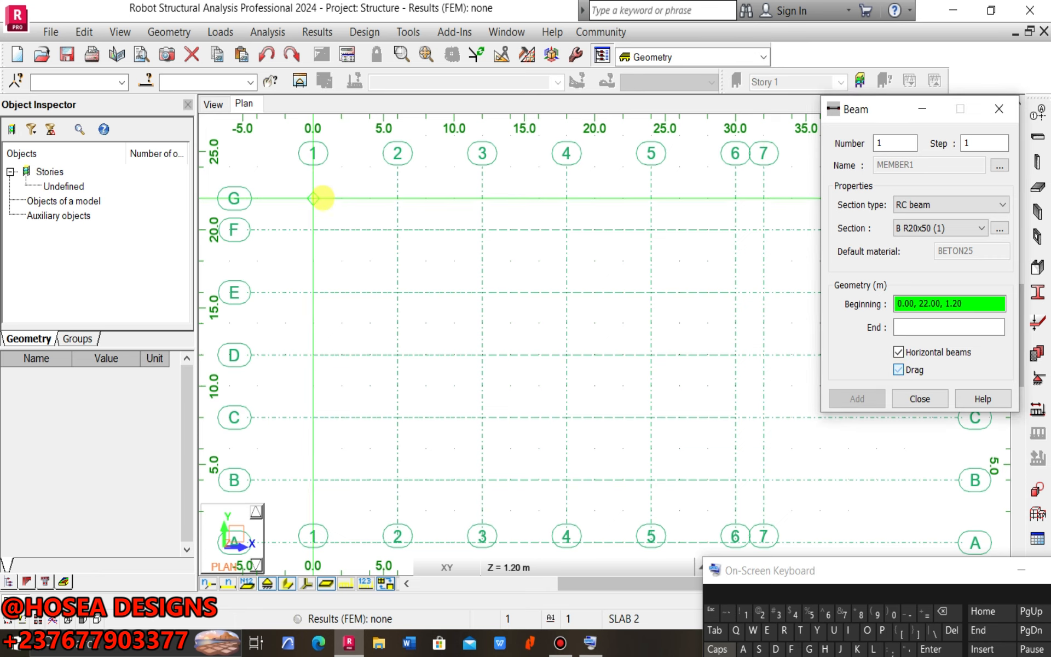
{"action": "left_click", "coordinate": [310, 198]}
{"action": "left_click", "coordinate": [763, 198]}
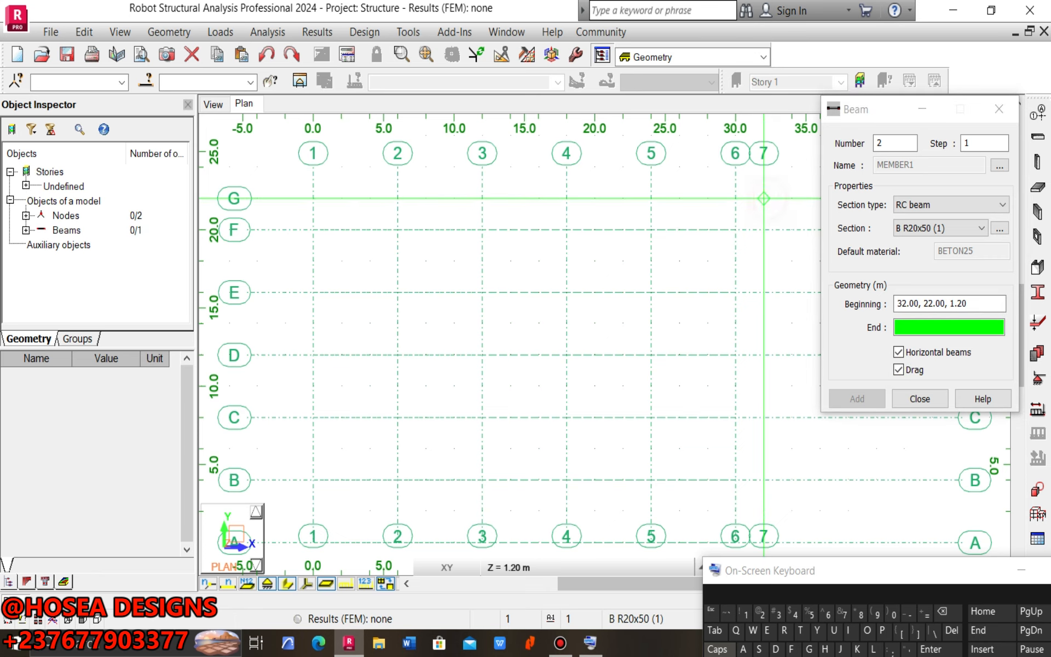
{"action": "left_click", "coordinate": [764, 480]}
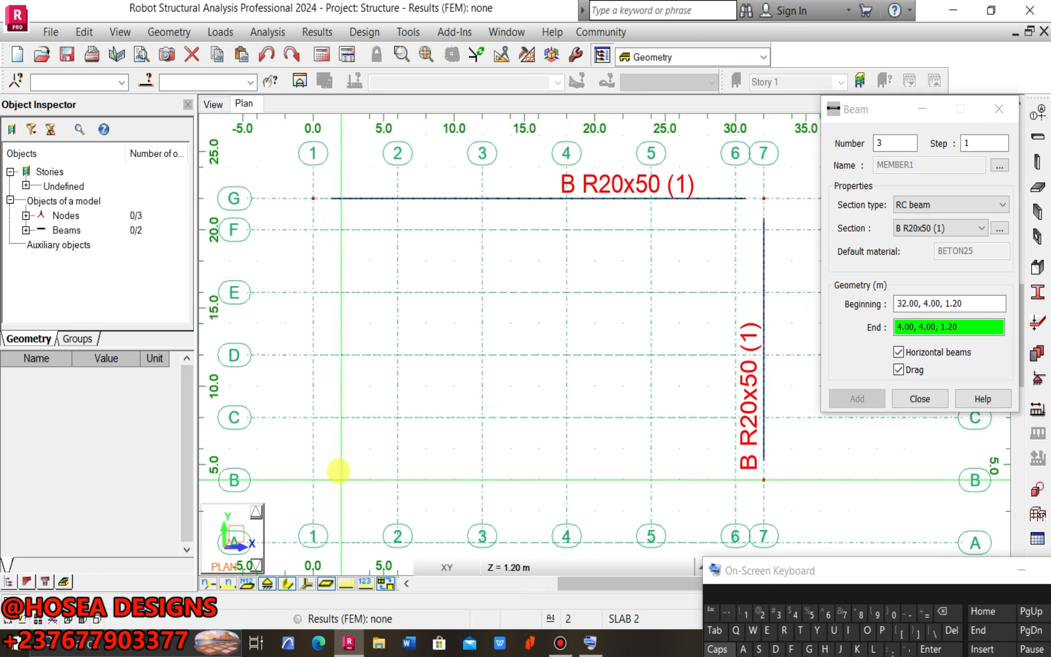
{"action": "left_click", "coordinate": [311, 476]}
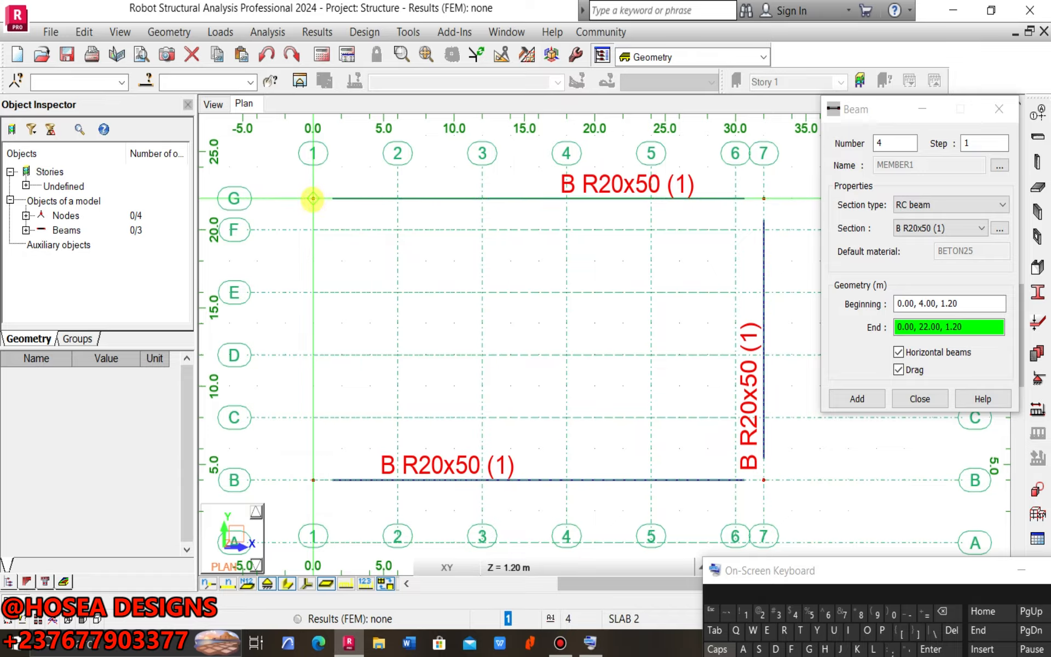
{"action": "left_click", "coordinate": [313, 198]}
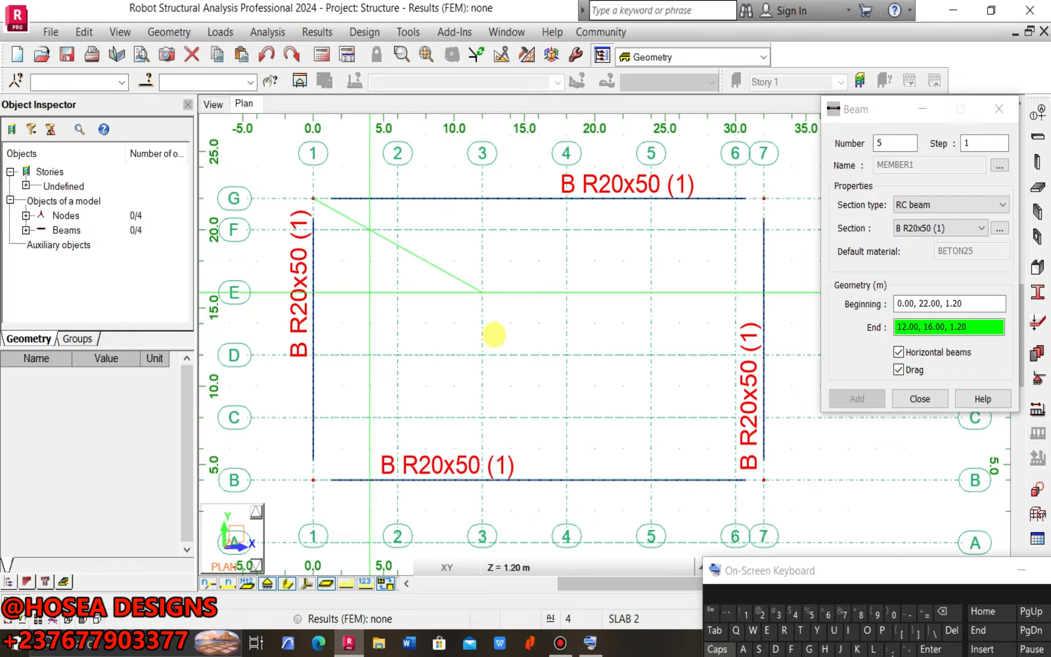
{"action": "key", "text": "Escape"}
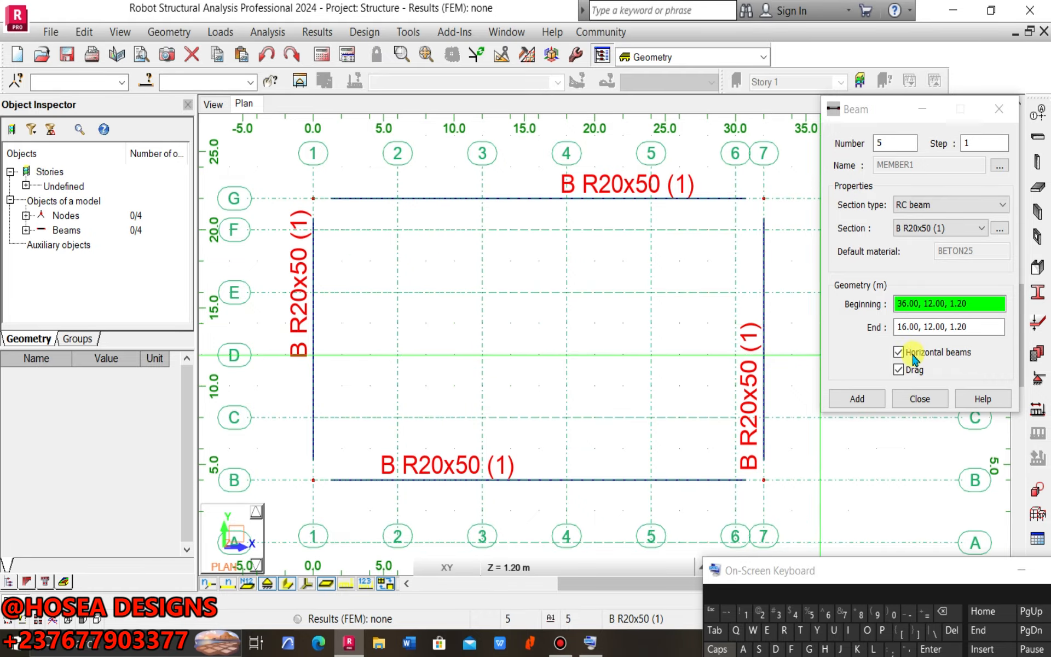
- Disable Drag and draw separate beams along axes 2, 3, 4, 5 and 6, each from axis G to axis B
{"action": "left_click", "coordinate": [898, 370]}
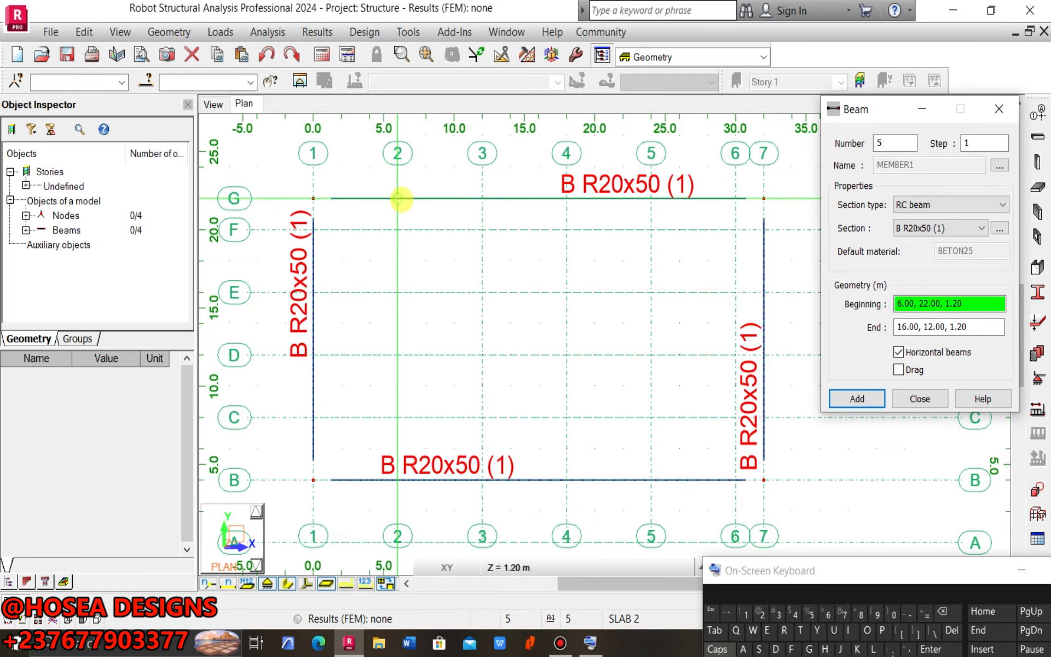
{"action": "left_click", "coordinate": [397, 197]}
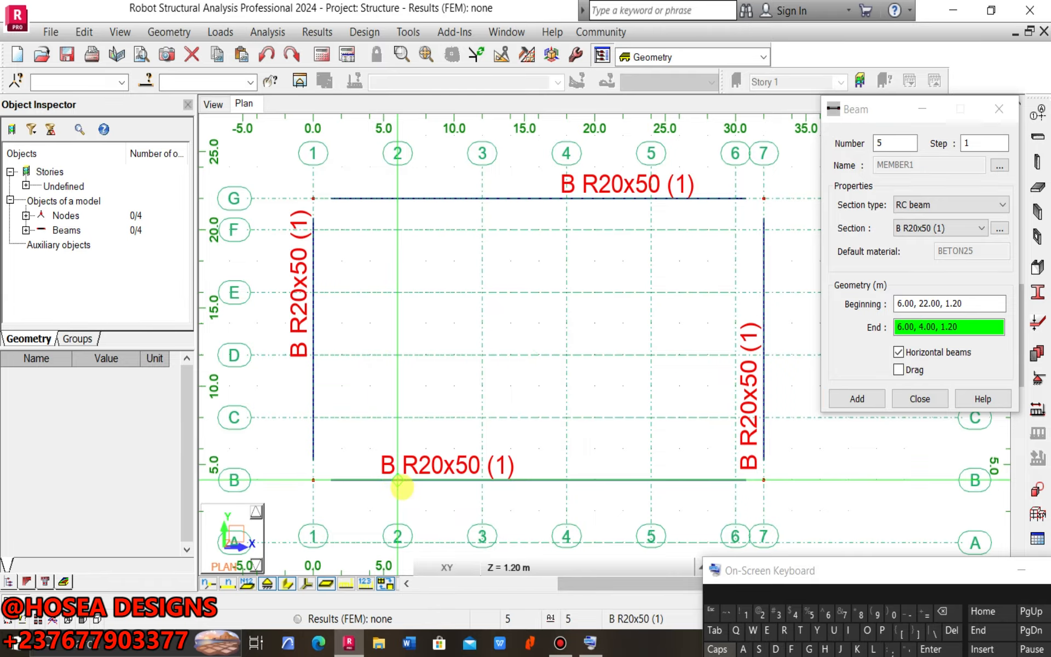
{"action": "left_click", "coordinate": [396, 481]}
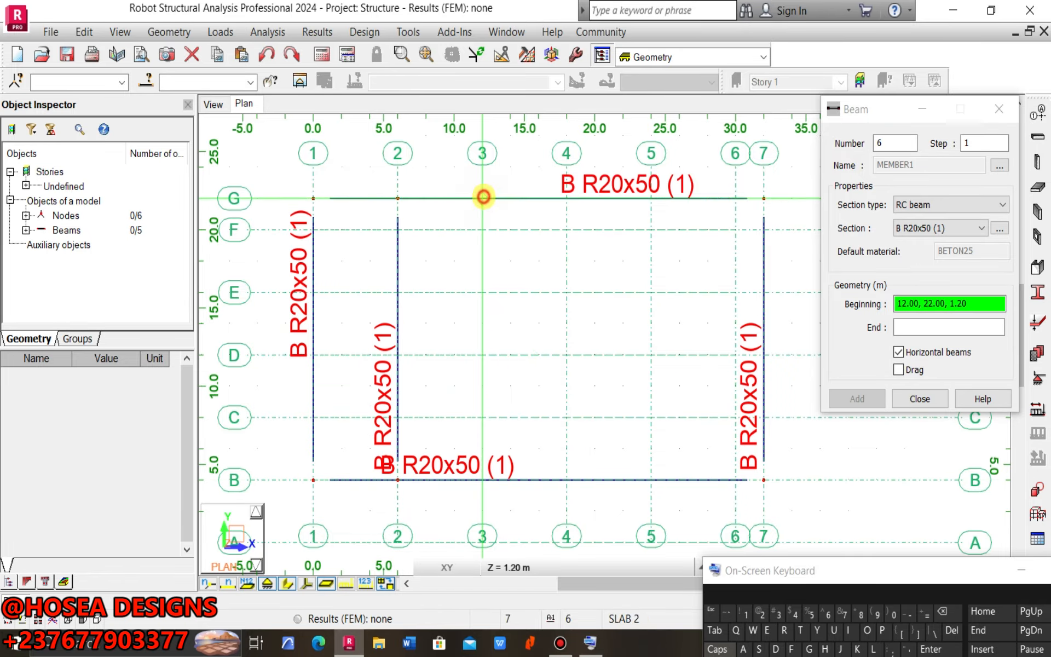
{"action": "left_click", "coordinate": [482, 197]}
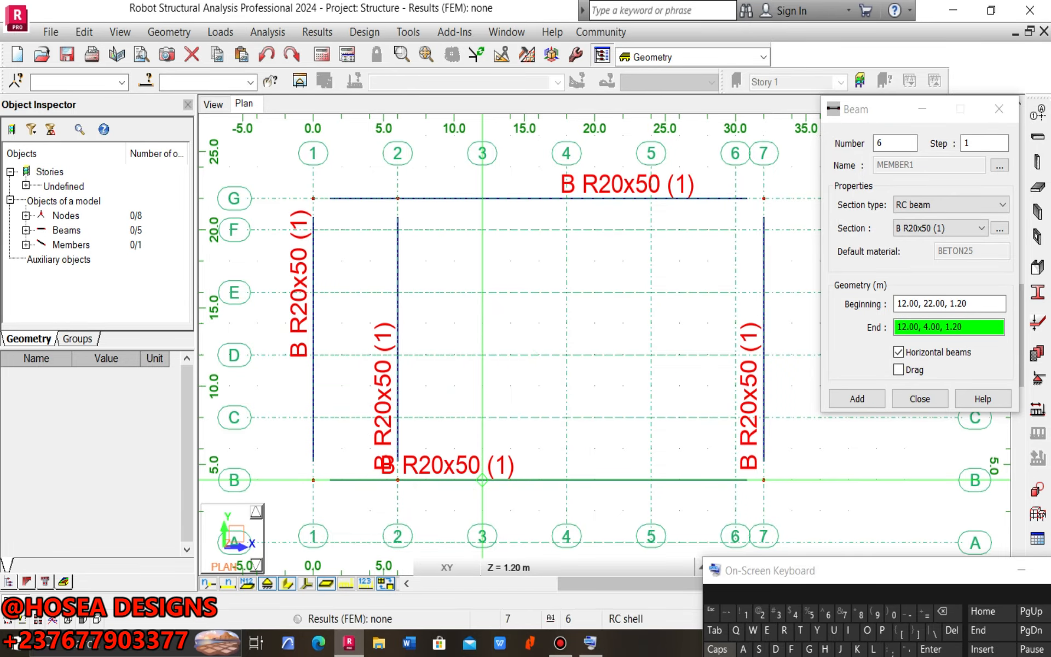
{"action": "left_click", "coordinate": [482, 480]}
{"action": "left_click", "coordinate": [567, 199]}
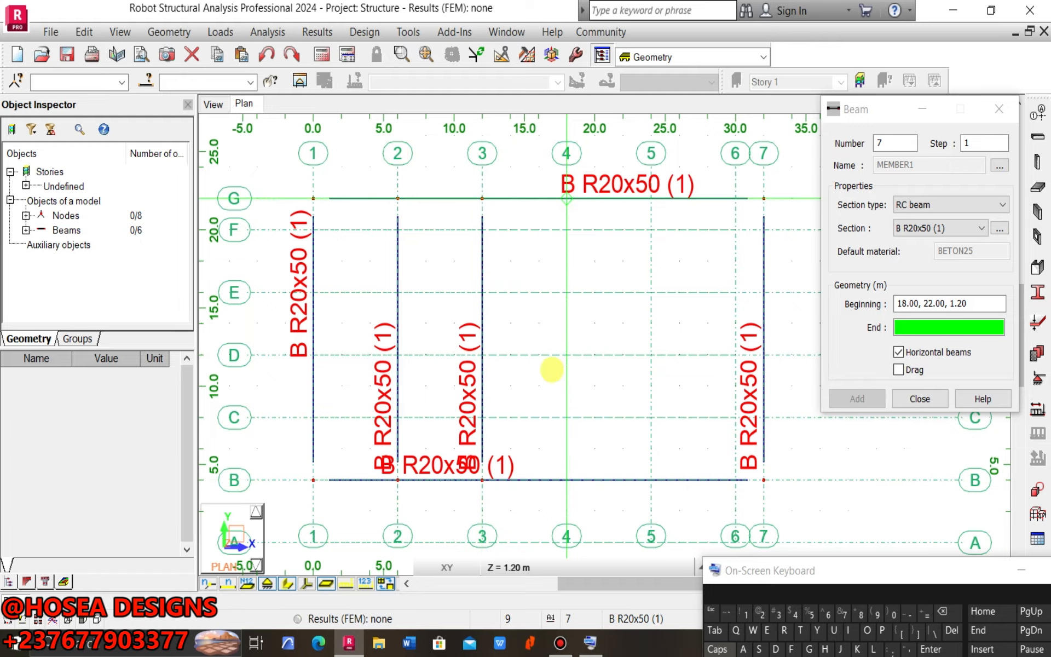
{"action": "left_click", "coordinate": [567, 480]}
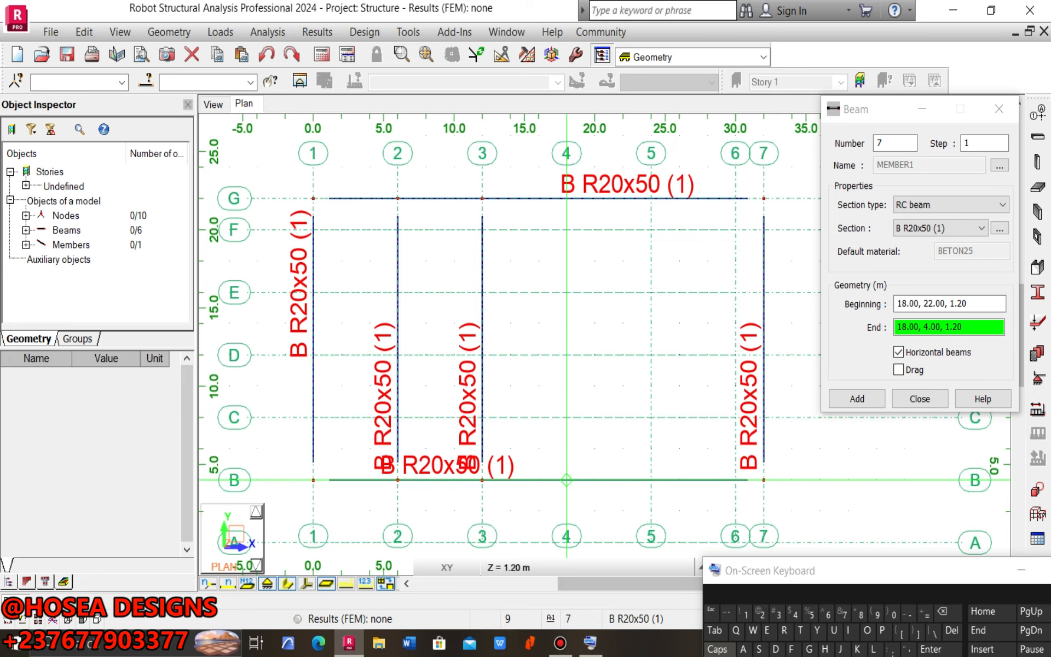
{"action": "left_click", "coordinate": [651, 198]}
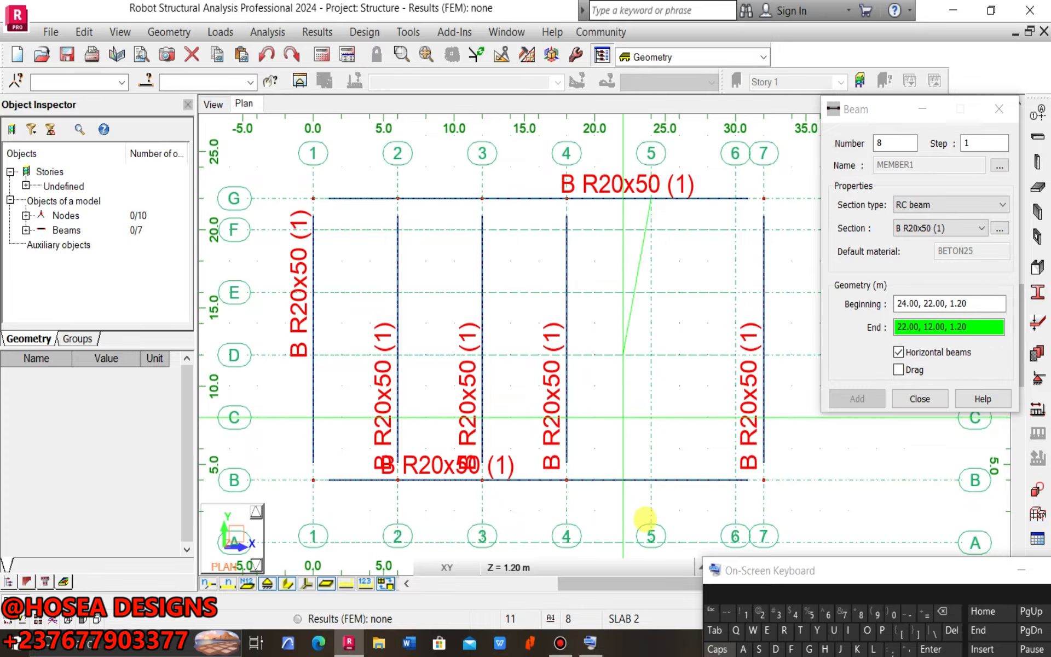
{"action": "left_click", "coordinate": [650, 480]}
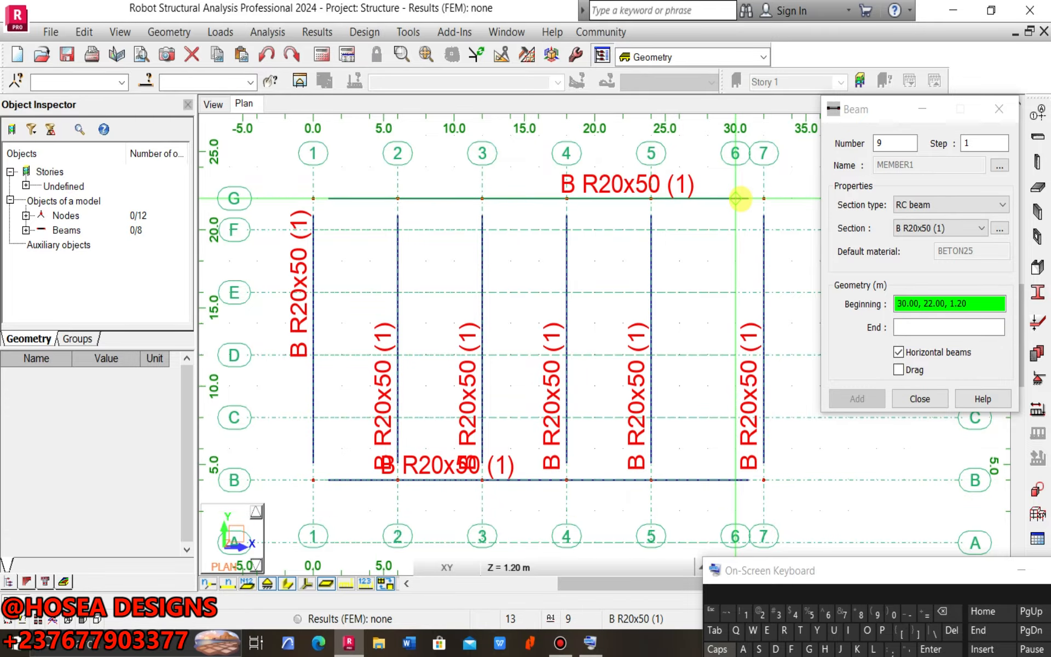
{"action": "left_click", "coordinate": [737, 194]}
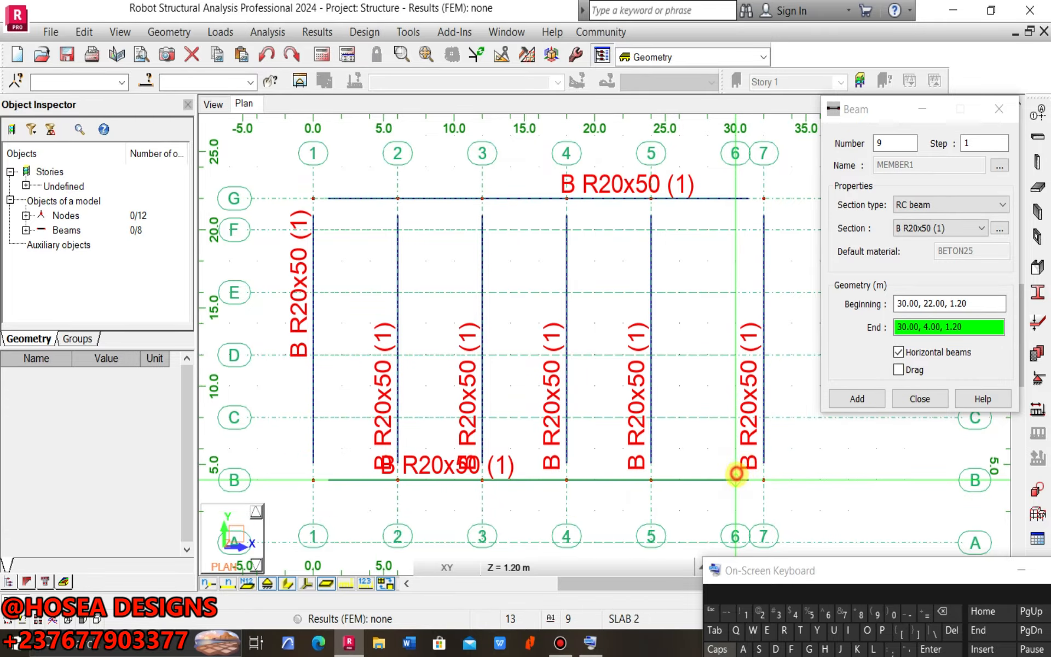
{"action": "left_click", "coordinate": [736, 478]}
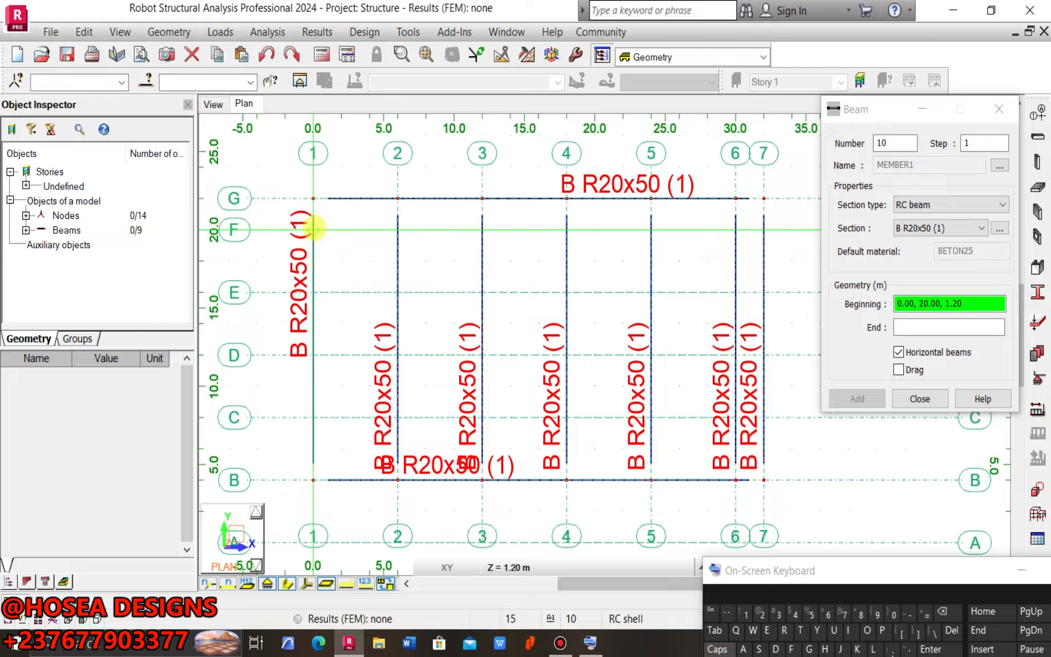
- Draw separate RC beams in plan along axes F, E, D and C, each spanning from axis 1 to axis 7
{"action": "left_click", "coordinate": [313, 229]}
{"action": "left_click", "coordinate": [764, 230]}
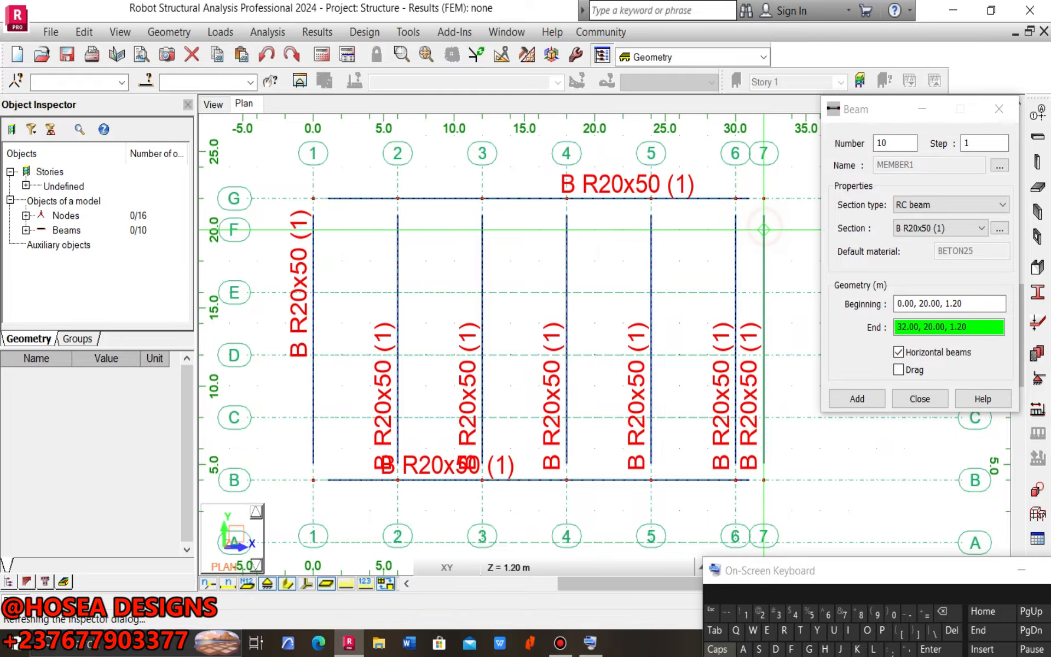
{"action": "left_click", "coordinate": [313, 292]}
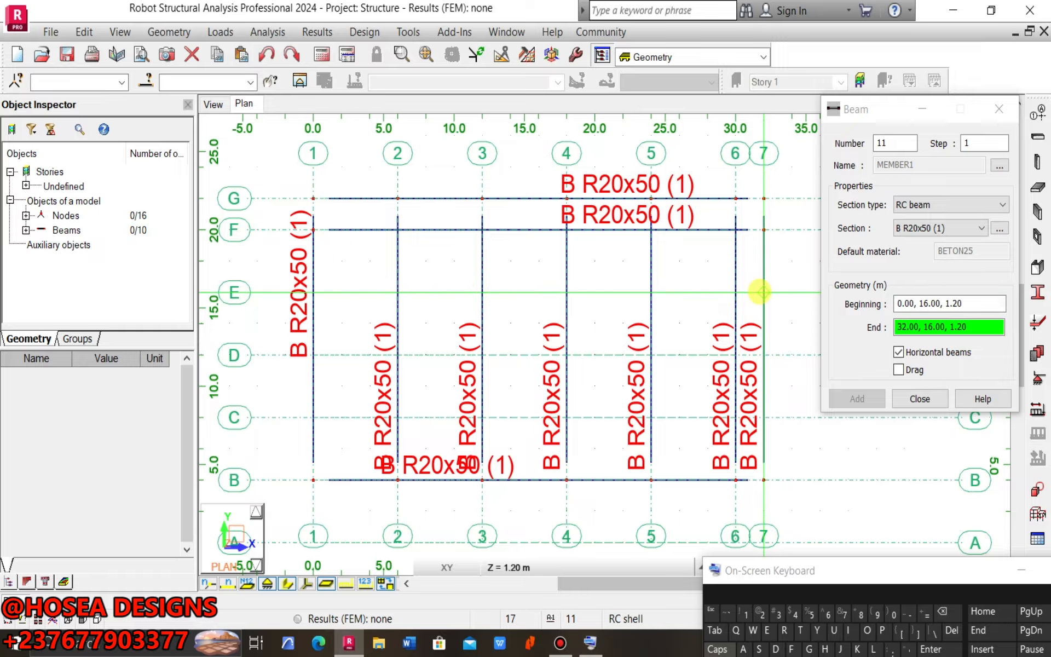
{"action": "left_click", "coordinate": [763, 291]}
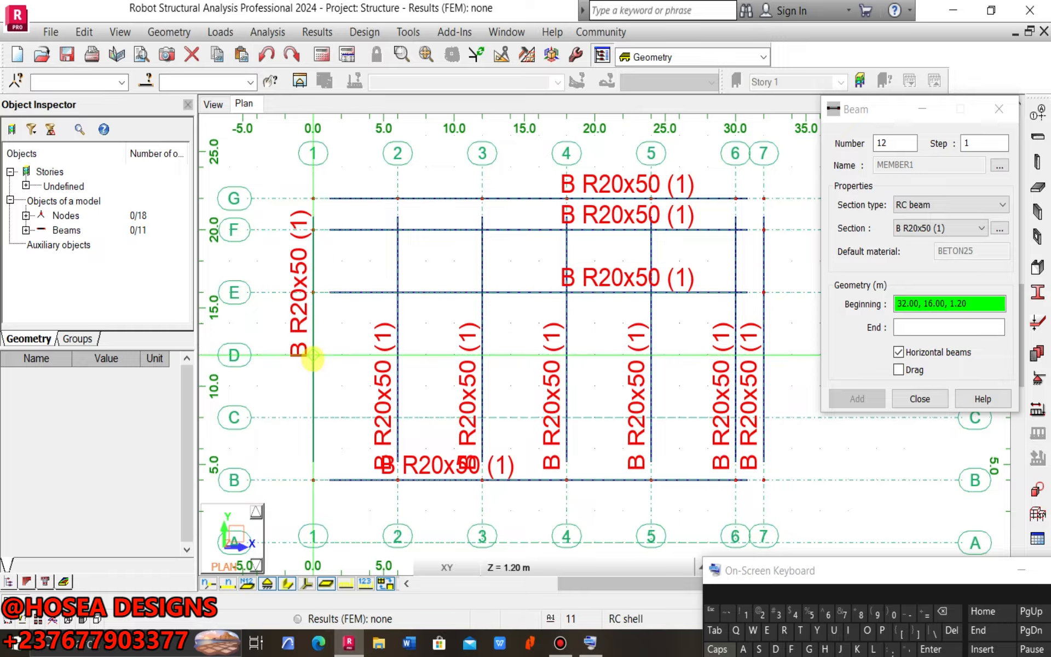
{"action": "left_click", "coordinate": [313, 355]}
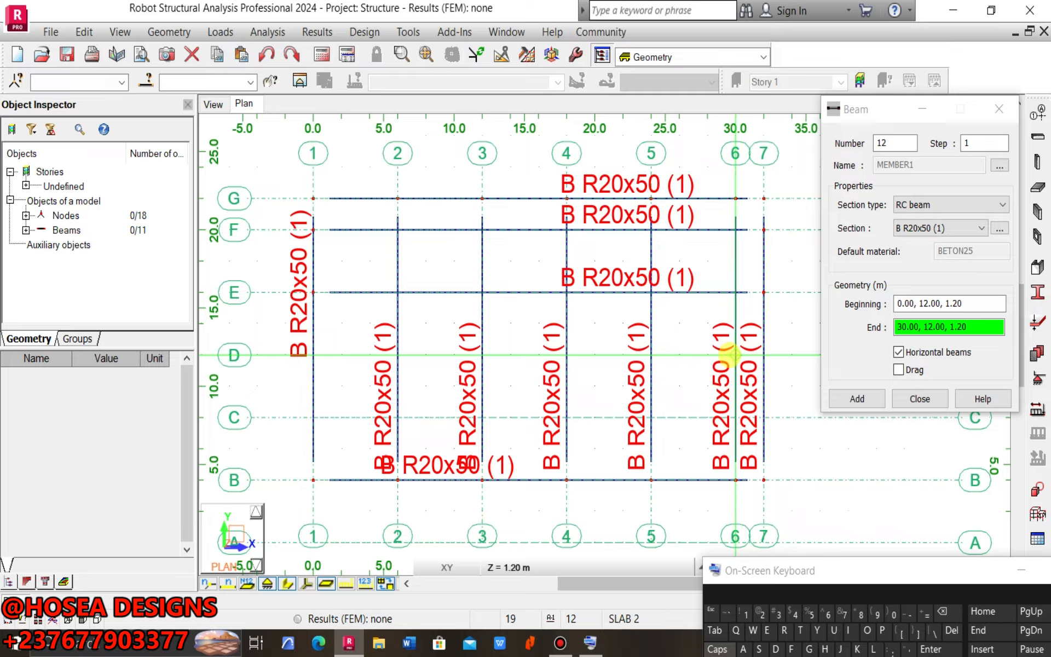
{"action": "left_click", "coordinate": [764, 354]}
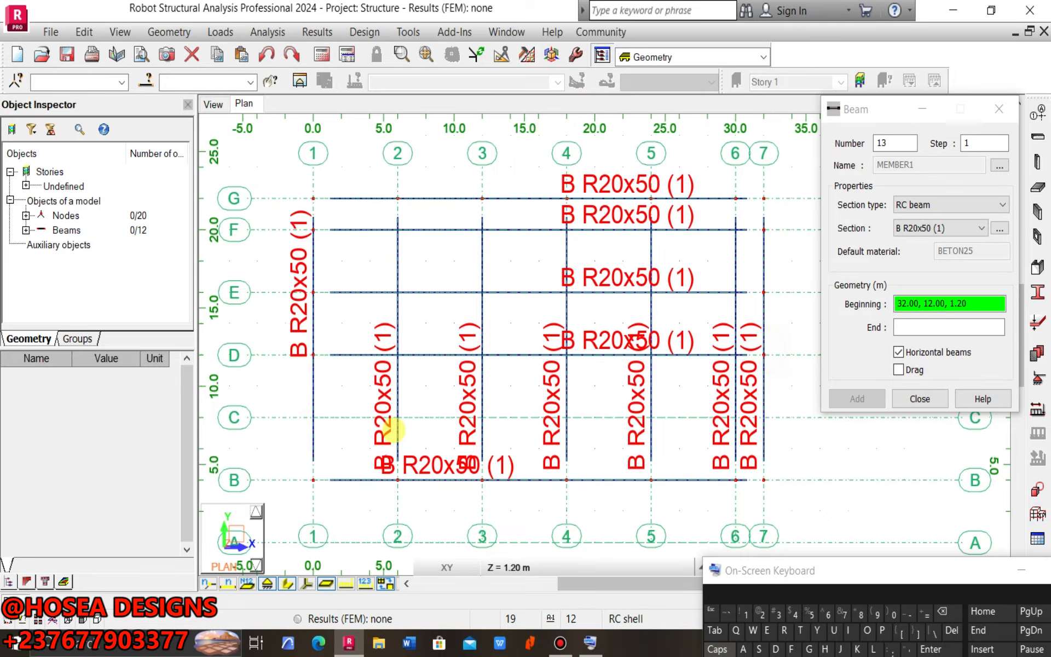
{"action": "left_click", "coordinate": [313, 417]}
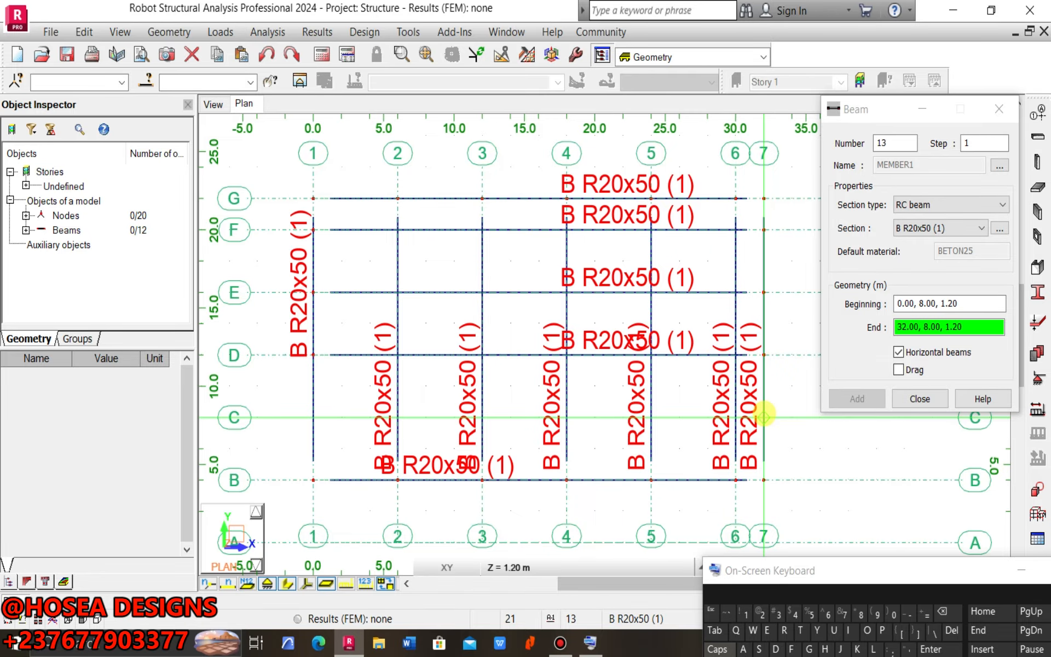
{"action": "left_click", "coordinate": [748, 413]}
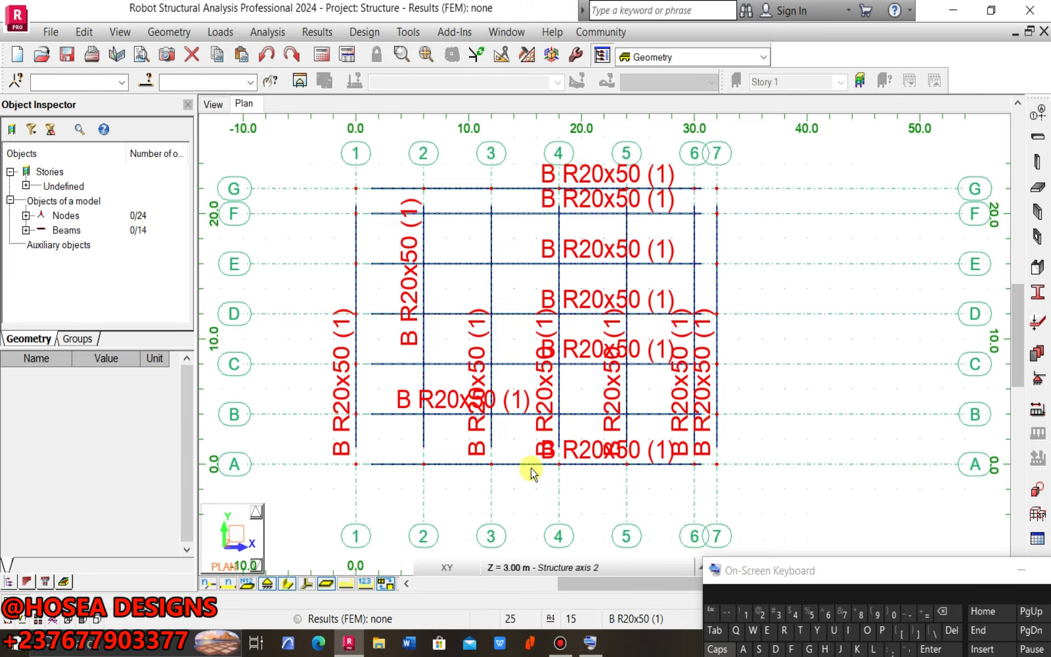
- Check the plan's level list, then examine the beam grid at the Structure axis 2 level in 3D, including its corners
{"action": "left_click", "coordinate": [518, 568]}
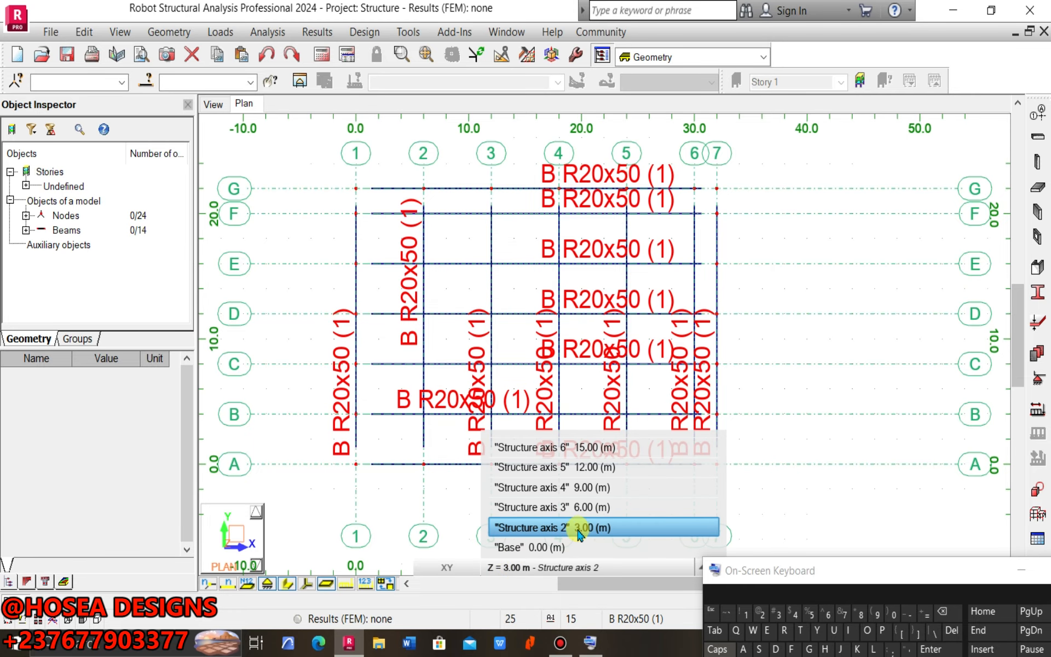
{"action": "left_click", "coordinate": [213, 104]}
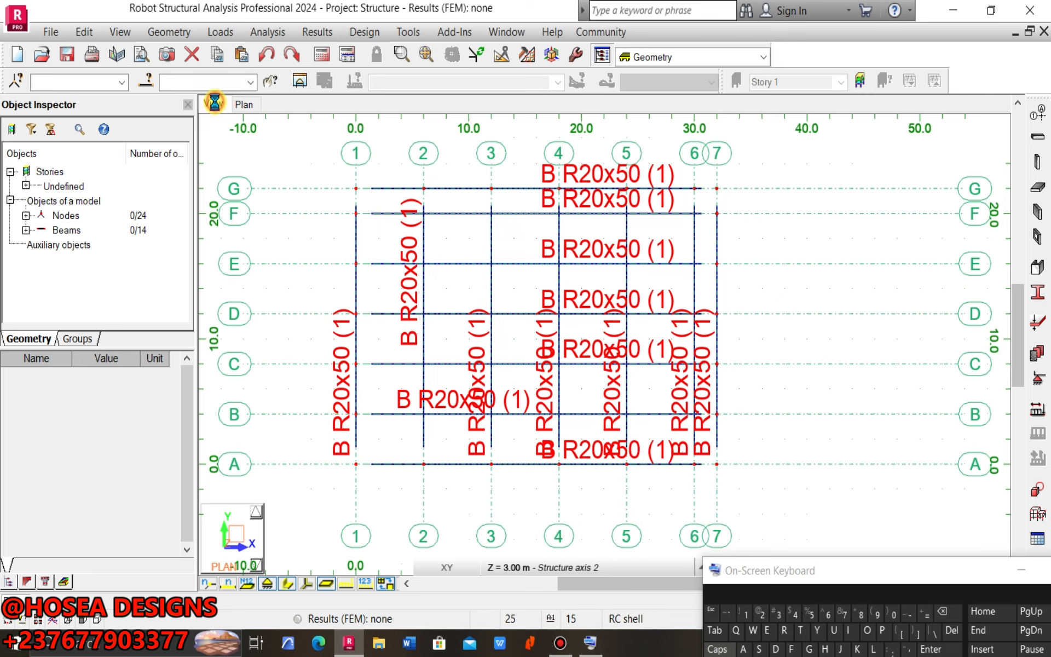
{"action": "scroll", "coordinate": [704, 312], "scroll_direction": "up", "scroll_amount": 6}
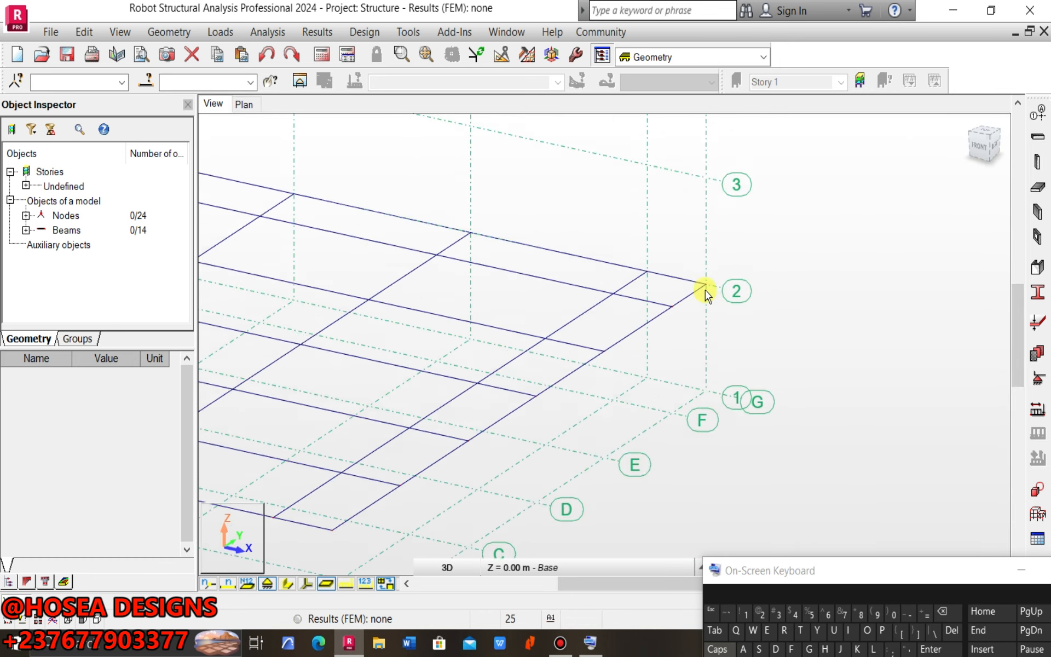
{"action": "scroll", "coordinate": [717, 274], "scroll_direction": "up", "scroll_amount": 4}
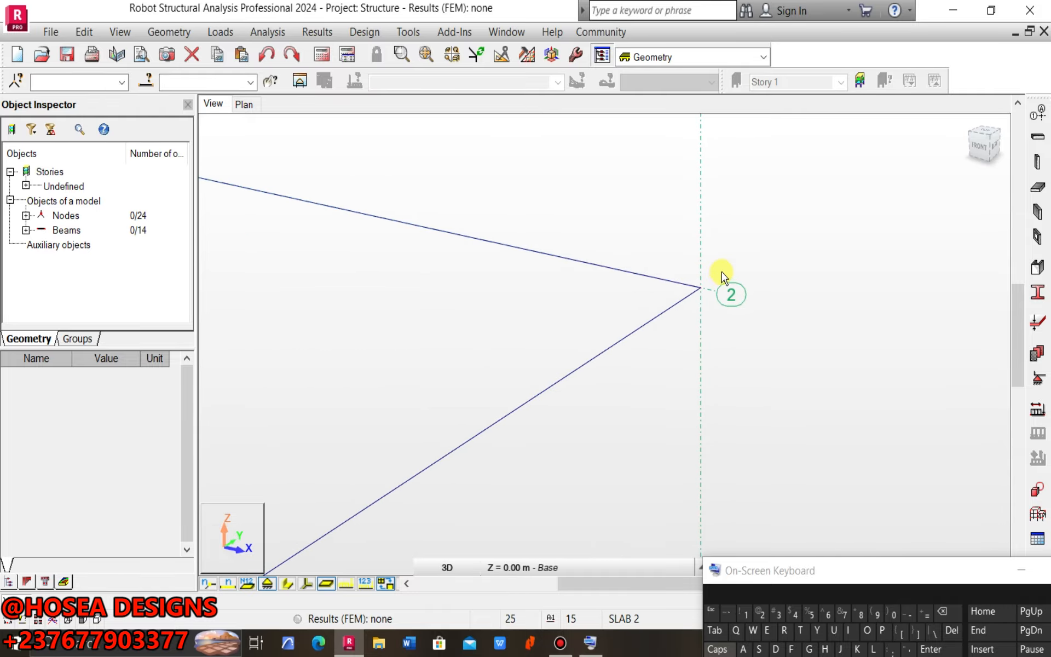
{"action": "scroll", "coordinate": [662, 244], "scroll_direction": "down", "scroll_amount": 8}
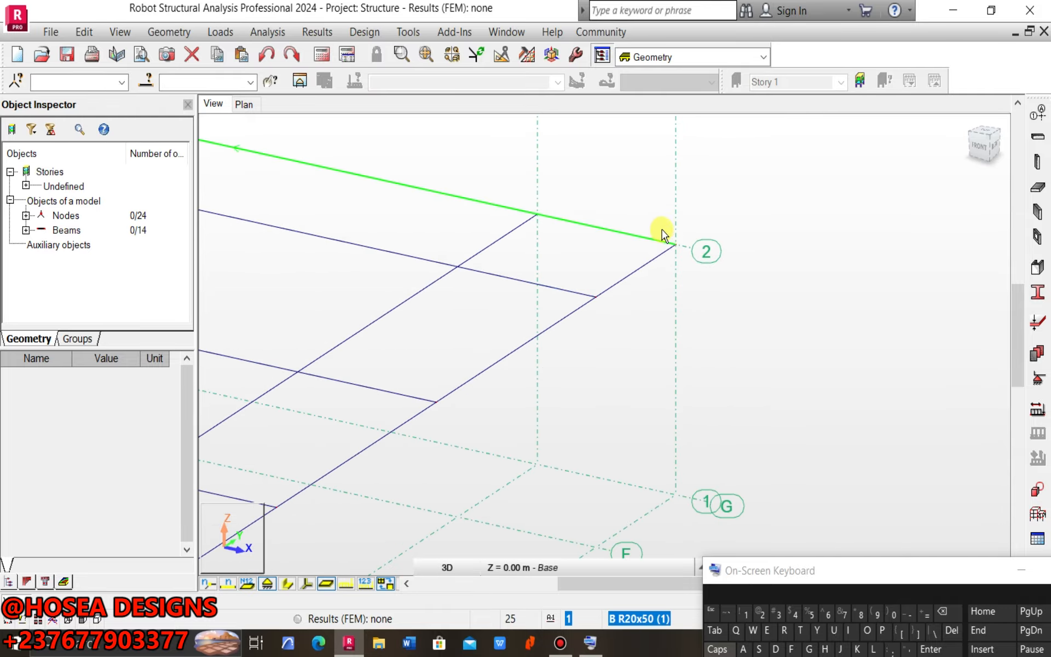
{"action": "scroll", "coordinate": [649, 228], "scroll_direction": "down", "scroll_amount": 4}
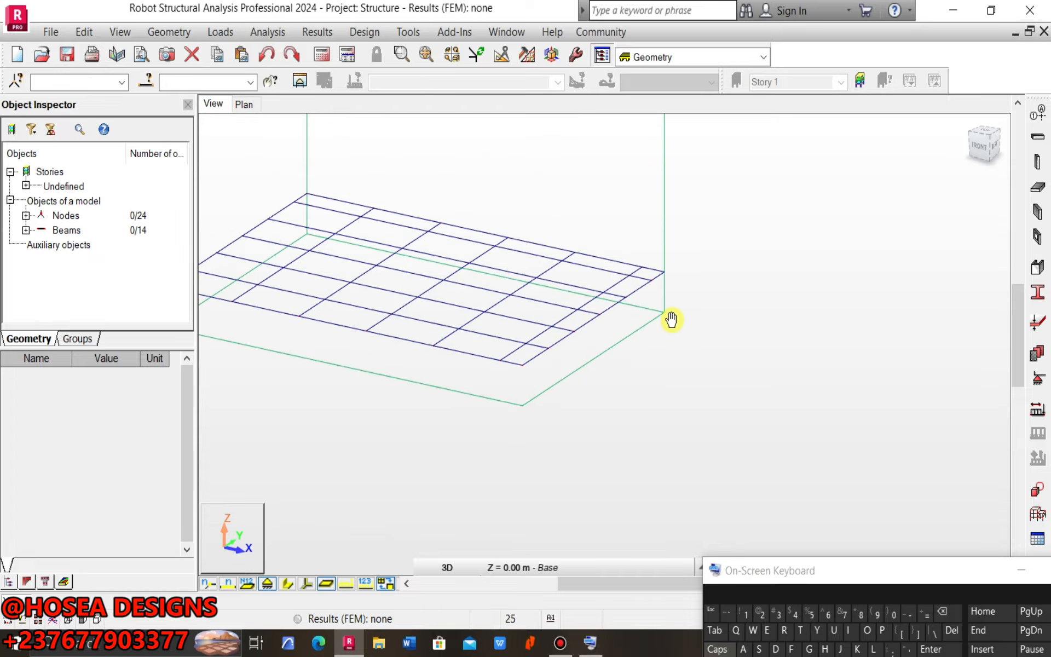
{"action": "scroll", "coordinate": [671, 319], "scroll_direction": "up", "scroll_amount": 4}
{"action": "scroll", "coordinate": [654, 322], "scroll_direction": "down", "scroll_amount": 5}
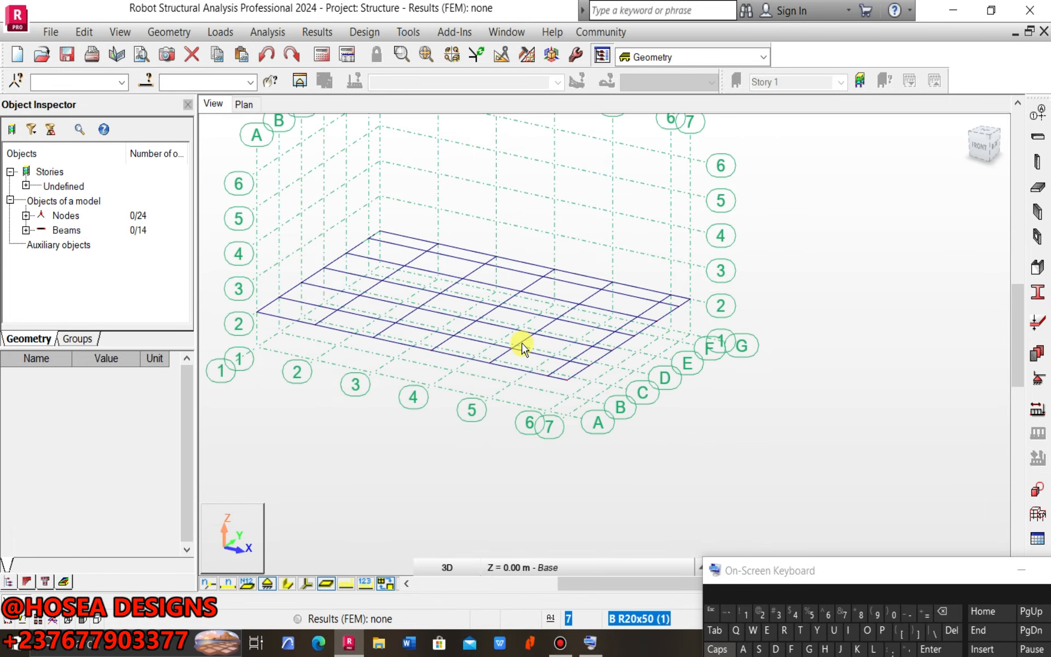
{"action": "scroll", "coordinate": [328, 320], "scroll_direction": "up", "scroll_amount": 3}
{"action": "scroll", "coordinate": [338, 333], "scroll_direction": "up", "scroll_amount": 4}
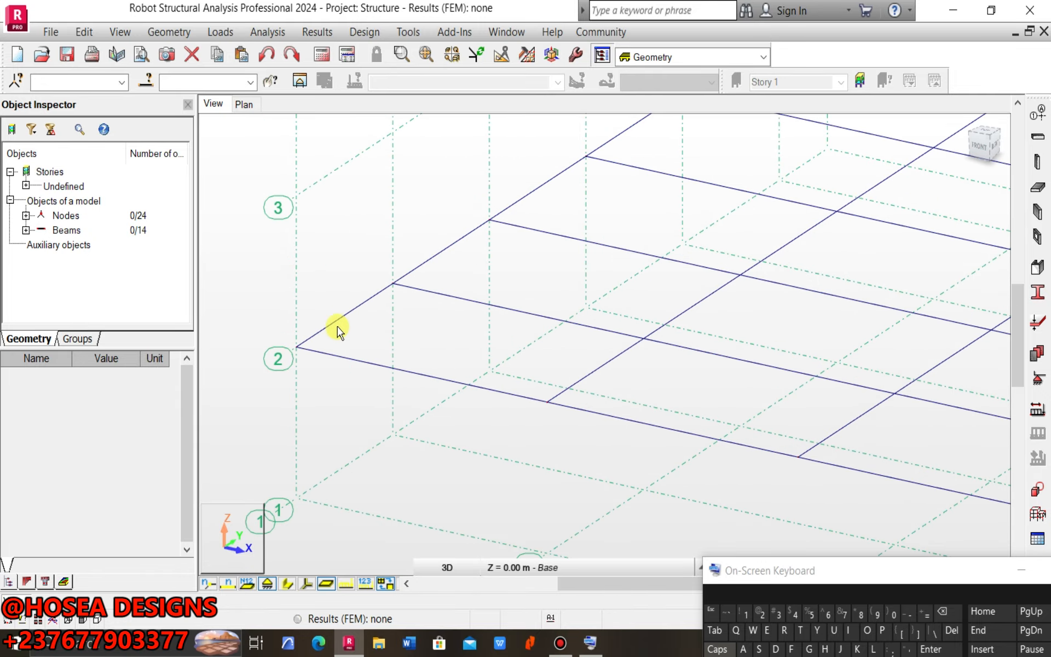
{"action": "scroll", "coordinate": [330, 324], "scroll_direction": "down", "scroll_amount": 3}
{"action": "scroll", "coordinate": [492, 208], "scroll_direction": "down", "scroll_amount": 4}
{"action": "scroll", "coordinate": [519, 175], "scroll_direction": "up", "scroll_amount": 4}
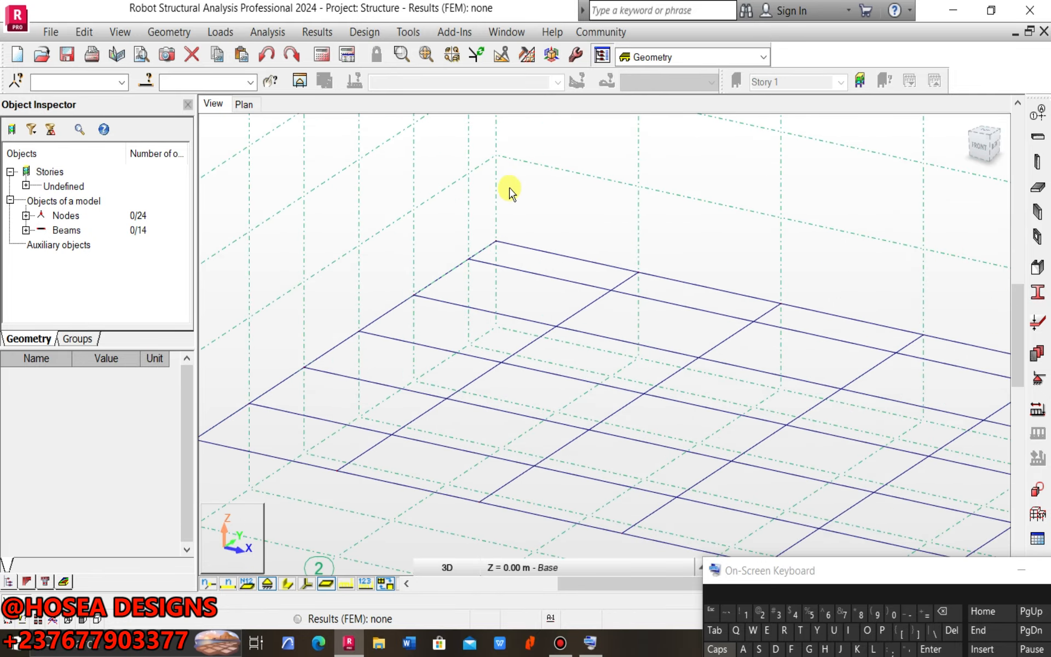
{"action": "scroll", "coordinate": [508, 195], "scroll_direction": "down", "scroll_amount": 1}
{"action": "middle_click_drag", "start_coordinate": [556, 251], "coordinate": [417, 260]}
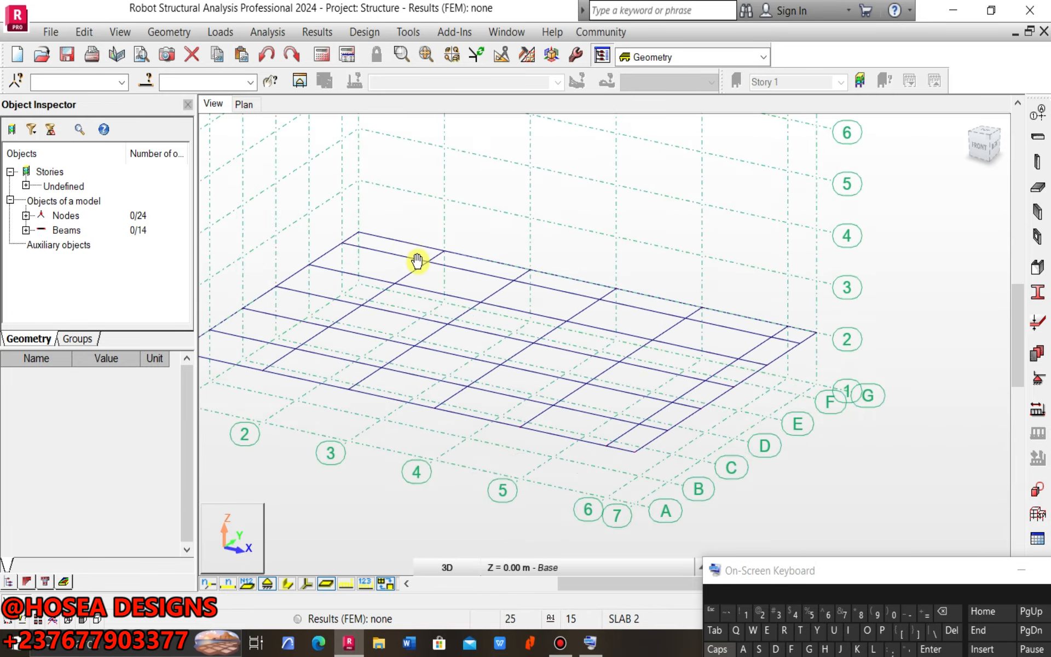
{"action": "scroll", "coordinate": [419, 261], "scroll_direction": "down", "scroll_amount": 1}
{"action": "middle_click_drag", "start_coordinate": [466, 200], "coordinate": [520, 216]}
{"action": "scroll", "coordinate": [795, 325], "scroll_direction": "up", "scroll_amount": 4}
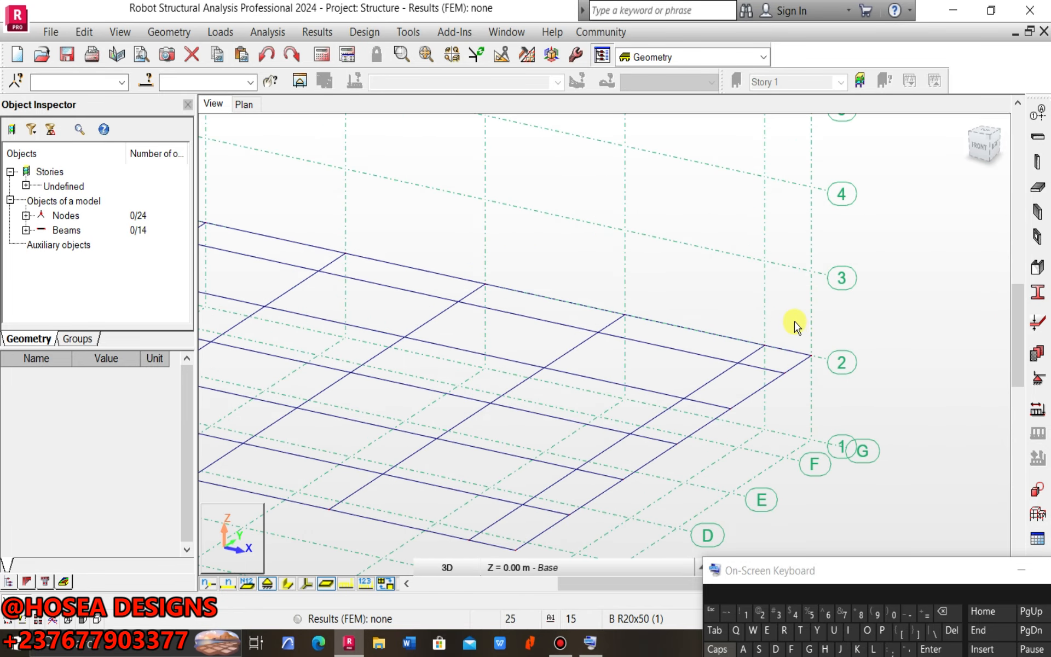
{"action": "scroll", "coordinate": [793, 328], "scroll_direction": "down", "scroll_amount": 2}
{"action": "middle_click_drag", "start_coordinate": [765, 314], "coordinate": [705, 288]}
{"action": "scroll", "coordinate": [748, 342], "scroll_direction": "down", "scroll_amount": 2}
{"action": "scroll", "coordinate": [722, 352], "scroll_direction": "down", "scroll_amount": 4}
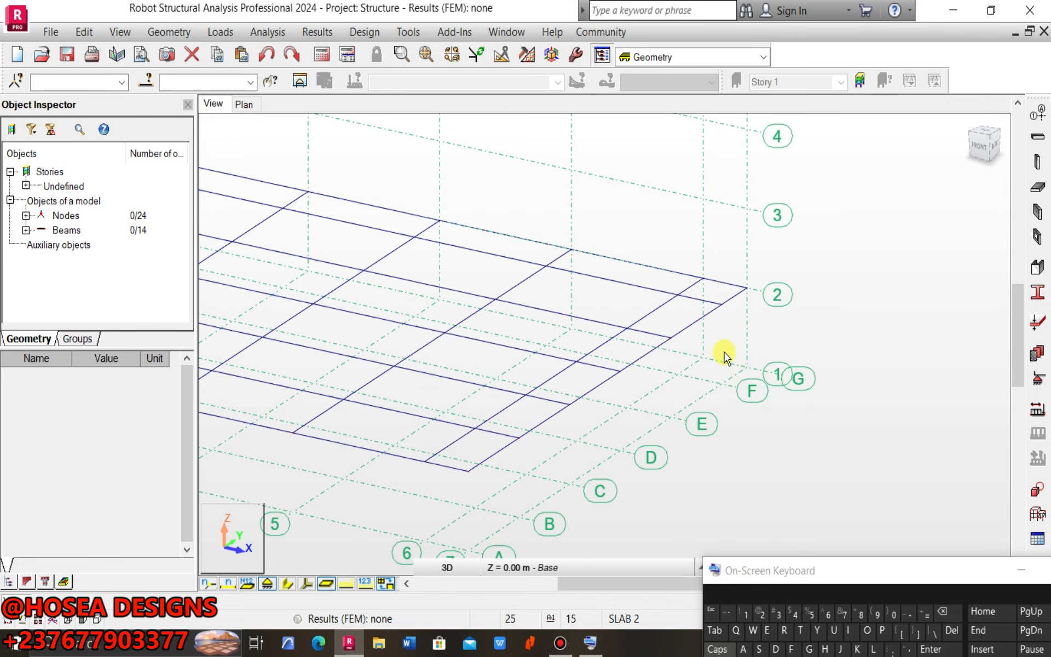
{"action": "middle_click_drag", "start_coordinate": [712, 380], "coordinate": [712, 423]}
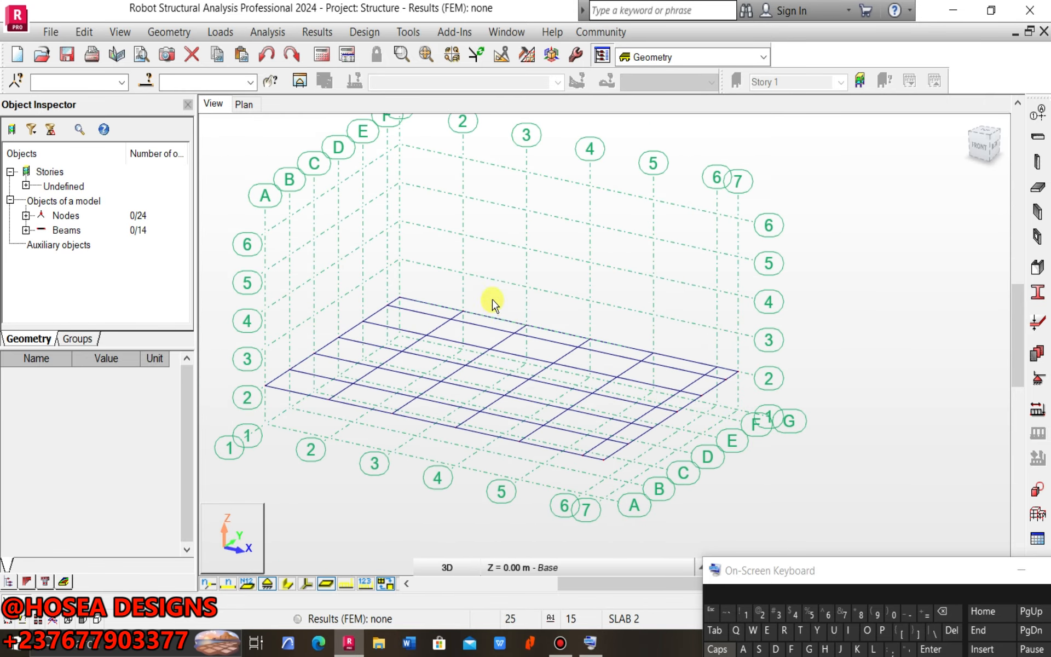
{"action": "scroll", "coordinate": [397, 266], "scroll_direction": "up", "scroll_amount": 2}
{"action": "scroll", "coordinate": [385, 271], "scroll_direction": "down", "scroll_amount": 2}
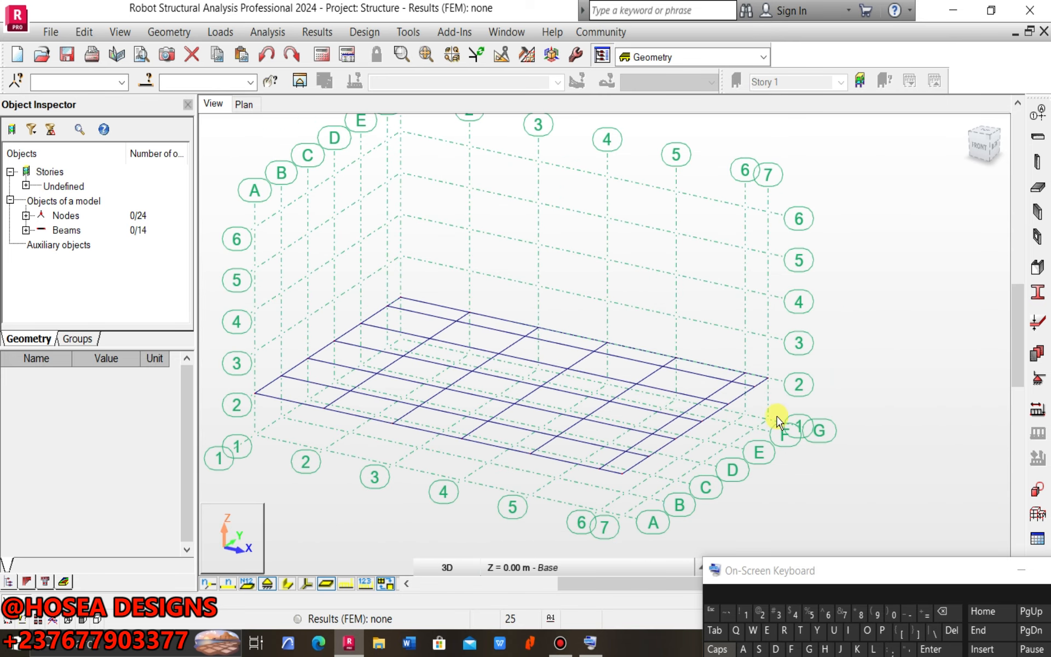
{"action": "scroll", "coordinate": [769, 416], "scroll_direction": "up", "scroll_amount": 2}
{"action": "scroll", "coordinate": [753, 430], "scroll_direction": "down", "scroll_amount": 2}
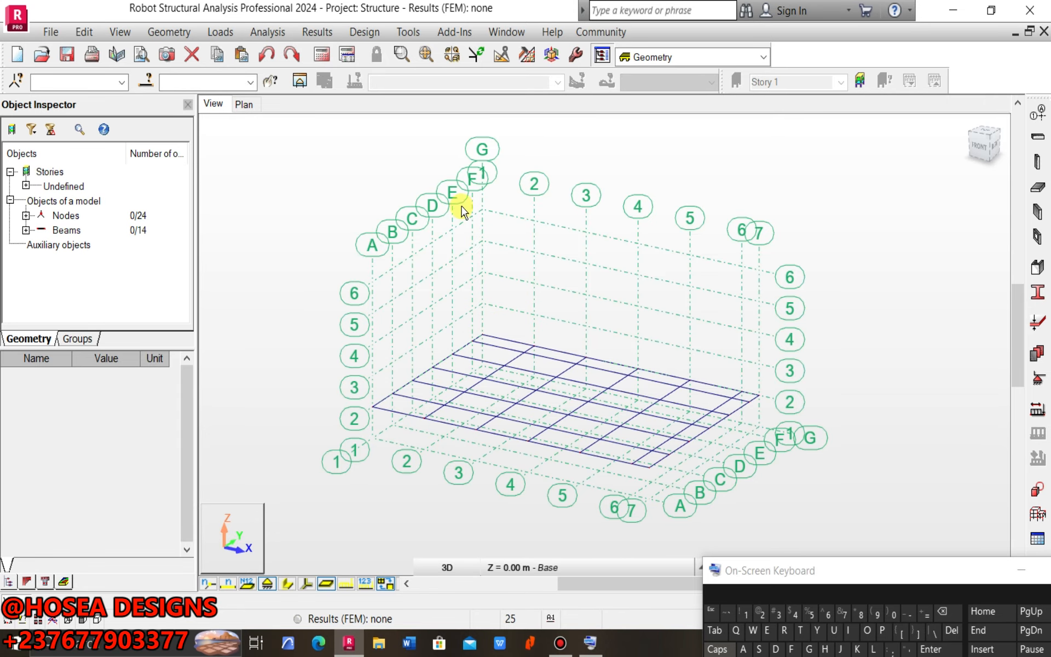
{"action": "scroll", "coordinate": [753, 478], "scroll_direction": "up", "scroll_amount": 3}
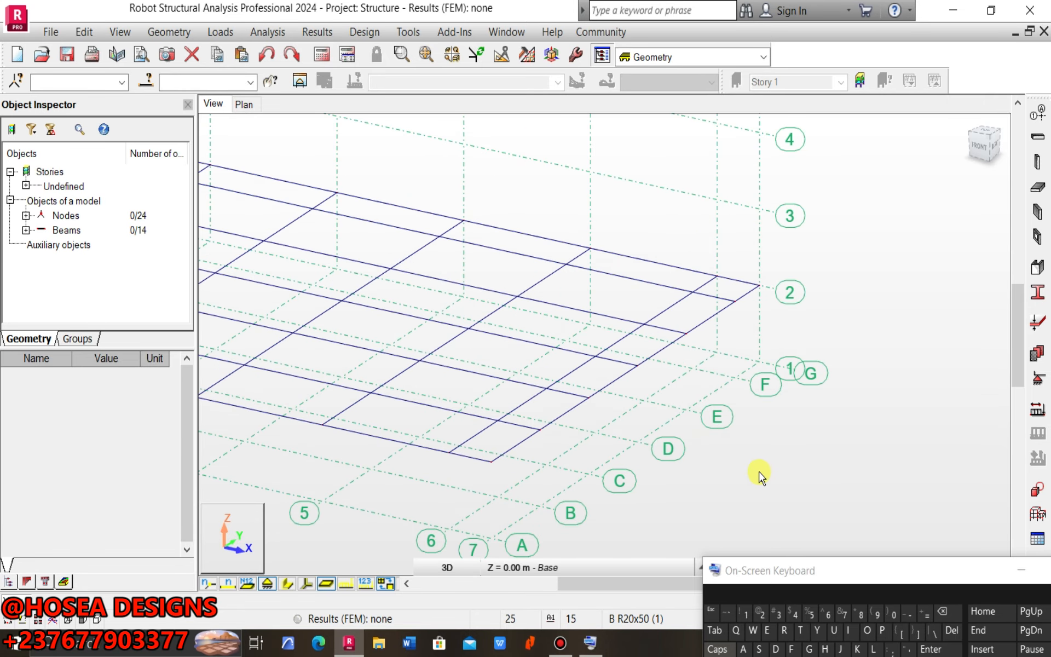
{"action": "scroll", "coordinate": [757, 475], "scroll_direction": "down", "scroll_amount": 2}
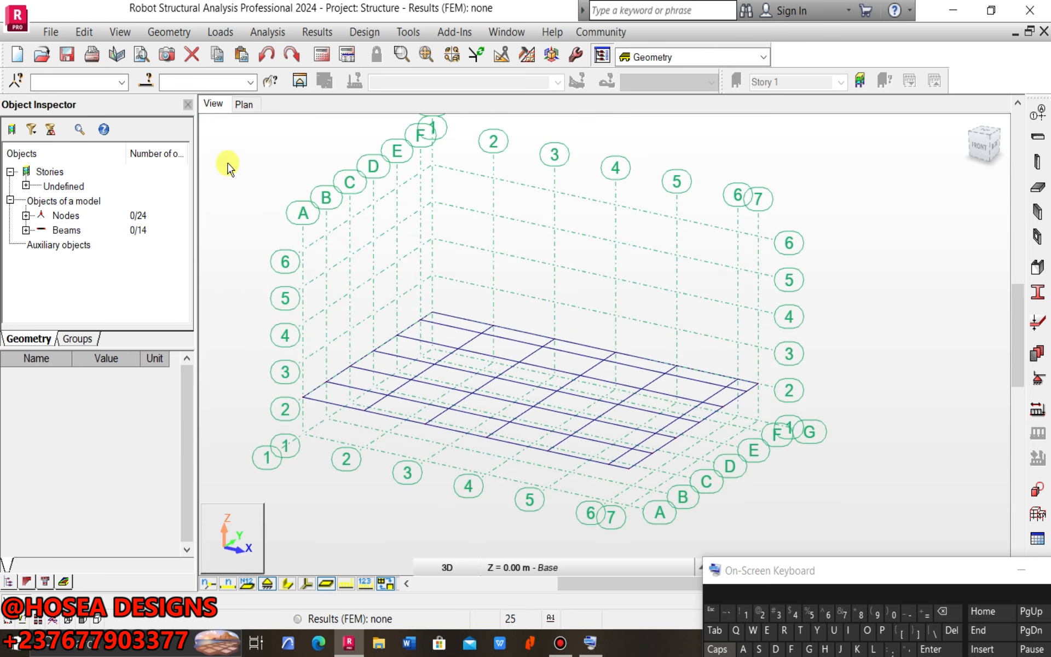
- Return to the plan and start the Column command with RC column as the section type
{"action": "left_click", "coordinate": [244, 104]}
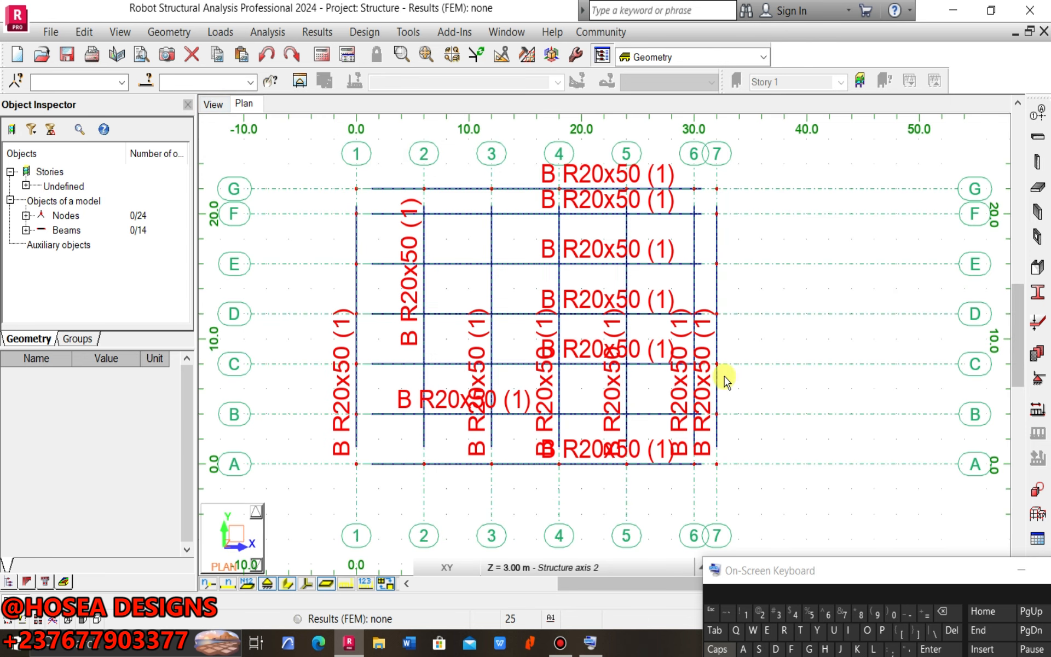
{"action": "middle_click_drag", "start_coordinate": [808, 308], "coordinate": [804, 348]}
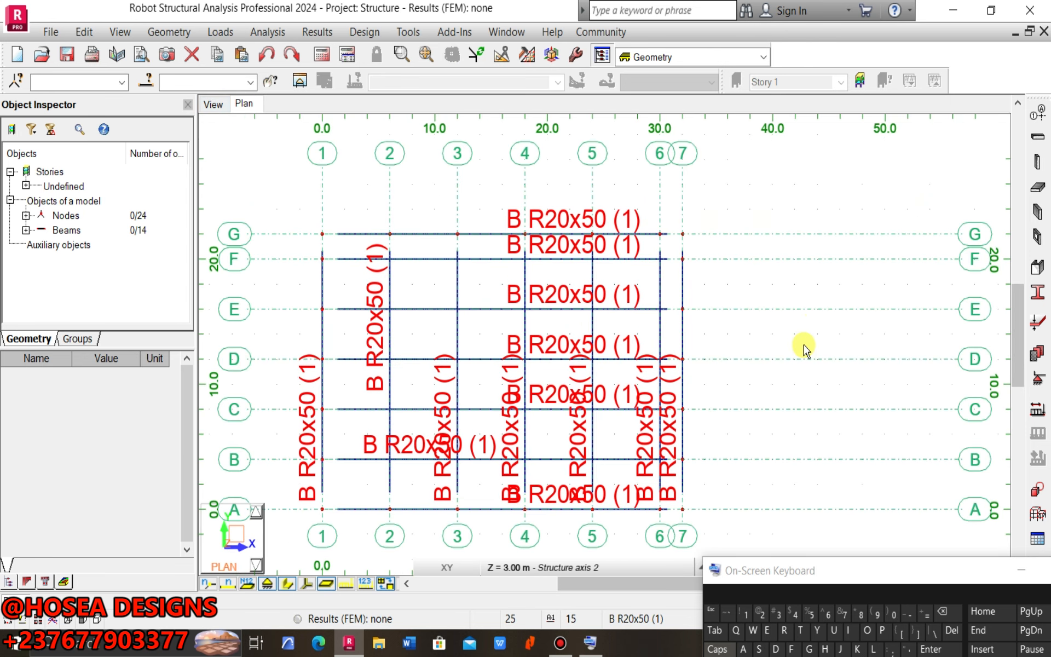
{"action": "left_click", "coordinate": [1036, 163]}
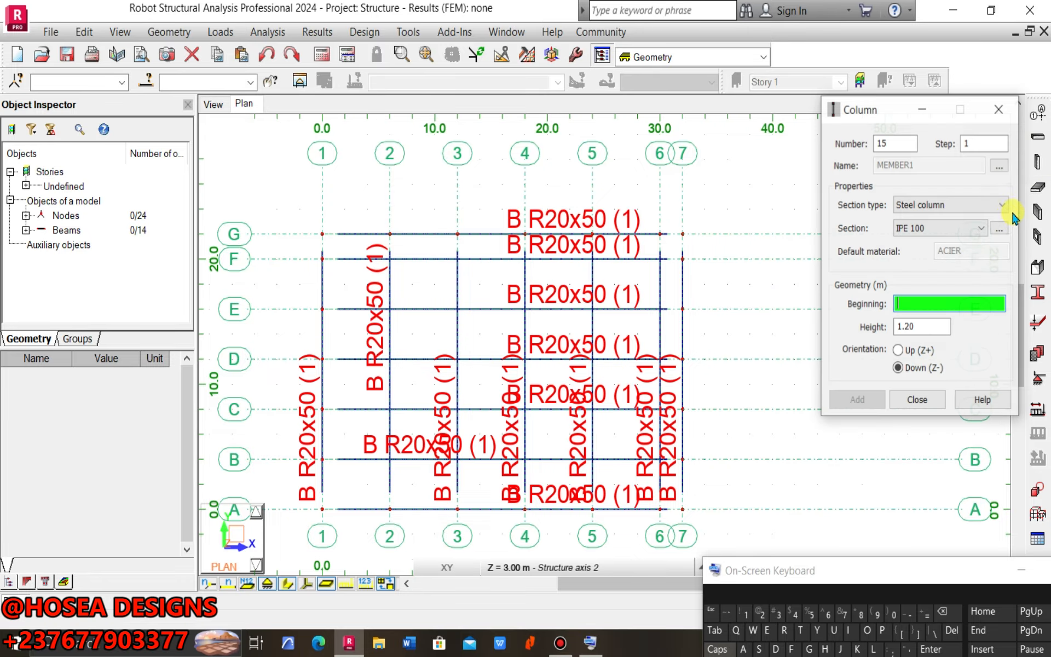
{"action": "left_click", "coordinate": [940, 206]}
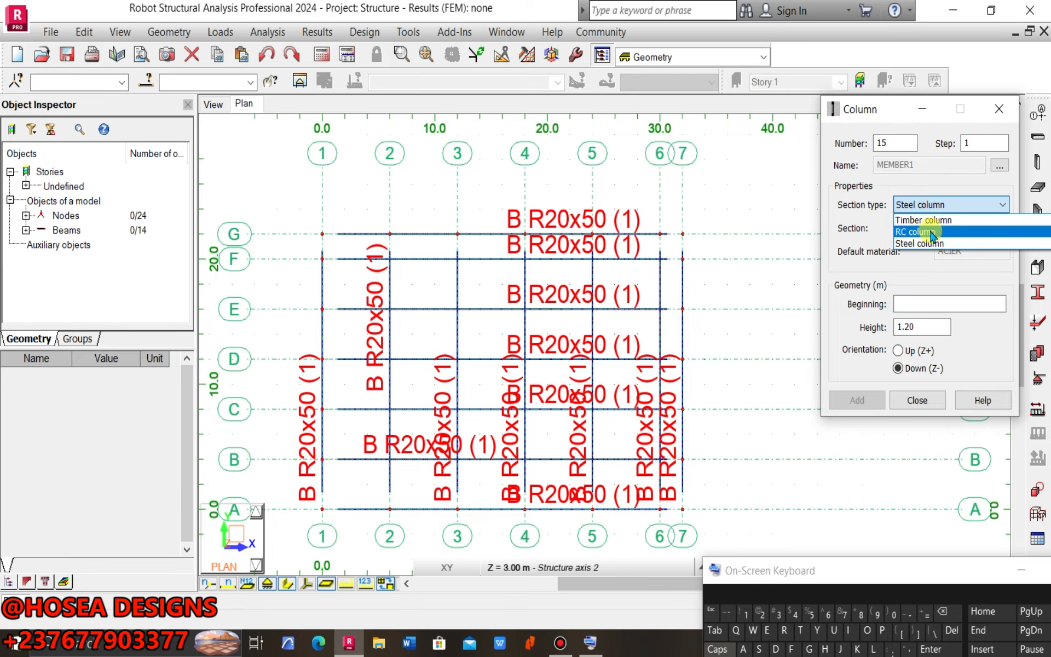
{"action": "left_click", "coordinate": [930, 228]}
- Create a rectangular RC column section in BETON25 with b 20 cm and h 40 cm and add it to the section list
{"action": "left_click", "coordinate": [1001, 228]}
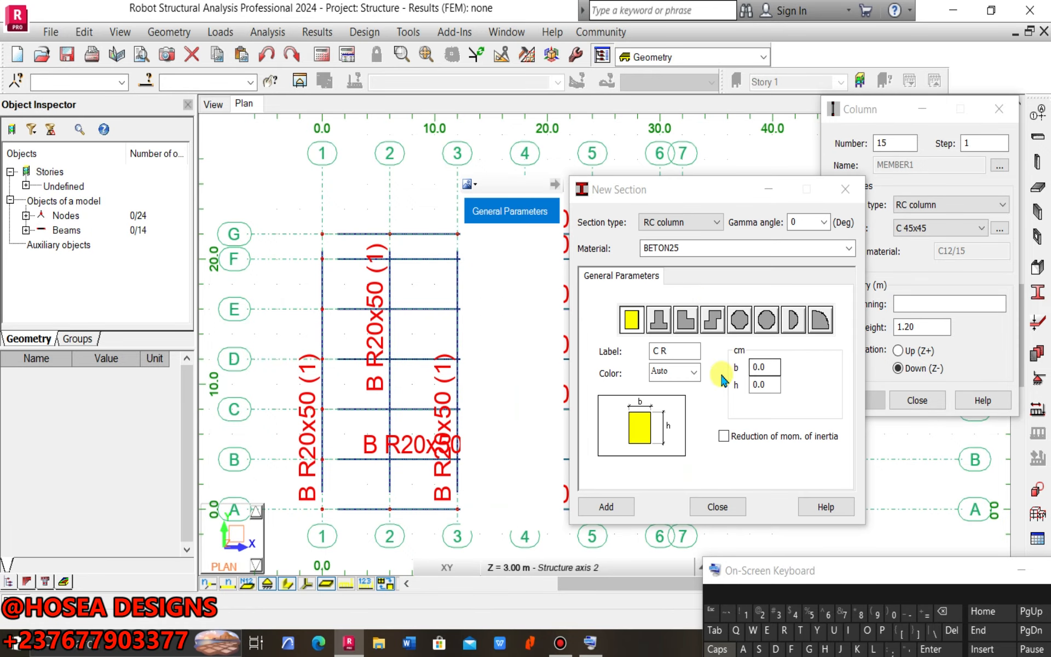
{"action": "left_click", "coordinate": [770, 366]}
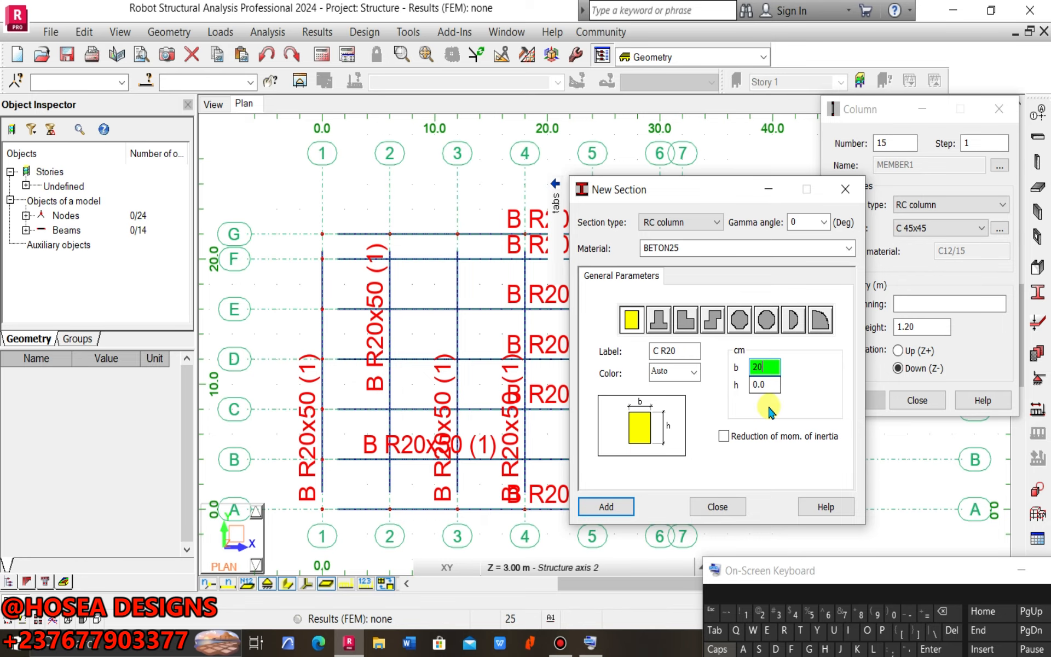
{"action": "left_click", "coordinate": [765, 384]}
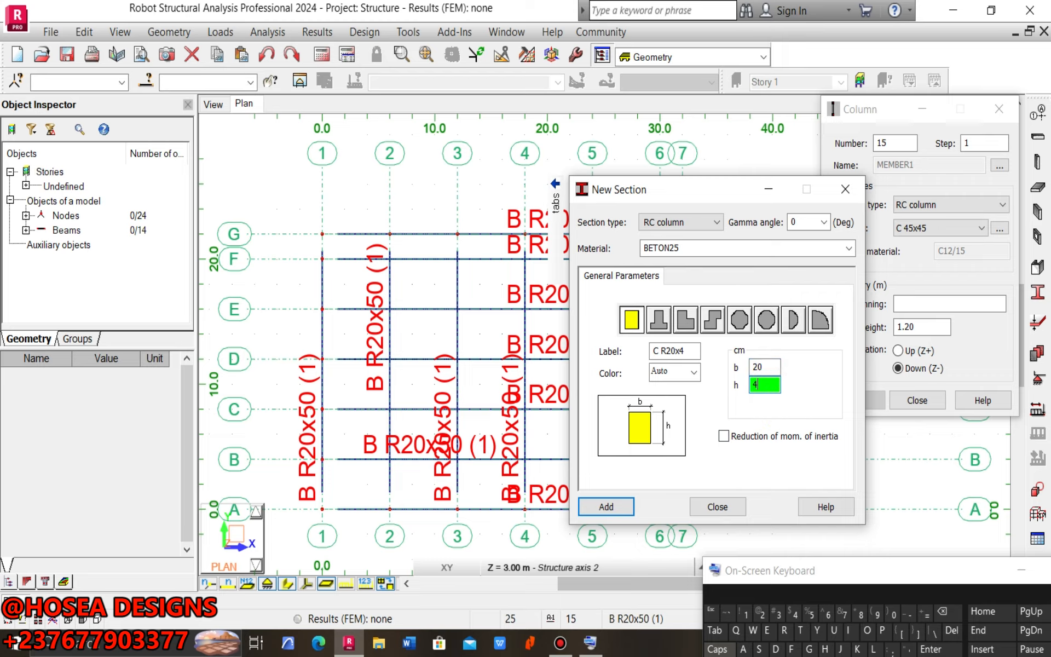
{"action": "left_click", "coordinate": [606, 506]}
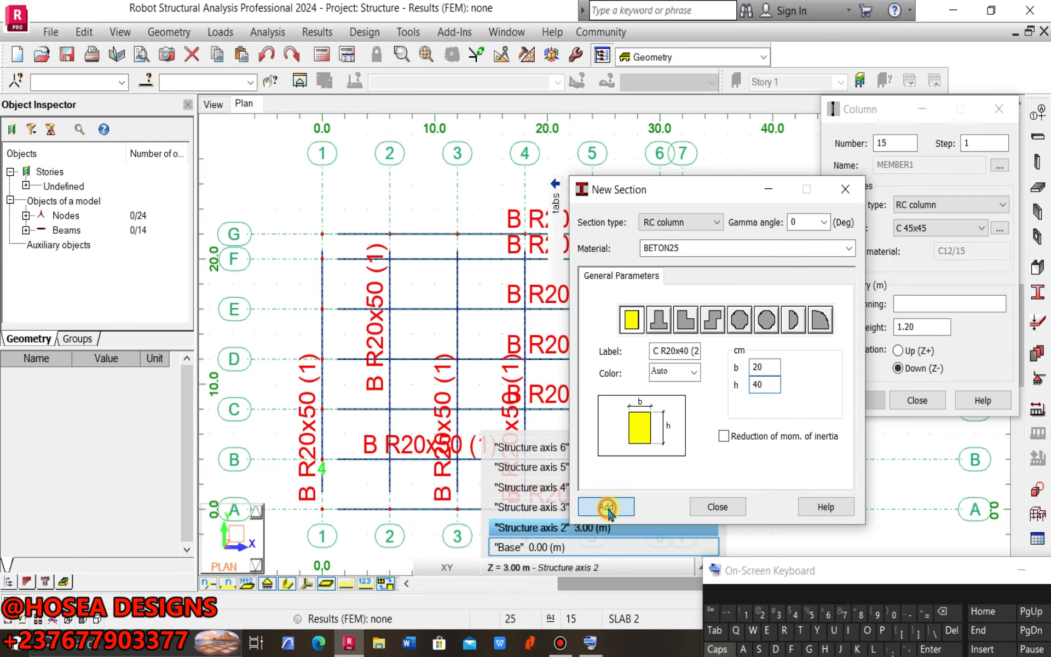
{"action": "left_click", "coordinate": [715, 506]}
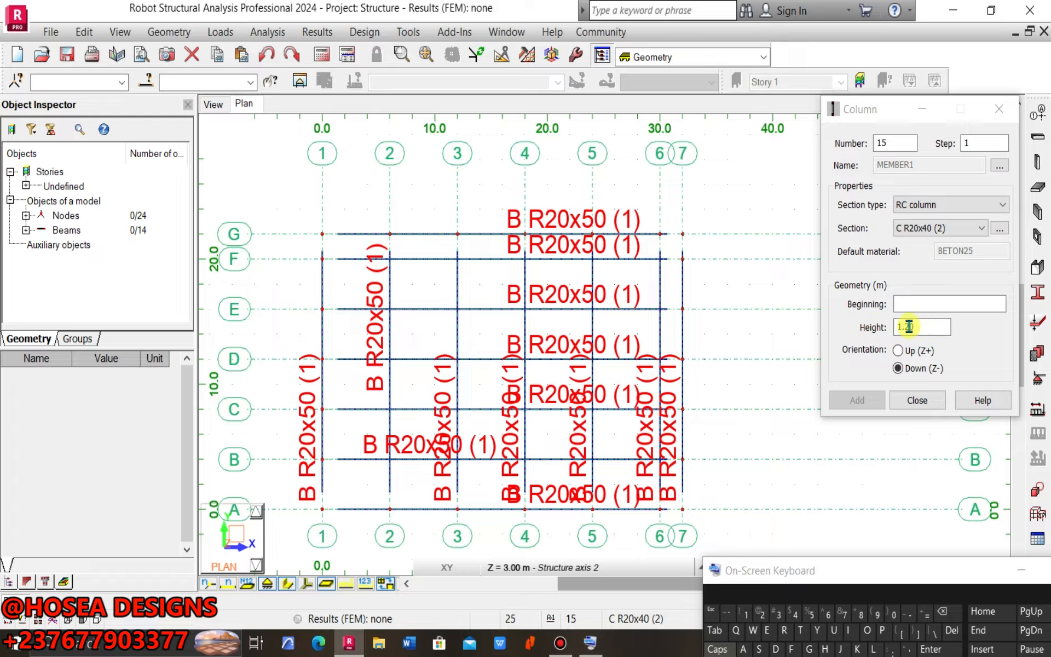
- Set the column height to 3 m with downward orientation and add a C R20x40 column at 32.00, 14.00, 3.00 on axis 7
{"action": "left_click", "coordinate": [682, 334]}
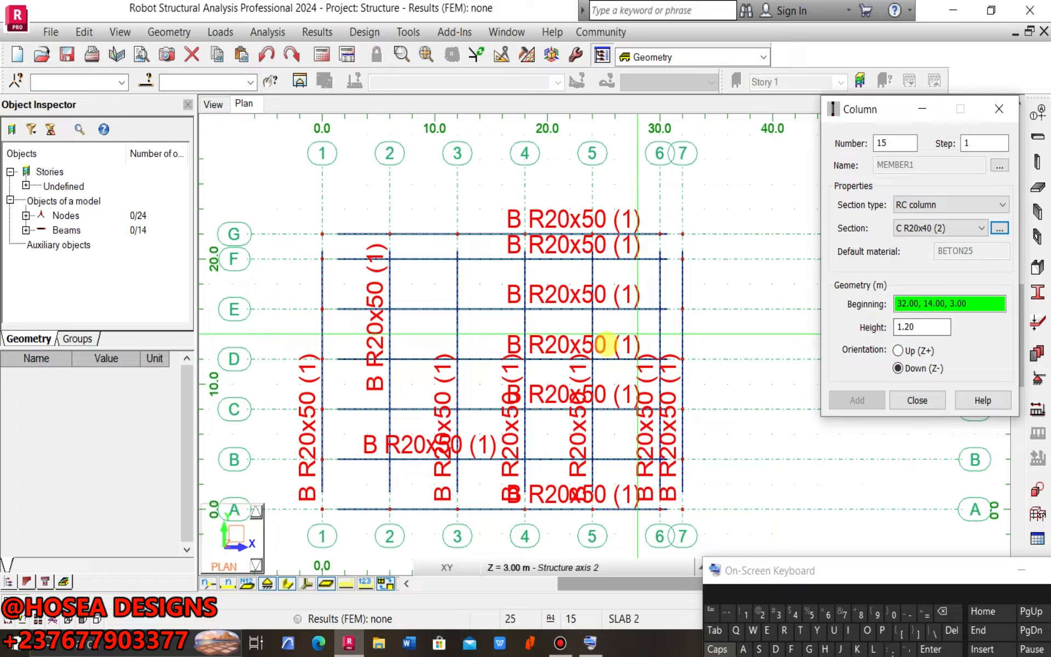
{"action": "left_click", "coordinate": [923, 327]}
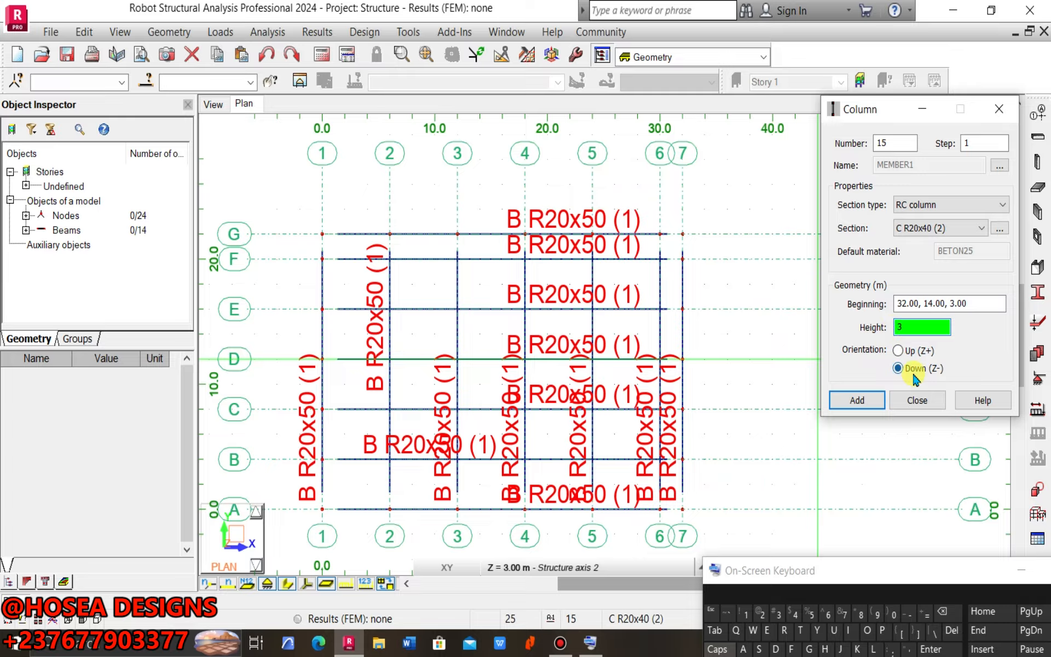
{"action": "left_click", "coordinate": [857, 402]}
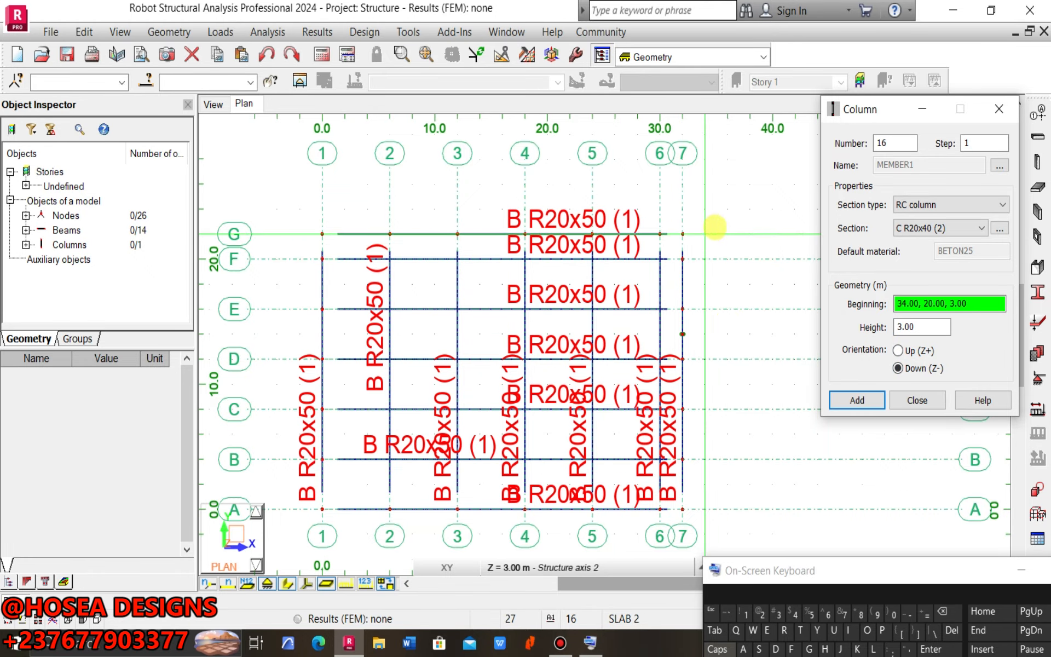
- Examine the column on axis 7 between axes D and E in plan and in the 3D view
{"action": "middle_click_drag", "start_coordinate": [687, 335], "coordinate": [641, 313]}
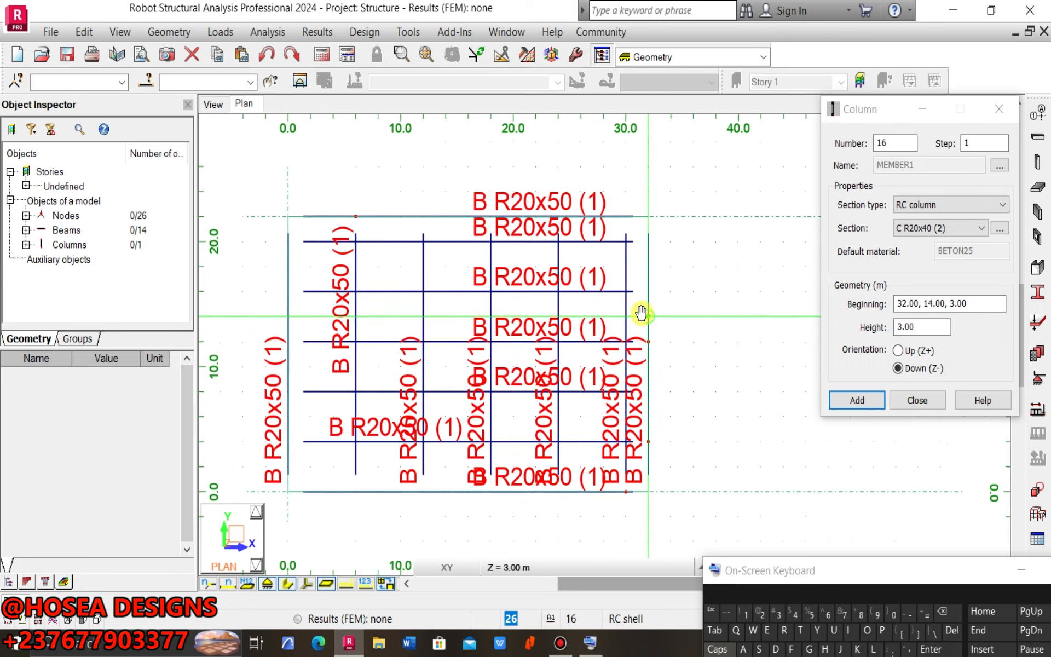
{"action": "scroll", "coordinate": [633, 303], "scroll_direction": "up", "scroll_amount": 3}
{"action": "scroll", "coordinate": [696, 307], "scroll_direction": "down", "scroll_amount": 2}
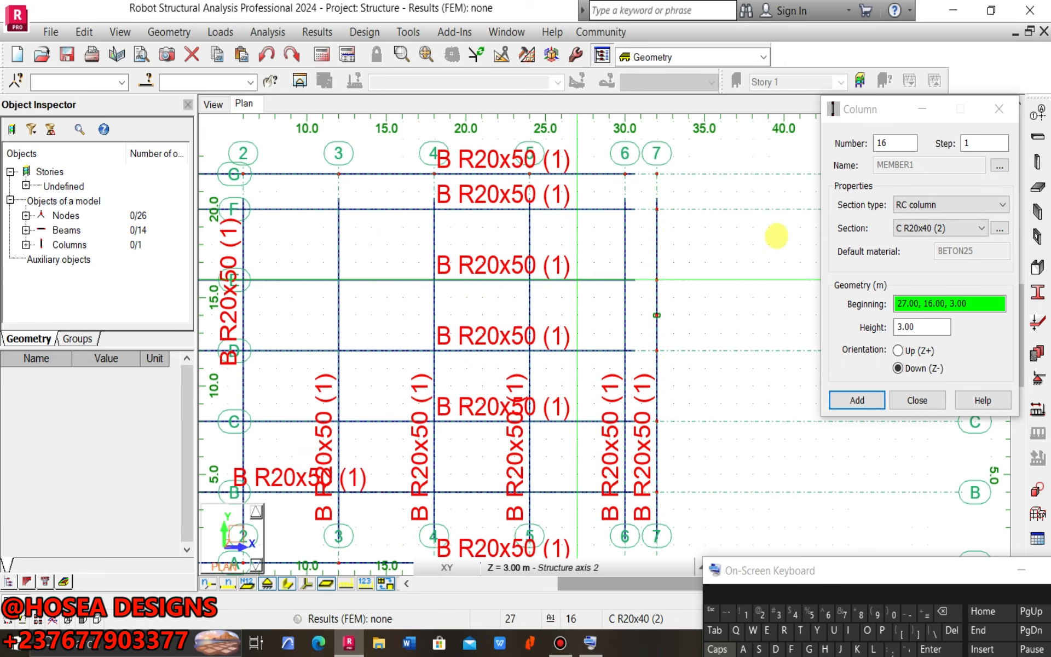
{"action": "middle_click_drag", "start_coordinate": [659, 211], "coordinate": [716, 195]}
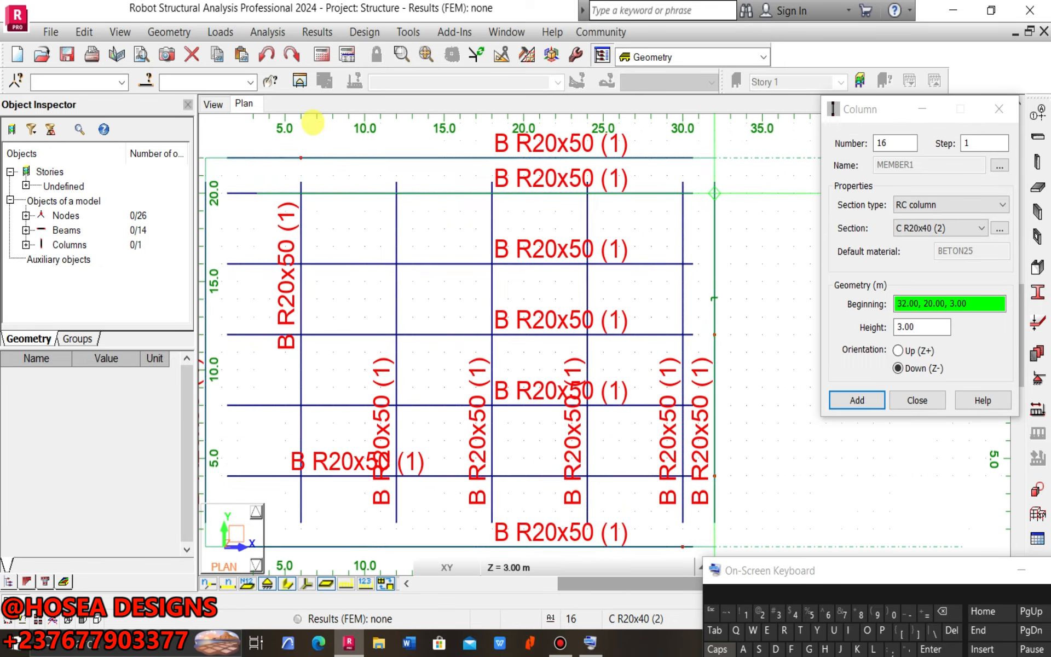
{"action": "left_click", "coordinate": [210, 109]}
{"action": "scroll", "coordinate": [774, 513], "scroll_direction": "up", "scroll_amount": 3}
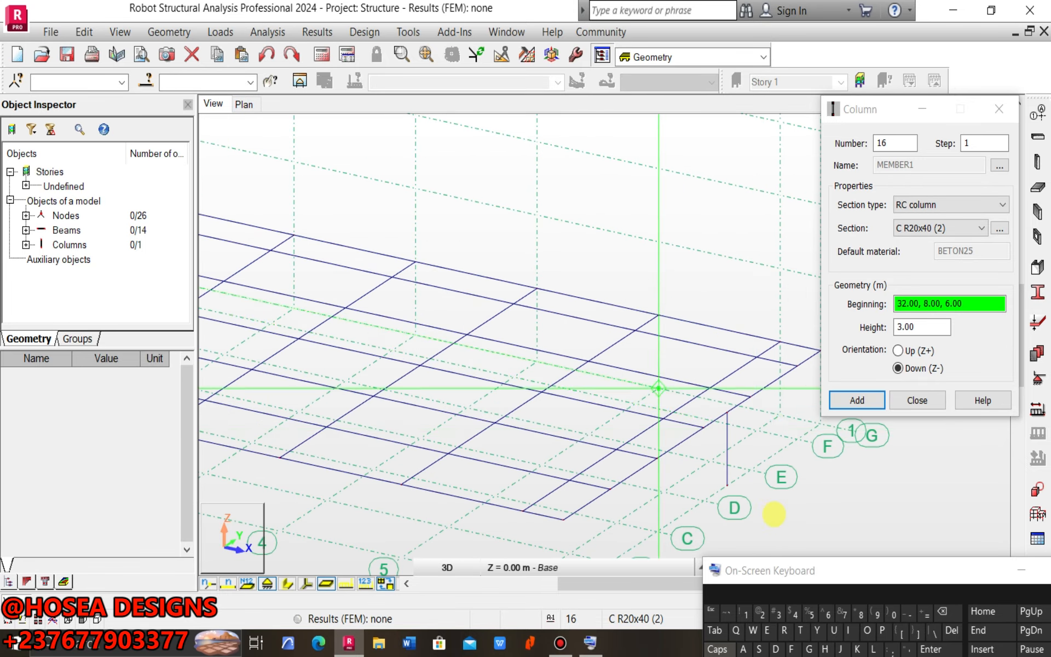
{"action": "scroll", "coordinate": [731, 459], "scroll_direction": "up", "scroll_amount": 3}
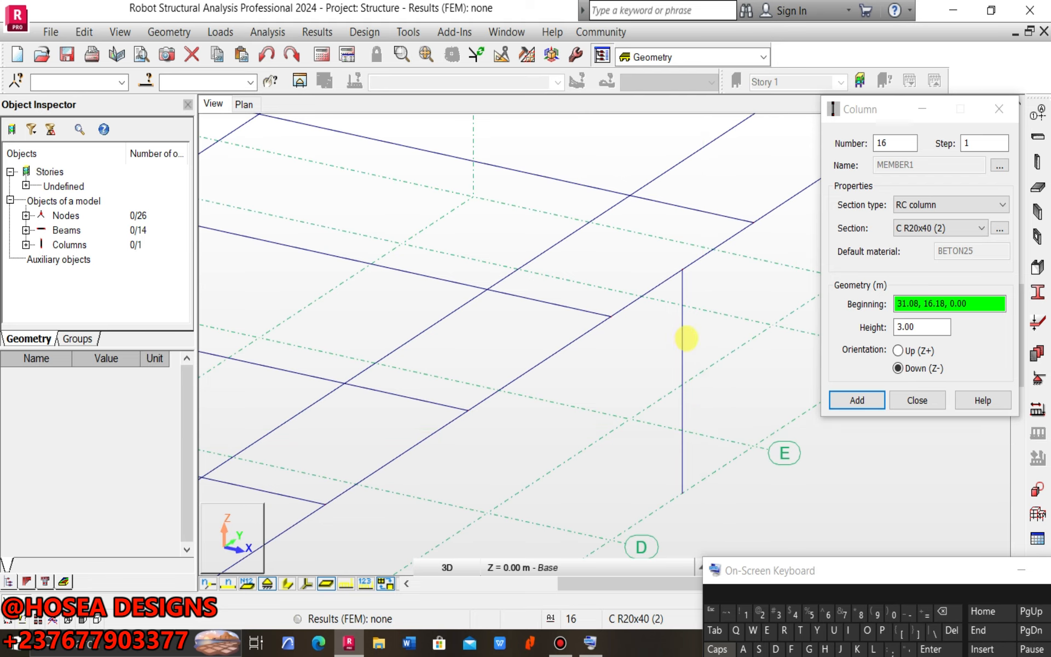
{"action": "left_click", "coordinate": [682, 335]}
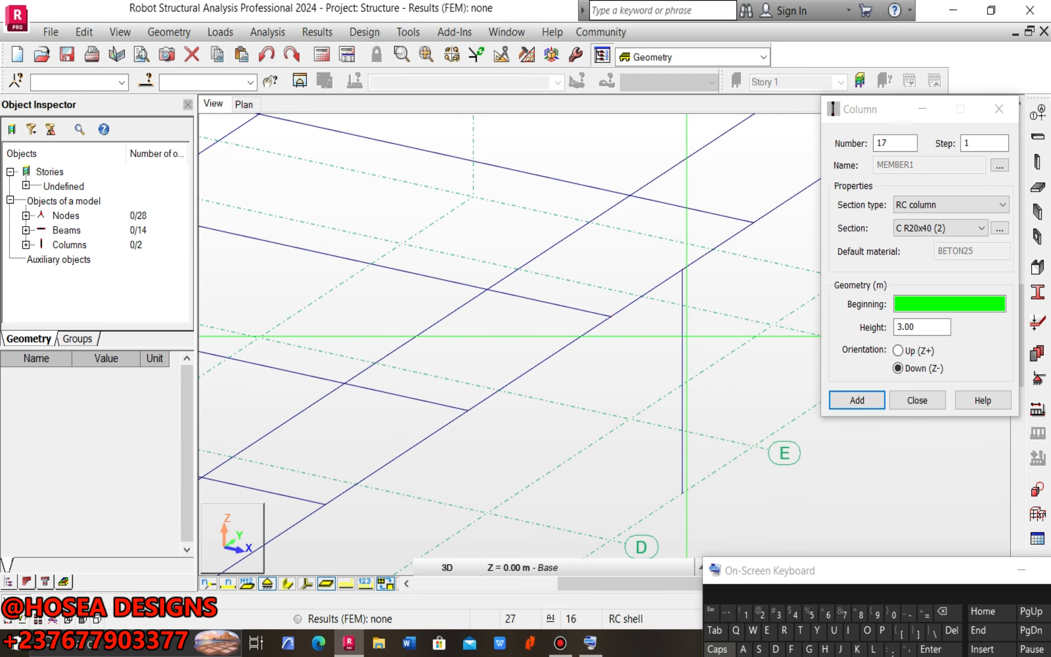
- End the Column command and delete the trial columns near axis 7 between axes D and E
{"action": "left_click", "coordinate": [998, 112]}
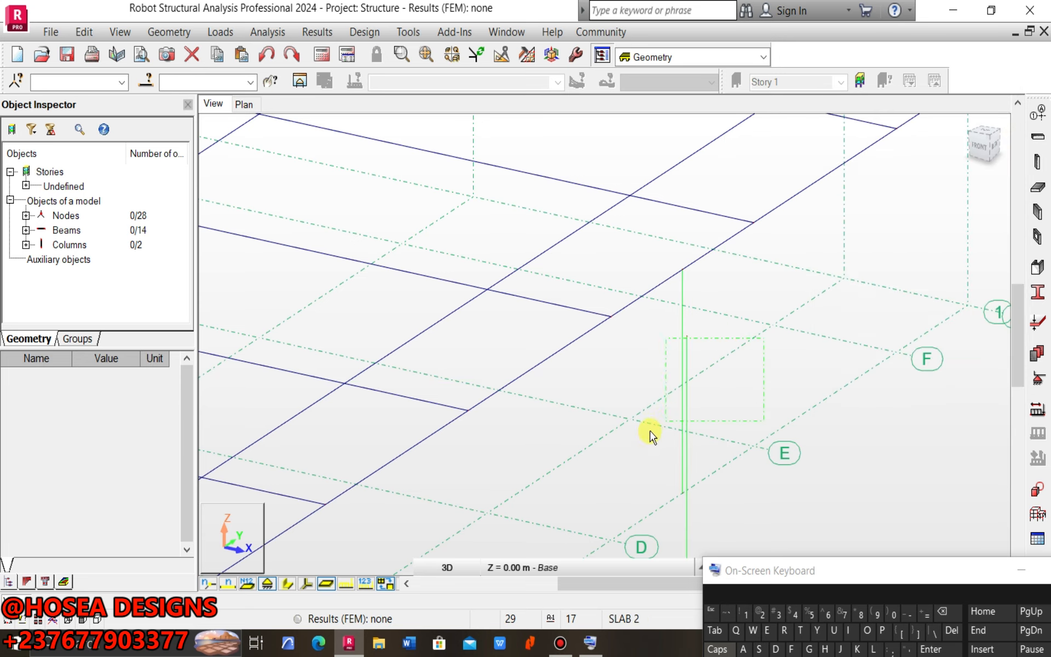
{"action": "left_click_drag", "start_coordinate": [649, 431], "coordinate": [648, 433]}
{"action": "key", "text": "Delete"}
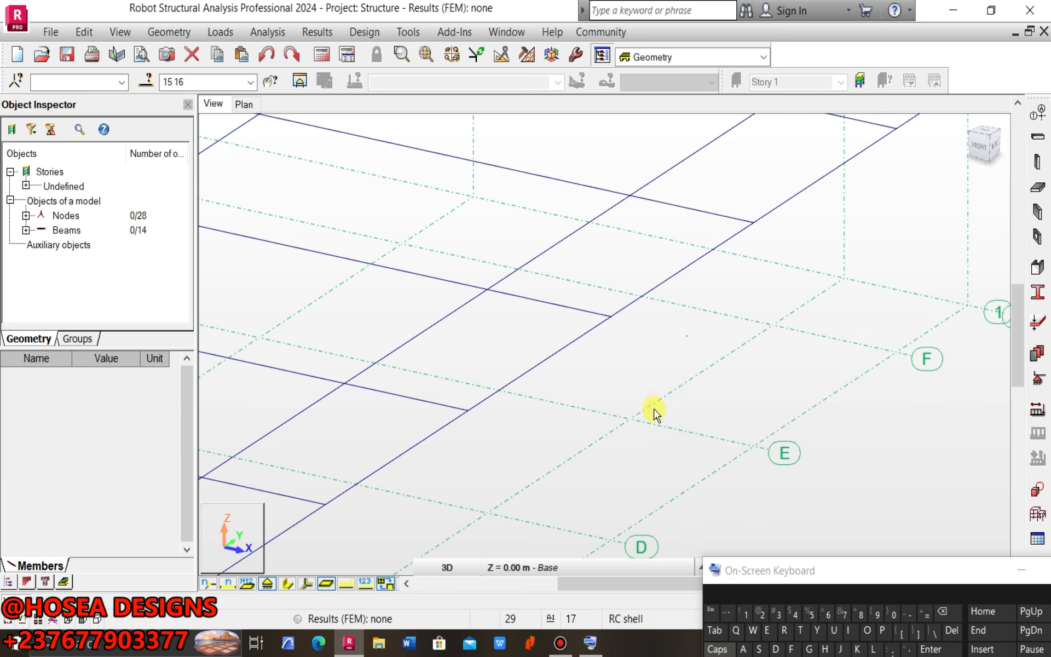
- Return to the plan and delete the leftover node on axis 7 at 32.00, 14.00, 3.00
{"action": "scroll", "coordinate": [719, 366], "scroll_direction": "down", "scroll_amount": 5}
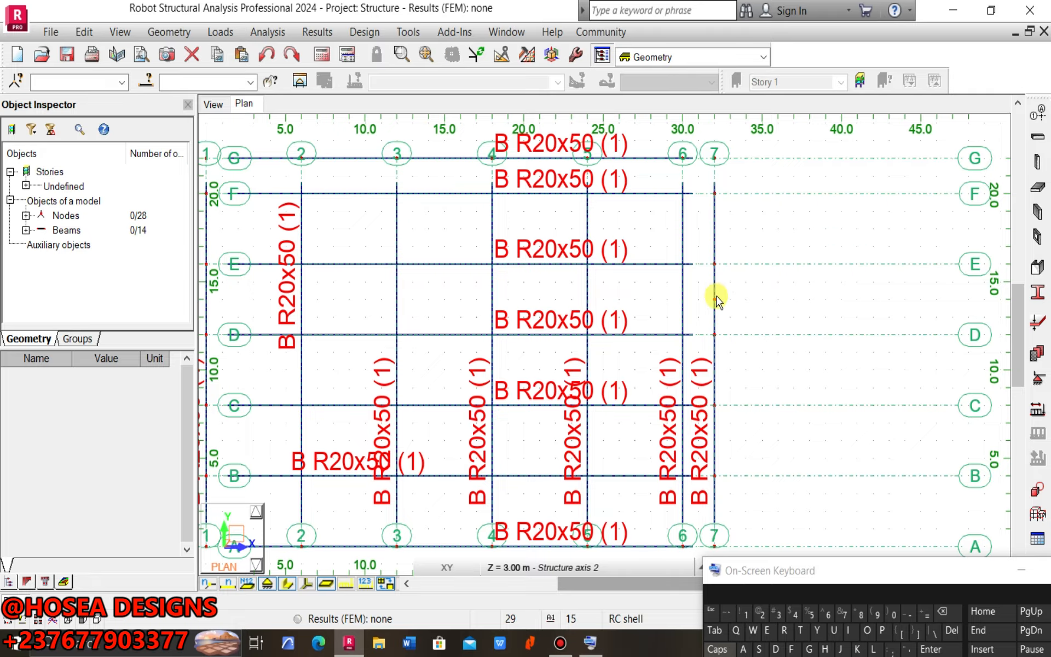
{"action": "scroll", "coordinate": [717, 298], "scroll_direction": "up", "scroll_amount": 6}
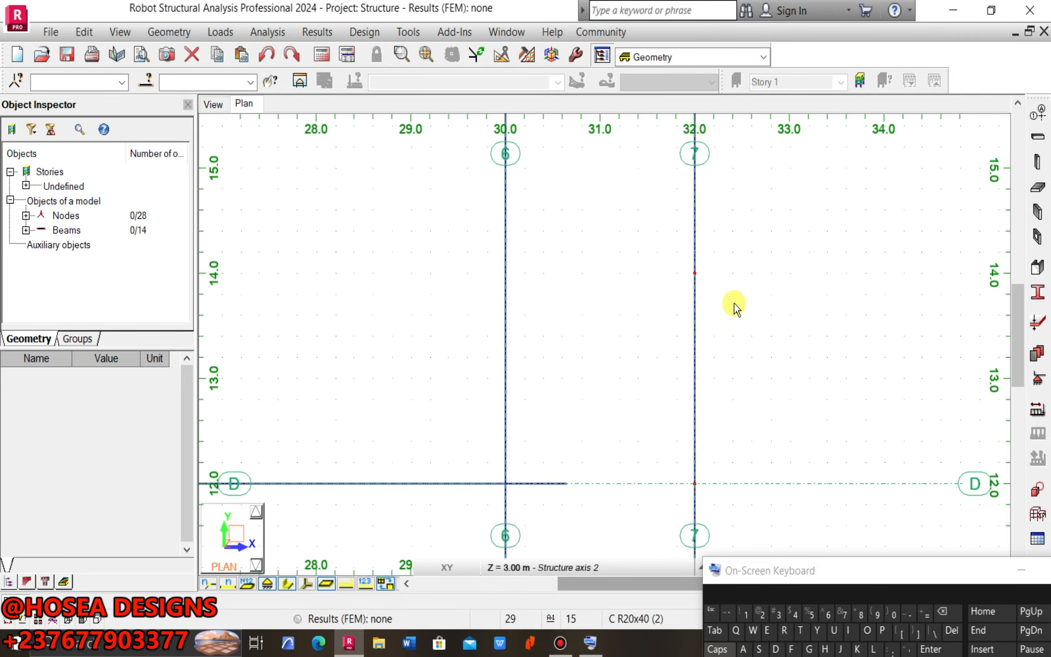
{"action": "scroll", "coordinate": [734, 305], "scroll_direction": "down", "scroll_amount": 4}
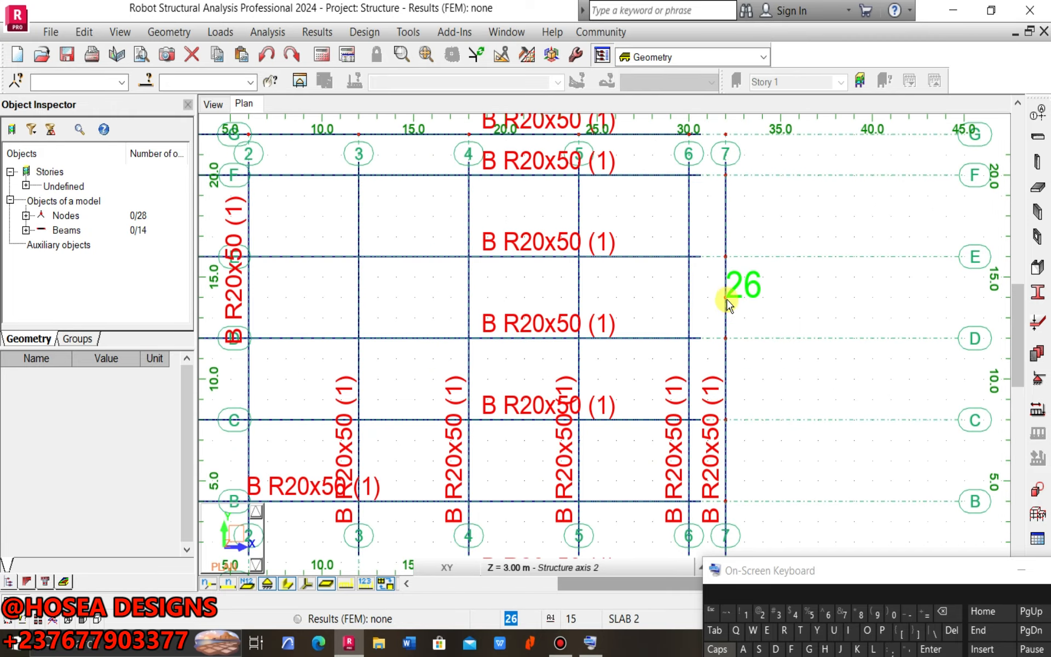
{"action": "scroll", "coordinate": [727, 304], "scroll_direction": "up", "scroll_amount": 6}
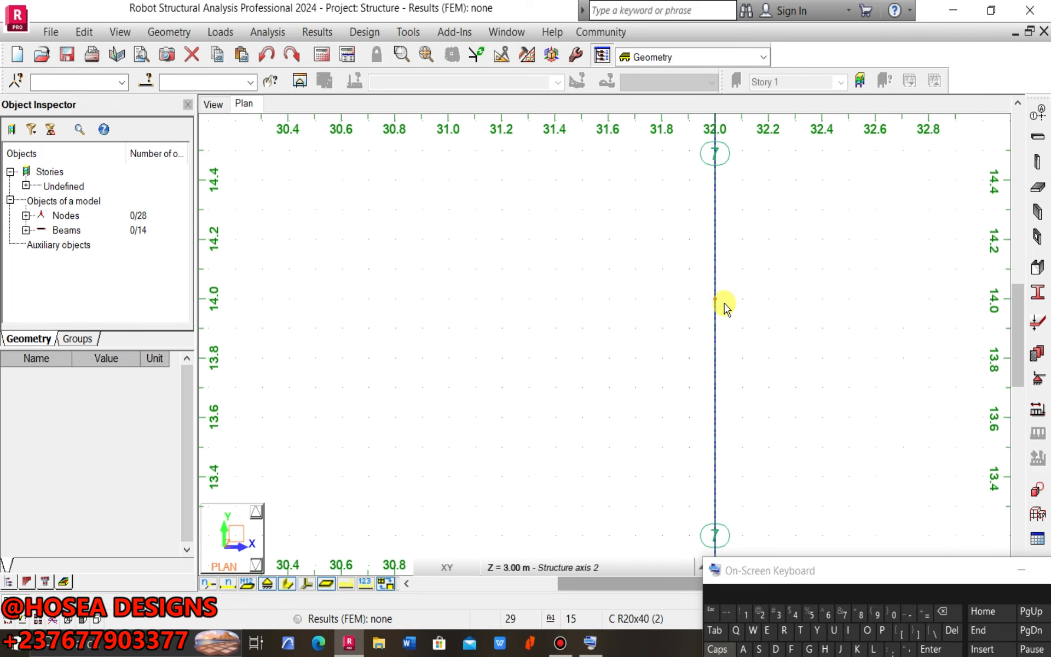
{"action": "left_click", "coordinate": [714, 299]}
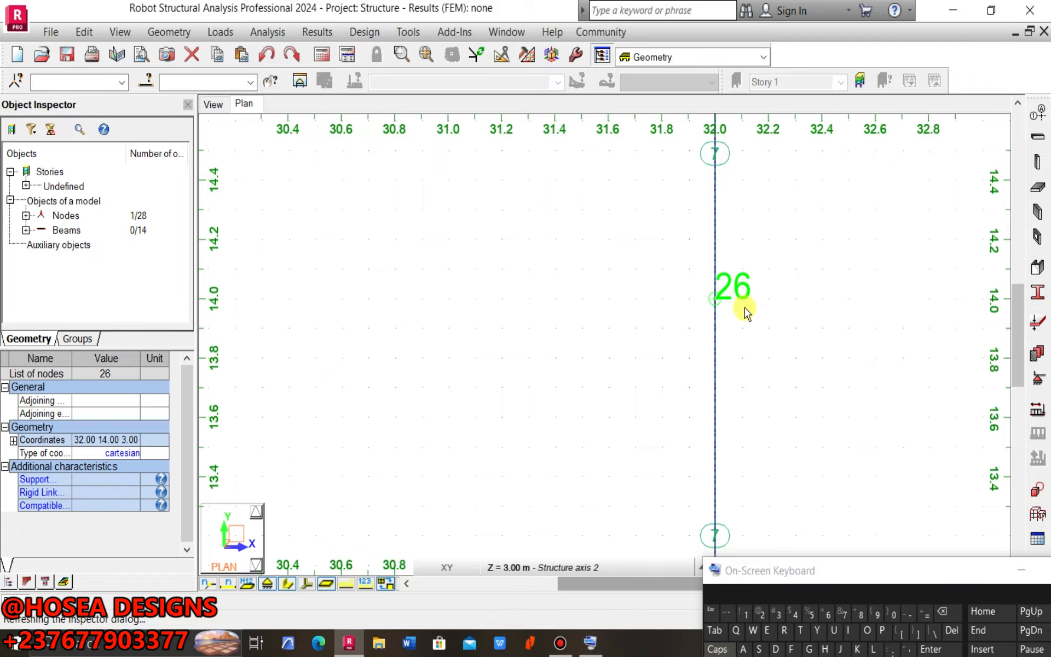
{"action": "key", "text": "Delete"}
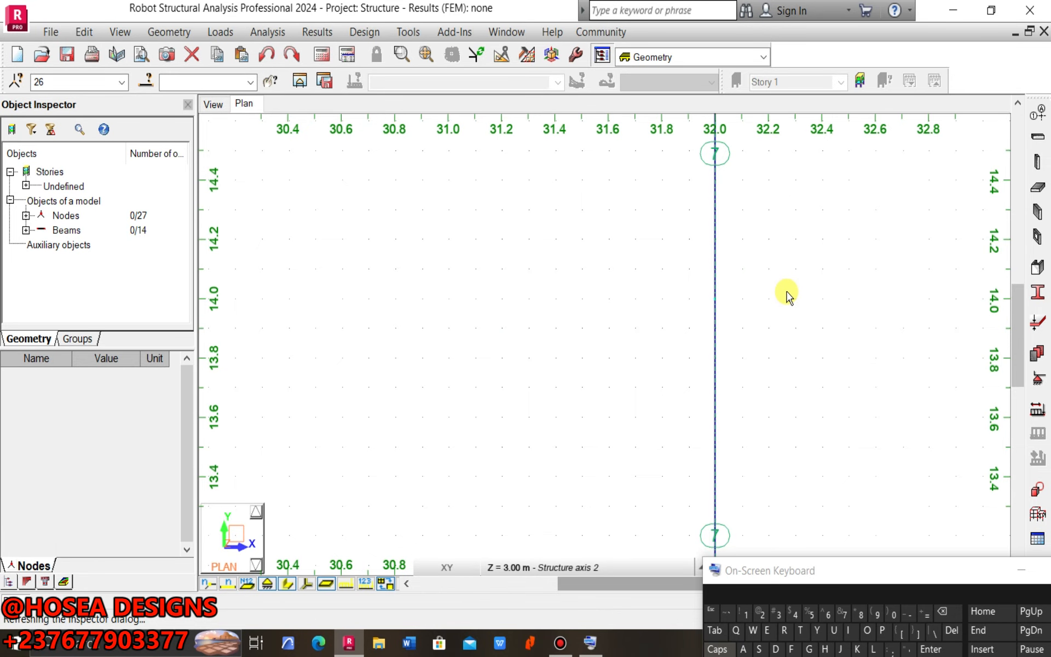
- Restart the Column command and place 3 m downward C R20x40 columns along axis F at axes 1 to 6
{"action": "scroll", "coordinate": [747, 307], "scroll_direction": "down", "scroll_amount": 3}
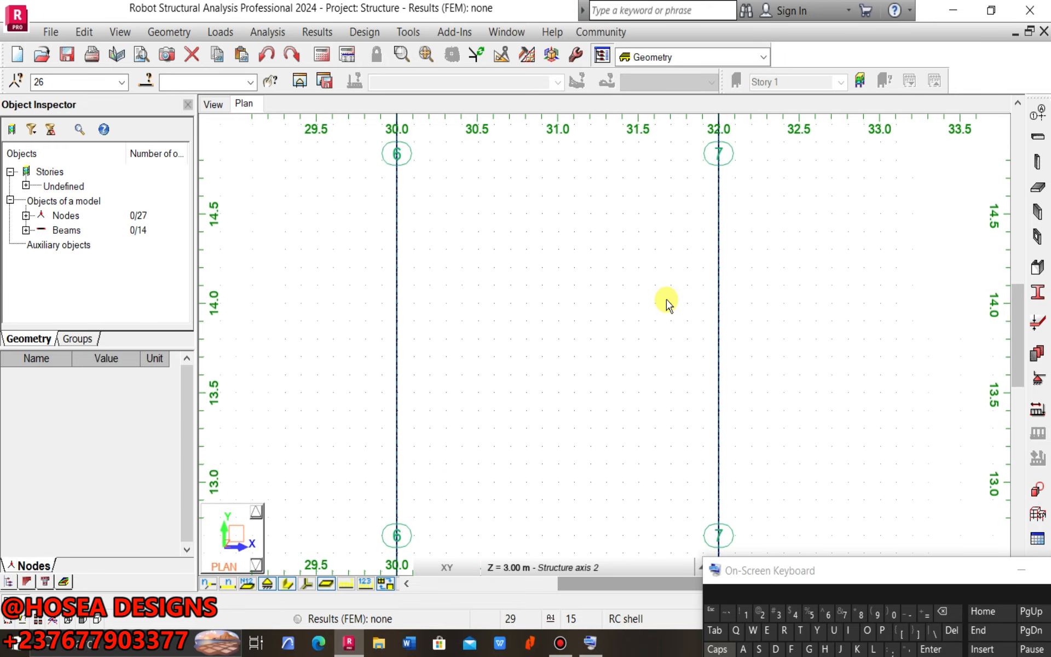
{"action": "scroll", "coordinate": [665, 300], "scroll_direction": "down", "scroll_amount": 5}
{"action": "scroll", "coordinate": [670, 328], "scroll_direction": "down", "scroll_amount": 6}
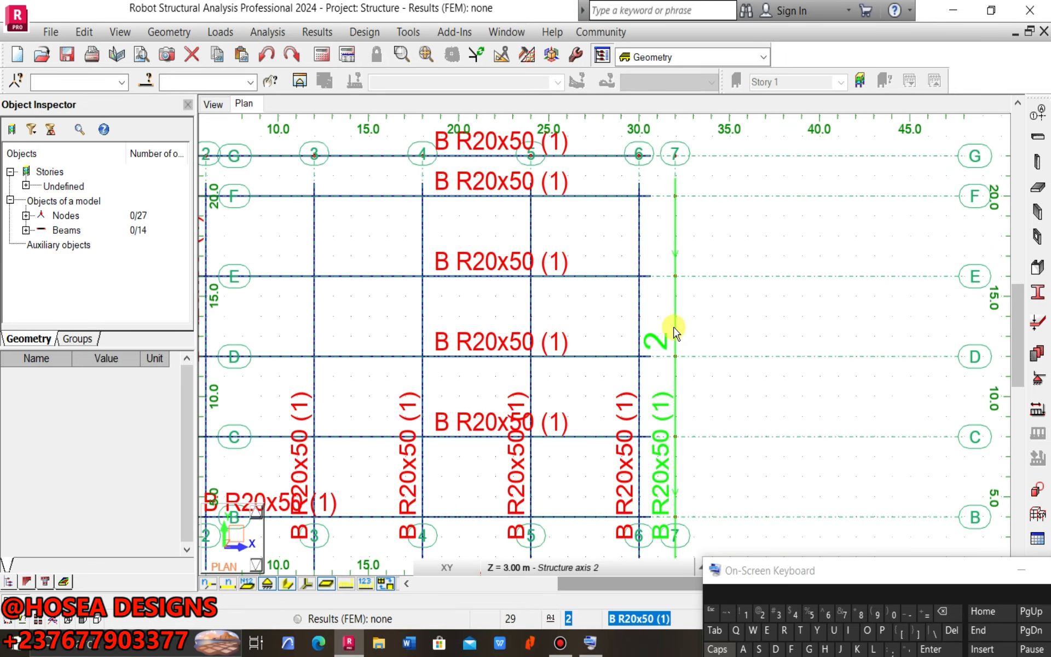
{"action": "left_click", "coordinate": [1036, 161]}
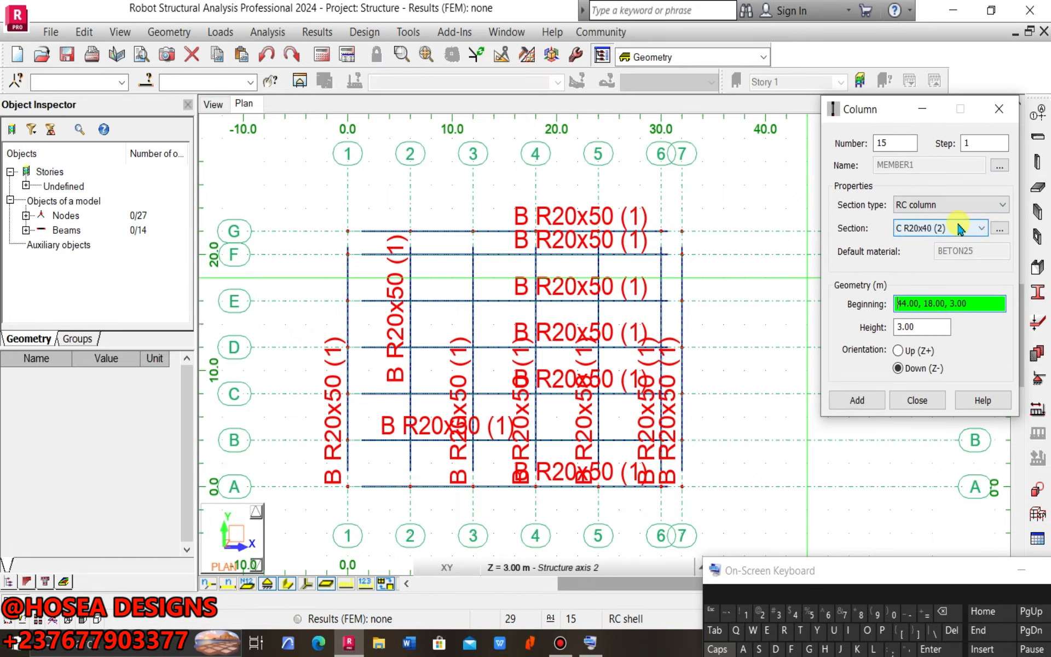
{"action": "left_click", "coordinate": [348, 254]}
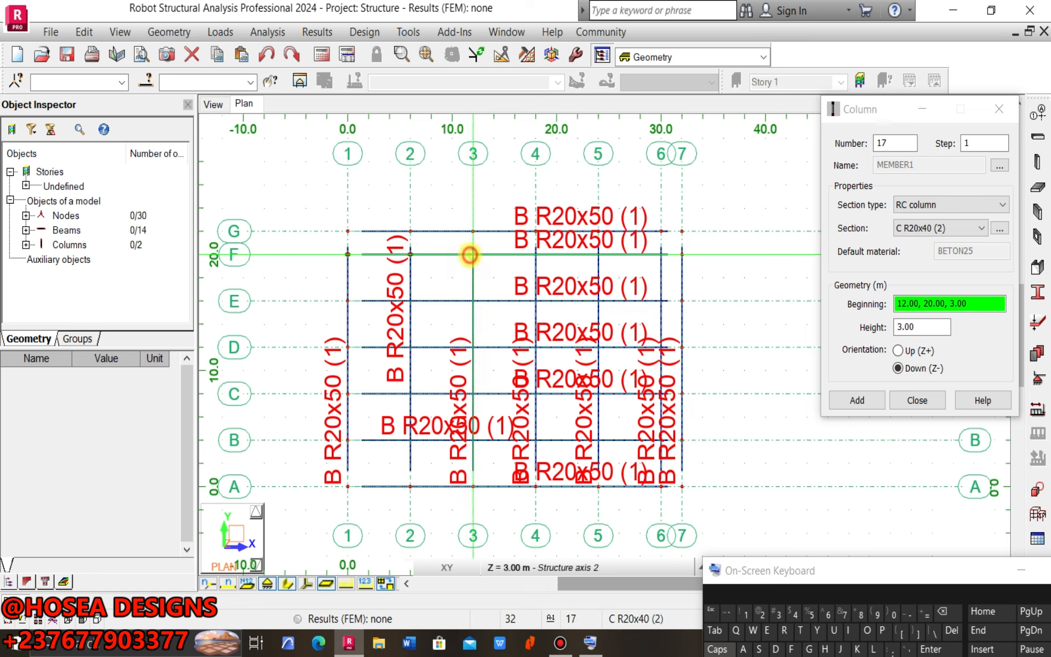
{"action": "left_click", "coordinate": [470, 254]}
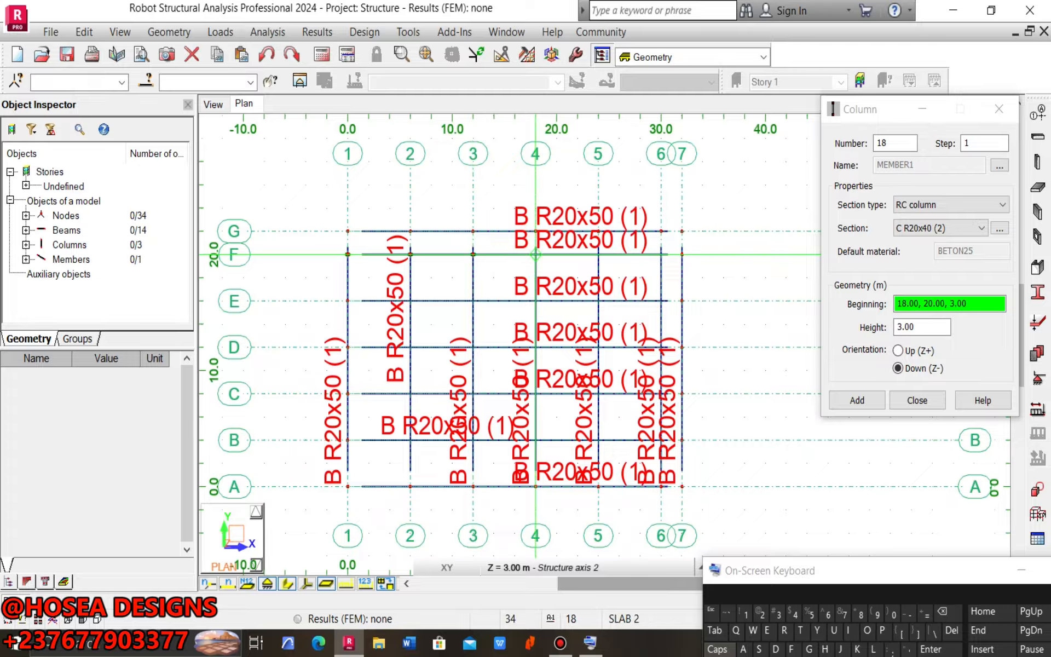
{"action": "left_click", "coordinate": [598, 254]}
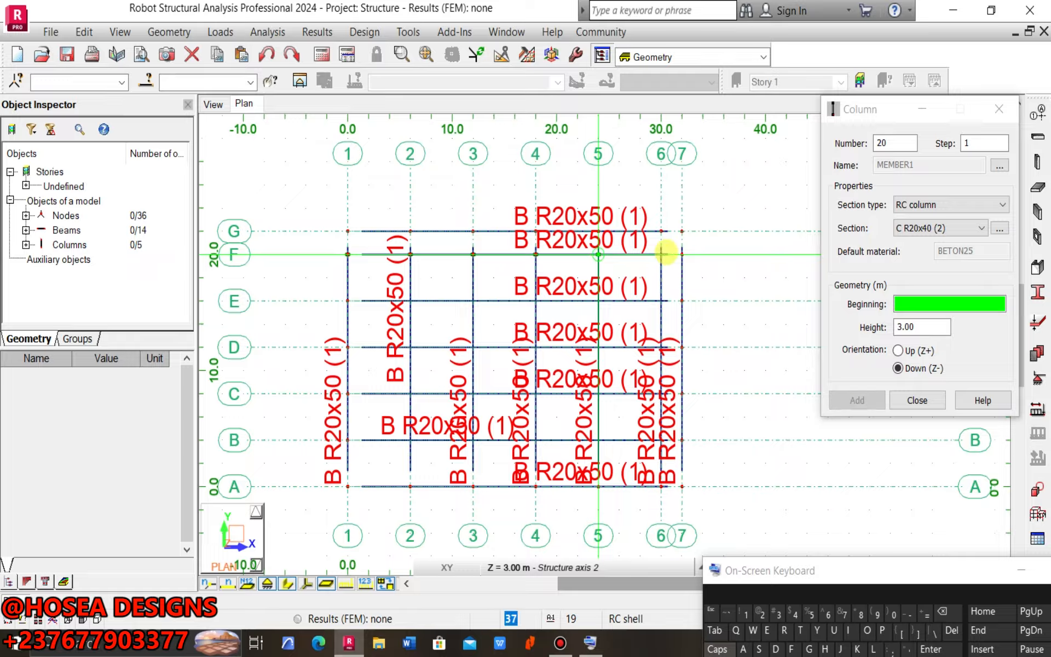
{"action": "left_click", "coordinate": [661, 252]}
{"action": "left_click", "coordinate": [682, 254]}
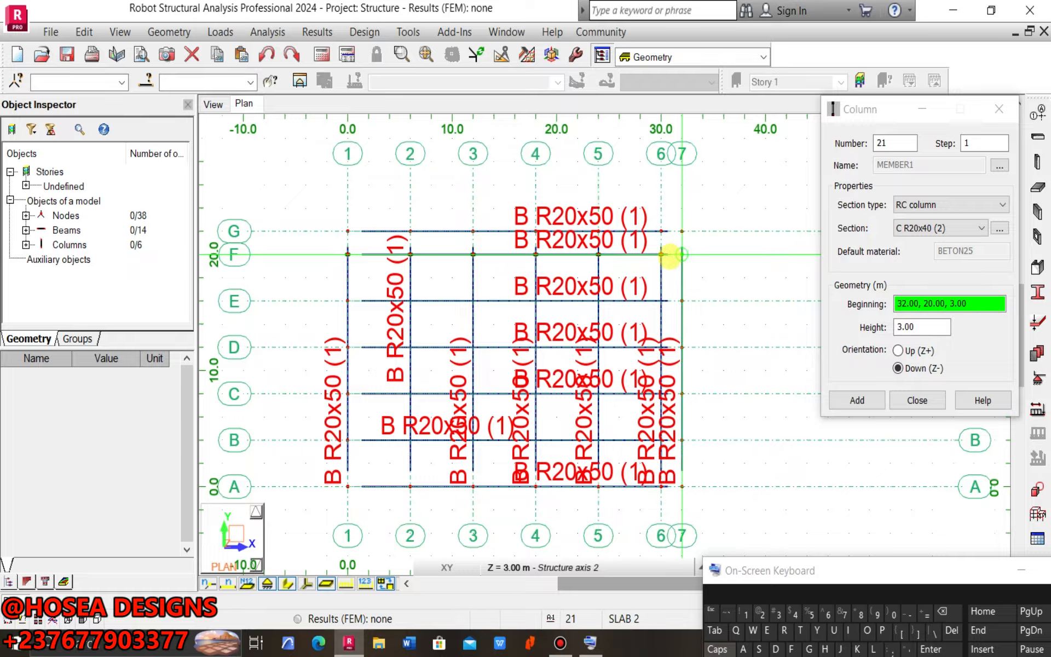
- Place C R20x40 columns along axis 6 at its intersections with axes E, D, B and A
{"action": "left_click", "coordinate": [657, 348]}
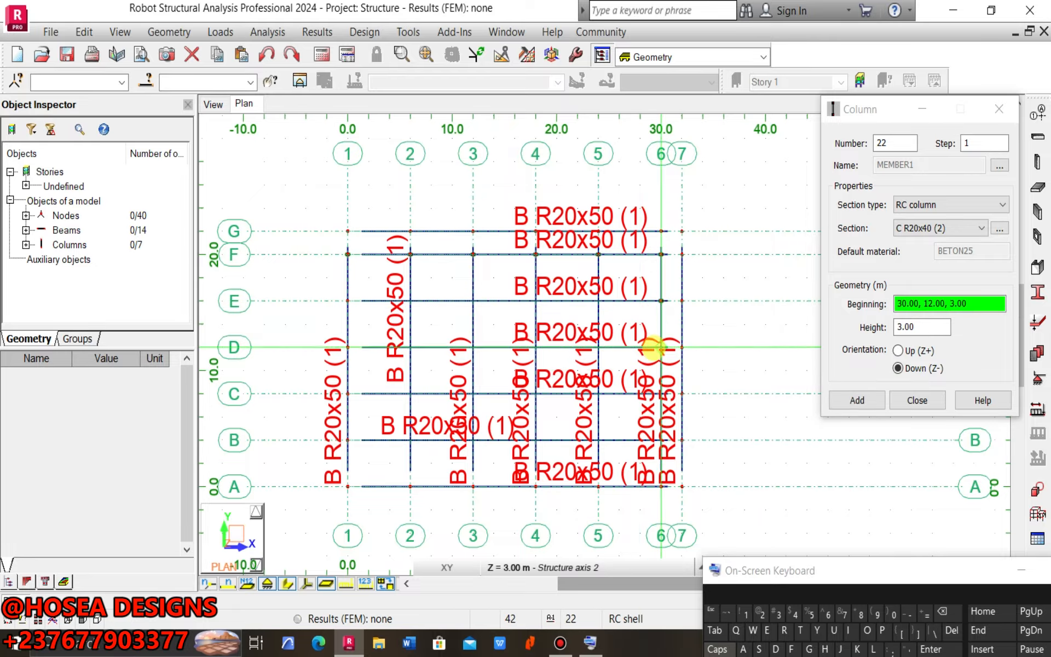
{"action": "left_click", "coordinate": [660, 439]}
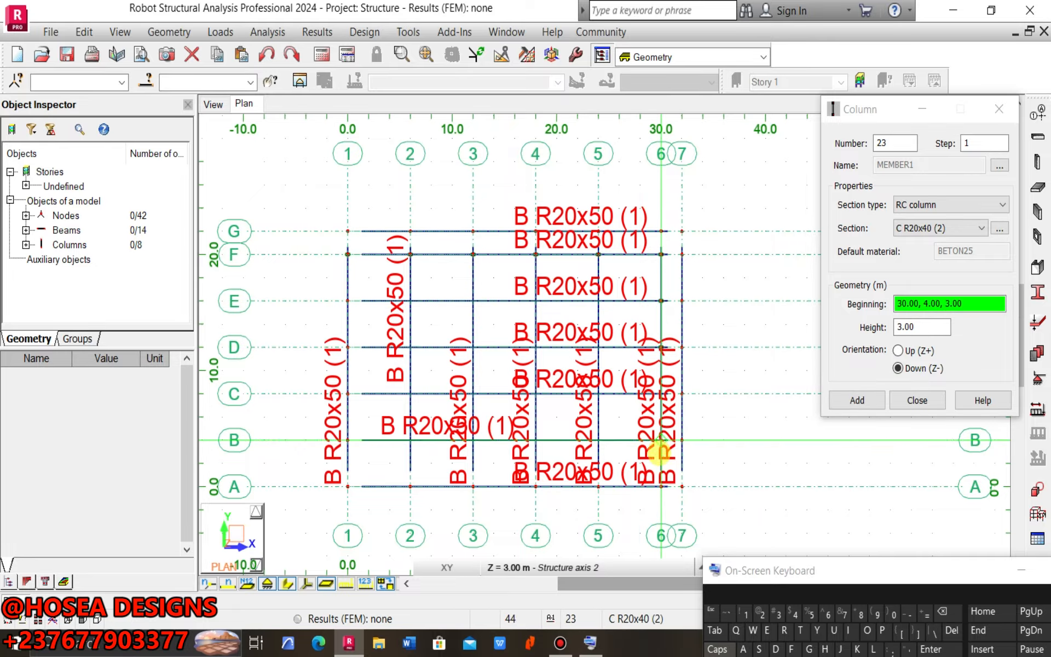
{"action": "left_click", "coordinate": [660, 484]}
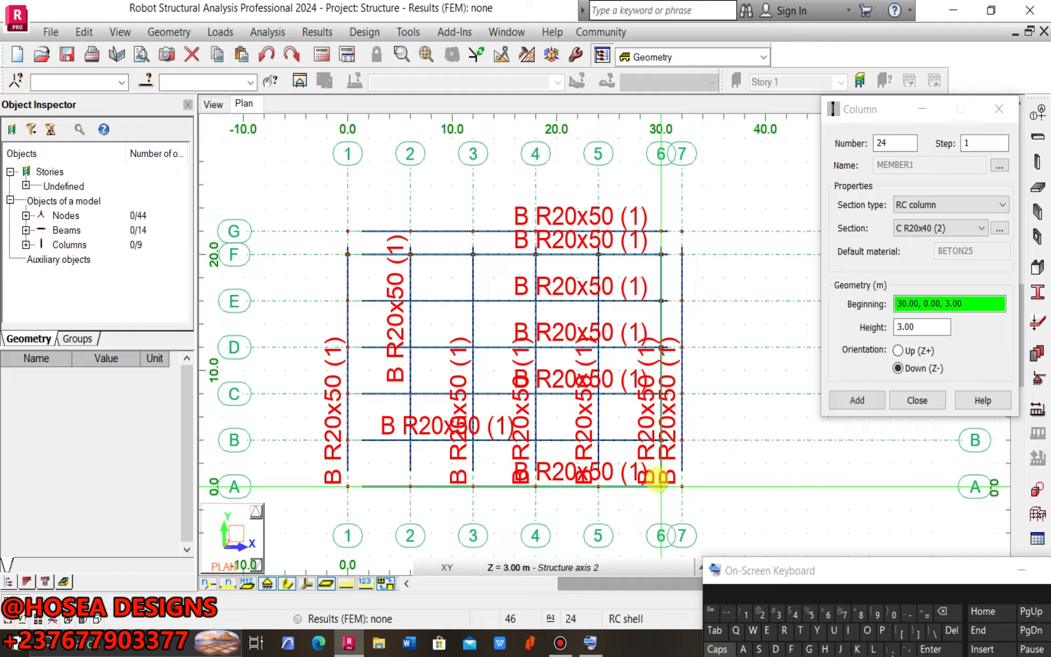
- Place C R20x40 columns along axis A at its intersections with axes 5, 4, 3, 2 and 1
{"action": "left_click", "coordinate": [598, 484]}
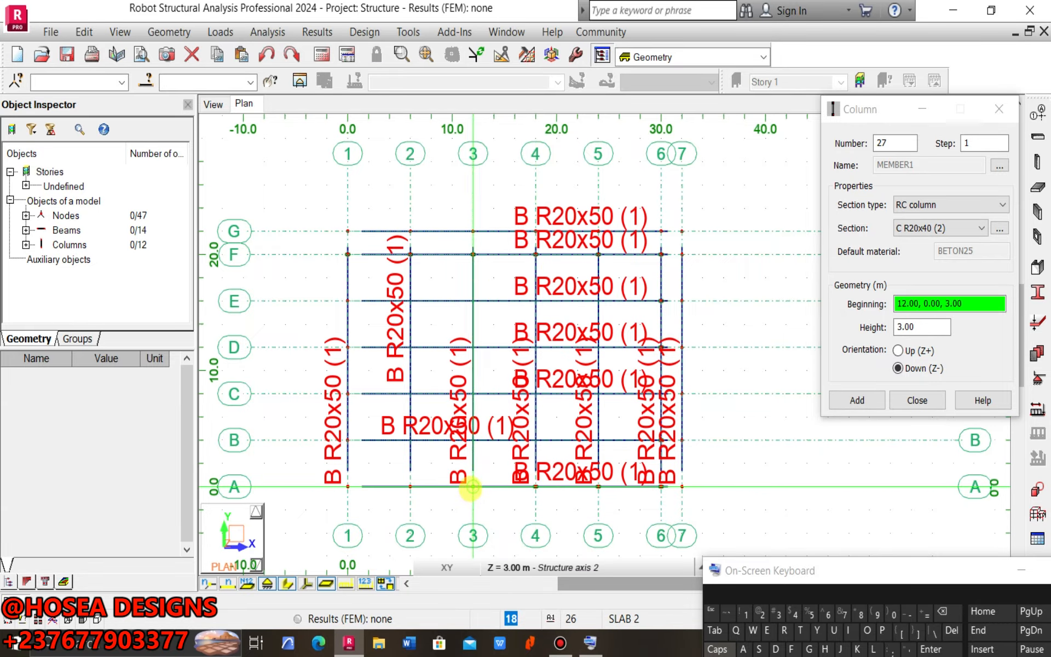
{"action": "left_click", "coordinate": [472, 486]}
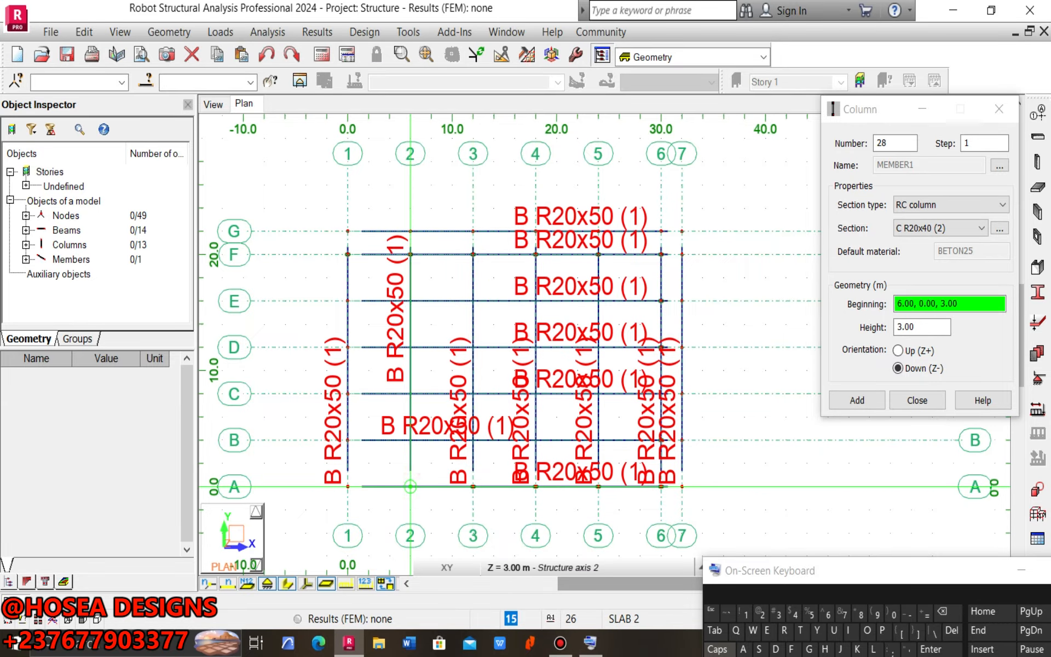
{"action": "left_click", "coordinate": [409, 486]}
{"action": "left_click", "coordinate": [347, 486]}
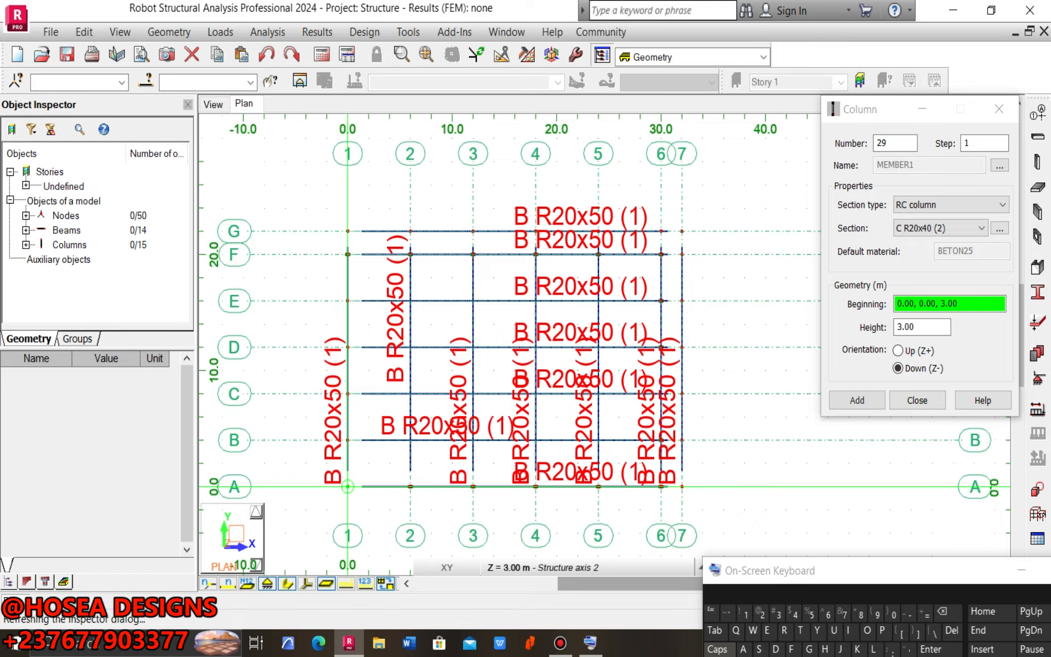
- Place C R20x40 columns along axis 1 at its intersections with axes B, C, D and E
{"action": "scroll", "coordinate": [367, 425], "scroll_direction": "up", "scroll_amount": 2}
{"action": "scroll", "coordinate": [342, 437], "scroll_direction": "up", "scroll_amount": 2}
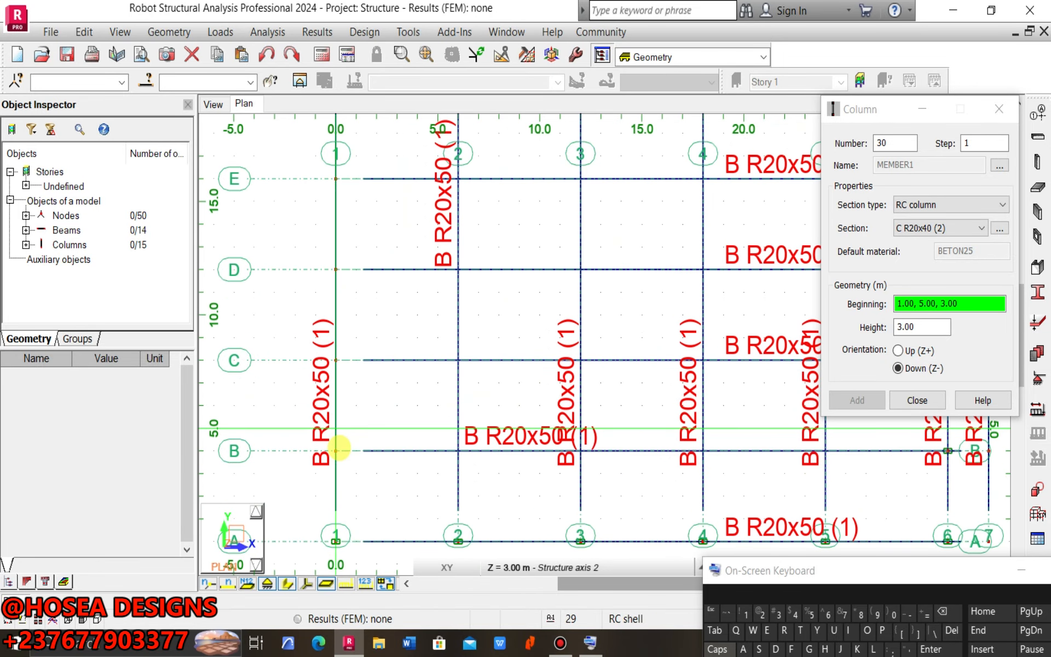
{"action": "left_click", "coordinate": [334, 450]}
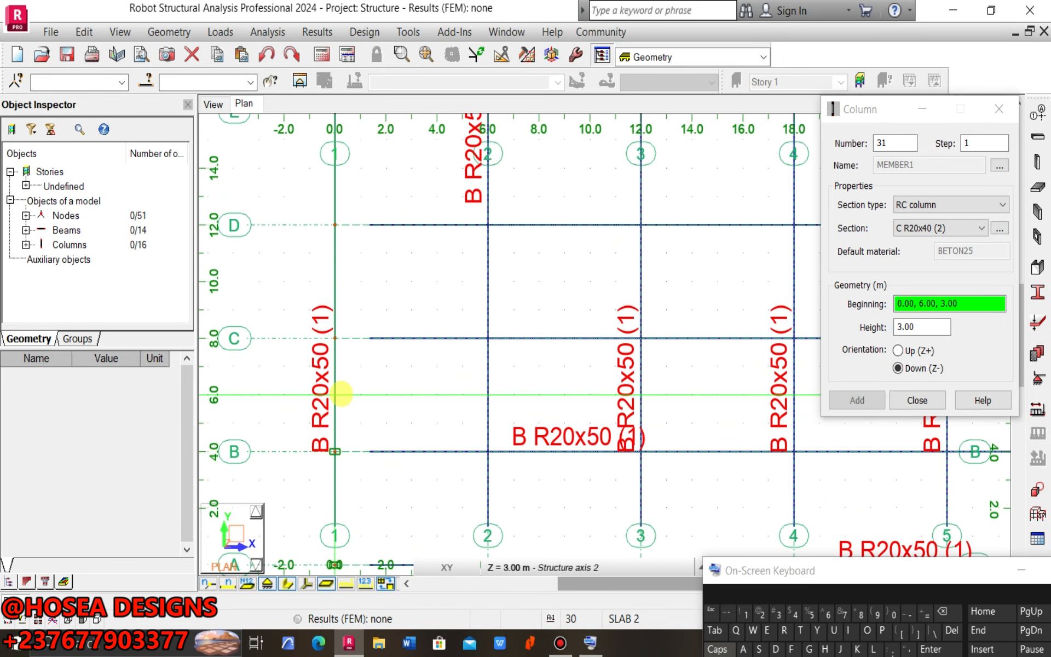
{"action": "left_click", "coordinate": [335, 340]}
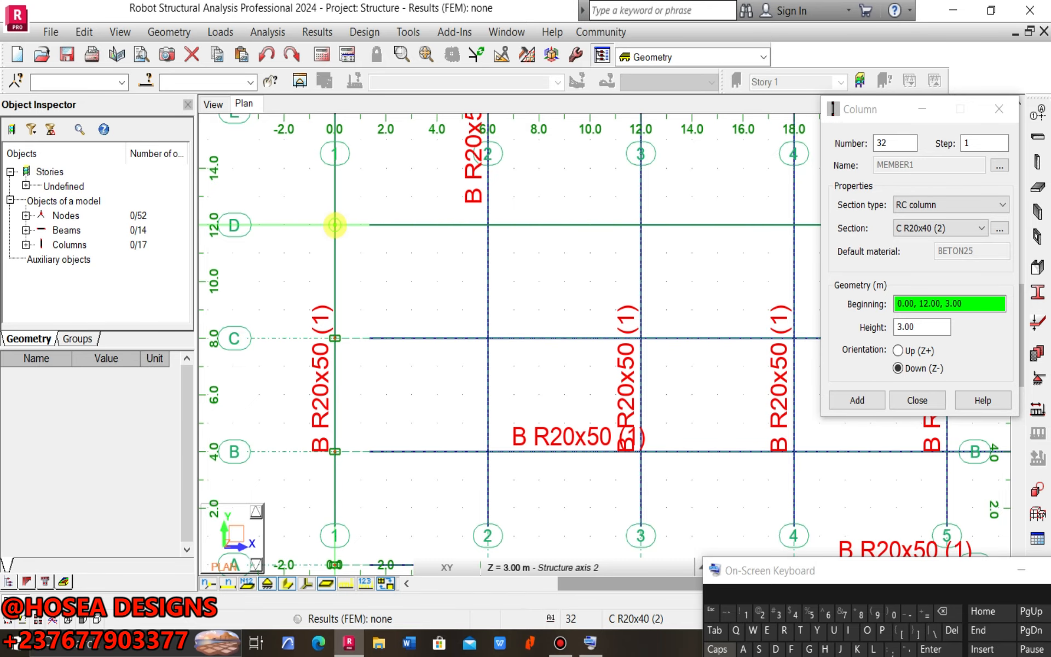
{"action": "scroll", "coordinate": [335, 224], "scroll_direction": "down", "scroll_amount": 2}
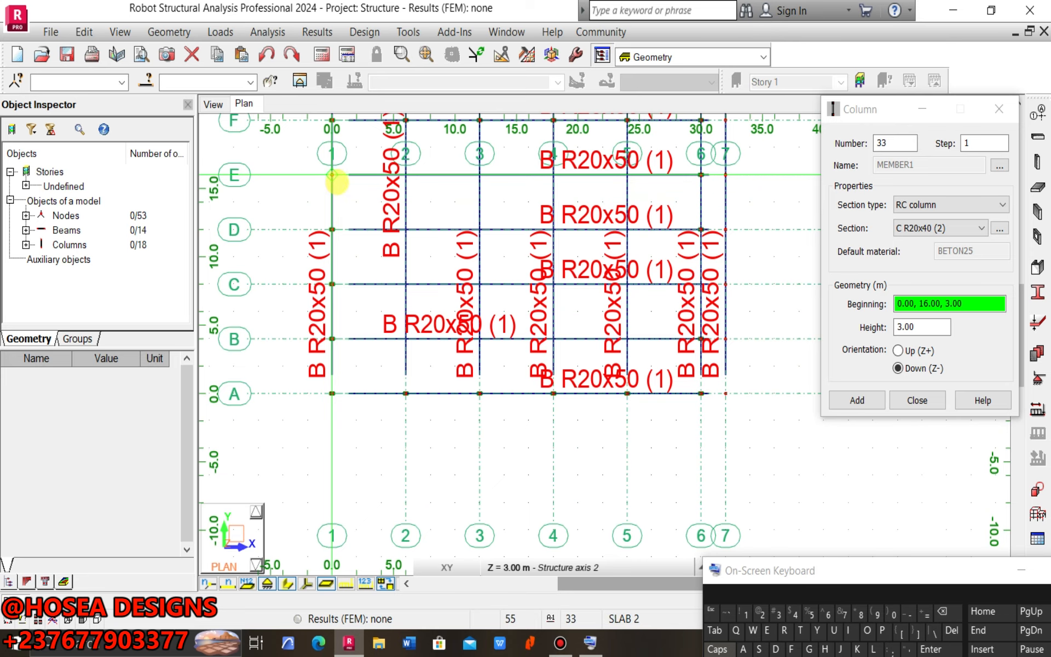
{"action": "left_click", "coordinate": [328, 172]}
{"action": "middle_click_drag", "start_coordinate": [405, 175], "coordinate": [402, 207]}
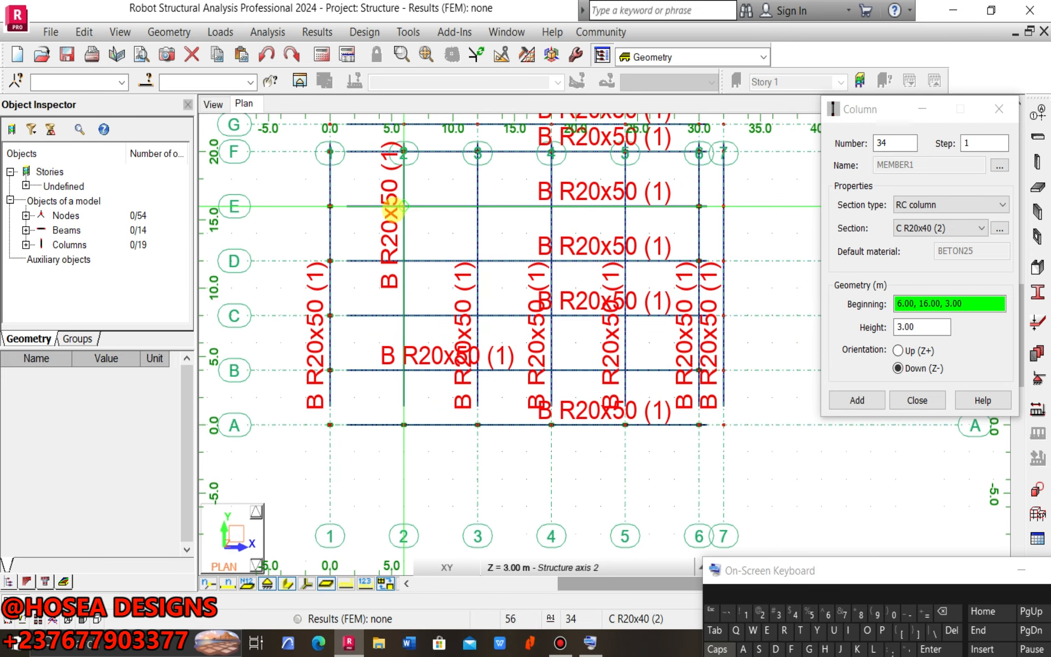
- Place C R20x40 columns along axis E at its intersections with axes 3, 4 and 5
{"action": "left_click", "coordinate": [477, 207]}
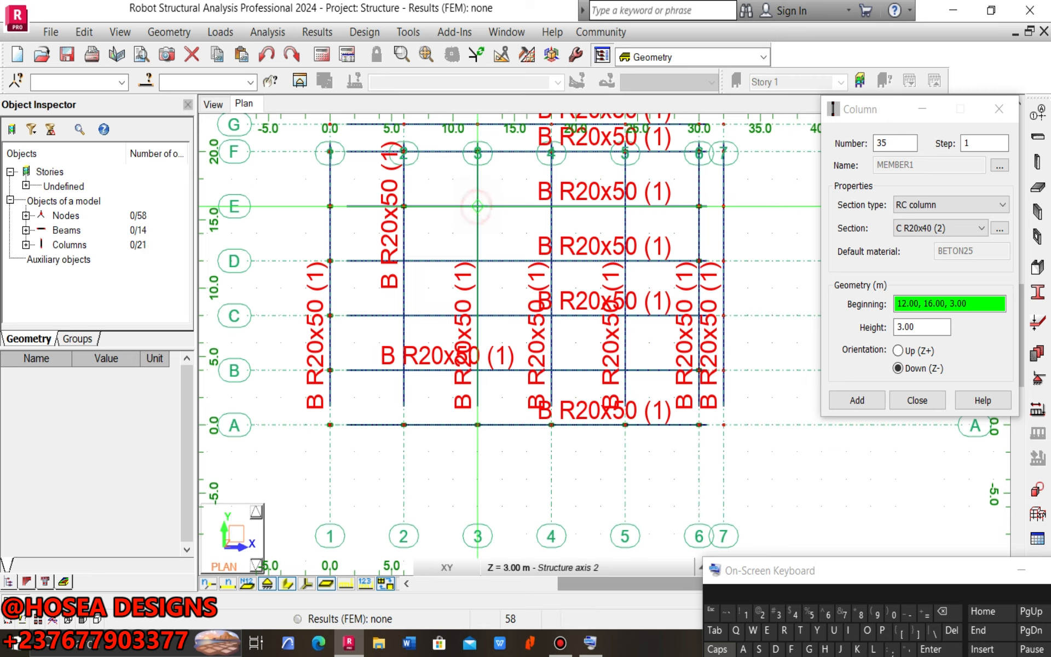
{"action": "left_click", "coordinate": [552, 206]}
{"action": "left_click", "coordinate": [625, 206]}
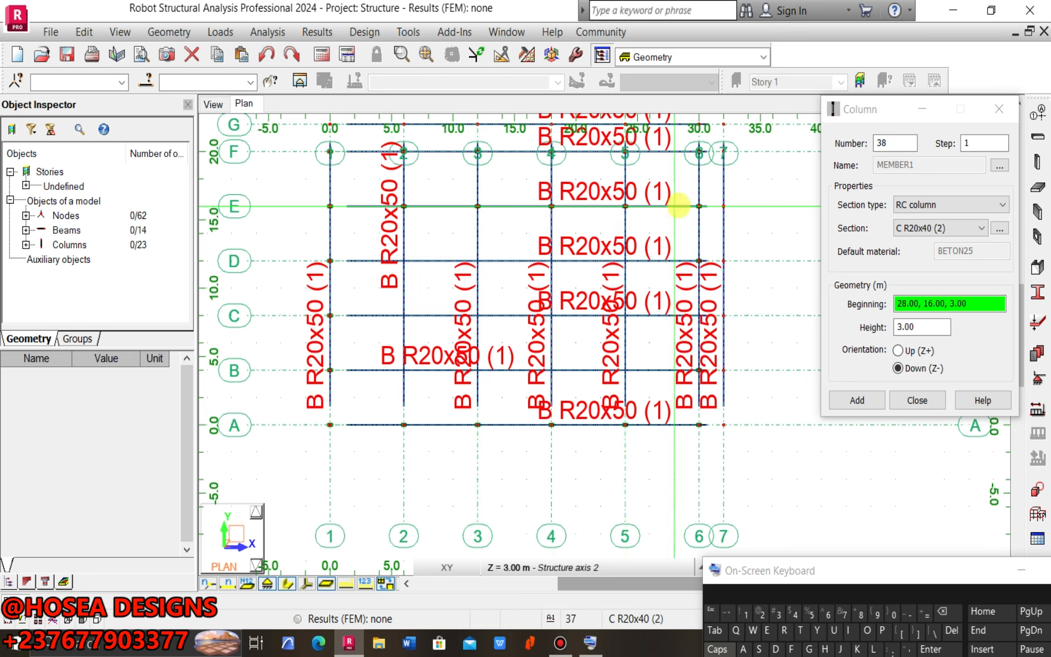
- Place C R20x40 columns along axis D at its intersections with axes 2, 3, 4 and 5
{"action": "left_click", "coordinate": [478, 261]}
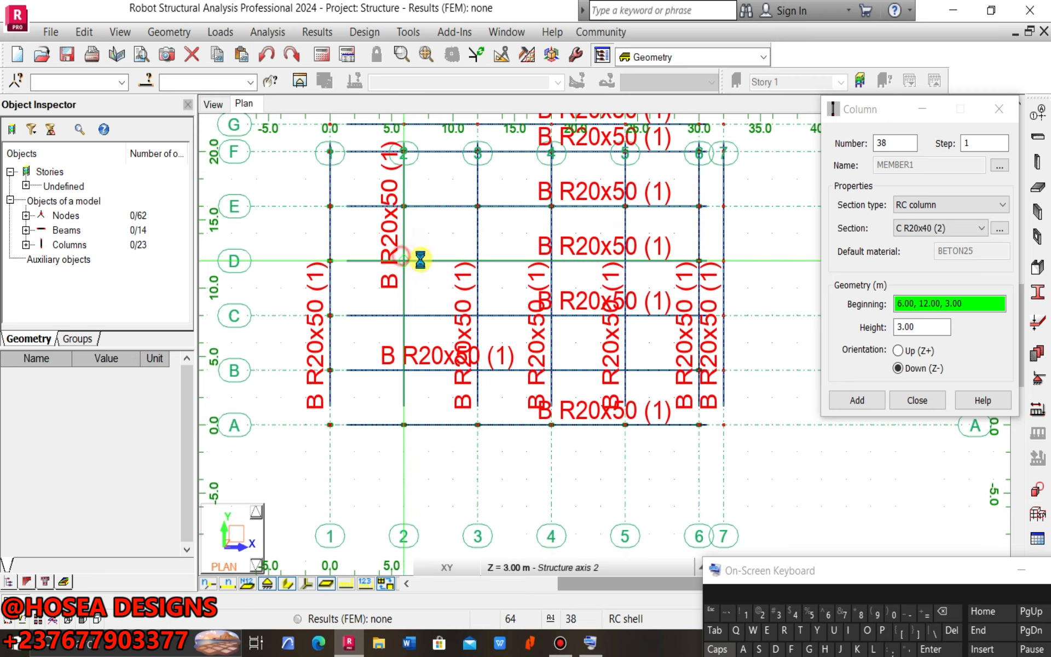
{"action": "left_click", "coordinate": [477, 261]}
{"action": "left_click", "coordinate": [551, 261]}
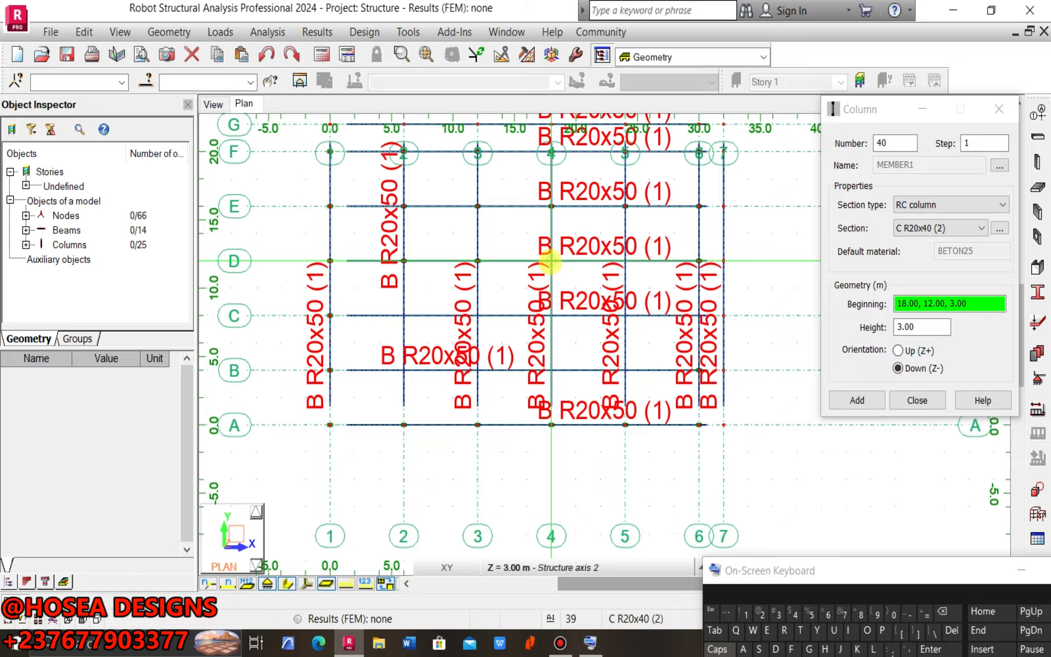
{"action": "left_click", "coordinate": [625, 261]}
{"action": "left_click", "coordinate": [625, 261]}
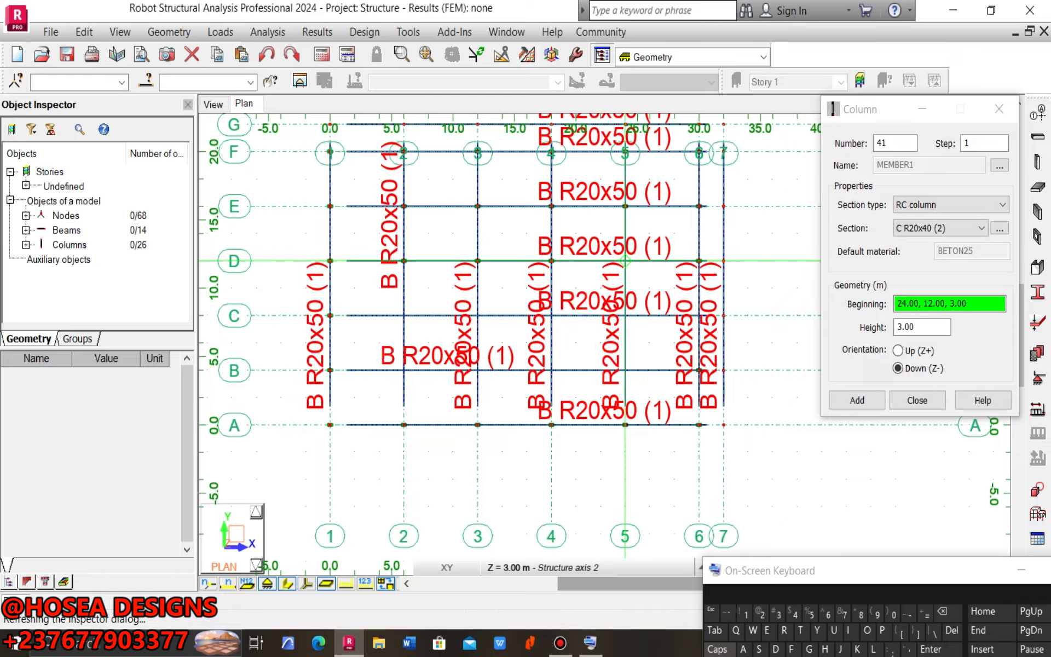
- Place C R20x40 columns at the remaining interior intersections of axes B and C with axes 5, 4, 3 and 2
{"action": "left_click", "coordinate": [625, 370]}
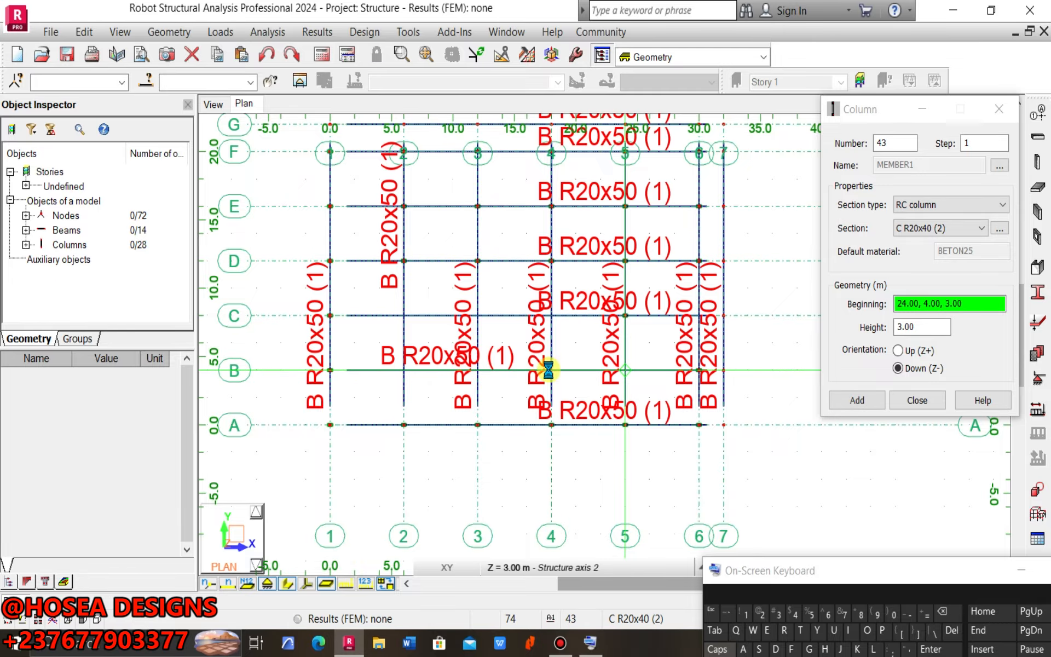
{"action": "left_click", "coordinate": [551, 316]}
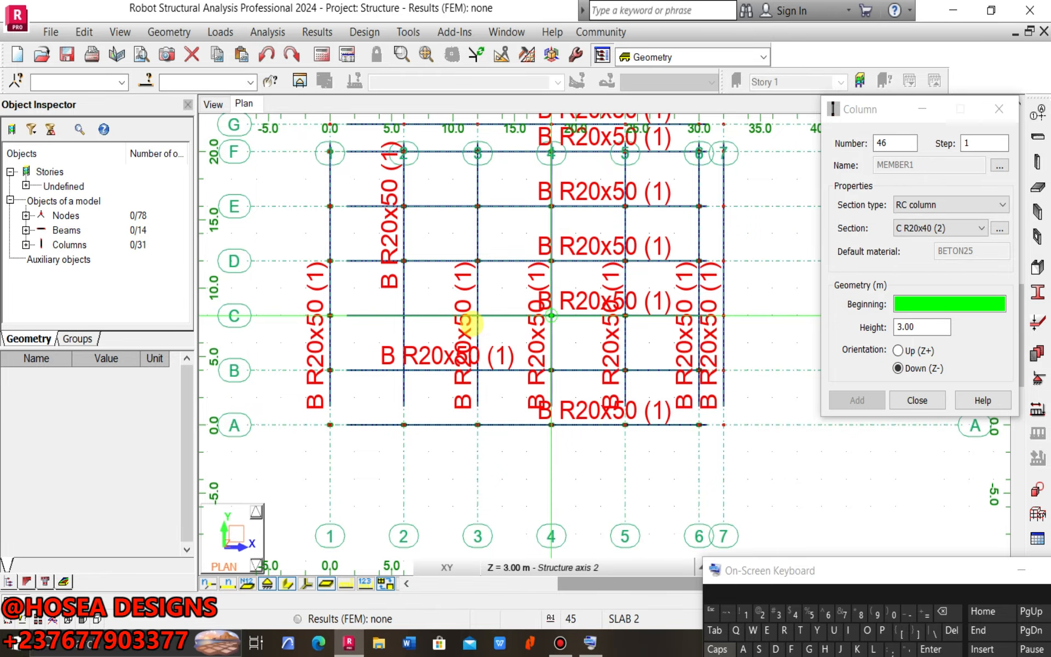
{"action": "left_click", "coordinate": [477, 316]}
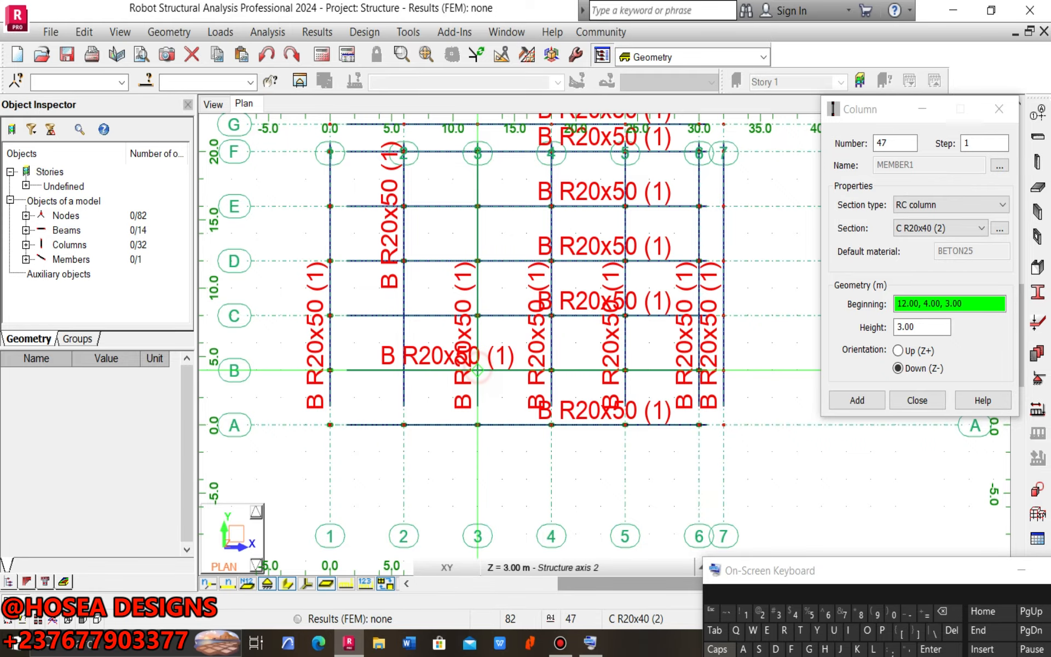
{"action": "left_click", "coordinate": [477, 370]}
{"action": "left_click", "coordinate": [403, 316]}
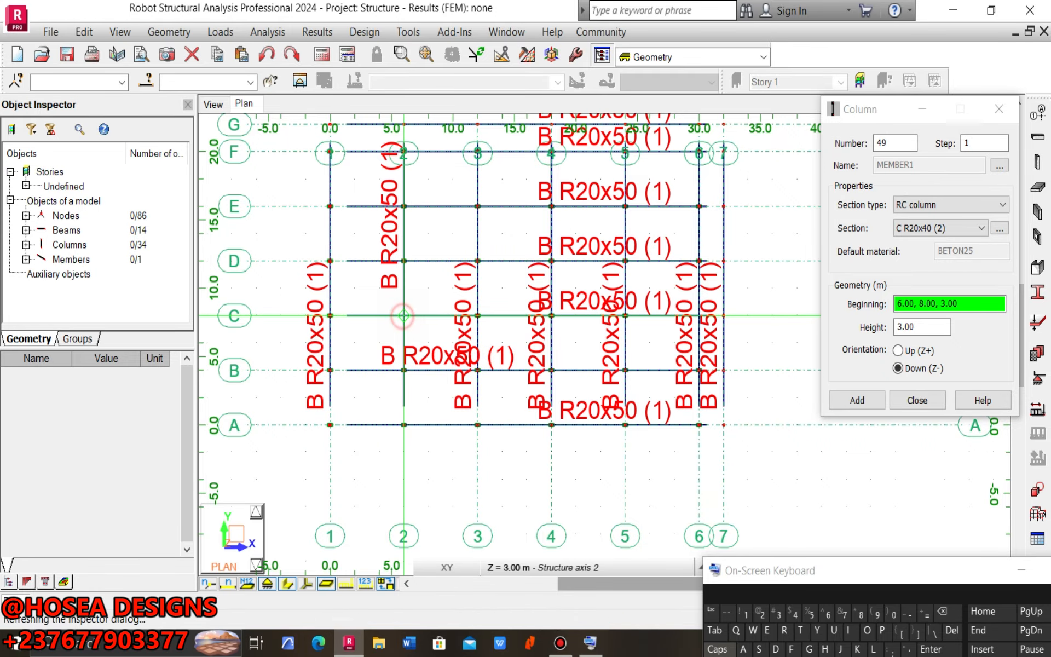
- Show the frame in the 3D view with member section shapes displayed and end the Column command
{"action": "scroll", "coordinate": [462, 282], "scroll_direction": "down", "scroll_amount": 1}
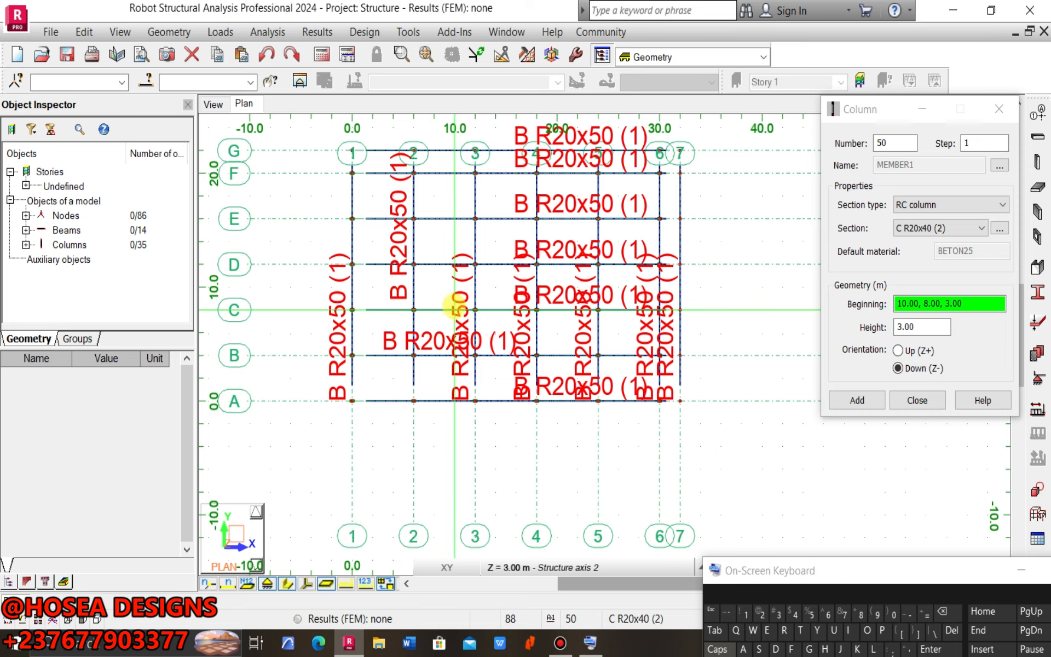
{"action": "scroll", "coordinate": [481, 218], "scroll_direction": "up", "scroll_amount": 2}
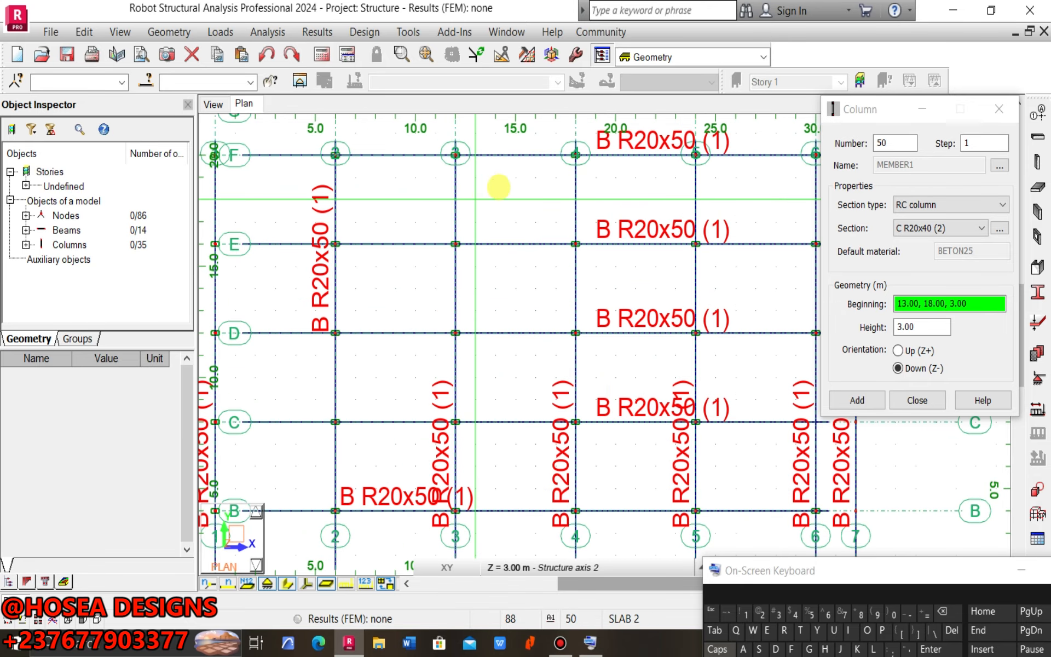
{"action": "scroll", "coordinate": [499, 186], "scroll_direction": "down", "scroll_amount": 2}
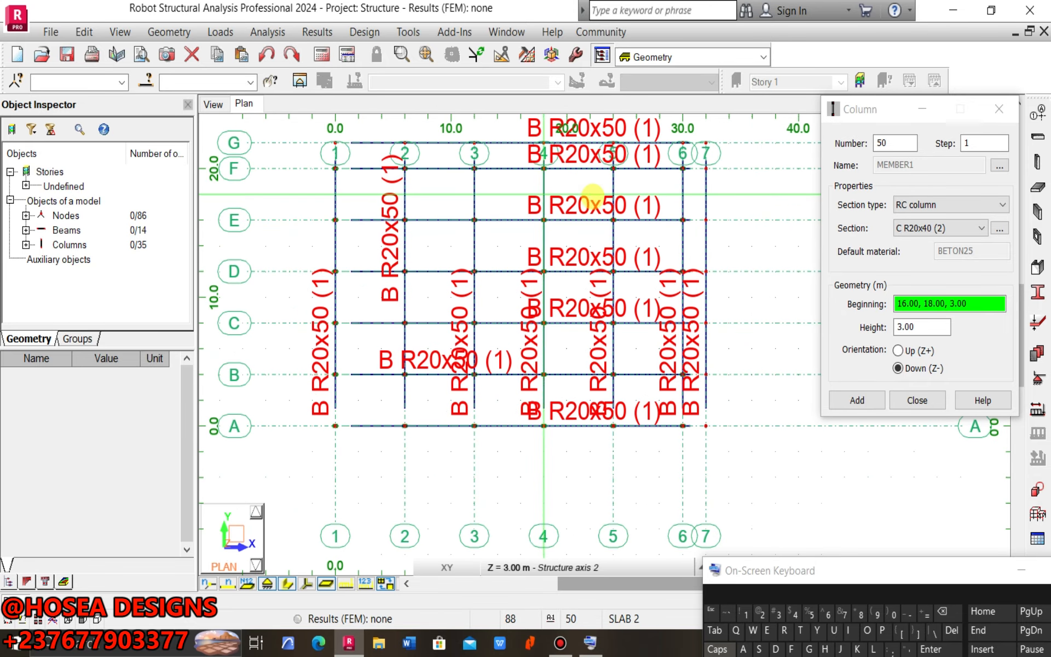
{"action": "left_click", "coordinate": [213, 104]}
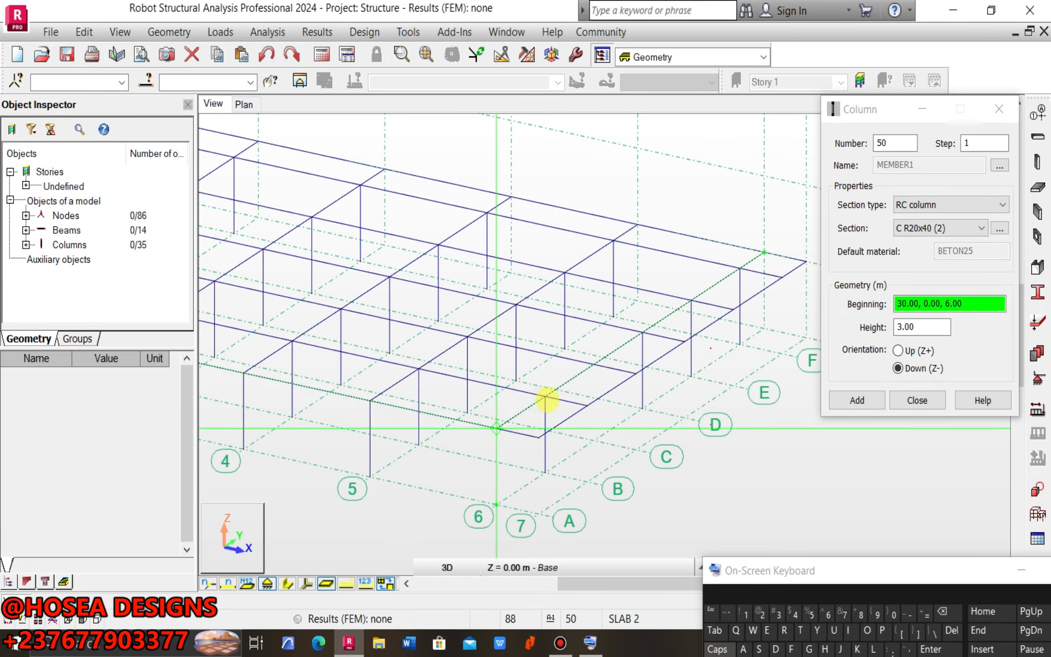
{"action": "scroll", "coordinate": [544, 399], "scroll_direction": "up", "scroll_amount": 2}
{"action": "scroll", "coordinate": [547, 397], "scroll_direction": "down", "scroll_amount": 3}
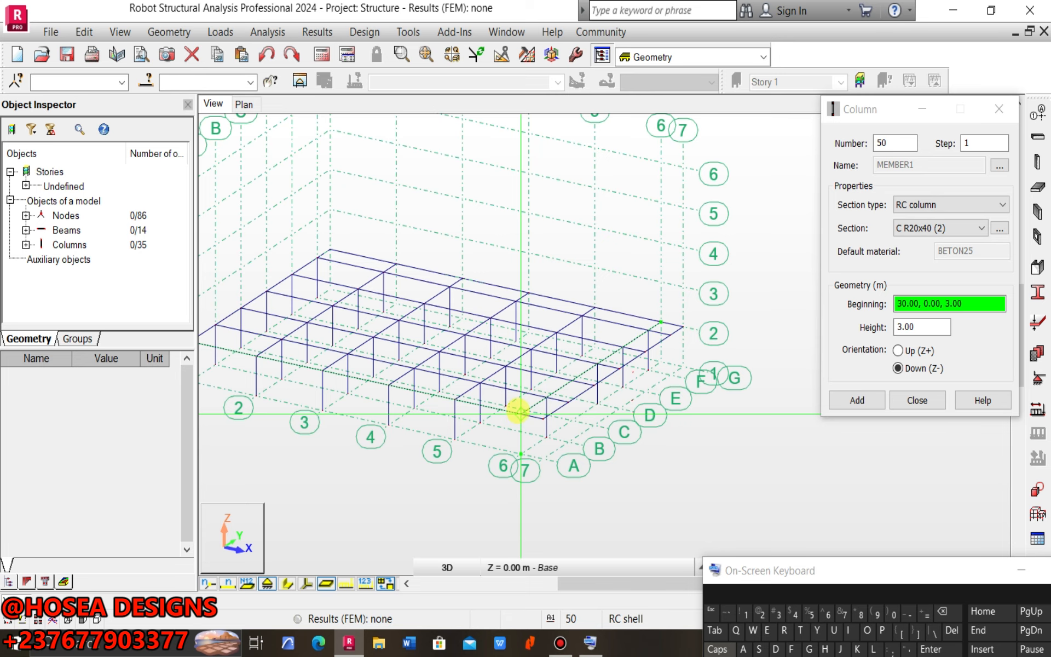
{"action": "middle_click_drag", "start_coordinate": [481, 352], "coordinate": [574, 387], "text": "shift"}
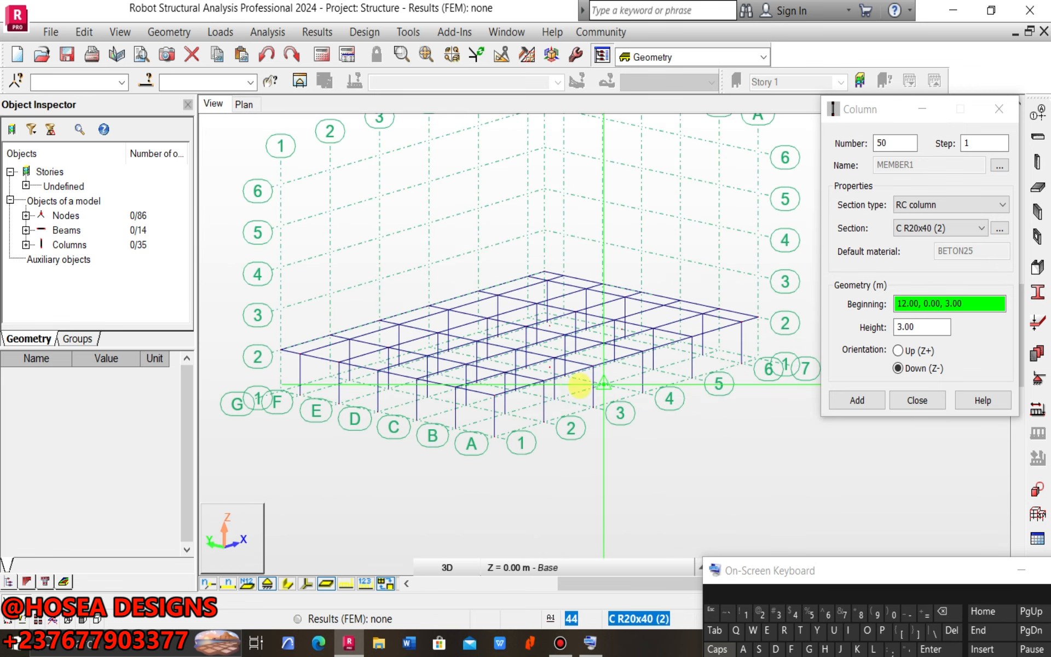
{"action": "left_click", "coordinate": [291, 577]}
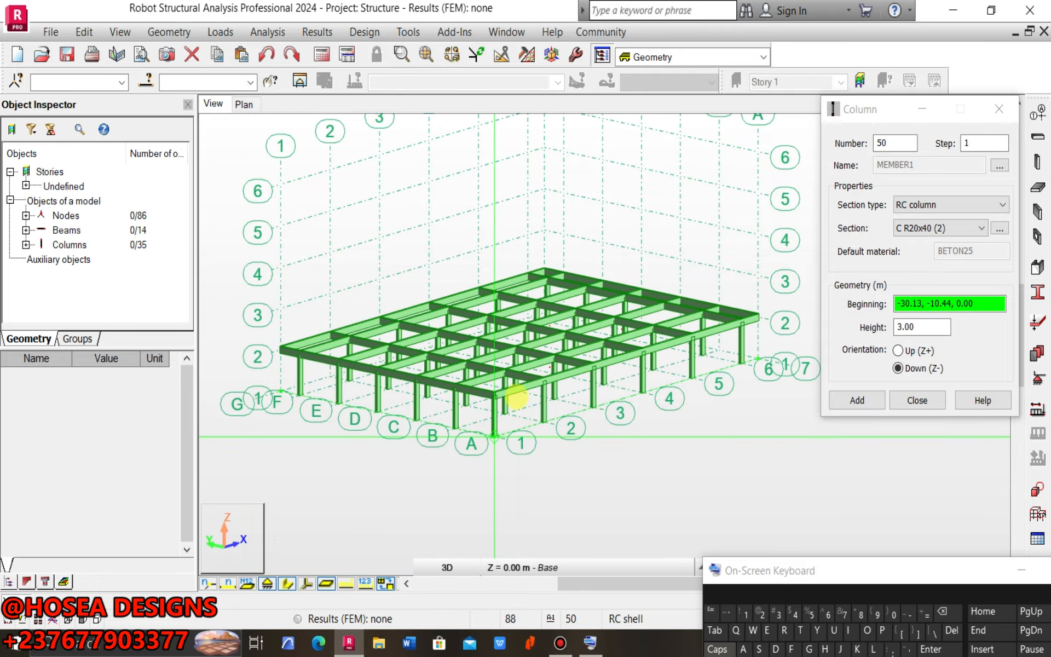
{"action": "left_click", "coordinate": [999, 109]}
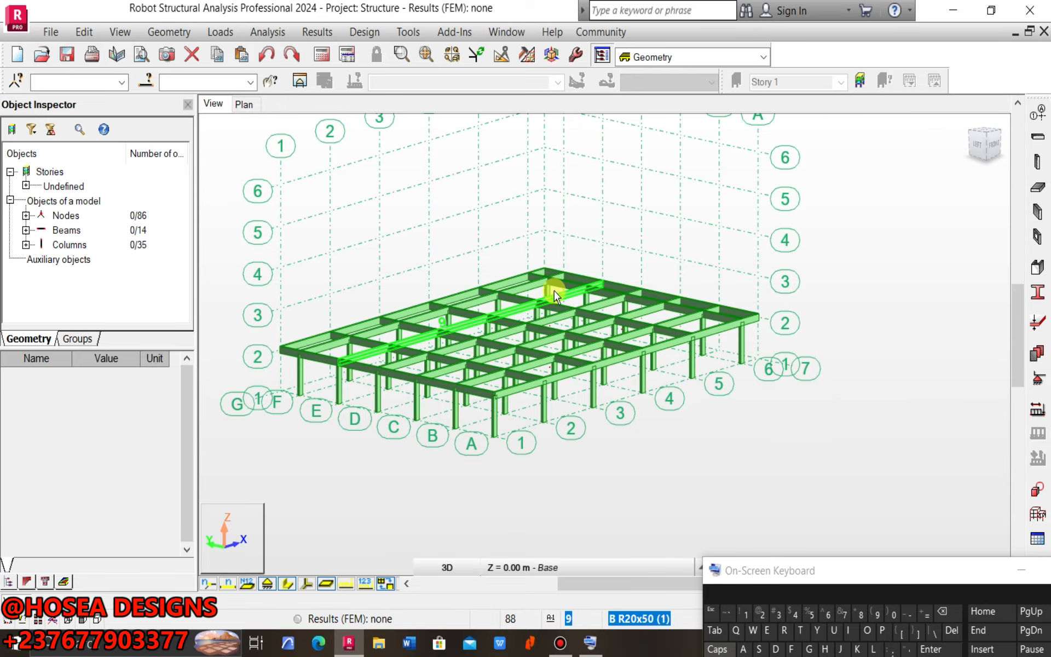
- Rotate the 3D model to examine the beam grid, the corner joints and the columns from several sides
{"action": "right_click", "coordinate": [874, 231]}
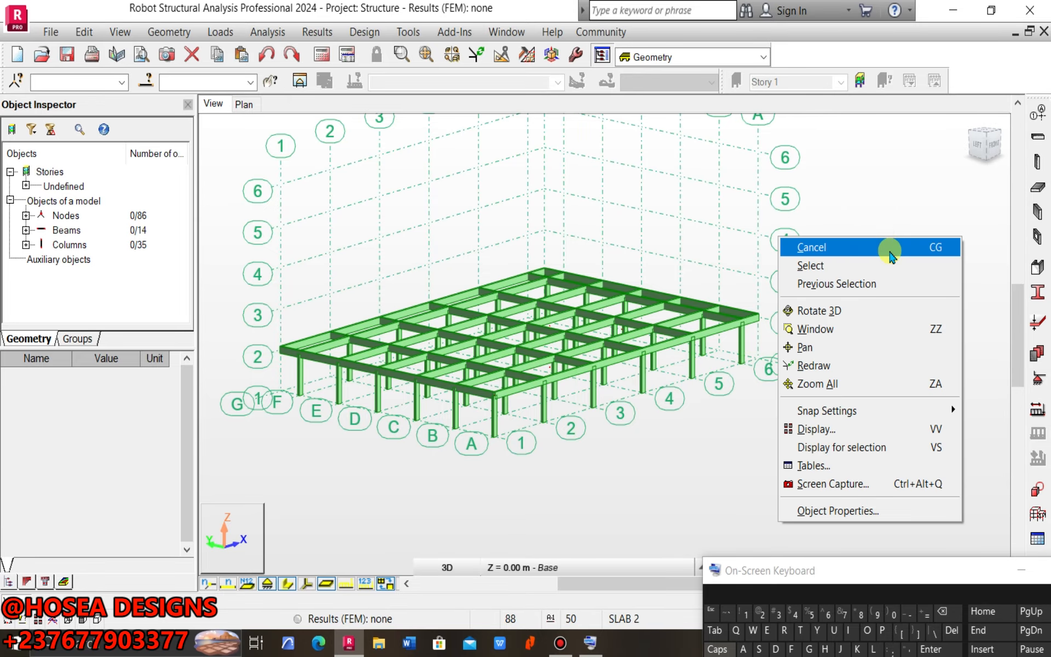
{"action": "left_click", "coordinate": [820, 311]}
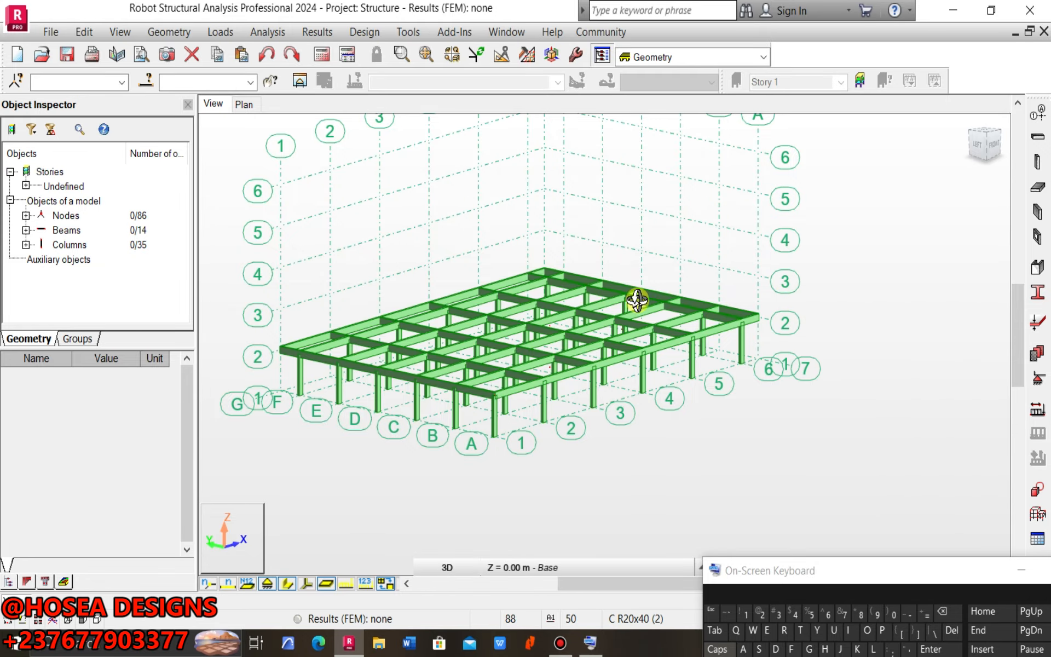
{"action": "mouse_move", "coordinate": [629, 300]}
{"action": "left_mouse_down"}
{"action": "mouse_move", "coordinate": [565, 279]}
{"action": "mouse_move", "coordinate": [520, 307]}
{"action": "mouse_move", "coordinate": [451, 296]}
{"action": "mouse_move", "coordinate": [438, 270]}
{"action": "mouse_move", "coordinate": [501, 296]}
{"action": "left_mouse_up"}
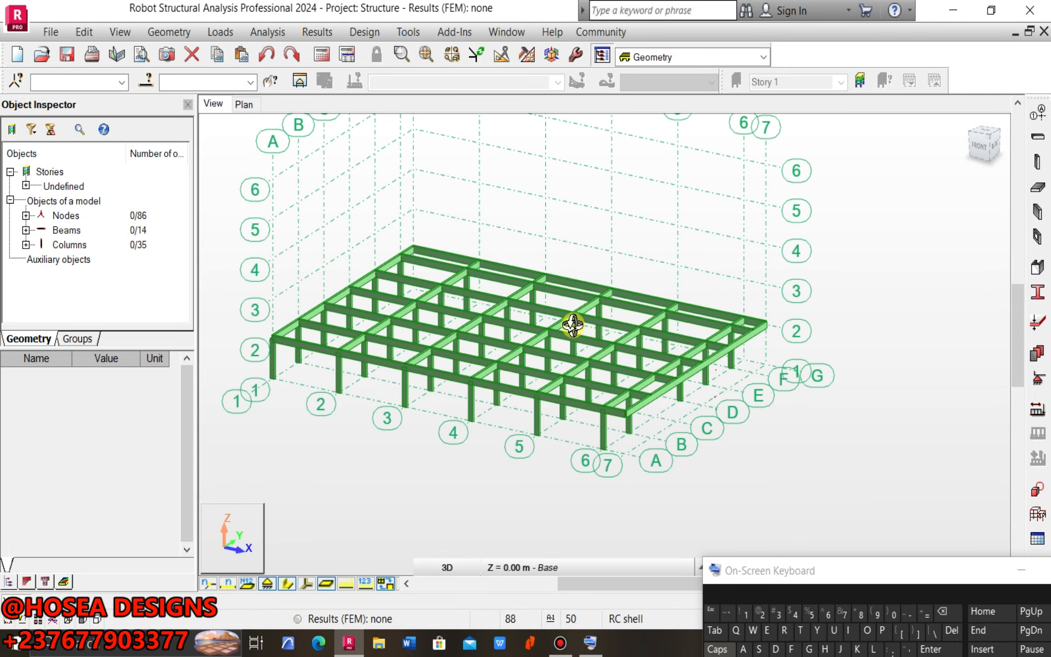
{"action": "scroll", "coordinate": [612, 405], "scroll_direction": "up", "scroll_amount": 6}
{"action": "scroll", "coordinate": [609, 309], "scroll_direction": "up", "scroll_amount": 3}
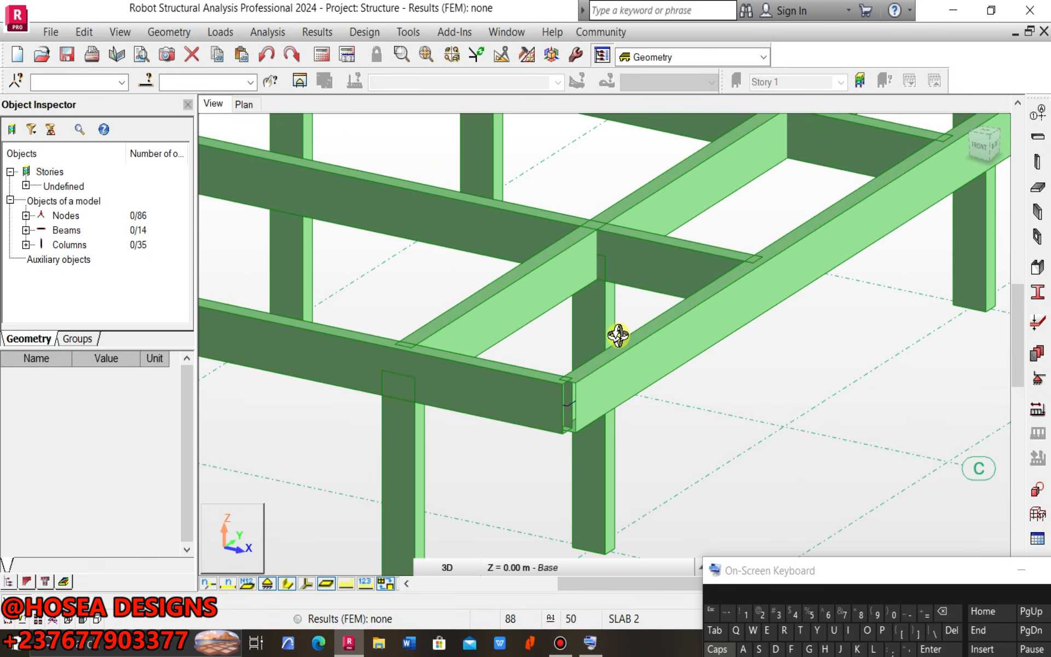
{"action": "scroll", "coordinate": [624, 335], "scroll_direction": "down", "scroll_amount": 8}
{"action": "mouse_move", "coordinate": [809, 287]}
{"action": "left_mouse_down"}
{"action": "mouse_move", "coordinate": [776, 274]}
{"action": "mouse_move", "coordinate": [778, 290]}
{"action": "mouse_move", "coordinate": [698, 306]}
{"action": "left_mouse_up"}
{"action": "mouse_move", "coordinate": [774, 285]}
{"action": "left_mouse_down"}
{"action": "mouse_move", "coordinate": [695, 304]}
{"action": "mouse_move", "coordinate": [711, 274]}
{"action": "mouse_move", "coordinate": [819, 321]}
{"action": "mouse_move", "coordinate": [710, 300]}
{"action": "left_mouse_up"}
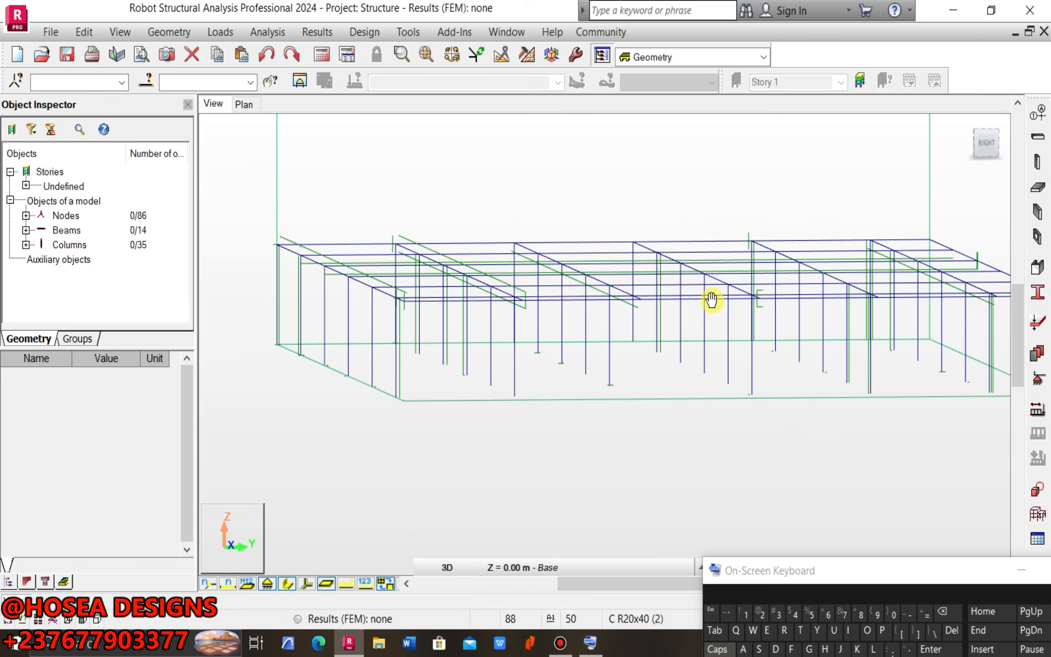
{"action": "scroll", "coordinate": [734, 364], "scroll_direction": "up", "scroll_amount": 5}
{"action": "scroll", "coordinate": [689, 385], "scroll_direction": "down", "scroll_amount": 4}
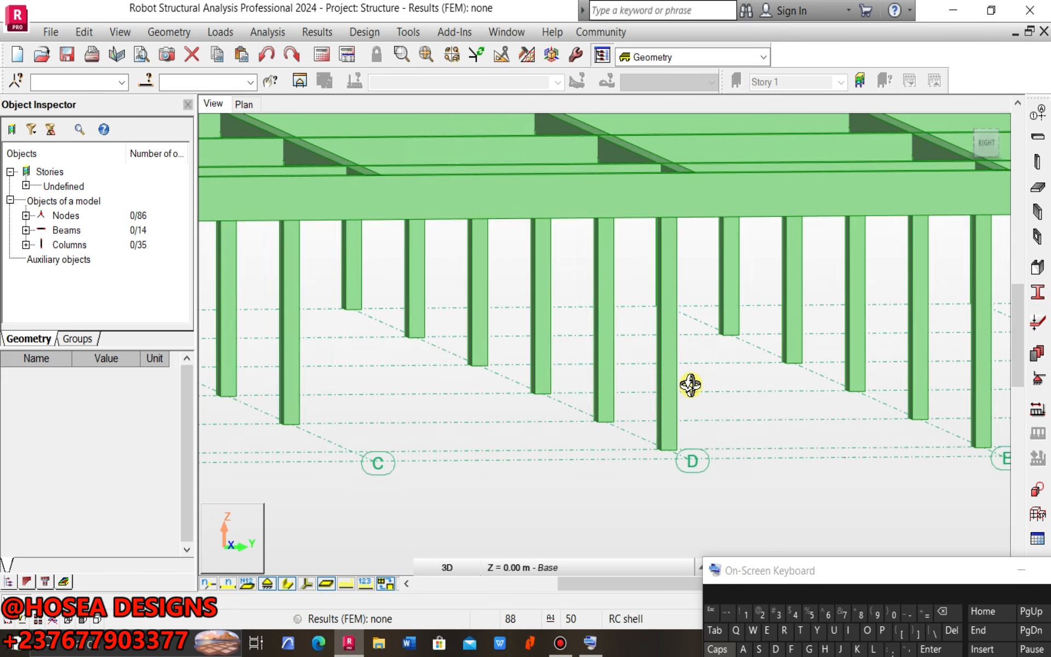
{"action": "mouse_move", "coordinate": [630, 368]}
{"action": "left_mouse_down"}
{"action": "mouse_move", "coordinate": [722, 368]}
{"action": "mouse_move", "coordinate": [733, 381]}
{"action": "left_mouse_up"}
{"action": "scroll", "coordinate": [733, 381], "scroll_direction": "down", "scroll_amount": 6}
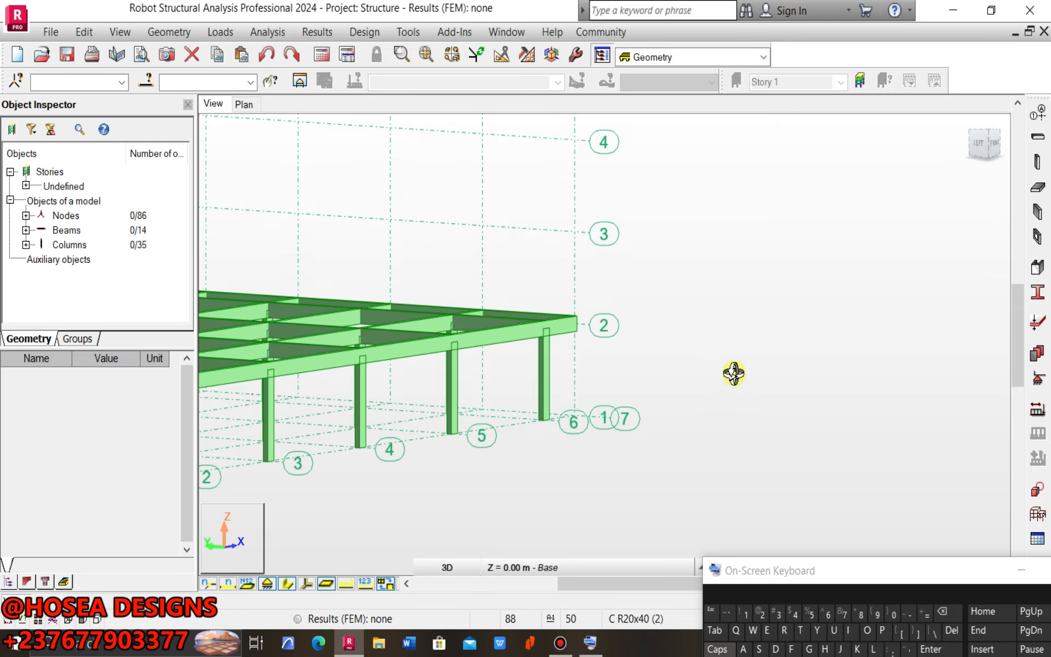
{"action": "scroll", "coordinate": [641, 365], "scroll_direction": "up", "scroll_amount": 4}
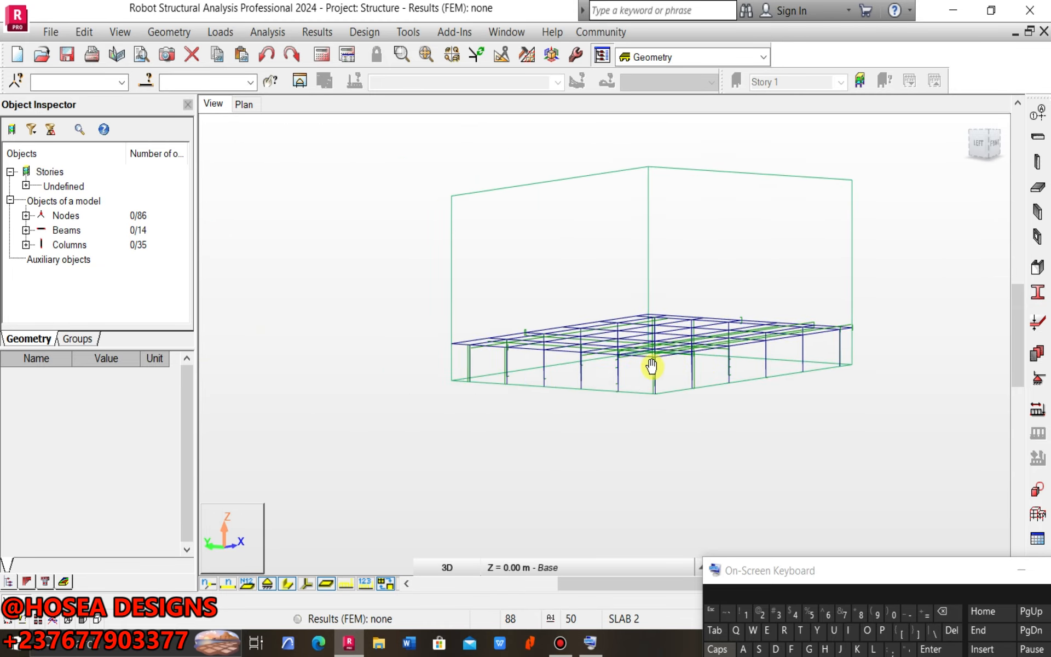
{"action": "scroll", "coordinate": [671, 416], "scroll_direction": "up", "scroll_amount": 3}
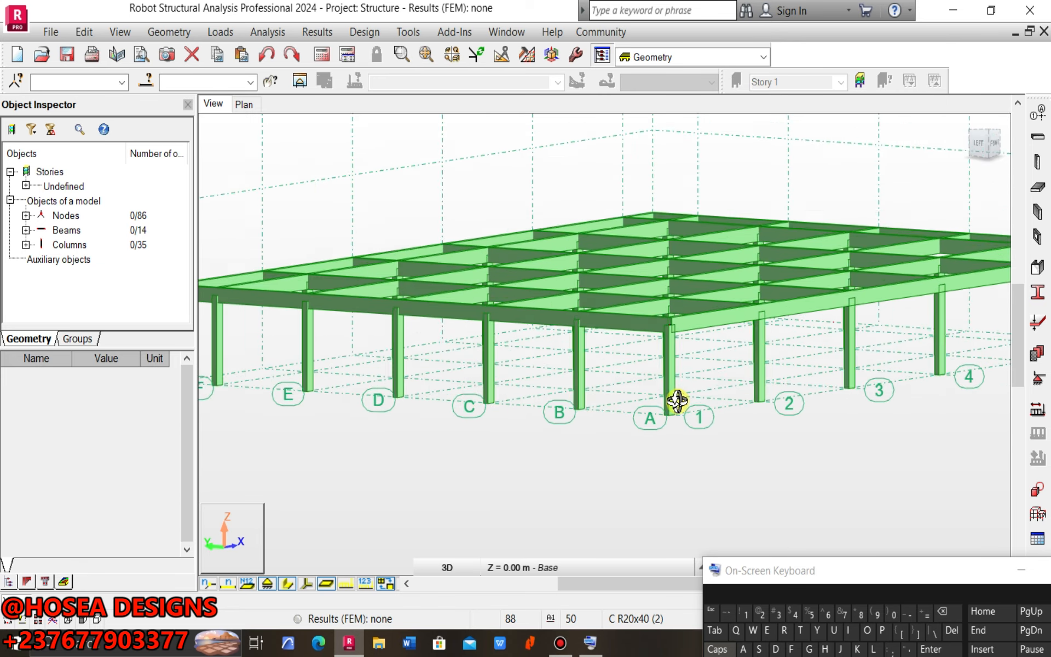
{"action": "scroll", "coordinate": [666, 386], "scroll_direction": "down", "scroll_amount": 5}
{"action": "scroll", "coordinate": [621, 335], "scroll_direction": "up", "scroll_amount": 4}
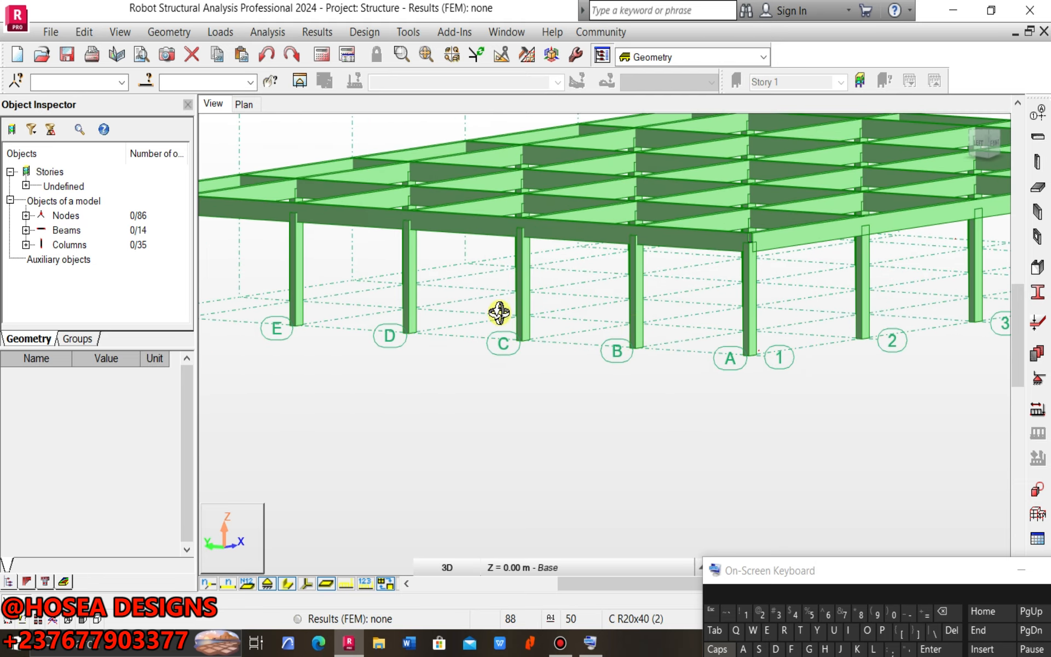
{"action": "scroll", "coordinate": [499, 312], "scroll_direction": "up", "scroll_amount": 2}
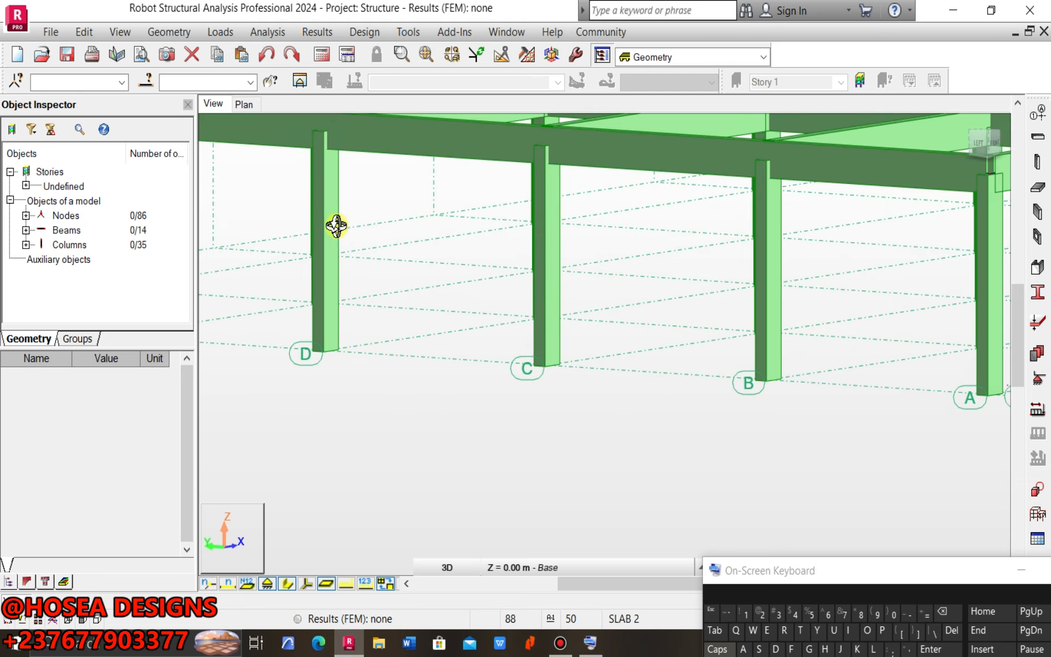
- Select the column at the intersection of axes D and 1 and review it within the whole frame
{"action": "left_click", "coordinate": [324, 271]}
{"action": "scroll", "coordinate": [533, 274], "scroll_direction": "down", "scroll_amount": 3}
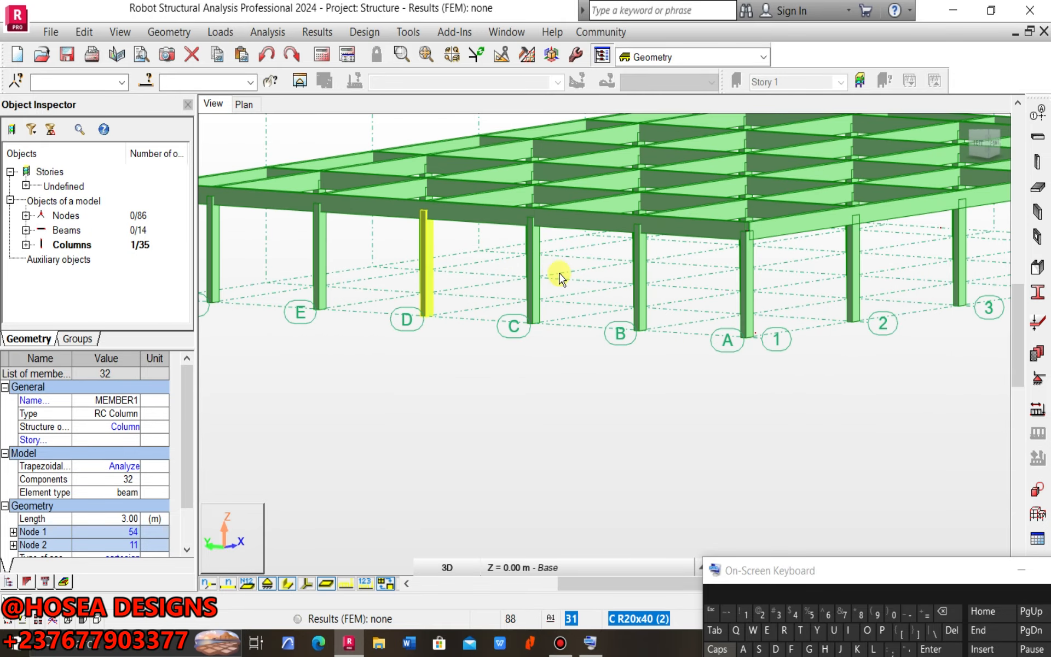
{"action": "scroll", "coordinate": [559, 276], "scroll_direction": "down", "scroll_amount": 4}
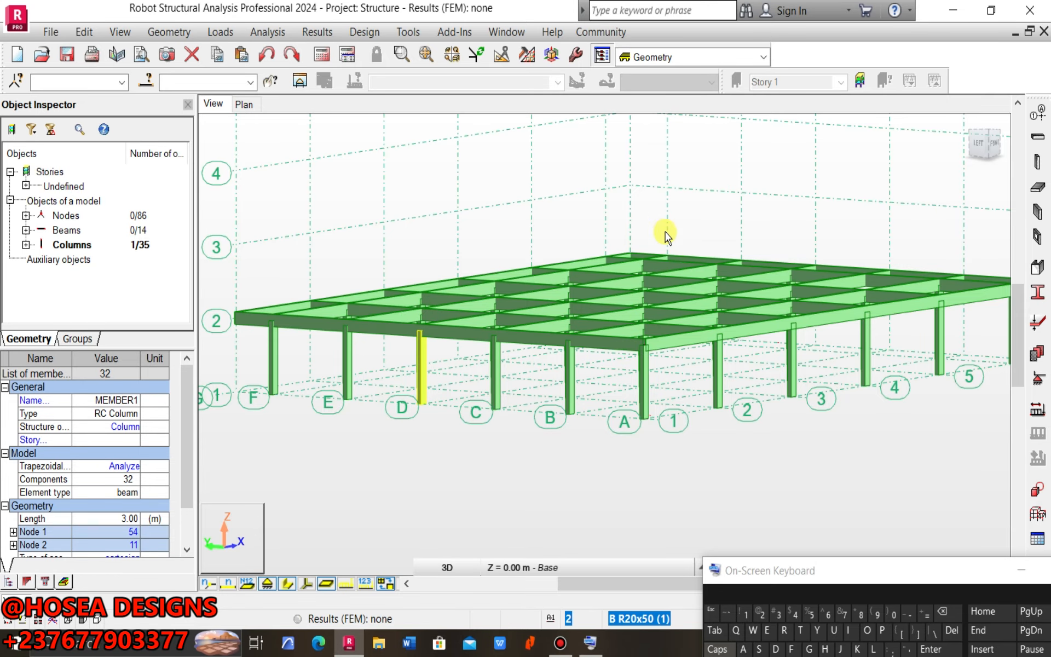
{"action": "scroll", "coordinate": [533, 238], "scroll_direction": "down", "scroll_amount": 2}
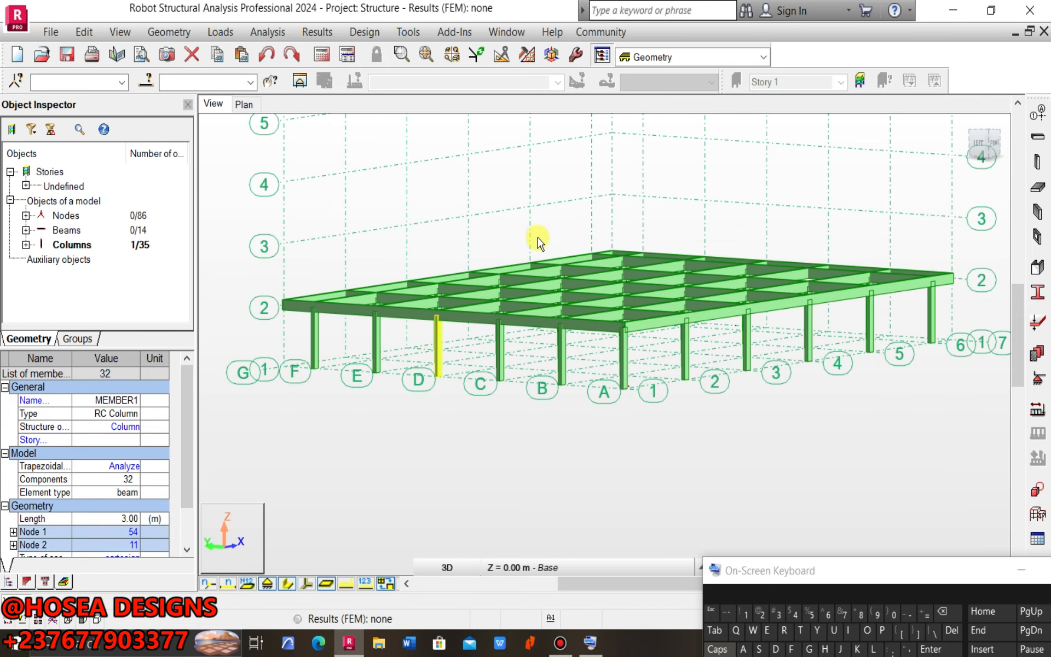
{"action": "scroll", "coordinate": [489, 245], "scroll_direction": "down", "scroll_amount": 1}
{"action": "scroll", "coordinate": [475, 289], "scroll_direction": "down", "scroll_amount": 1}
{"action": "middle_click_drag", "start_coordinate": [629, 172], "coordinate": [633, 222]}
{"action": "scroll", "coordinate": [616, 269], "scroll_direction": "up", "scroll_amount": 1}
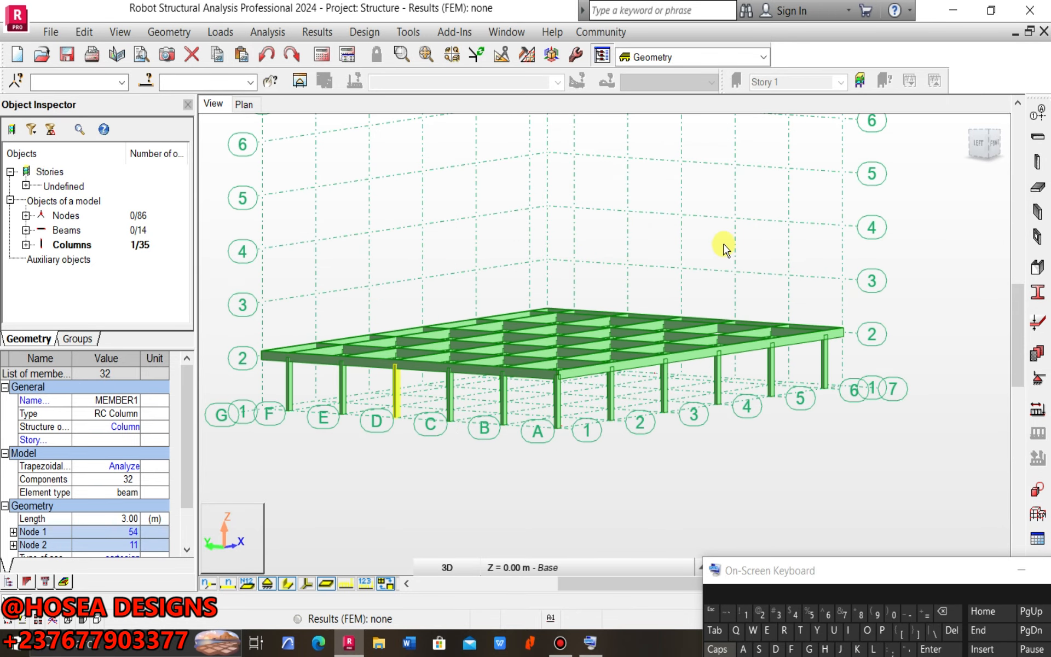
- Clear the column selection and return to the plan view at Z = 3.00 m
{"action": "scroll", "coordinate": [534, 318], "scroll_direction": "down", "scroll_amount": 5}
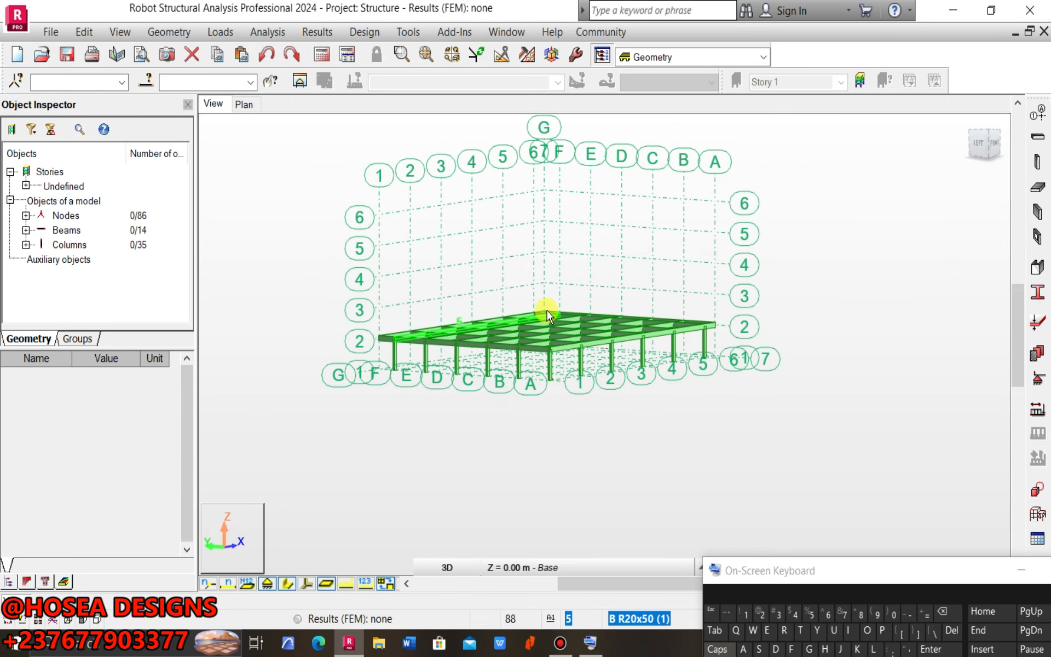
{"action": "scroll", "coordinate": [567, 306], "scroll_direction": "up", "scroll_amount": 4}
{"action": "middle_click_drag", "start_coordinate": [569, 311], "coordinate": [581, 304]}
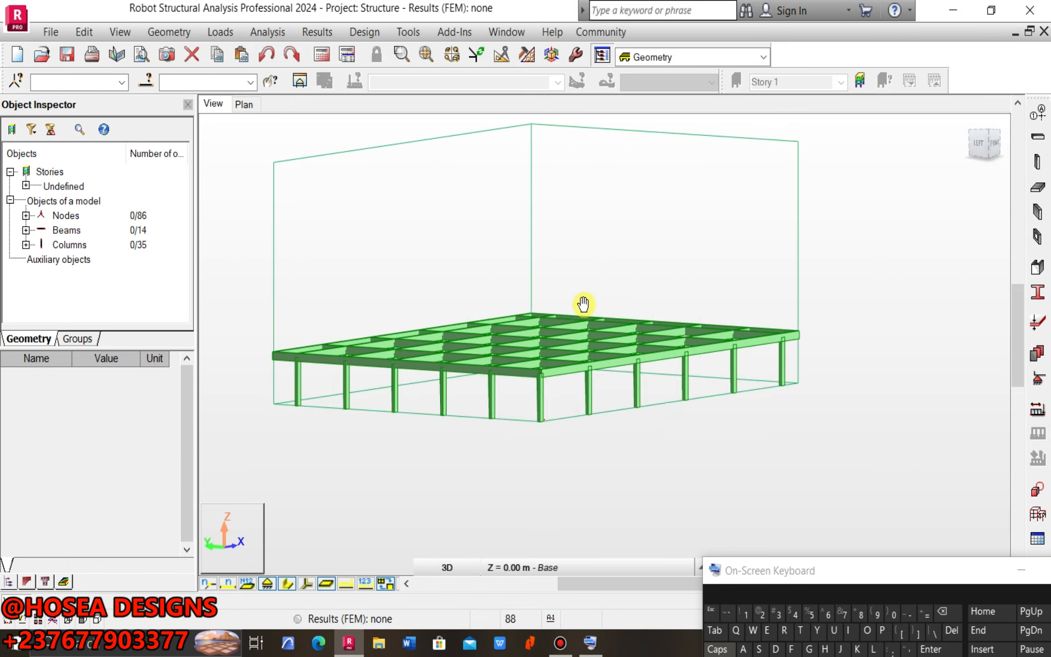
{"action": "left_click", "coordinate": [241, 103]}
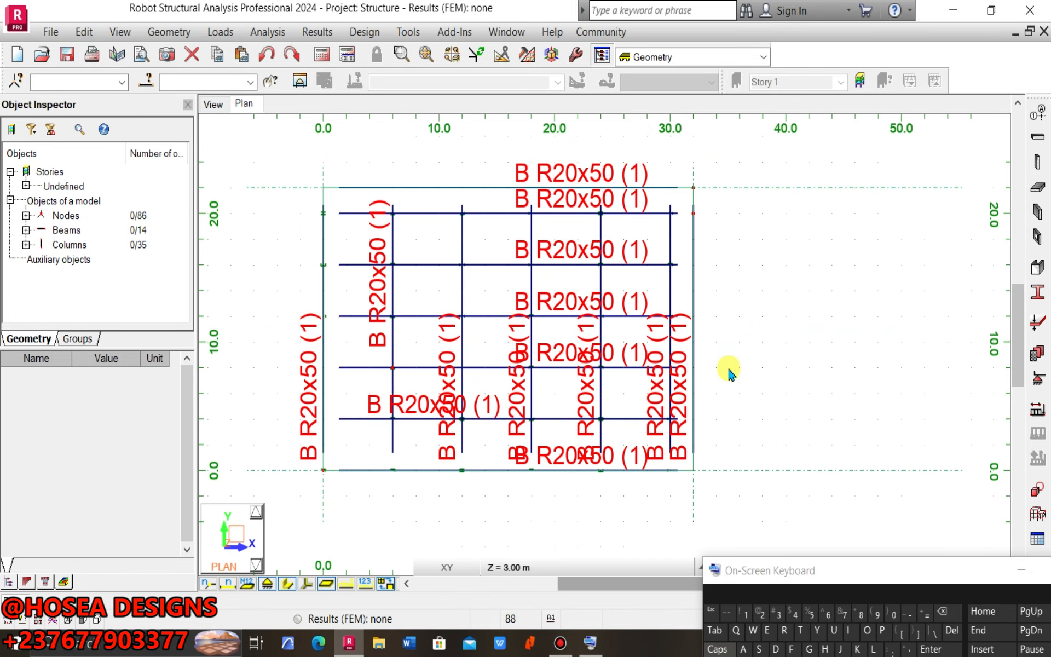
{"action": "scroll", "coordinate": [582, 208], "scroll_direction": "up", "scroll_amount": 4}
{"action": "scroll", "coordinate": [580, 219], "scroll_direction": "down", "scroll_amount": 2}
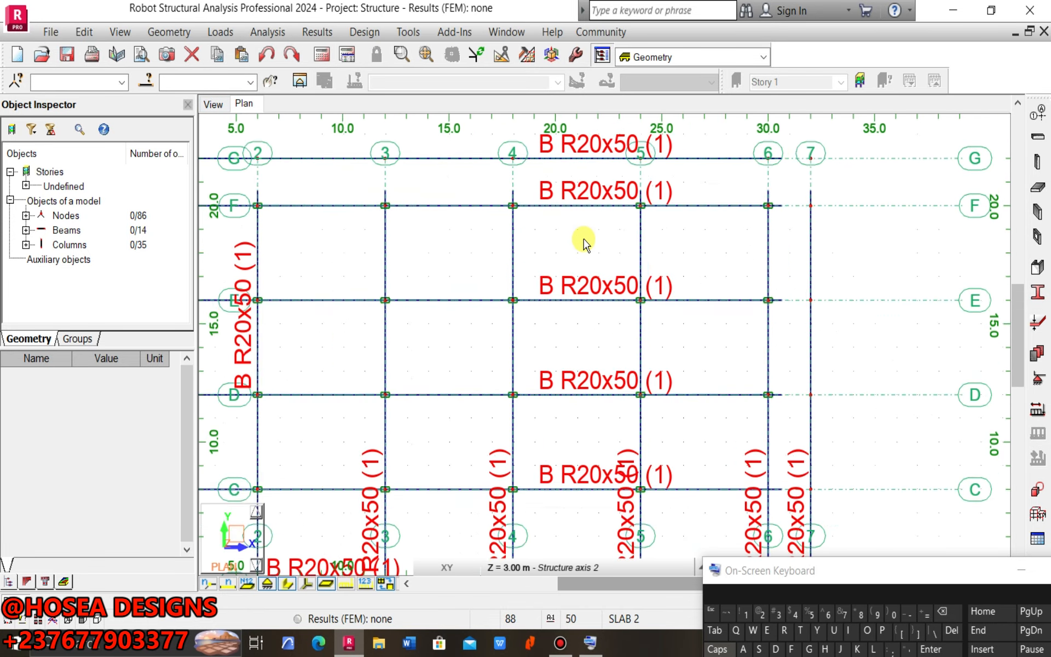
{"action": "scroll", "coordinate": [584, 241], "scroll_direction": "down", "scroll_amount": 1}
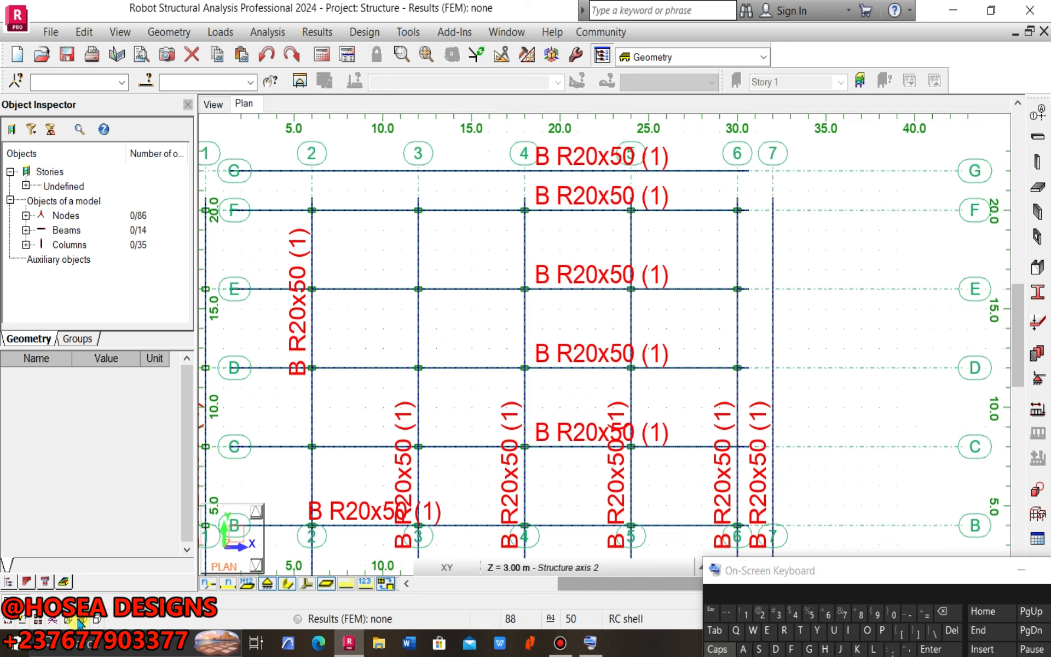
{"action": "left_click", "coordinate": [40, 619]}
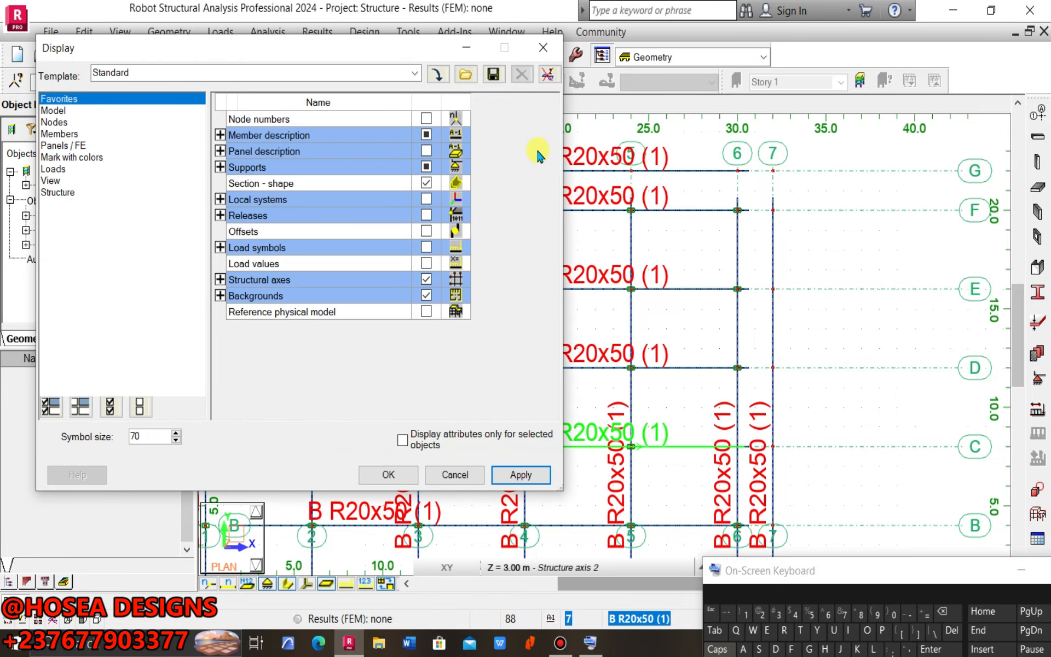
{"action": "left_click", "coordinate": [543, 48]}
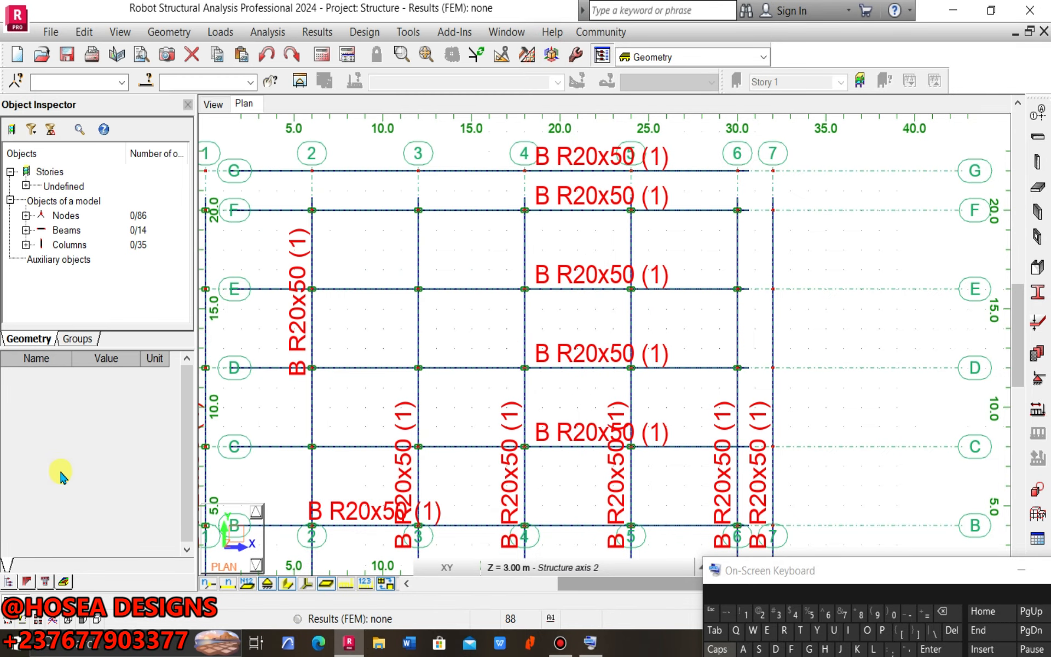
{"action": "left_click", "coordinate": [8, 621]}
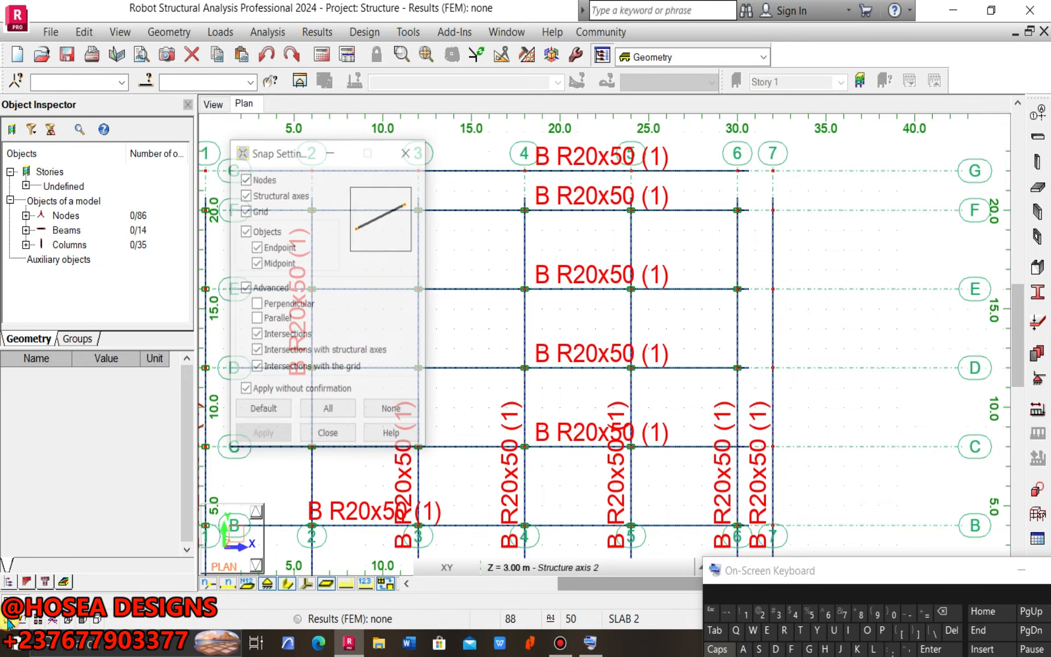
{"action": "left_click", "coordinate": [402, 156]}
- Reduce the display size of the beam section labels in the plan view
{"action": "left_click", "coordinate": [22, 620]}
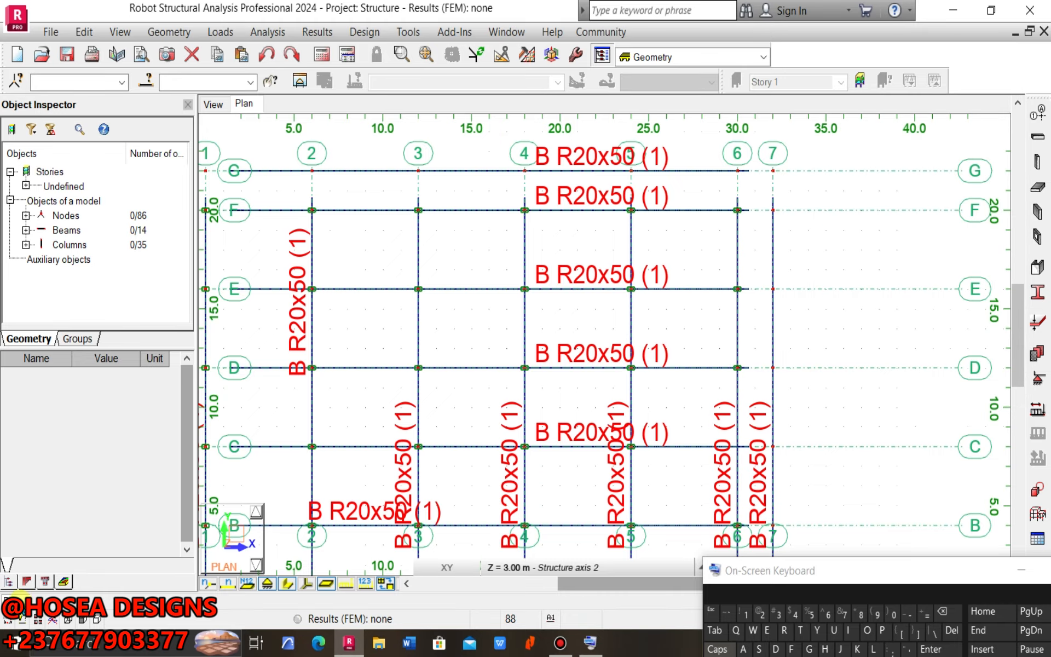
{"action": "left_click", "coordinate": [52, 622]}
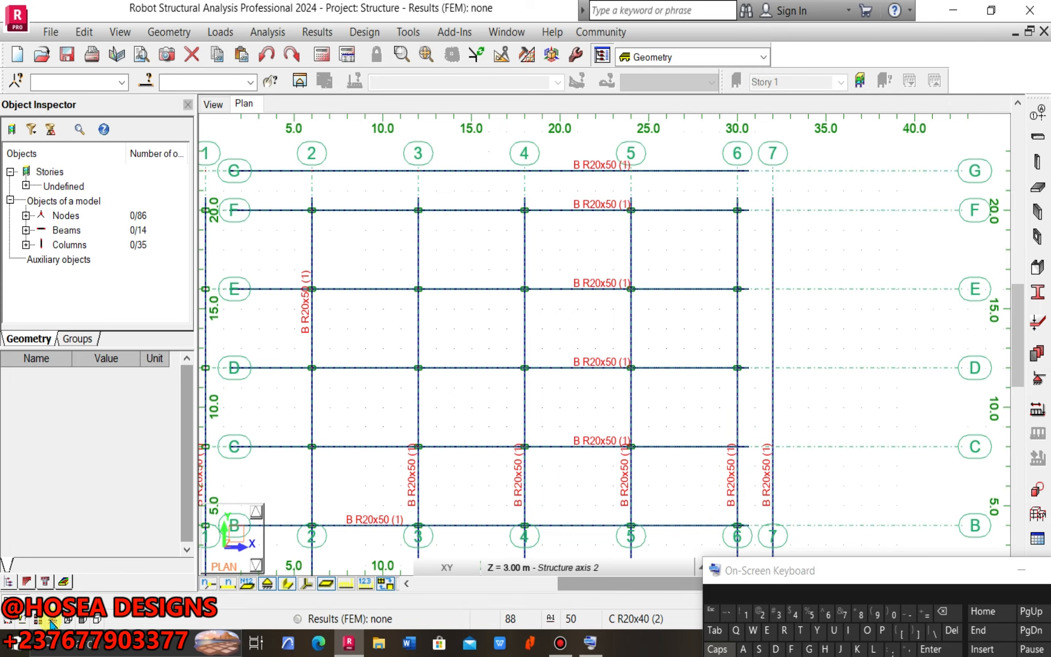
{"action": "scroll", "coordinate": [467, 375], "scroll_direction": "down", "scroll_amount": 3}
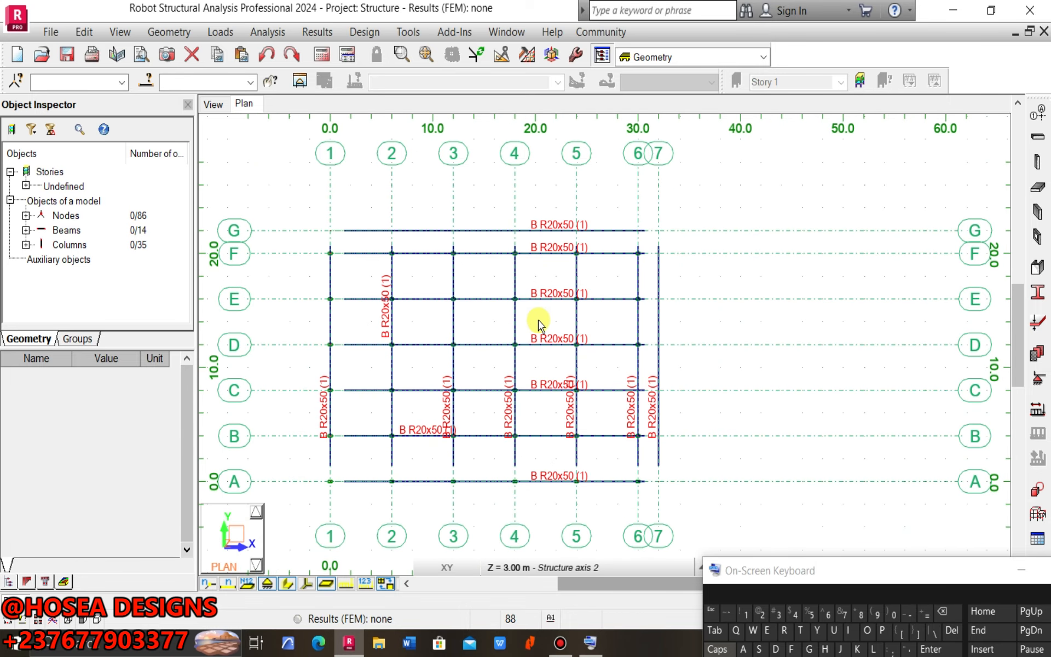
{"action": "scroll", "coordinate": [540, 323], "scroll_direction": "up", "scroll_amount": 2}
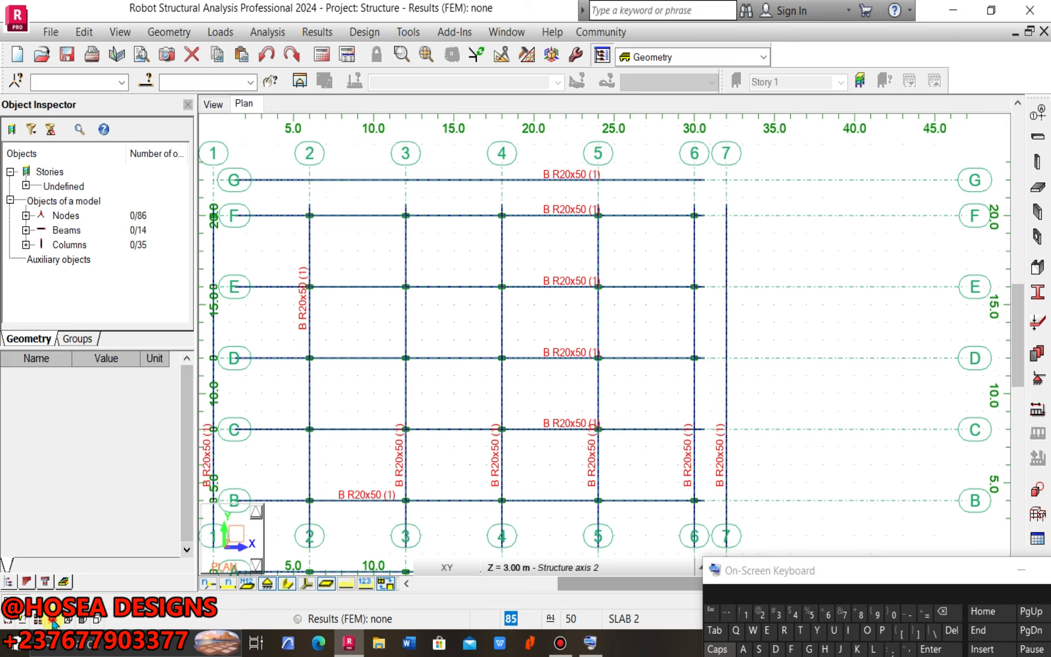
- Examine the beam layout and the column positions along axes 1–7 and A–G in the plan at Z = 3.00 m
{"action": "scroll", "coordinate": [530, 362], "scroll_direction": "down", "scroll_amount": 3}
{"action": "scroll", "coordinate": [530, 359], "scroll_direction": "up", "scroll_amount": 4}
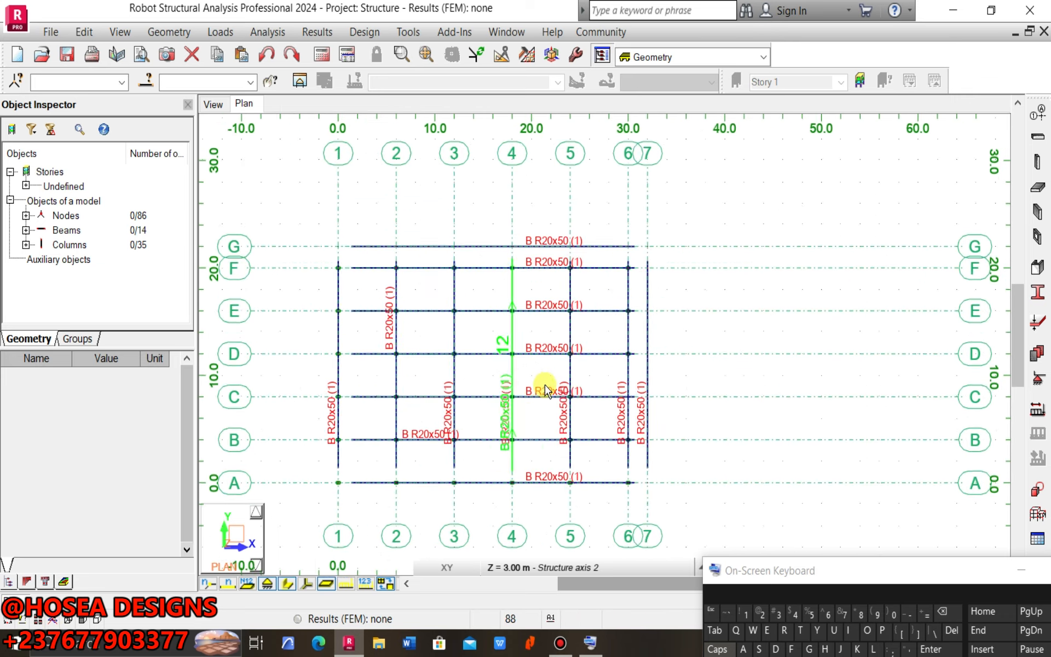
{"action": "scroll", "coordinate": [560, 337], "scroll_direction": "up", "scroll_amount": 1}
{"action": "scroll", "coordinate": [616, 212], "scroll_direction": "down", "scroll_amount": 2}
{"action": "scroll", "coordinate": [558, 190], "scroll_direction": "down", "scroll_amount": 1}
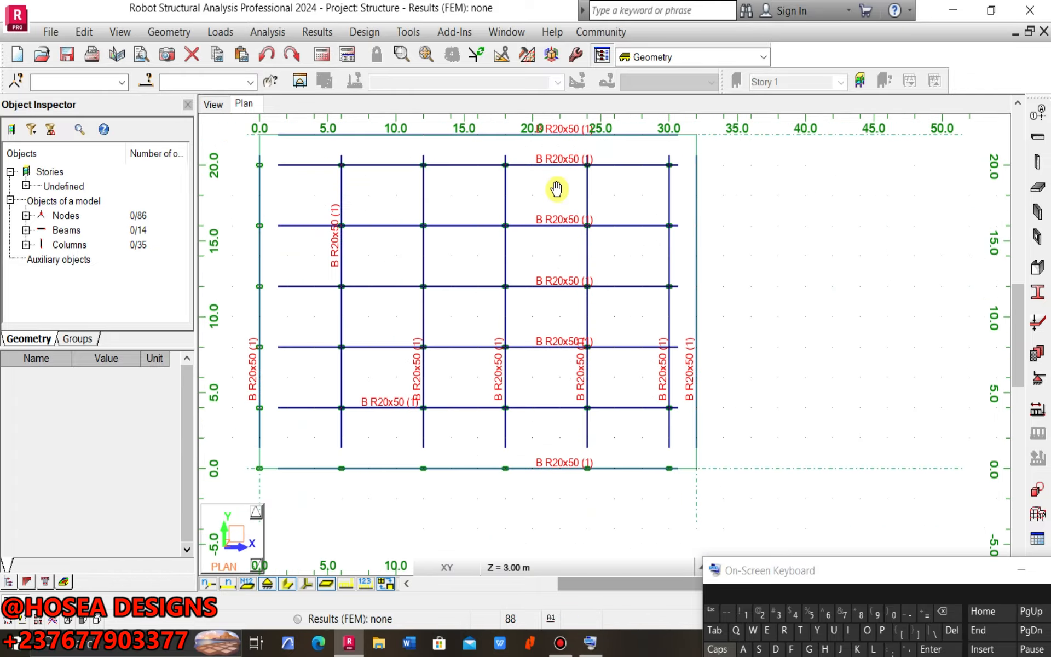
{"action": "middle_click_drag", "start_coordinate": [558, 189], "coordinate": [577, 207]}
{"action": "scroll", "coordinate": [574, 175], "scroll_direction": "up", "scroll_amount": 3}
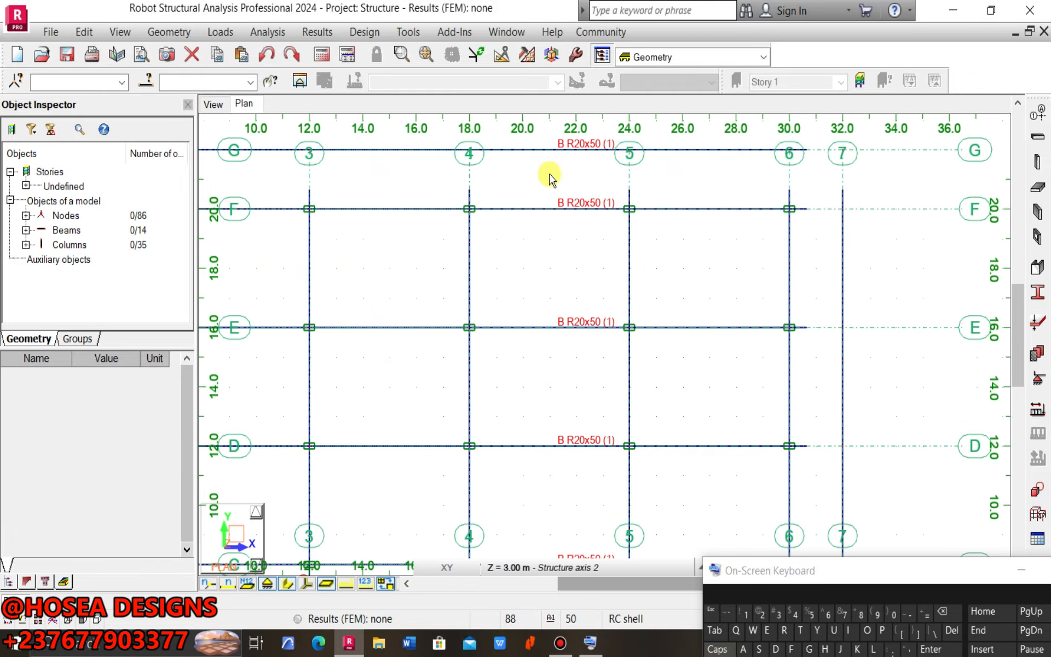
{"action": "scroll", "coordinate": [579, 207], "scroll_direction": "down", "scroll_amount": 2}
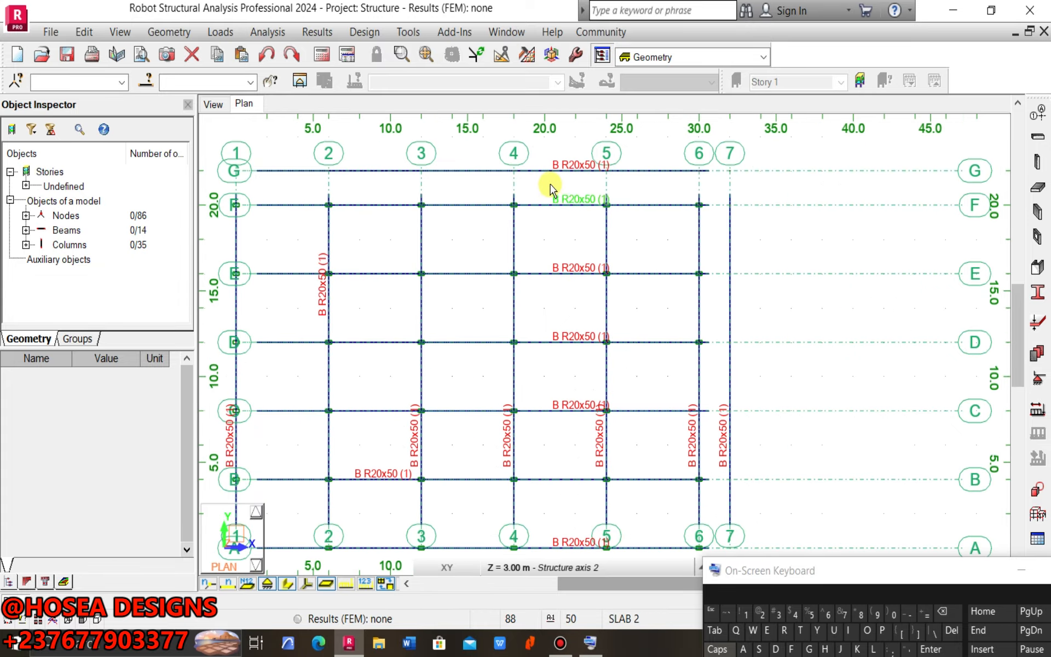
{"action": "scroll", "coordinate": [402, 274], "scroll_direction": "down", "scroll_amount": 1}
{"action": "scroll", "coordinate": [373, 255], "scroll_direction": "up", "scroll_amount": 5}
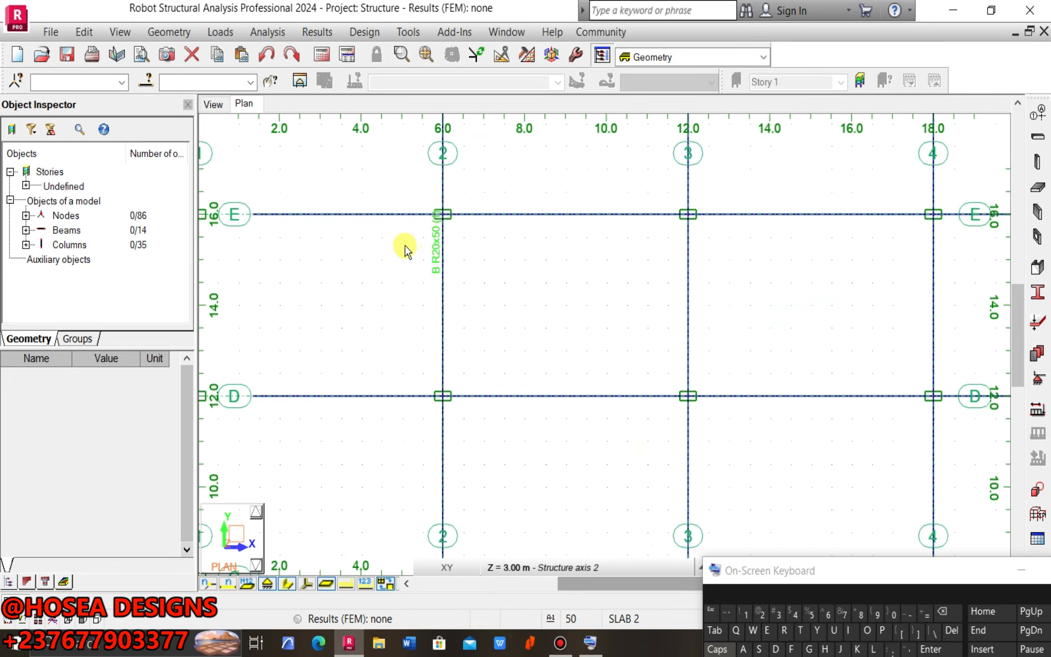
{"action": "scroll", "coordinate": [405, 249], "scroll_direction": "down", "scroll_amount": 2}
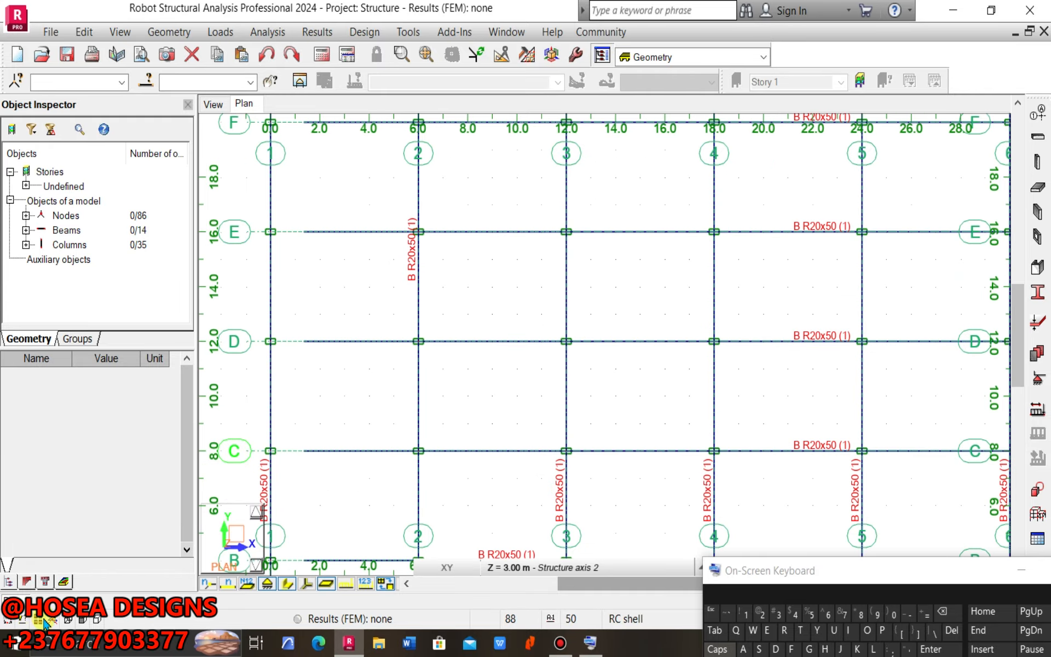
{"action": "scroll", "coordinate": [400, 326], "scroll_direction": "down", "scroll_amount": 1}
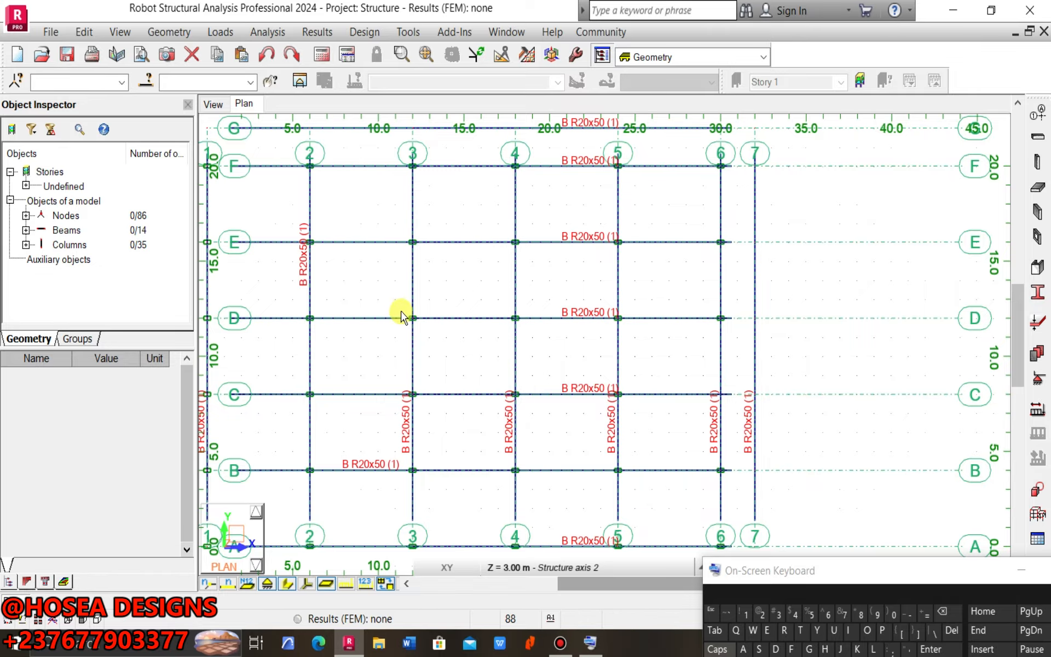
{"action": "scroll", "coordinate": [401, 316], "scroll_direction": "down", "scroll_amount": 1}
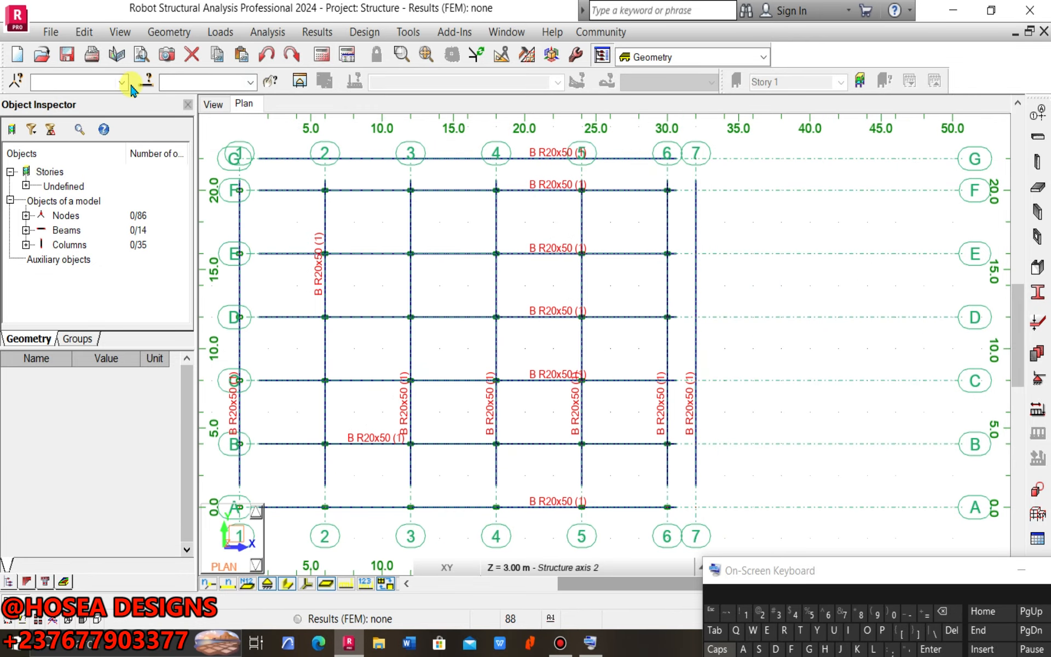
- Show the whole frame in the 3D view from an upper corner and review the beams and columns
{"action": "left_click", "coordinate": [214, 103]}
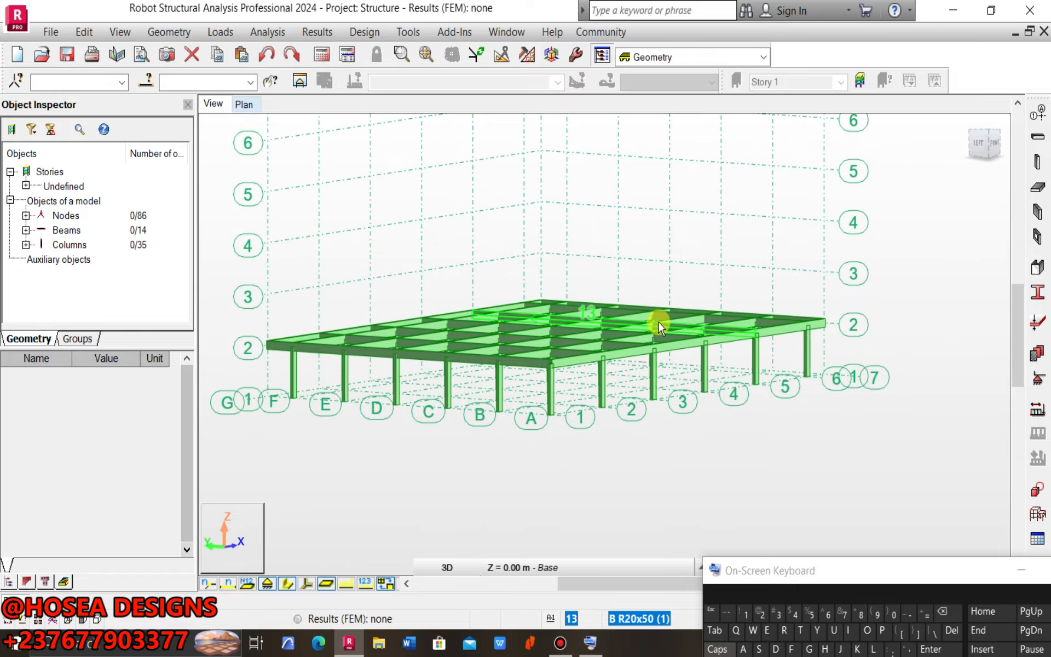
{"action": "left_click", "coordinate": [985, 134]}
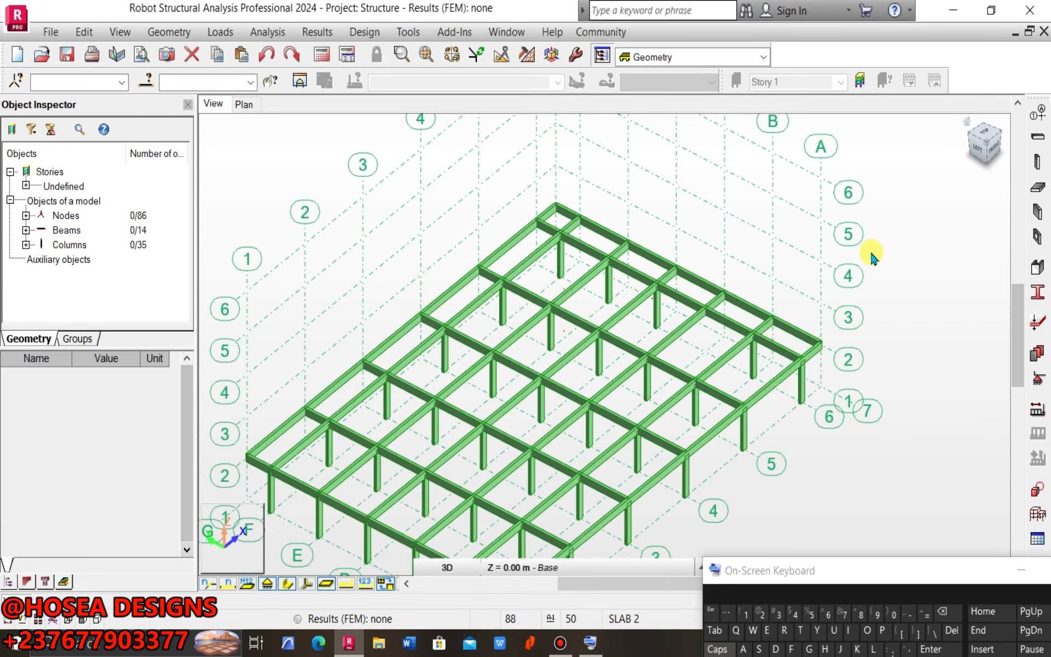
{"action": "scroll", "coordinate": [848, 205], "scroll_direction": "down", "scroll_amount": 2}
{"action": "scroll", "coordinate": [843, 215], "scroll_direction": "down", "scroll_amount": 1}
{"action": "middle_click_drag", "start_coordinate": [843, 215], "coordinate": [730, 247]}
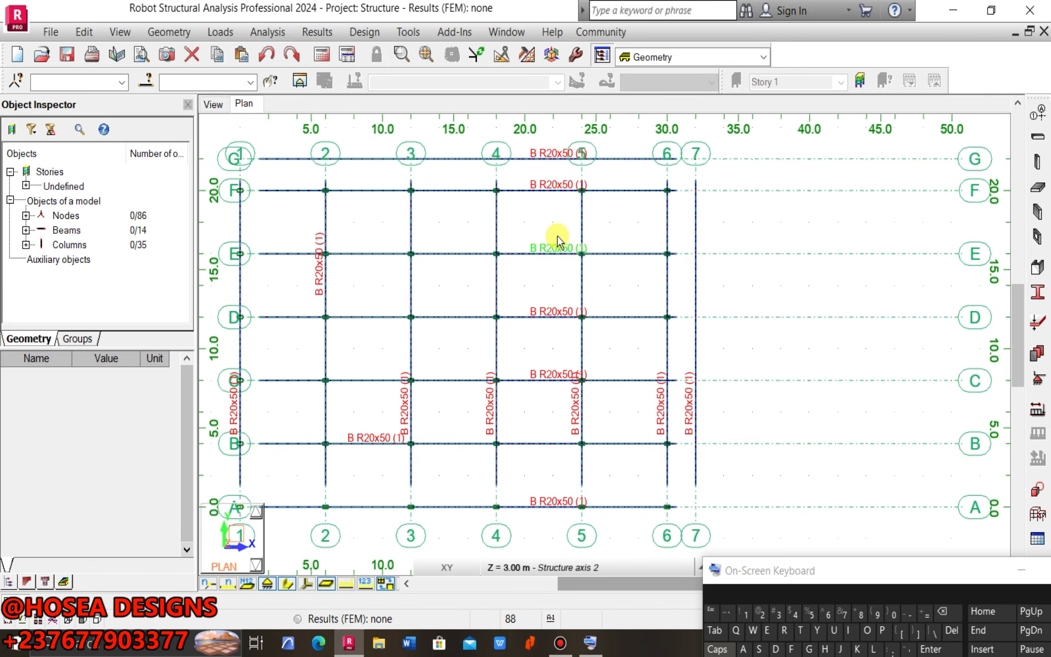
- Return to the plan view at Z = 3.00 m and start a floor definition with the SLAB 2 thickness
{"action": "middle_click_drag", "start_coordinate": [560, 331], "coordinate": [612, 326]}
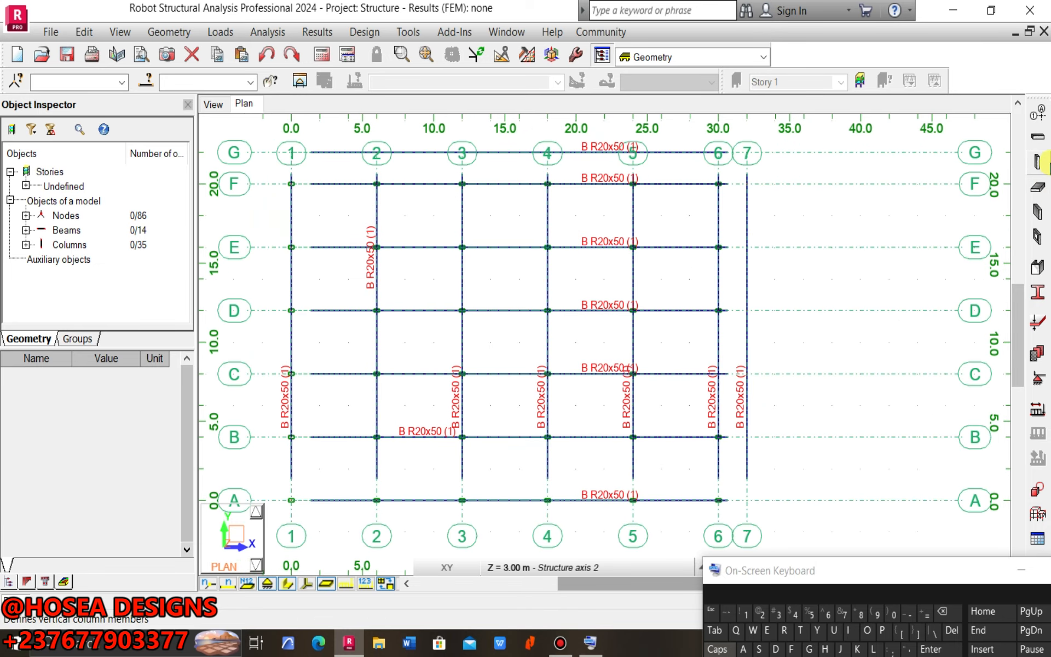
{"action": "left_click", "coordinate": [1038, 187]}
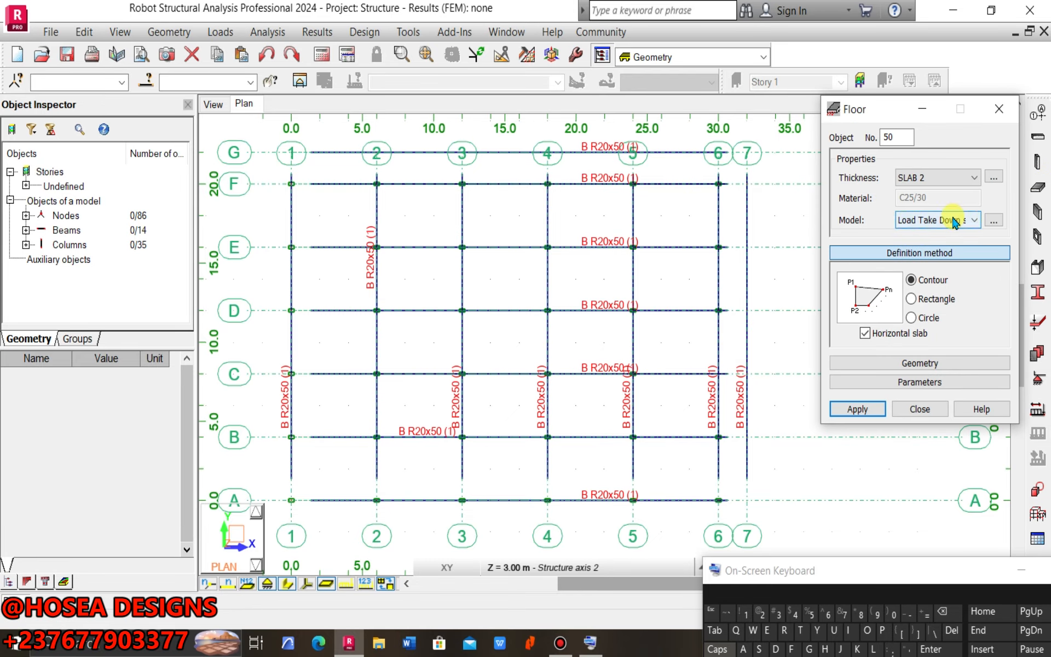
{"action": "left_click", "coordinate": [942, 178]}
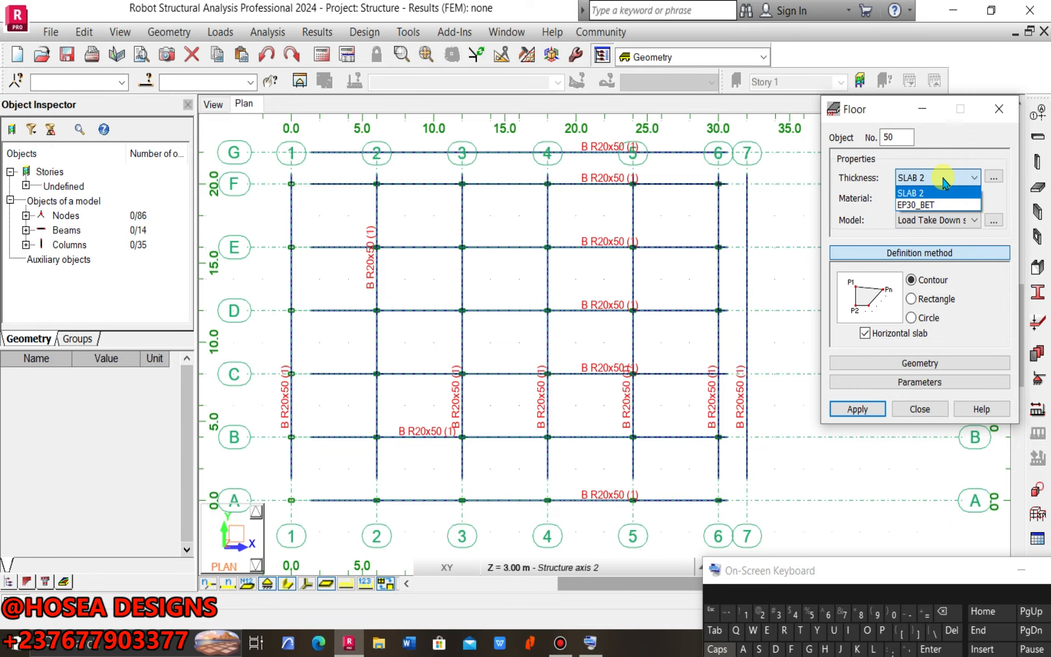
{"action": "left_click", "coordinate": [941, 192]}
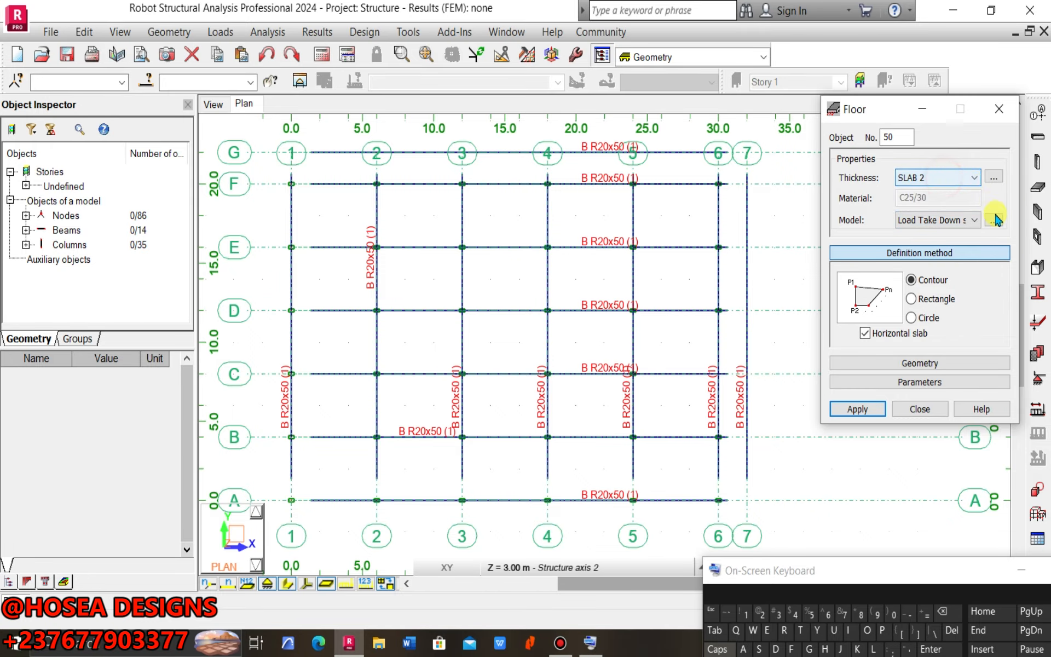
- Start a new homogeneous floor thickness based on SLAB 2 and label it TUTO 1 SLAB
{"action": "left_click", "coordinate": [988, 178]}
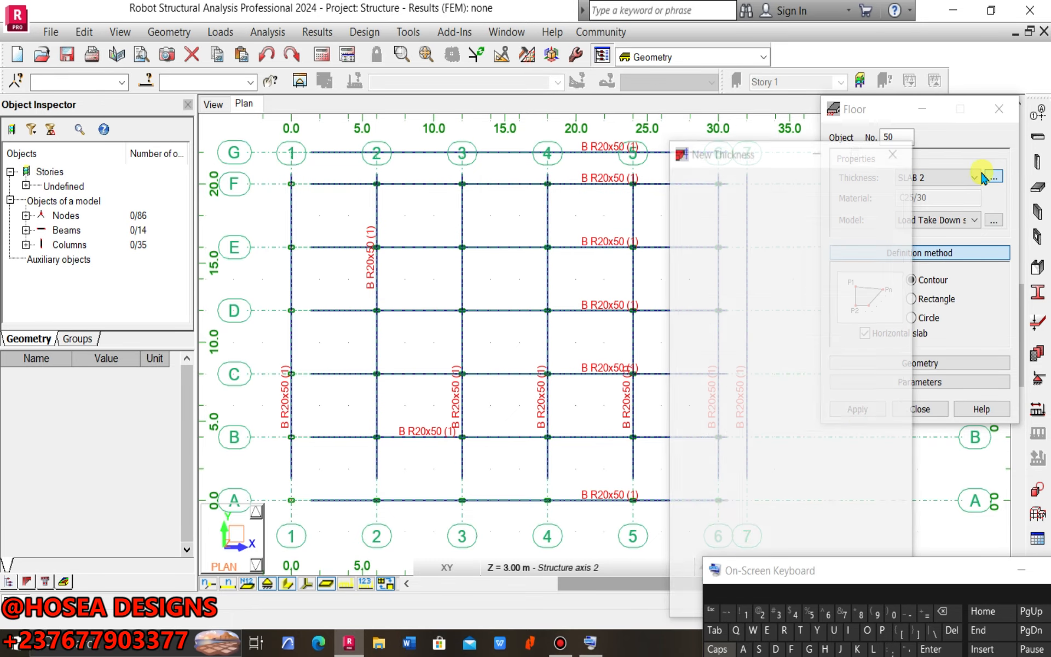
{"action": "left_click_drag", "start_coordinate": [765, 327], "coordinate": [706, 324]}
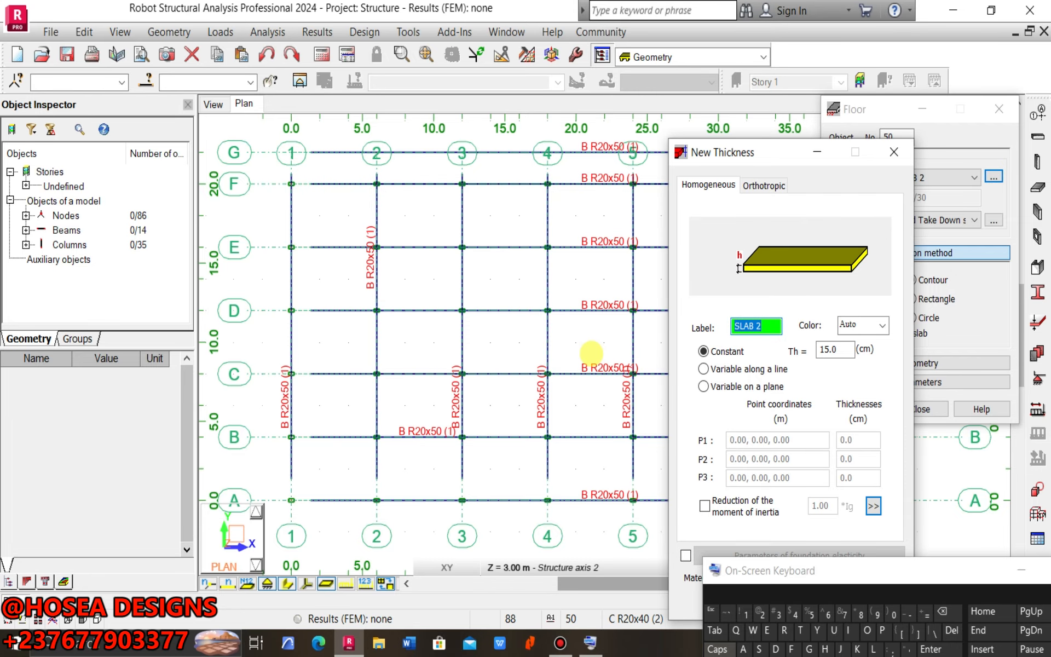
{"action": "type", "text": "T"}
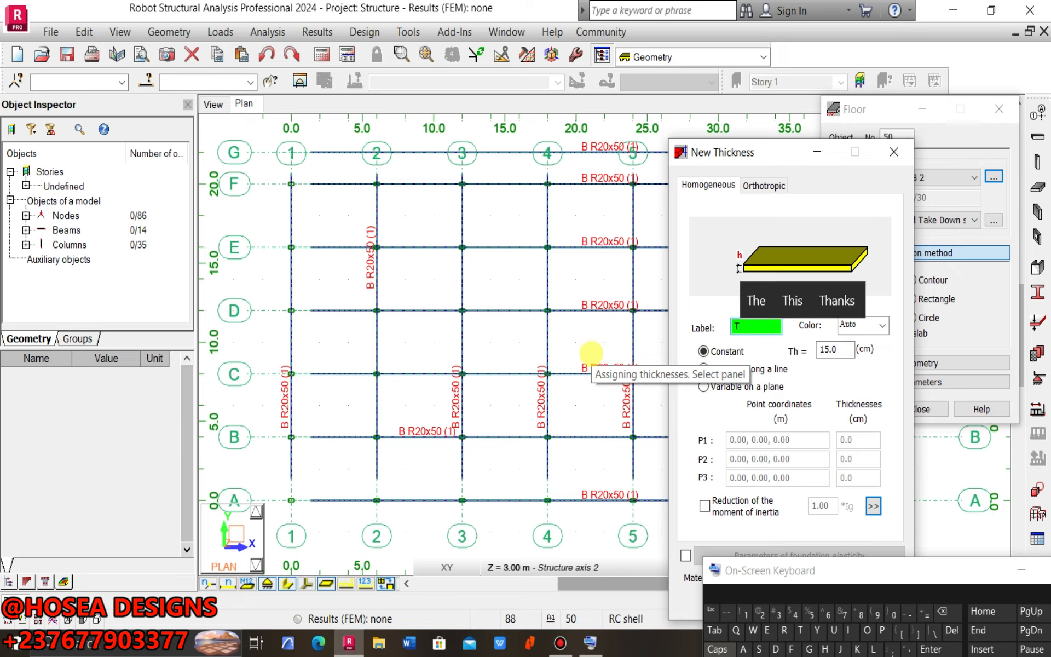
{"action": "type", "text": "U"}
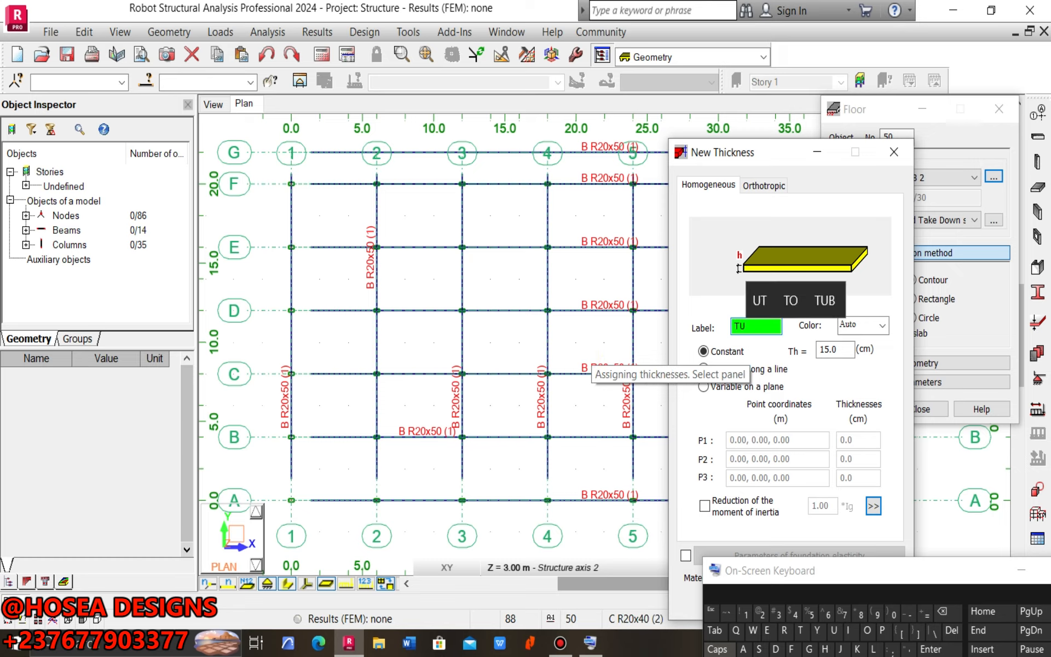
{"action": "type", "text": "TO"}
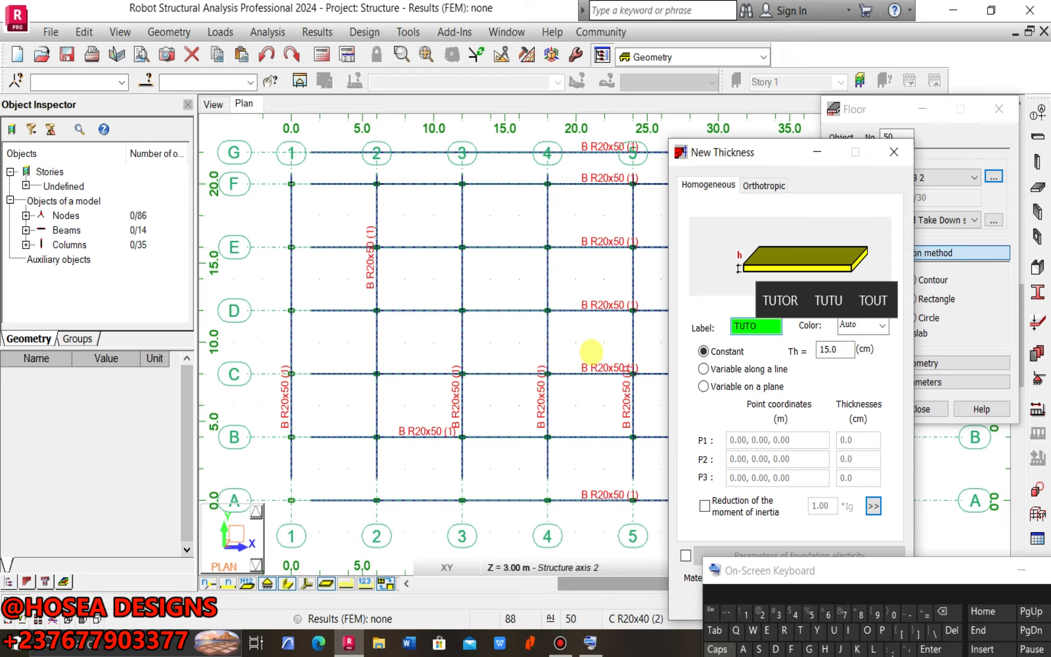
{"action": "type", "text": " 1 SL"}
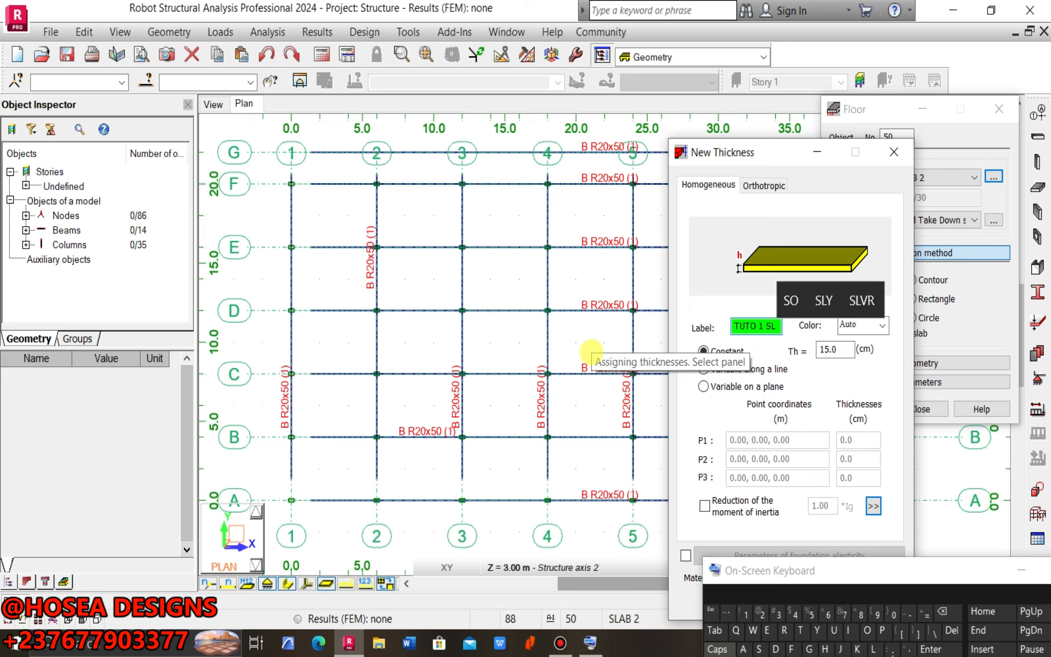
{"action": "type", "text": "AB"}
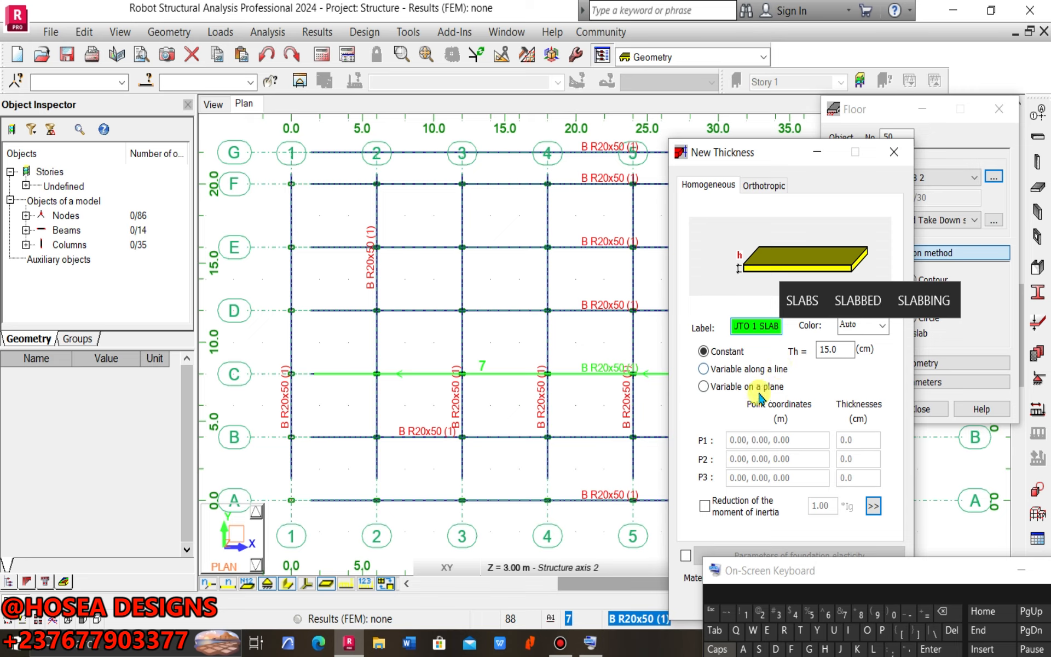
- Keep the TUTO 1 SLAB thickness type constant and set its thickness to 25 cm
{"action": "left_click", "coordinate": [780, 370]}
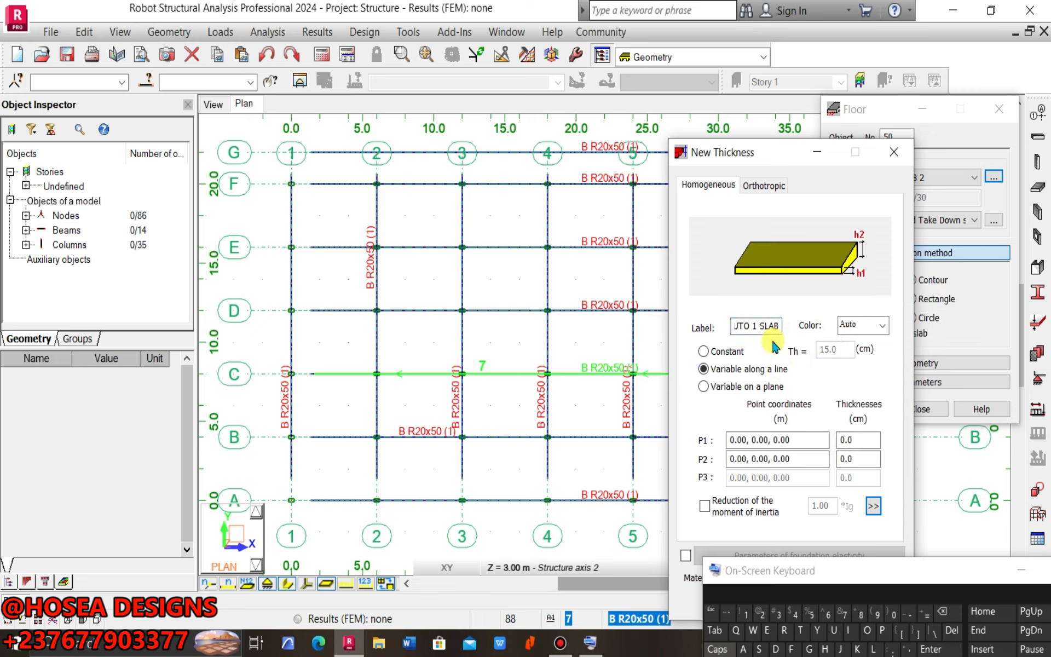
{"action": "left_click", "coordinate": [704, 351]}
{"action": "left_click", "coordinate": [702, 370]}
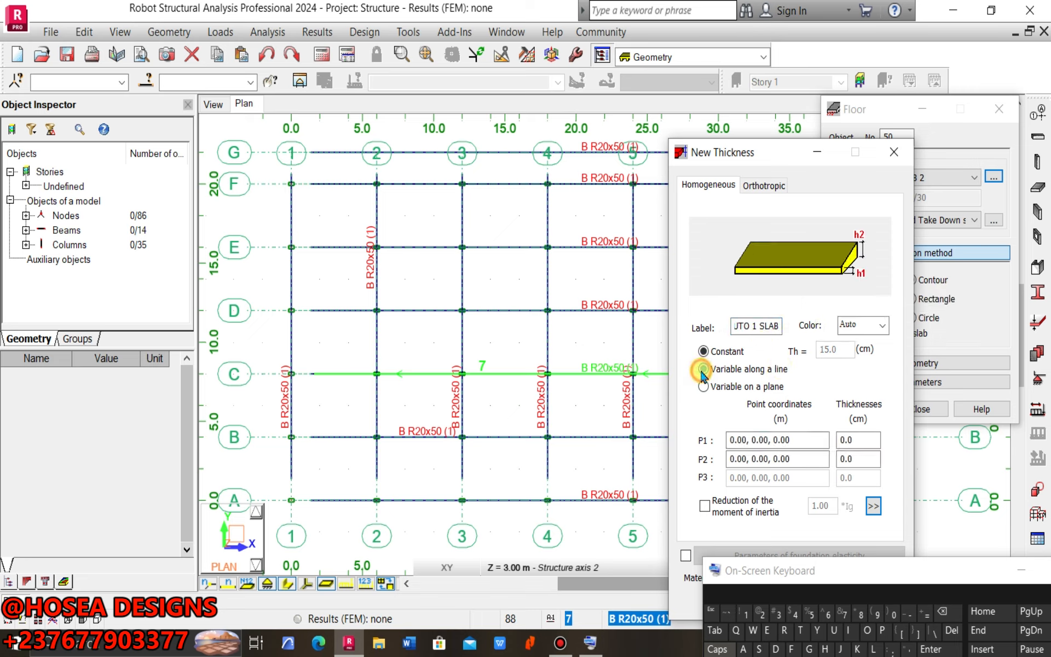
{"action": "left_click", "coordinate": [704, 348]}
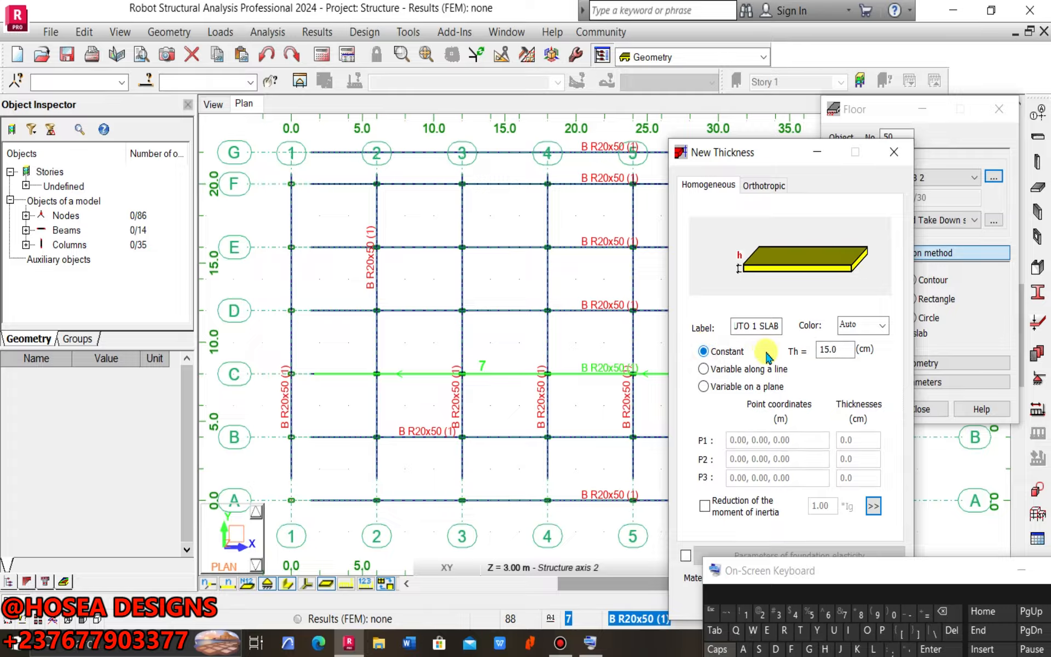
{"action": "left_click", "coordinate": [828, 349]}
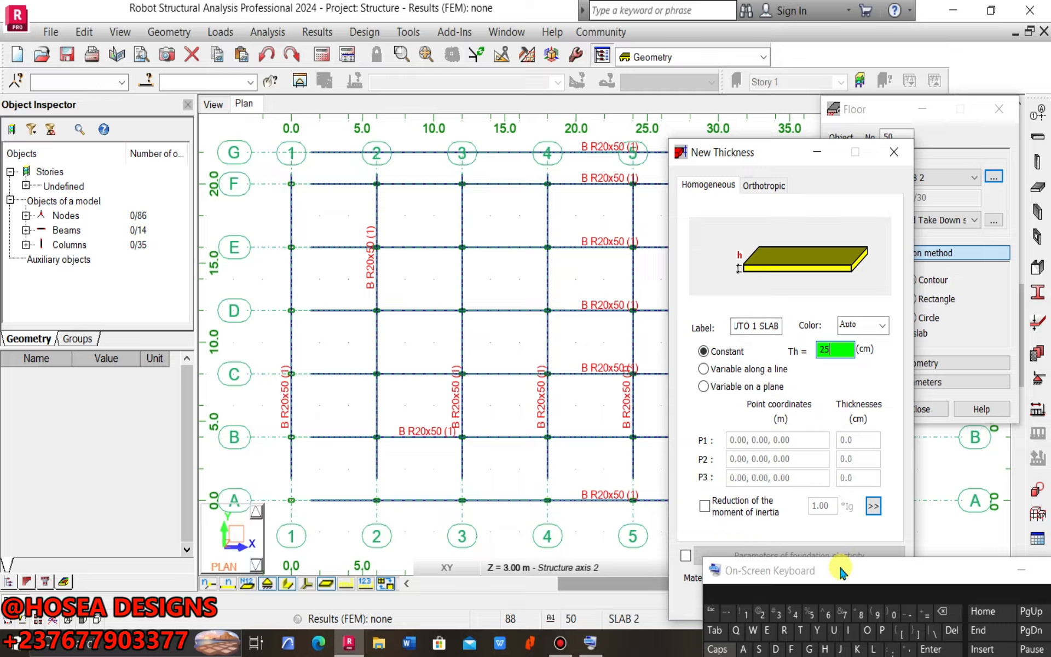
- Add the constant 25 cm TUTO 1 SLAB thickness in C25/30 to the available floor thicknesses
{"action": "left_click_drag", "start_coordinate": [840, 570], "coordinate": [841, 619]}
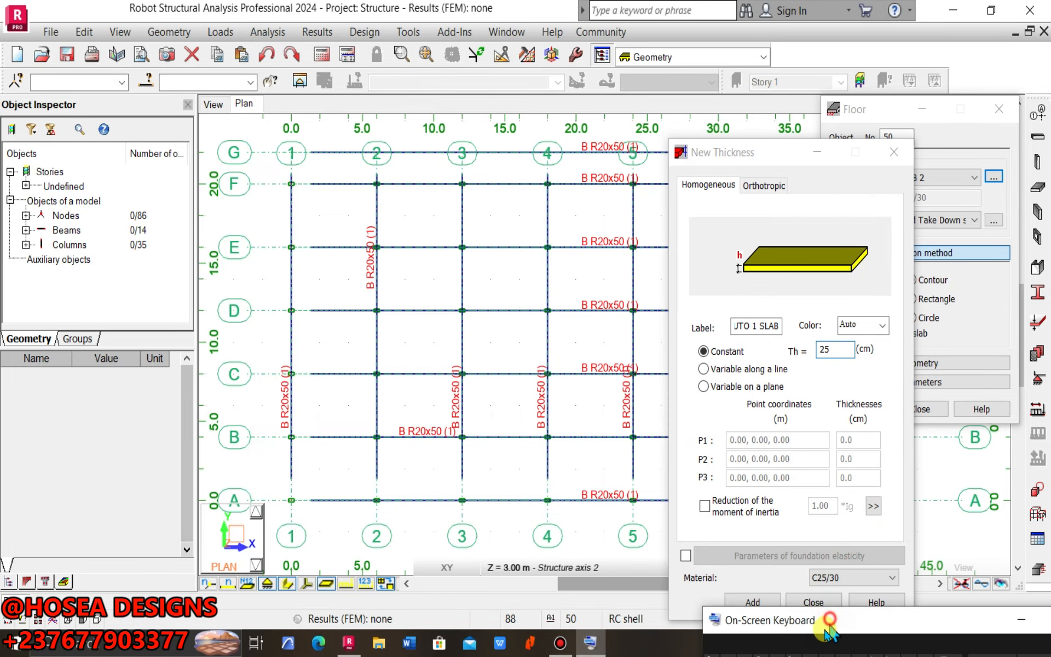
{"action": "left_click", "coordinate": [755, 603]}
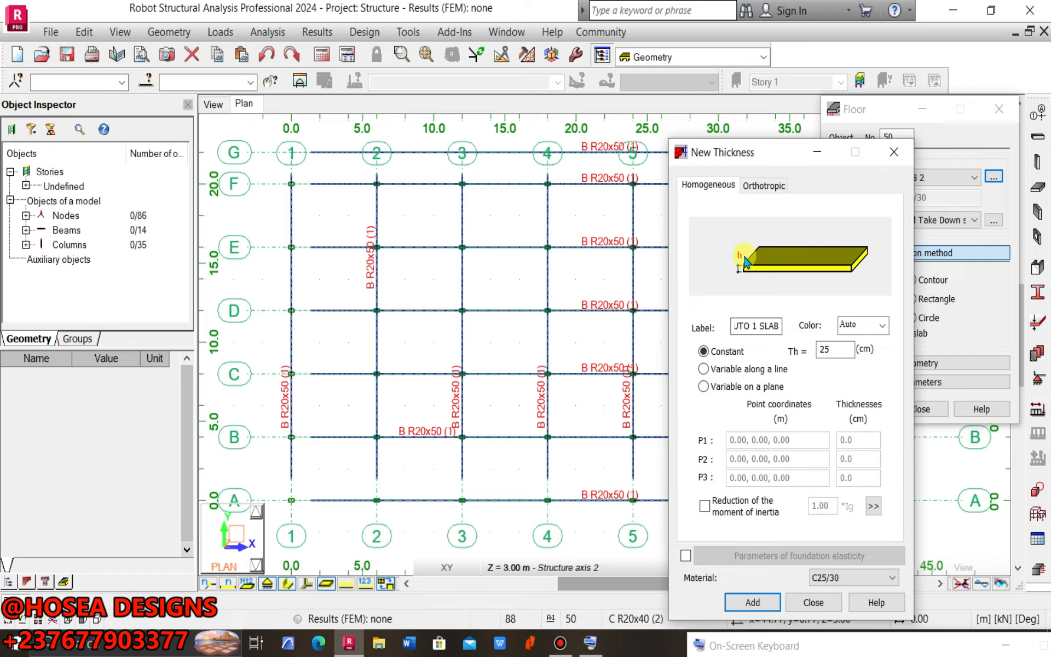
- Examine the orthotropic thickness options, including the orthotropy direction and the ribbed, grillage, corrugated plate and reduced-stiffness types, and return to the homogeneous definition
{"action": "left_click", "coordinate": [764, 185]}
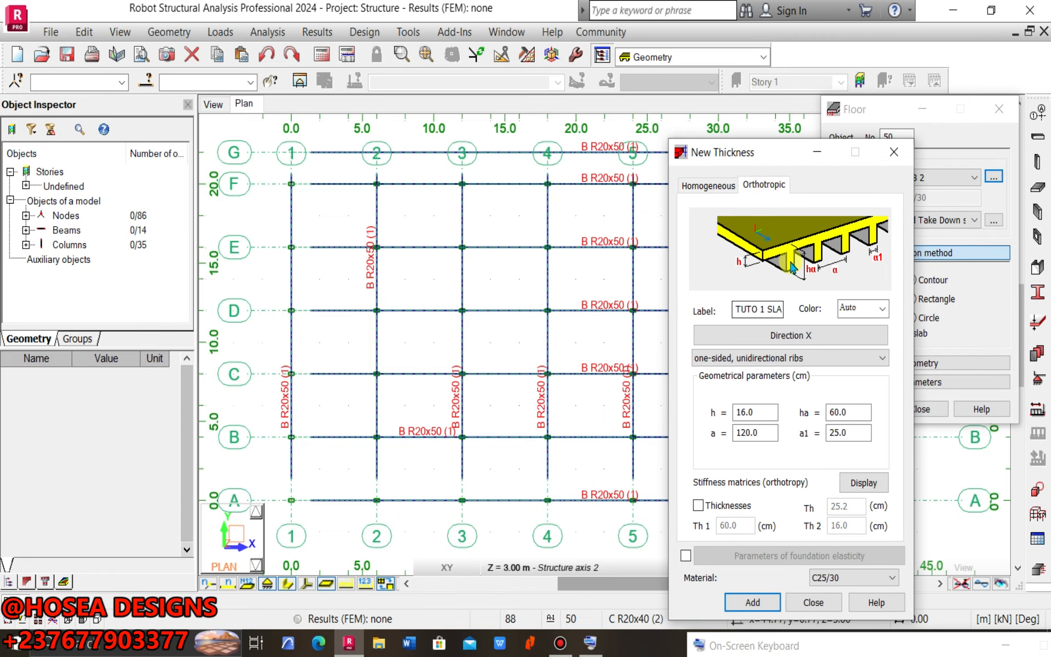
{"action": "left_click", "coordinate": [823, 227]}
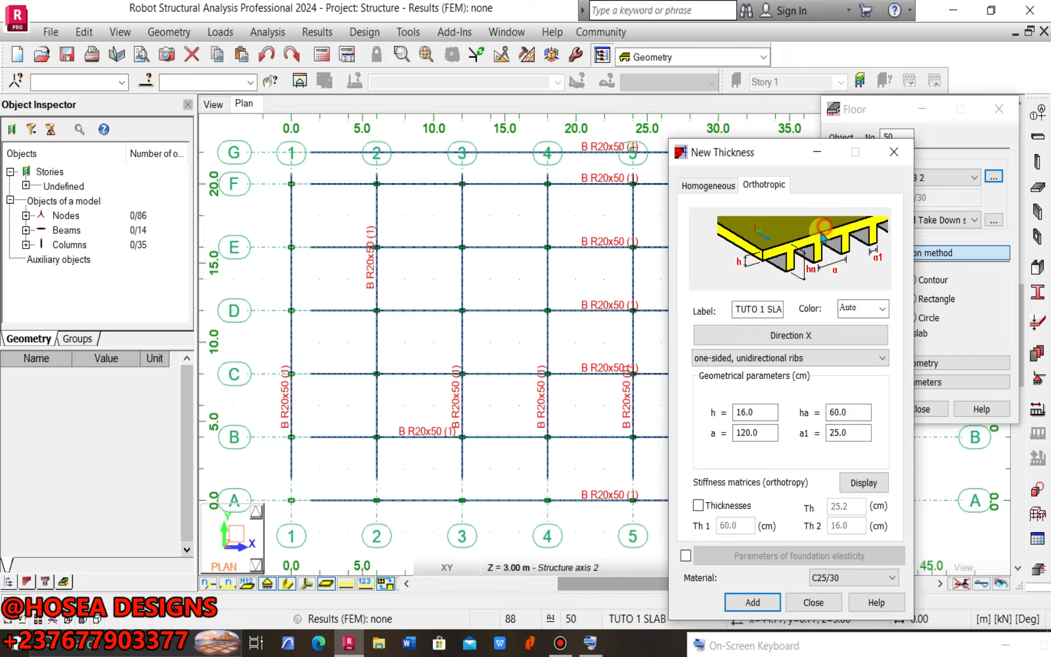
{"action": "left_click", "coordinate": [787, 342]}
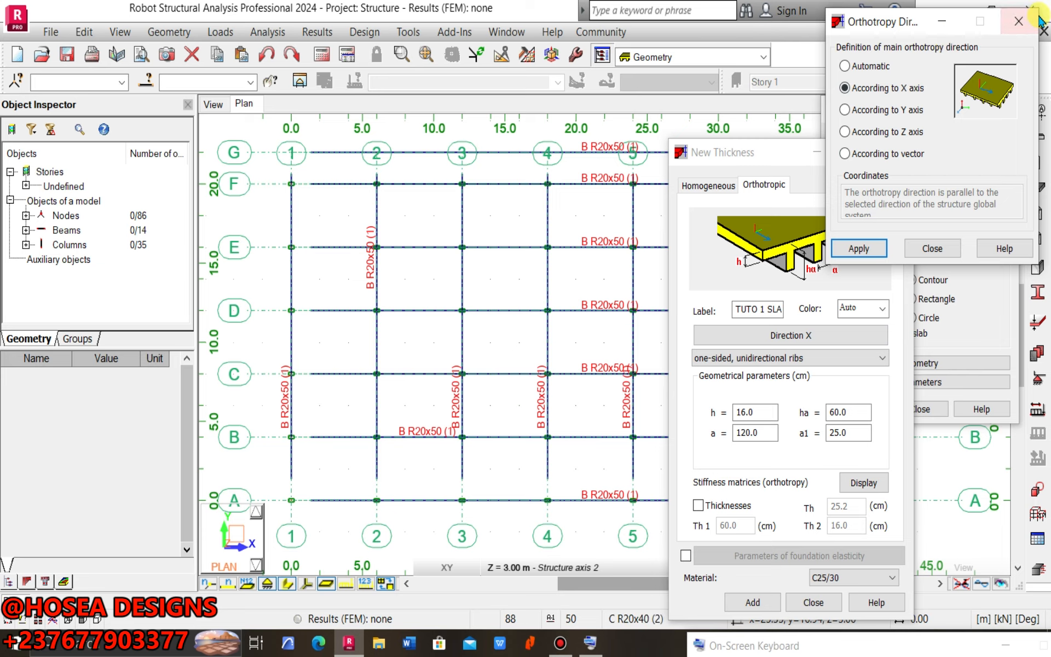
{"action": "left_click", "coordinate": [1018, 23]}
{"action": "left_click", "coordinate": [729, 358]}
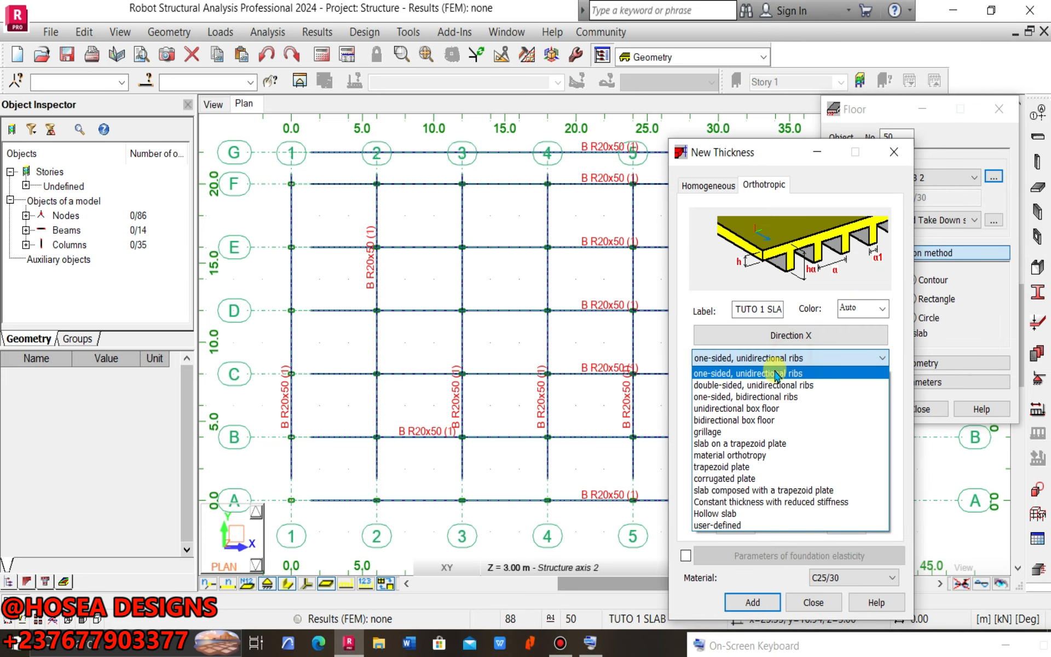
{"action": "left_click", "coordinate": [744, 396]}
{"action": "left_click", "coordinate": [832, 358]}
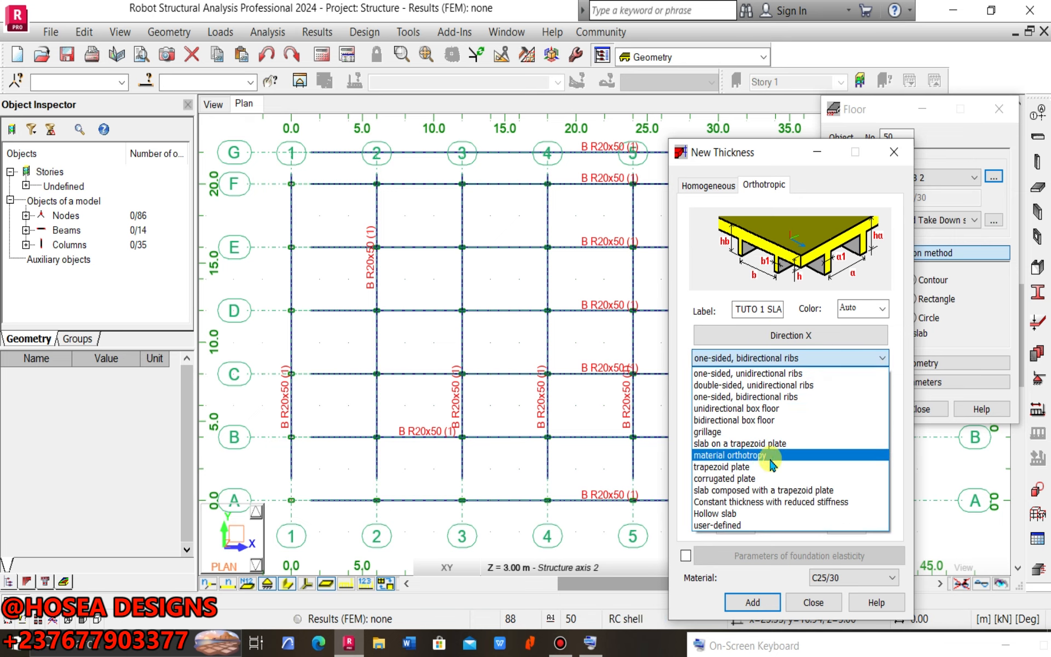
{"action": "left_click", "coordinate": [711, 430]}
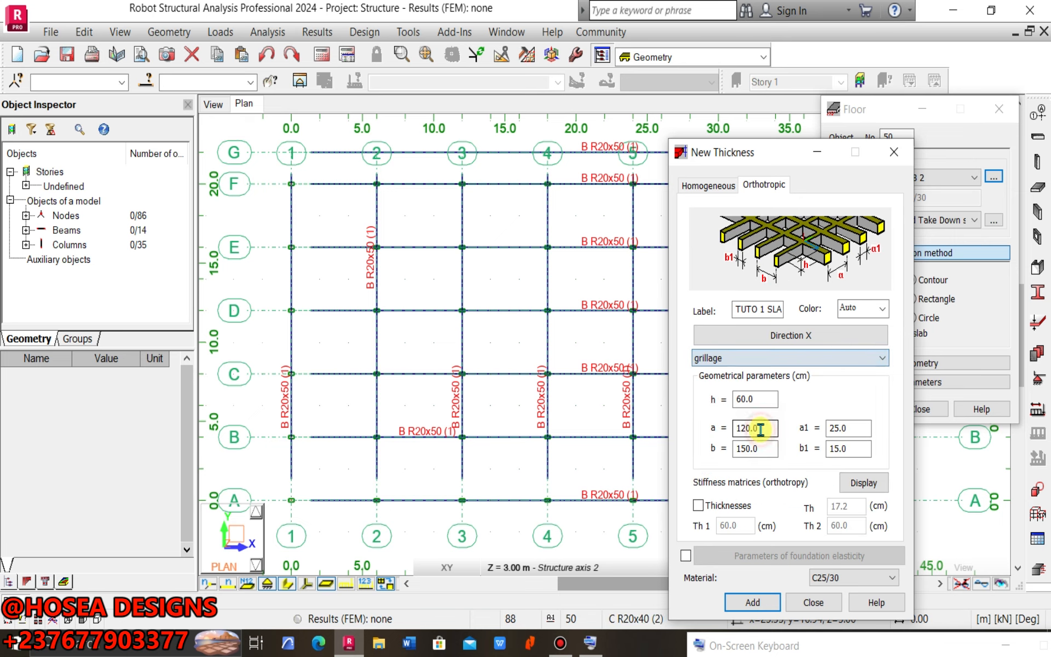
{"action": "left_click", "coordinate": [829, 353]}
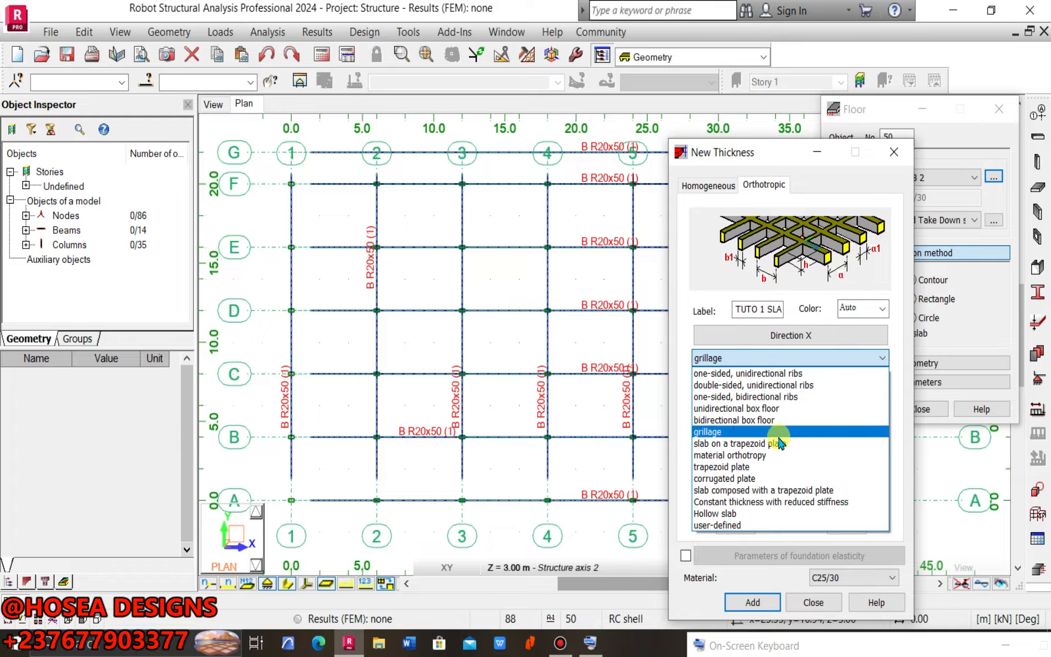
{"action": "left_click", "coordinate": [736, 471]}
{"action": "left_click", "coordinate": [882, 357]}
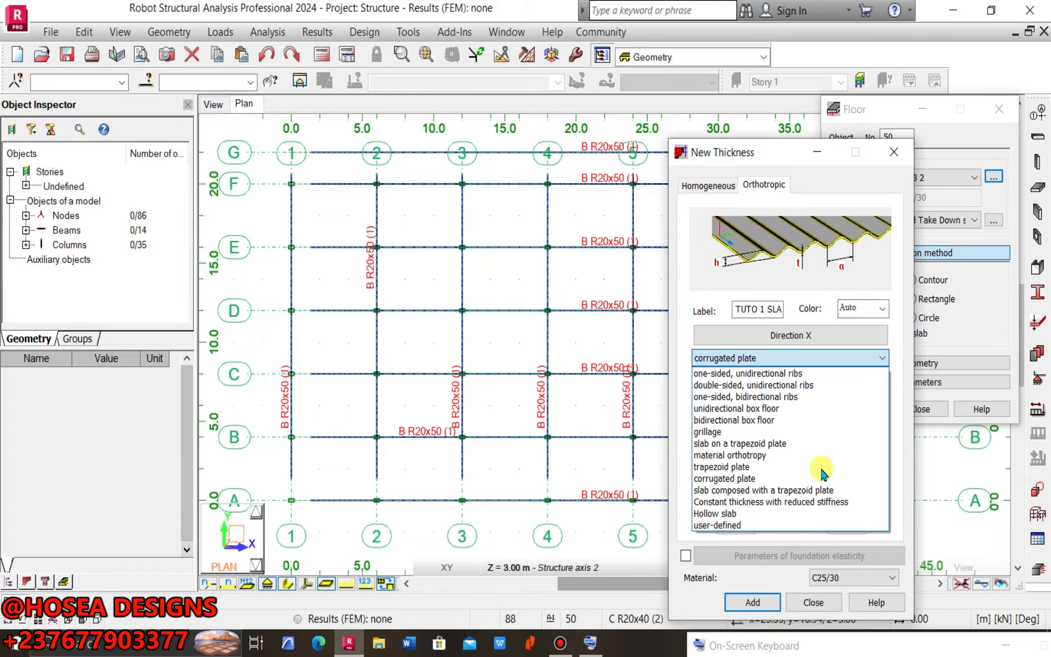
{"action": "left_click", "coordinate": [773, 496]}
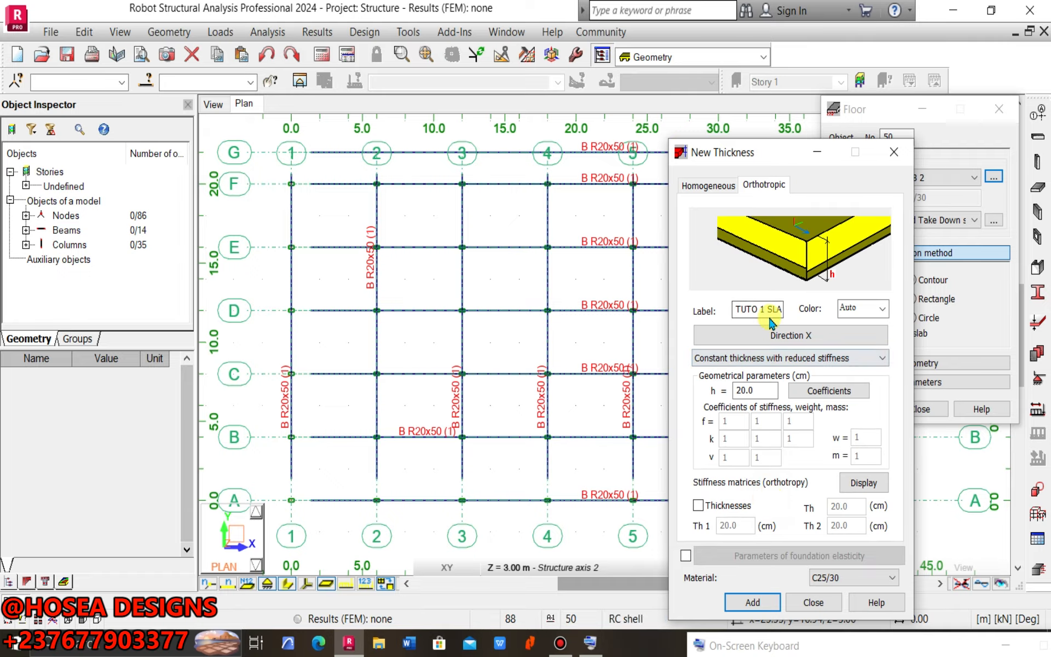
{"action": "left_click", "coordinate": [704, 191]}
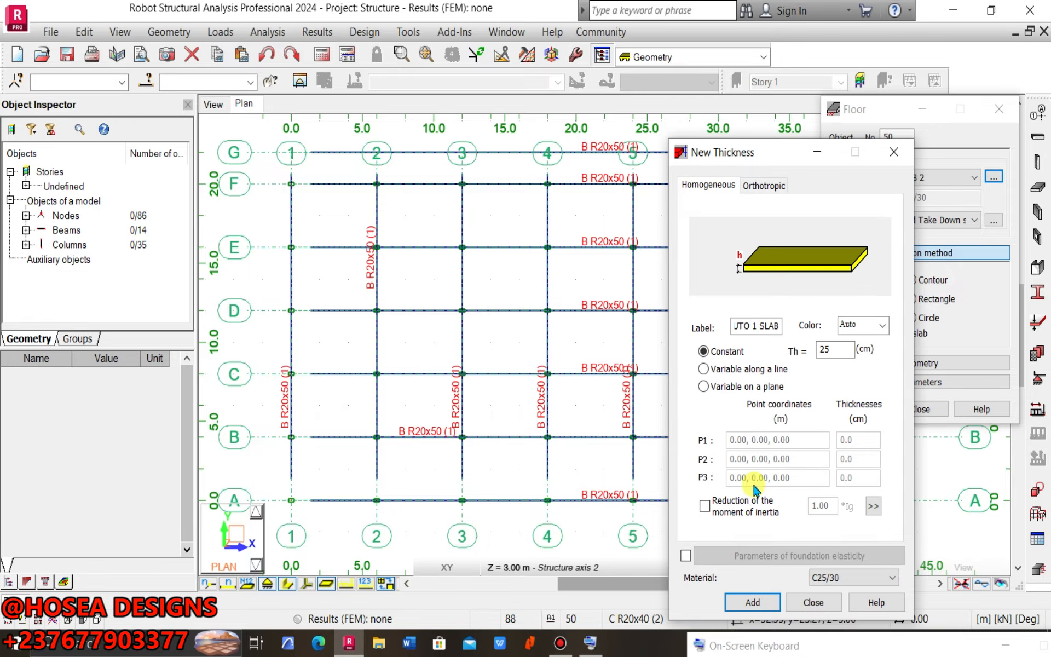
- Close the thickness definition and assign the TUTO 1 SLAB thickness to the new floor
{"action": "left_click", "coordinate": [811, 601]}
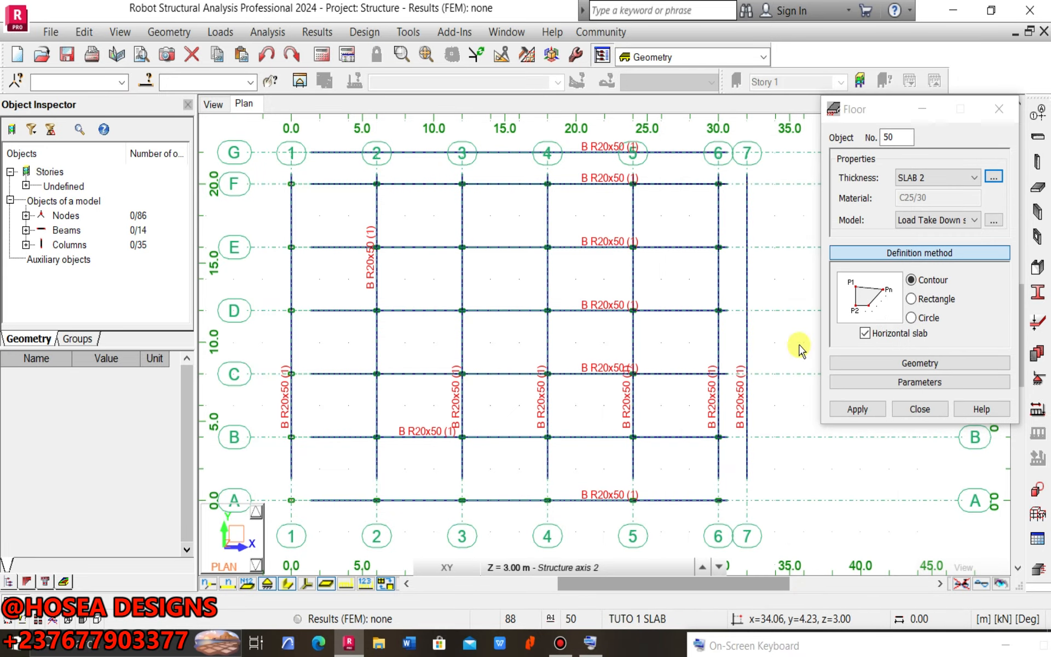
{"action": "left_click", "coordinate": [966, 177]}
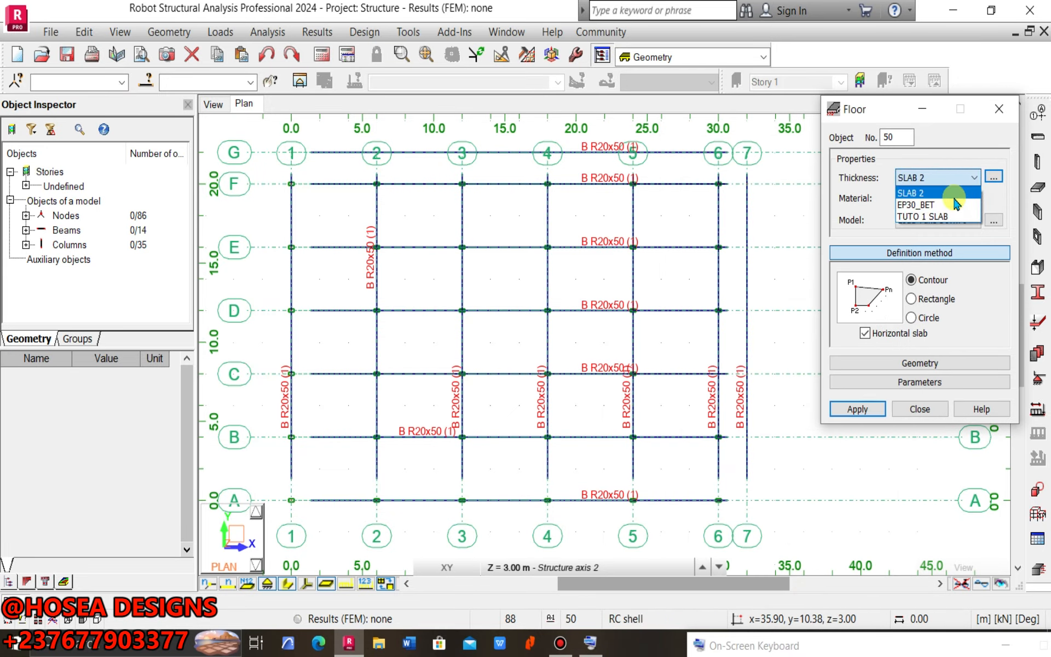
{"action": "left_click", "coordinate": [907, 218]}
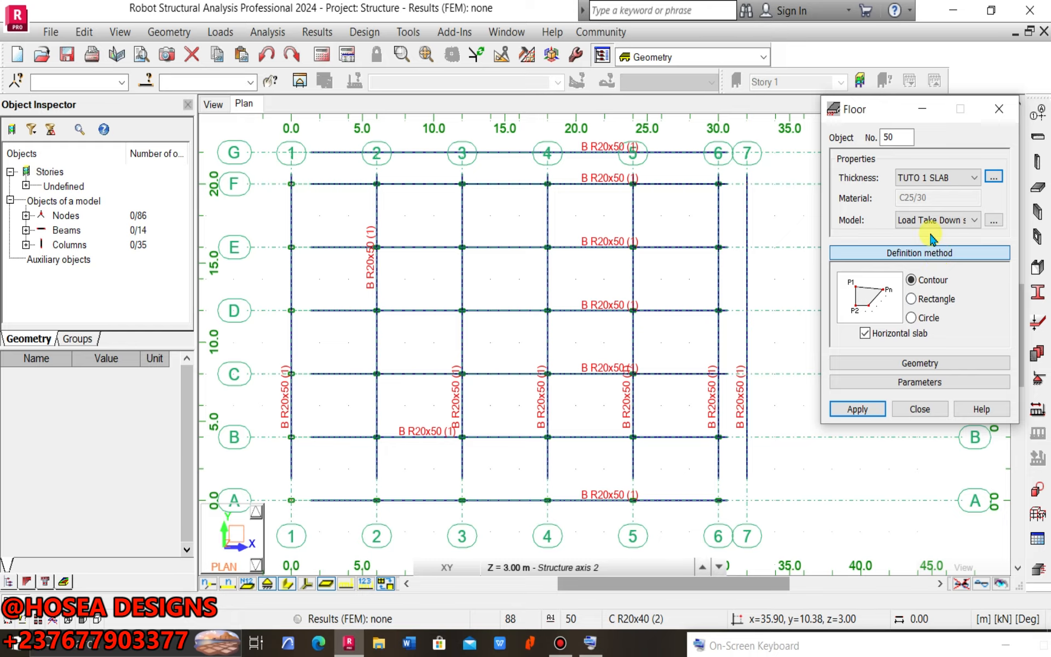
- Try to define the floor with the rectangle method, picking corners from grid intersection G-1 to A-1
{"action": "middle_click_drag", "start_coordinate": [542, 322], "coordinate": [533, 325]}
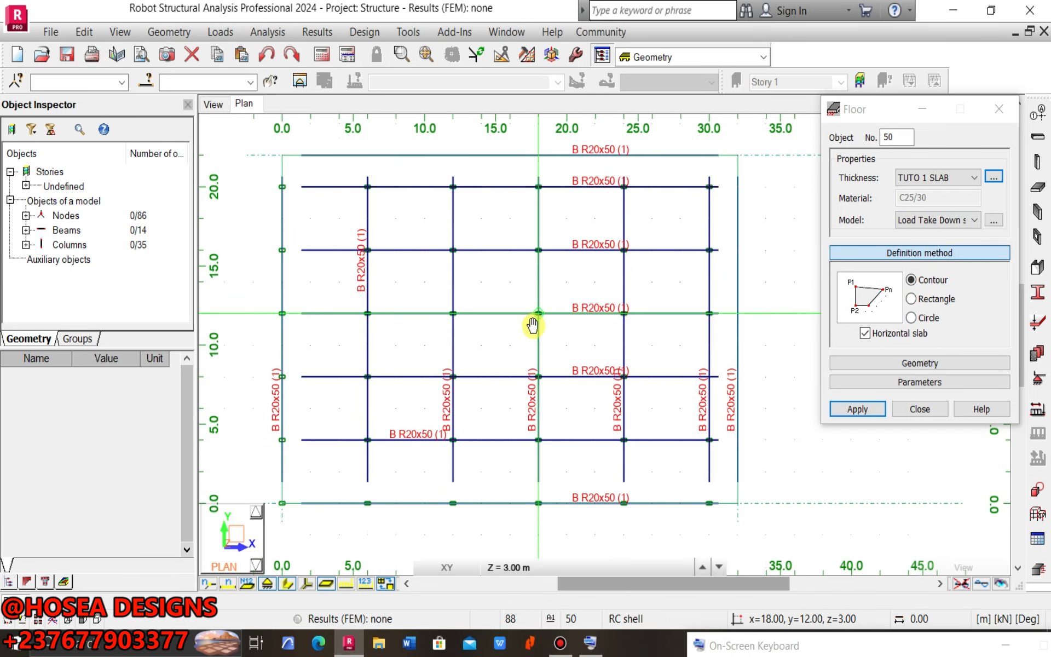
{"action": "scroll", "coordinate": [533, 326], "scroll_direction": "down", "scroll_amount": 2}
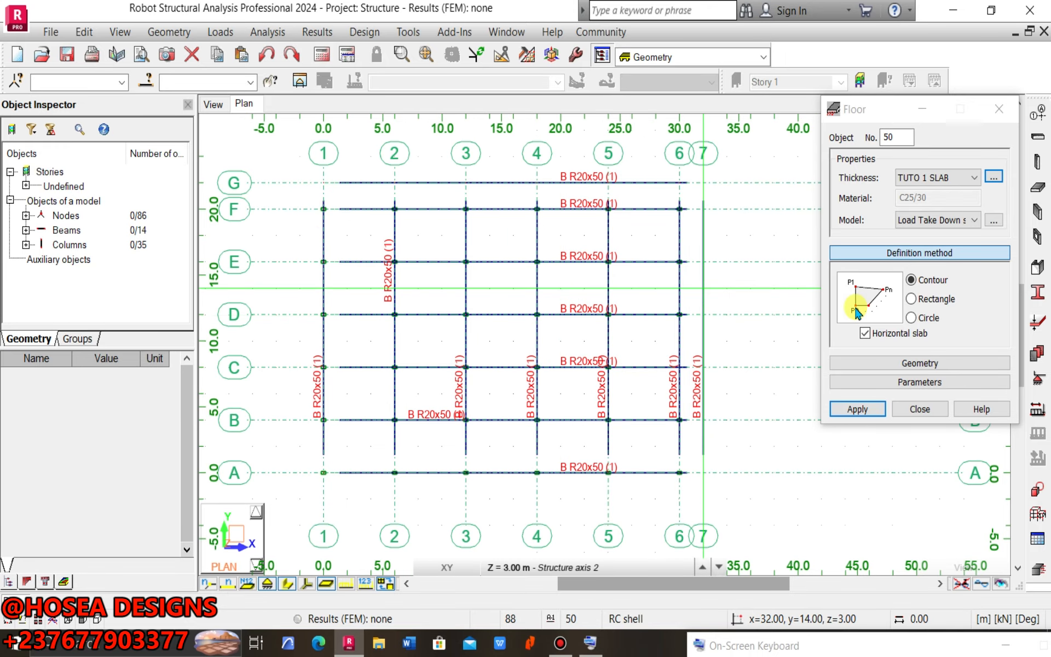
{"action": "left_click", "coordinate": [912, 299]}
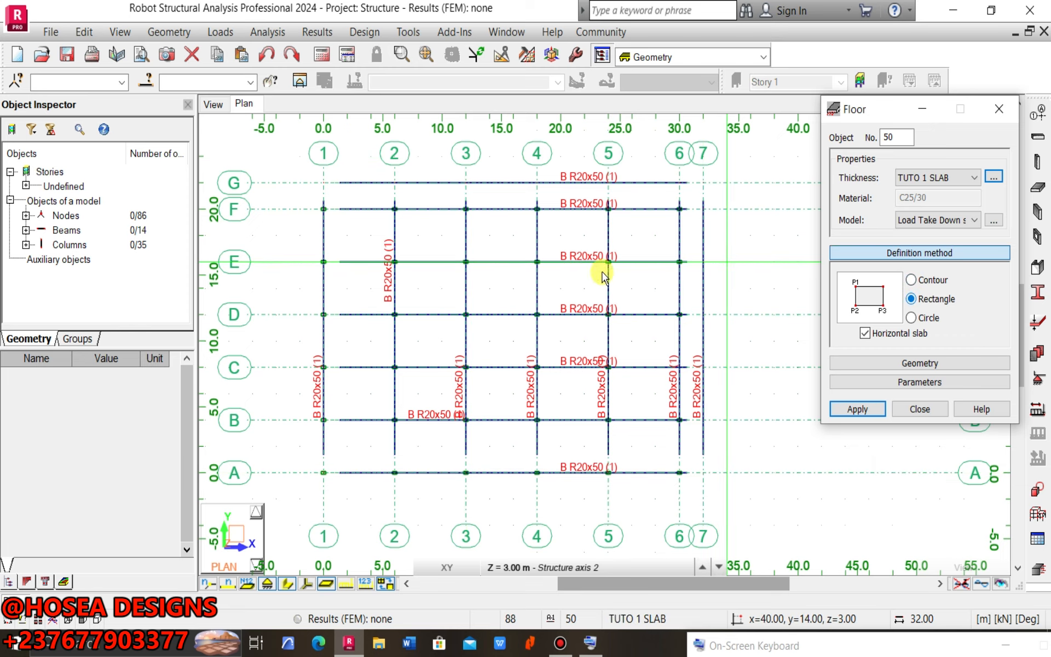
{"action": "left_click", "coordinate": [323, 182]}
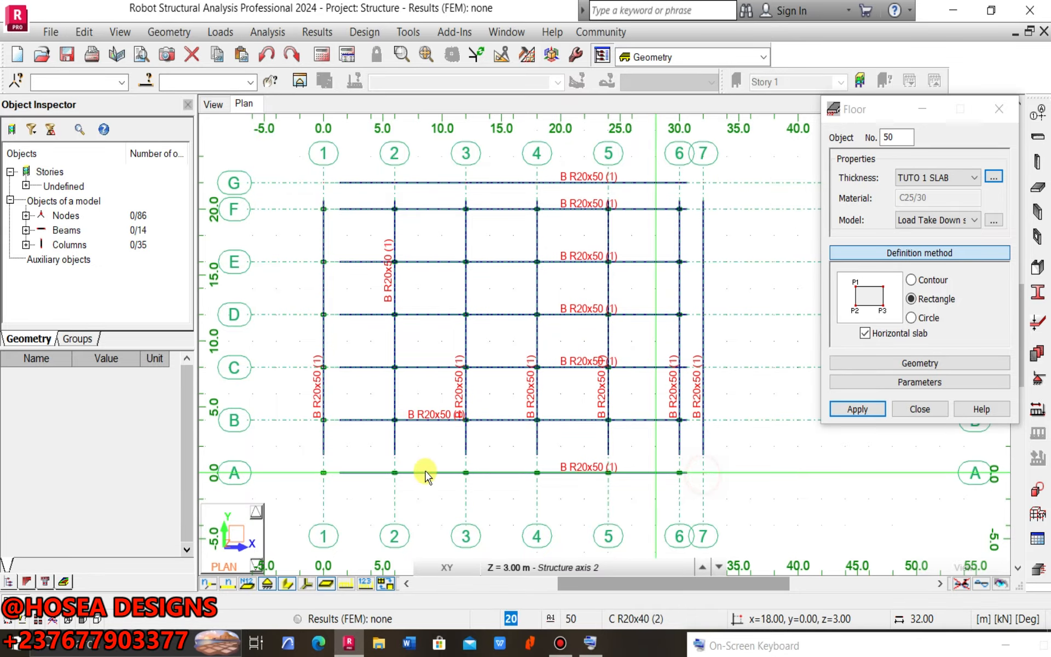
{"action": "left_click", "coordinate": [320, 472]}
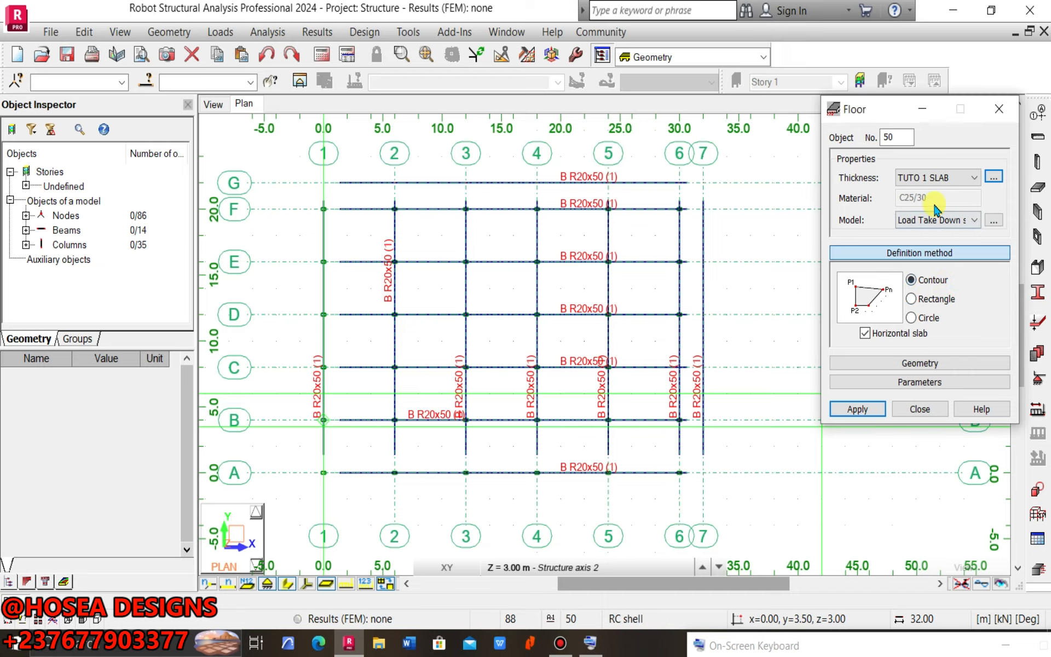
- Review the floor's calculation models and keep Load Take Down slab (two-way)
{"action": "left_click", "coordinate": [915, 222]}
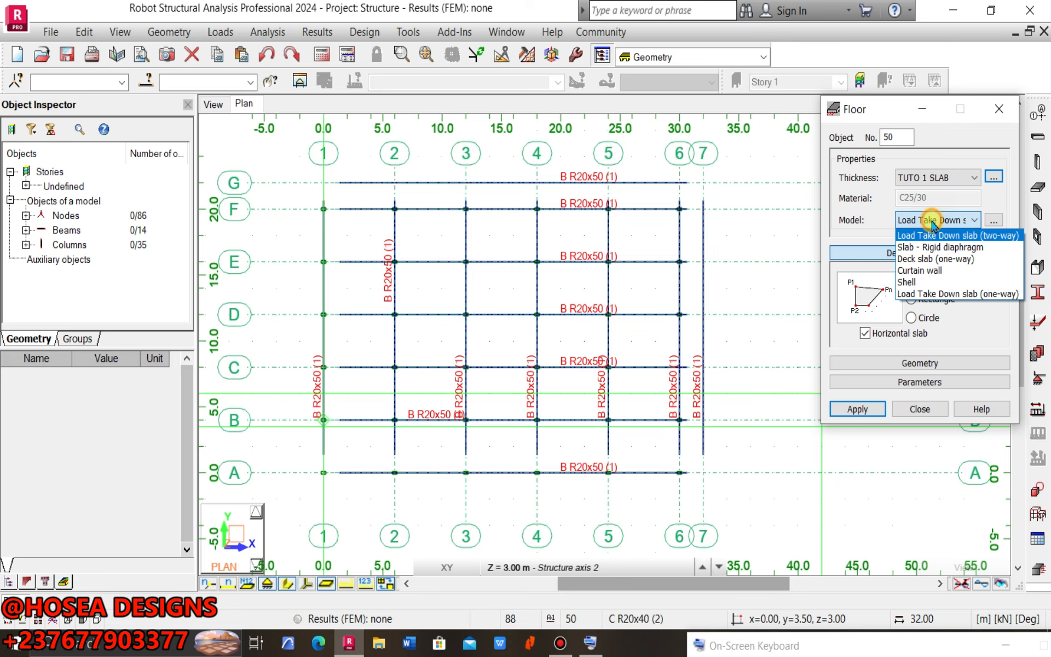
{"action": "left_click", "coordinate": [903, 234]}
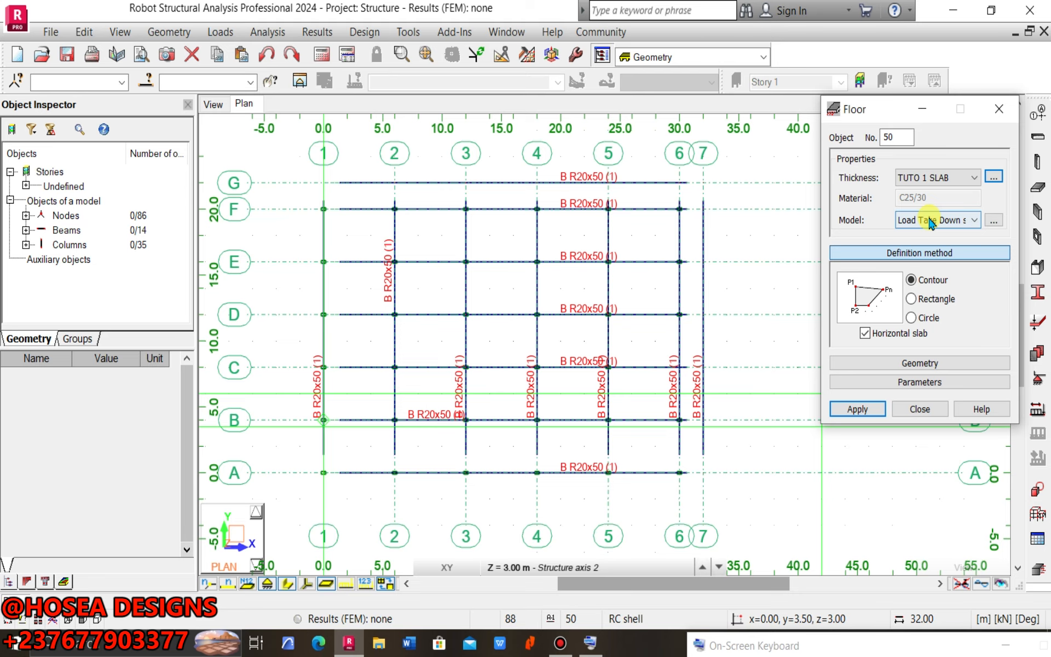
{"action": "left_click", "coordinate": [932, 221]}
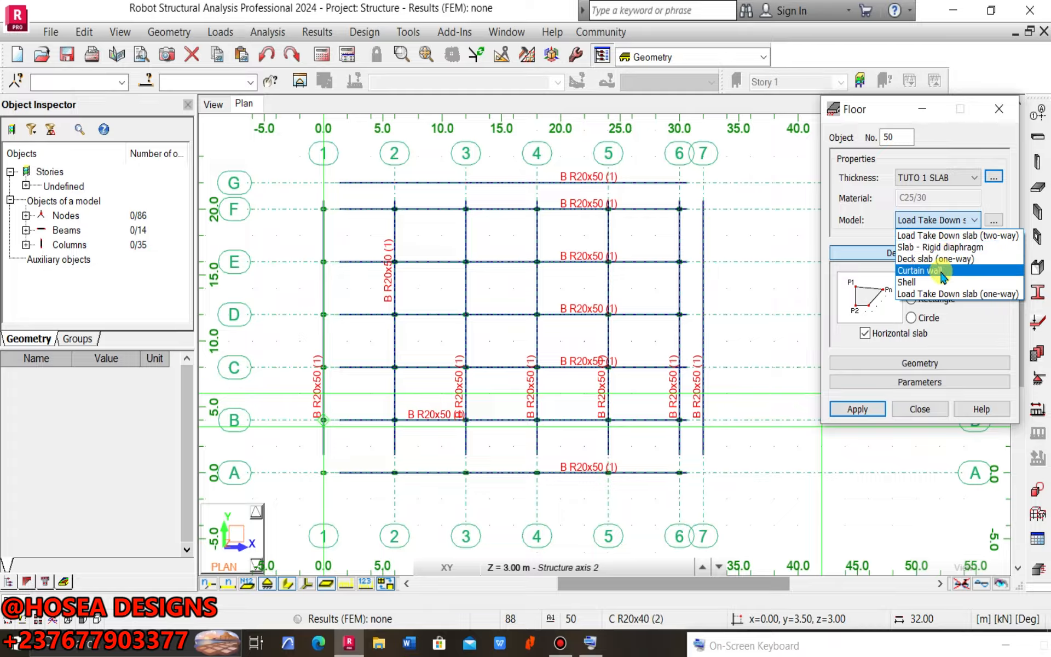
{"action": "left_click", "coordinate": [953, 236]}
{"action": "left_click", "coordinate": [952, 220]}
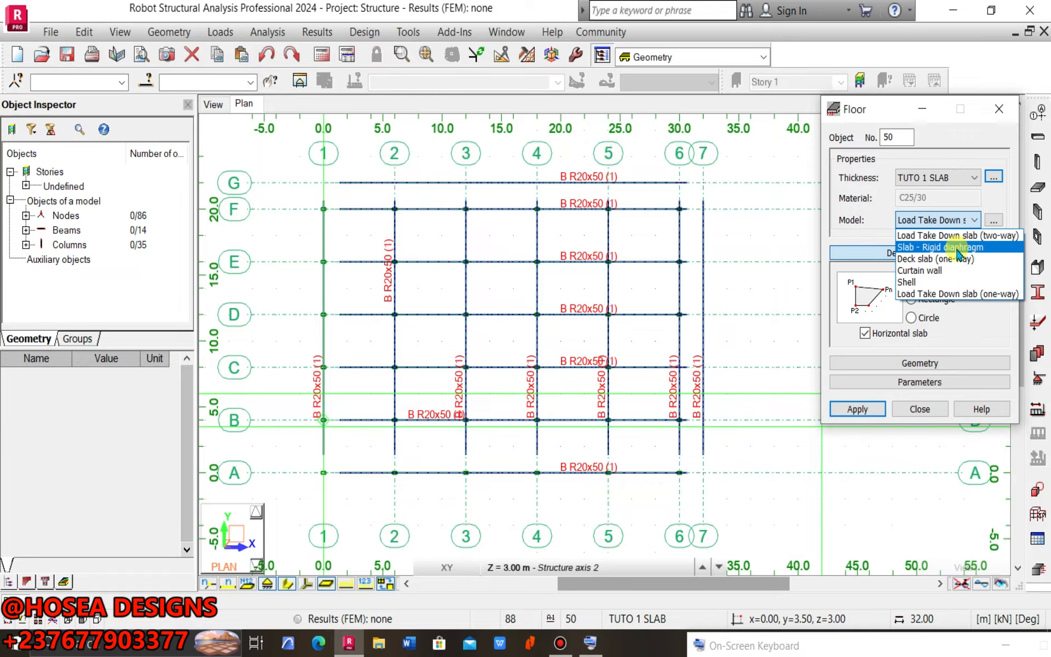
{"action": "left_click", "coordinate": [957, 218]}
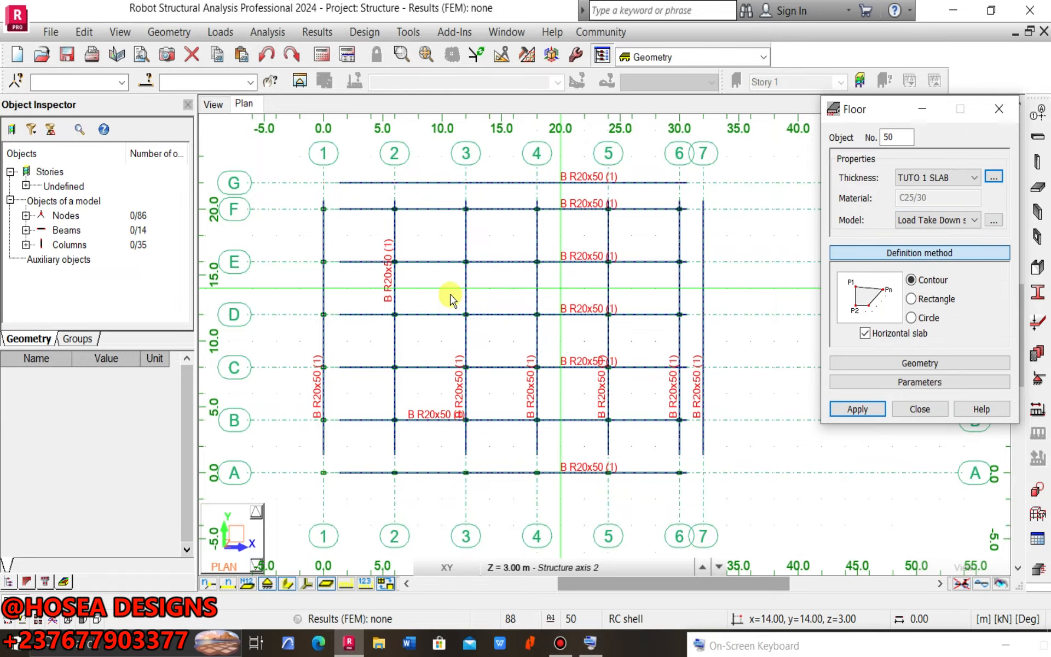
- Try to outline the floor by contour at Z = 3.00 m through grid intersections G-1, G-7, A-7 and A-1
{"action": "left_click", "coordinate": [323, 182]}
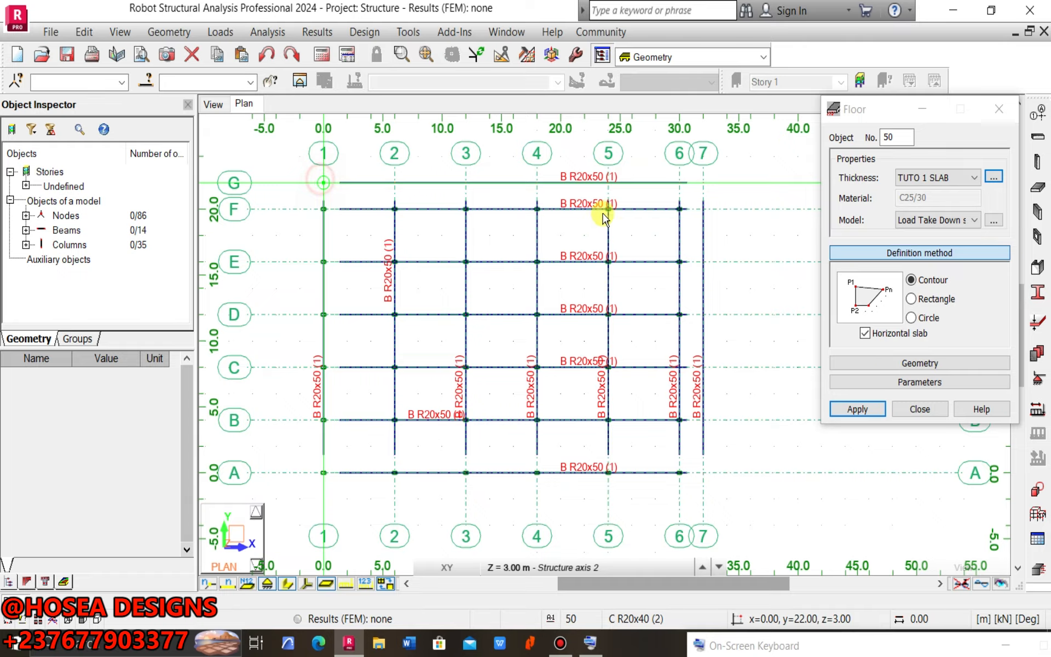
{"action": "left_click", "coordinate": [703, 182]}
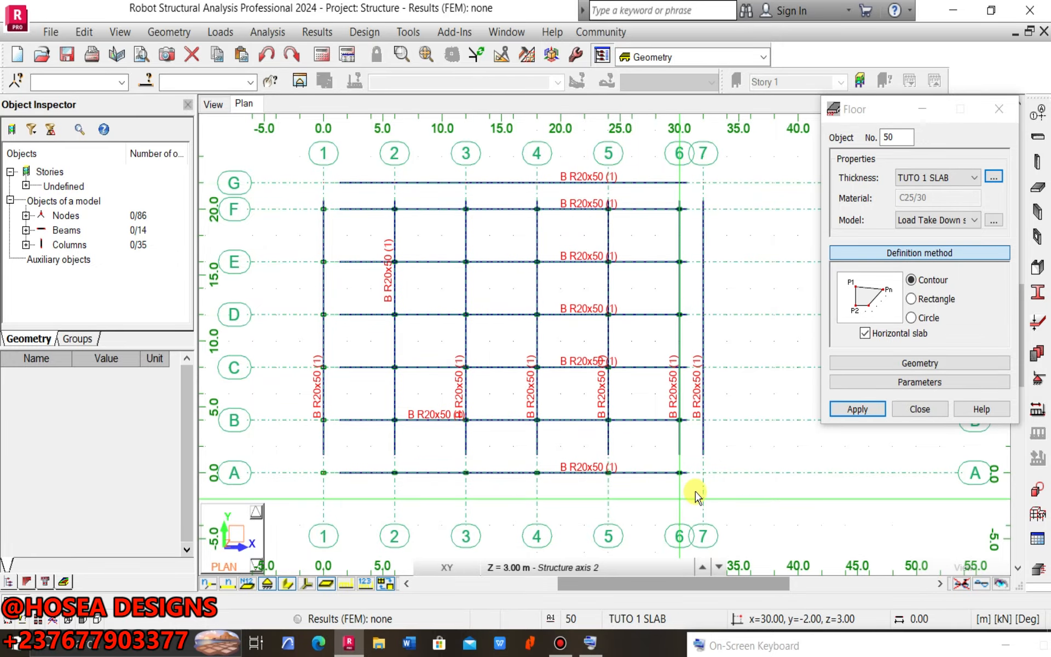
{"action": "left_click", "coordinate": [703, 472]}
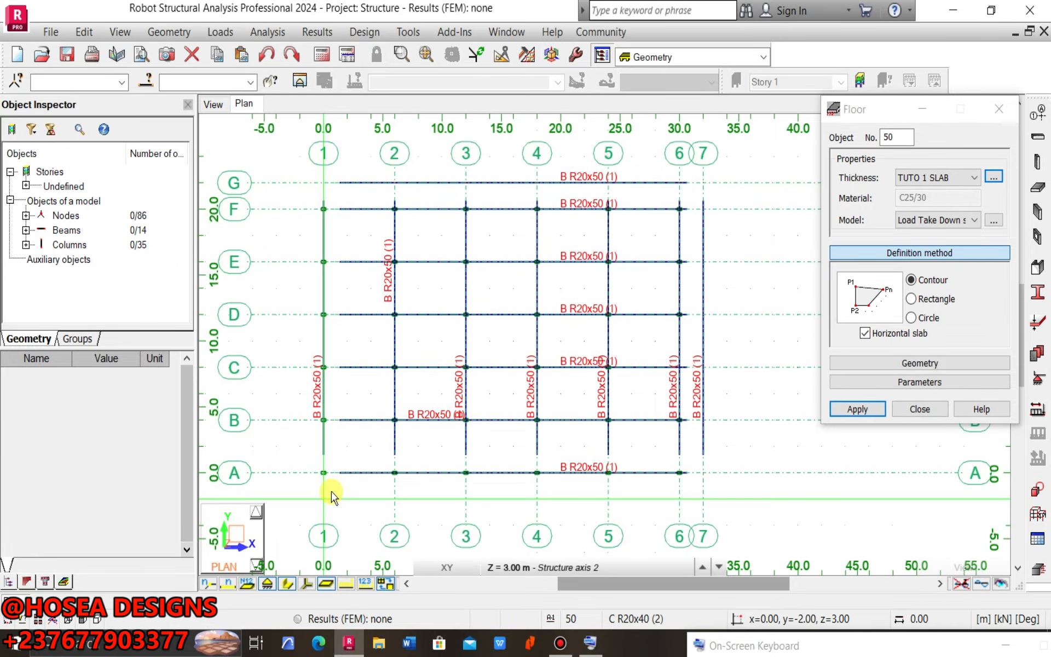
{"action": "left_click", "coordinate": [324, 471]}
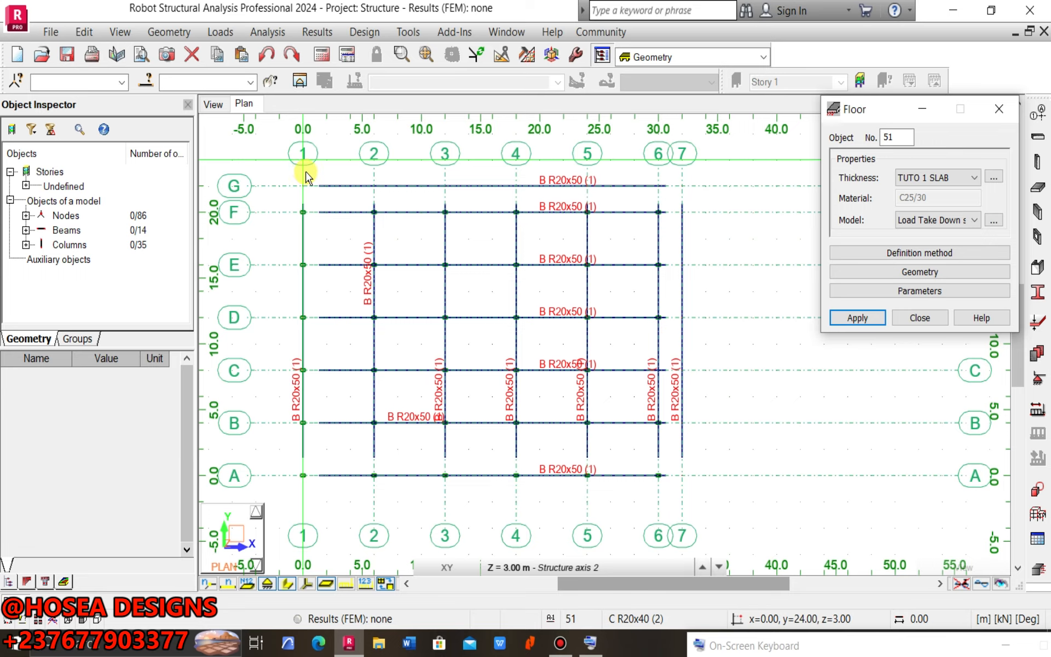
- Try again to trace the TUTO 1 SLAB floor contour around the four outer grid corners in plan, starting at G-1
{"action": "left_click", "coordinate": [303, 186]}
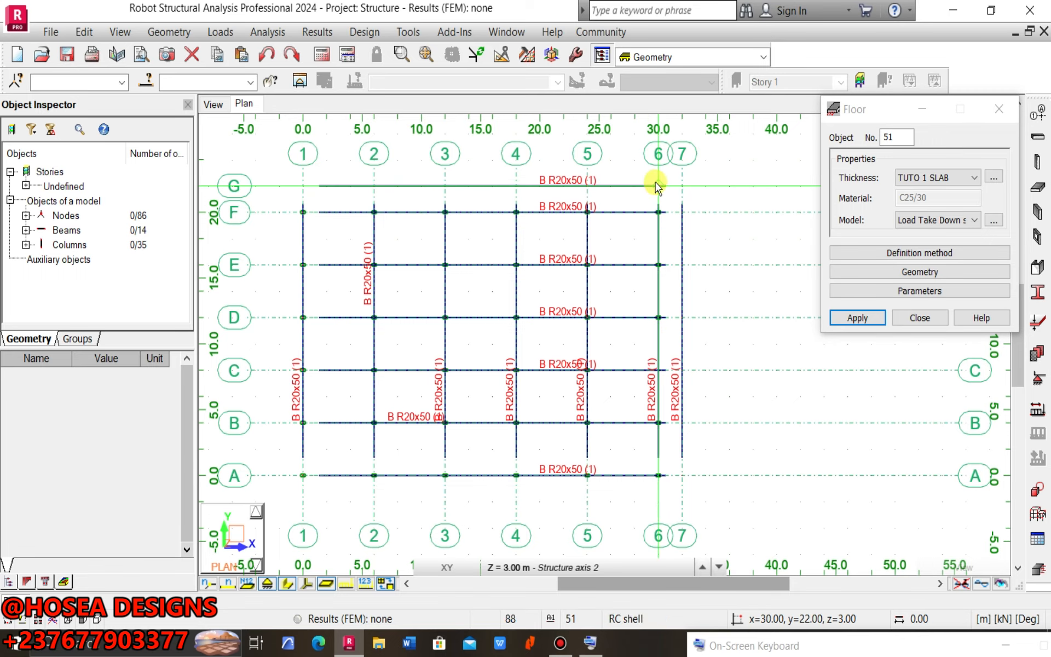
{"action": "left_click", "coordinate": [681, 186]}
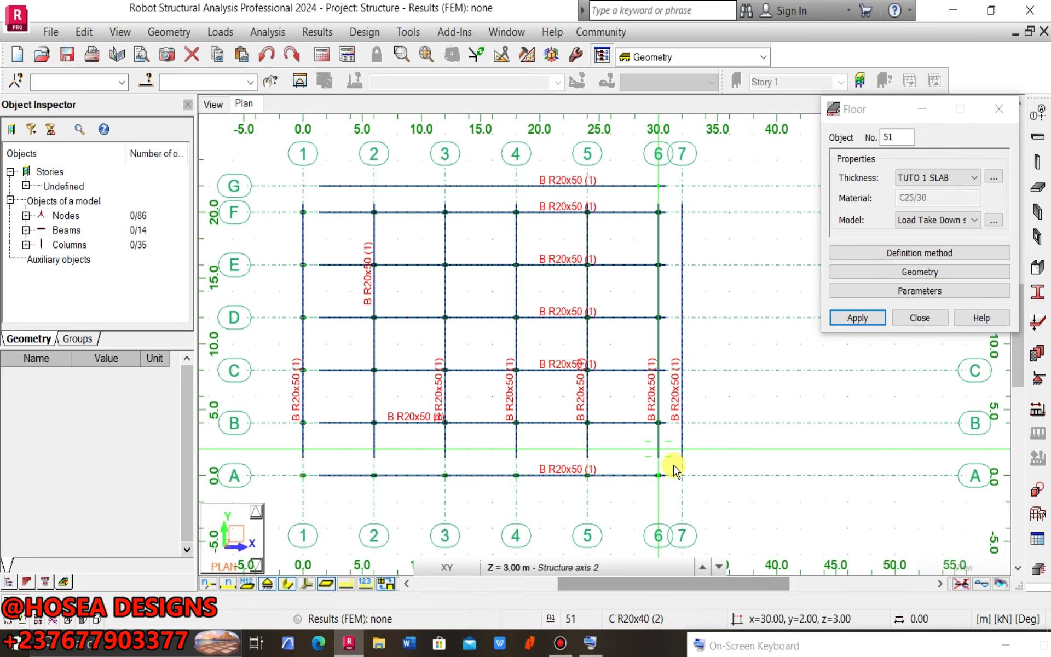
{"action": "left_click", "coordinate": [682, 479]}
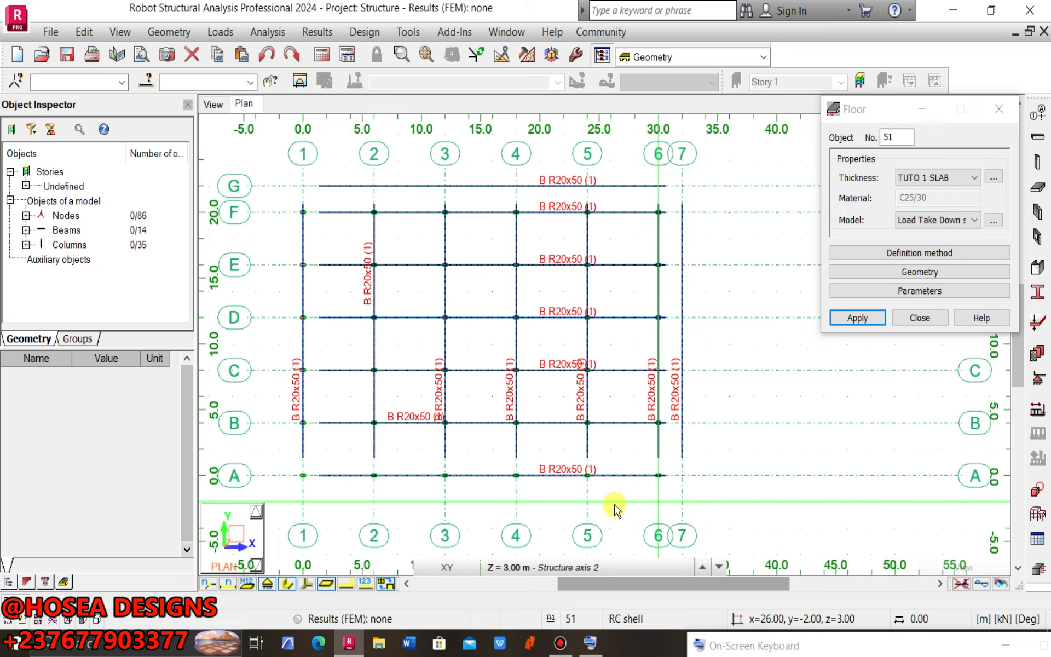
{"action": "left_click", "coordinate": [300, 477]}
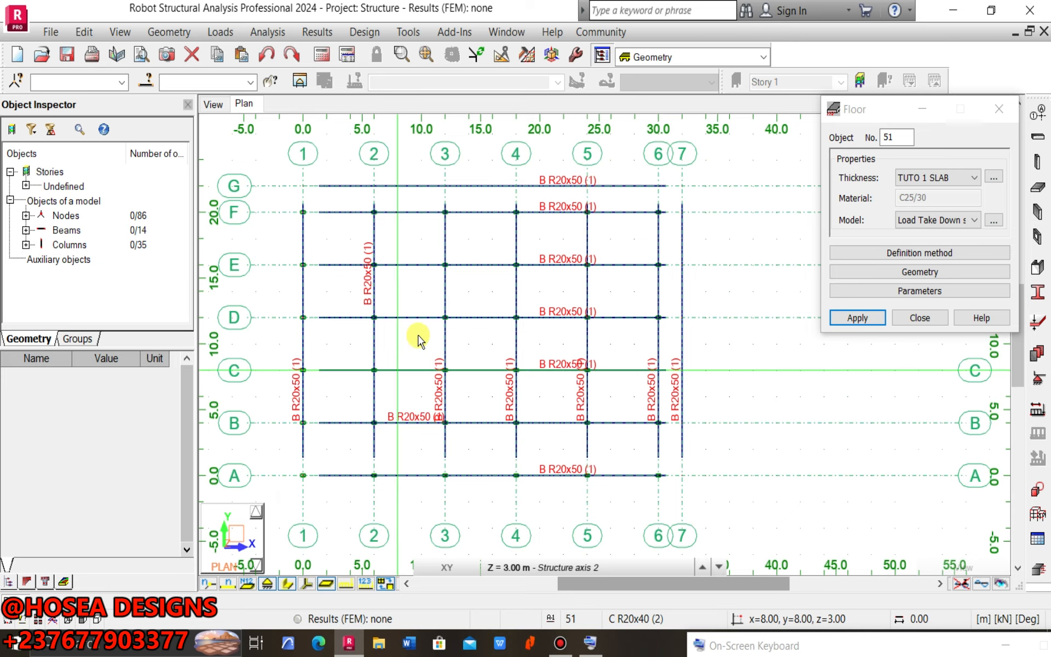
- Outline the TUTO 1 SLAB floor by contour in the 3D model through outer corners G-1, G-7, A-7 and A-1 at Z = 3.00 m
{"action": "left_click", "coordinate": [211, 106]}
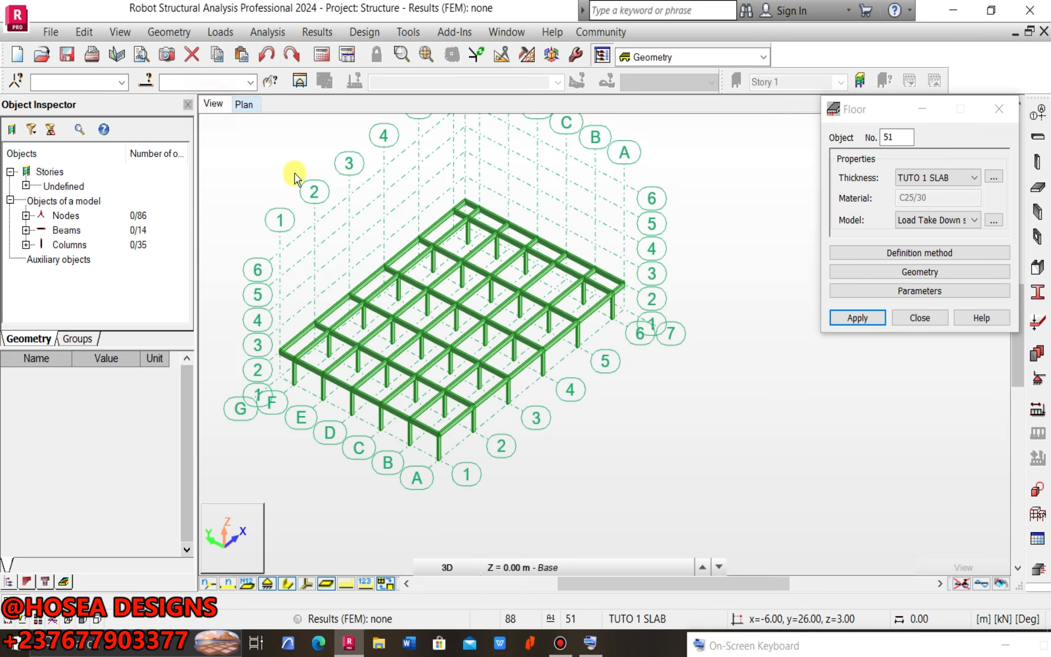
{"action": "left_click", "coordinate": [463, 201]}
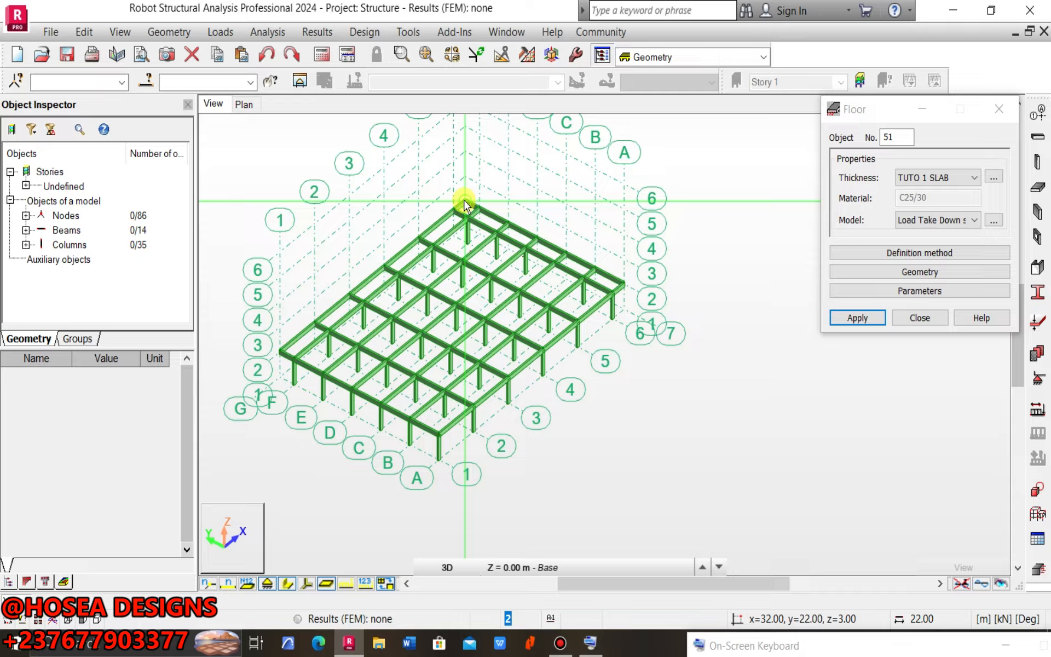
{"action": "left_click", "coordinate": [625, 283]}
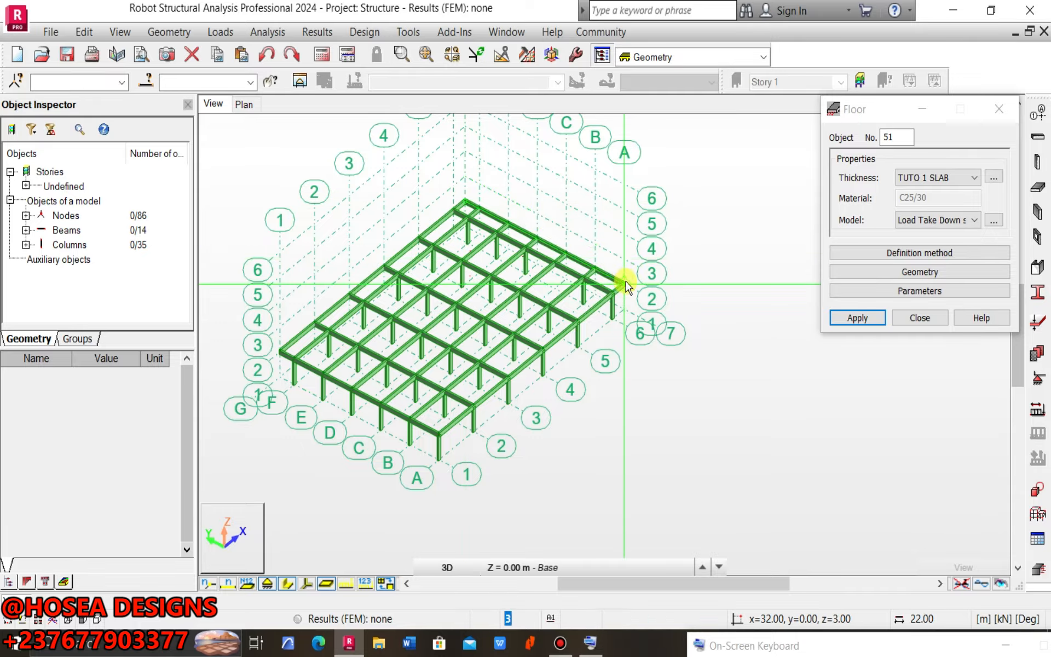
{"action": "left_click", "coordinate": [438, 435]}
{"action": "left_click", "coordinate": [438, 434]}
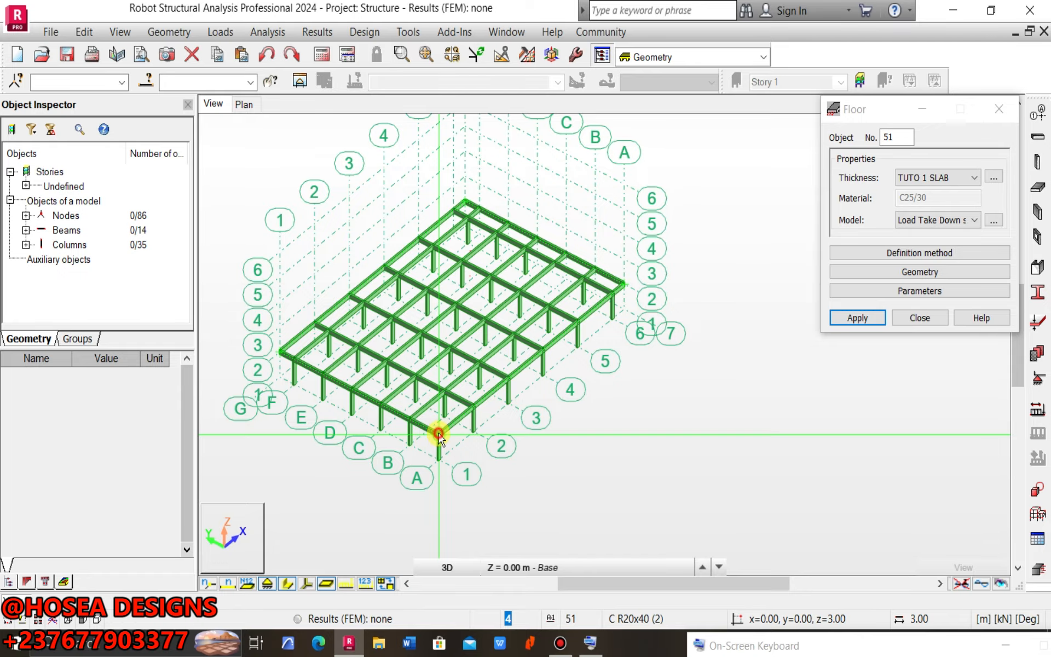
- Inspect the new slab on the frame, review the floor calculation models keeping Load Take Down slab (two-way), and finish the floor definition
{"action": "scroll", "coordinate": [472, 293], "scroll_direction": "up", "scroll_amount": 1}
{"action": "scroll", "coordinate": [484, 303], "scroll_direction": "up", "scroll_amount": 5}
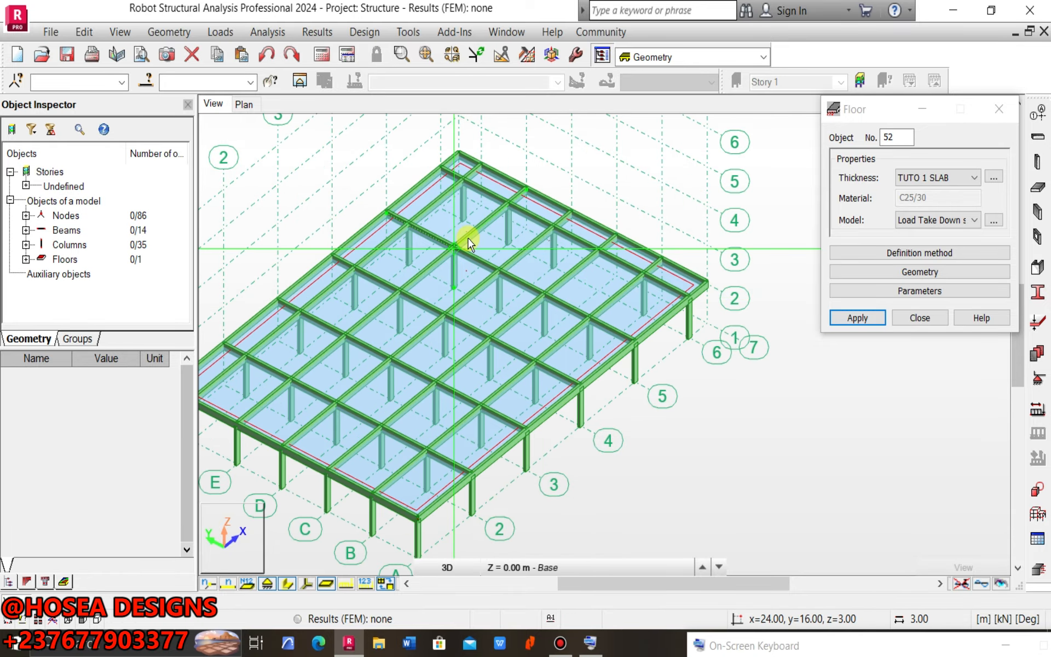
{"action": "scroll", "coordinate": [477, 271], "scroll_direction": "down", "scroll_amount": 6}
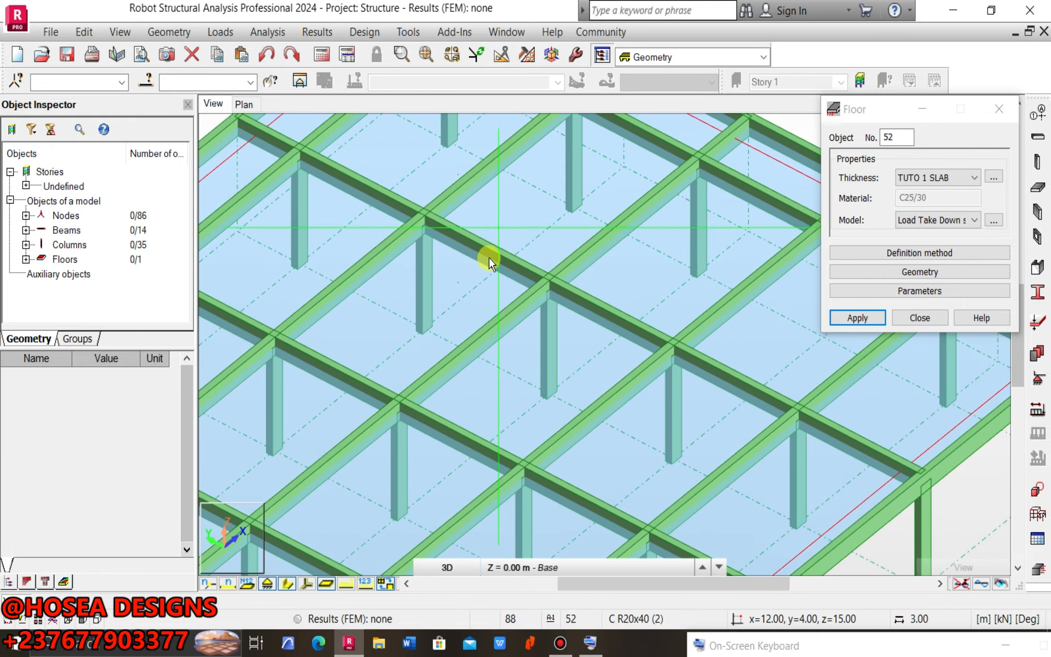
{"action": "scroll", "coordinate": [459, 231], "scroll_direction": "up", "scroll_amount": 5}
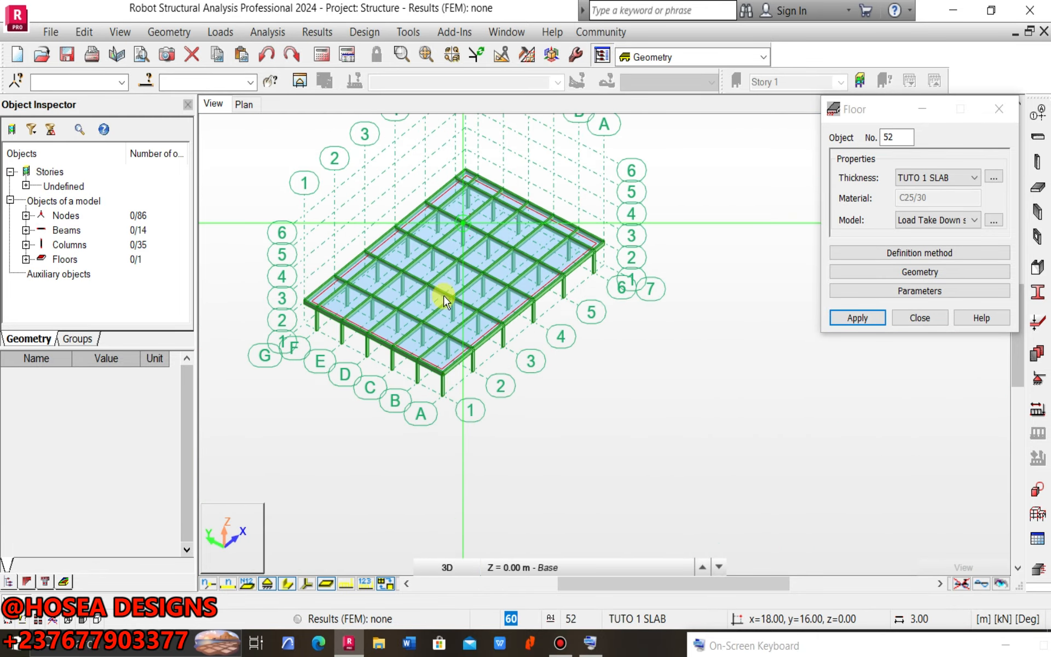
{"action": "scroll", "coordinate": [498, 258], "scroll_direction": "down", "scroll_amount": 5}
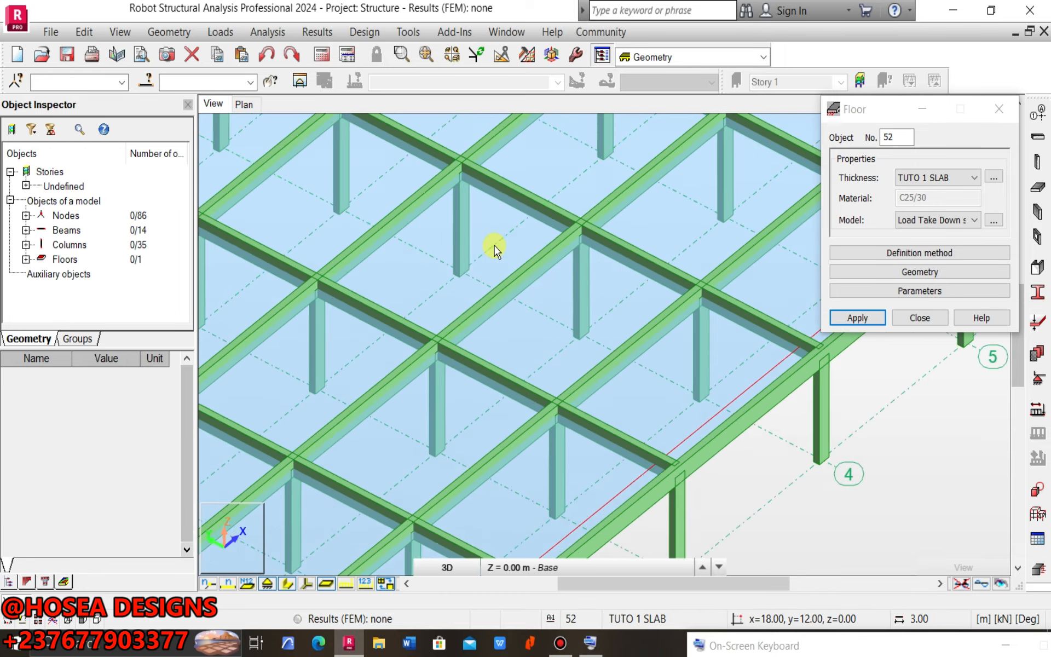
{"action": "left_click", "coordinate": [970, 219]}
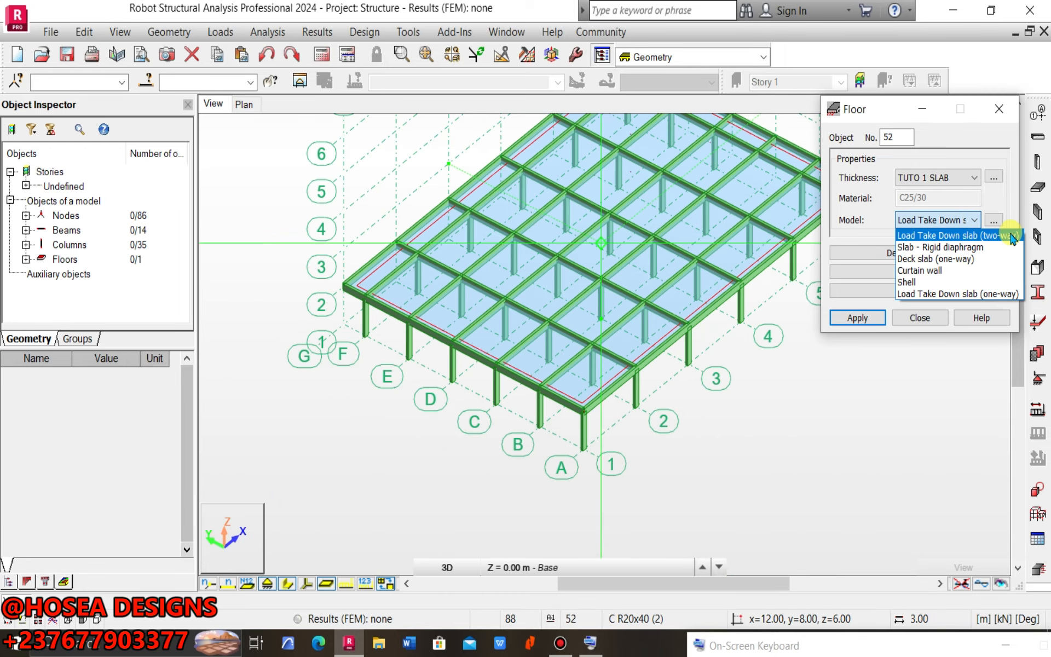
{"action": "left_click", "coordinate": [910, 319]}
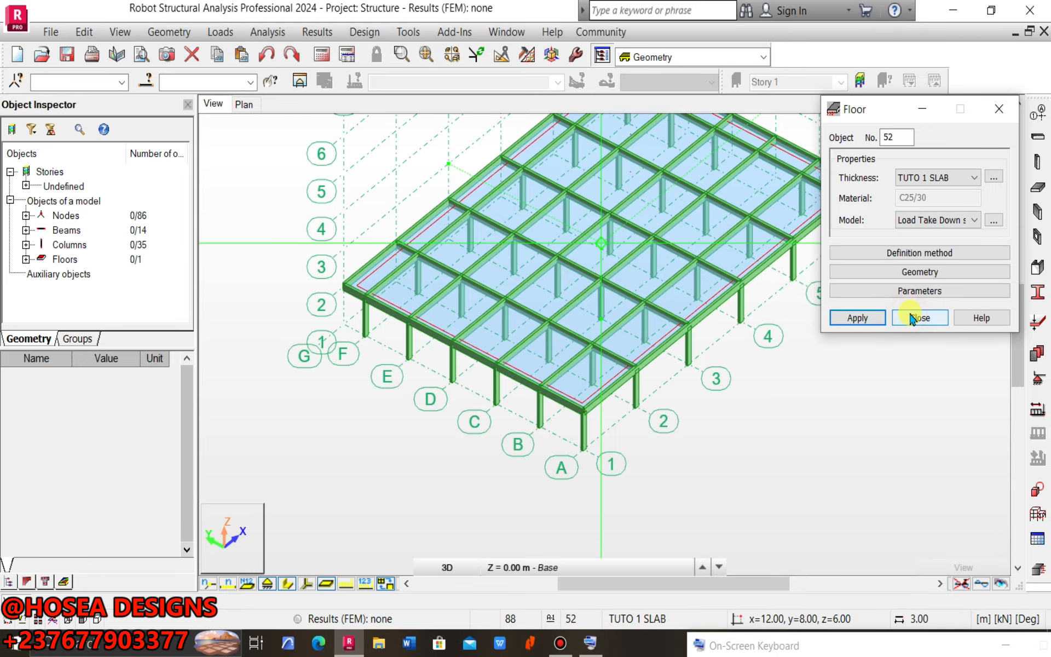
{"action": "left_click", "coordinate": [857, 318]}
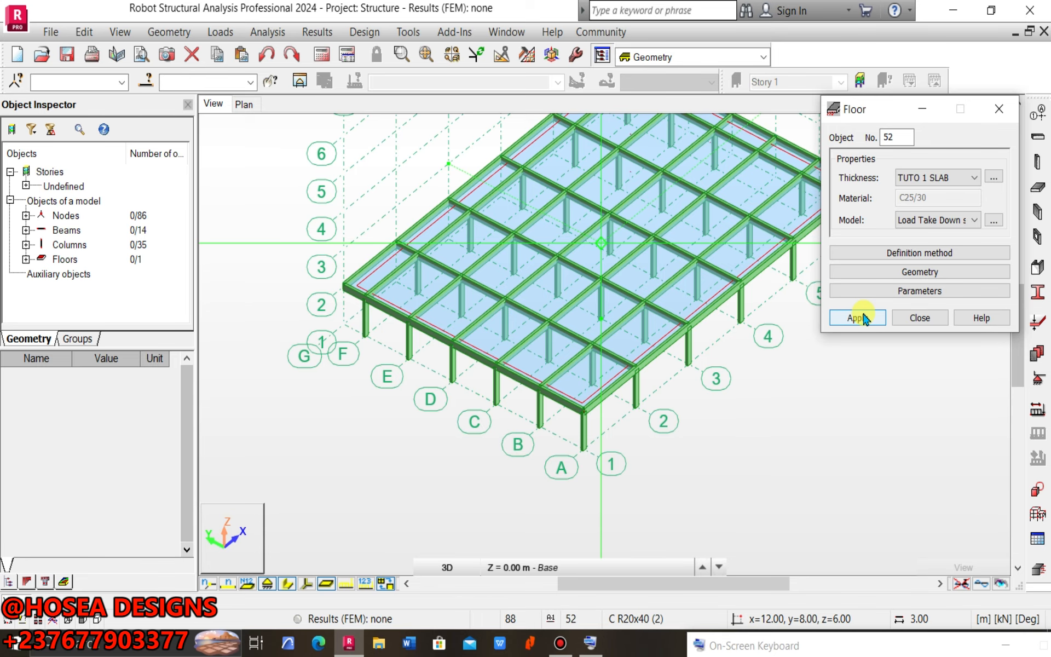
{"action": "left_click", "coordinate": [934, 318]}
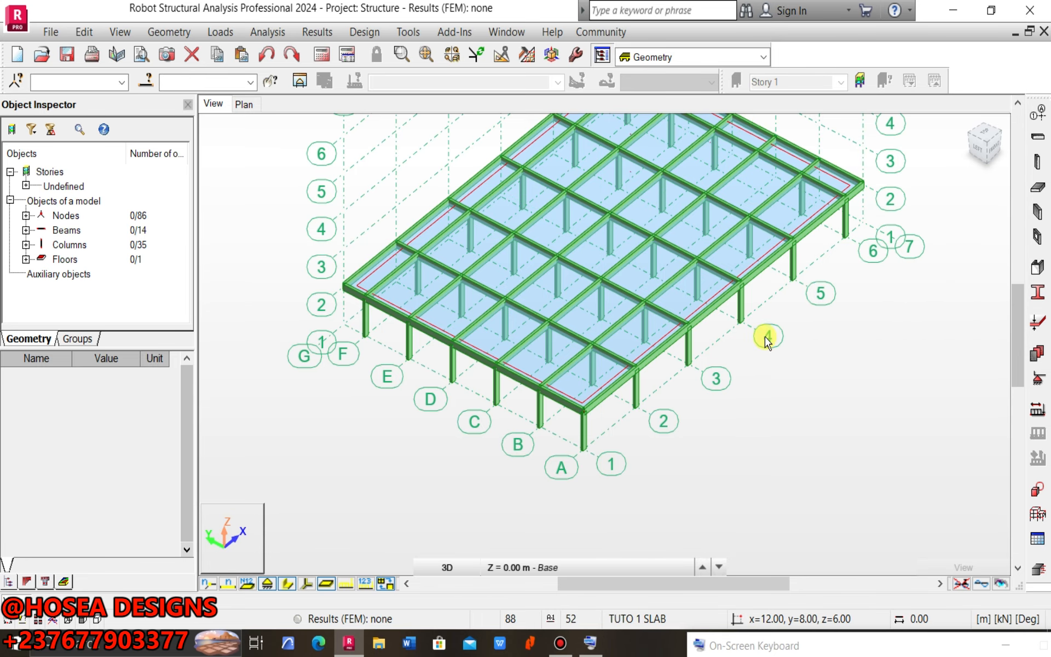
- Examine how the slab fits the beams, columns and outer edges of the first storey in the 3D model
{"action": "scroll", "coordinate": [494, 356], "scroll_direction": "down", "scroll_amount": 2}
{"action": "scroll", "coordinate": [662, 257], "scroll_direction": "up", "scroll_amount": 4}
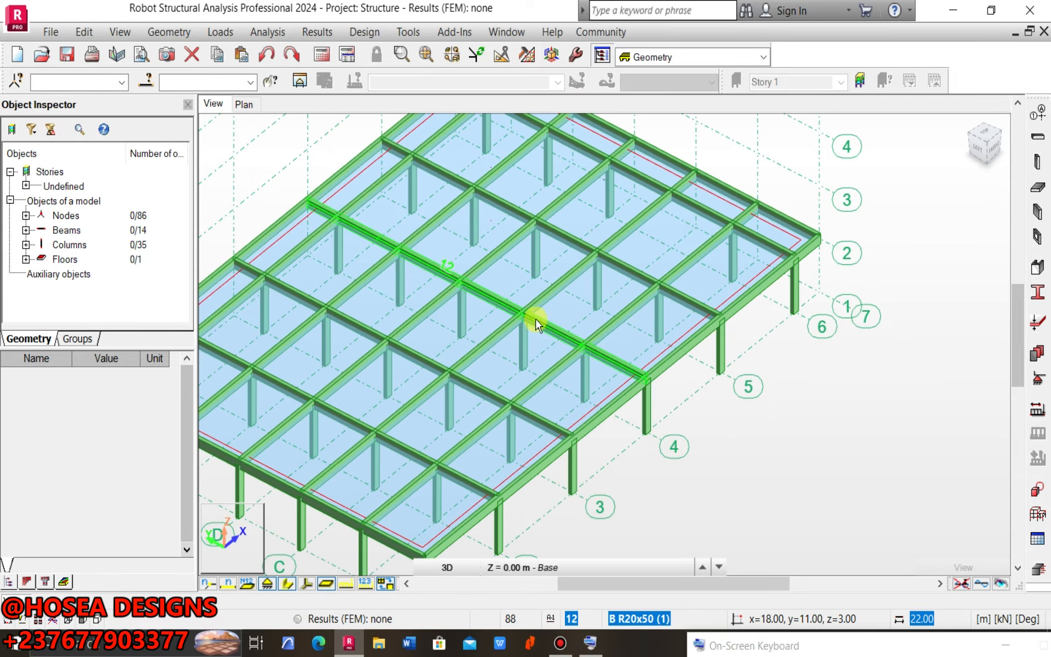
{"action": "scroll", "coordinate": [539, 320], "scroll_direction": "down", "scroll_amount": 2}
{"action": "scroll", "coordinate": [591, 277], "scroll_direction": "up", "scroll_amount": 1}
{"action": "scroll", "coordinate": [570, 297], "scroll_direction": "down", "scroll_amount": 2}
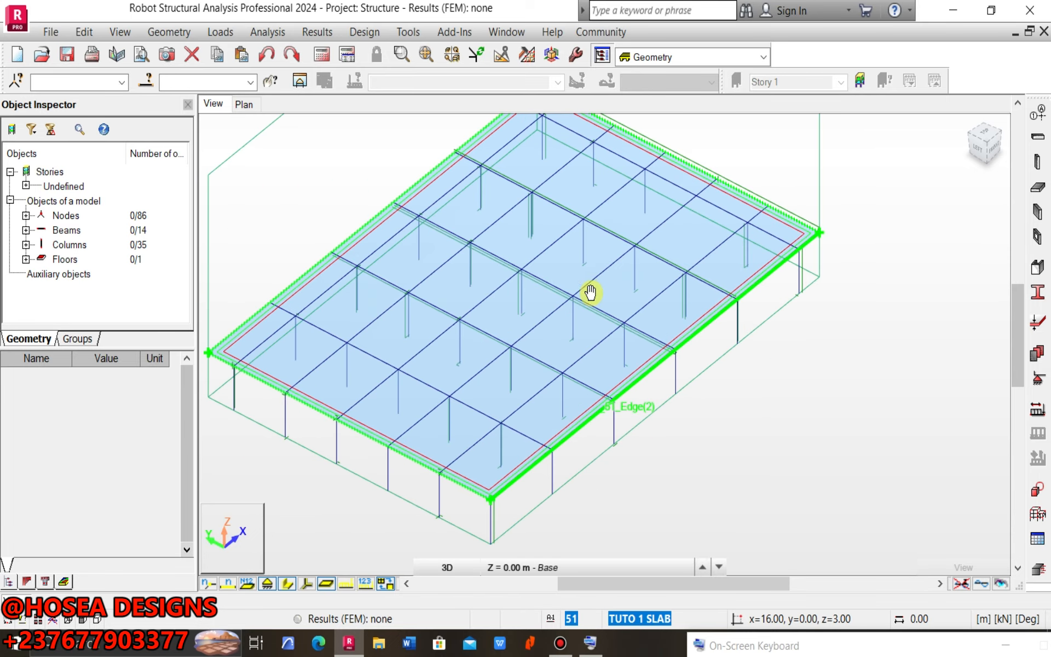
{"action": "scroll", "coordinate": [305, 140], "scroll_direction": "up", "scroll_amount": 1}
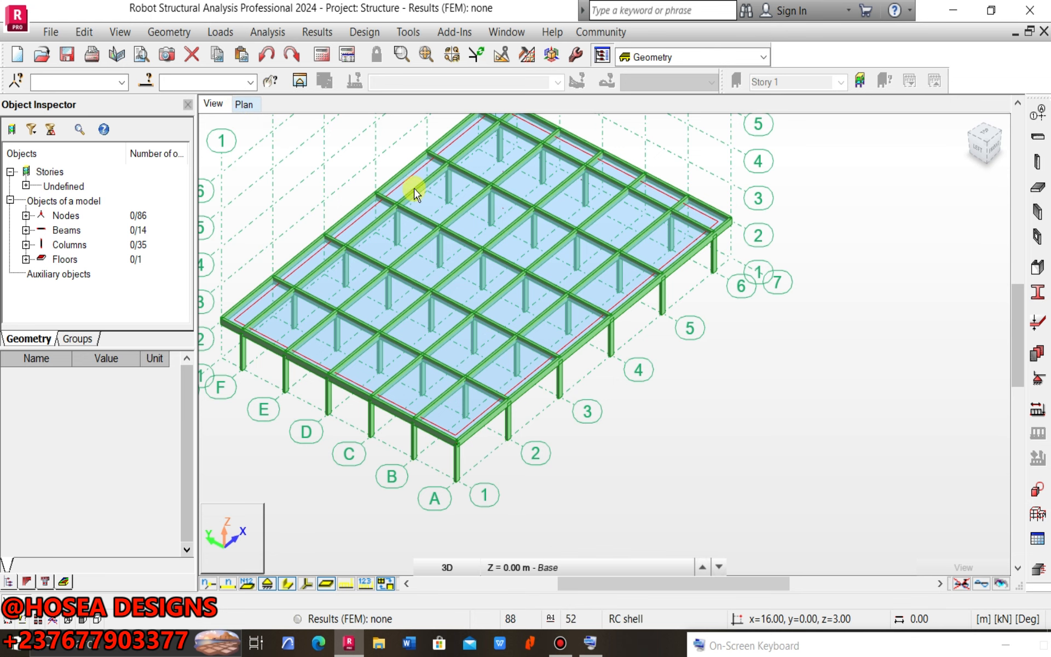
{"action": "scroll", "coordinate": [750, 413], "scroll_direction": "down", "scroll_amount": 1}
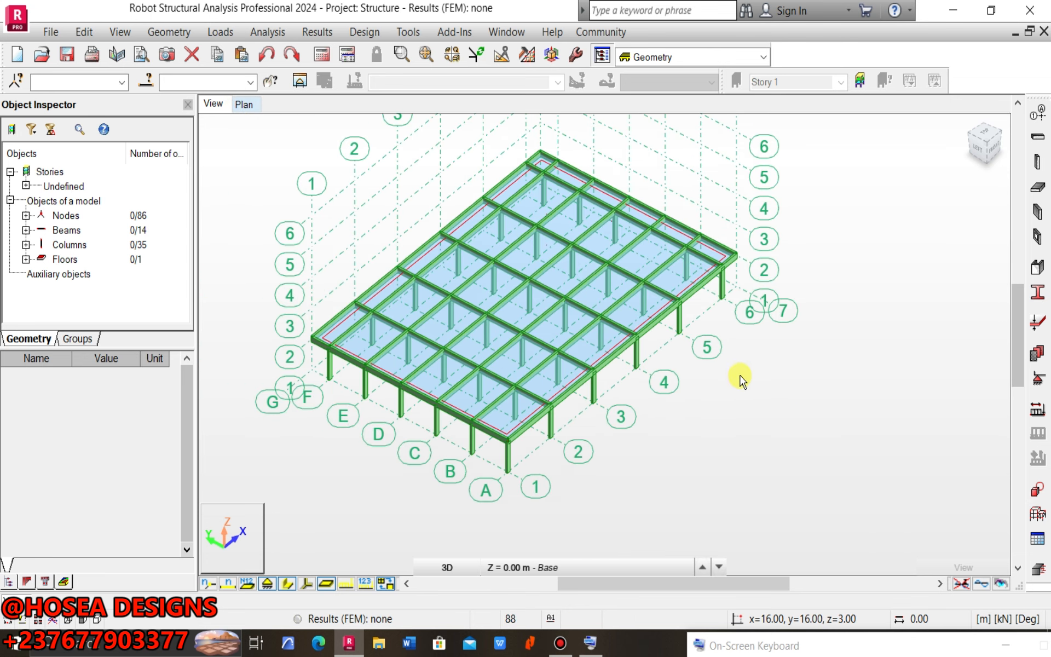
{"action": "scroll", "coordinate": [715, 359], "scroll_direction": "up", "scroll_amount": 1}
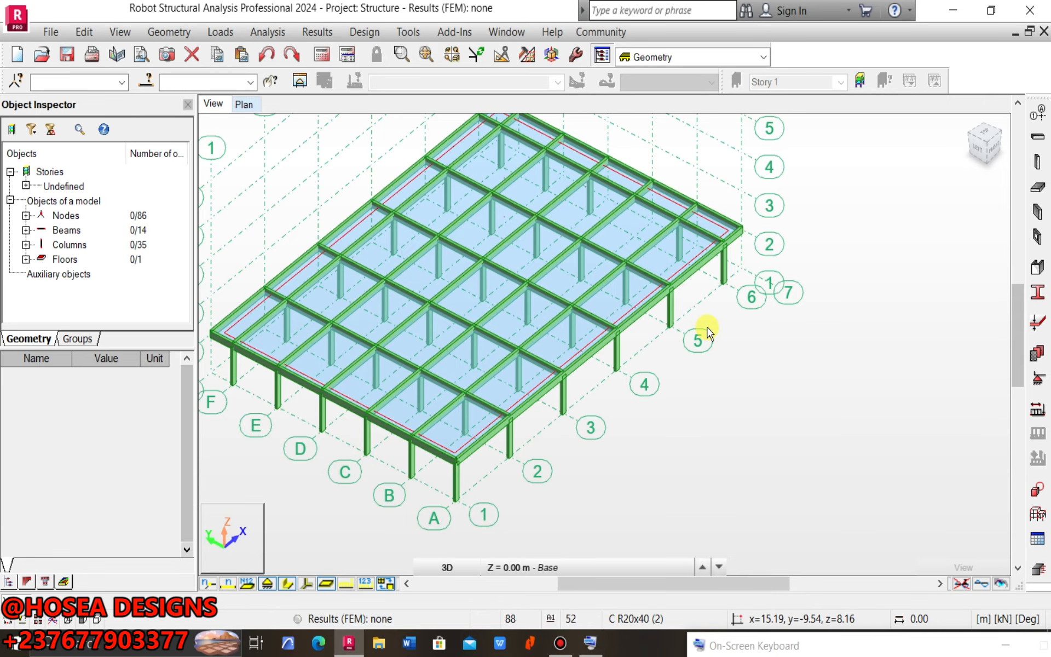
{"action": "middle_click_drag", "start_coordinate": [708, 278], "coordinate": [776, 305]}
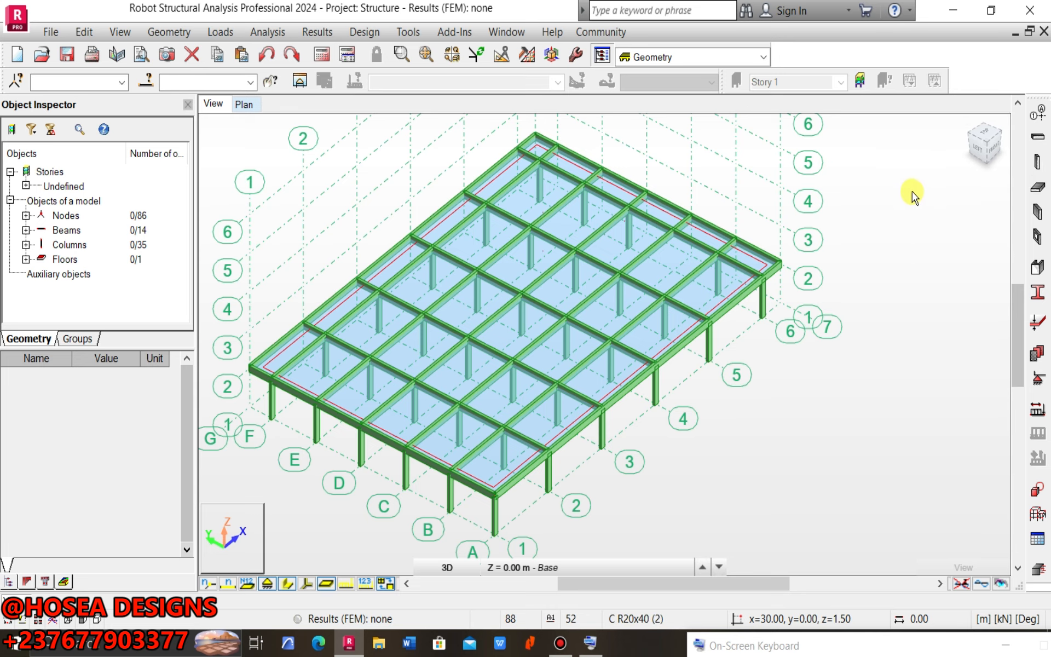
{"action": "scroll", "coordinate": [909, 237], "scroll_direction": "up", "scroll_amount": 3}
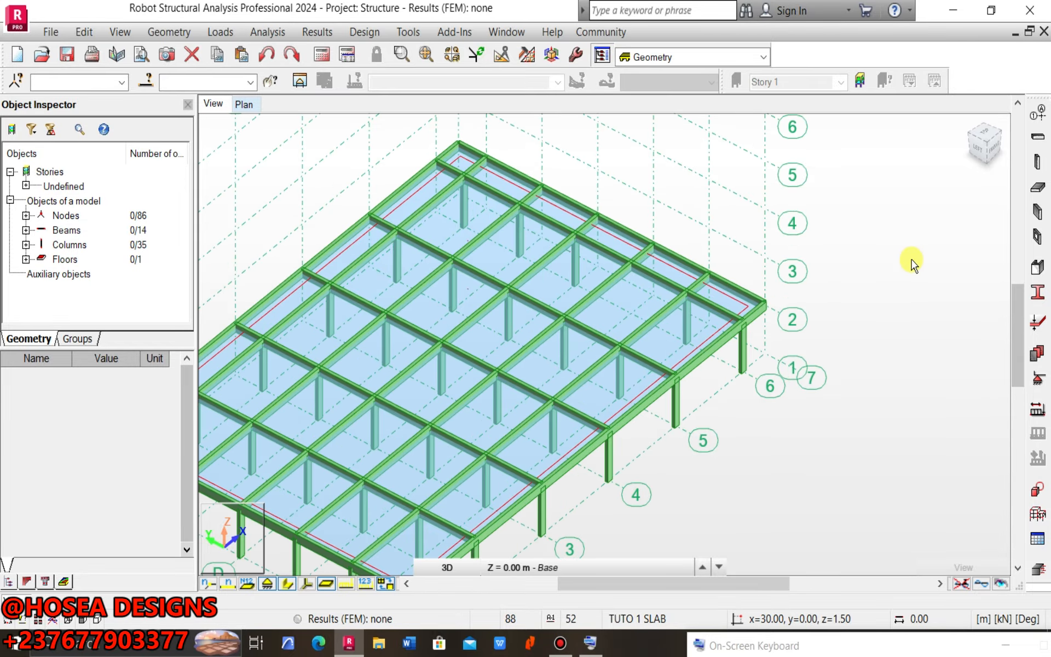
{"action": "scroll", "coordinate": [908, 254], "scroll_direction": "down", "scroll_amount": 3}
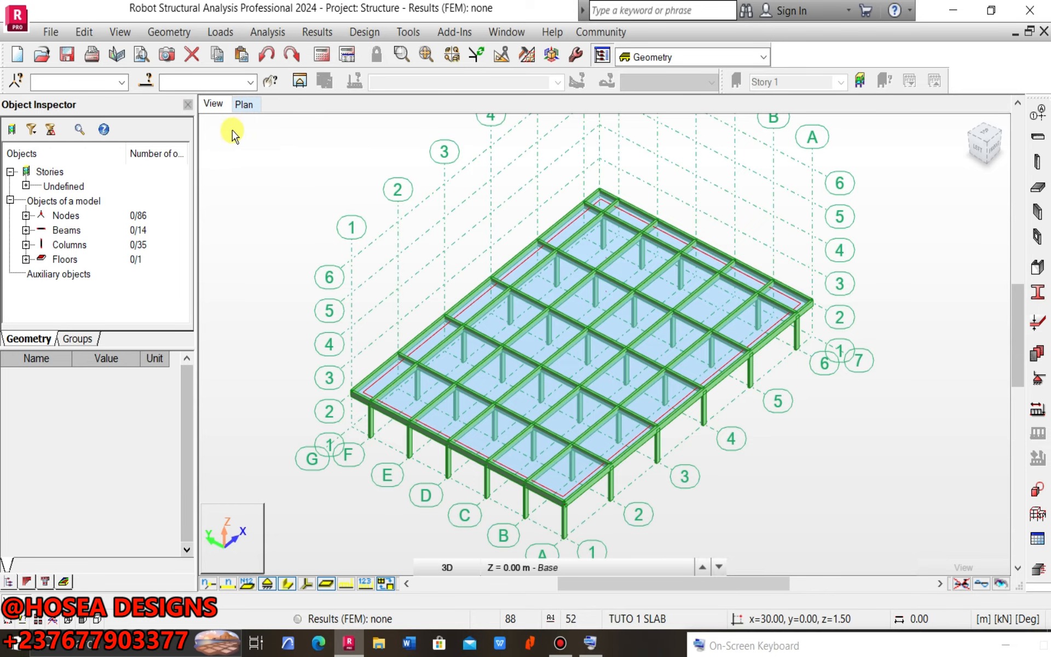
{"action": "middle_click_drag", "start_coordinate": [275, 175], "coordinate": [294, 204]}
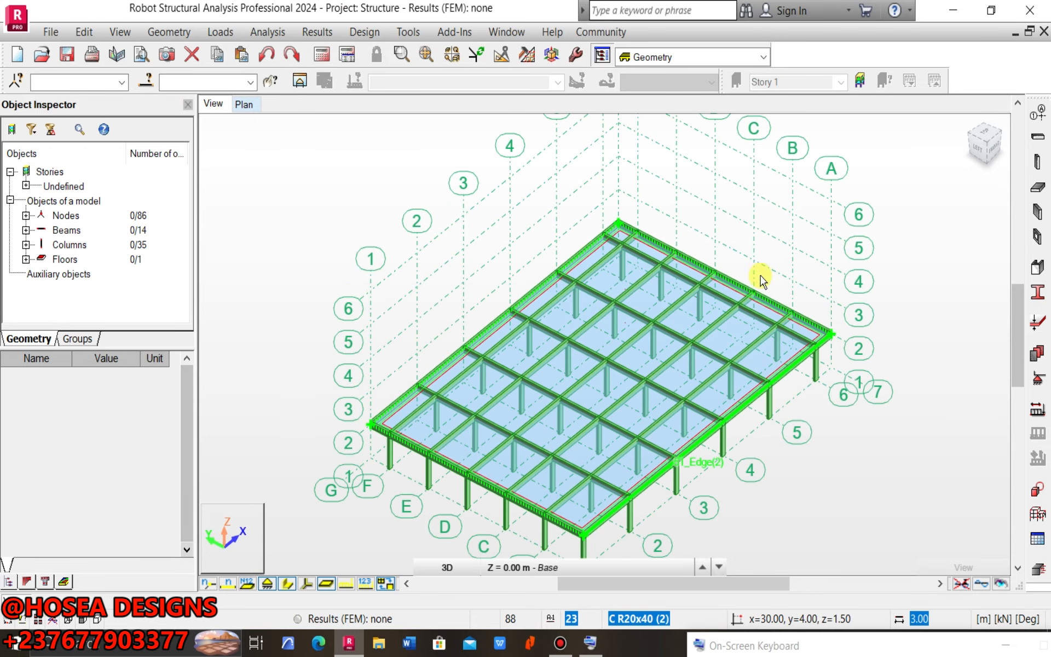
{"action": "scroll", "coordinate": [274, 104], "scroll_direction": "down", "scroll_amount": 1}
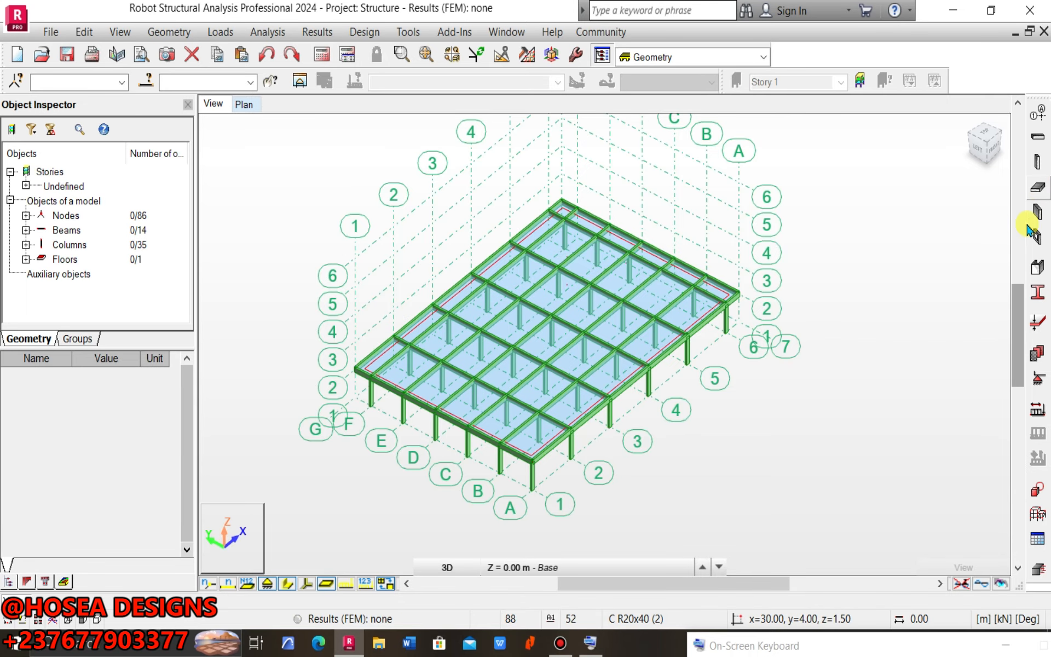
- Create load case 1 DL1 with dead nature and subnature poids propre, and load case 2 LL1 with live nature
{"action": "left_click", "coordinate": [1038, 407]}
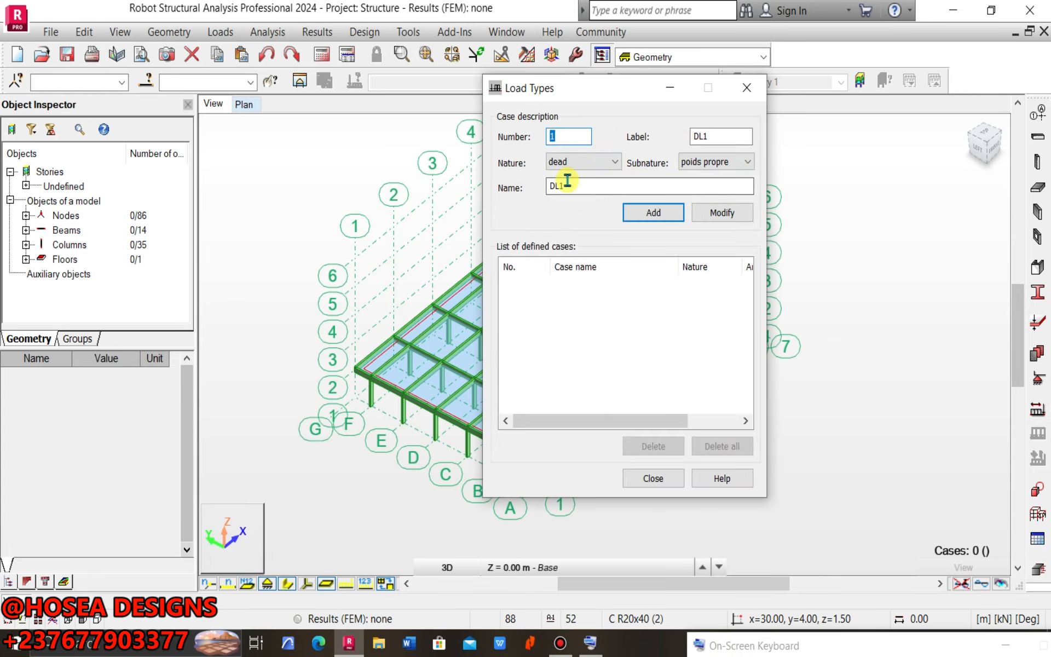
{"action": "left_click", "coordinate": [649, 212]}
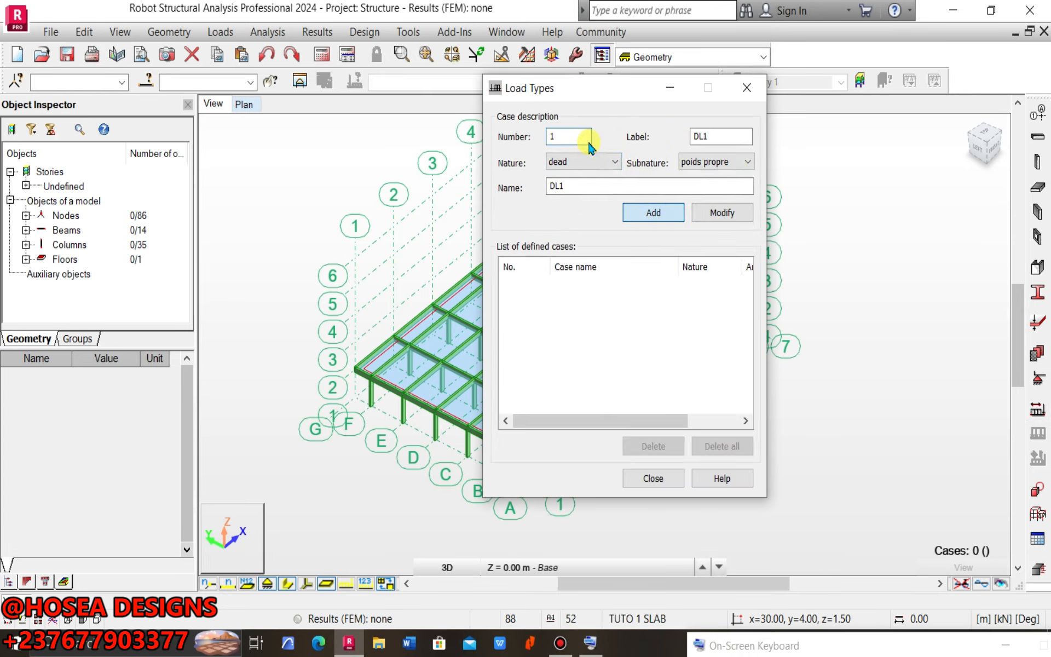
{"action": "left_click", "coordinate": [609, 162]}
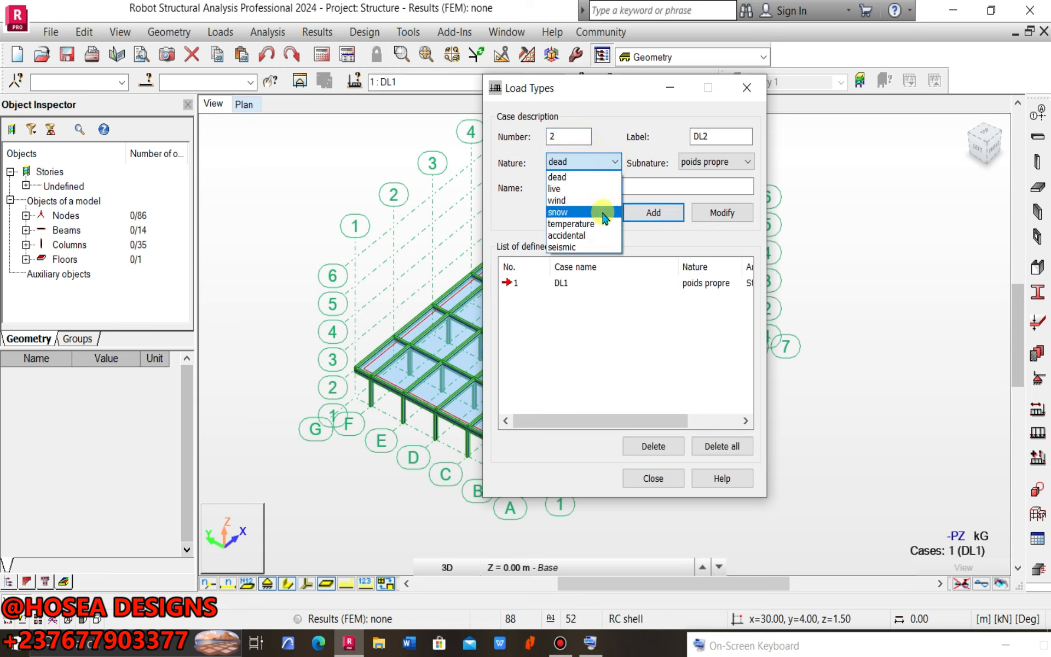
{"action": "left_click", "coordinate": [602, 189]}
{"action": "left_click", "coordinate": [662, 215]}
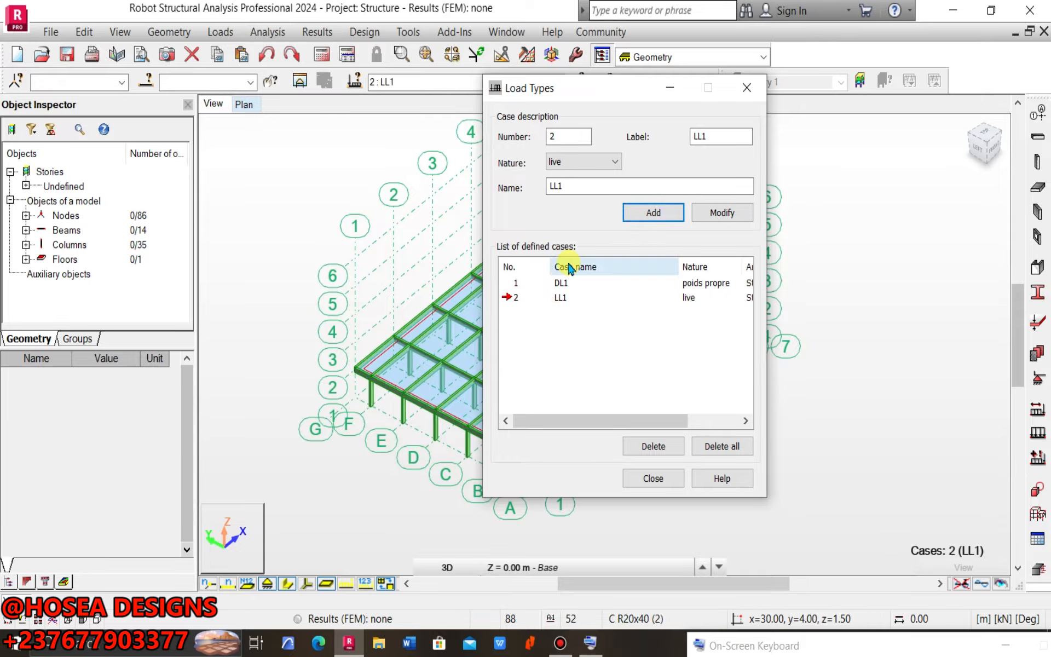
- Review the other available load natures, keep LL1 as live, and close the load case definition
{"action": "left_click", "coordinate": [589, 161]}
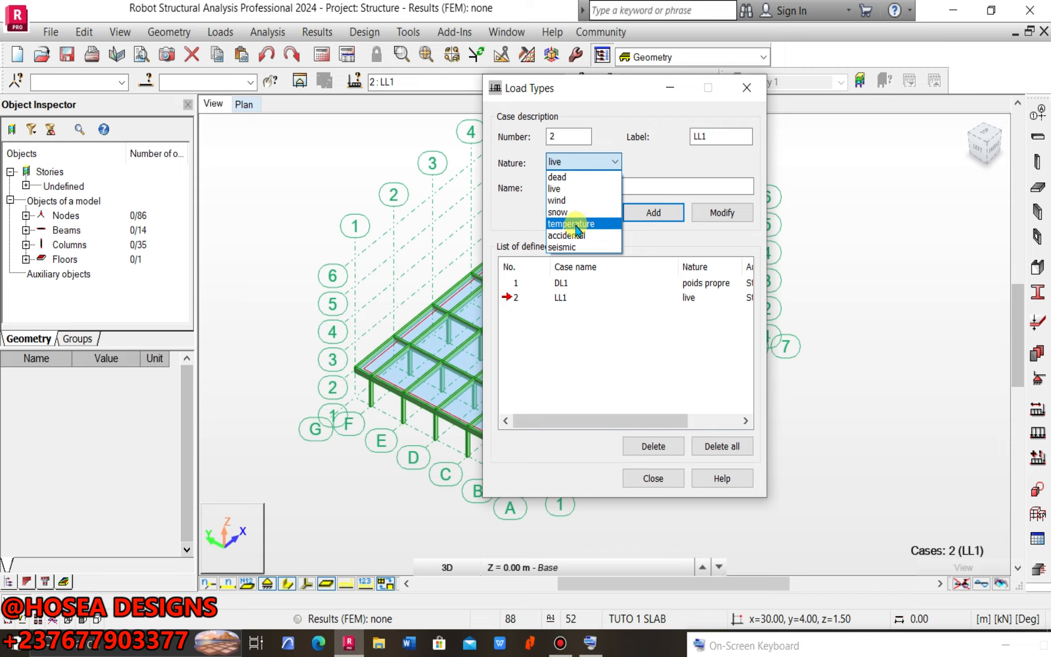
{"action": "left_click", "coordinate": [653, 182]}
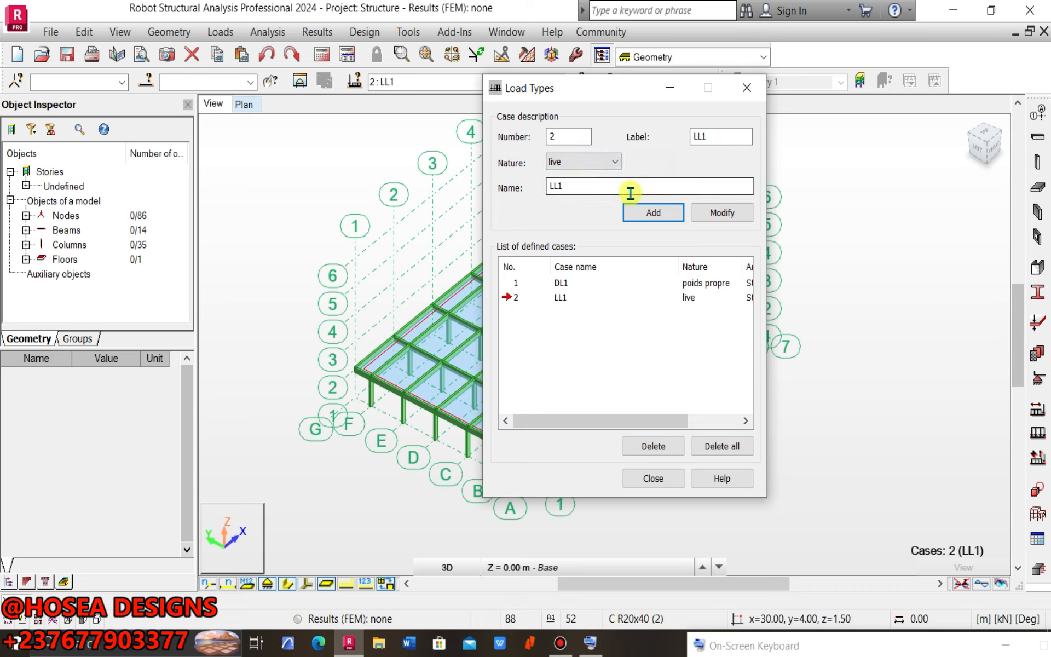
{"action": "left_click", "coordinate": [560, 296]}
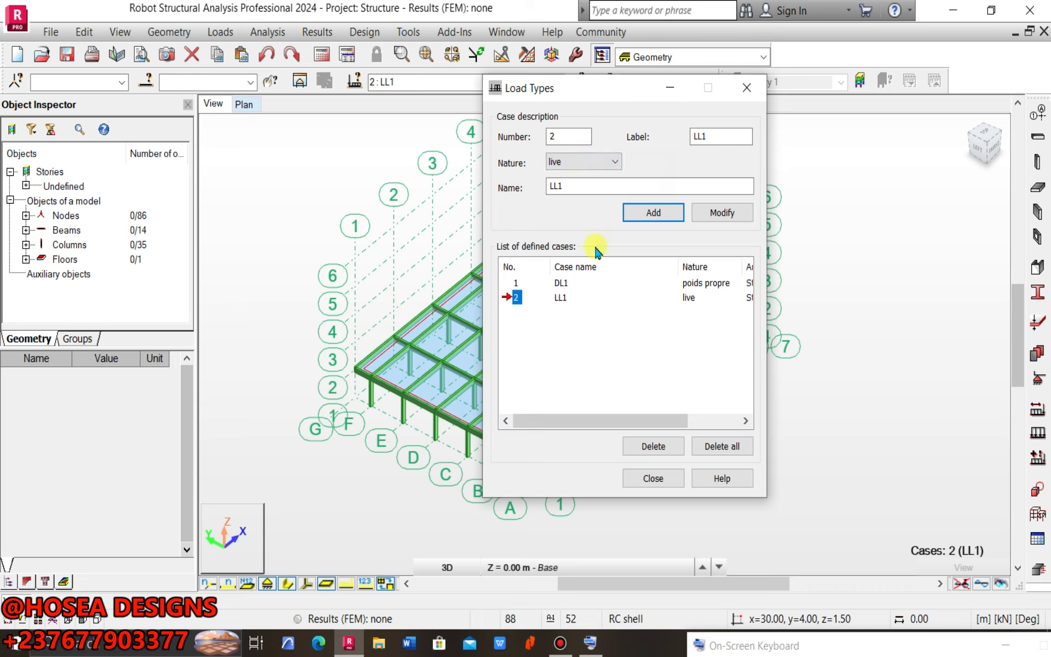
{"action": "left_click", "coordinate": [653, 478]}
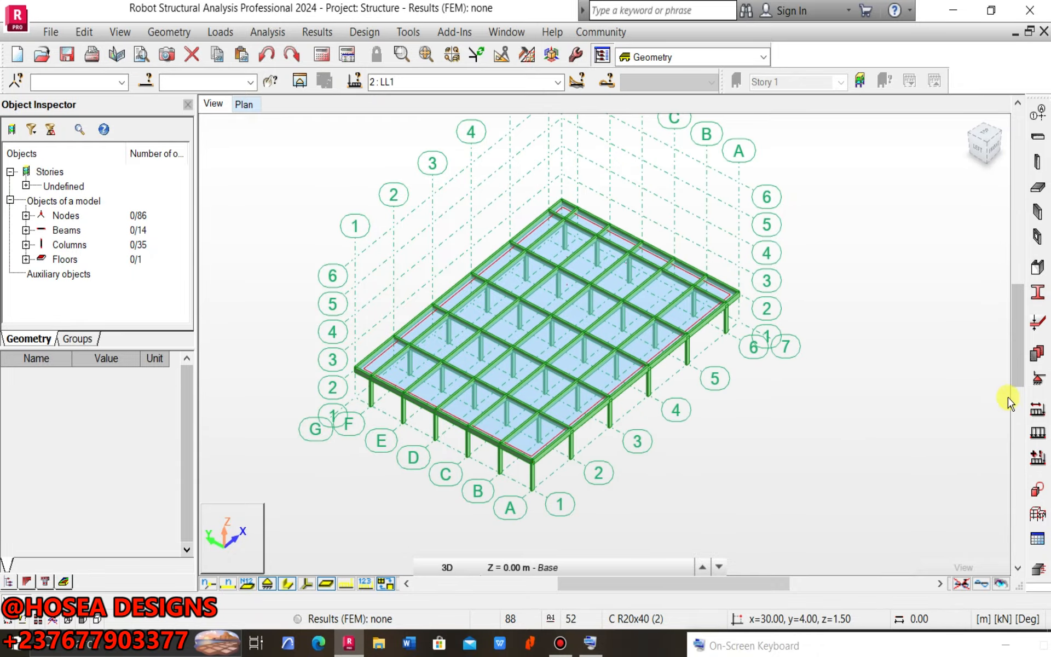
- Open the load definition for case LL1 and review the member load types, closing the uniform member load unadded
{"action": "left_click", "coordinate": [1038, 434]}
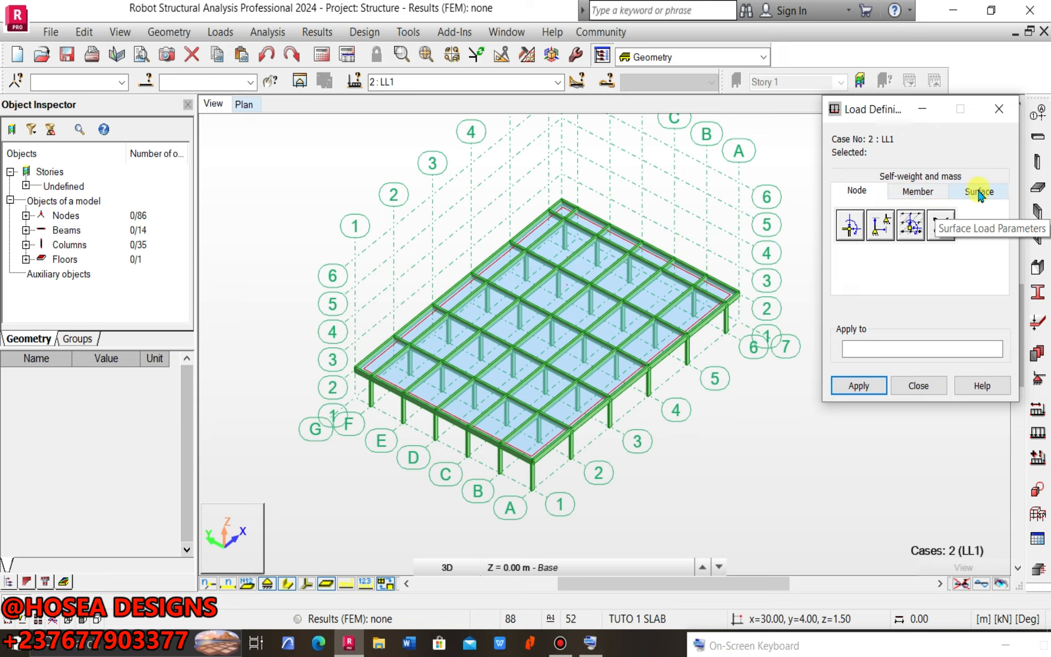
{"action": "left_click", "coordinate": [918, 193]}
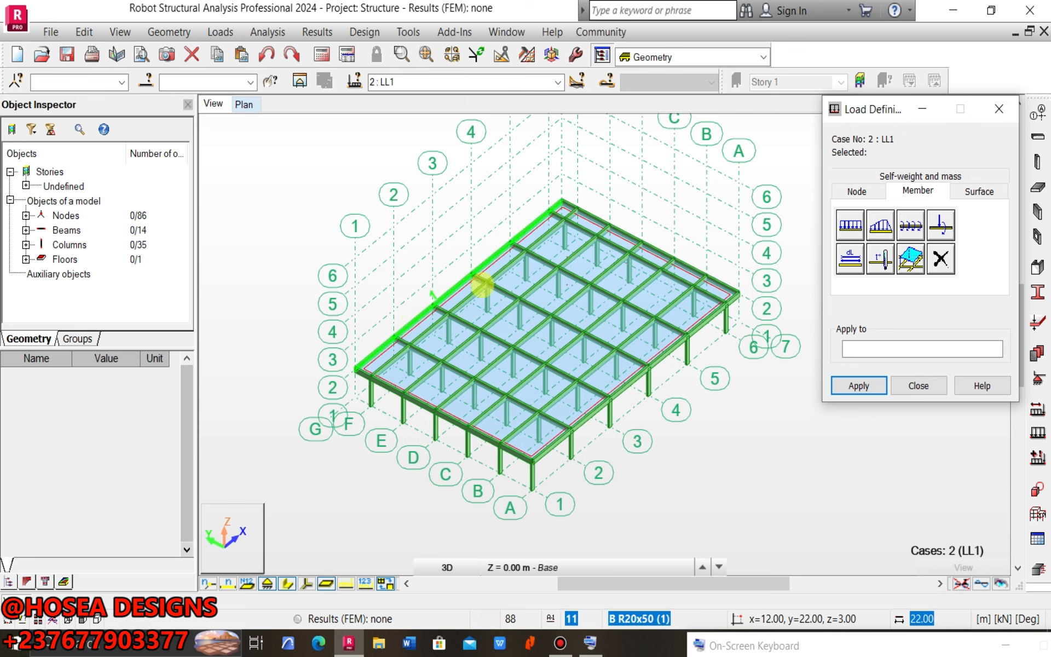
{"action": "left_click", "coordinate": [860, 225]}
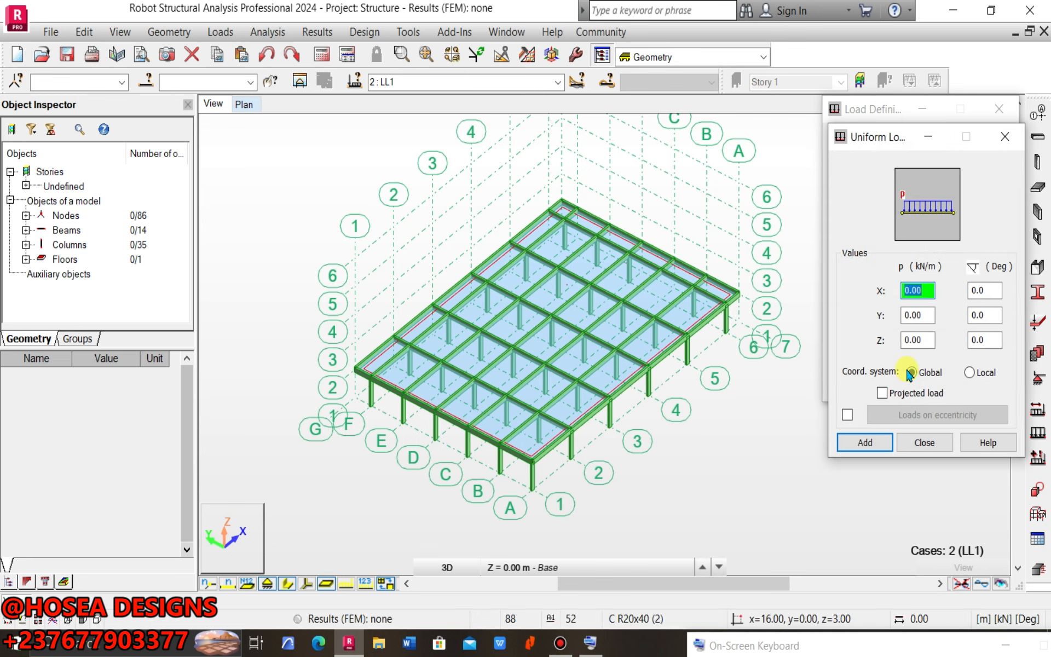
{"action": "left_click", "coordinate": [1003, 137]}
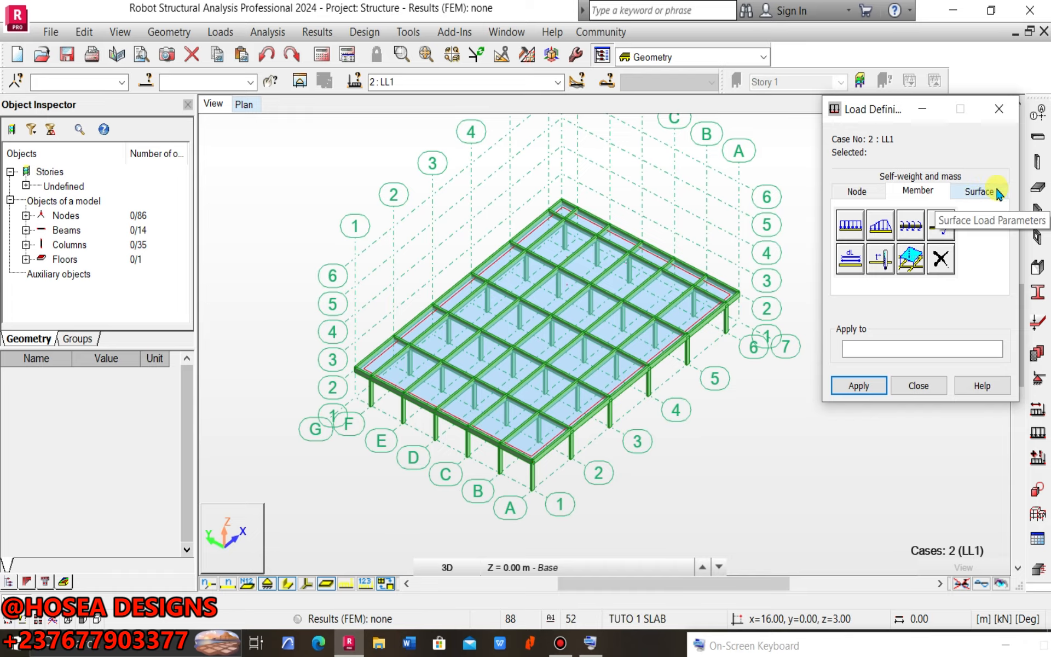
- Define a uniform planar surface load of -4 kPa in global Z for case LL1
{"action": "left_click", "coordinate": [972, 195]}
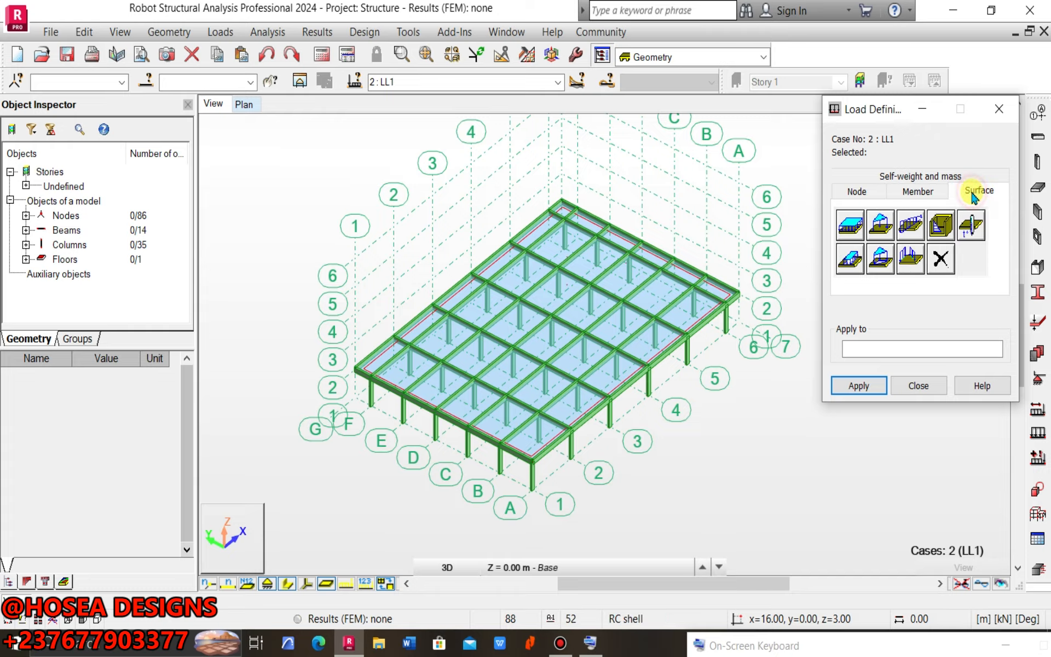
{"action": "left_click", "coordinate": [854, 228]}
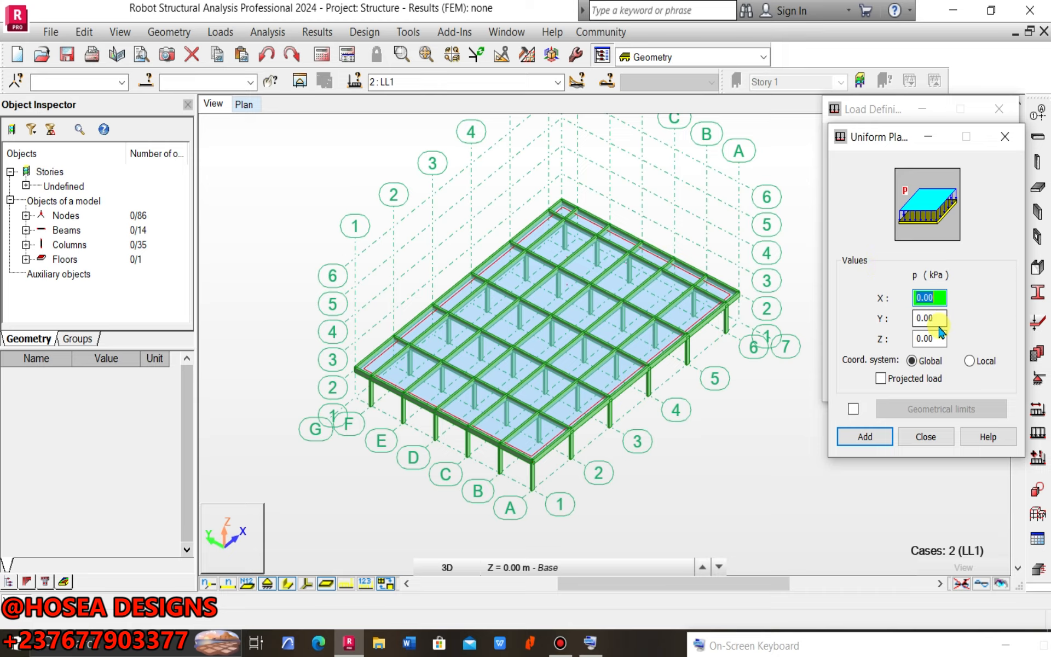
{"action": "left_click", "coordinate": [936, 295]}
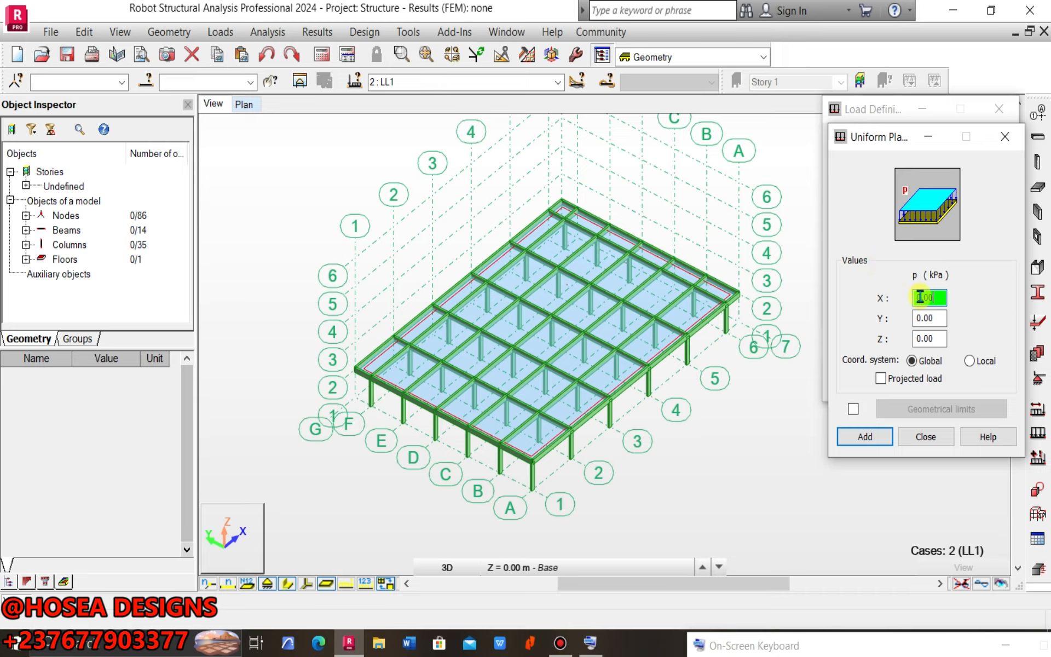
{"action": "left_click", "coordinate": [940, 340]}
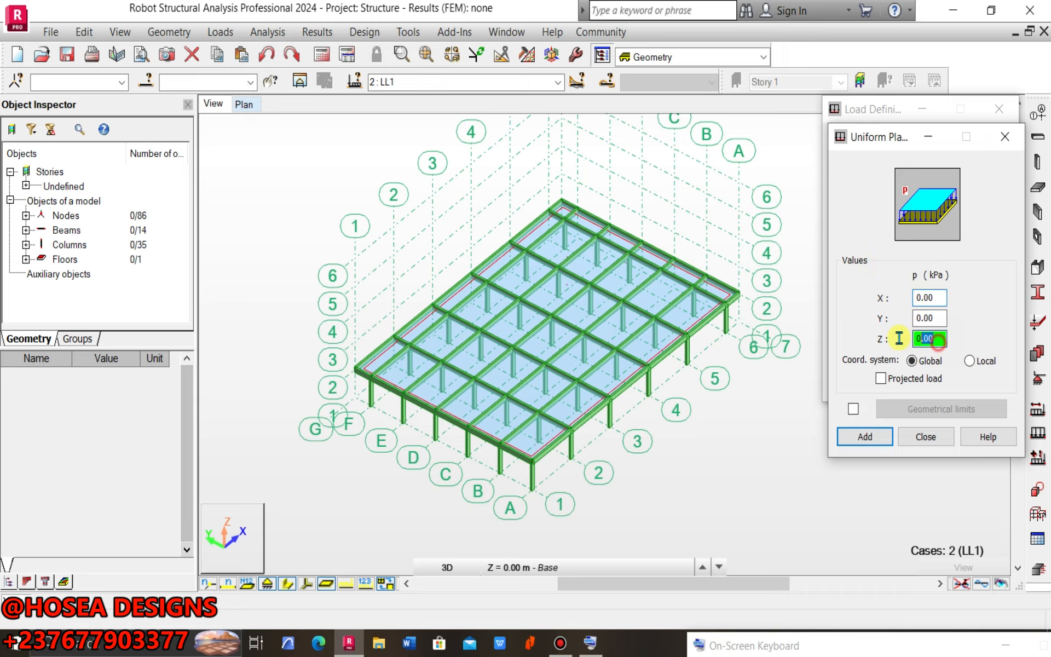
{"action": "type", "text": "-"}
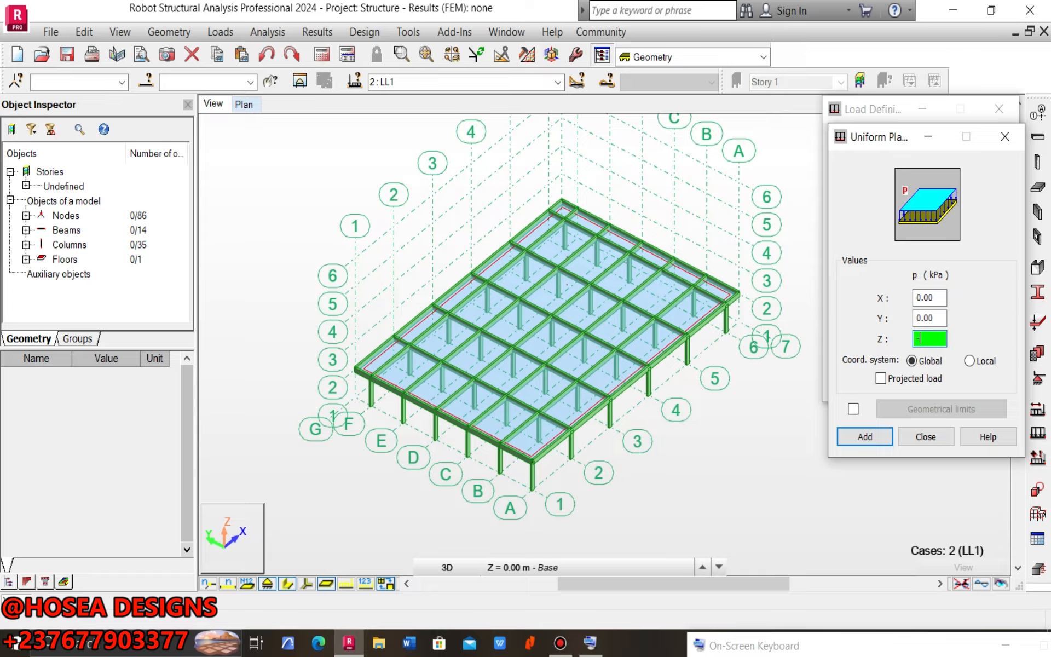
{"action": "left_click", "coordinate": [404, 81]}
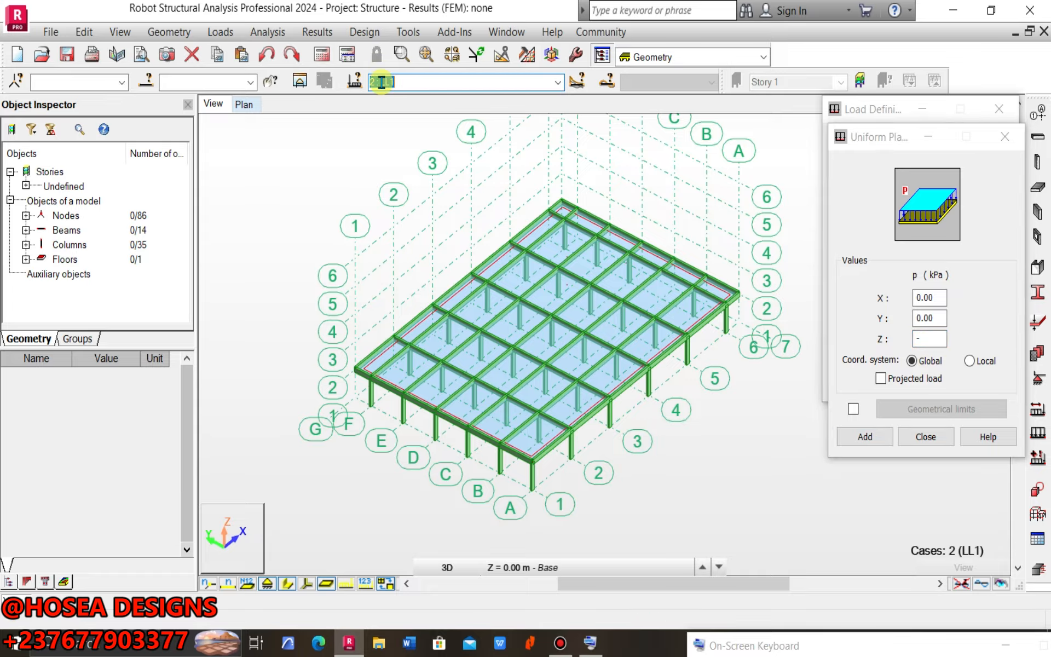
{"action": "left_click", "coordinate": [928, 338]}
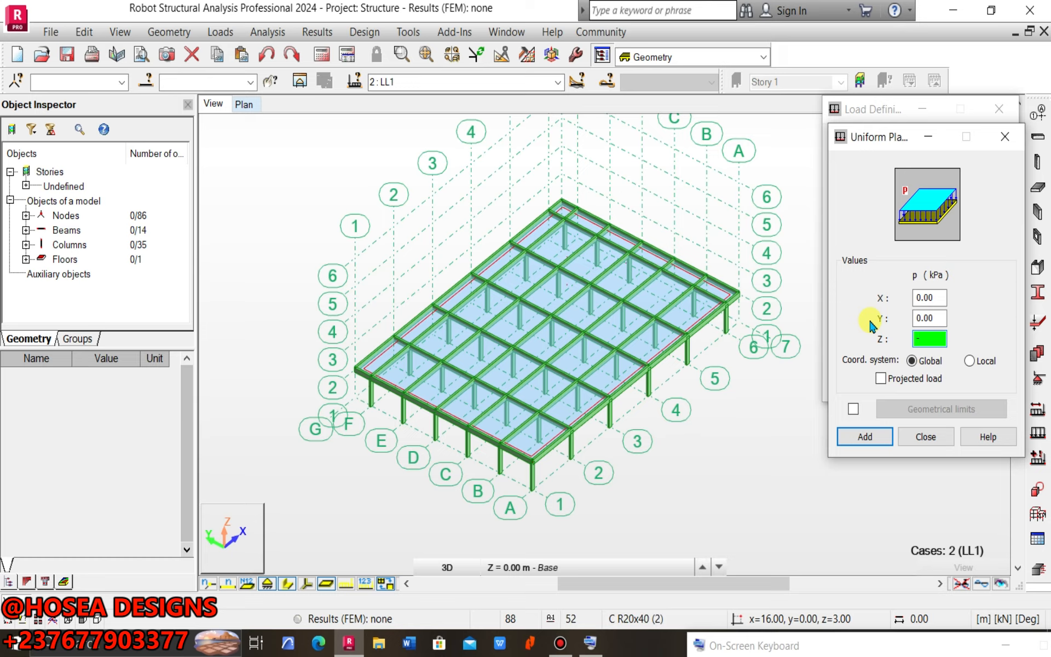
{"action": "type", "text": "-4"}
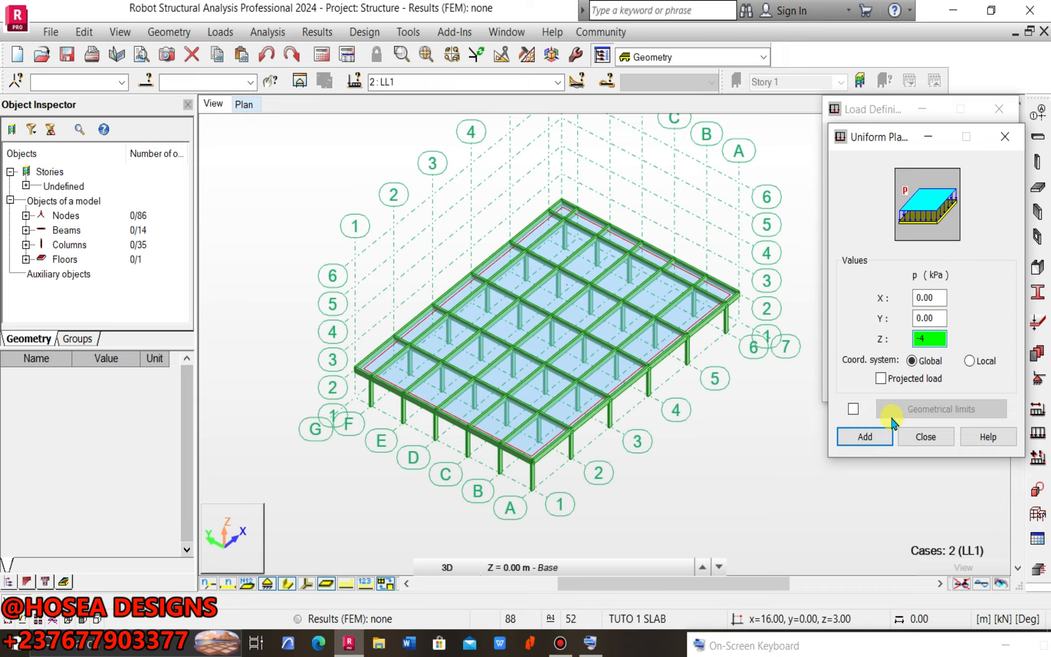
{"action": "left_click", "coordinate": [866, 437]}
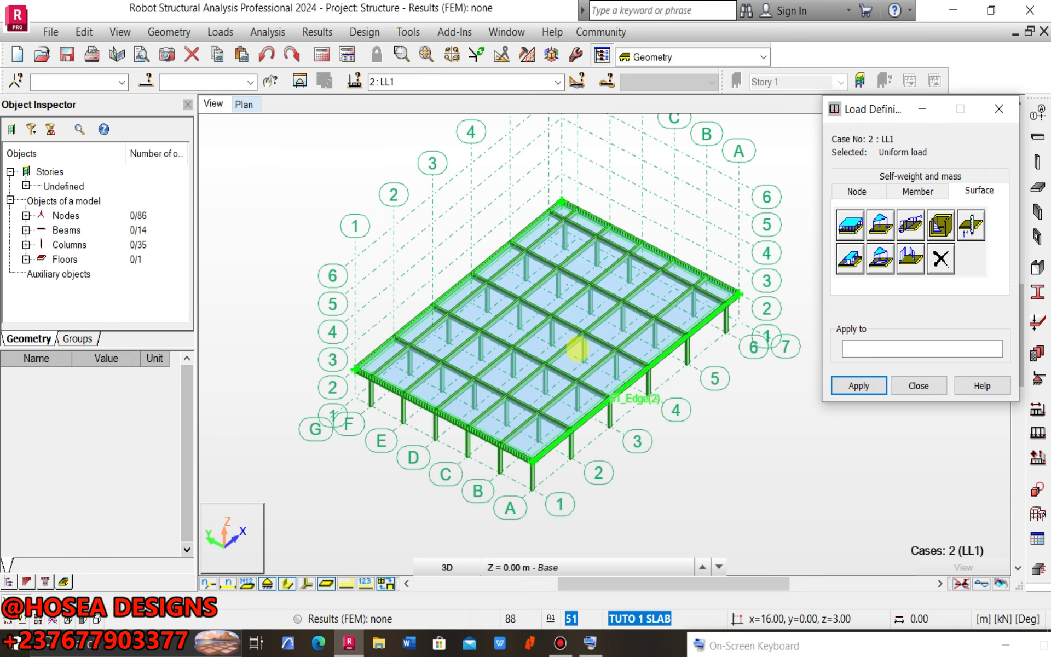
- Apply the uniform LL1 surface load to floor panel 51 and check its display on the slab
{"action": "scroll", "coordinate": [583, 351], "scroll_direction": "up", "scroll_amount": 5}
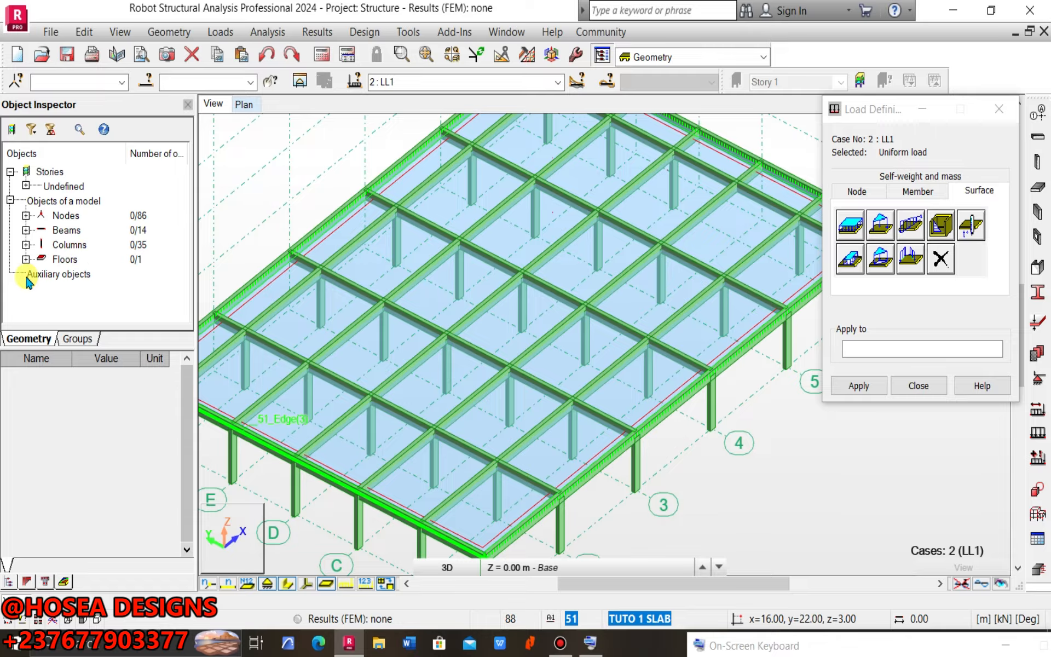
{"action": "left_click", "coordinate": [25, 259]}
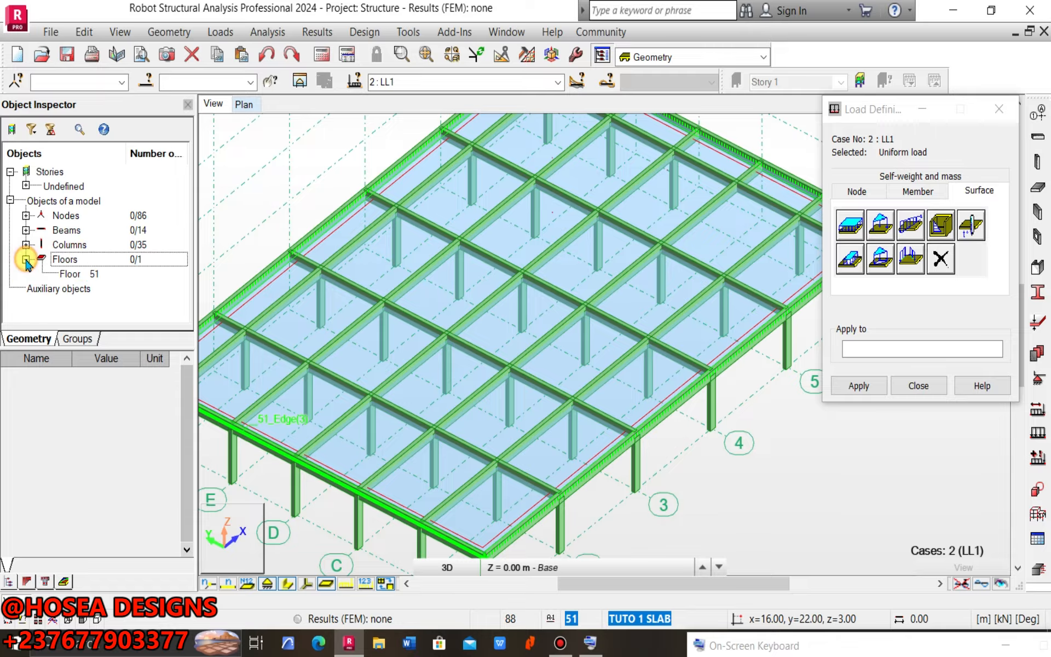
{"action": "left_click", "coordinate": [63, 274]}
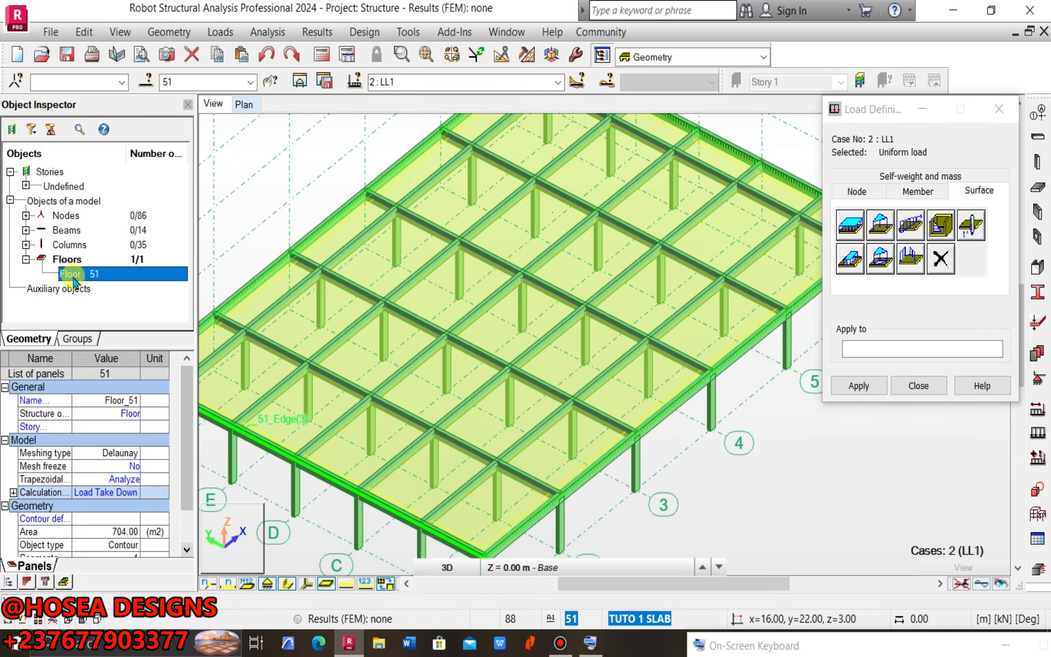
{"action": "left_click", "coordinate": [859, 349]}
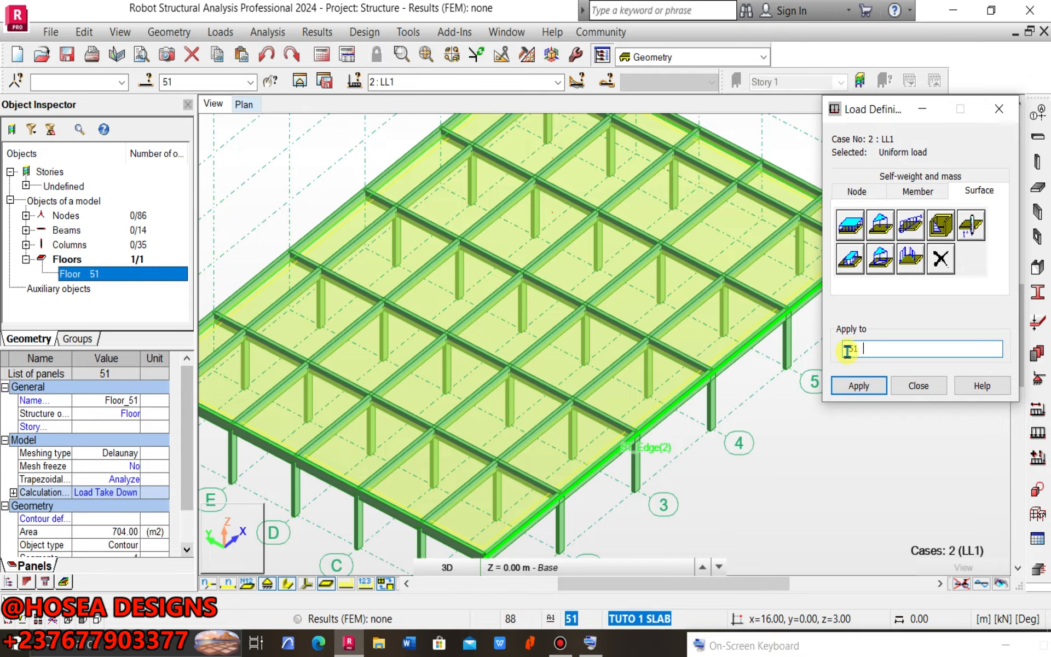
{"action": "left_click", "coordinate": [858, 386]}
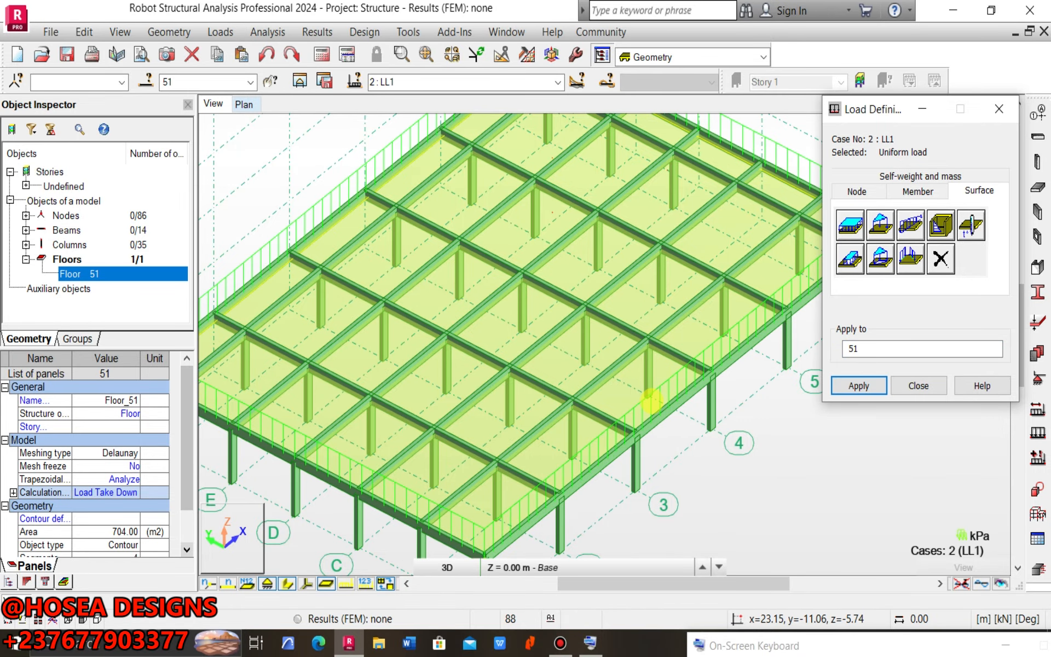
{"action": "scroll", "coordinate": [651, 402], "scroll_direction": "down", "scroll_amount": 6}
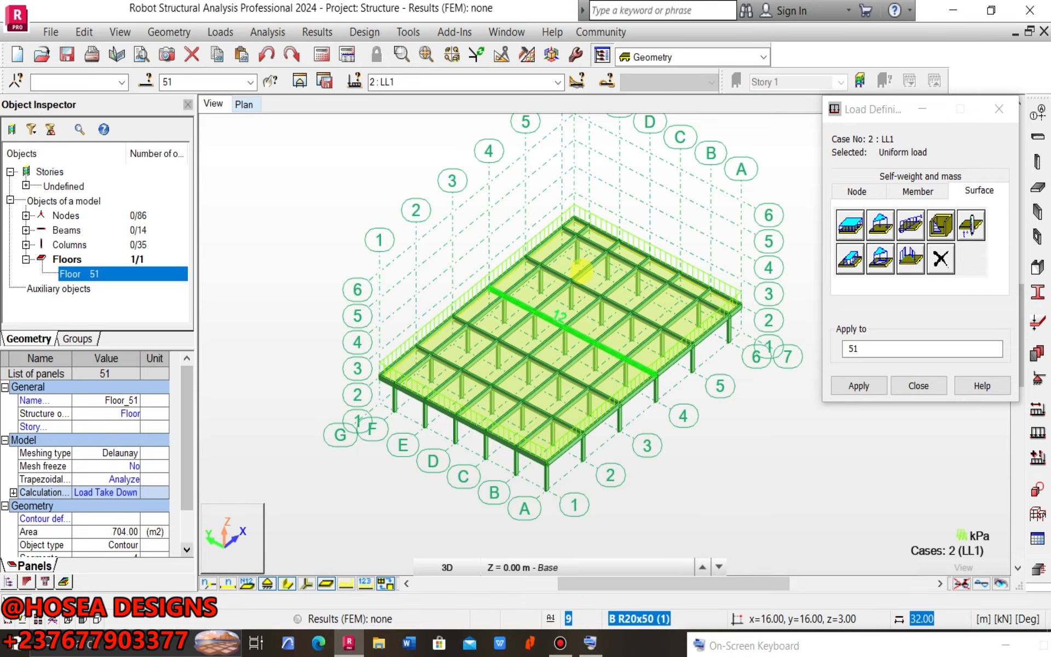
- Check the live load on the floor slab and switch the active load case to DL1
{"action": "scroll", "coordinate": [581, 270], "scroll_direction": "up", "scroll_amount": 10}
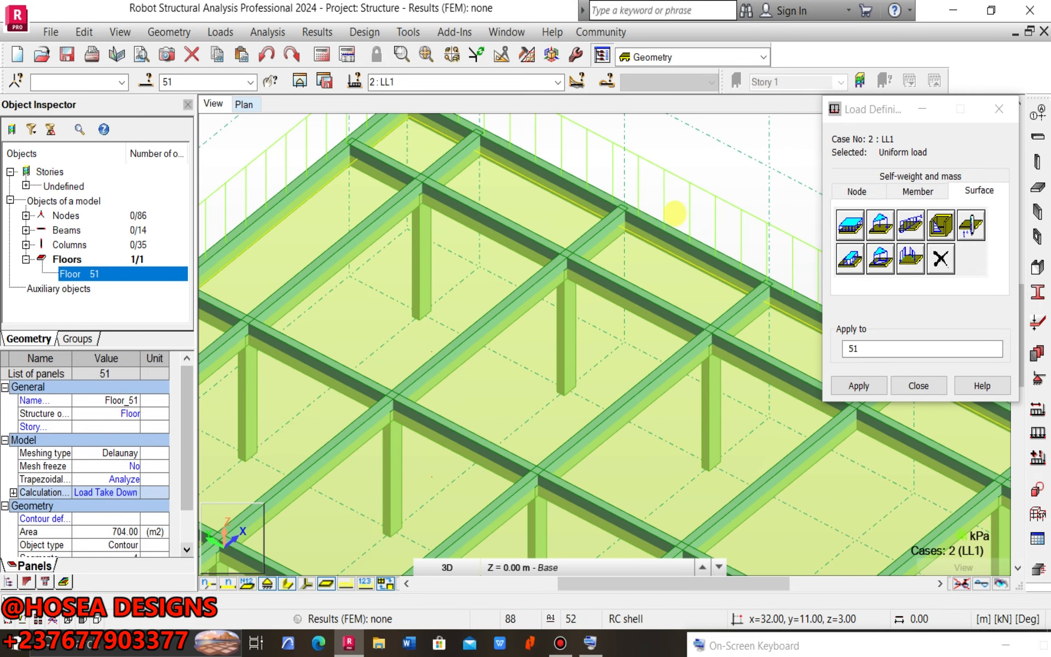
{"action": "scroll", "coordinate": [674, 212], "scroll_direction": "down", "scroll_amount": 10}
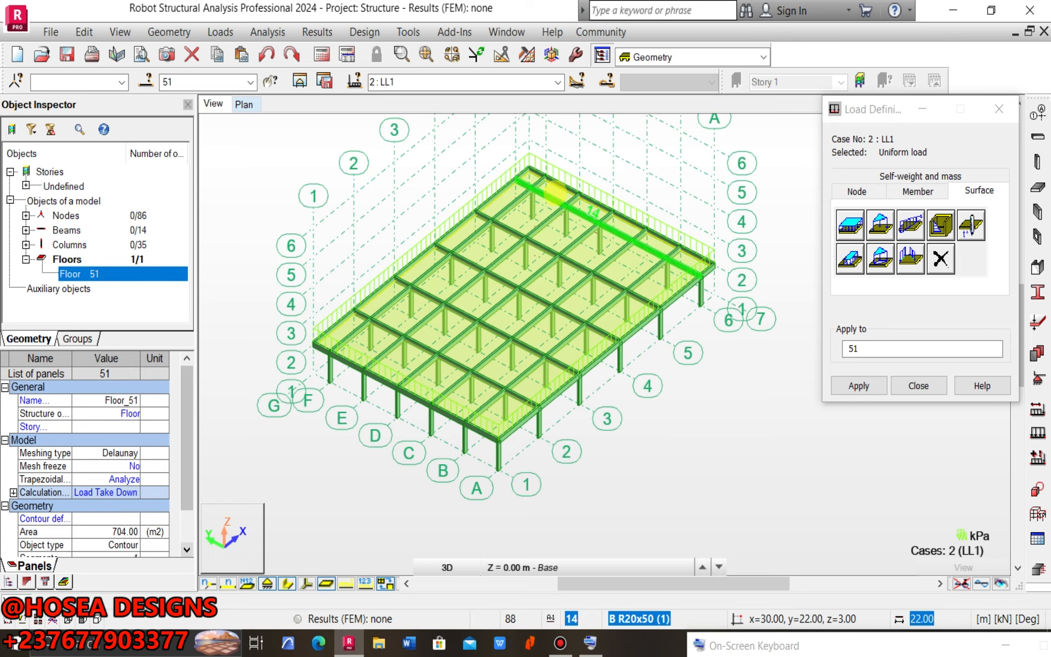
{"action": "scroll", "coordinate": [602, 183], "scroll_direction": "down", "scroll_amount": 2}
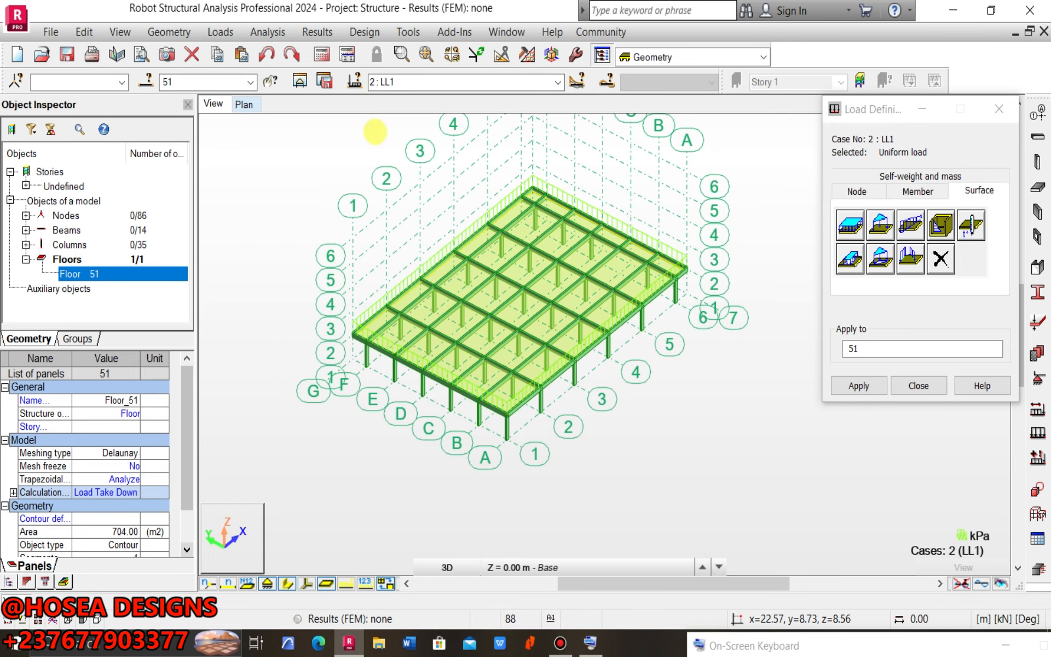
{"action": "left_click", "coordinate": [558, 82]}
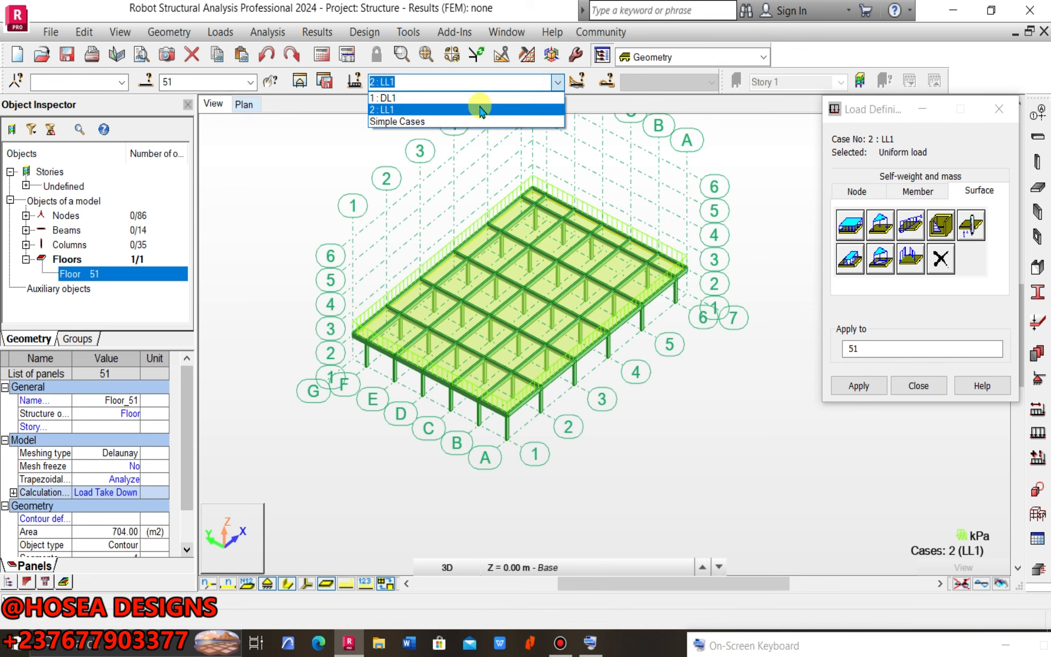
{"action": "left_click", "coordinate": [481, 97]}
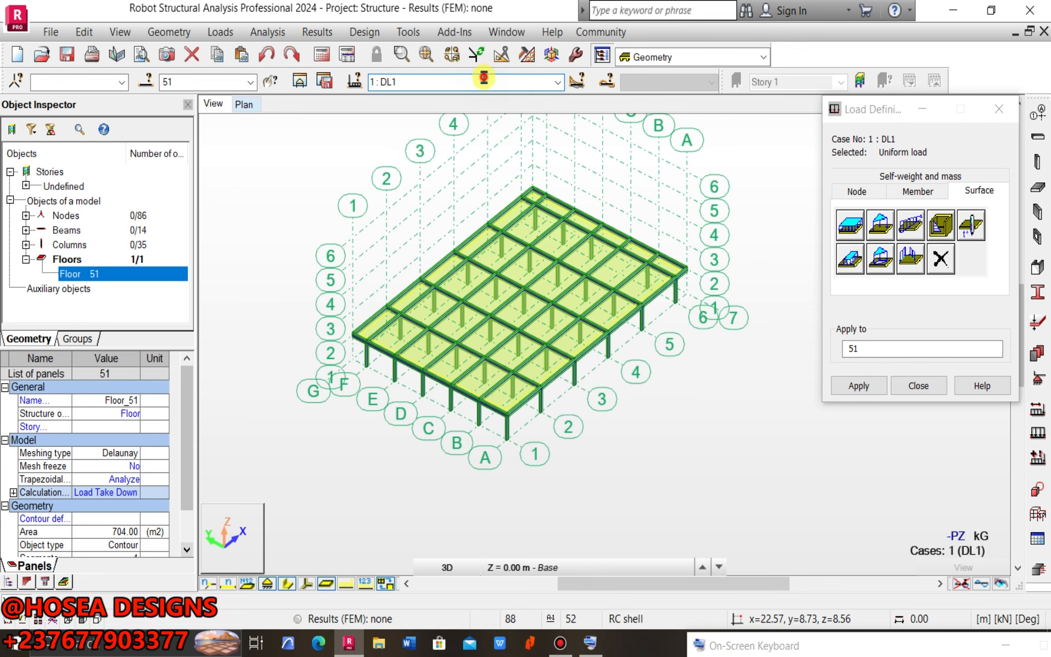
- Apply a uniform planar load of -2 kPa in the Z direction to floor panel 51 and finish load definition
{"action": "left_click", "coordinate": [850, 224]}
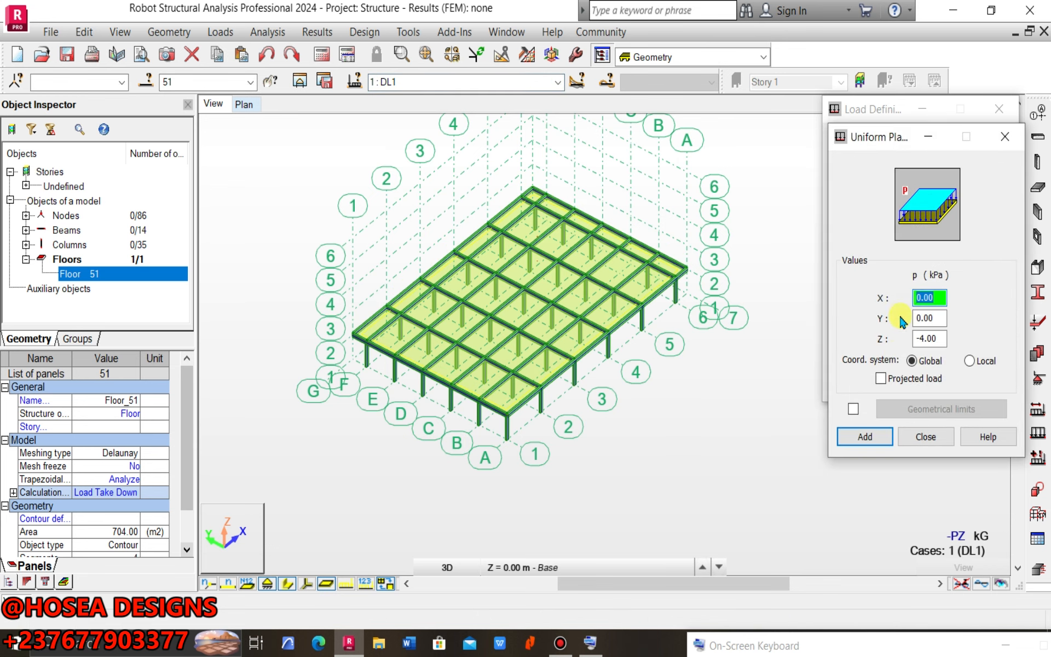
{"action": "left_click", "coordinate": [941, 339]}
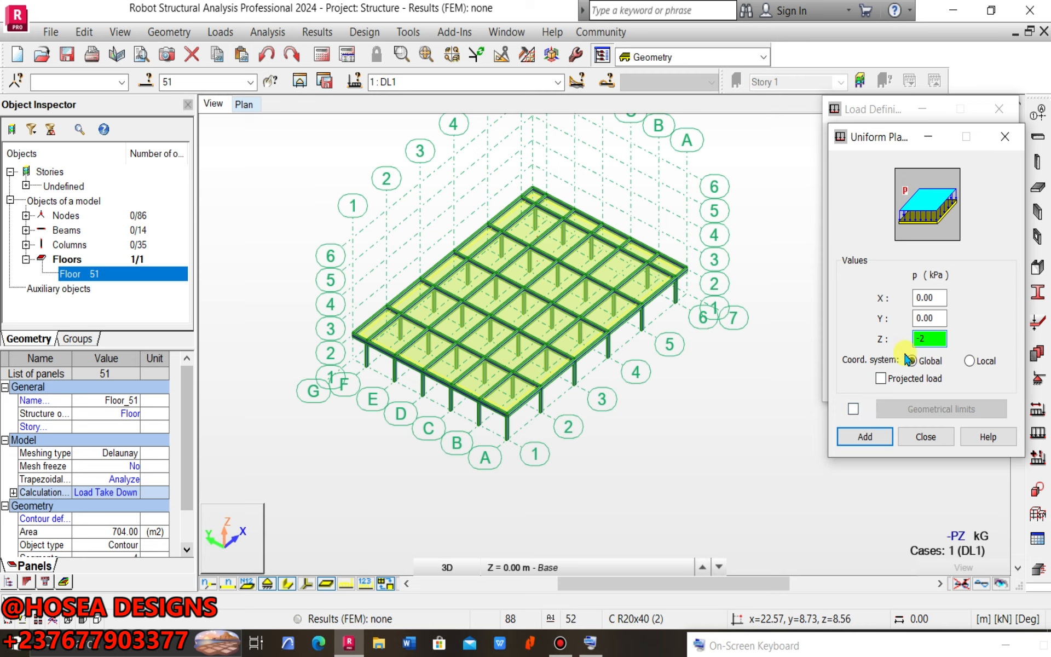
{"action": "type", "text": "-2"}
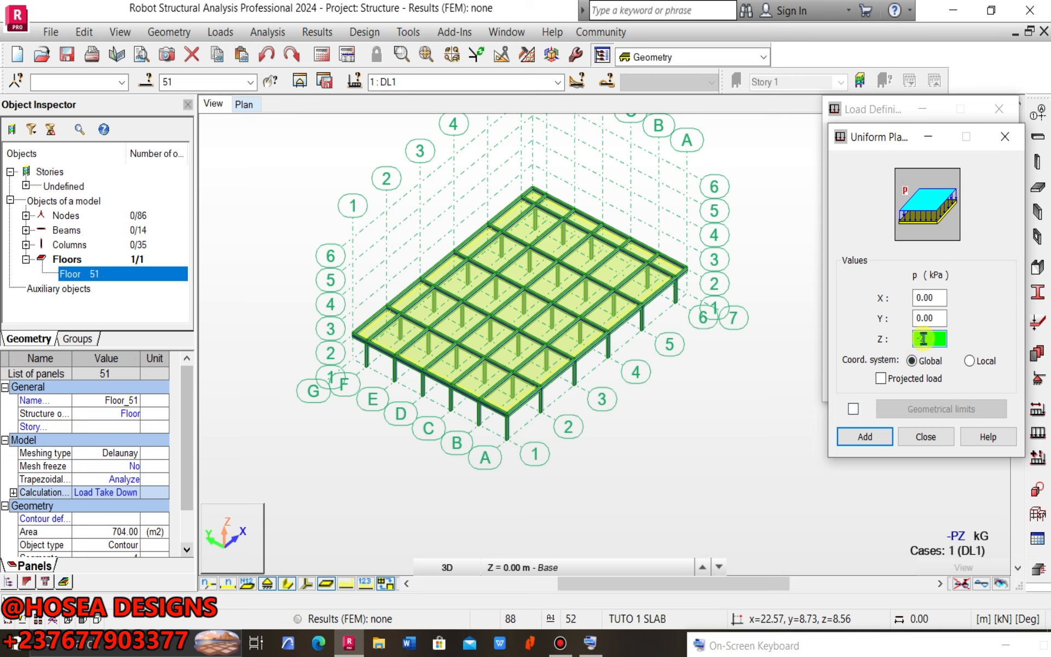
{"action": "left_click", "coordinate": [858, 436]}
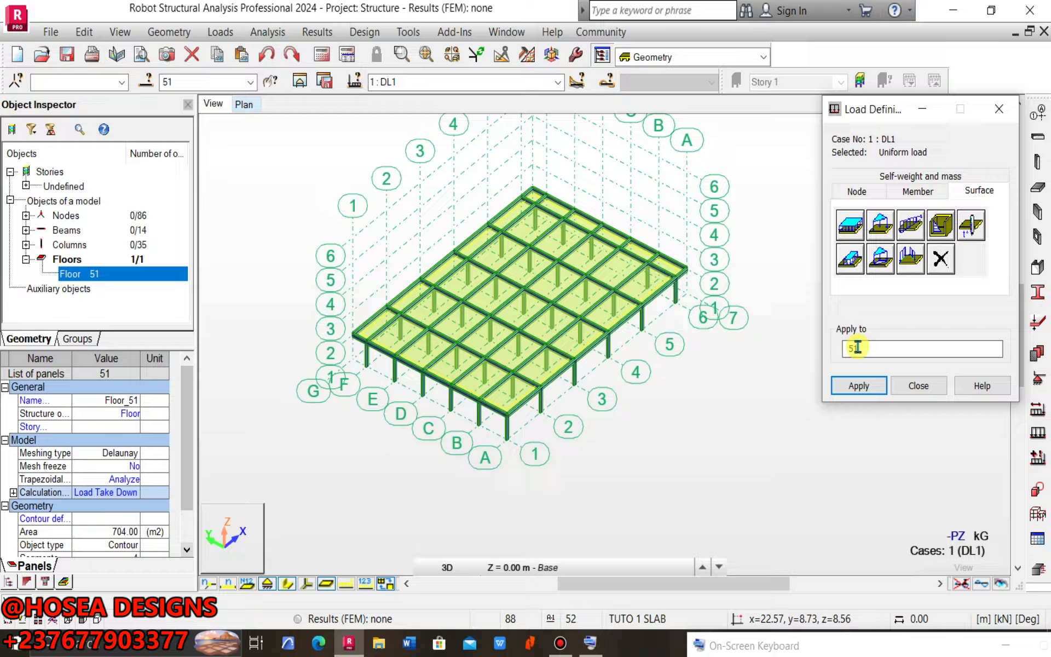
{"action": "left_click", "coordinate": [858, 385]}
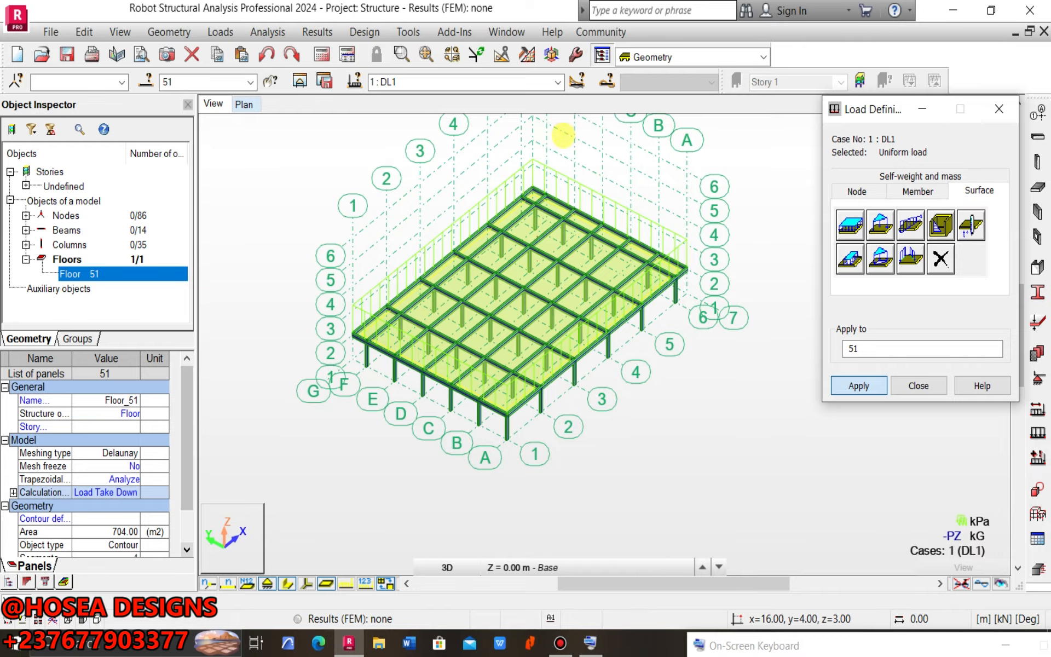
{"action": "scroll", "coordinate": [550, 175], "scroll_direction": "up", "scroll_amount": 3}
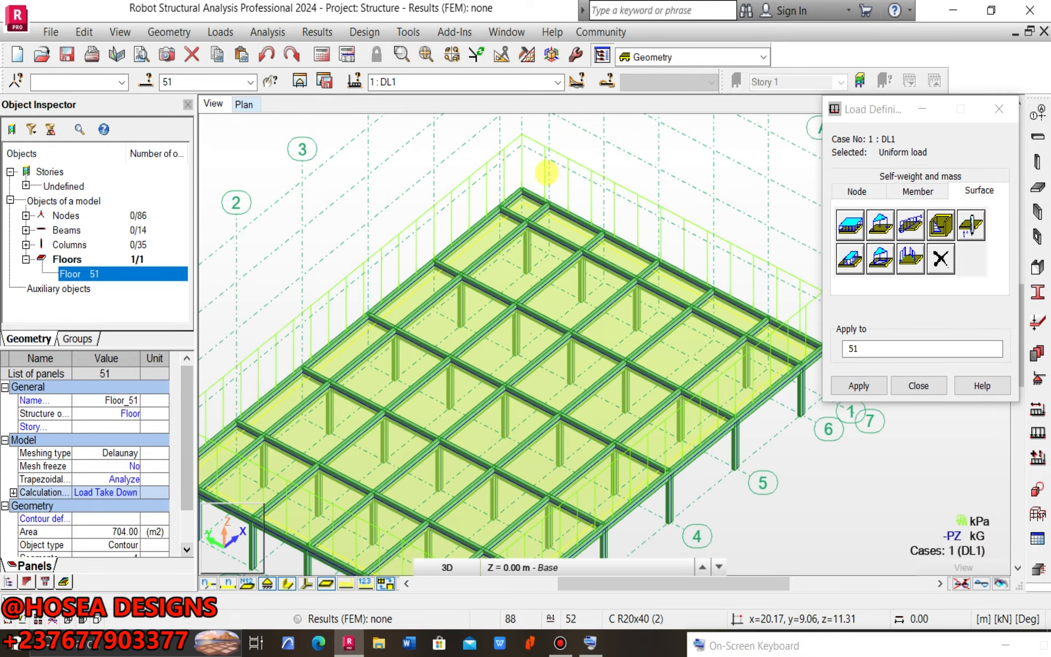
{"action": "scroll", "coordinate": [550, 169], "scroll_direction": "down", "scroll_amount": 5}
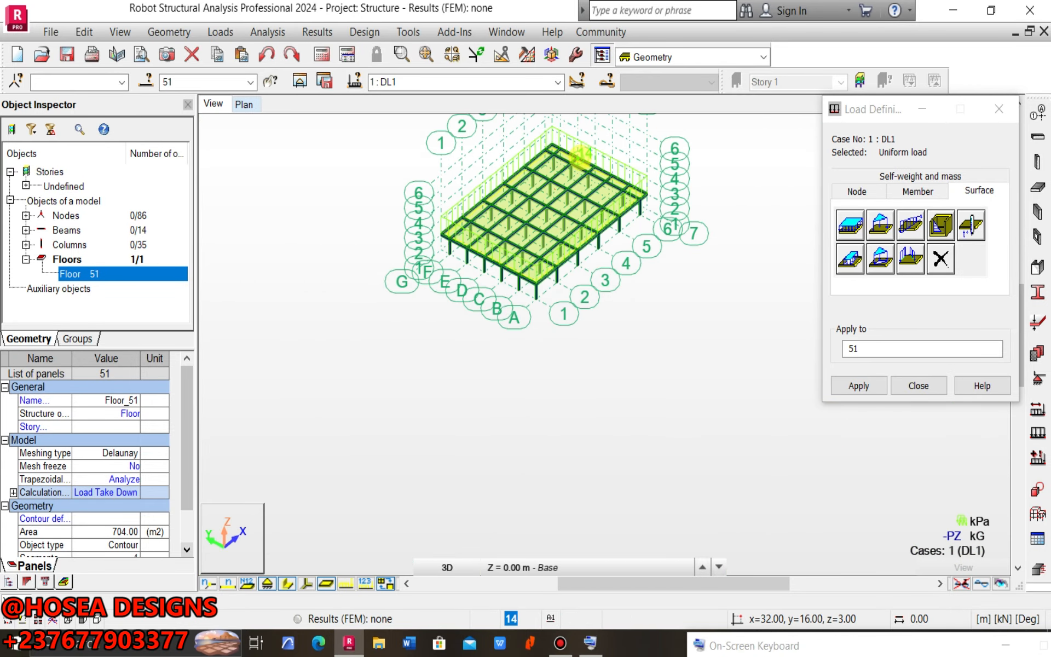
{"action": "scroll", "coordinate": [580, 156], "scroll_direction": "down", "scroll_amount": 3}
{"action": "left_click", "coordinate": [918, 385]}
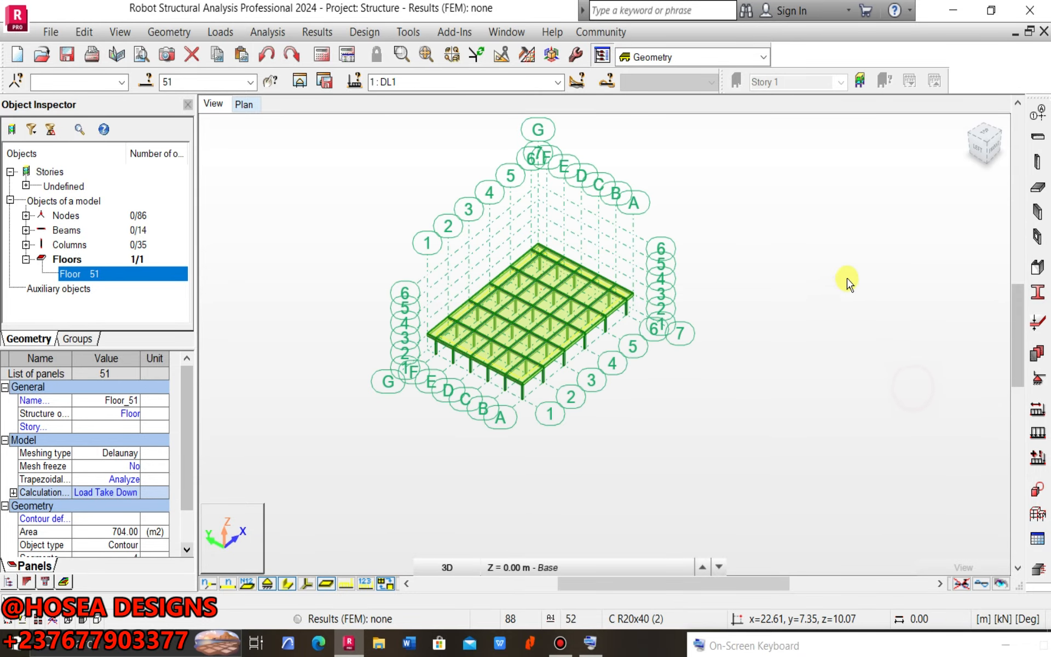
- Examine the single-storey frame and its floor slab in the 3D view
{"action": "scroll", "coordinate": [506, 246], "scroll_direction": "up", "scroll_amount": 4}
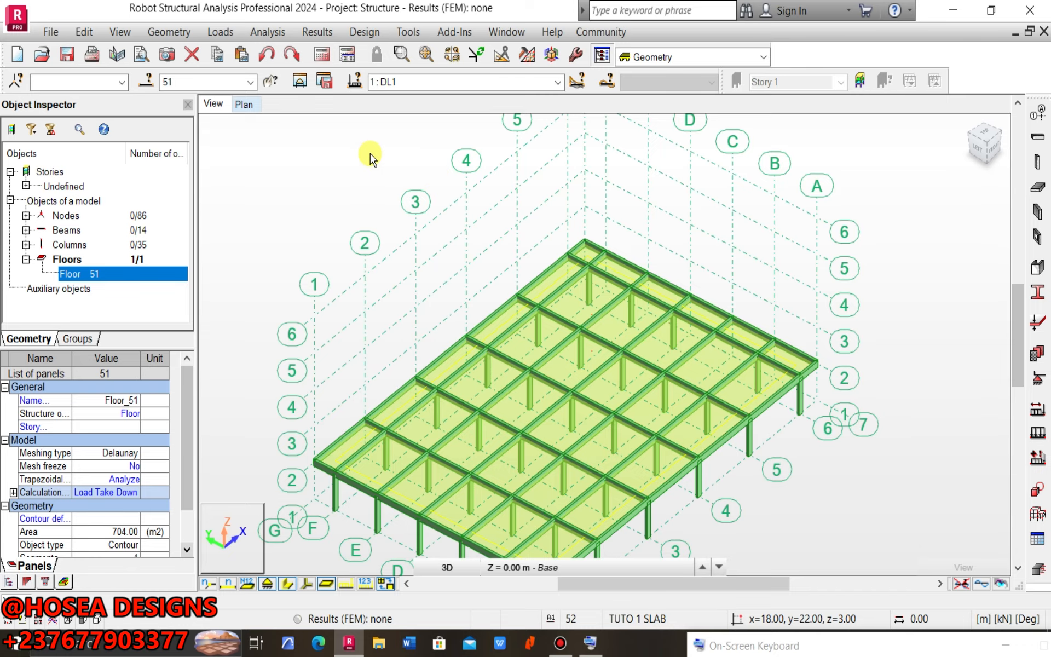
{"action": "scroll", "coordinate": [370, 148], "scroll_direction": "down", "scroll_amount": 2}
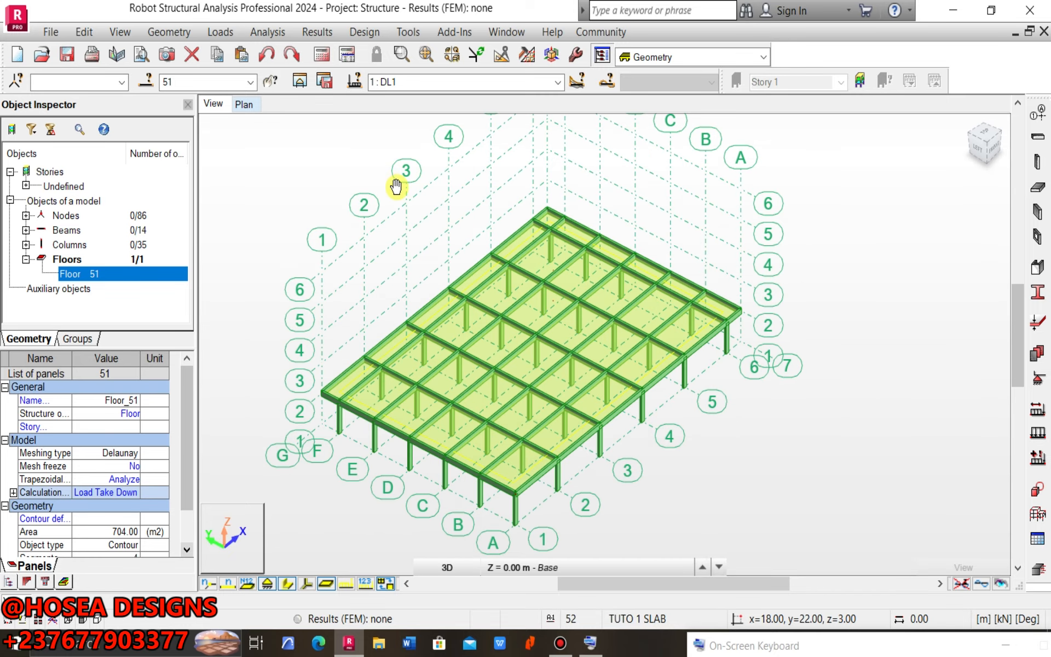
{"action": "middle_click_drag", "start_coordinate": [396, 186], "coordinate": [406, 215]}
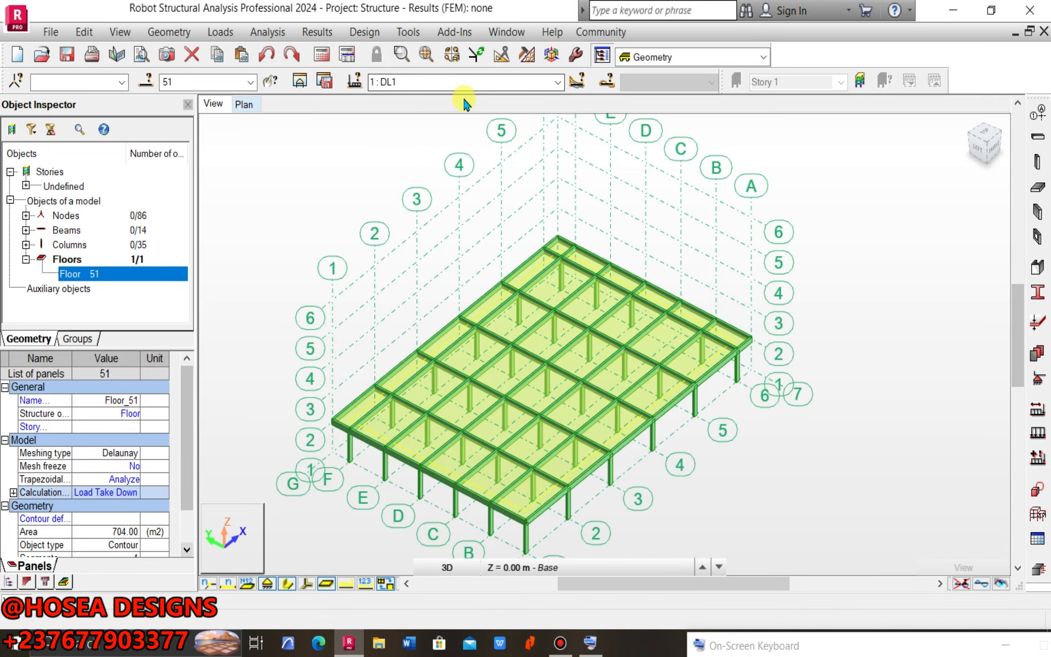
{"action": "middle_click_drag", "start_coordinate": [432, 184], "coordinate": [422, 206]}
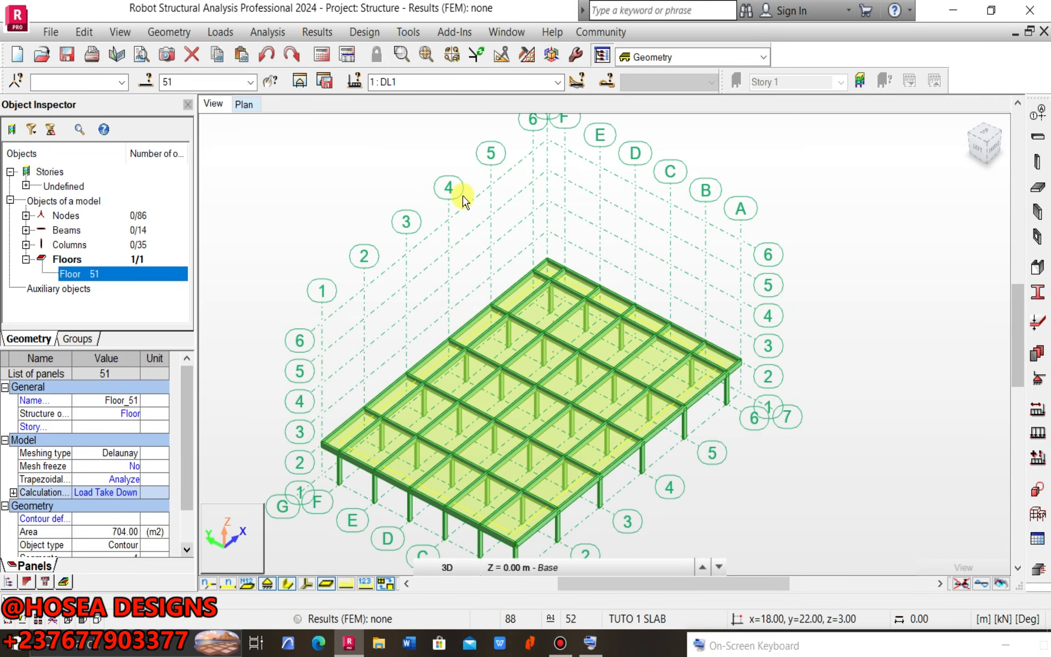
{"action": "scroll", "coordinate": [471, 207], "scroll_direction": "up", "scroll_amount": 3}
{"action": "scroll", "coordinate": [484, 211], "scroll_direction": "down", "scroll_amount": 2}
{"action": "middle_click_drag", "start_coordinate": [531, 240], "coordinate": [539, 235]}
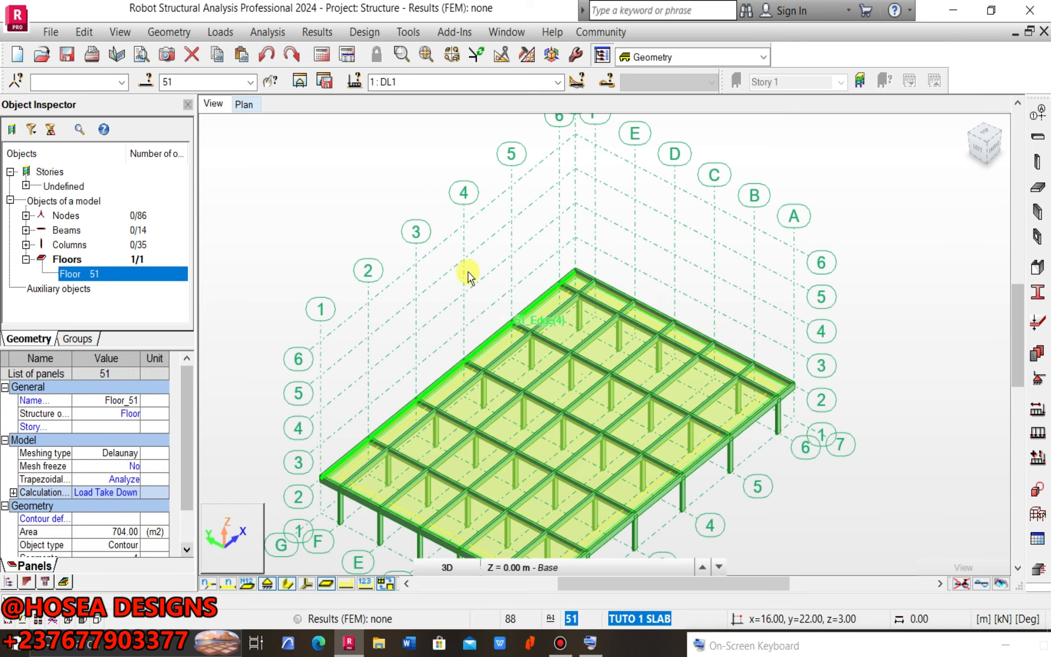
{"action": "scroll", "coordinate": [547, 309], "scroll_direction": "down", "scroll_amount": 1}
{"action": "middle_click_drag", "start_coordinate": [579, 329], "coordinate": [565, 286]}
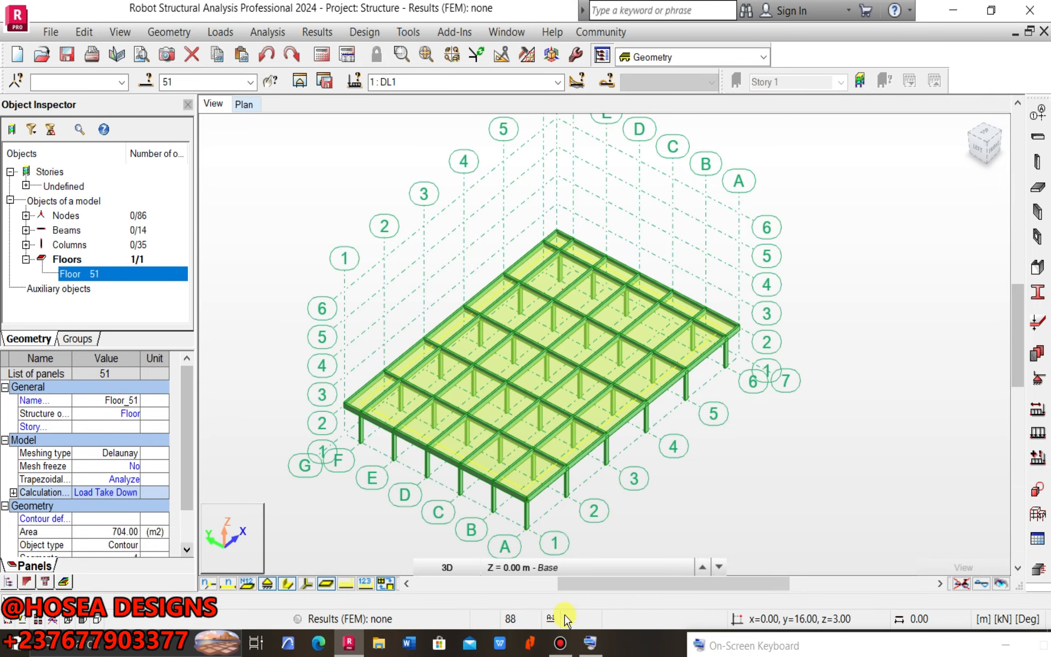
{"action": "left_click", "coordinate": [657, 567]}
{"action": "left_click", "coordinate": [766, 231]}
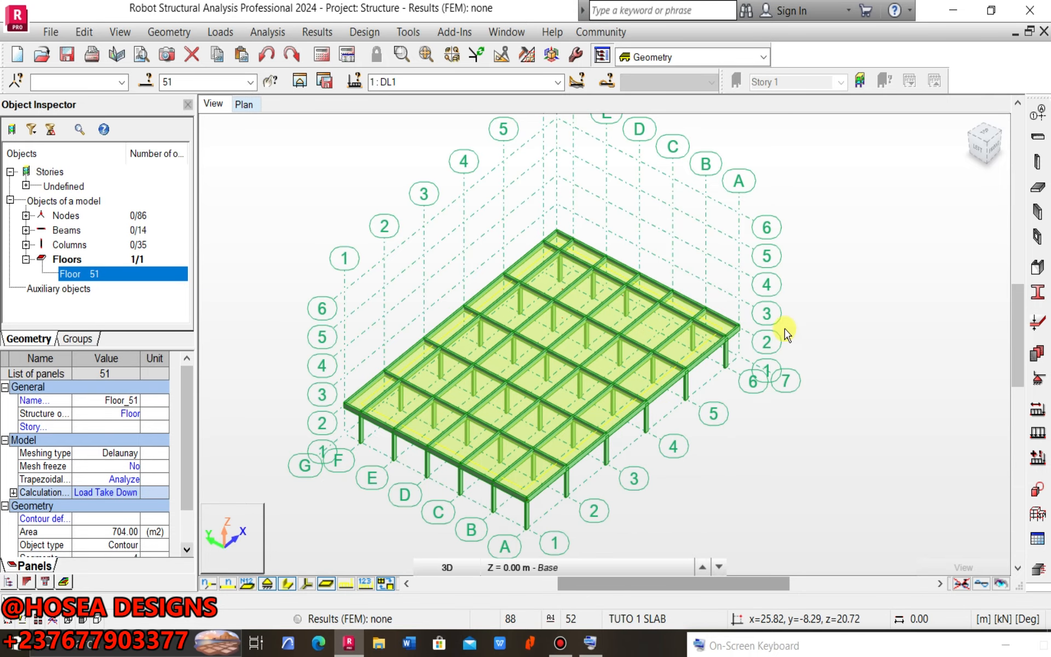
{"action": "mouse_move", "coordinate": [756, 294]}
{"action": "middle_mouse_down"}
{"action": "mouse_move", "coordinate": [691, 344]}
{"action": "mouse_move", "coordinate": [760, 285]}
{"action": "middle_mouse_up"}
{"action": "scroll", "coordinate": [711, 333], "scroll_direction": "up", "scroll_amount": 1}
{"action": "scroll", "coordinate": [759, 284], "scroll_direction": "down", "scroll_amount": 3}
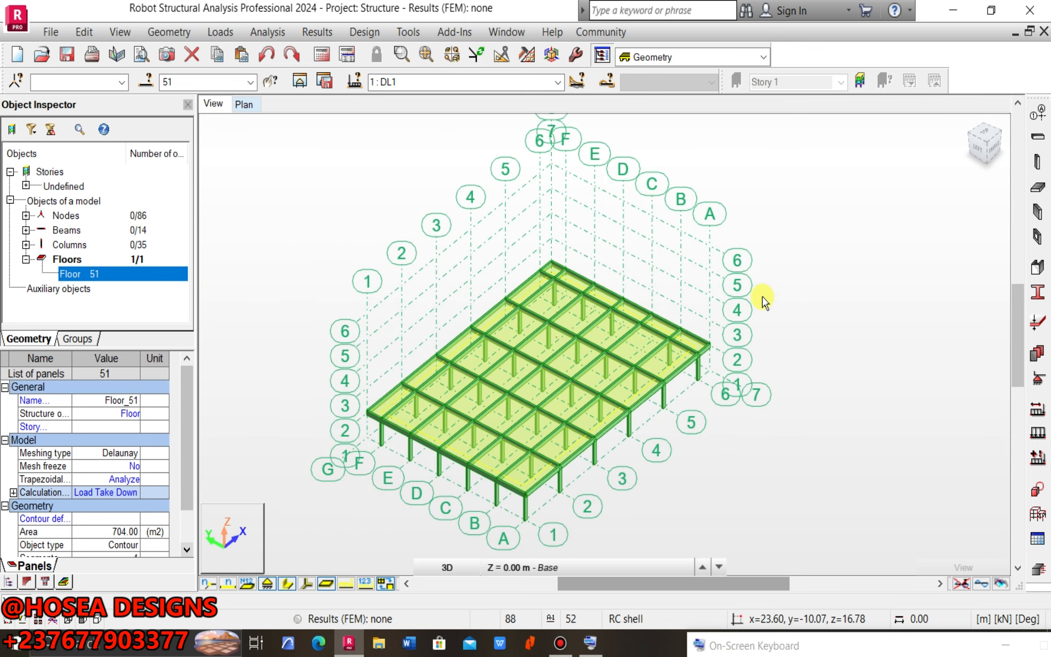
- Select the entire single-storey structure and copy it upward with translation vector 0,0,3 m and 4 repetitions
{"action": "left_click_drag", "start_coordinate": [819, 242], "coordinate": [338, 543]}
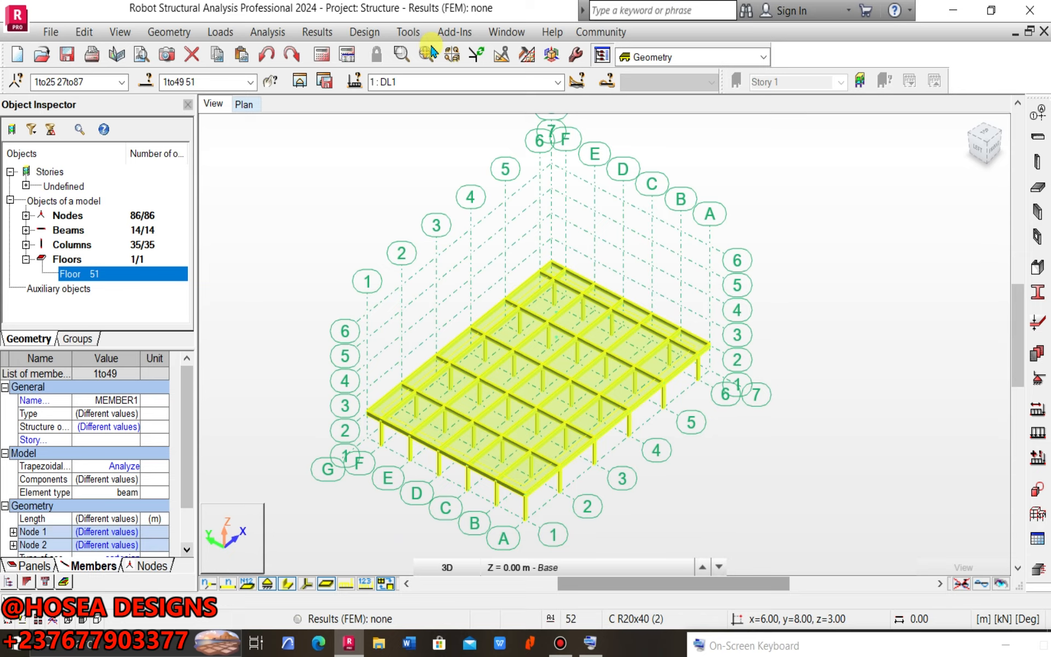
{"action": "left_click", "coordinate": [504, 57]}
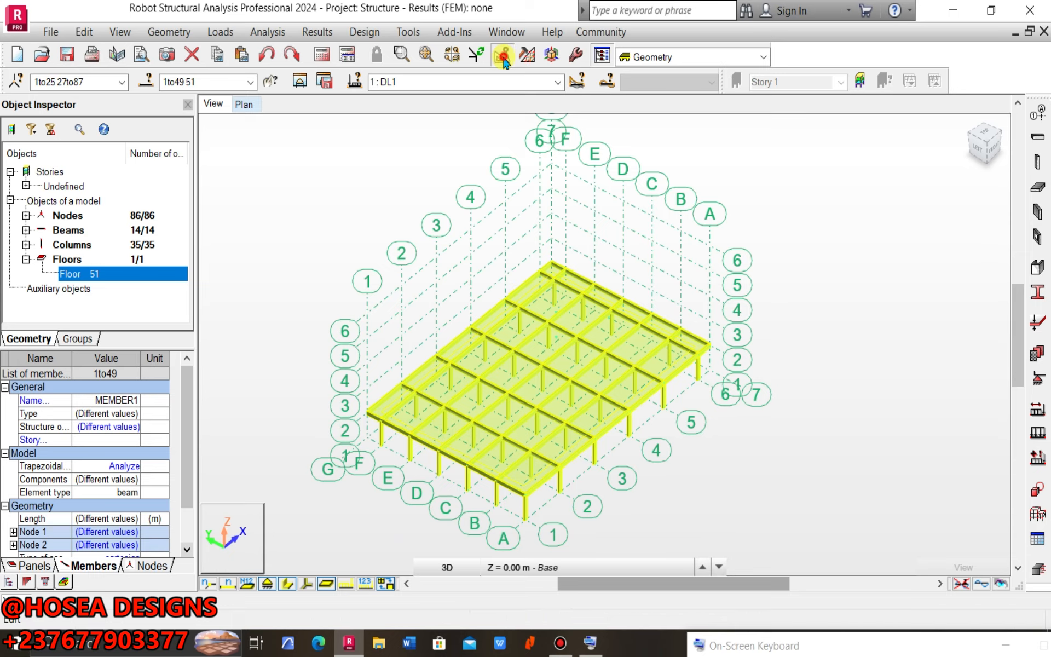
{"action": "left_click", "coordinate": [352, 108]}
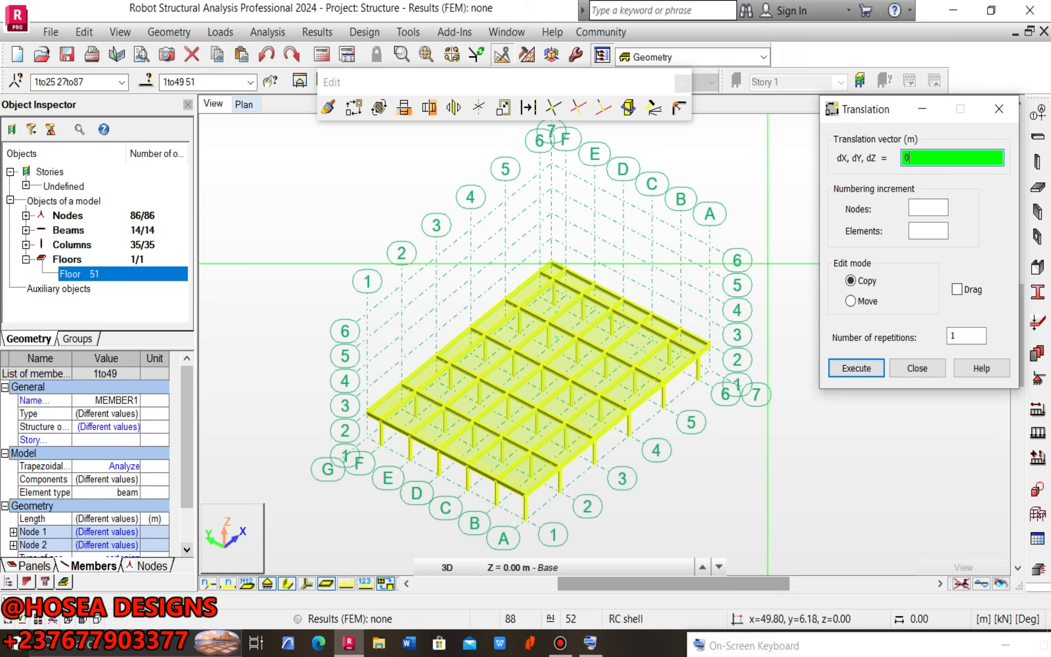
{"action": "type", "text": ",0,3"}
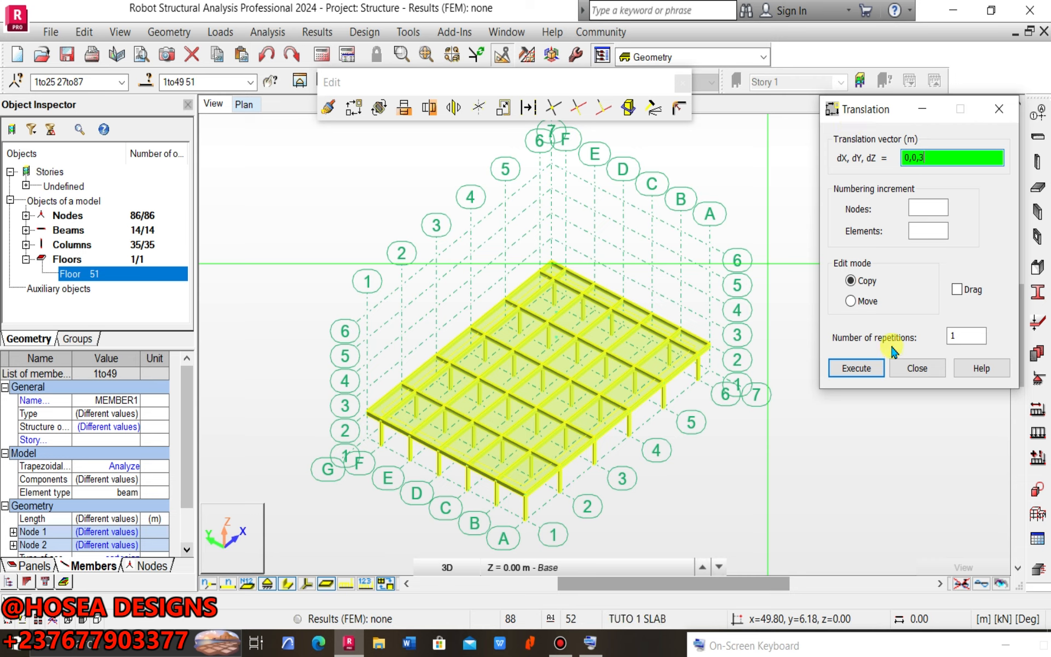
{"action": "double_click", "coordinate": [967, 333]}
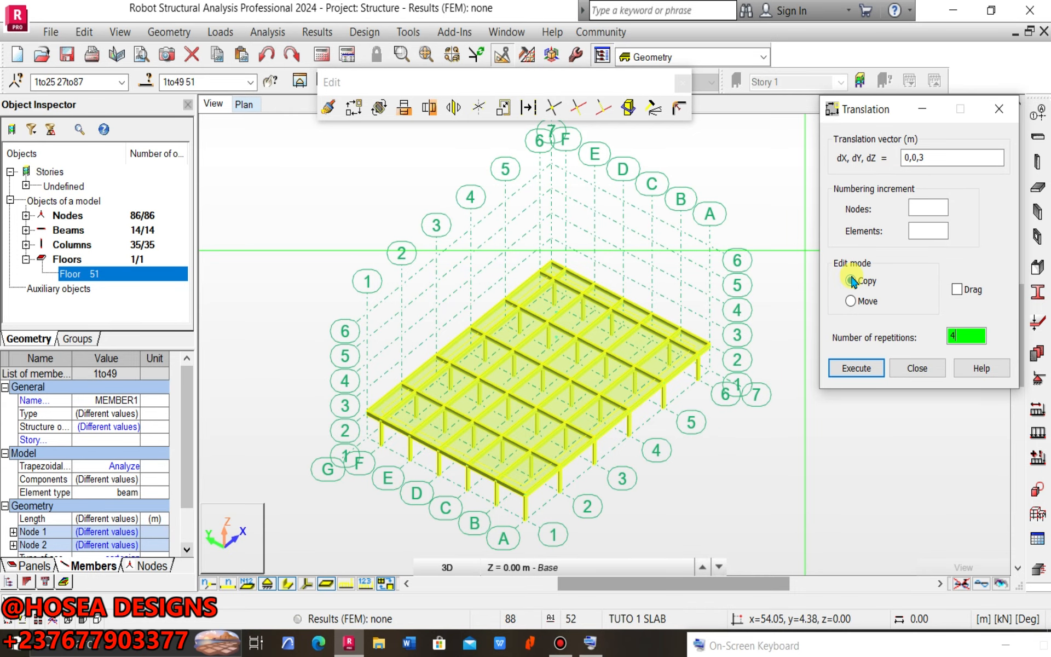
{"action": "left_click", "coordinate": [848, 368]}
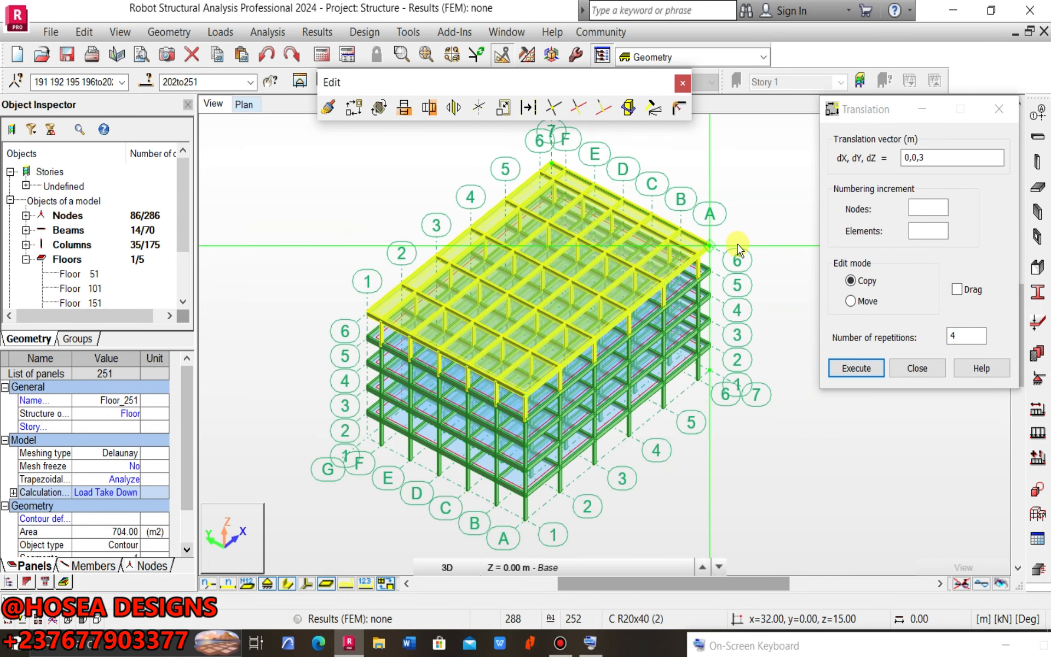
{"action": "scroll", "coordinate": [672, 288], "scroll_direction": "up", "scroll_amount": 6}
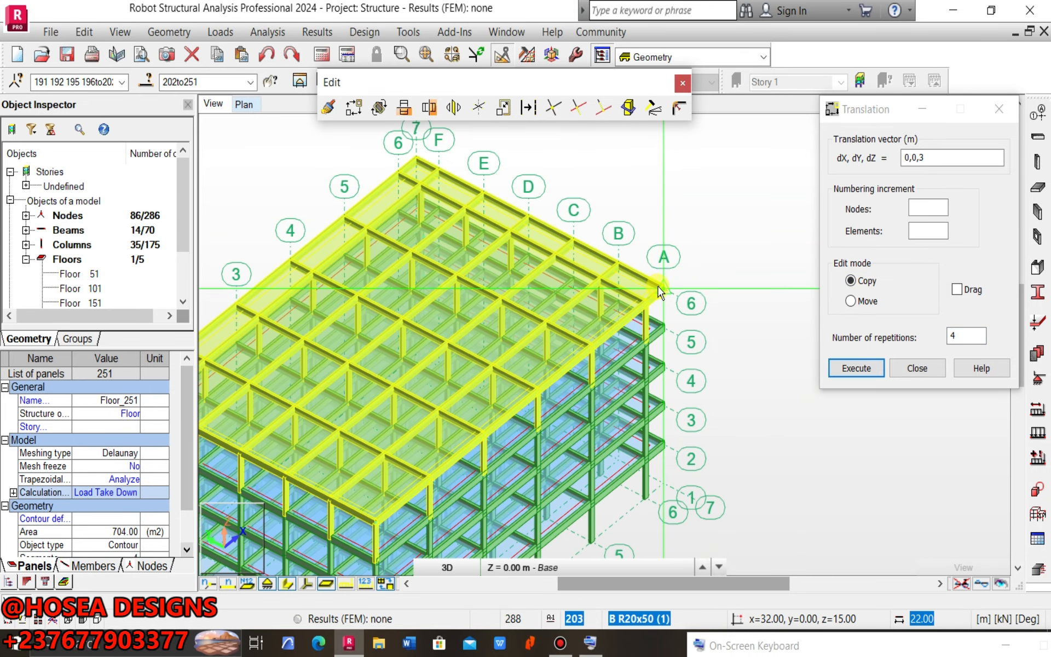
{"action": "scroll", "coordinate": [671, 308], "scroll_direction": "up", "scroll_amount": 5}
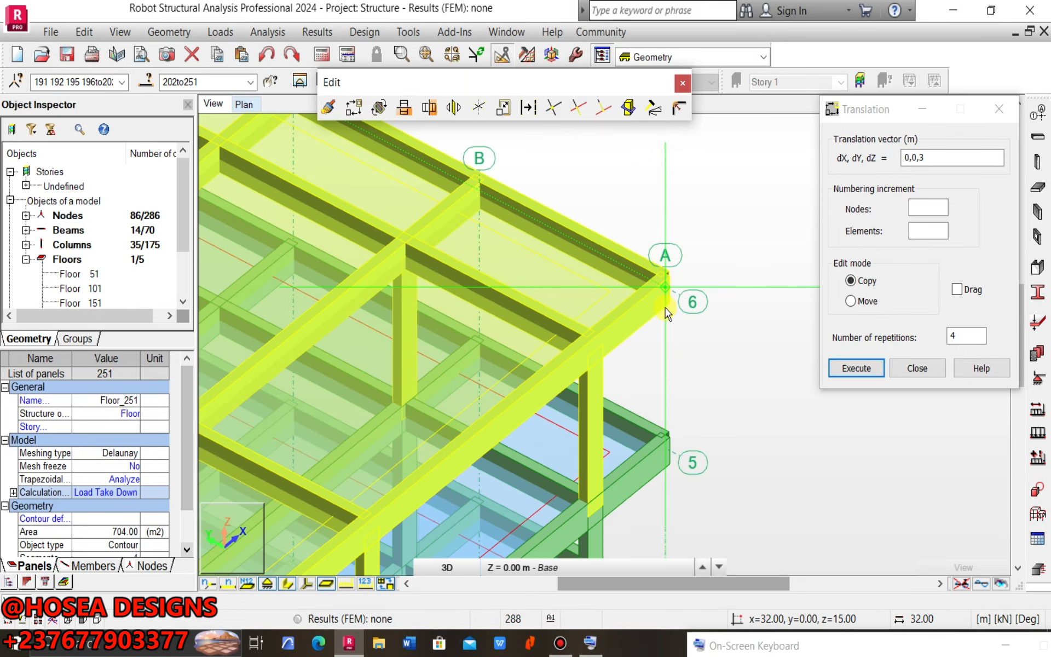
{"action": "scroll", "coordinate": [681, 290], "scroll_direction": "down", "scroll_amount": 7}
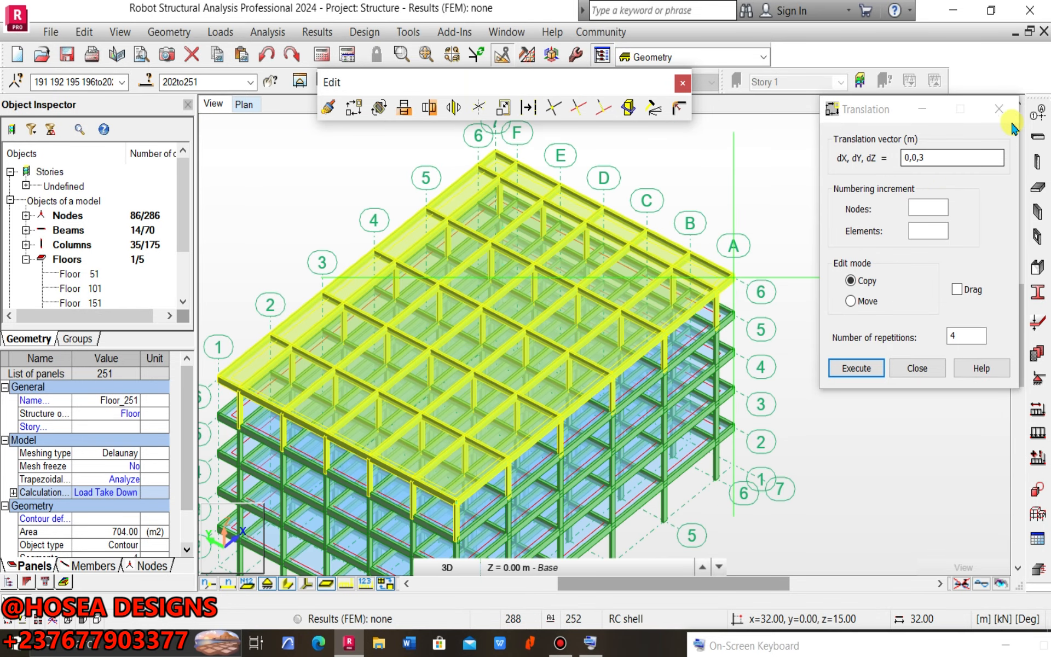
{"action": "left_click", "coordinate": [915, 367]}
- Clear the selection and orbit the model to examine the stacked storeys from the front
{"action": "scroll", "coordinate": [761, 364], "scroll_direction": "down", "scroll_amount": 2}
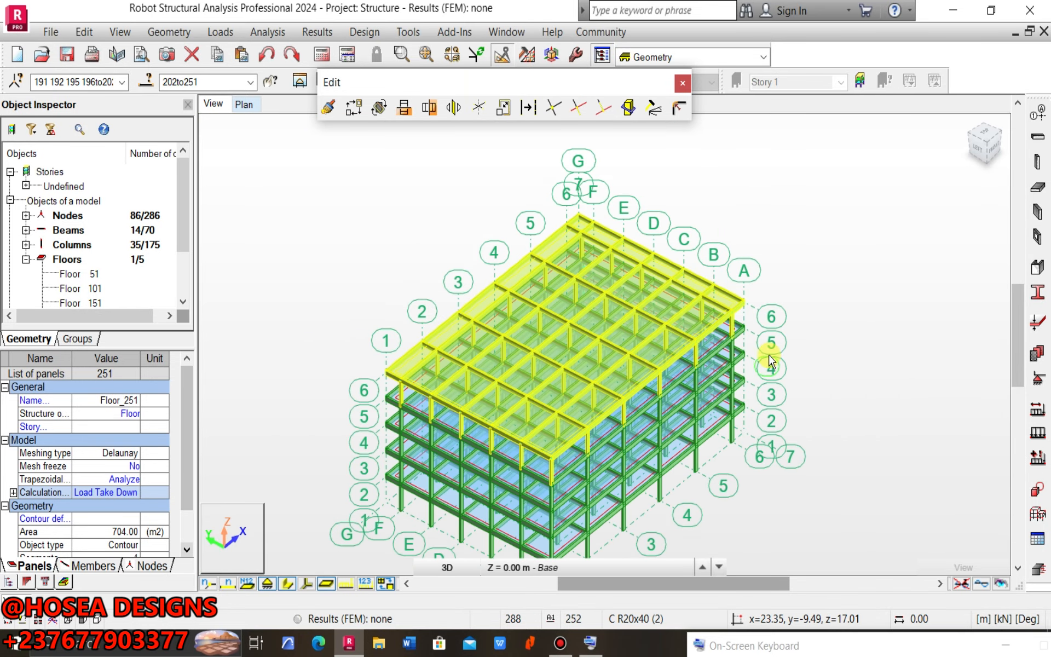
{"action": "left_click", "coordinate": [812, 357]}
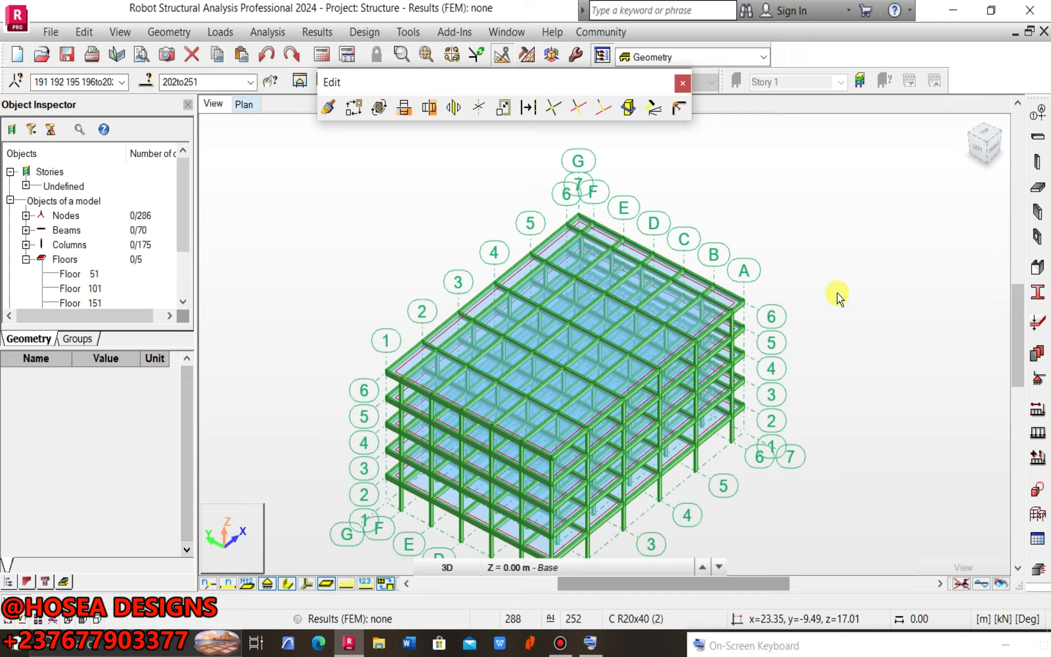
{"action": "left_click", "coordinate": [969, 125]}
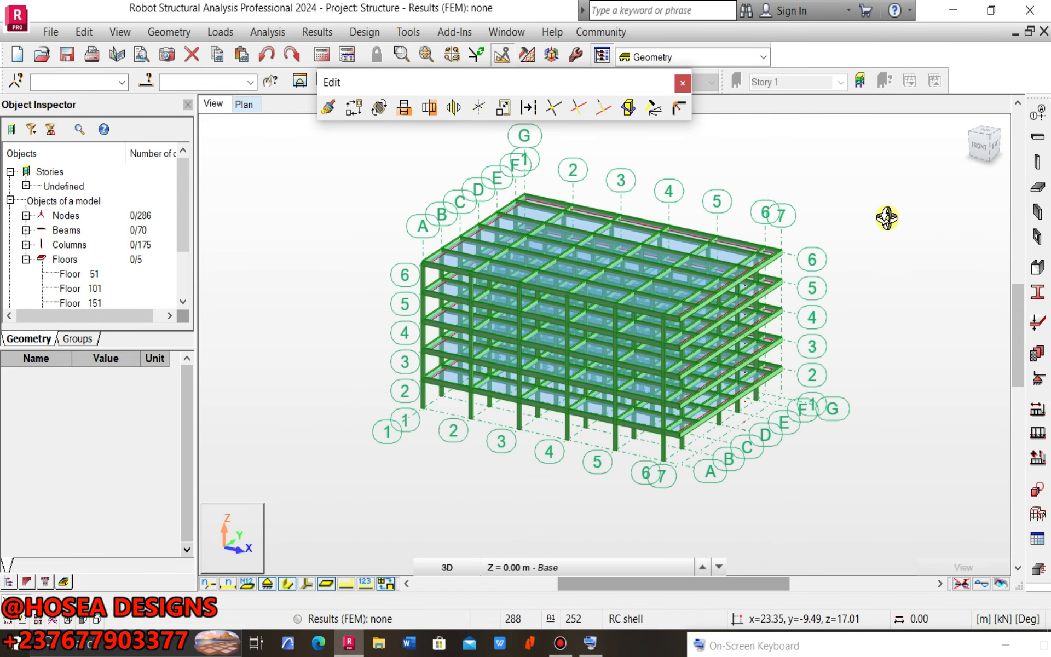
{"action": "middle_click_drag", "start_coordinate": [779, 379], "coordinate": [584, 438]}
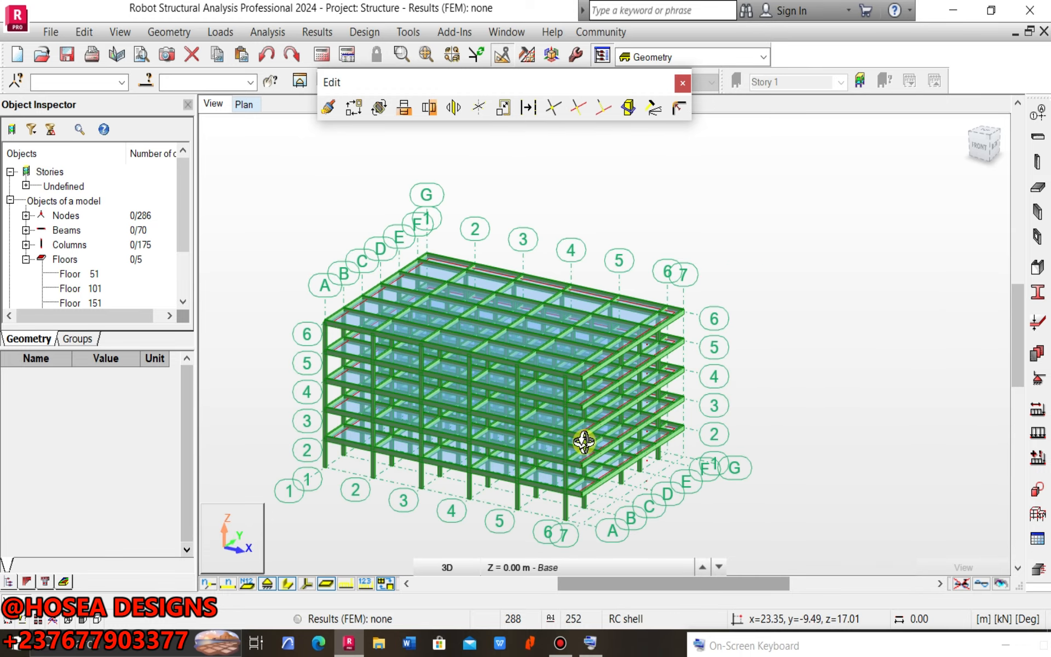
{"action": "scroll", "coordinate": [585, 439], "scroll_direction": "up", "scroll_amount": 4}
{"action": "middle_click_drag", "start_coordinate": [642, 415], "coordinate": [671, 410]}
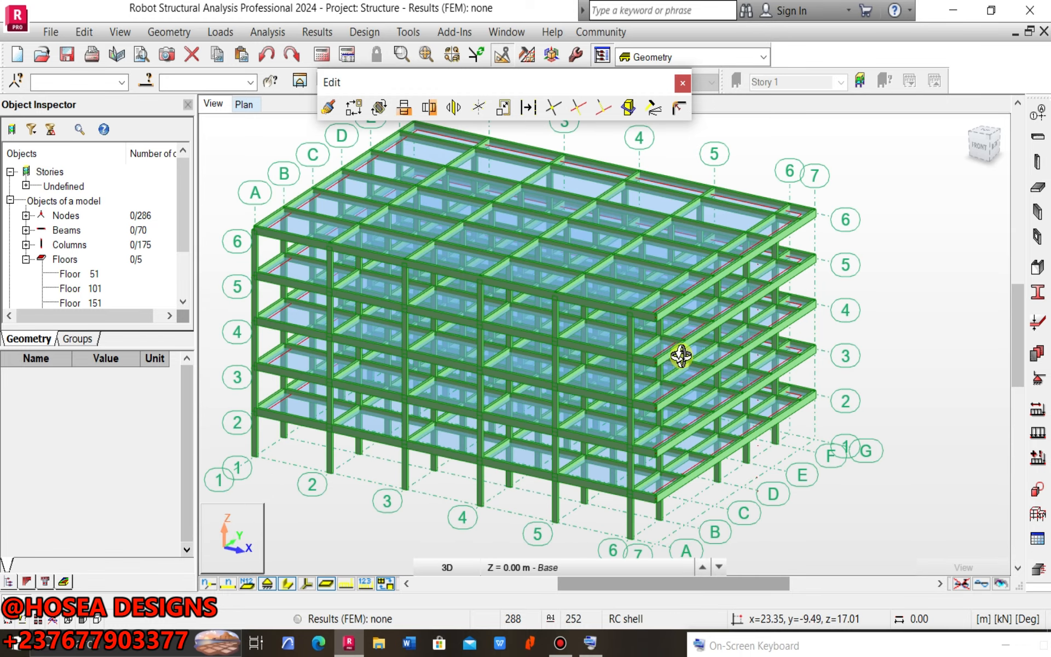
- Examine the stacked storeys of the frame in the 3D view and close the floating Edit toolbar
{"action": "scroll", "coordinate": [652, 328], "scroll_direction": "up", "scroll_amount": 1}
{"action": "scroll", "coordinate": [668, 340], "scroll_direction": "down", "scroll_amount": 3}
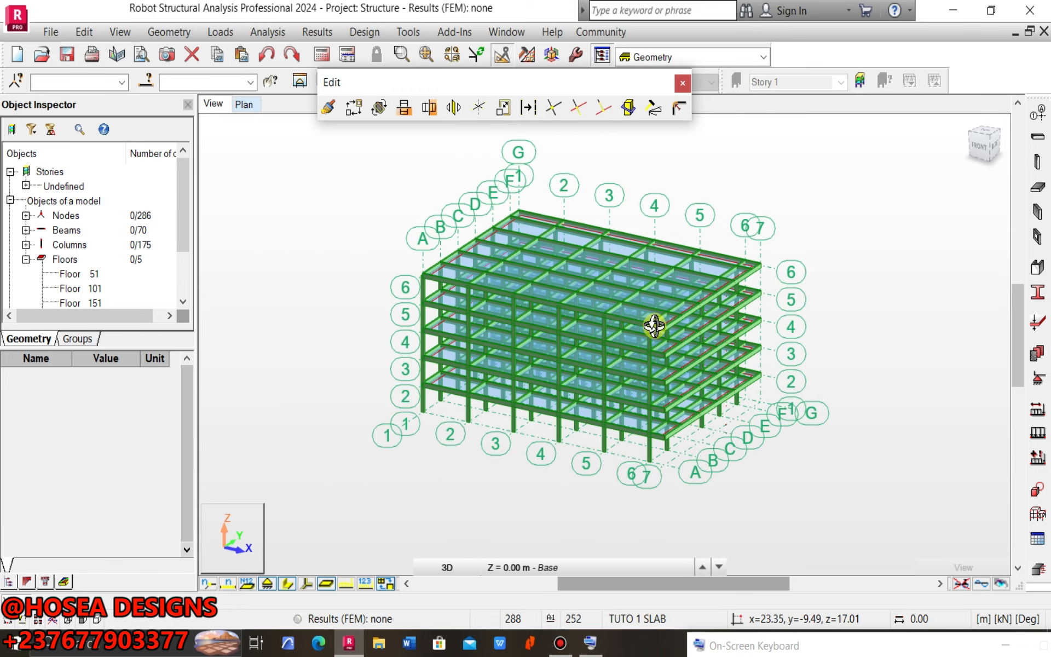
{"action": "scroll", "coordinate": [664, 337], "scroll_direction": "up", "scroll_amount": 5}
{"action": "scroll", "coordinate": [682, 321], "scroll_direction": "down", "scroll_amount": 4}
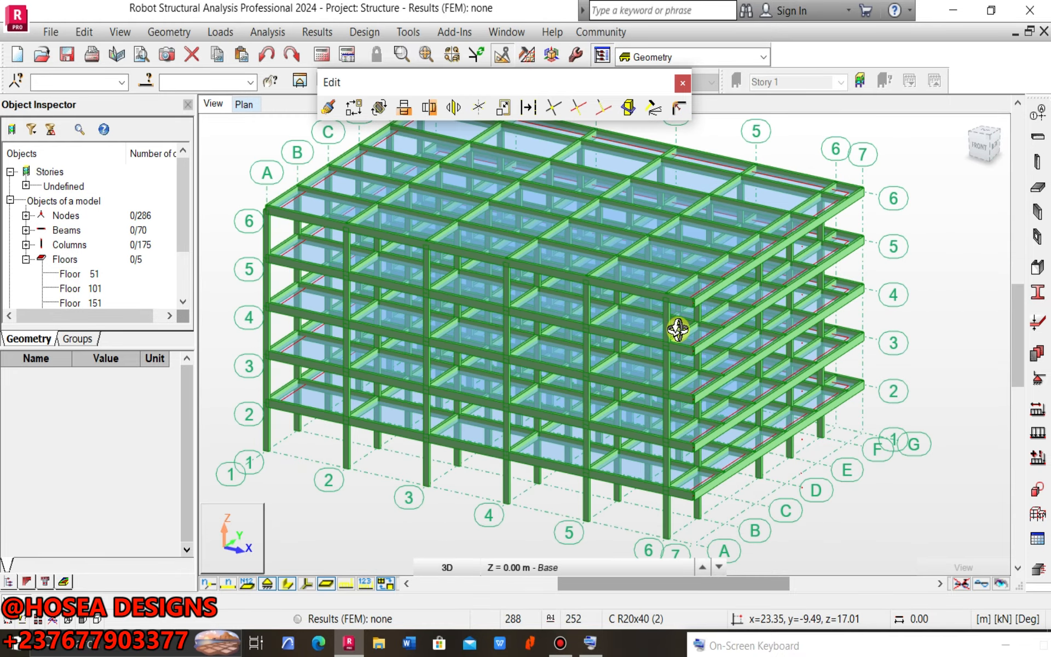
{"action": "scroll", "coordinate": [666, 331], "scroll_direction": "up", "scroll_amount": 5}
{"action": "scroll", "coordinate": [670, 336], "scroll_direction": "down", "scroll_amount": 4}
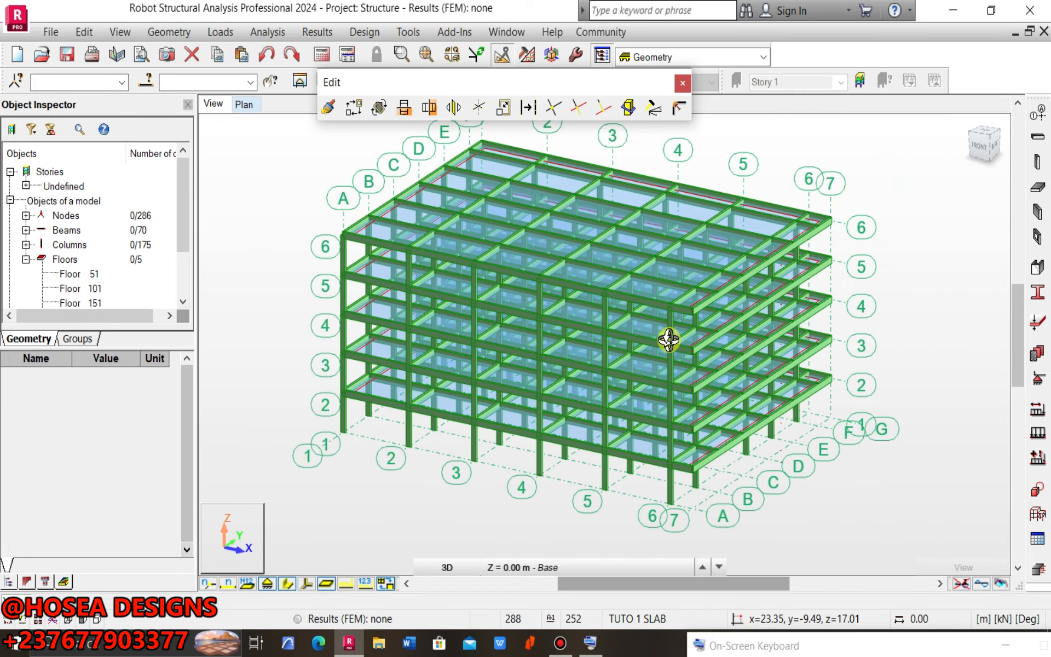
{"action": "scroll", "coordinate": [574, 316], "scroll_direction": "down", "scroll_amount": 1}
{"action": "middle_click_drag", "start_coordinate": [551, 322], "coordinate": [504, 336]}
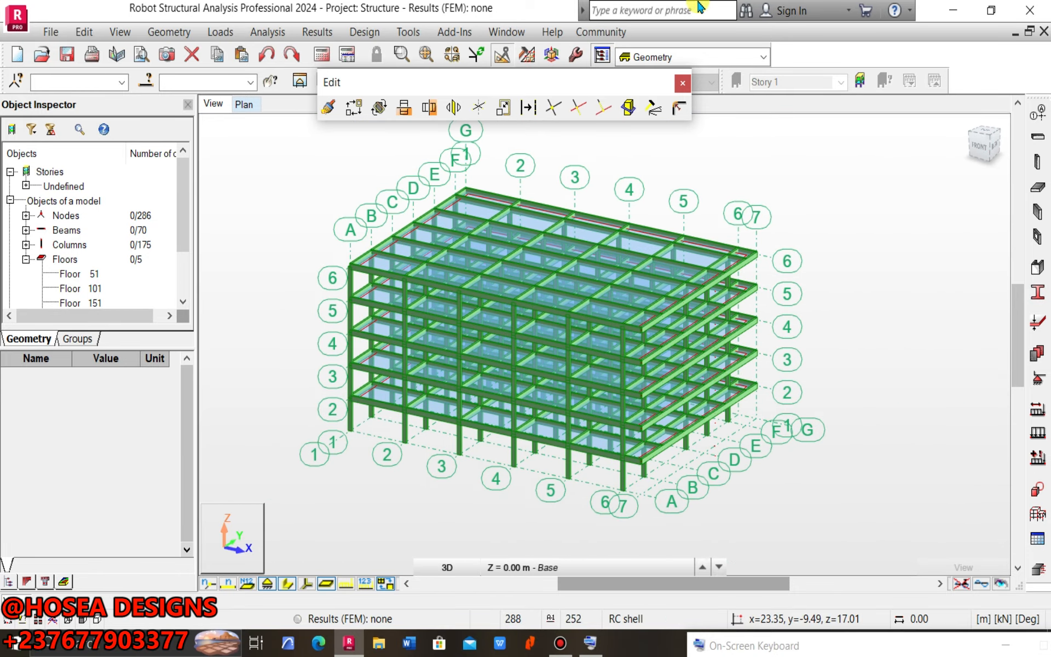
{"action": "left_click", "coordinate": [682, 86]}
- Inspect the beams, columns and slab panels of the copied storeys at close range and as a whole
{"action": "scroll", "coordinate": [548, 360], "scroll_direction": "up", "scroll_amount": 7}
{"action": "scroll", "coordinate": [558, 353], "scroll_direction": "down", "scroll_amount": 4}
{"action": "middle_click_drag", "start_coordinate": [563, 354], "coordinate": [559, 309]}
{"action": "scroll", "coordinate": [650, 293], "scroll_direction": "up", "scroll_amount": 1}
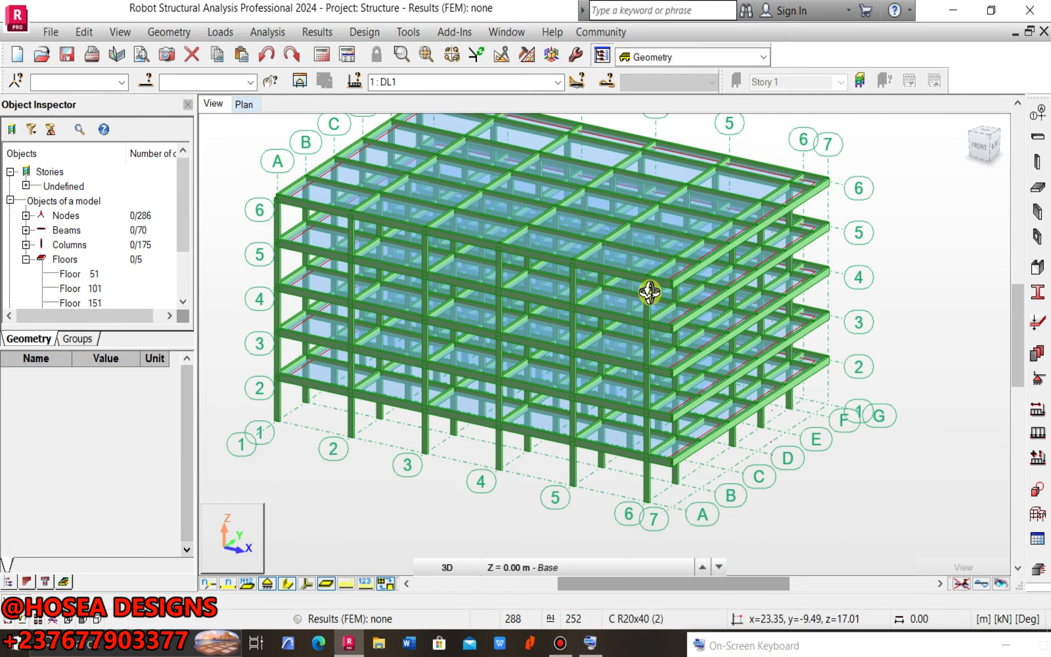
{"action": "scroll", "coordinate": [596, 331], "scroll_direction": "up", "scroll_amount": 3}
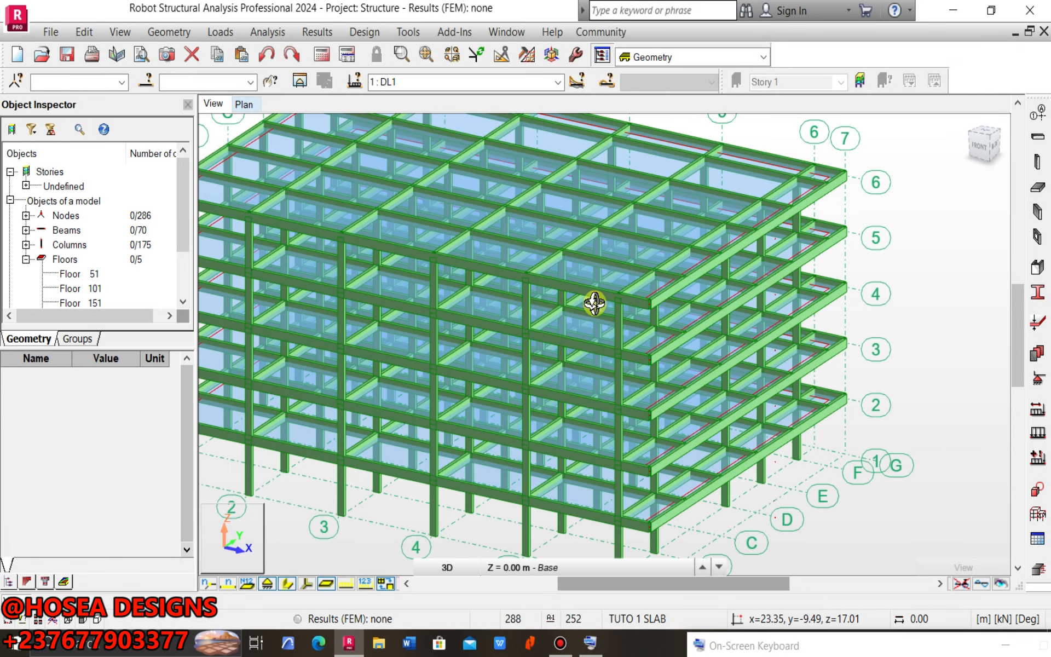
{"action": "scroll", "coordinate": [594, 302], "scroll_direction": "down", "scroll_amount": 4}
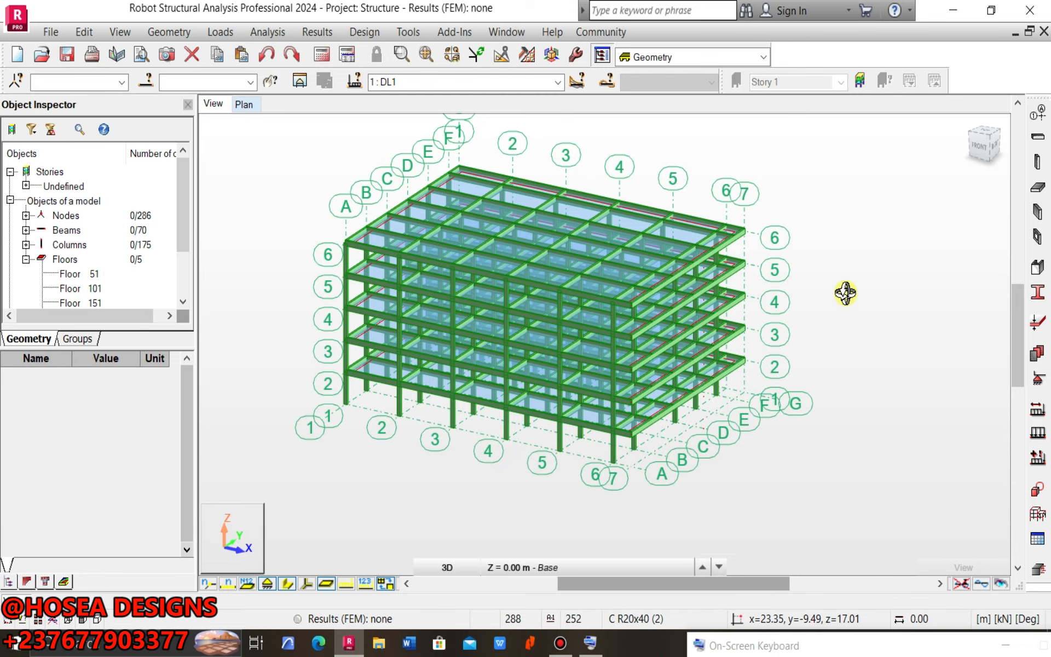
{"action": "scroll", "coordinate": [626, 399], "scroll_direction": "up", "scroll_amount": 3}
{"action": "scroll", "coordinate": [633, 404], "scroll_direction": "down", "scroll_amount": 2}
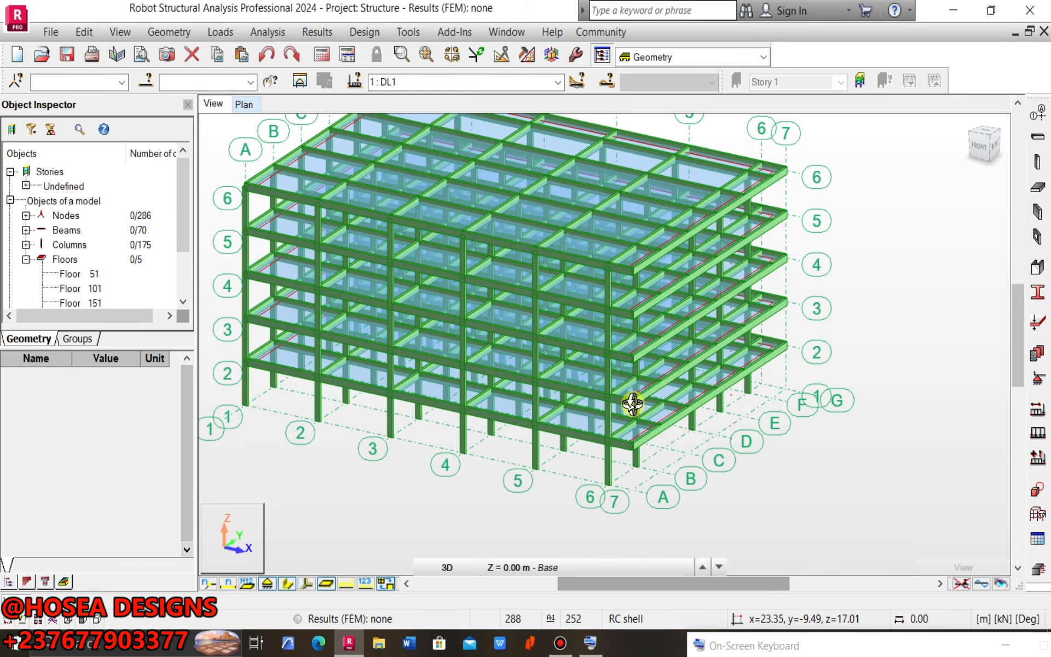
{"action": "middle_click_drag", "start_coordinate": [664, 393], "coordinate": [693, 424]}
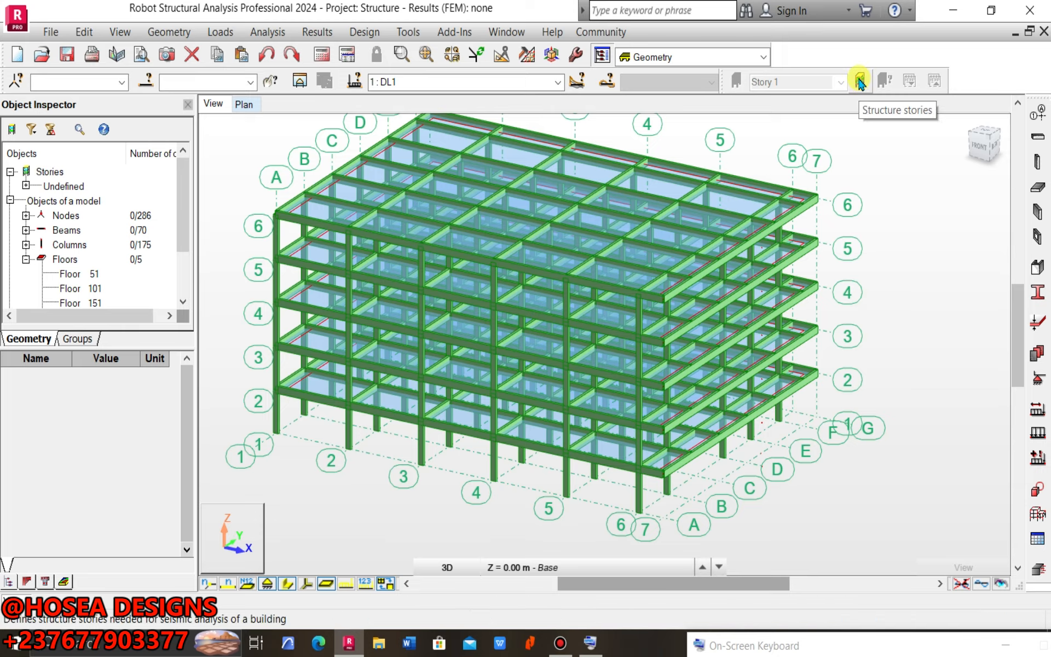
{"action": "scroll", "coordinate": [668, 223], "scroll_direction": "up", "scroll_amount": 4}
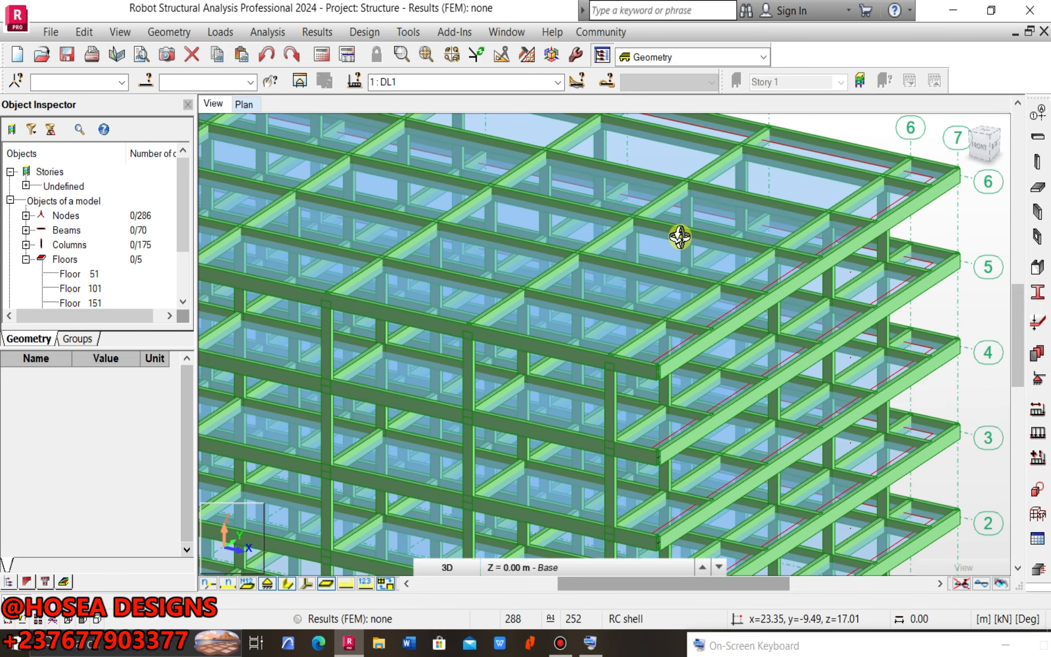
{"action": "scroll", "coordinate": [707, 268], "scroll_direction": "down", "scroll_amount": 3}
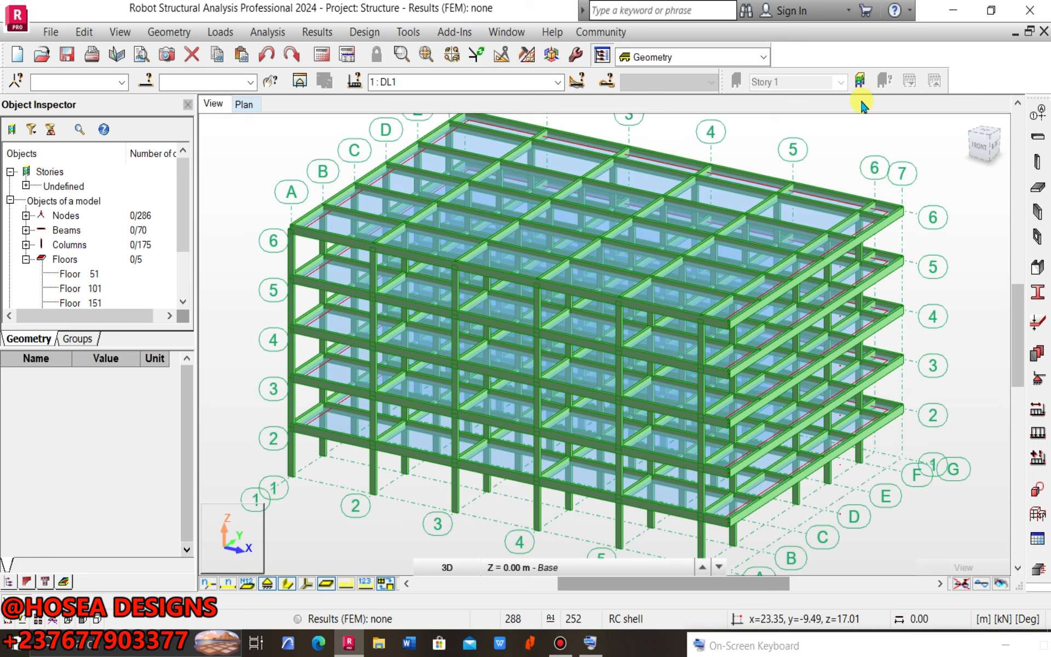
{"action": "left_click", "coordinate": [861, 82]}
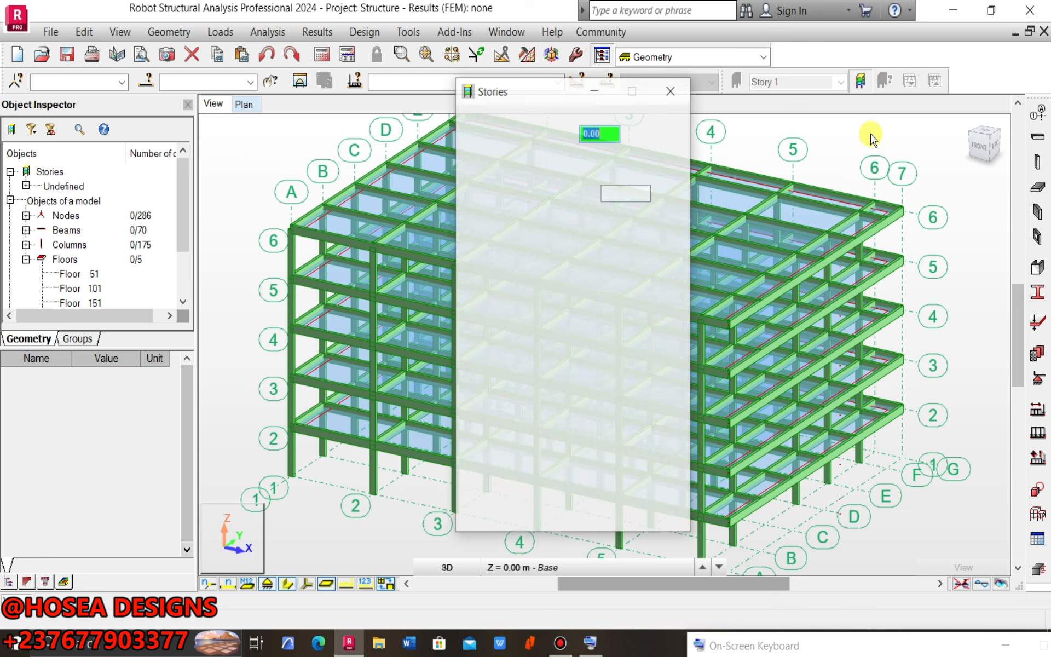
{"action": "left_click_drag", "start_coordinate": [576, 87], "coordinate": [263, 71]}
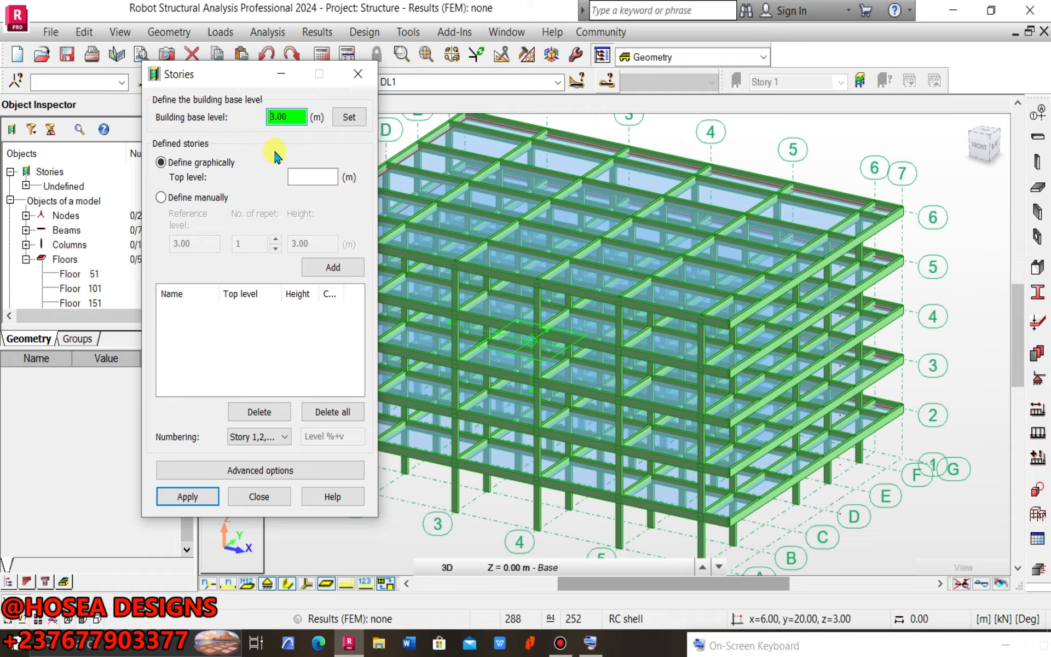
{"action": "left_click", "coordinate": [161, 198]}
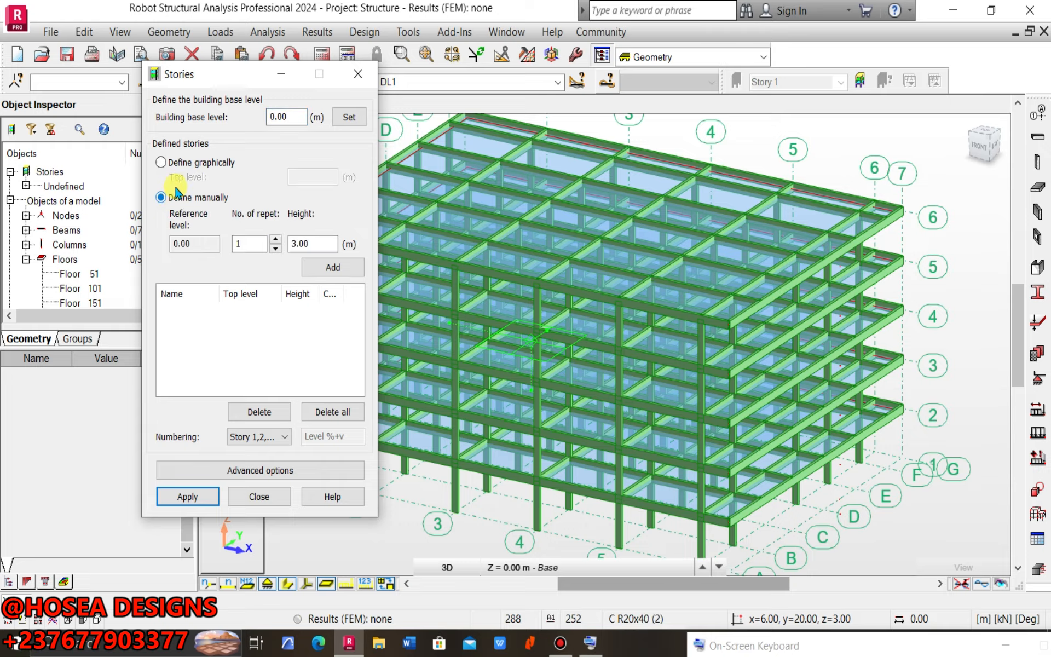
{"action": "left_click", "coordinate": [161, 163]}
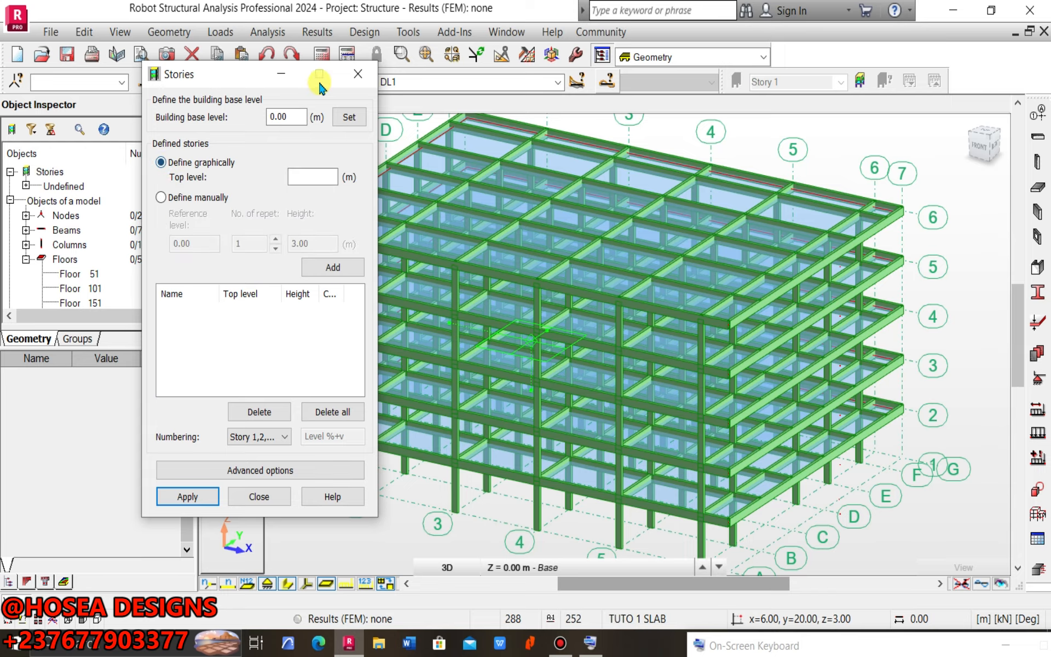
{"action": "left_click", "coordinate": [282, 116]}
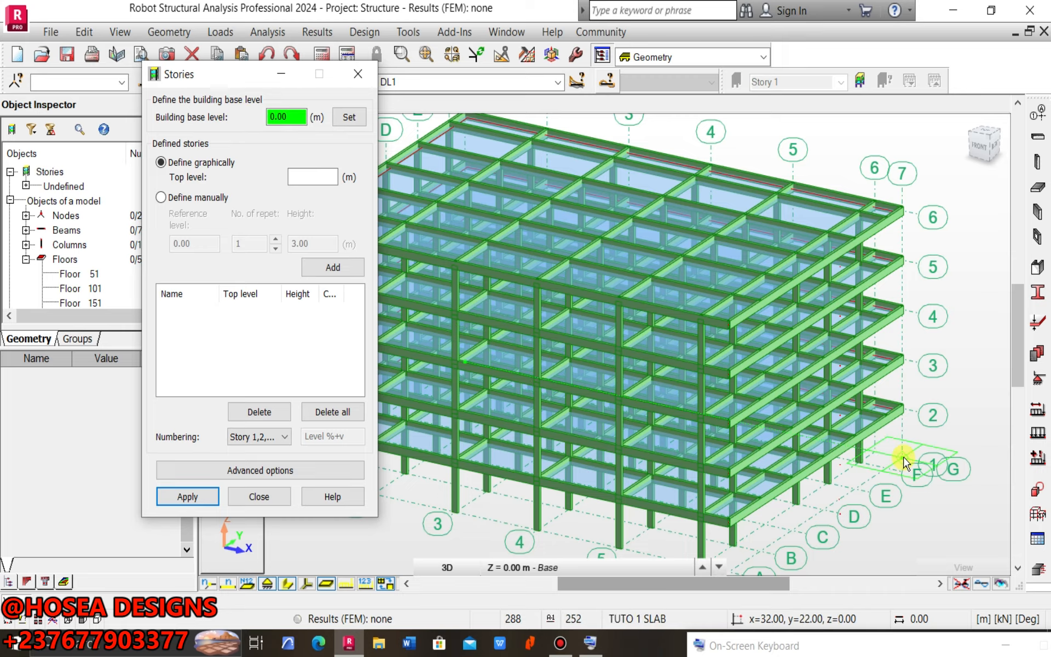
{"action": "left_click", "coordinate": [903, 414]}
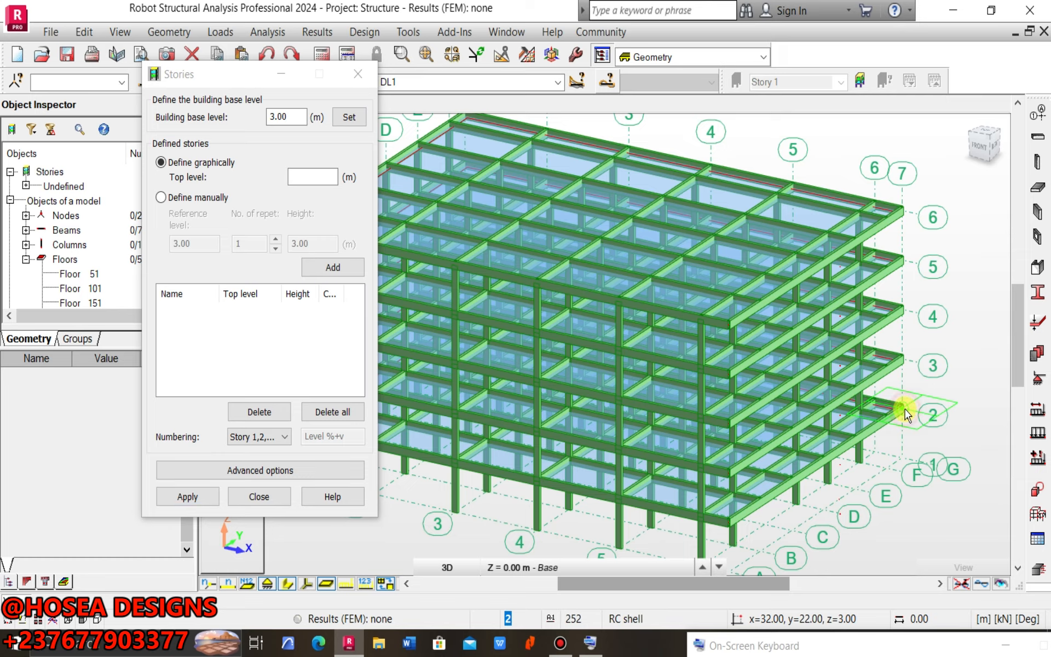
{"action": "left_click", "coordinate": [900, 359]}
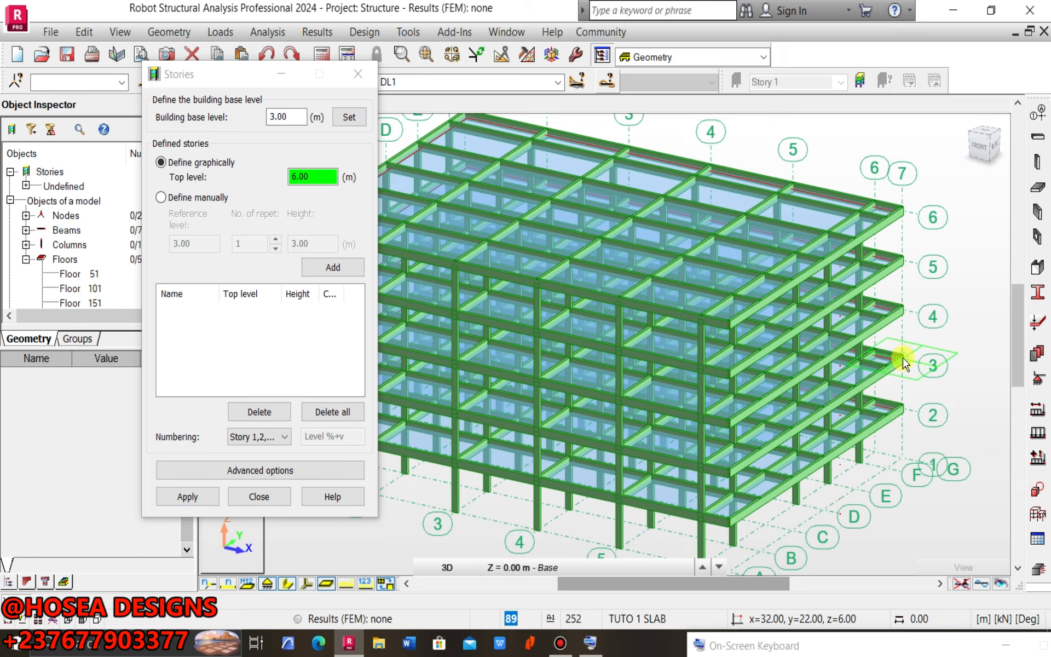
{"action": "left_click", "coordinate": [902, 359]}
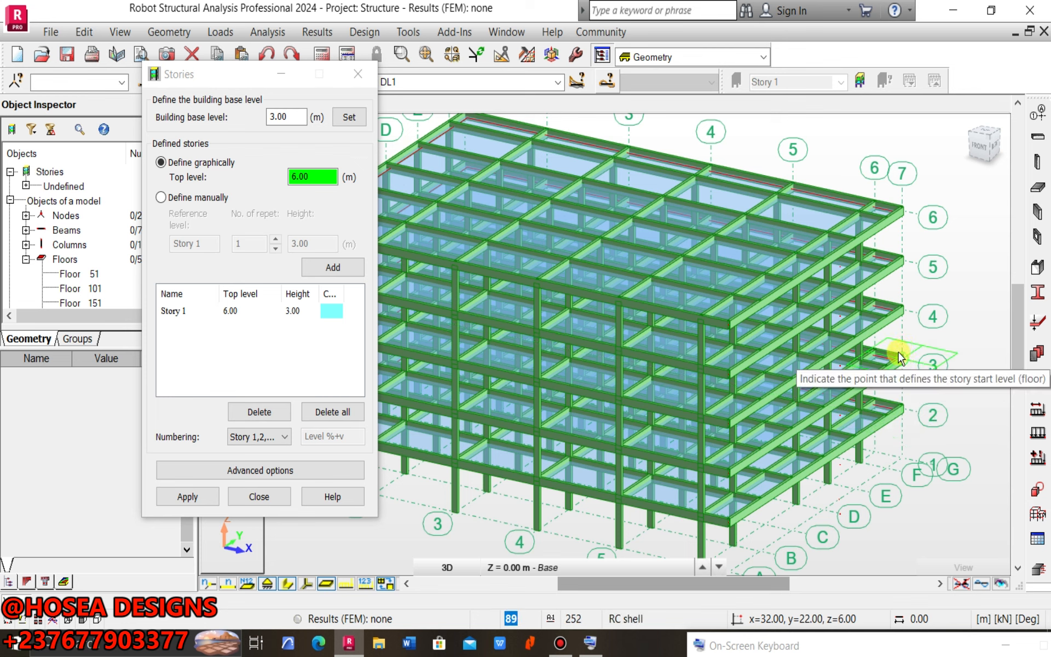
{"action": "left_click", "coordinate": [358, 73]}
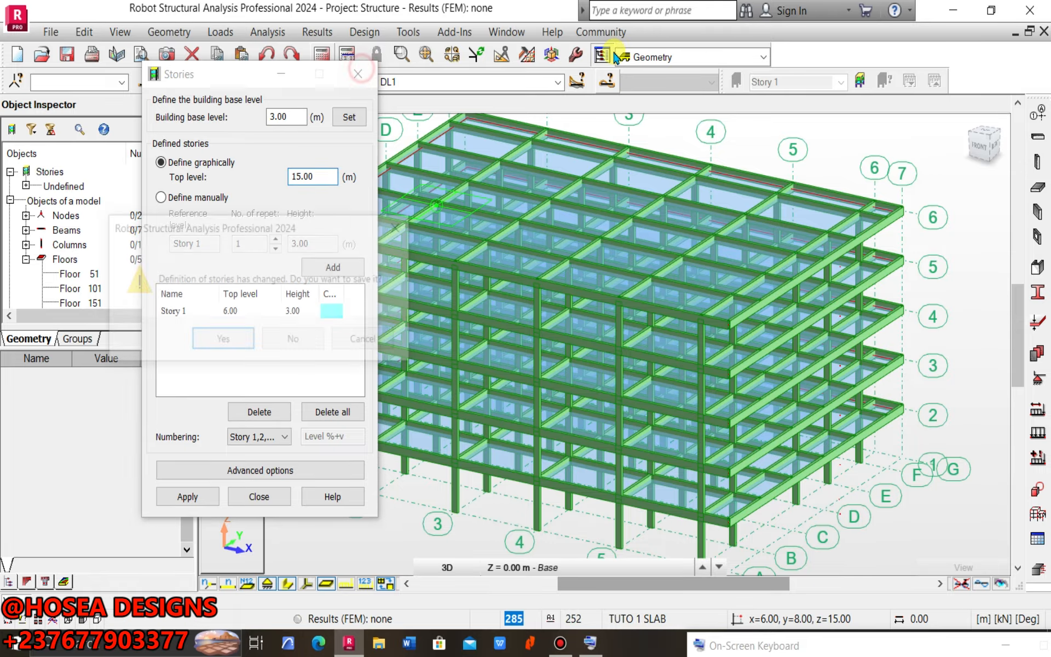
{"action": "left_click", "coordinate": [315, 342]}
- Start the structure stories definition and set the building base level to 0.00 m at the ground-level grid corner
{"action": "left_click", "coordinate": [859, 80]}
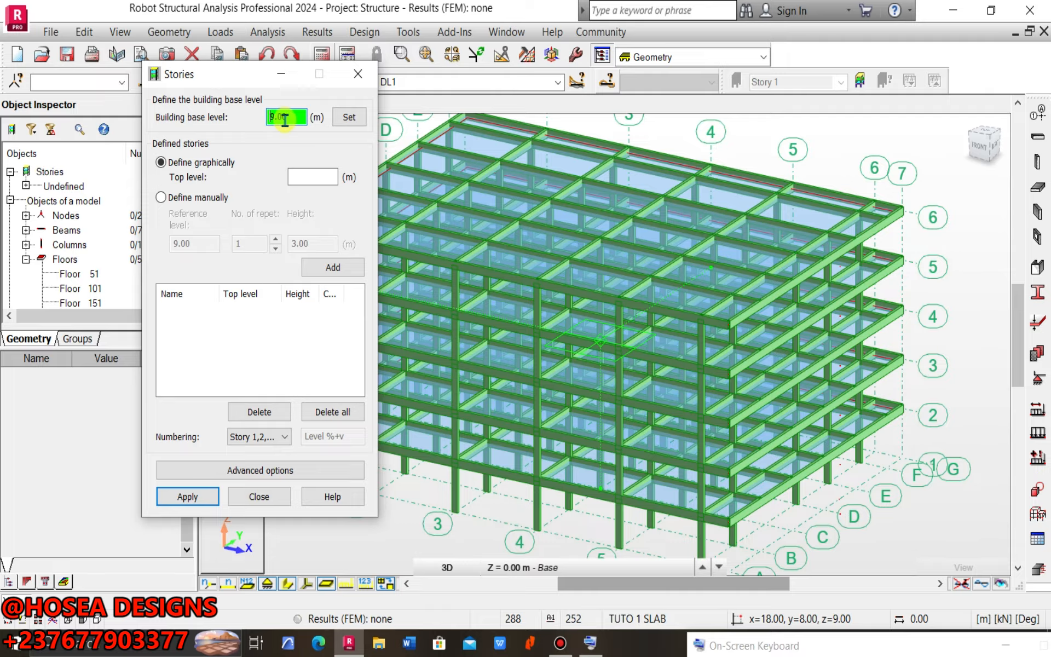
{"action": "left_click", "coordinate": [293, 119]}
{"action": "double_click", "coordinate": [293, 120]}
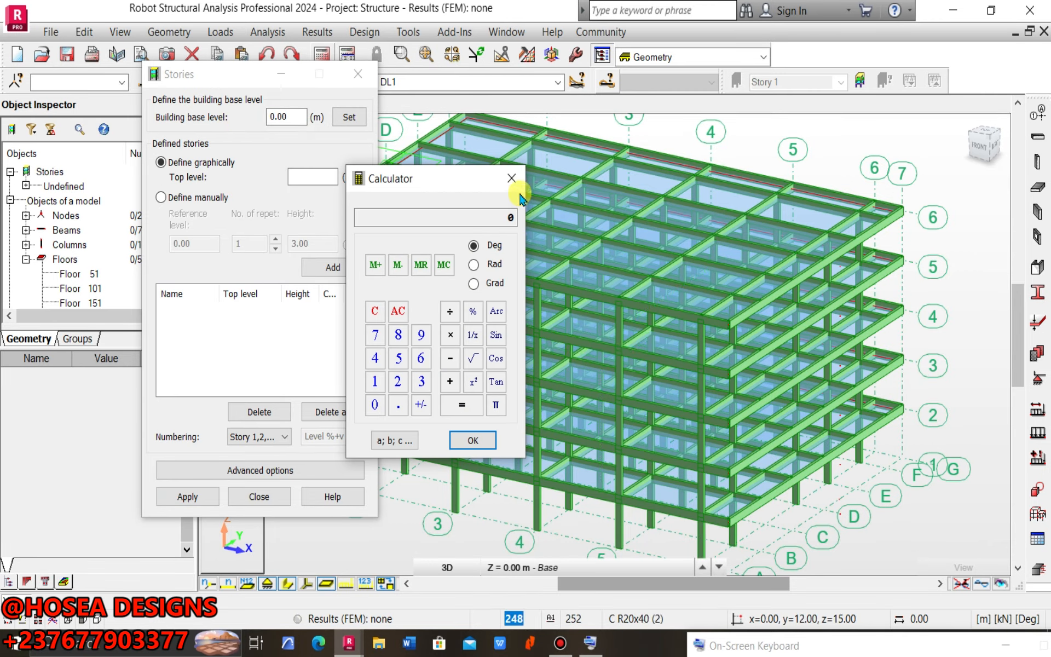
{"action": "left_click", "coordinate": [510, 163]}
{"action": "left_click", "coordinate": [511, 179]}
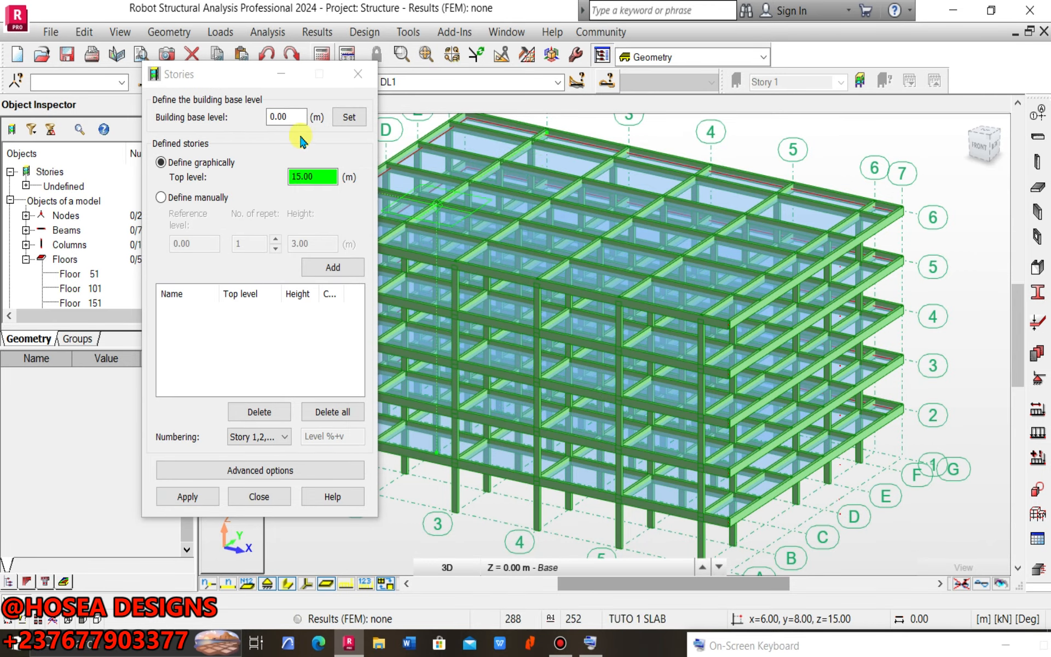
{"action": "left_click", "coordinate": [299, 116]}
{"action": "double_click", "coordinate": [309, 176]}
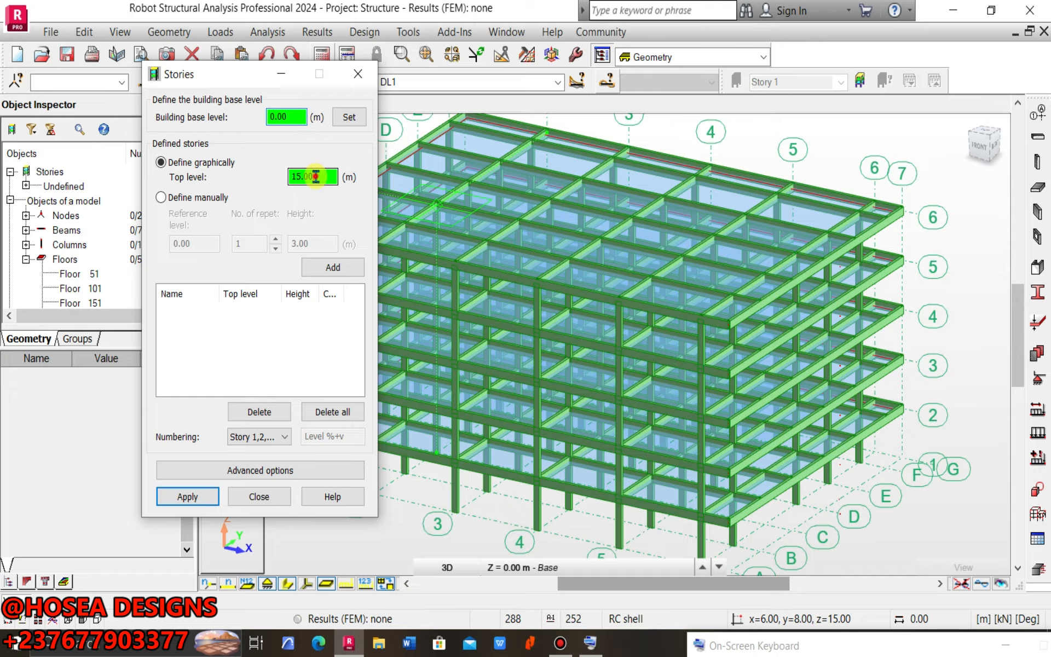
{"action": "left_click", "coordinate": [304, 179]}
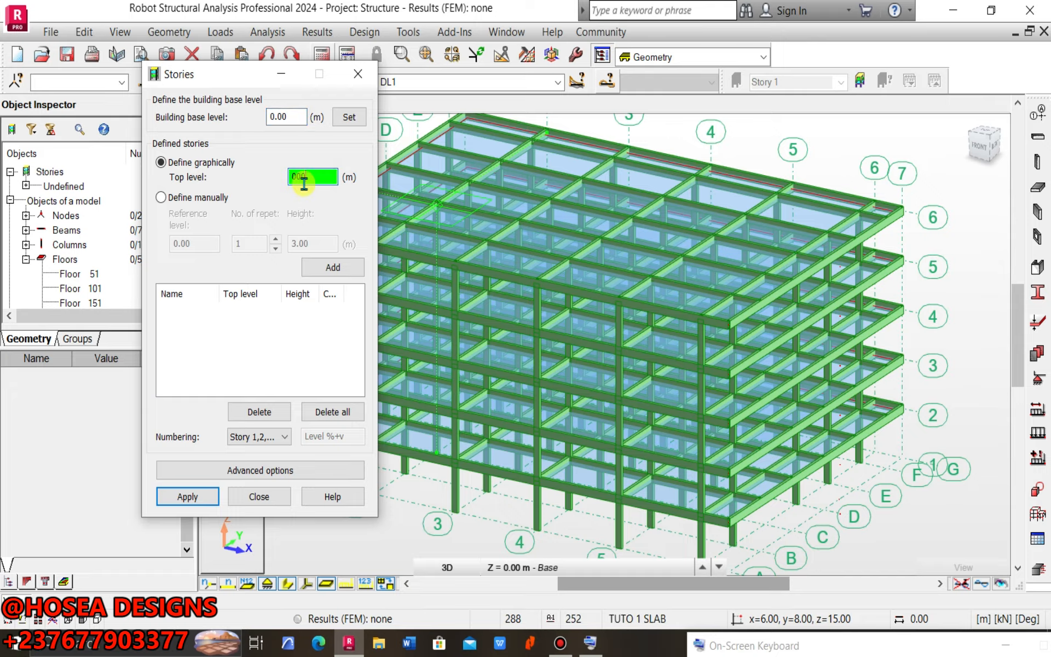
{"action": "left_click", "coordinate": [295, 116]}
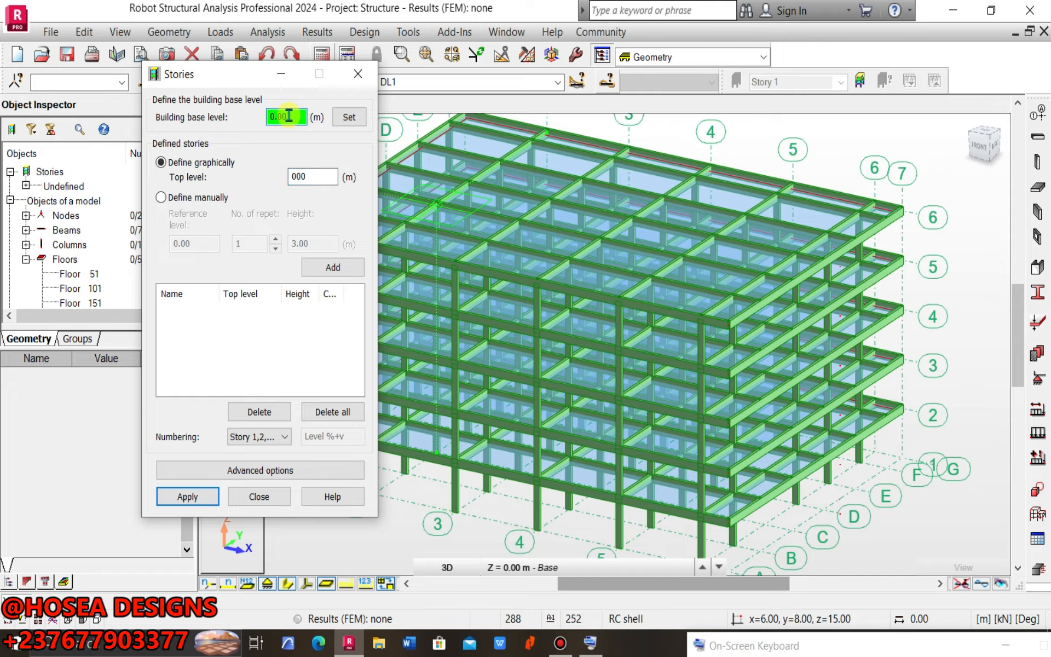
{"action": "left_click", "coordinate": [313, 176]}
{"action": "left_click", "coordinate": [274, 117]}
{"action": "left_click", "coordinate": [902, 458]}
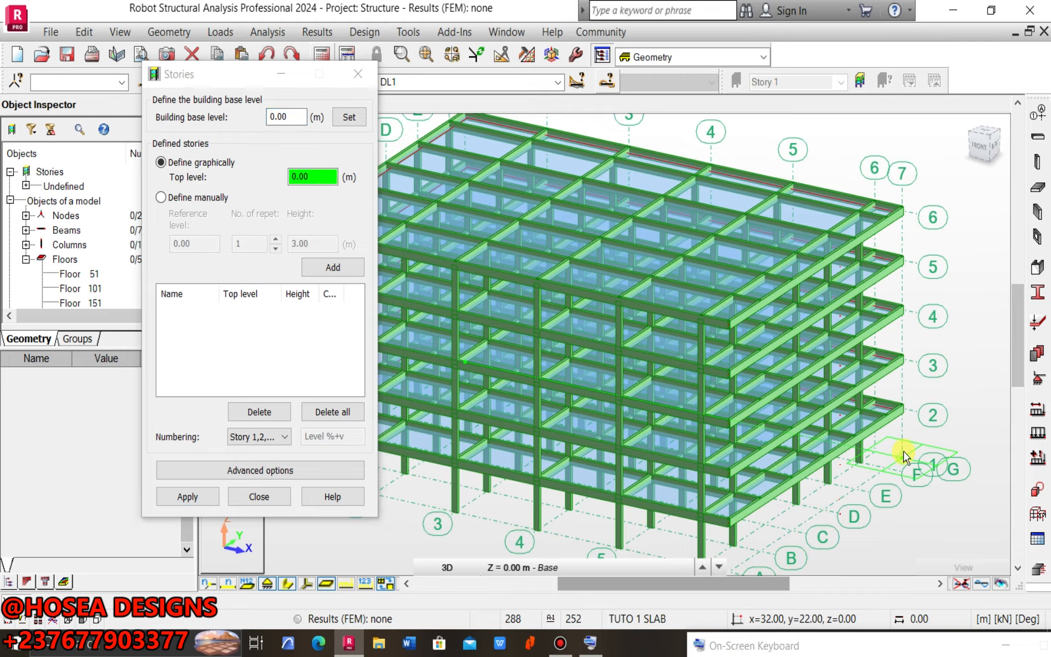
- Define five stories graphically with top levels at 3, 6, 9, 12 and 15 m along the building corner and apply them
{"action": "left_click", "coordinate": [905, 406]}
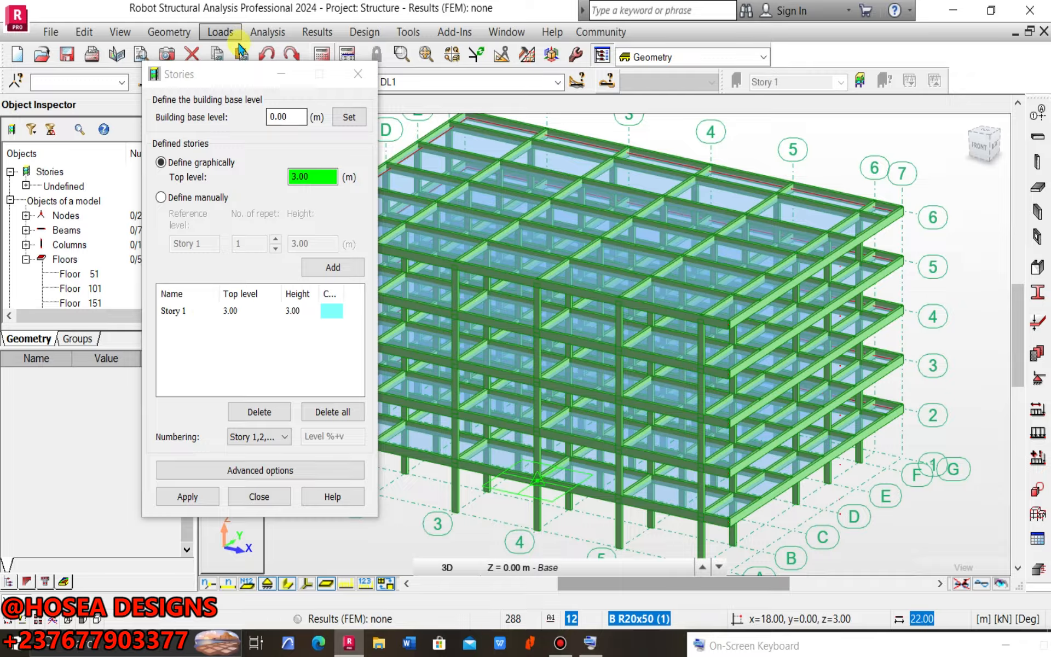
{"action": "left_click_drag", "start_coordinate": [233, 76], "coordinate": [104, 115]}
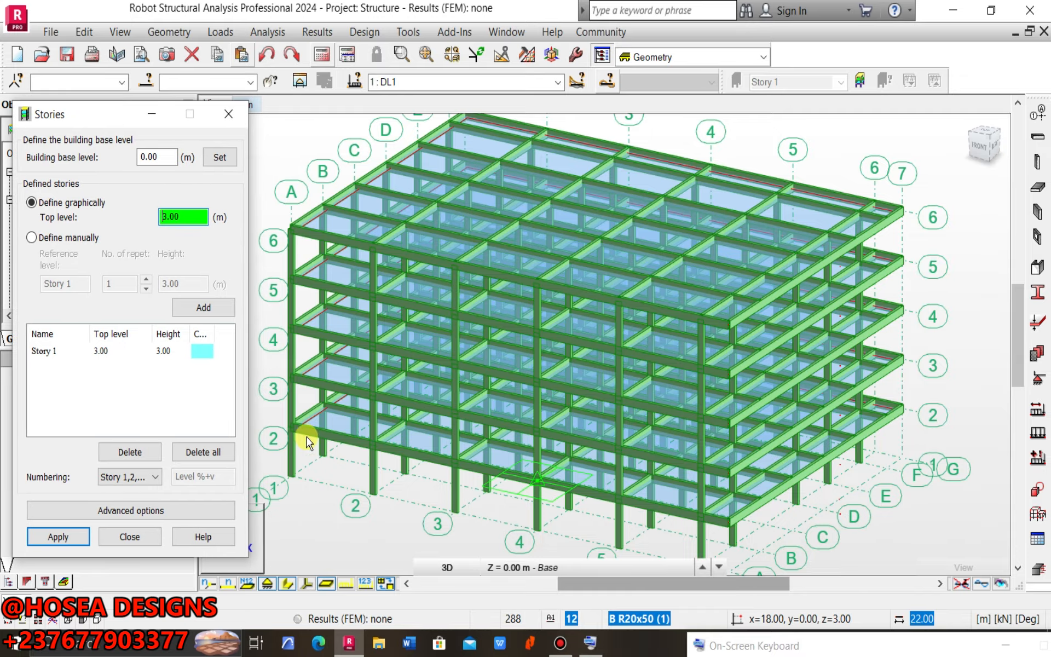
{"action": "left_click", "coordinate": [902, 355]}
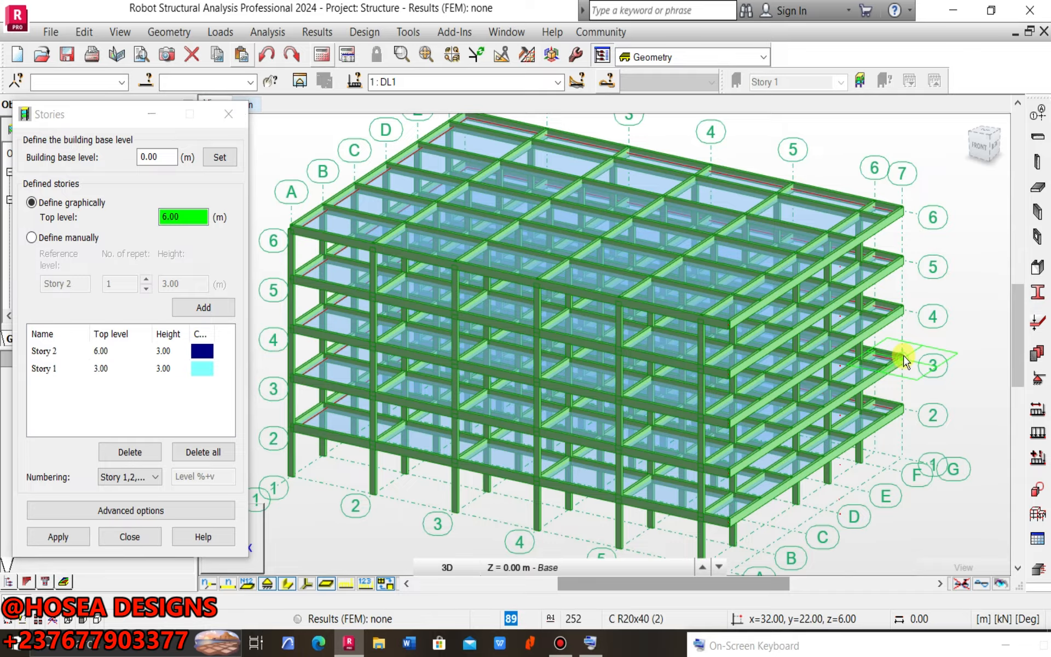
{"action": "left_click", "coordinate": [904, 313]}
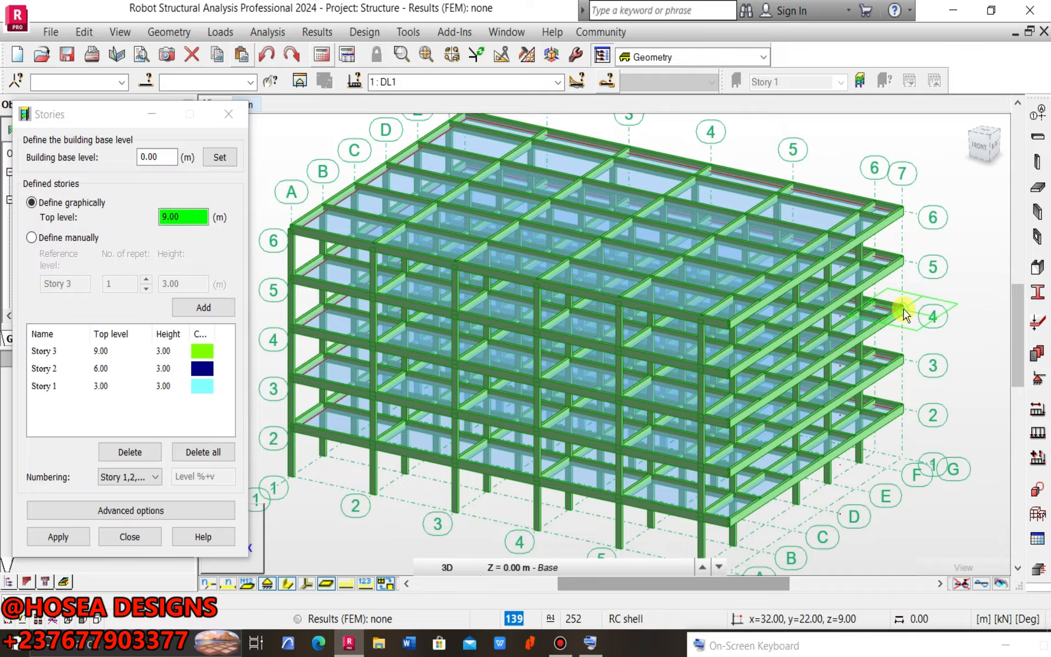
{"action": "left_click", "coordinate": [904, 258]}
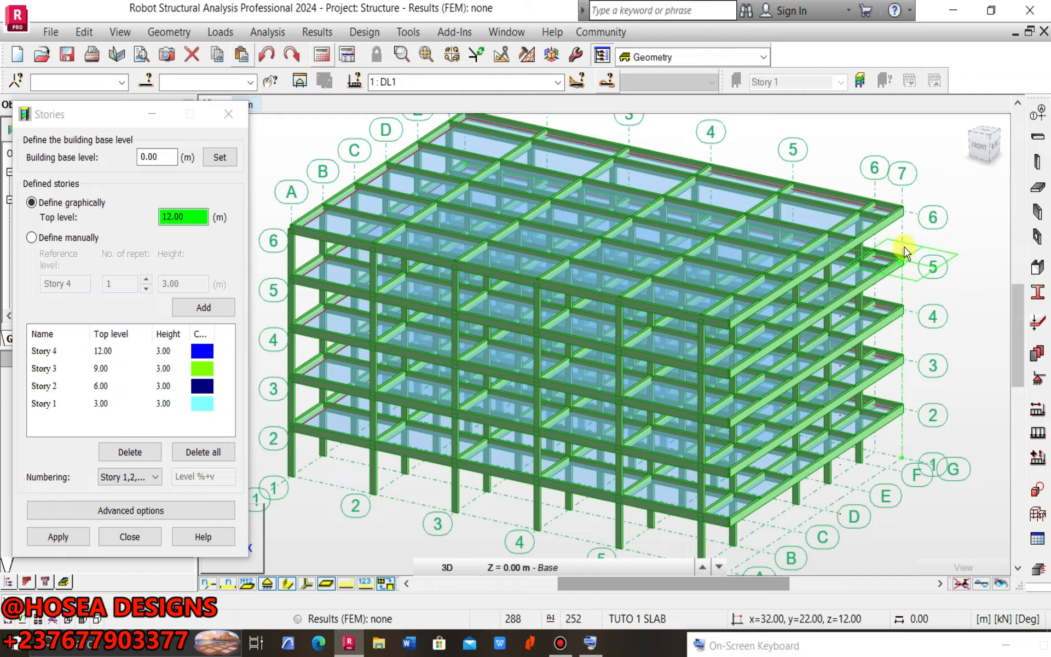
{"action": "left_click", "coordinate": [901, 205]}
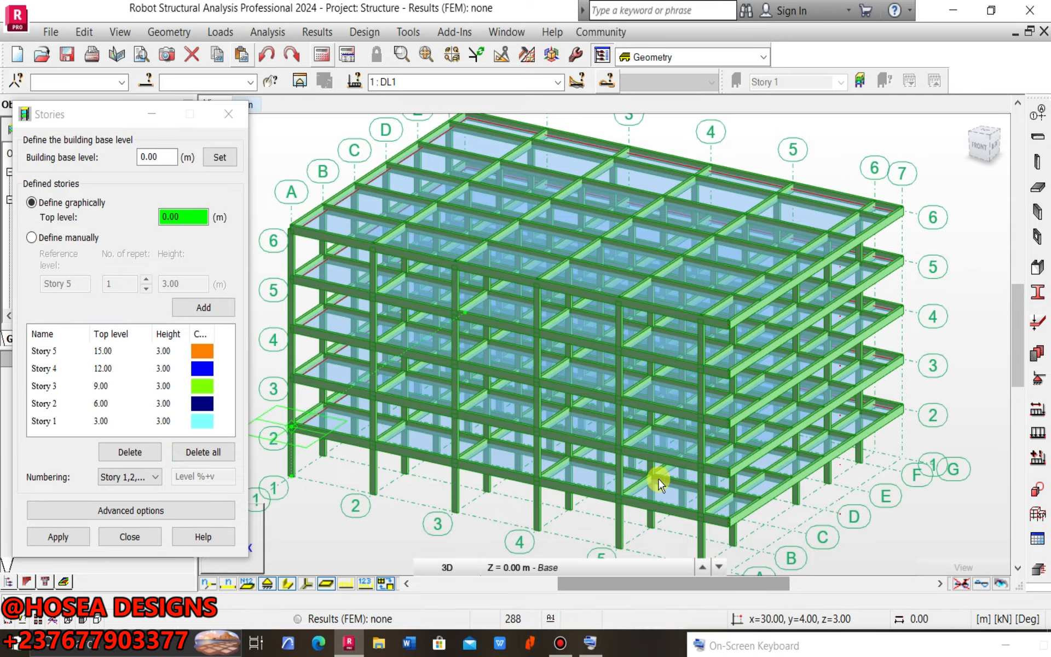
{"action": "scroll", "coordinate": [727, 438], "scroll_direction": "down", "scroll_amount": 2}
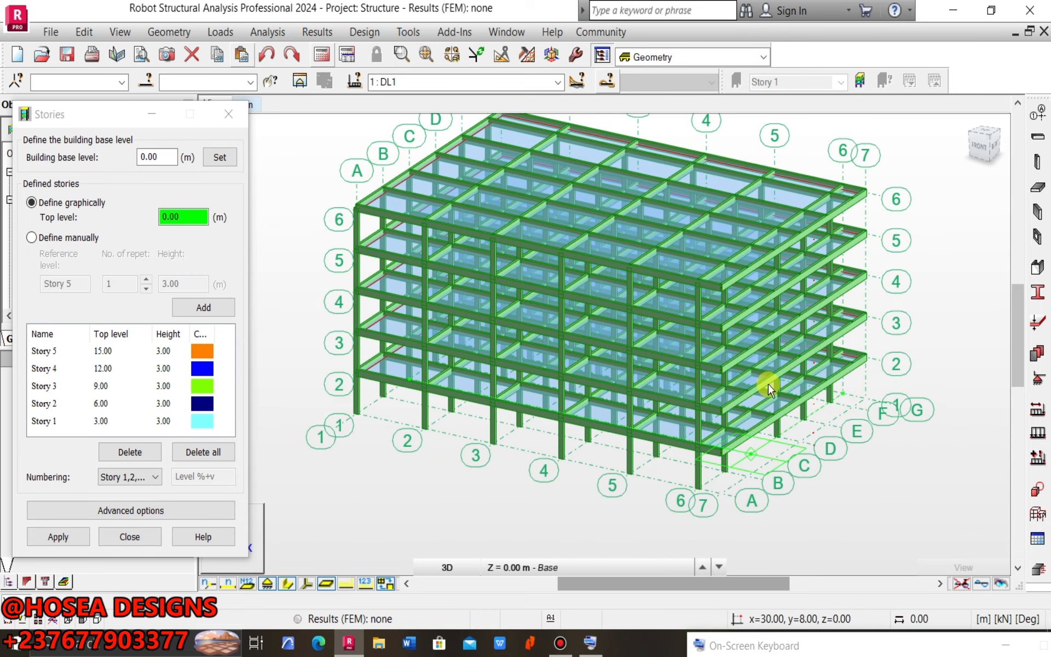
{"action": "left_click", "coordinate": [60, 538]}
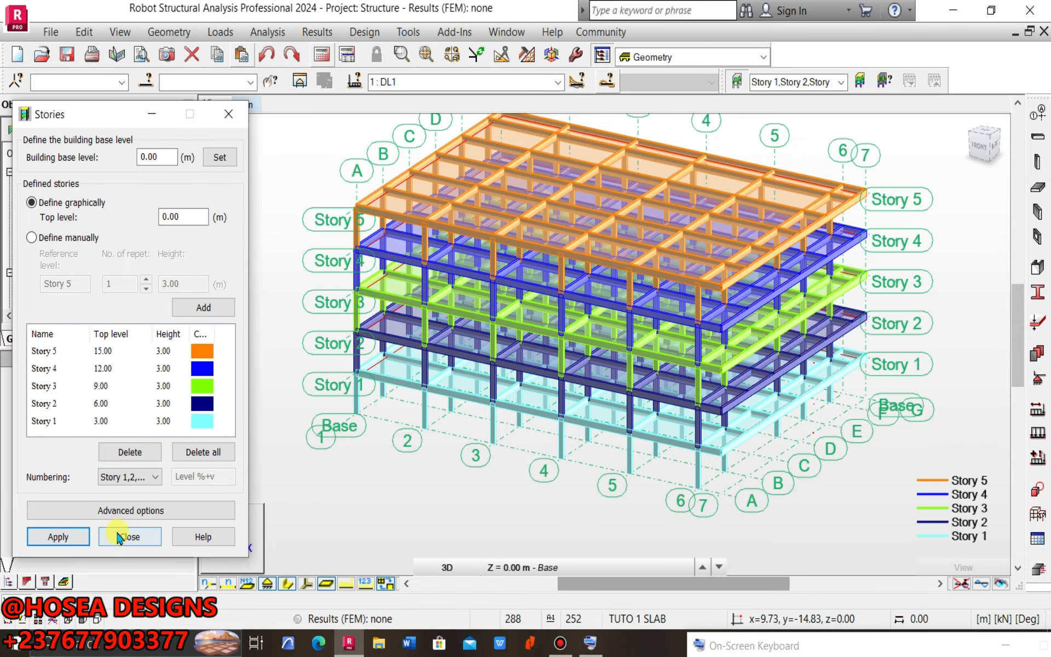
- Examine the five colour-coded stories of the building at close range and as a whole
{"action": "scroll", "coordinate": [527, 470], "scroll_direction": "down", "scroll_amount": 3}
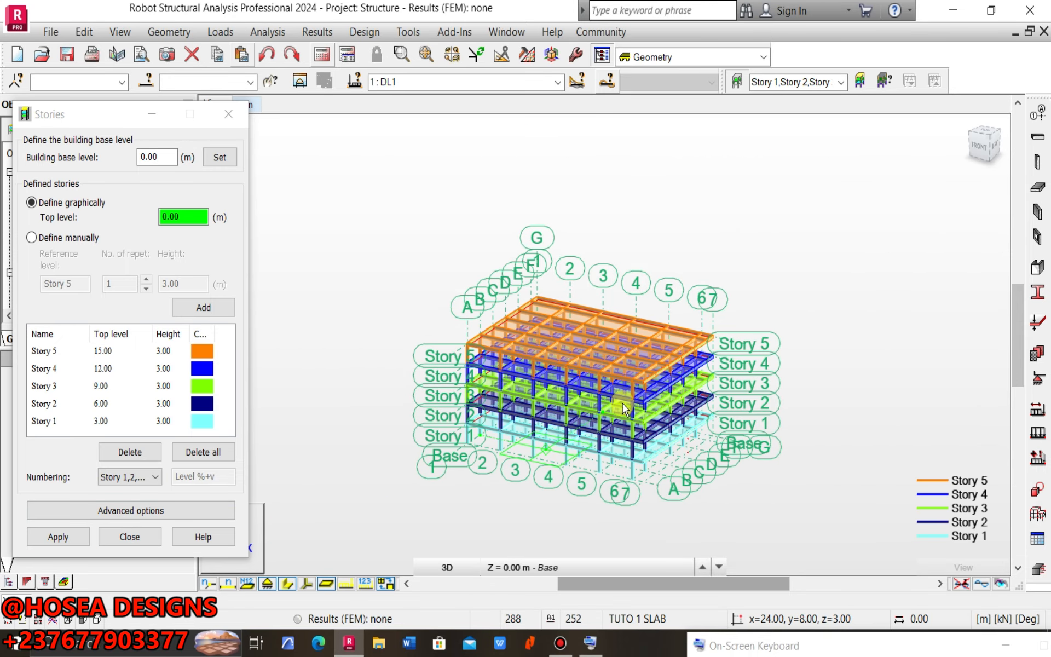
{"action": "scroll", "coordinate": [629, 405], "scroll_direction": "up", "scroll_amount": 2}
{"action": "scroll", "coordinate": [640, 405], "scroll_direction": "up", "scroll_amount": 3}
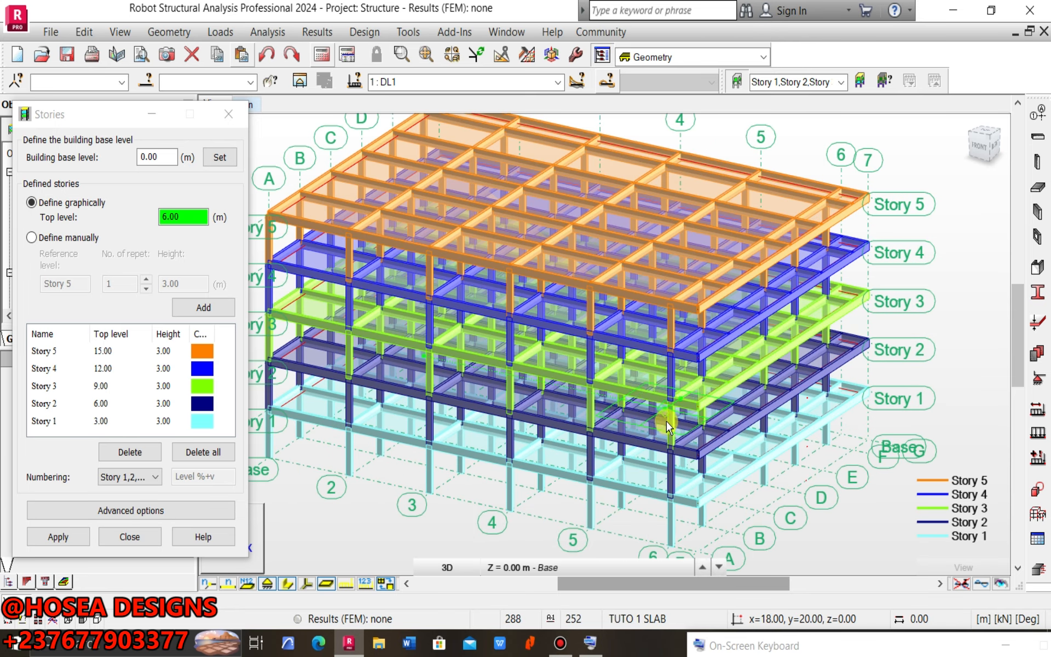
{"action": "scroll", "coordinate": [627, 378], "scroll_direction": "up", "scroll_amount": 1}
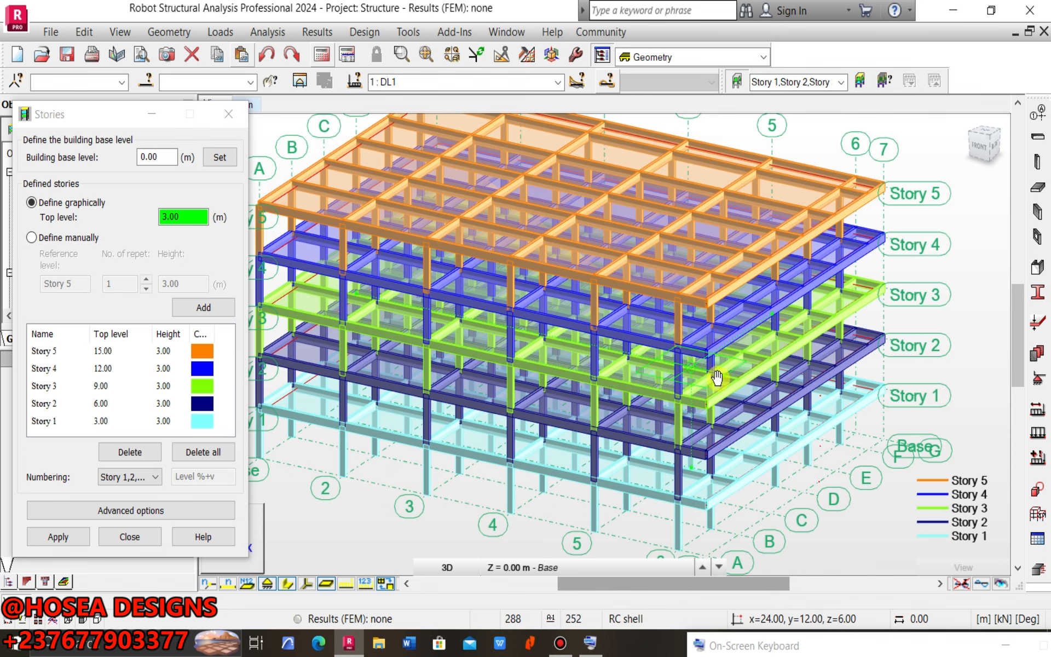
{"action": "scroll", "coordinate": [717, 378], "scroll_direction": "down", "scroll_amount": 1}
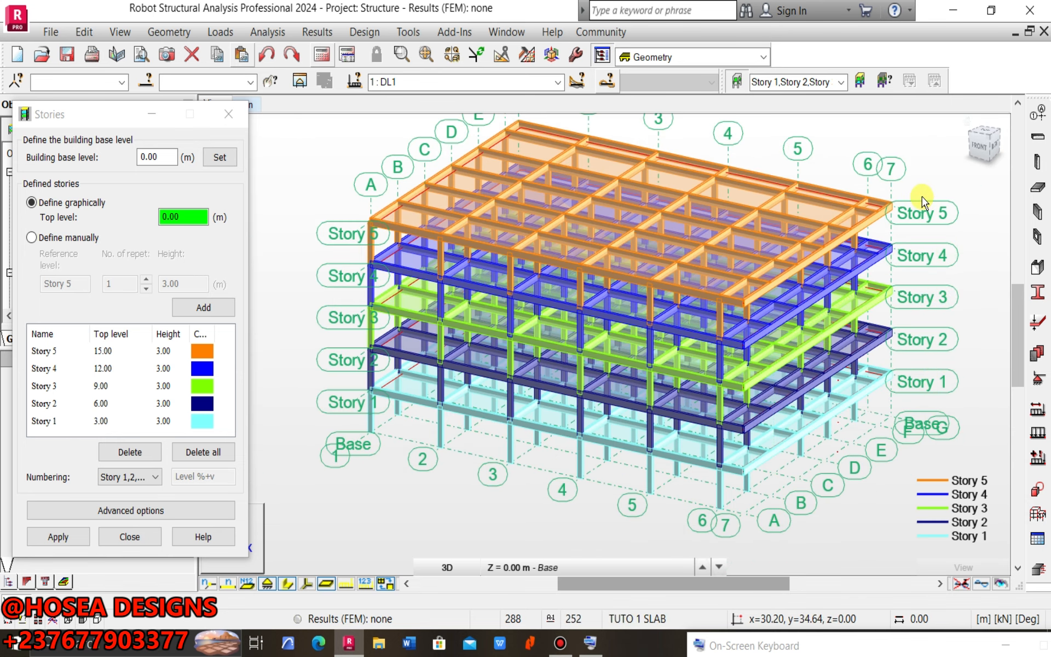
{"action": "scroll", "coordinate": [718, 492], "scroll_direction": "up", "scroll_amount": 1}
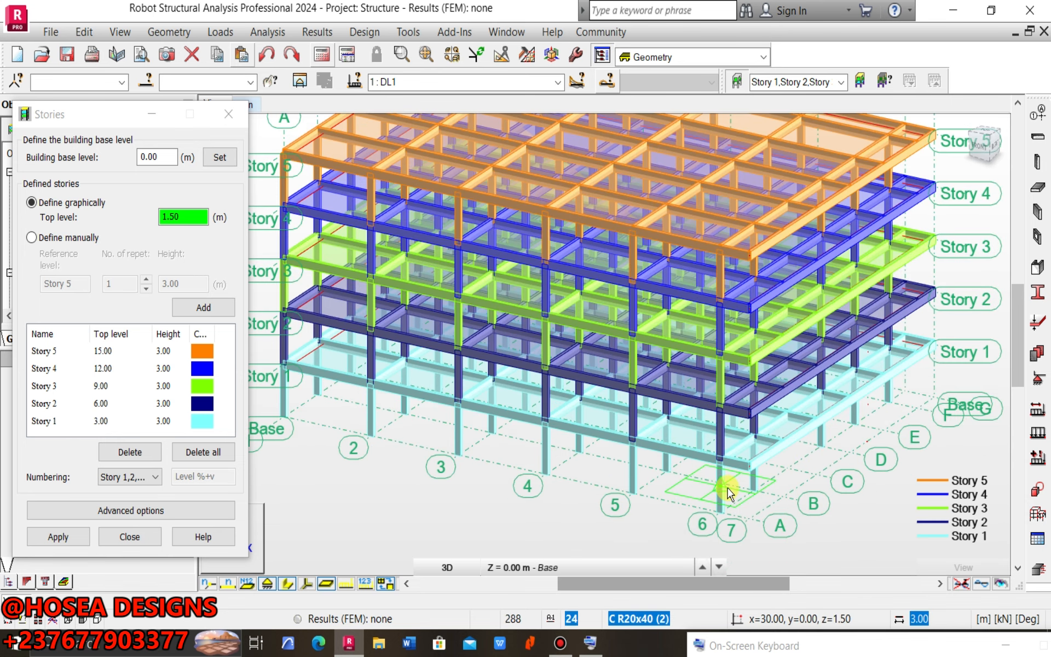
{"action": "scroll", "coordinate": [765, 434], "scroll_direction": "down", "scroll_amount": 1}
{"action": "middle_click_drag", "start_coordinate": [748, 450], "coordinate": [732, 471]}
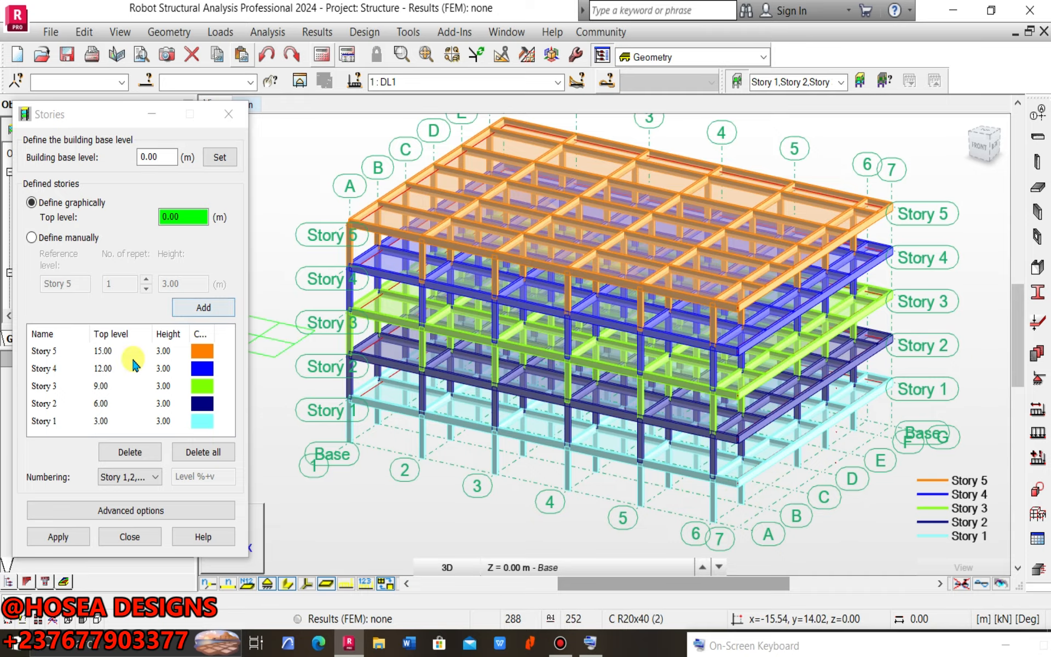
- Check the Story 5 and Story 4 entries and close the stories definition
{"action": "left_click", "coordinate": [47, 353]}
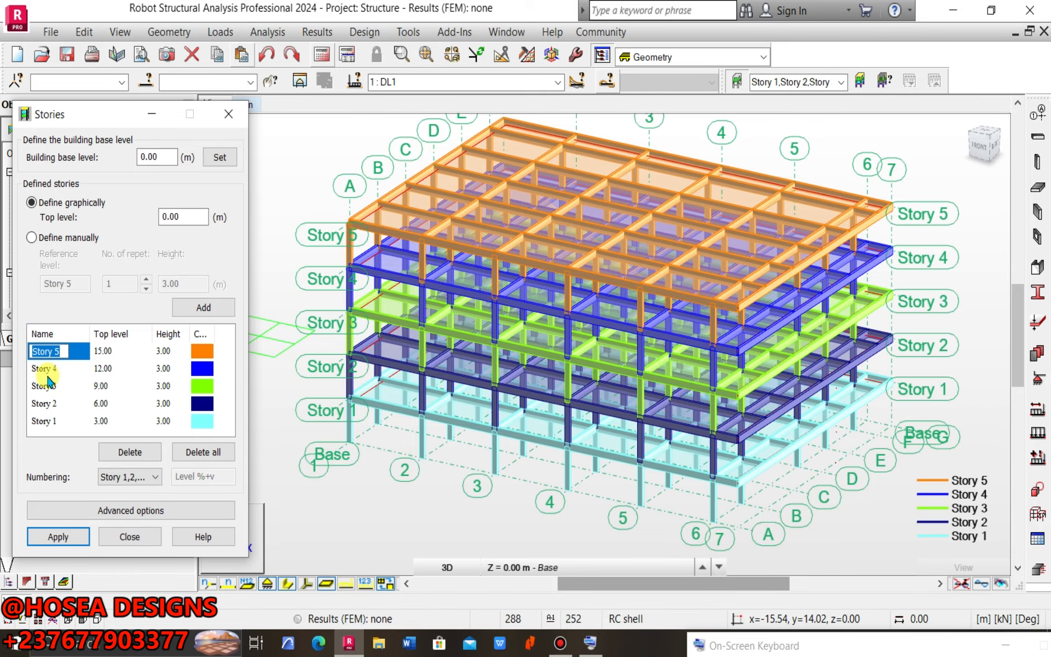
{"action": "left_click", "coordinate": [44, 368]}
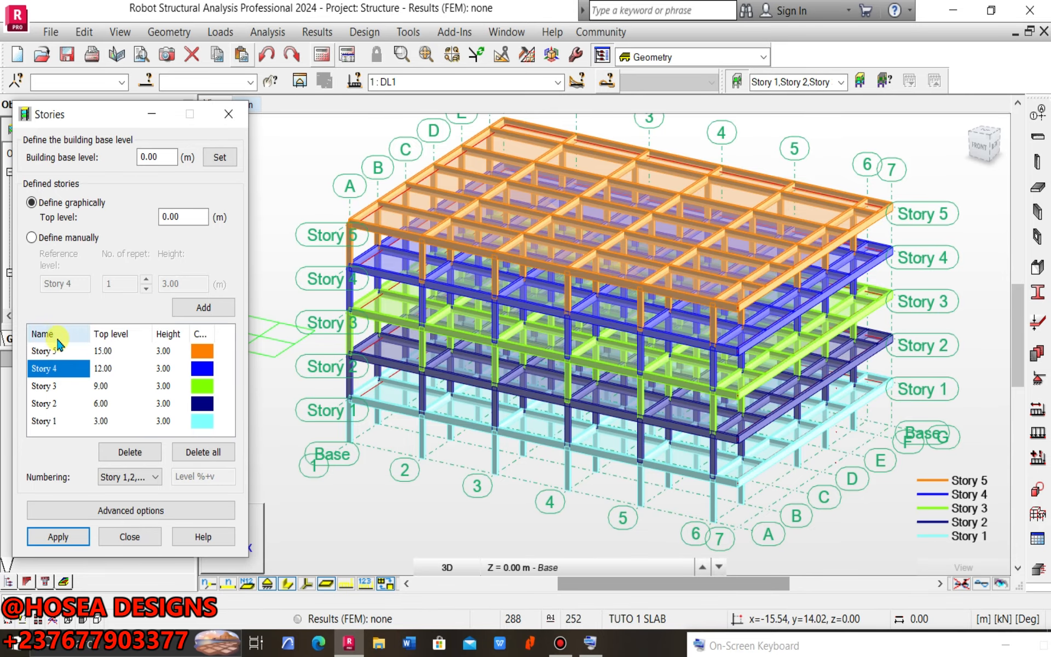
{"action": "left_click", "coordinate": [130, 536]}
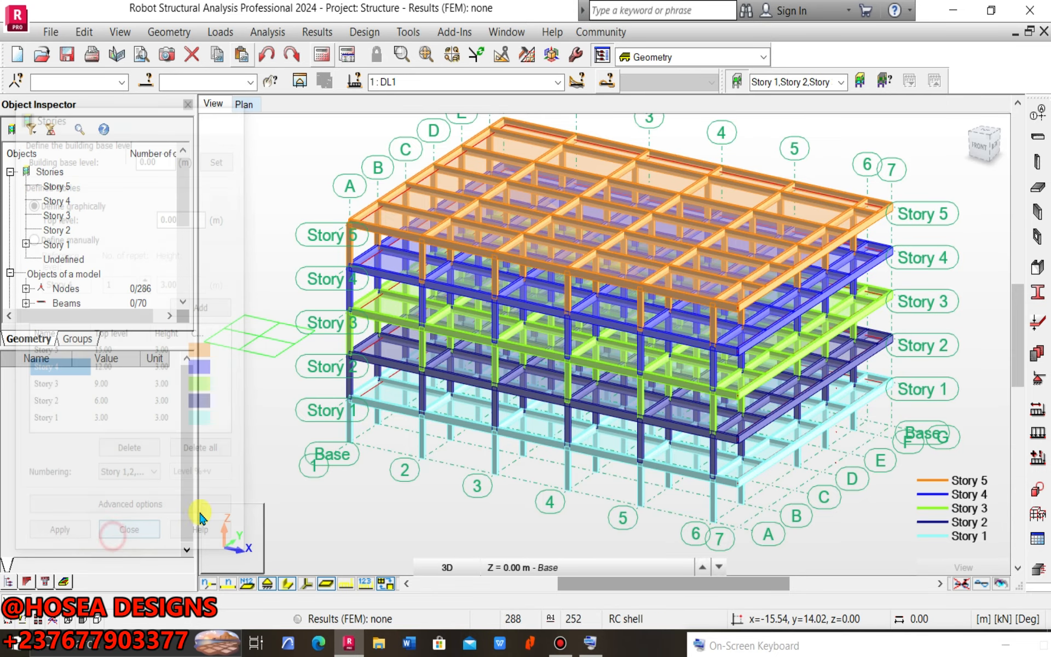
{"action": "middle_click_drag", "start_coordinate": [797, 370], "coordinate": [686, 408]}
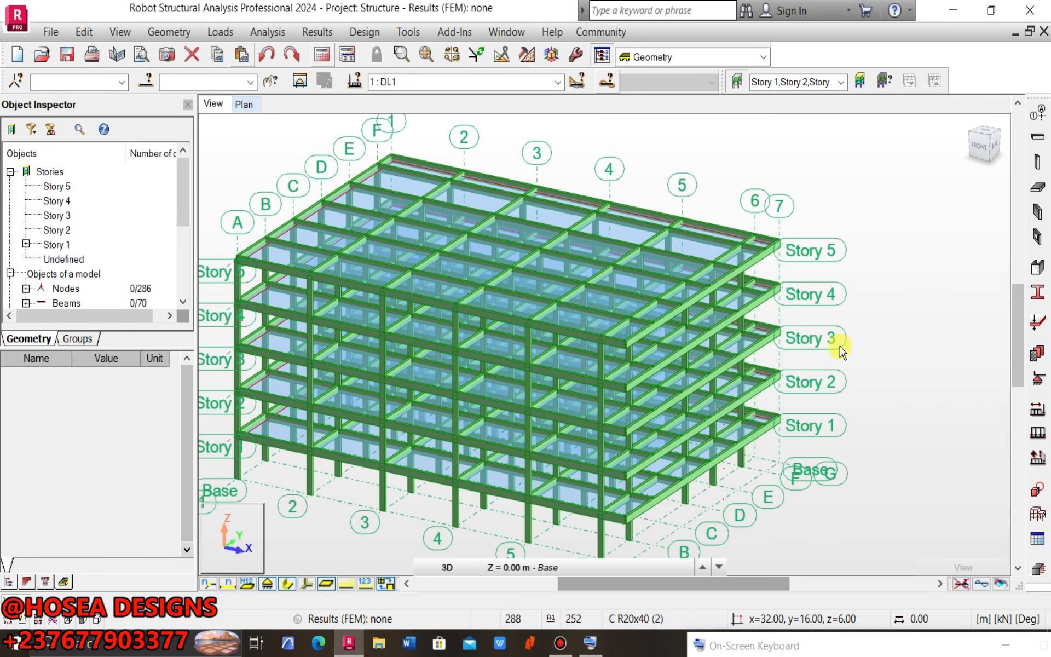
{"action": "middle_click_drag", "start_coordinate": [839, 349], "coordinate": [886, 334]}
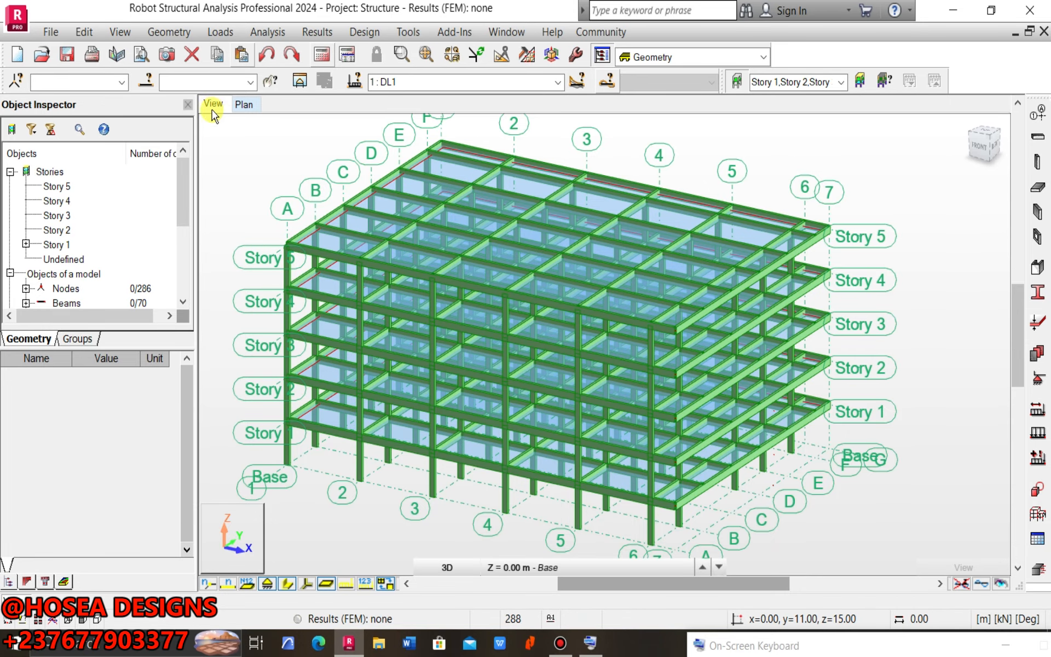
- Examine the beam grid and slab of Story 1 in the plan view
{"action": "left_click", "coordinate": [244, 104]}
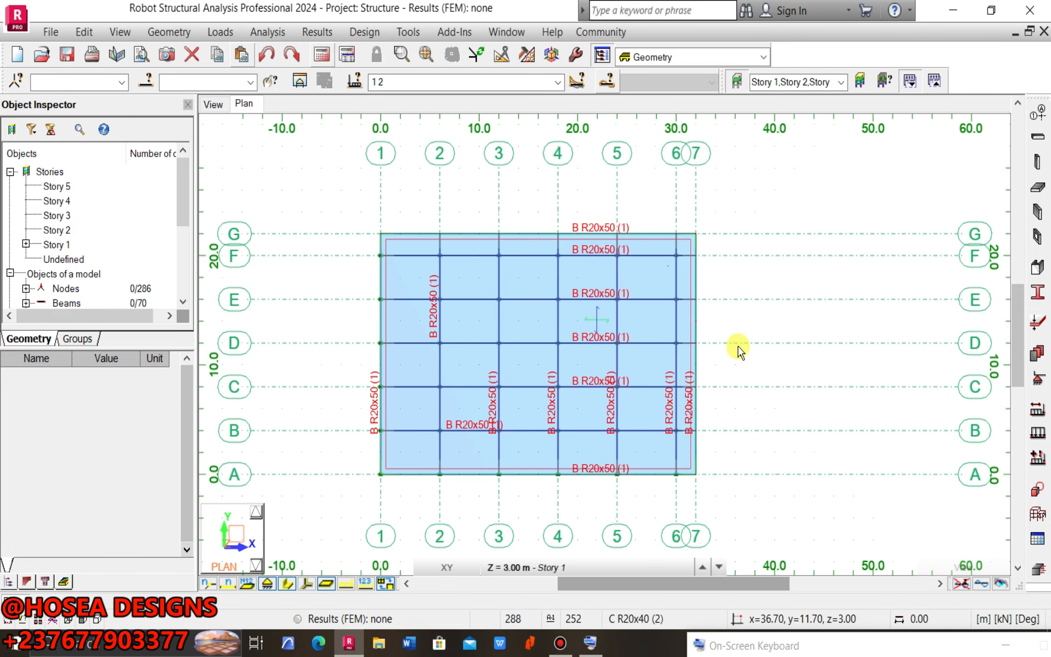
{"action": "scroll", "coordinate": [547, 219], "scroll_direction": "up", "scroll_amount": 5}
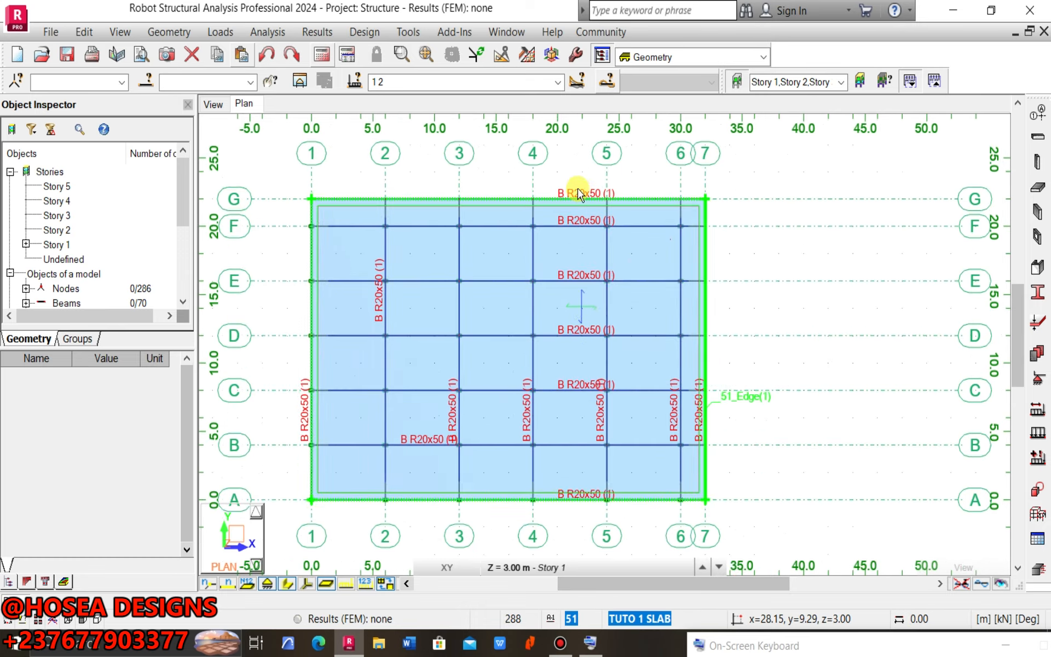
{"action": "scroll", "coordinate": [564, 237], "scroll_direction": "down", "scroll_amount": 4}
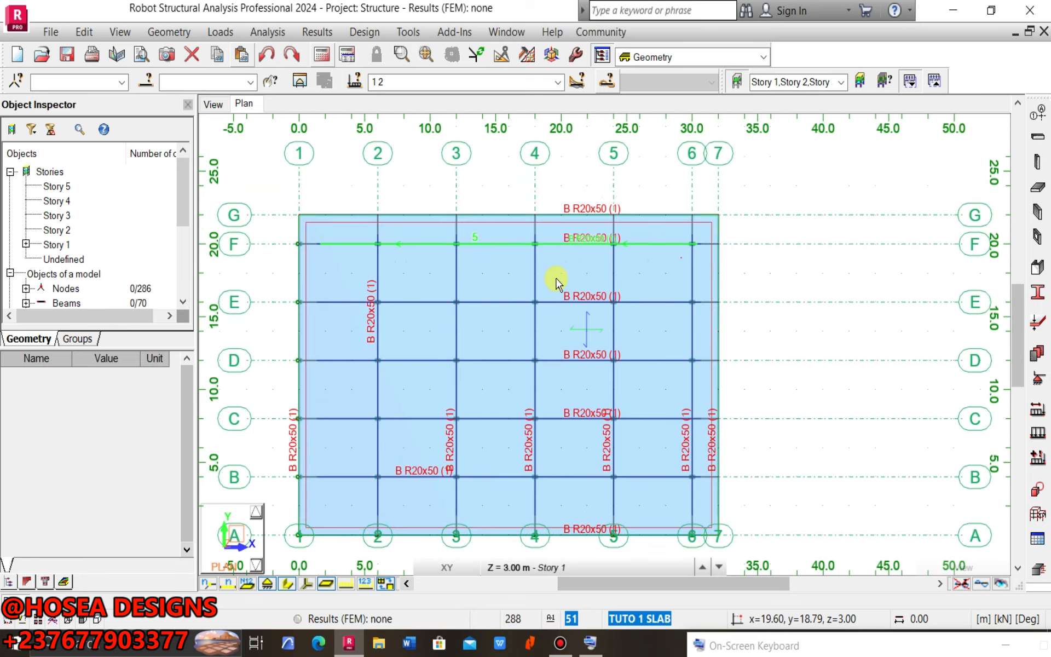
{"action": "scroll", "coordinate": [425, 305], "scroll_direction": "up", "scroll_amount": 2}
{"action": "scroll", "coordinate": [425, 305], "scroll_direction": "up", "scroll_amount": 2}
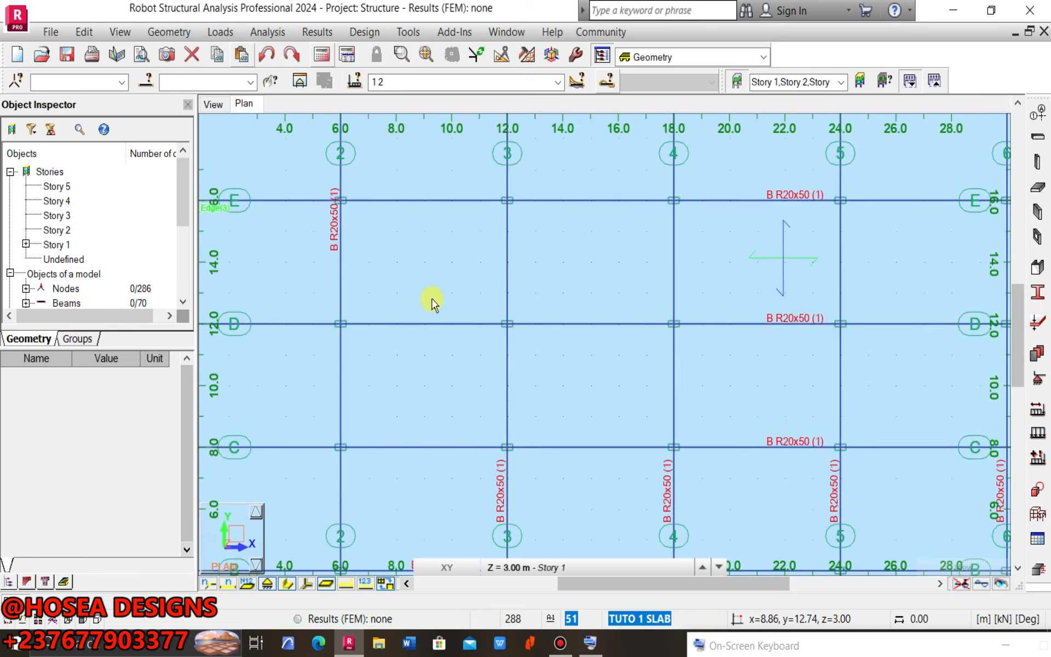
{"action": "scroll", "coordinate": [431, 299], "scroll_direction": "down", "scroll_amount": 4}
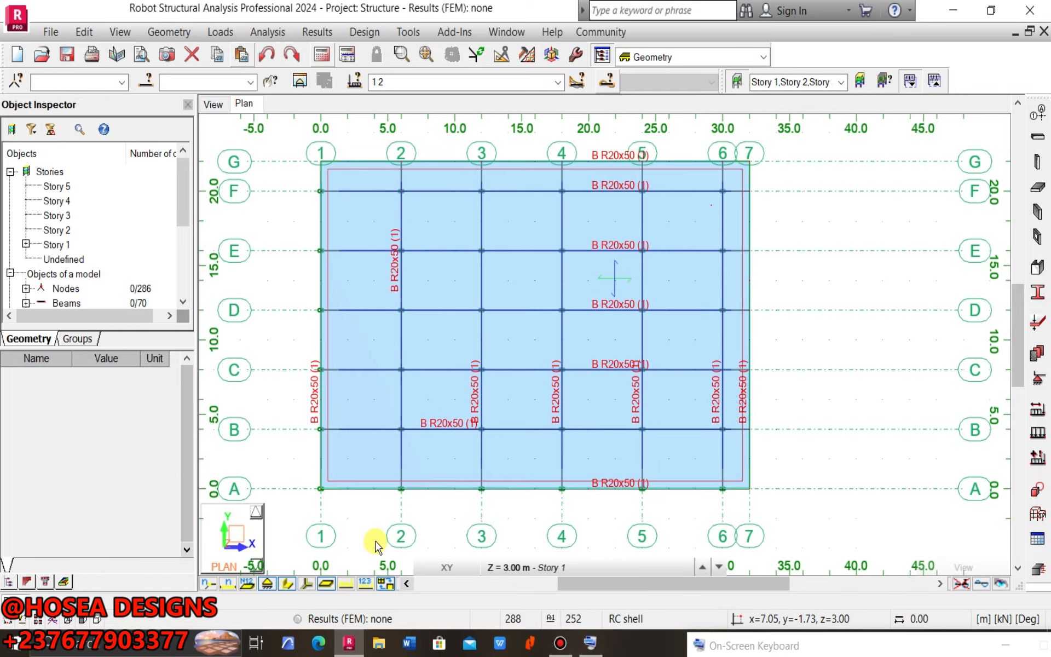
- Return to the 3D view, toggle the support symbols display and inspect the column base at grid 6-A
{"action": "left_click", "coordinate": [313, 584]}
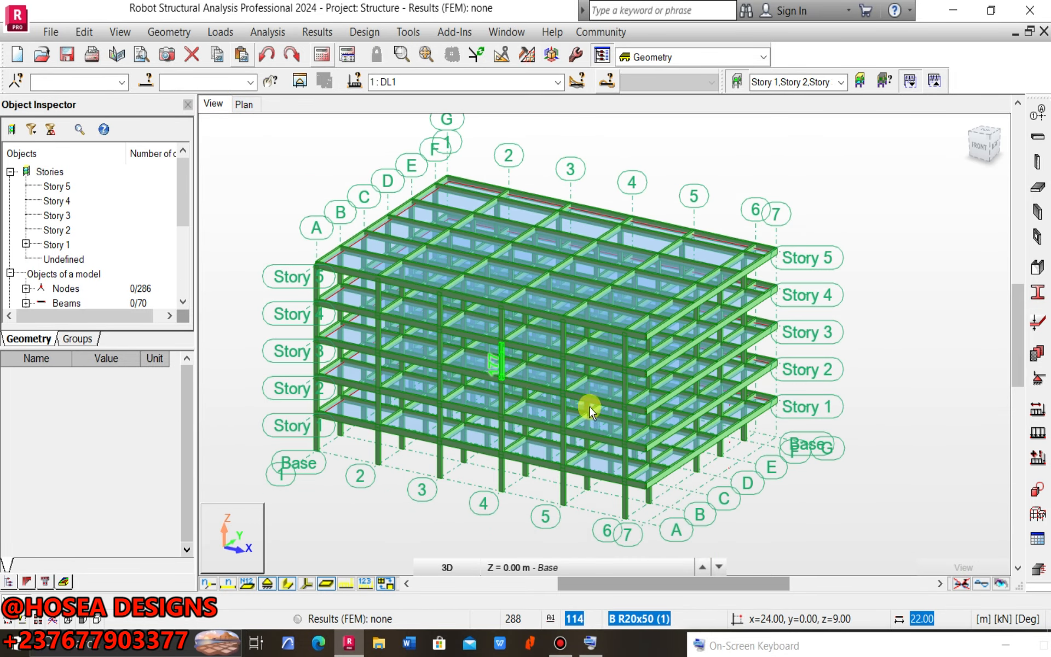
{"action": "scroll", "coordinate": [609, 512], "scroll_direction": "up", "scroll_amount": 2}
{"action": "scroll", "coordinate": [602, 487], "scroll_direction": "down", "scroll_amount": 2}
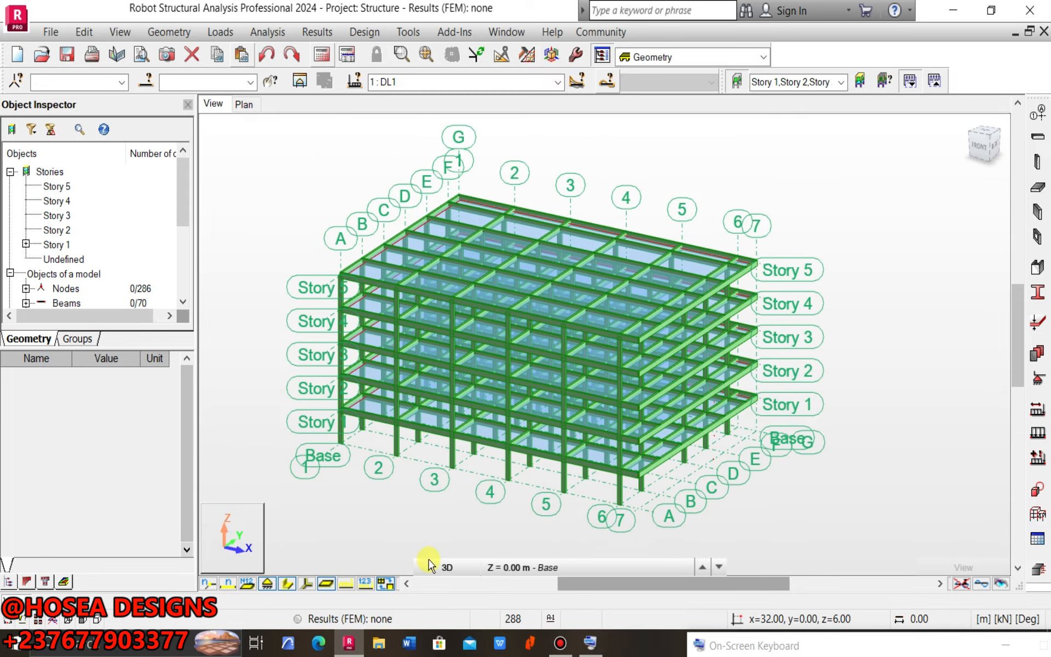
{"action": "left_click", "coordinate": [268, 585]}
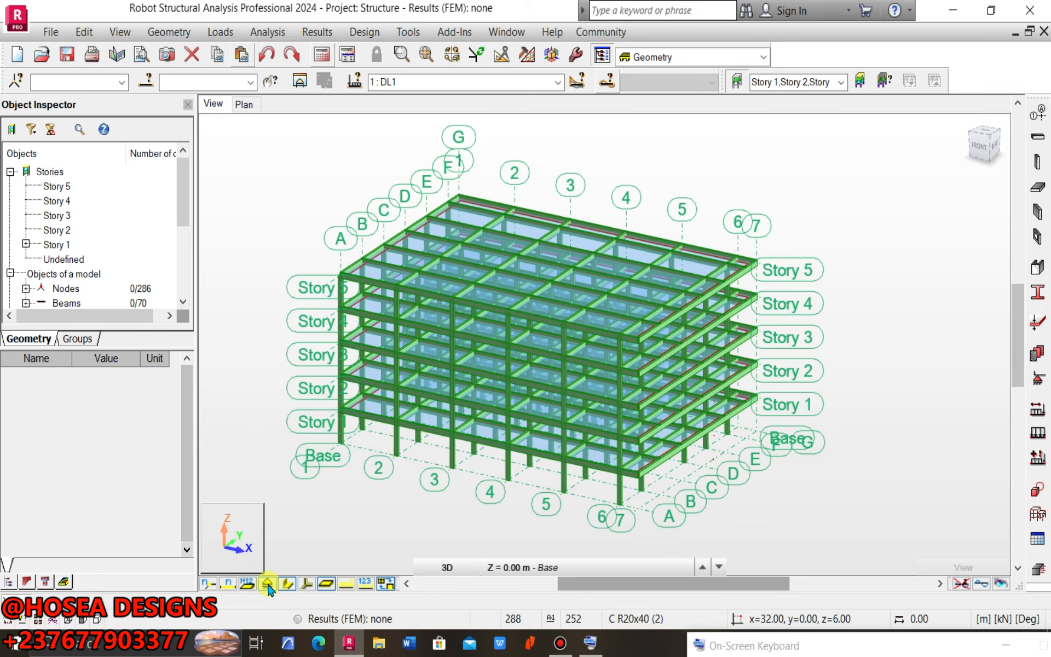
{"action": "scroll", "coordinate": [596, 498], "scroll_direction": "up", "scroll_amount": 8}
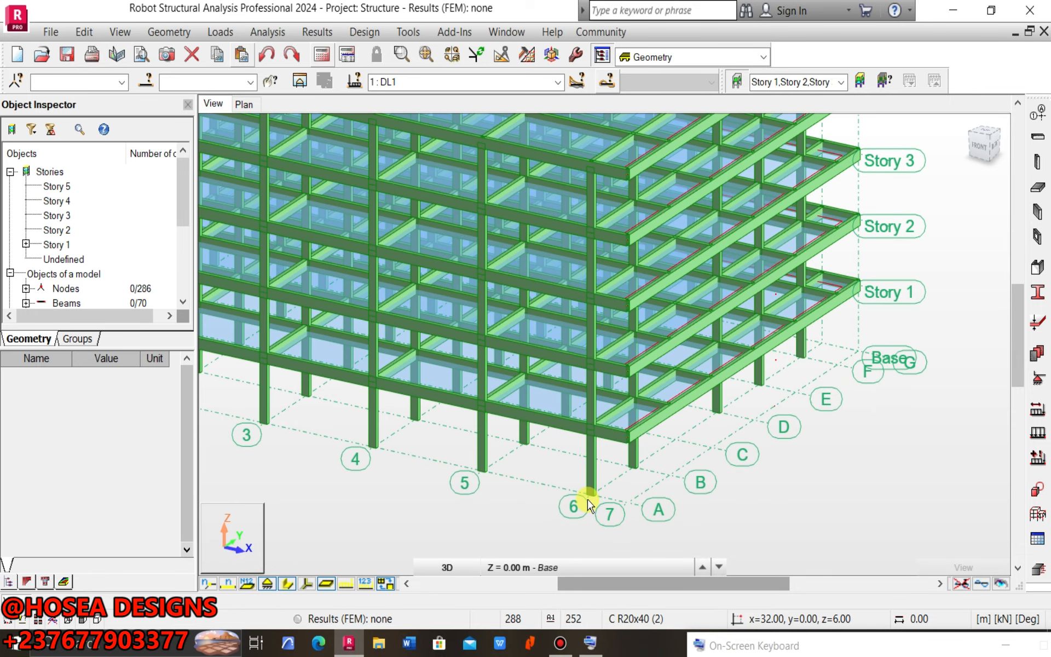
{"action": "scroll", "coordinate": [597, 498], "scroll_direction": "down", "scroll_amount": 8}
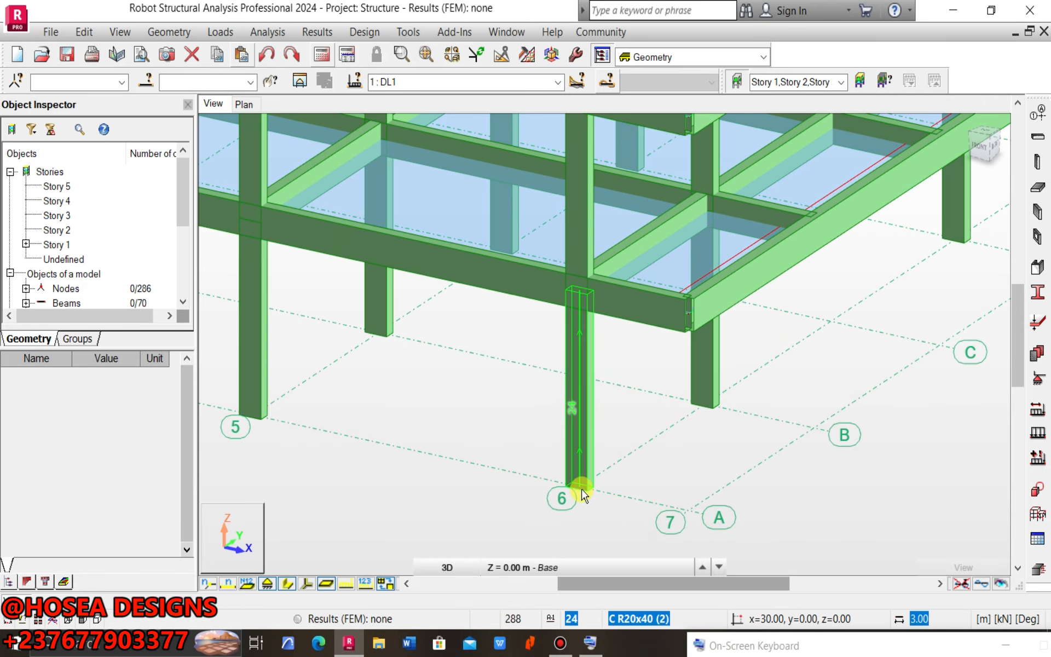
{"action": "scroll", "coordinate": [635, 479], "scroll_direction": "down", "scroll_amount": 5}
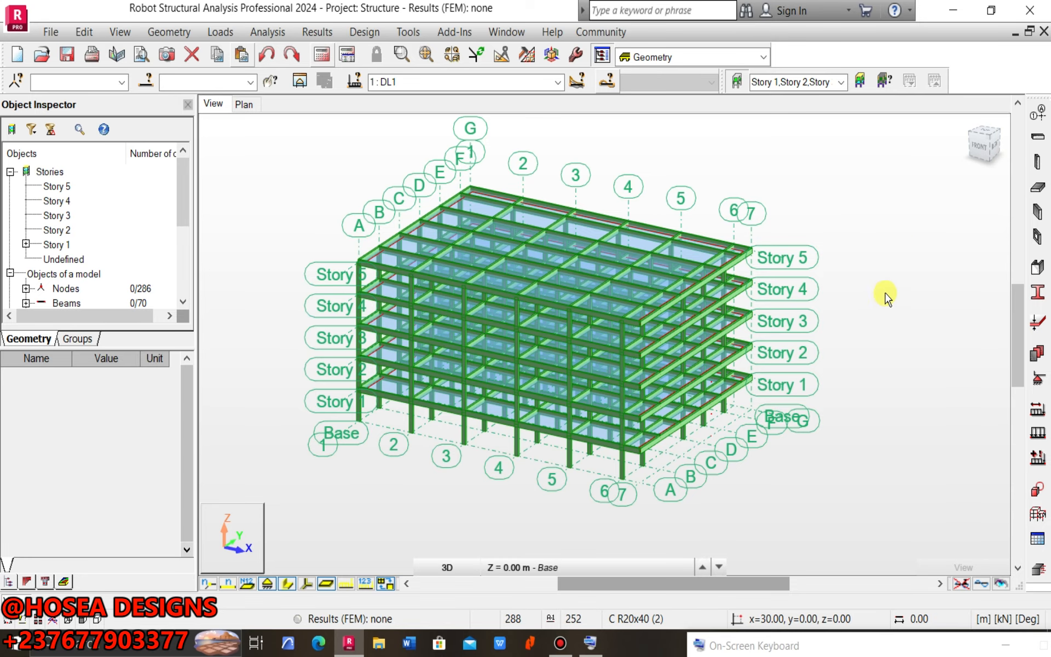
- Delete the stray node lying off the columns near the base level between grid lines 5 and 6
{"action": "right_click", "coordinate": [885, 292]}
{"action": "left_click", "coordinate": [835, 364]}
{"action": "left_click_drag", "start_coordinate": [833, 356], "coordinate": [802, 342]}
{"action": "scroll", "coordinate": [676, 427], "scroll_direction": "up", "scroll_amount": 6}
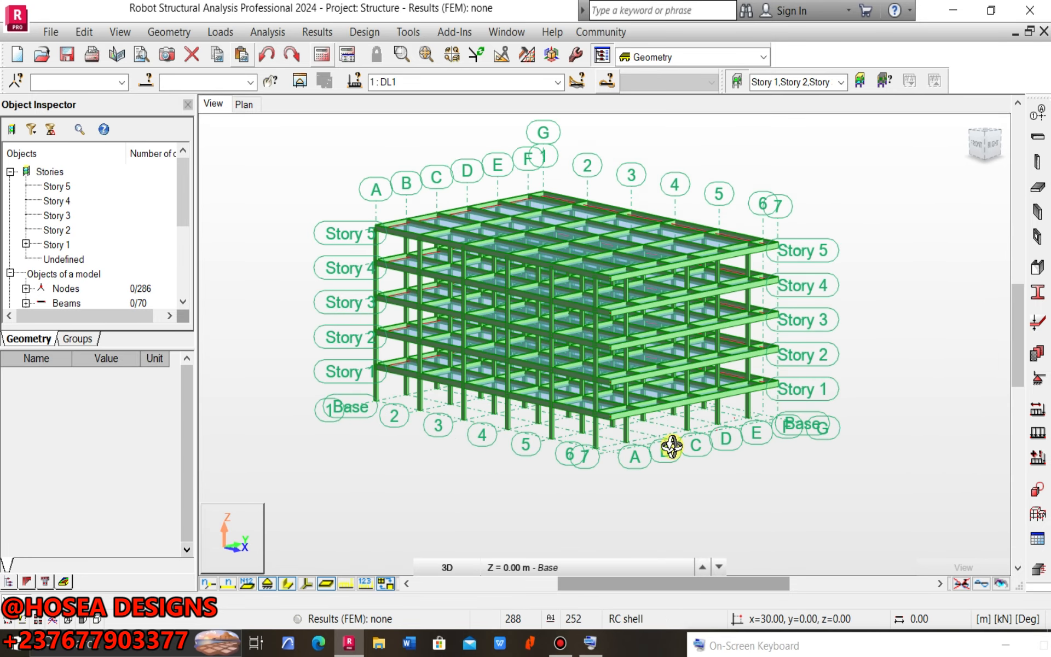
{"action": "left_click_drag", "start_coordinate": [688, 406], "coordinate": [689, 383]}
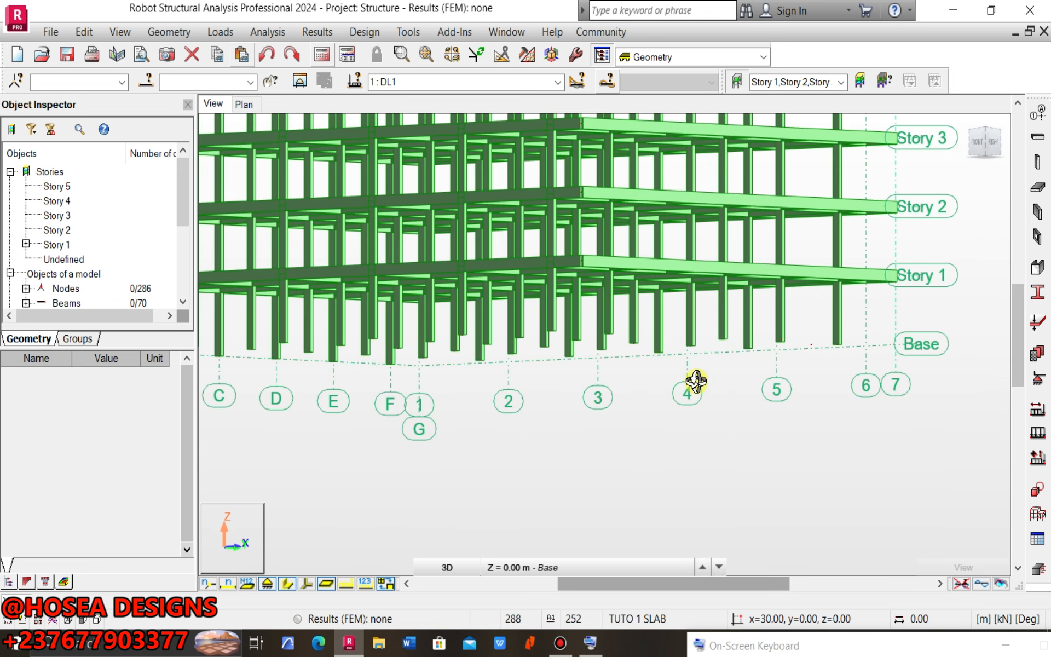
{"action": "scroll", "coordinate": [695, 380], "scroll_direction": "down", "scroll_amount": 2}
{"action": "scroll", "coordinate": [696, 381], "scroll_direction": "down", "scroll_amount": 1}
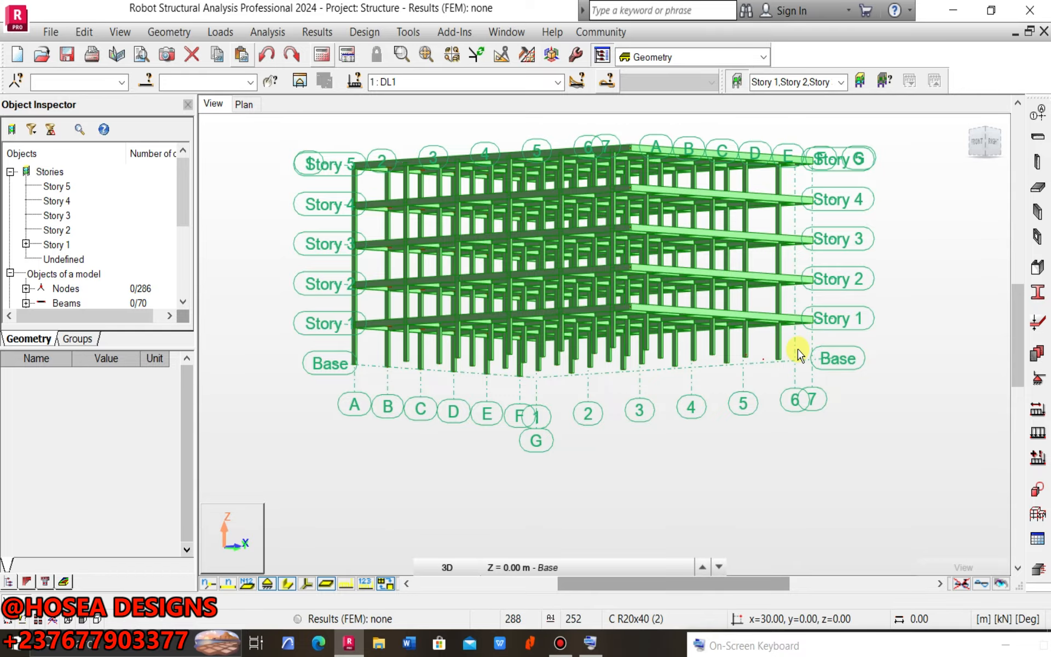
{"action": "scroll", "coordinate": [770, 355], "scroll_direction": "up", "scroll_amount": 2}
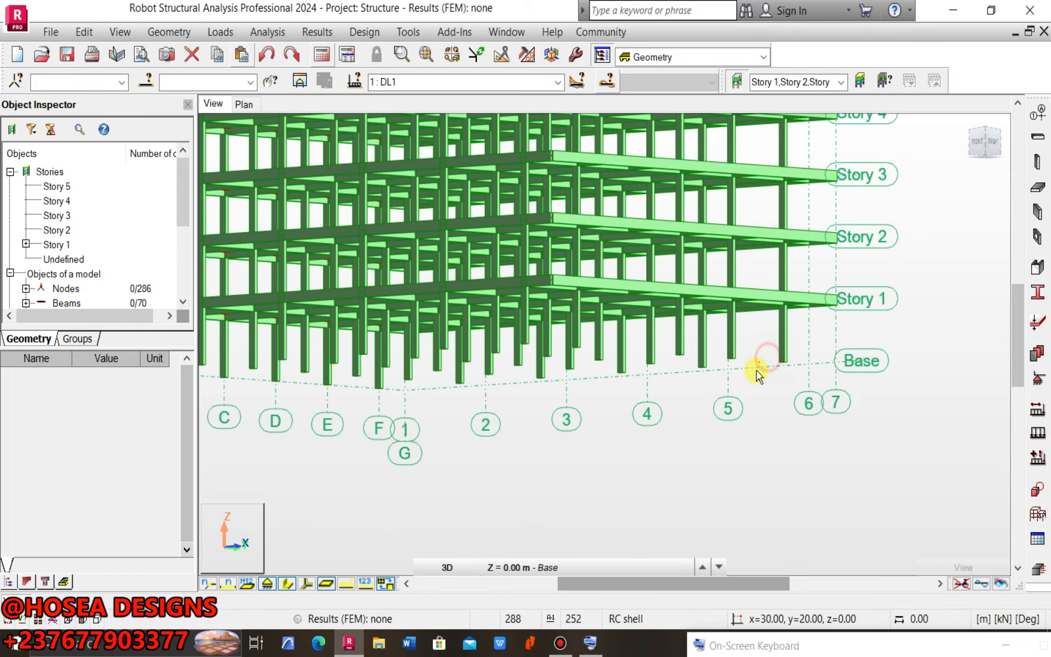
{"action": "left_click", "coordinate": [753, 377]}
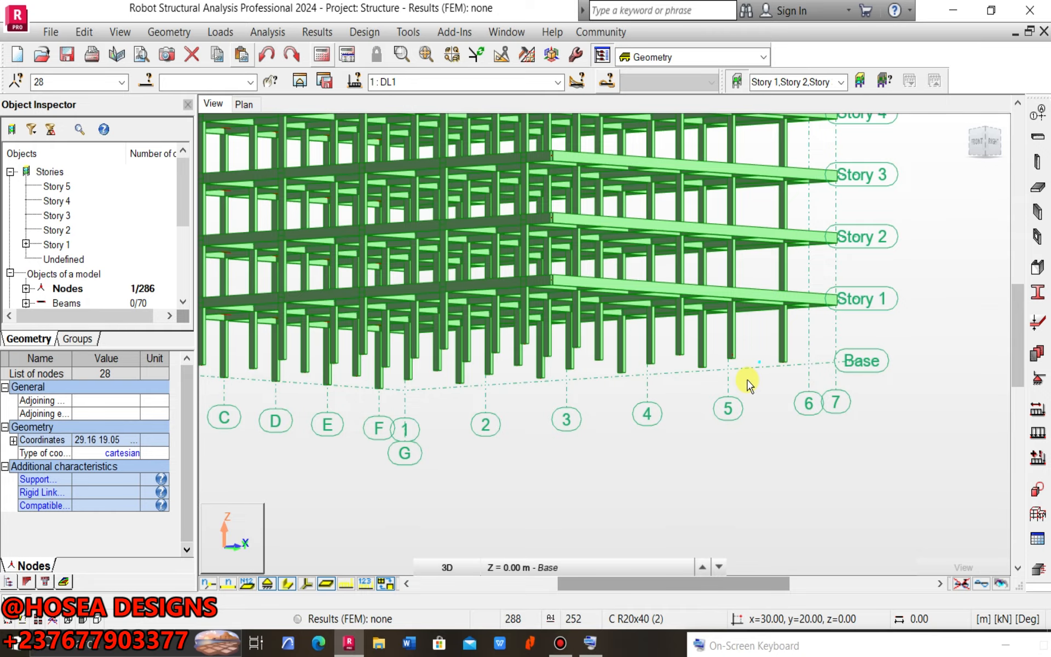
{"action": "key", "text": "Delete"}
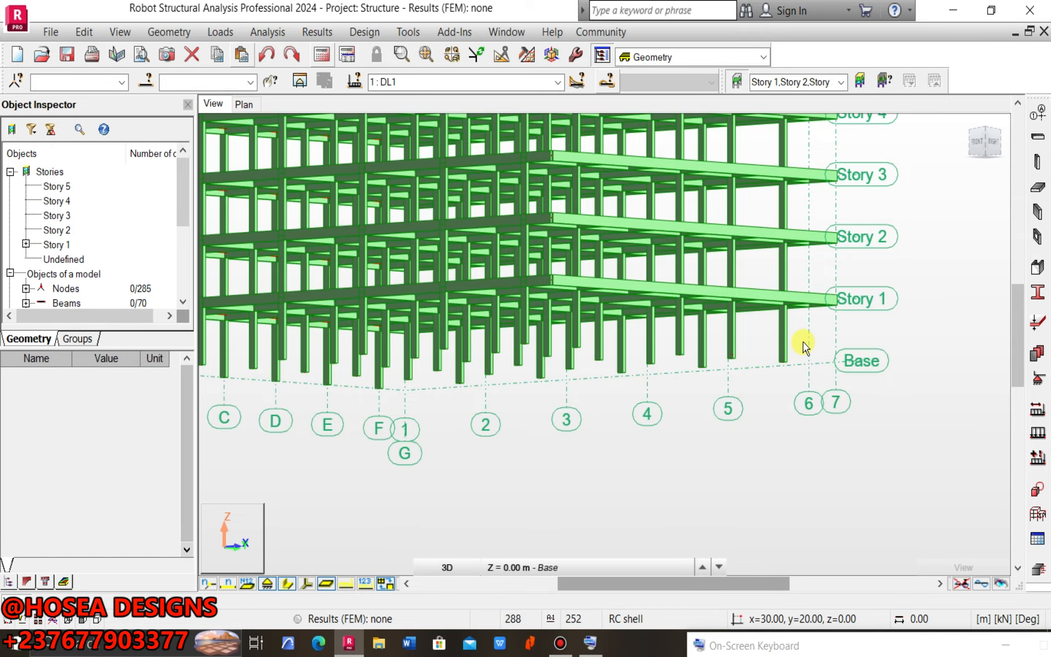
- Select all Story 1 columns together with their base nodes
{"action": "left_click", "coordinate": [780, 348]}
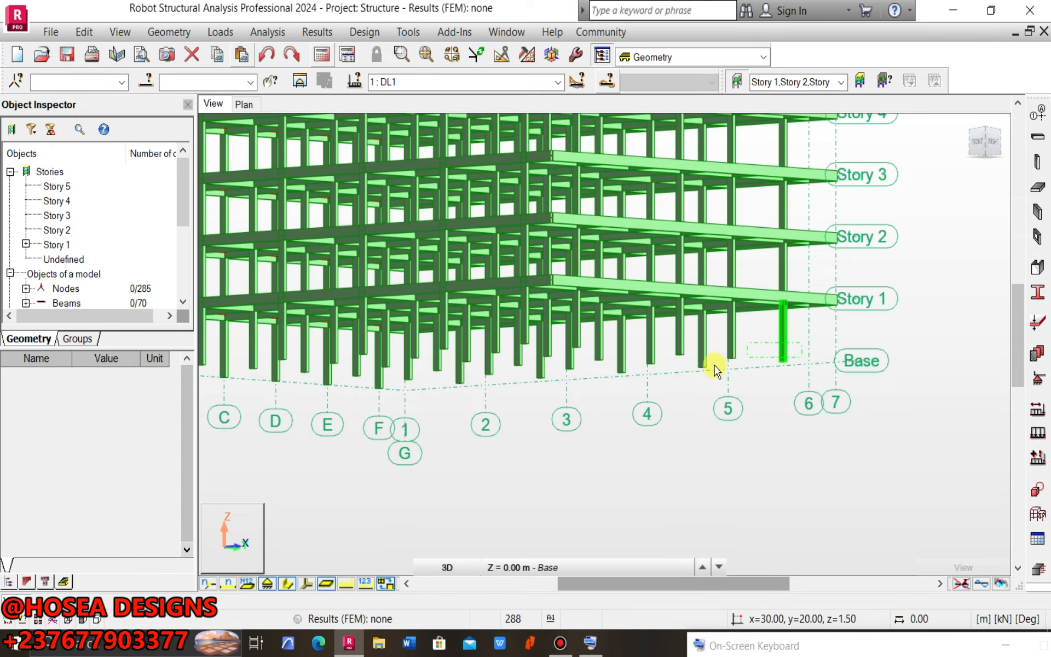
{"action": "left_click_drag", "start_coordinate": [646, 372], "coordinate": [189, 423]}
{"action": "scroll", "coordinate": [294, 392], "scroll_direction": "up", "scroll_amount": 1}
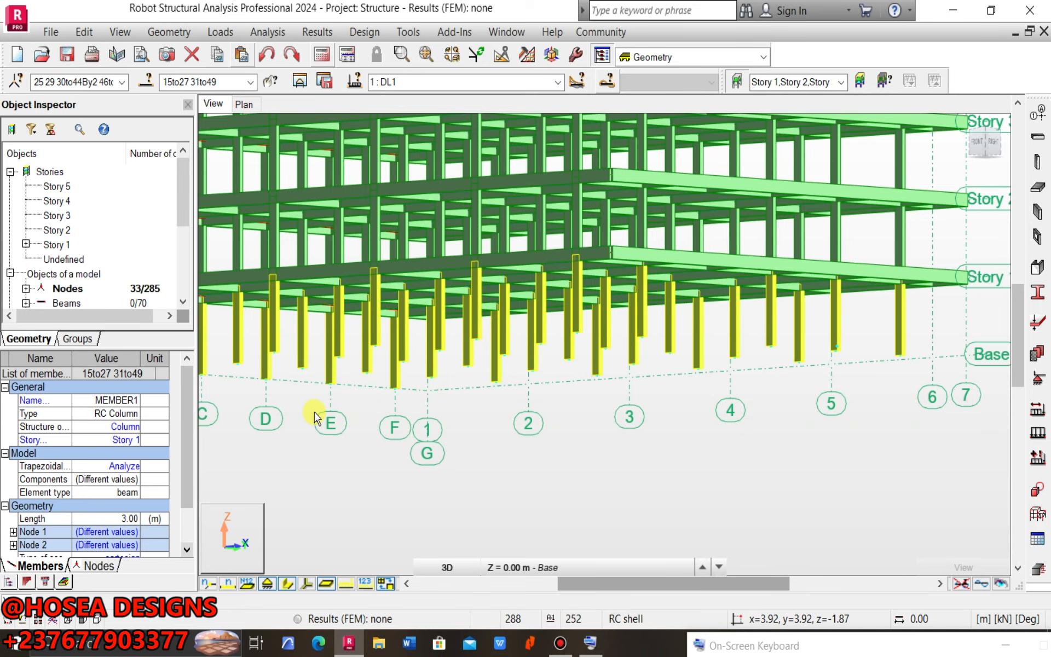
{"action": "scroll", "coordinate": [320, 410], "scroll_direction": "down", "scroll_amount": 2}
{"action": "middle_click_drag", "start_coordinate": [390, 394], "coordinate": [499, 376]}
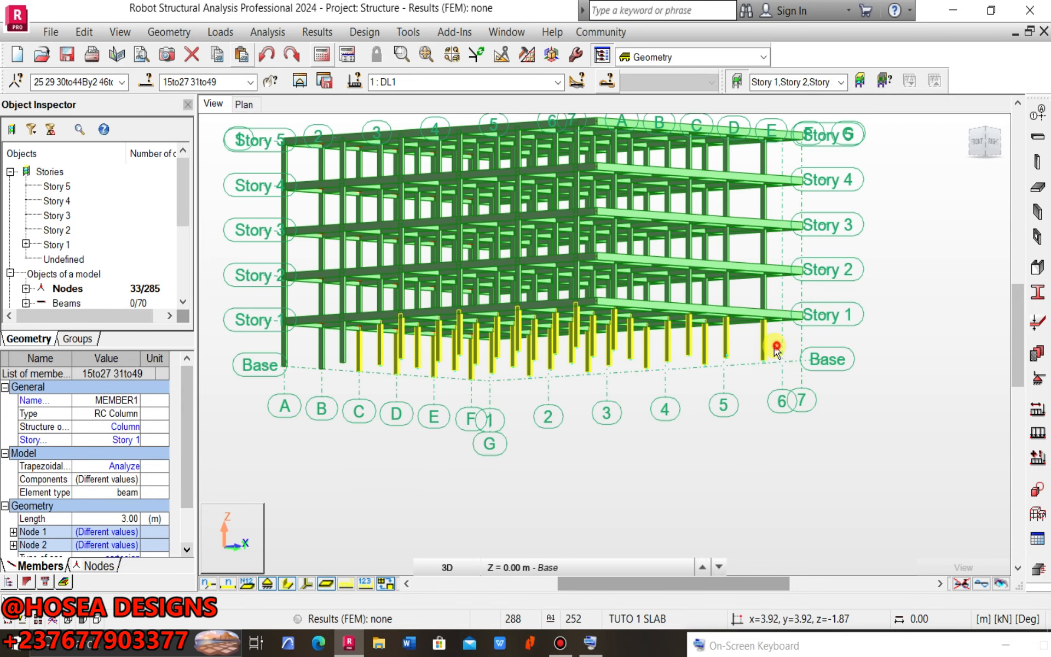
{"action": "left_click_drag", "start_coordinate": [639, 372], "coordinate": [266, 431]}
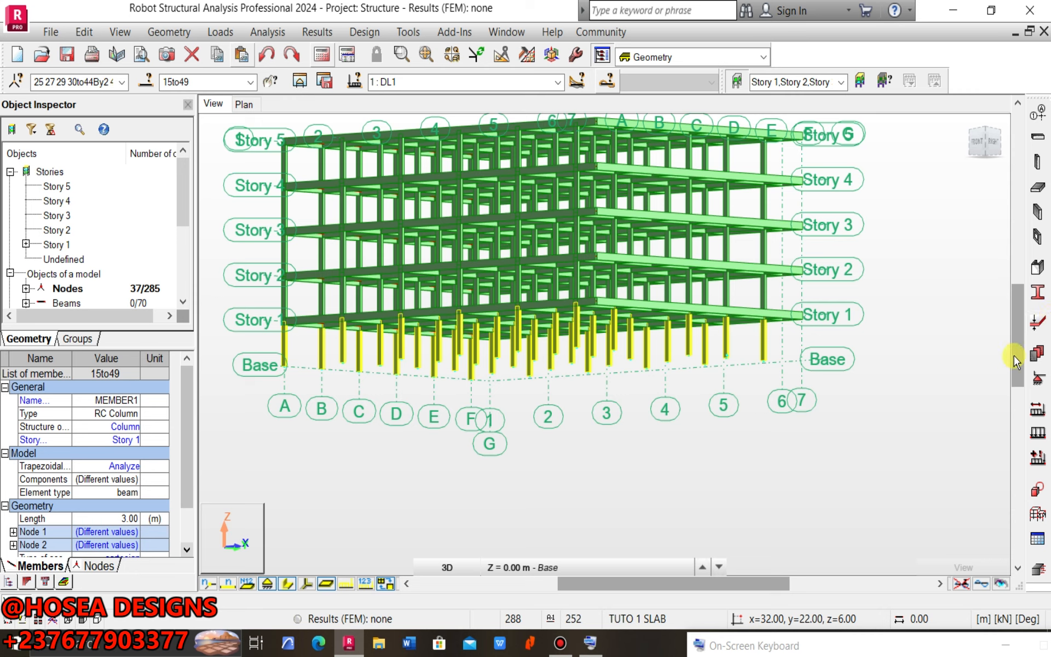
- Assign the Encastrement nodal support to the selected base nodes of the Story 1 columns
{"action": "left_click", "coordinate": [1037, 354]}
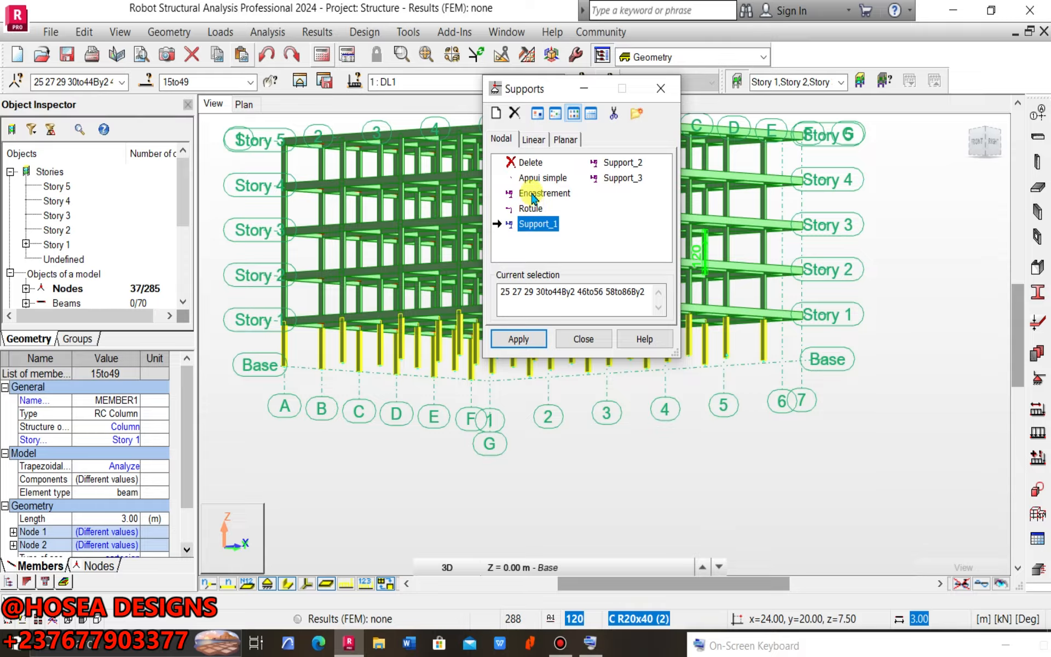
{"action": "left_click", "coordinate": [534, 195]}
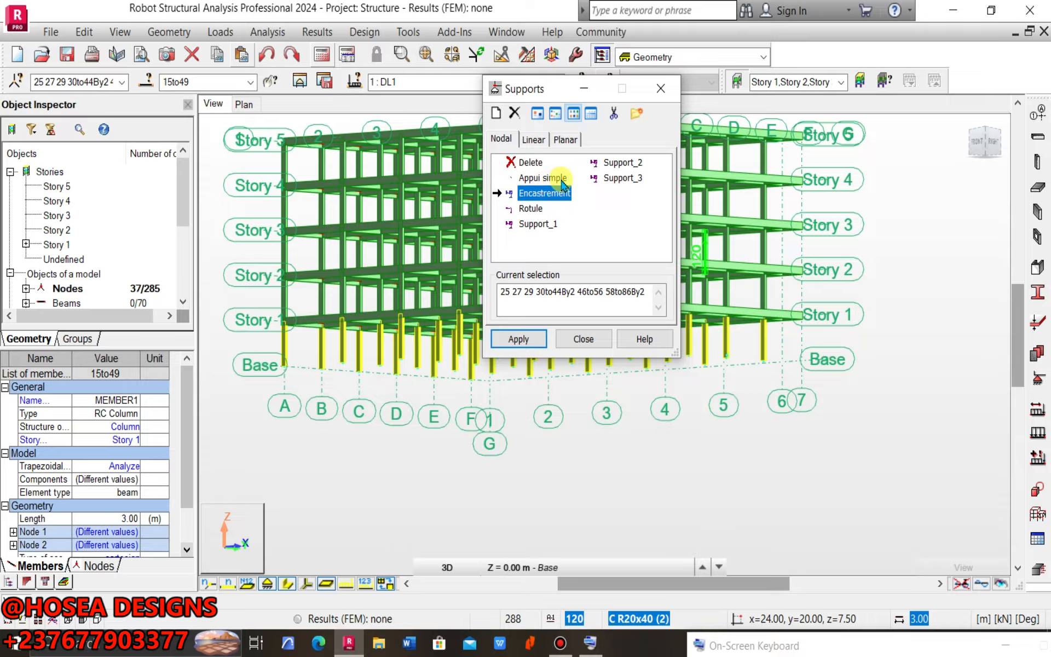
{"action": "left_click", "coordinate": [523, 211]}
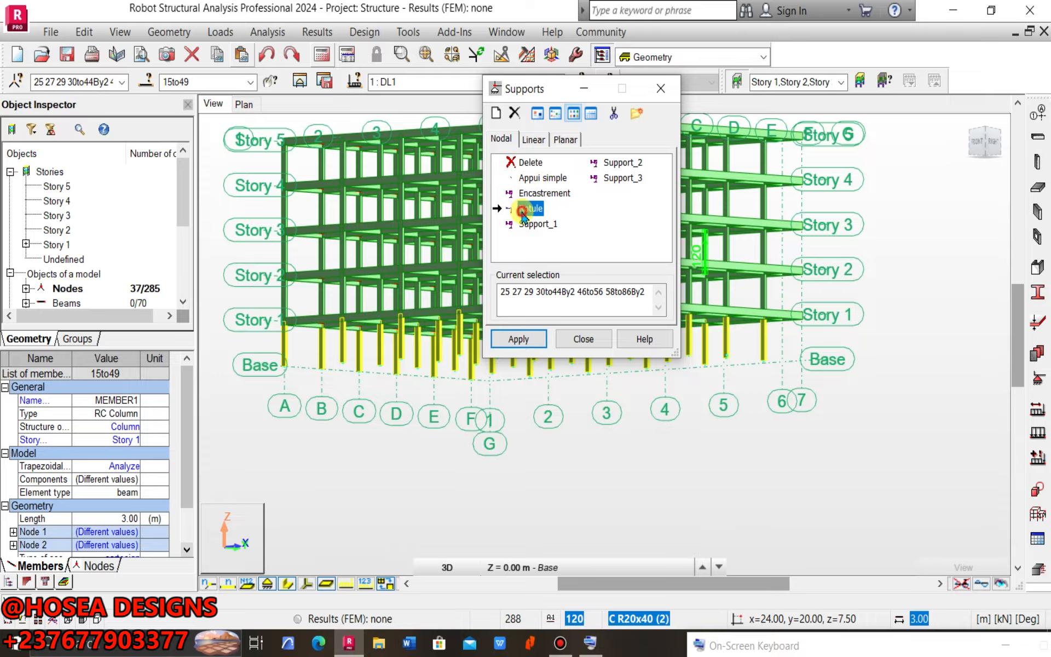
{"action": "left_click", "coordinate": [528, 198]}
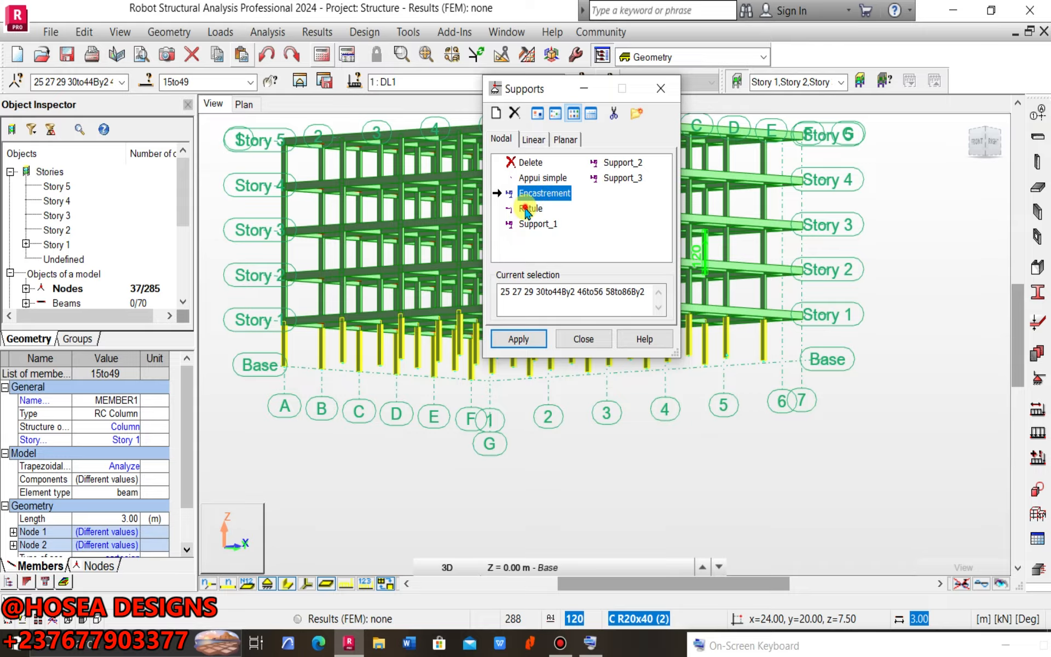
{"action": "left_click", "coordinate": [526, 211]}
{"action": "left_click", "coordinate": [532, 198]}
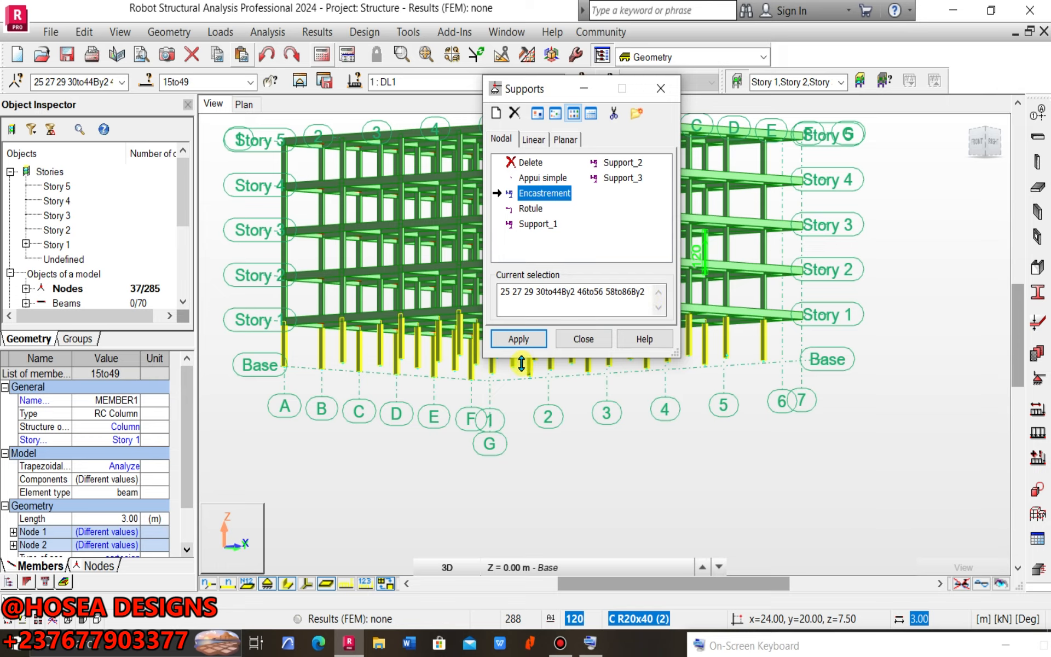
{"action": "left_click", "coordinate": [518, 339]}
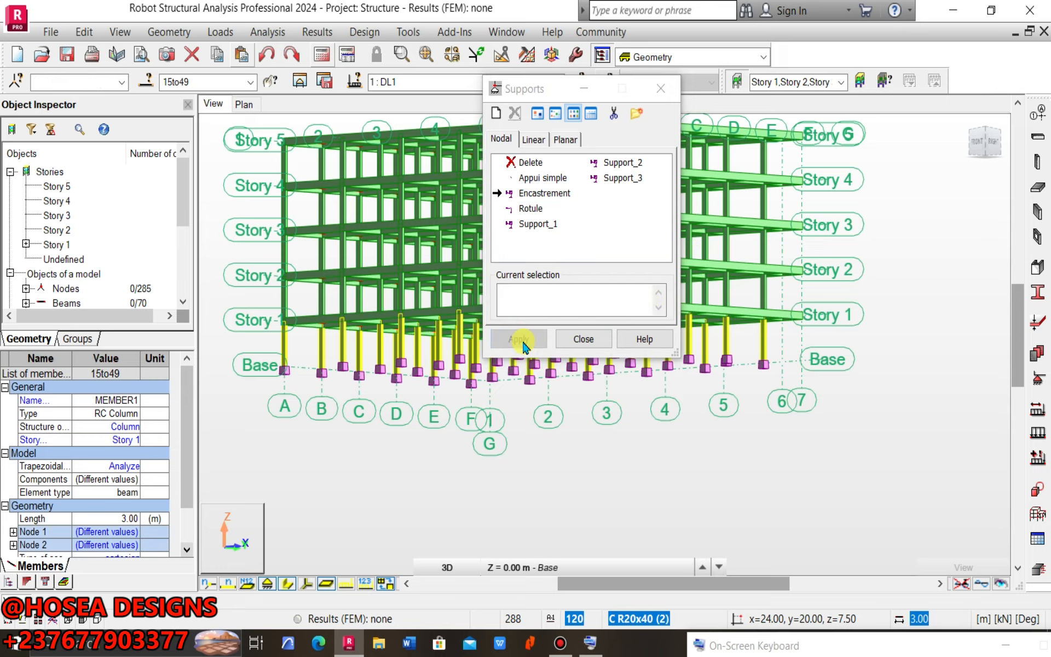
- View the definition of the Support_1 nodal support, leave it unmodified and close the support settings
{"action": "left_click", "coordinate": [530, 209]}
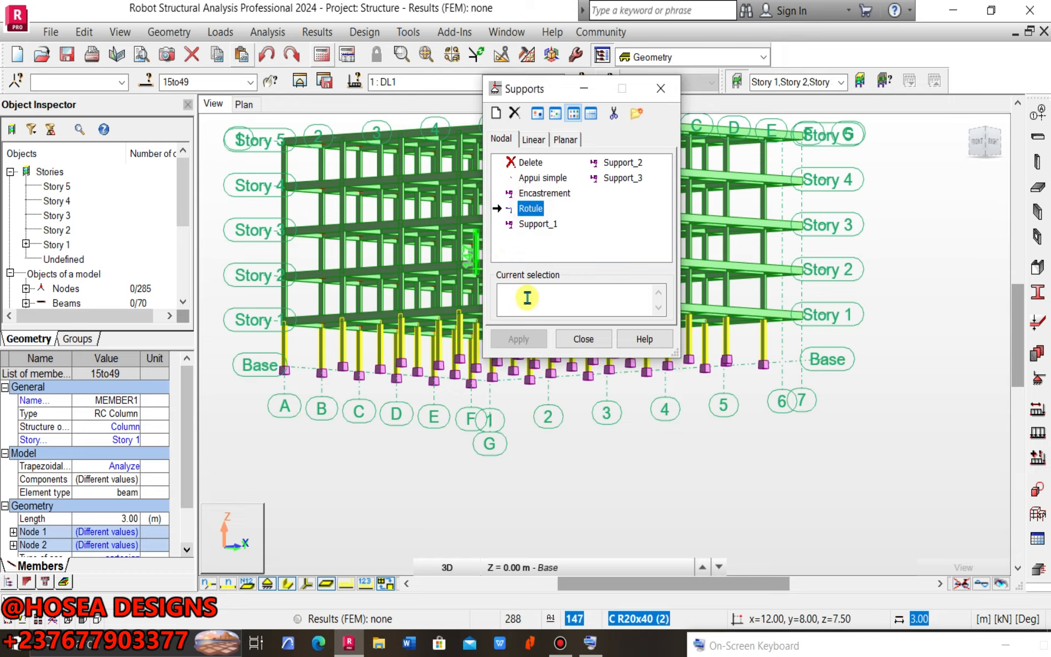
{"action": "left_click", "coordinate": [530, 224]}
{"action": "double_click", "coordinate": [531, 224]}
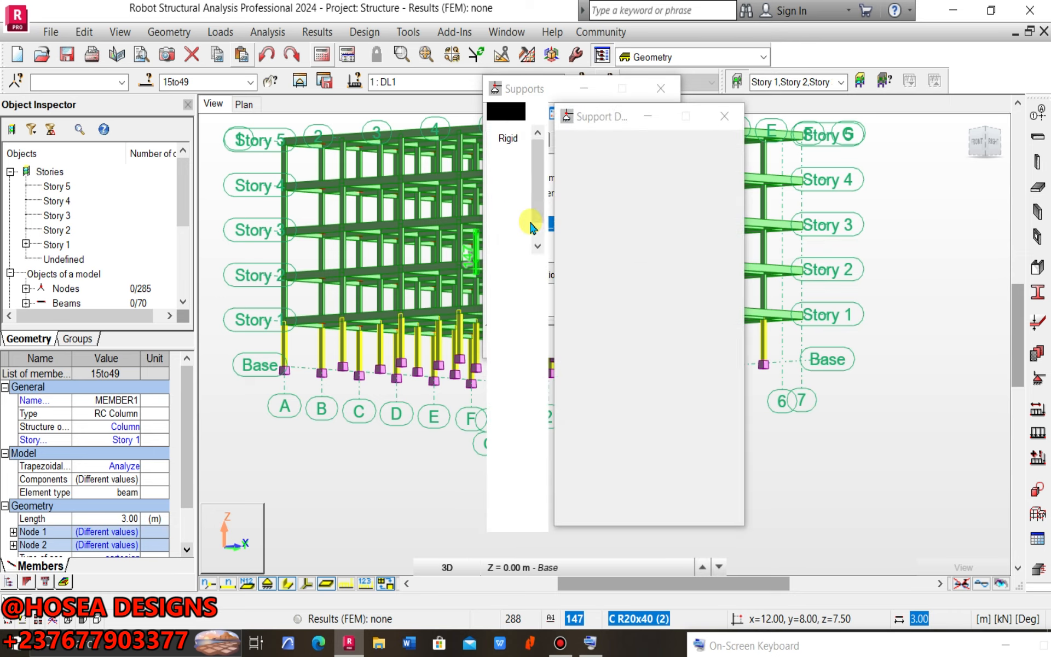
{"action": "left_click", "coordinate": [724, 117]}
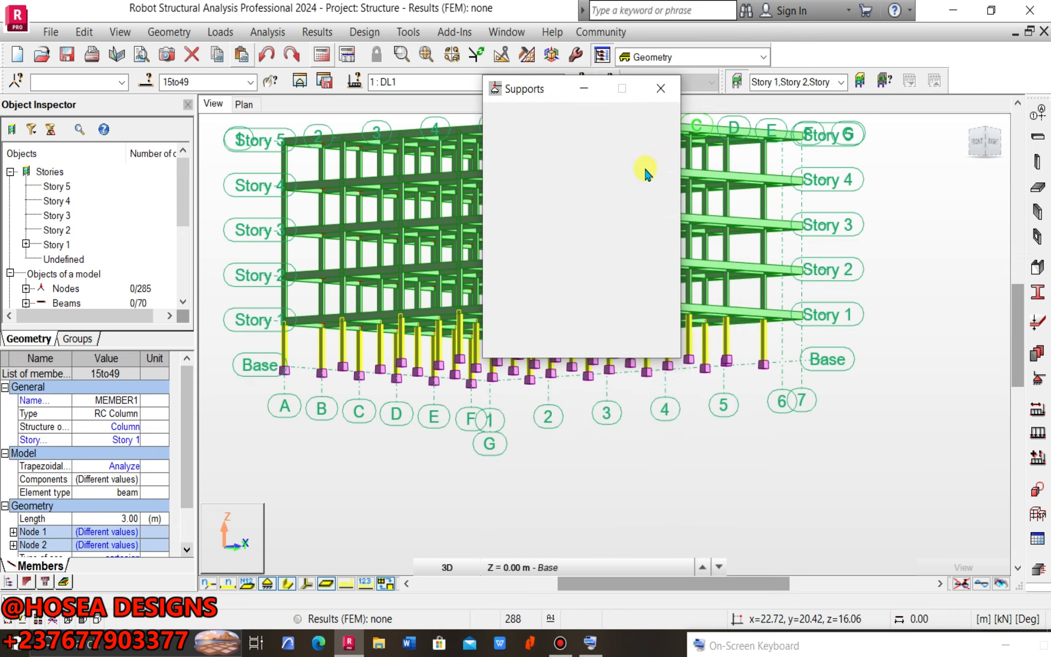
{"action": "left_click", "coordinate": [520, 287]}
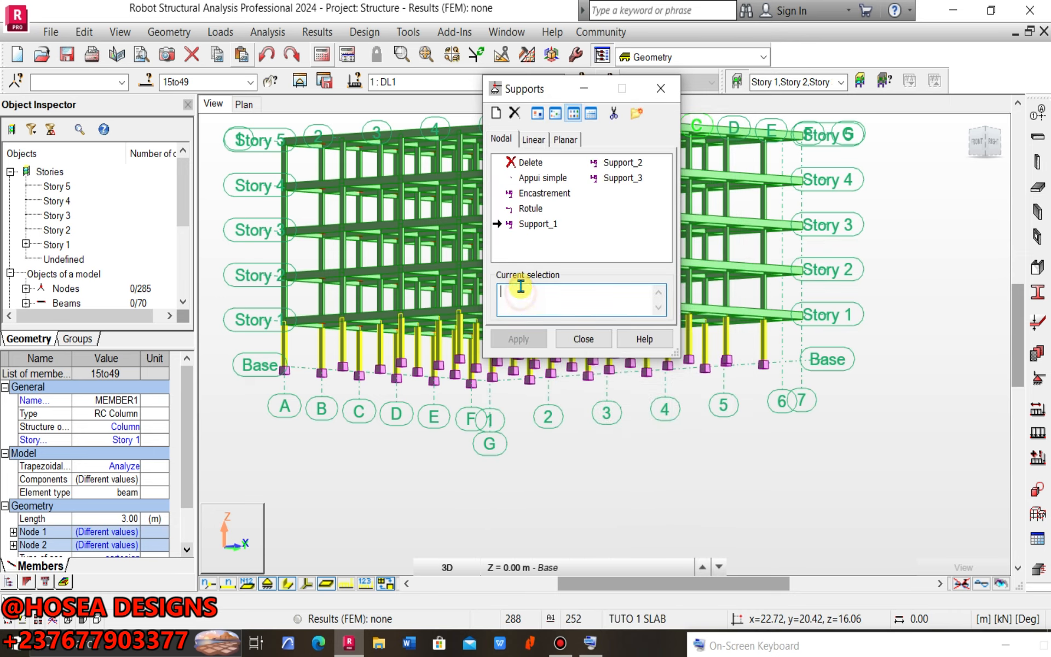
{"action": "left_click", "coordinate": [661, 89]}
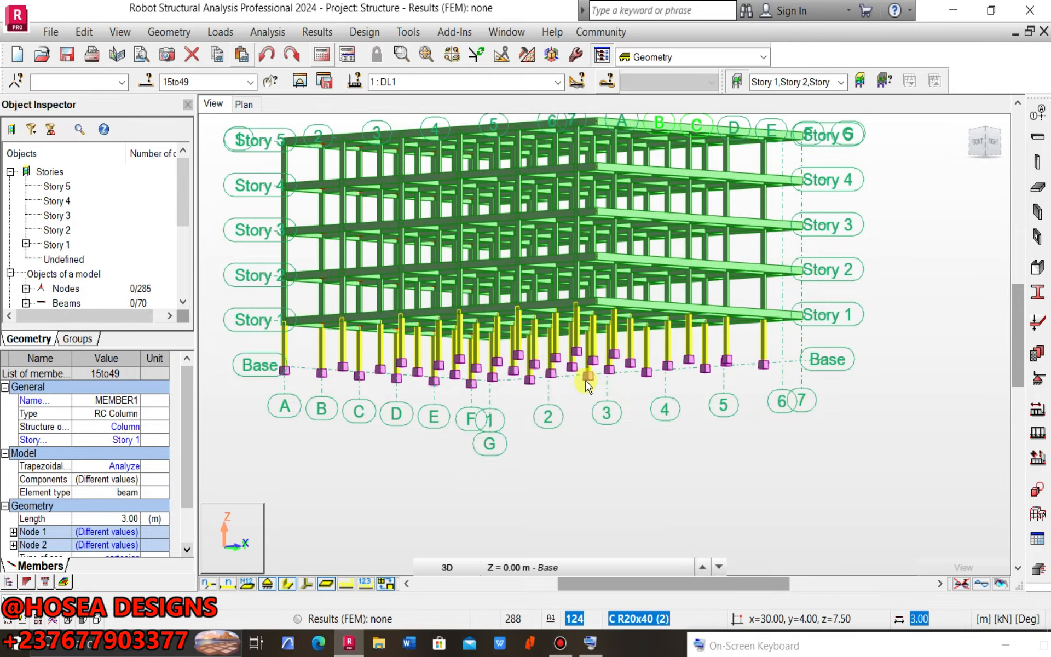
- Clear the column selection and inspect the support blocks at the column bases up close in a rotated 3D view
{"action": "scroll", "coordinate": [492, 433], "scroll_direction": "up", "scroll_amount": 1}
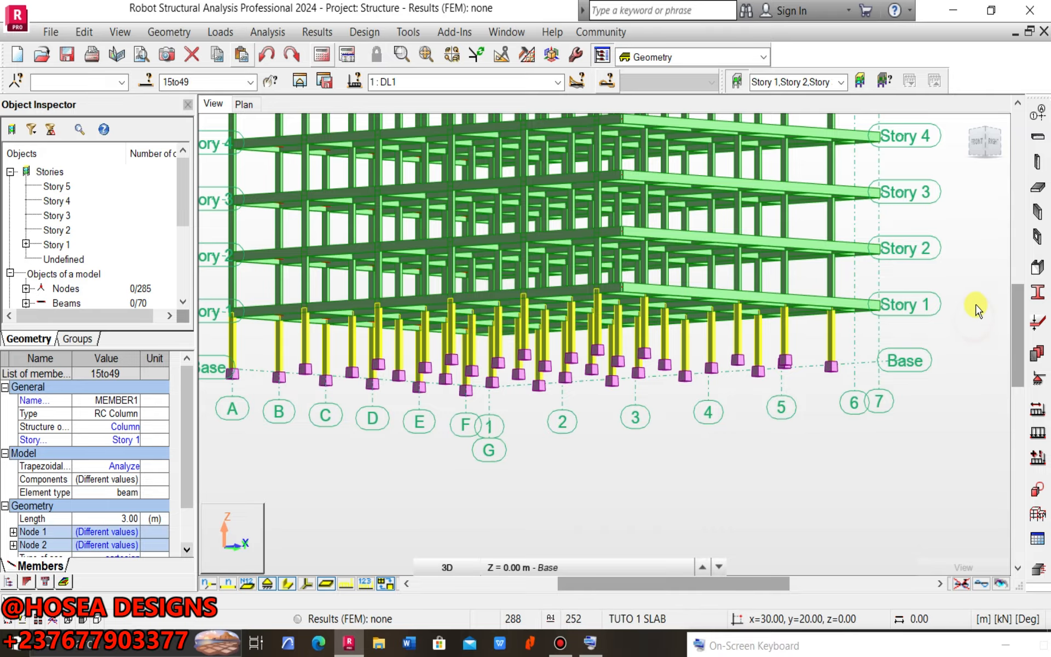
{"action": "left_click", "coordinate": [974, 319]}
{"action": "right_click", "coordinate": [862, 331]}
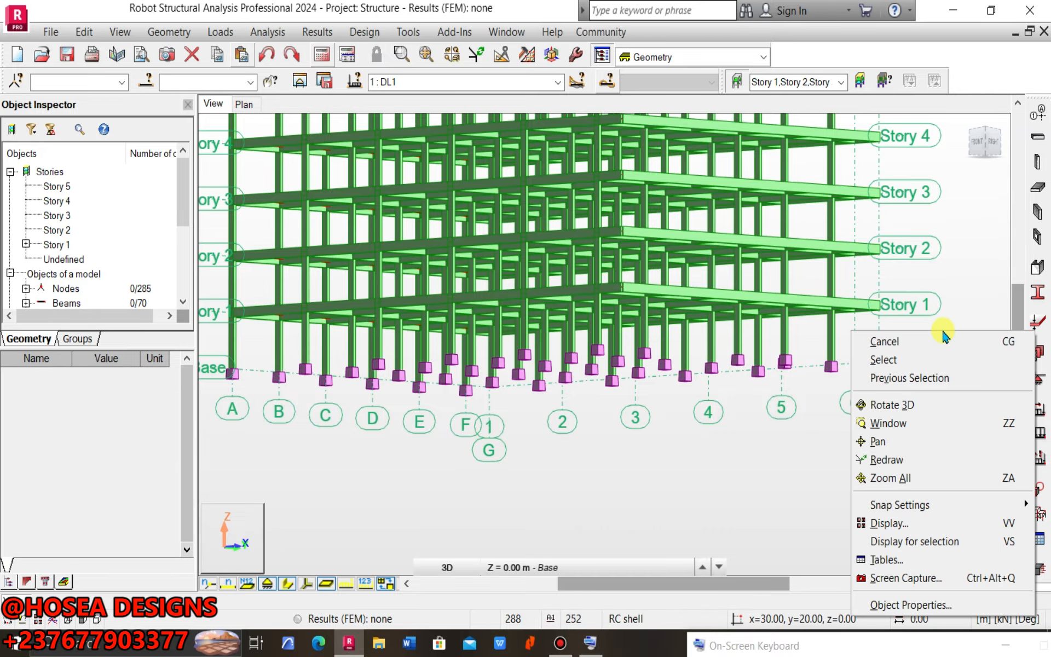
{"action": "left_click", "coordinate": [903, 405]}
{"action": "left_click_drag", "start_coordinate": [746, 401], "coordinate": [596, 422]}
{"action": "scroll", "coordinate": [563, 411], "scroll_direction": "up", "scroll_amount": 2}
{"action": "scroll", "coordinate": [564, 412], "scroll_direction": "up", "scroll_amount": 6}
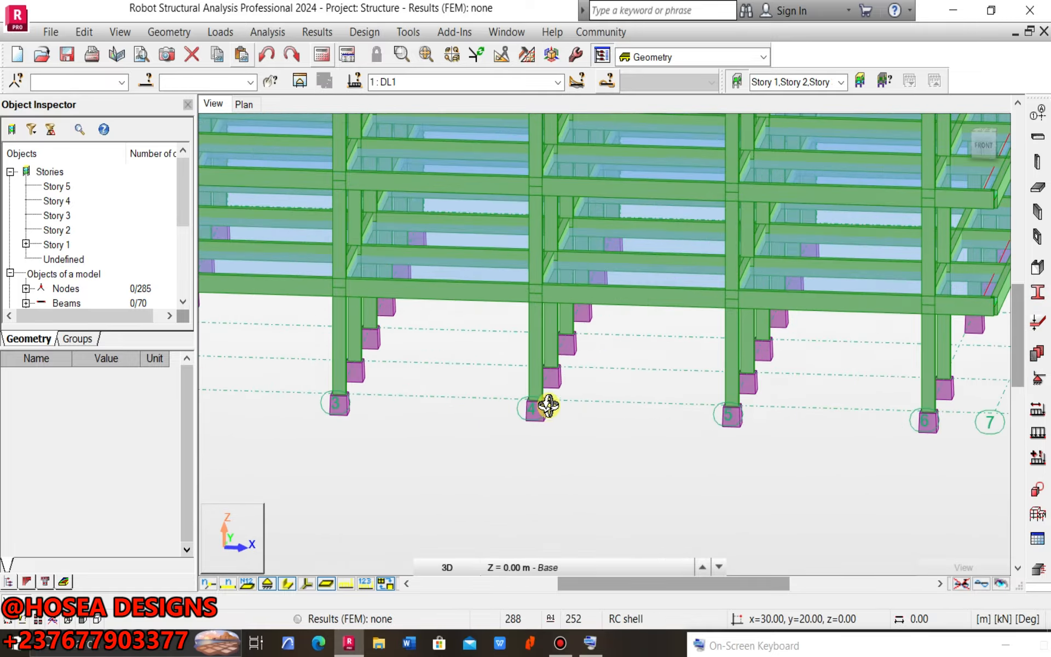
{"action": "scroll", "coordinate": [598, 334], "scroll_direction": "down", "scroll_amount": 8}
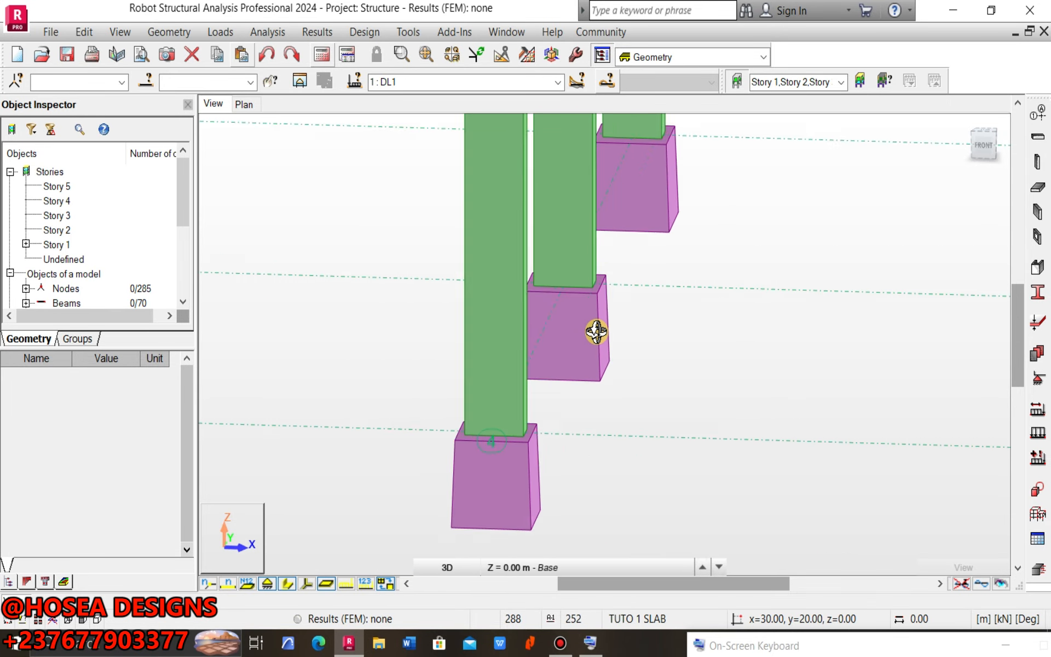
{"action": "scroll", "coordinate": [350, 355], "scroll_direction": "up", "scroll_amount": 2}
{"action": "scroll", "coordinate": [367, 325], "scroll_direction": "up", "scroll_amount": 5}
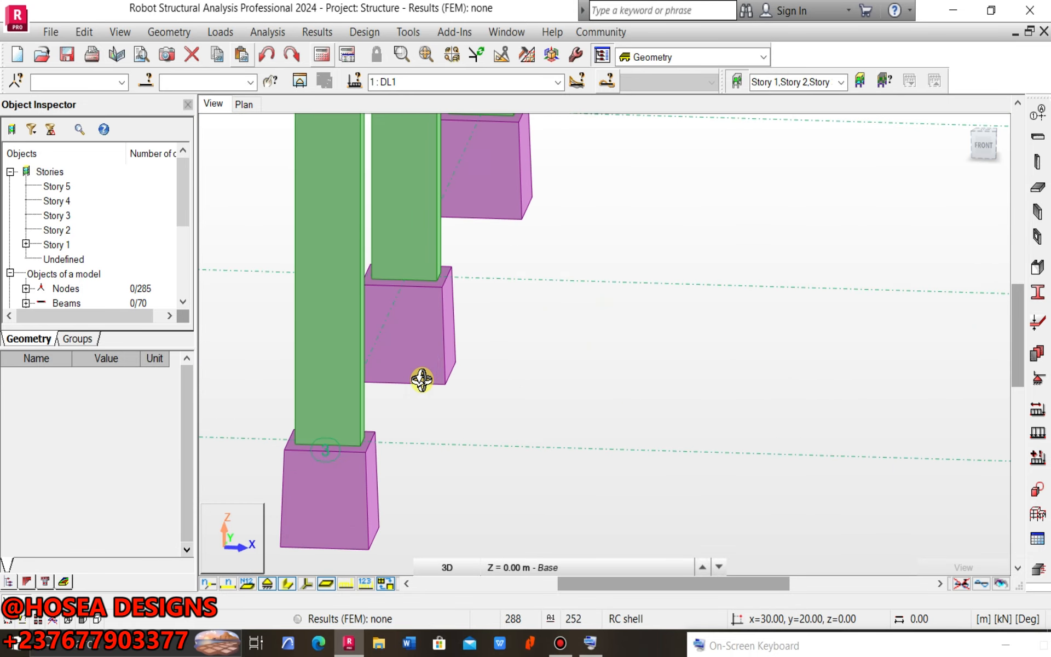
{"action": "scroll", "coordinate": [452, 296], "scroll_direction": "down", "scroll_amount": 10}
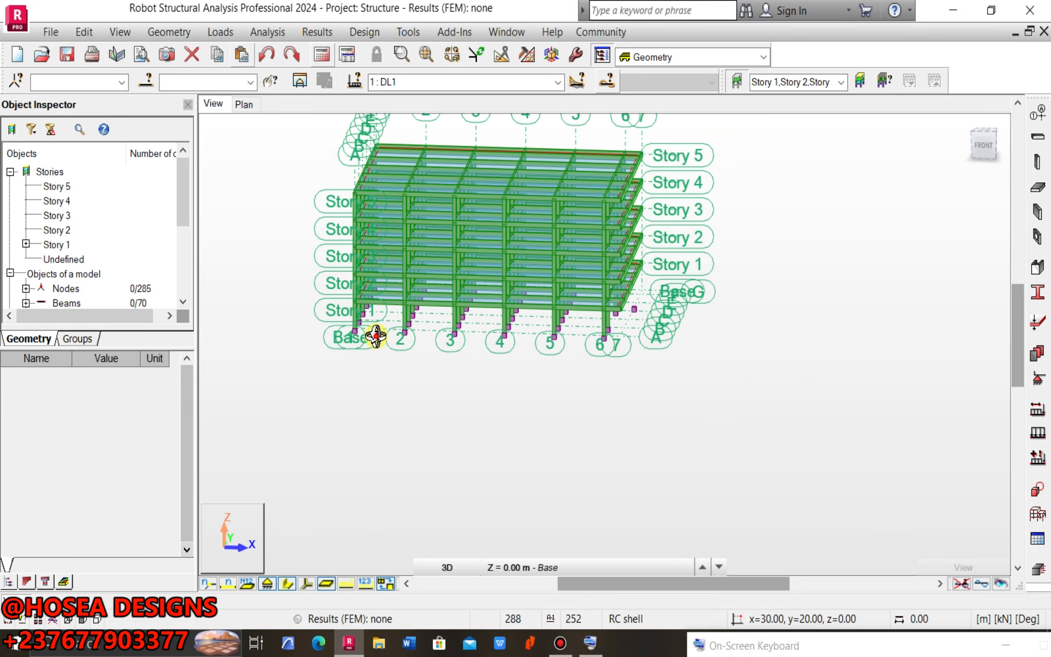
- Examine the supports around the building's base from the back, side, front and corner
{"action": "middle_click_drag", "start_coordinate": [376, 336], "coordinate": [563, 379], "text": "shift"}
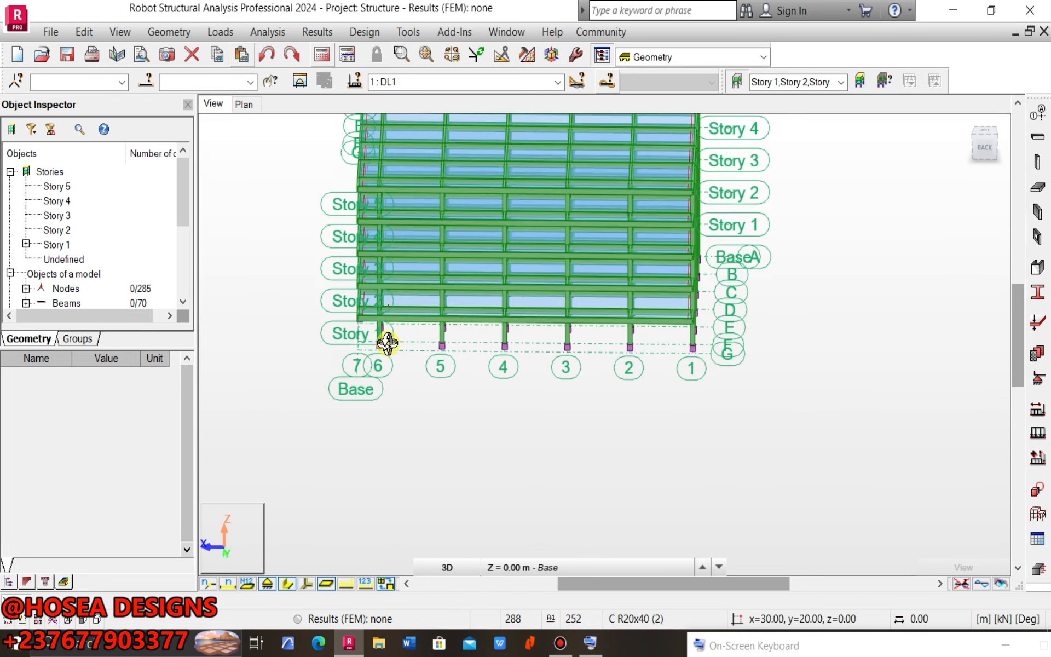
{"action": "scroll", "coordinate": [387, 343], "scroll_direction": "up", "scroll_amount": 5}
{"action": "middle_click_drag", "start_coordinate": [371, 340], "coordinate": [407, 327], "text": "shift"}
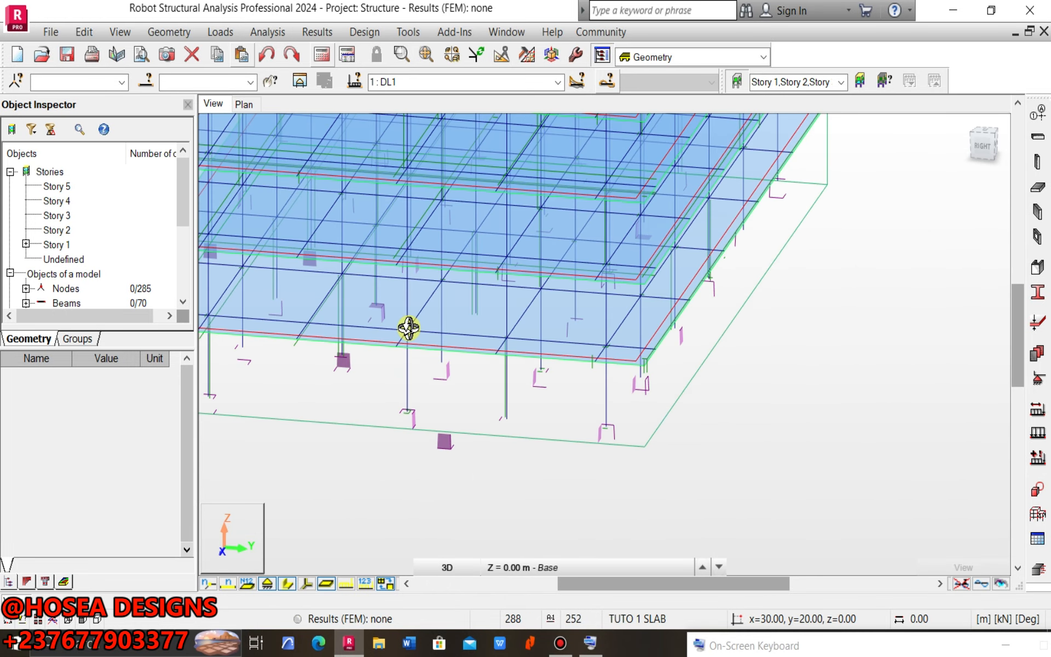
{"action": "scroll", "coordinate": [407, 327], "scroll_direction": "down", "scroll_amount": 10}
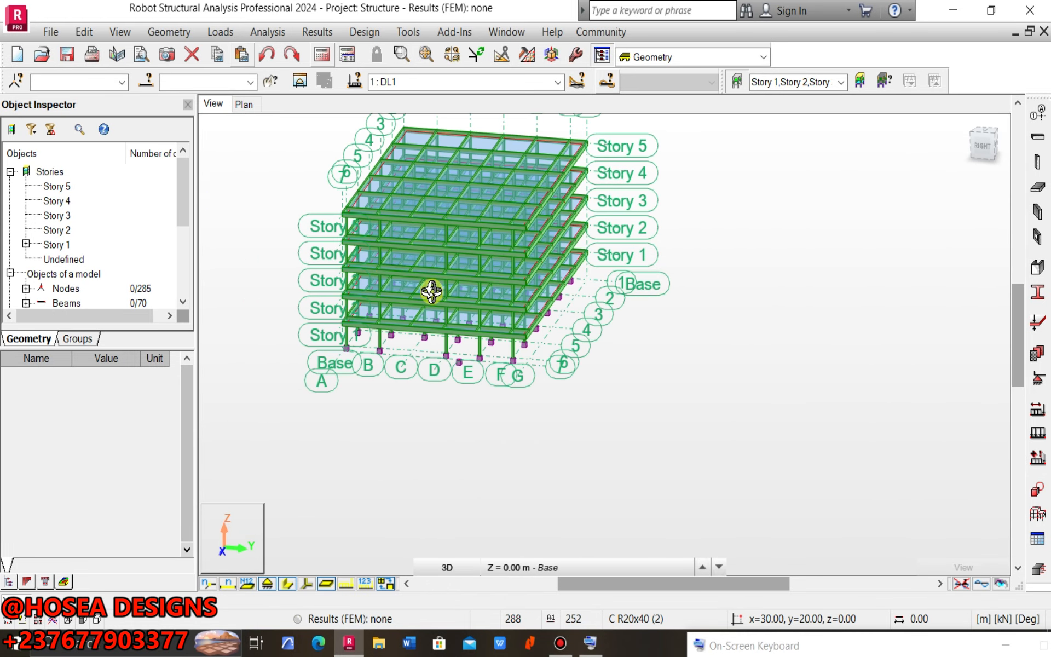
{"action": "middle_click_drag", "start_coordinate": [348, 314], "coordinate": [467, 338], "text": "shift"}
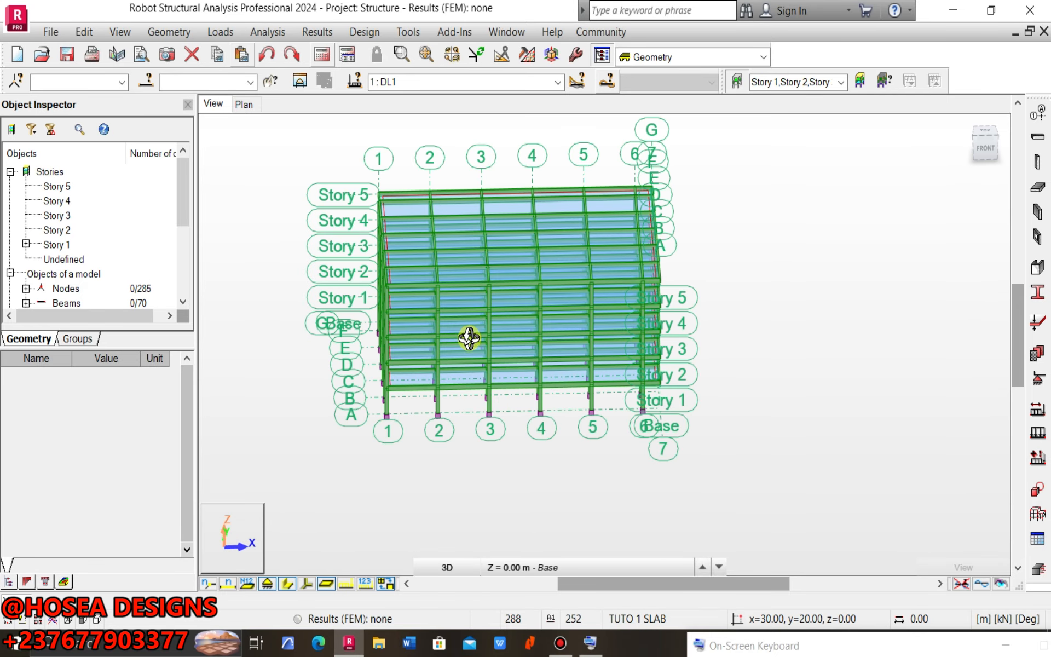
{"action": "scroll", "coordinate": [646, 482], "scroll_direction": "up", "scroll_amount": 2}
{"action": "scroll", "coordinate": [649, 475], "scroll_direction": "up", "scroll_amount": 7}
{"action": "middle_click_drag", "start_coordinate": [655, 446], "coordinate": [731, 523]}
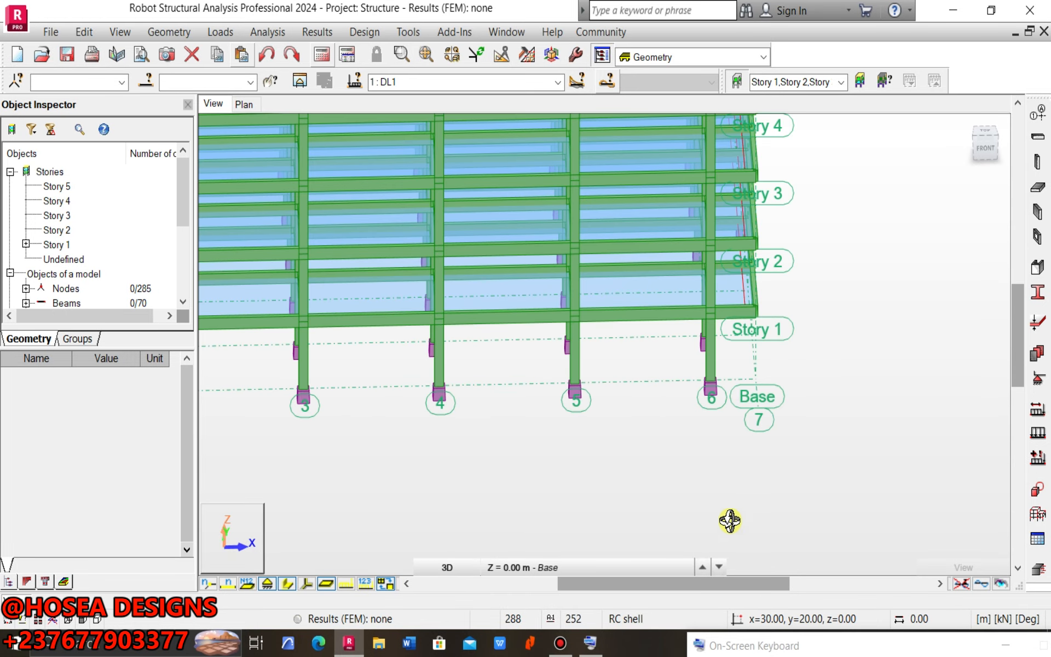
{"action": "scroll", "coordinate": [731, 521], "scroll_direction": "up", "scroll_amount": 2}
{"action": "scroll", "coordinate": [706, 422], "scroll_direction": "down", "scroll_amount": 4}
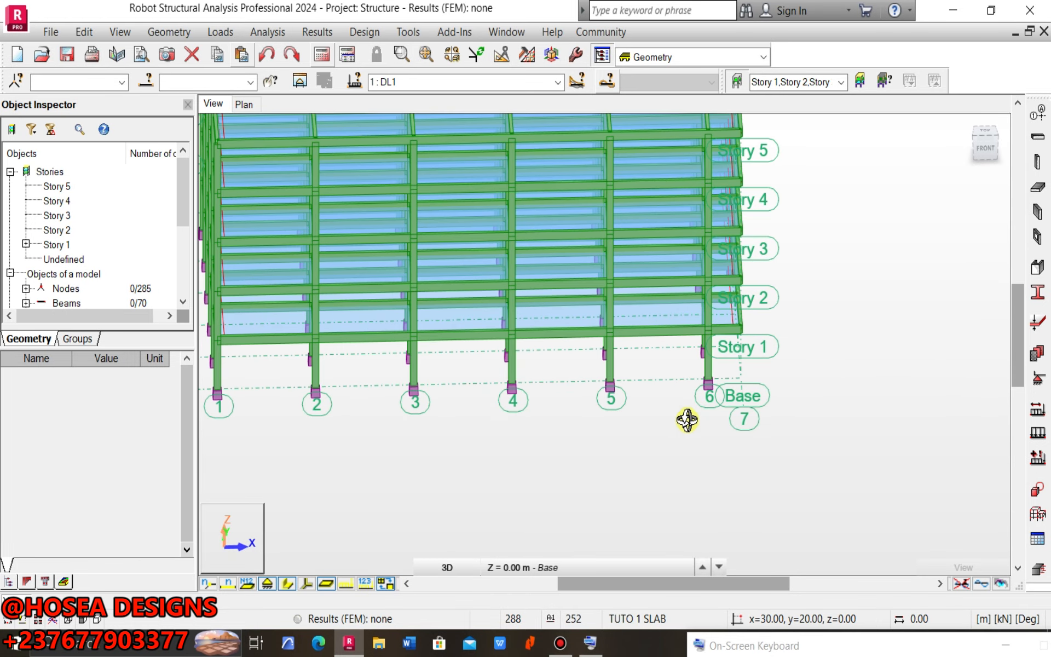
{"action": "middle_click_drag", "start_coordinate": [687, 420], "coordinate": [547, 411], "text": "shift"}
{"action": "middle_click_drag", "start_coordinate": [329, 353], "coordinate": [569, 376], "text": "shift"}
{"action": "scroll", "coordinate": [569, 376], "scroll_direction": "up", "scroll_amount": 3}
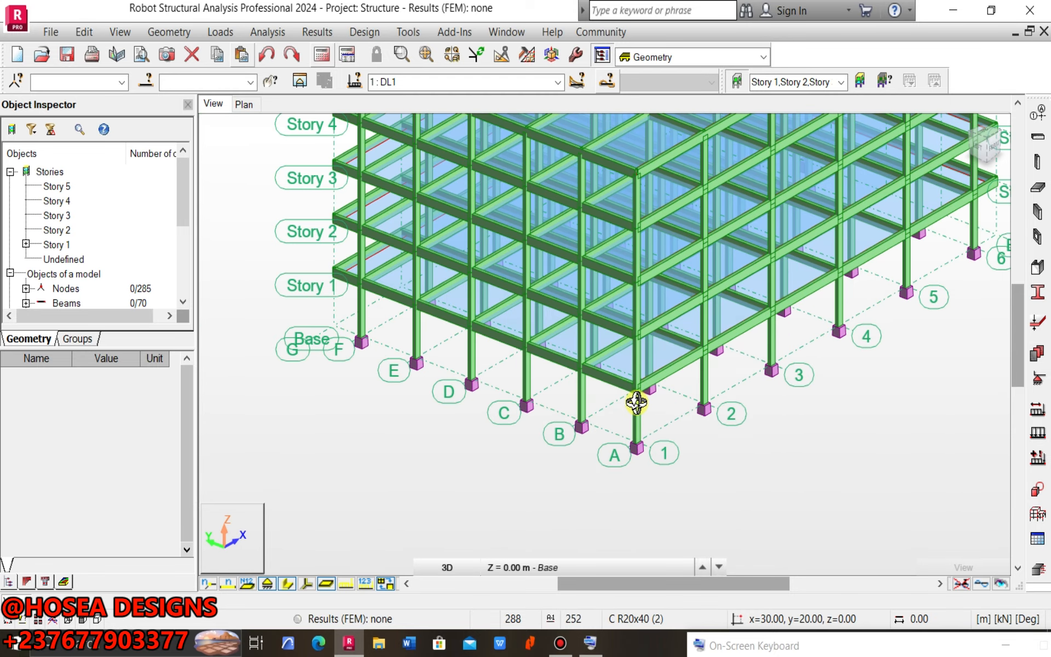
{"action": "scroll", "coordinate": [548, 383], "scroll_direction": "down", "scroll_amount": 6}
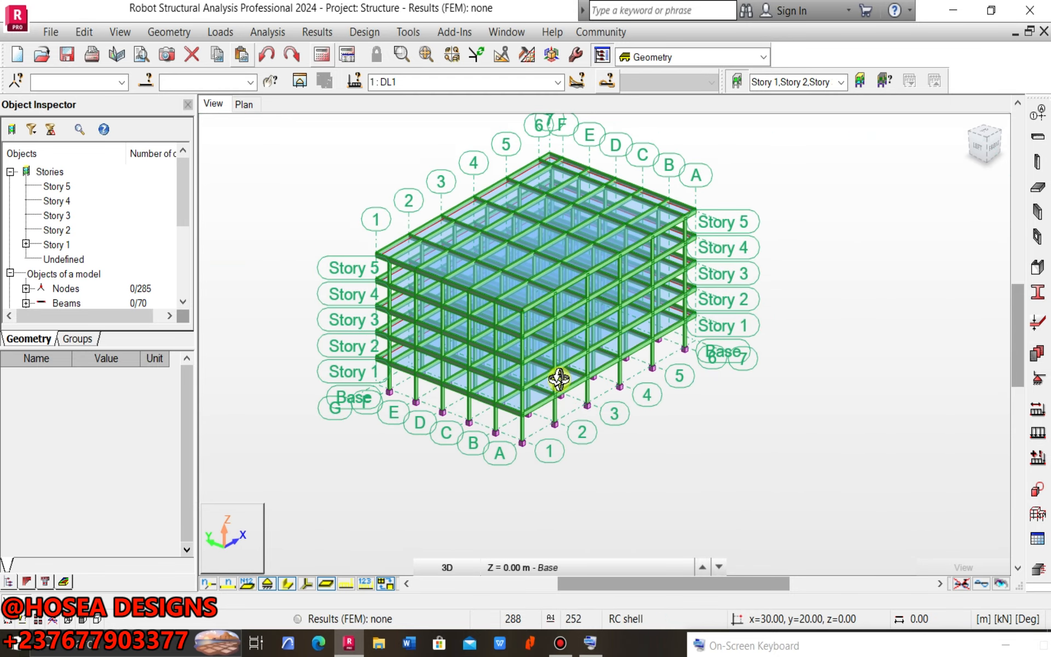
{"action": "scroll", "coordinate": [548, 378], "scroll_direction": "up", "scroll_amount": 5}
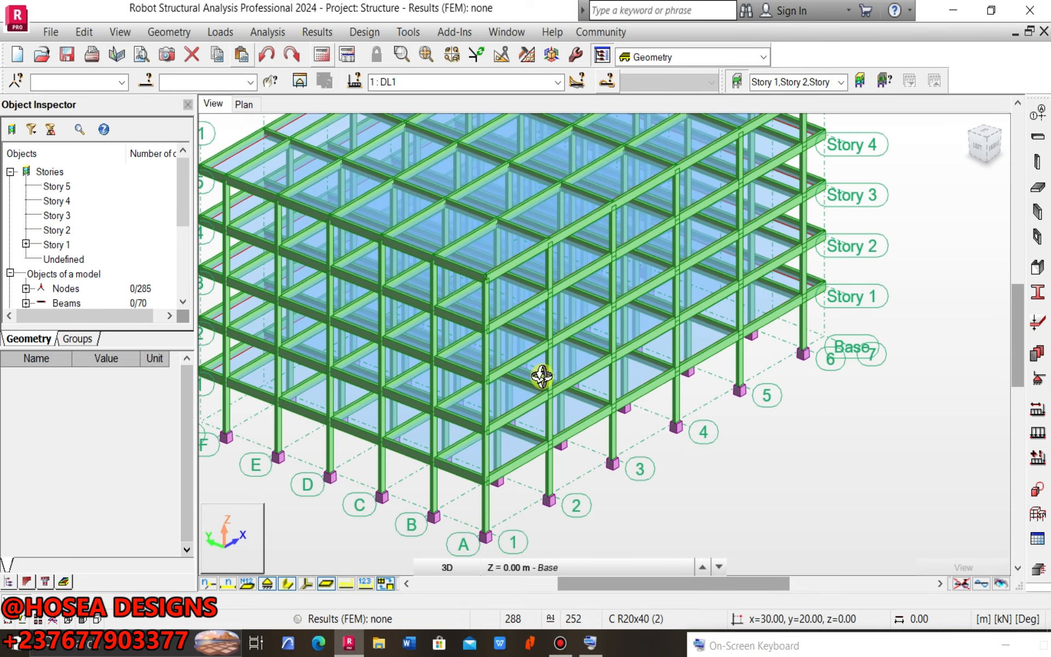
{"action": "middle_click_drag", "start_coordinate": [484, 361], "coordinate": [688, 519], "text": "shift"}
{"action": "middle_click_drag", "start_coordinate": [716, 575], "coordinate": [725, 507]}
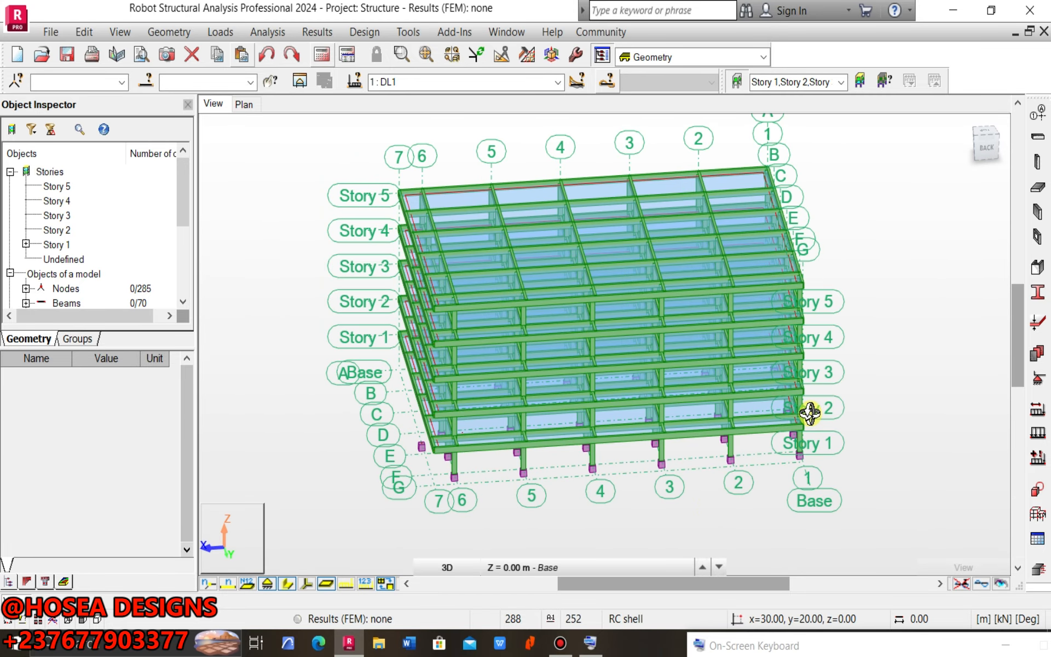
{"action": "scroll", "coordinate": [808, 413], "scroll_direction": "up", "scroll_amount": 1}
{"action": "middle_click_drag", "start_coordinate": [800, 423], "coordinate": [798, 439]}
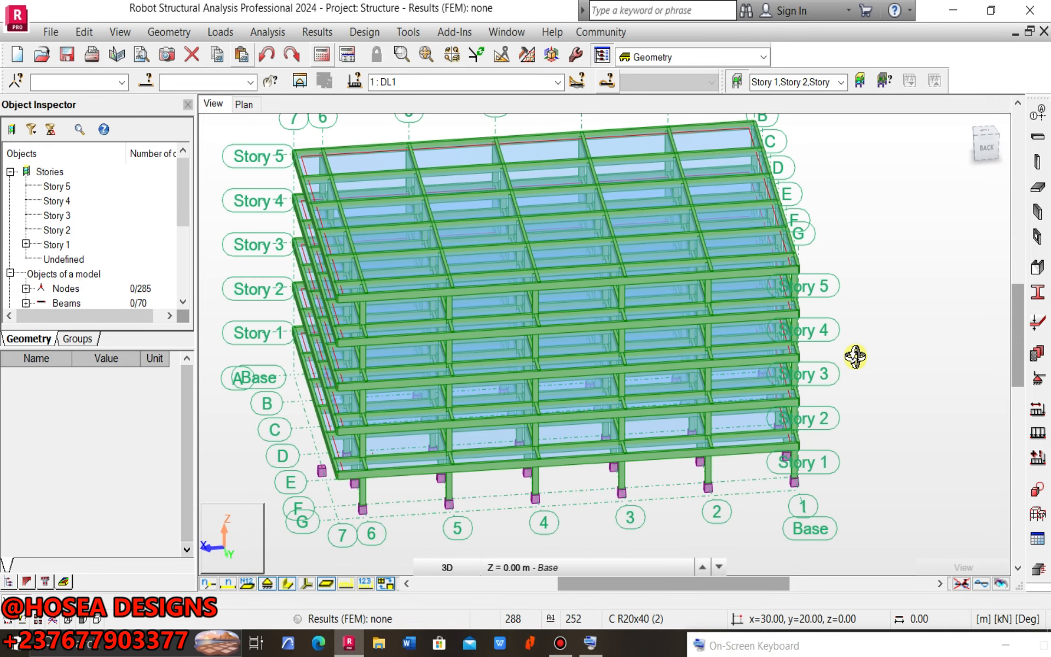
- Start the automatic load combinations according to BAEL 91 with the full automatic combinations option
{"action": "left_click", "coordinate": [219, 32]}
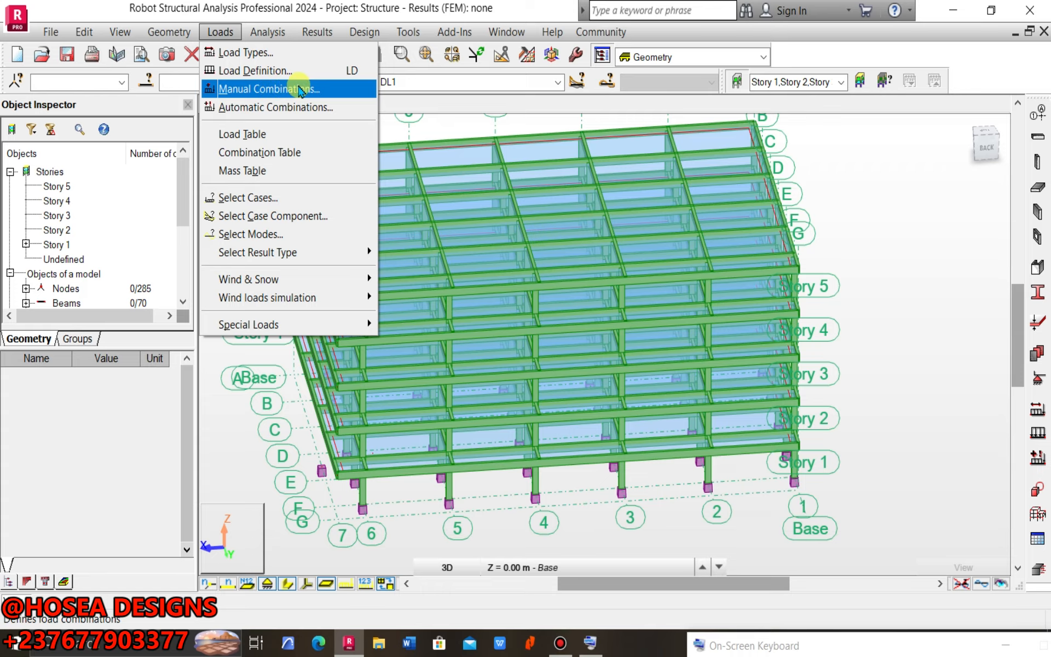
{"action": "left_click", "coordinate": [268, 107]}
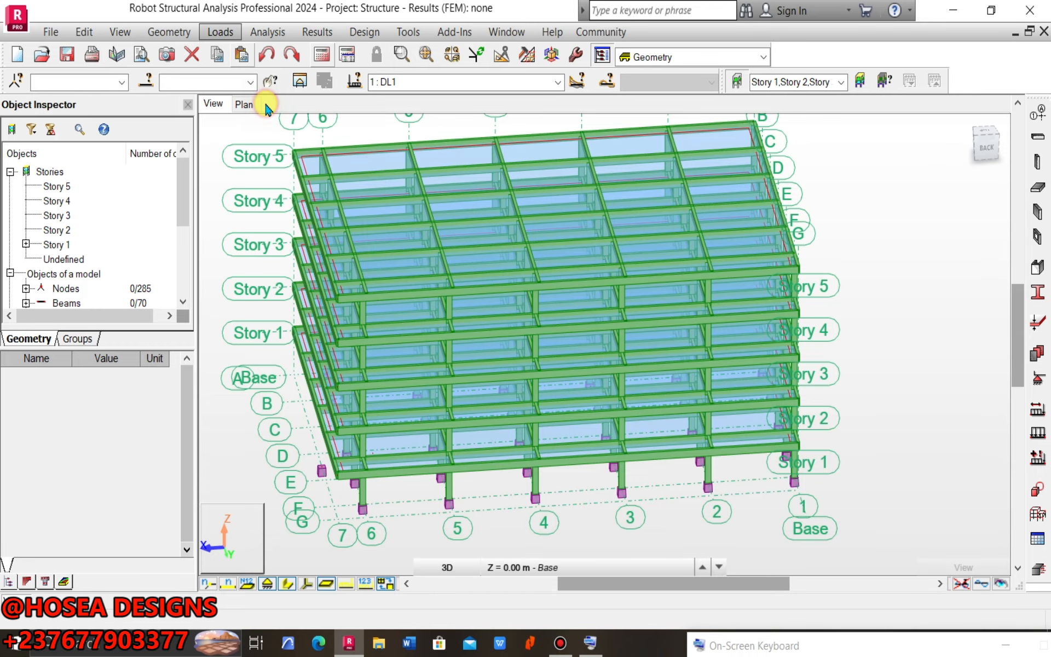
{"action": "left_click", "coordinate": [418, 264]}
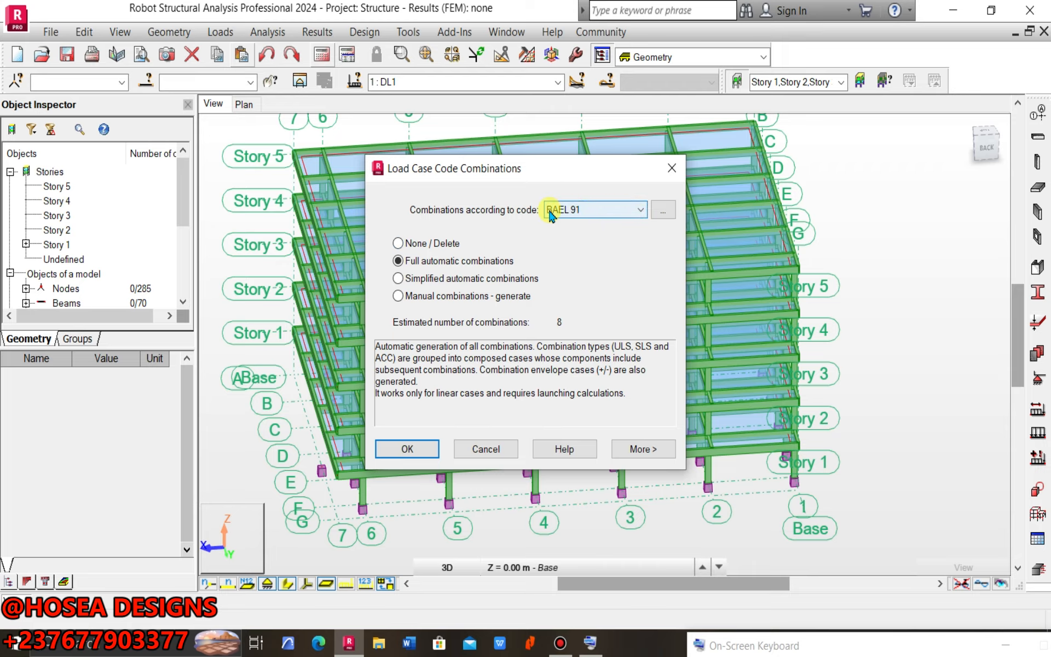
{"action": "left_click", "coordinate": [605, 213]}
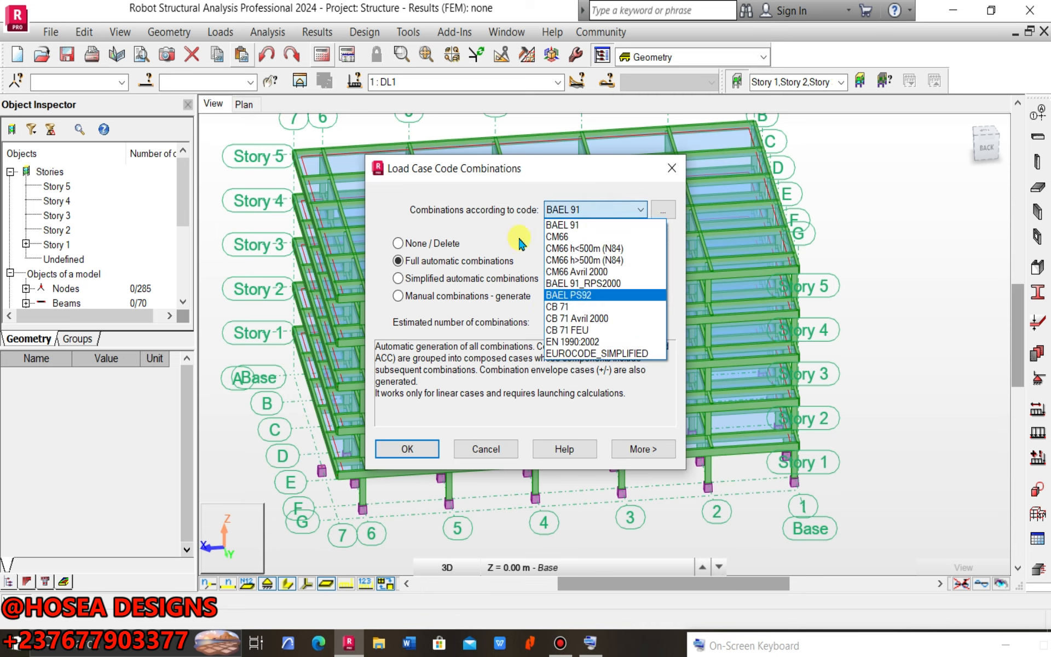
{"action": "left_click", "coordinate": [581, 353]}
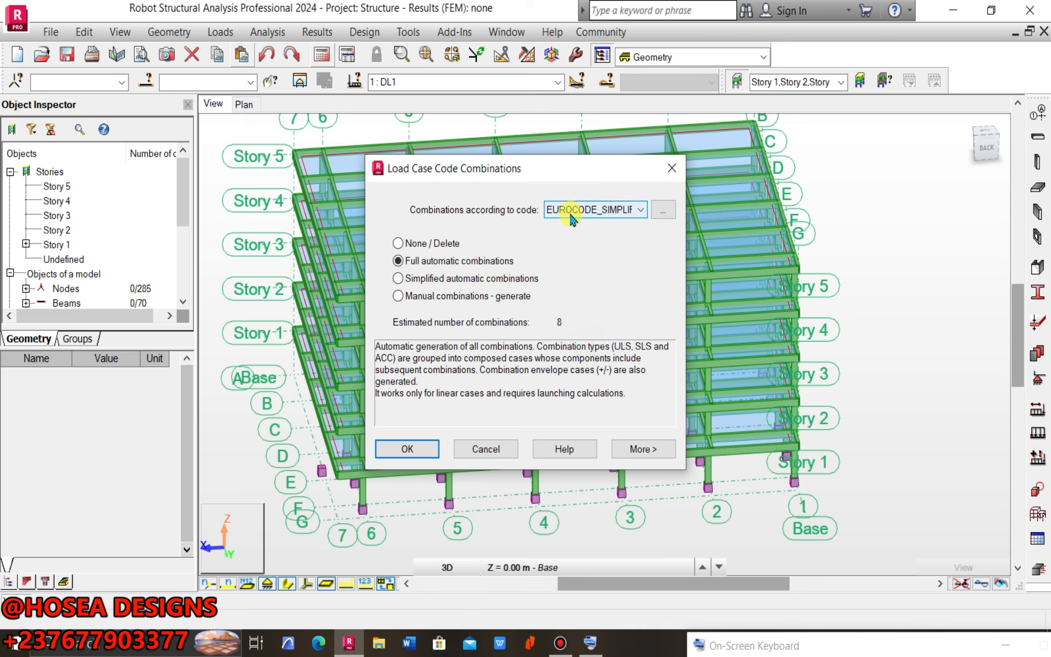
{"action": "left_click", "coordinate": [630, 209]}
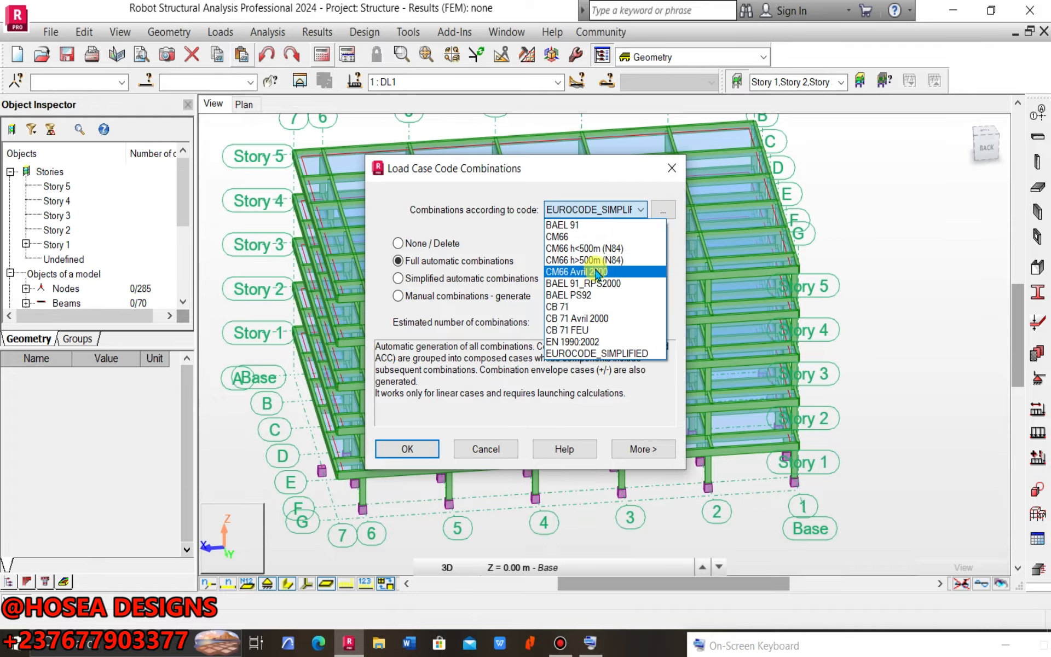
{"action": "left_click", "coordinate": [562, 225]}
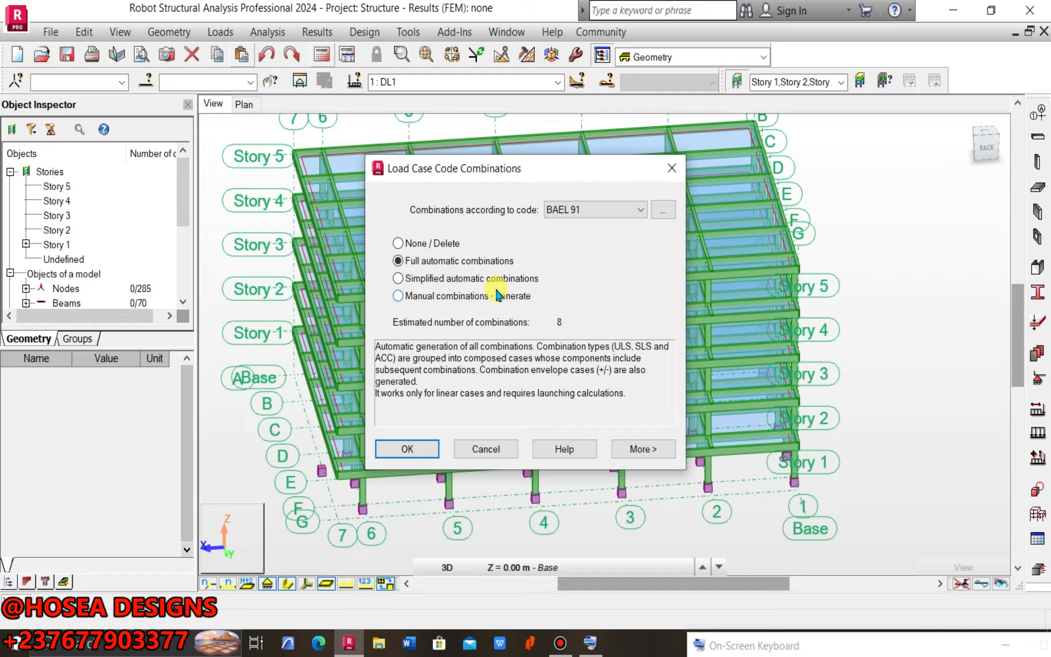
{"action": "left_click", "coordinate": [605, 210]}
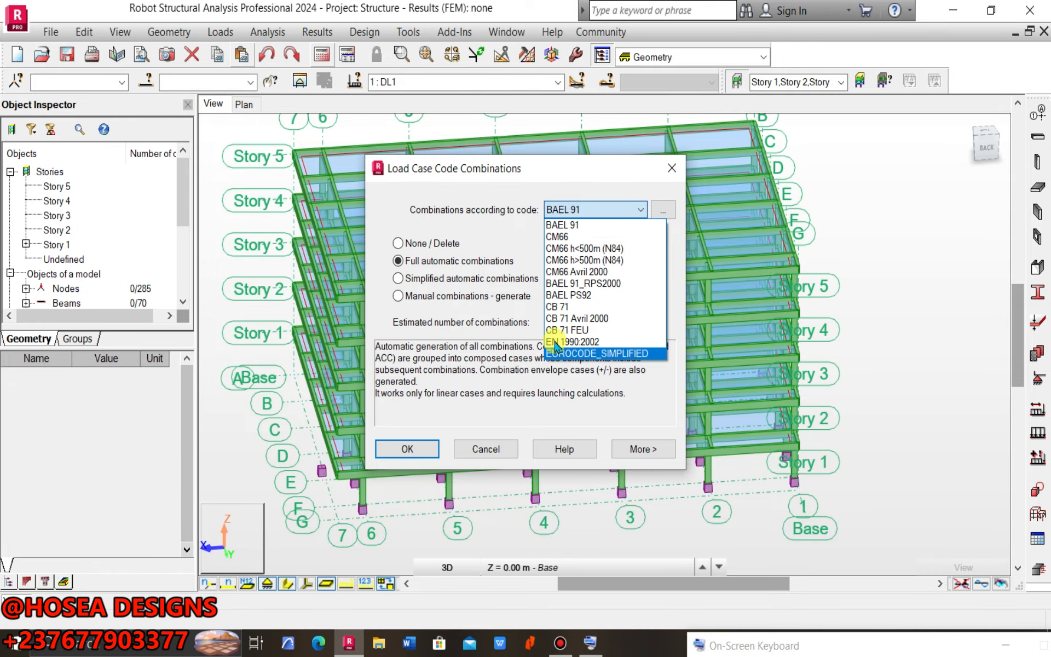
{"action": "left_click", "coordinate": [515, 209]}
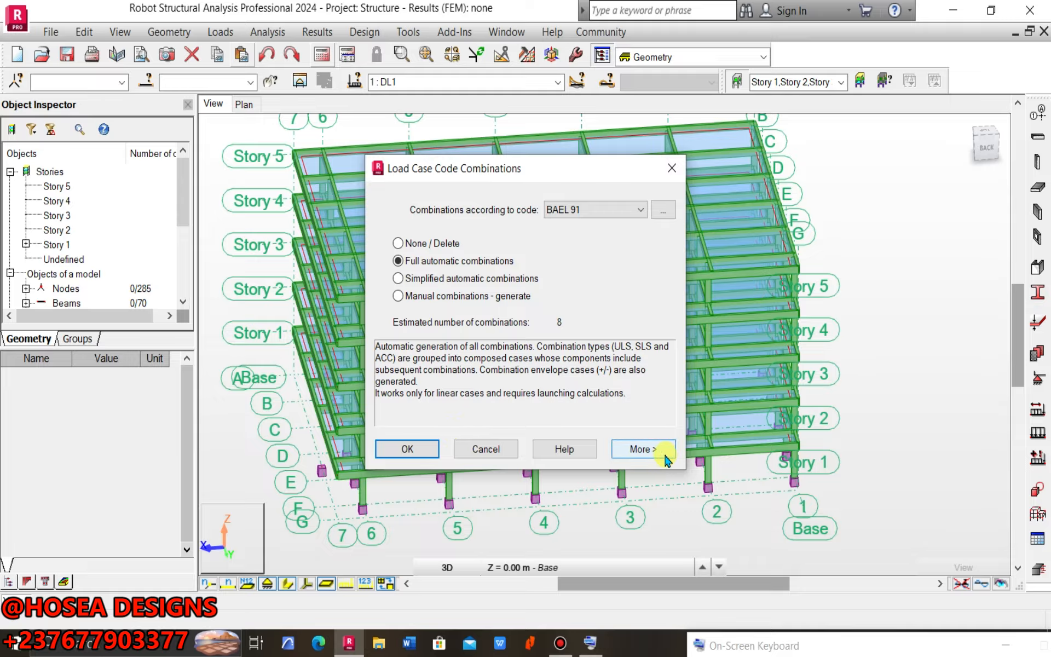
- Generate the BAEL 91 combinations for standard ULS and SLS only, excluding the seismic and accidental ACC and the SPEC Feu types
{"action": "left_click", "coordinate": [641, 447]}
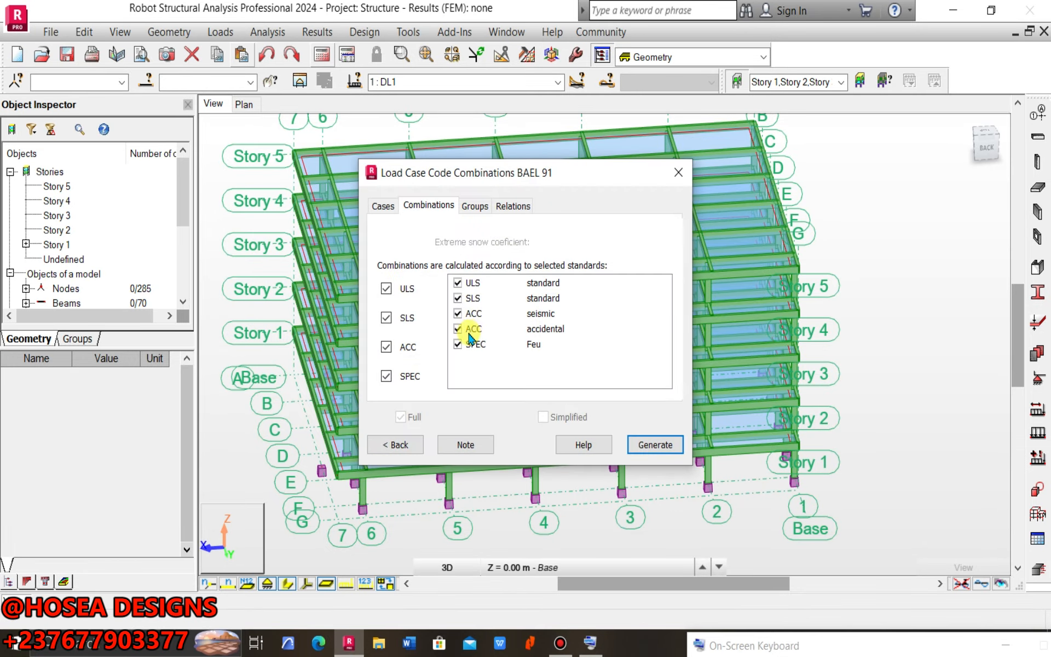
{"action": "left_click", "coordinate": [463, 312]}
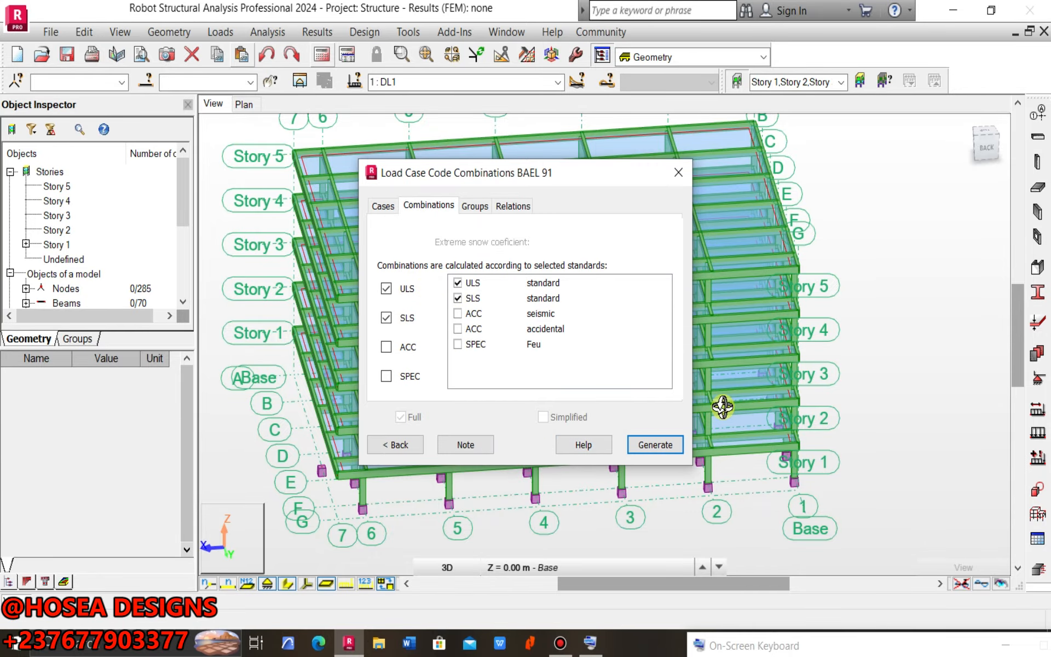
{"action": "left_click", "coordinate": [664, 442]}
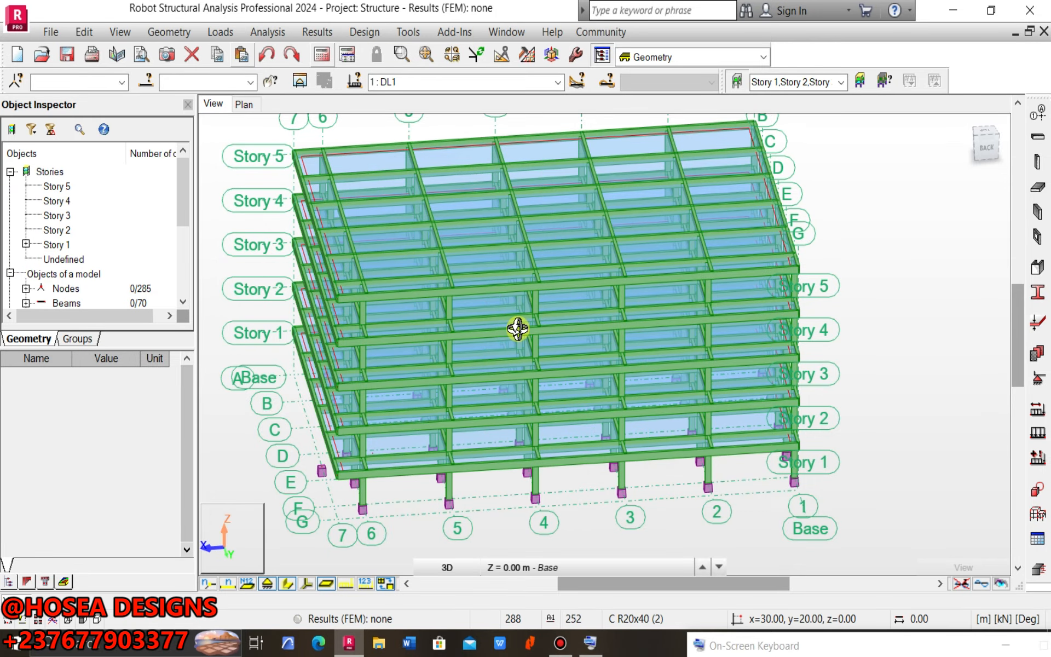
- Check the list of load cases for the generated combinations and shift the 3D view of the building slightly
{"action": "left_click", "coordinate": [557, 82]}
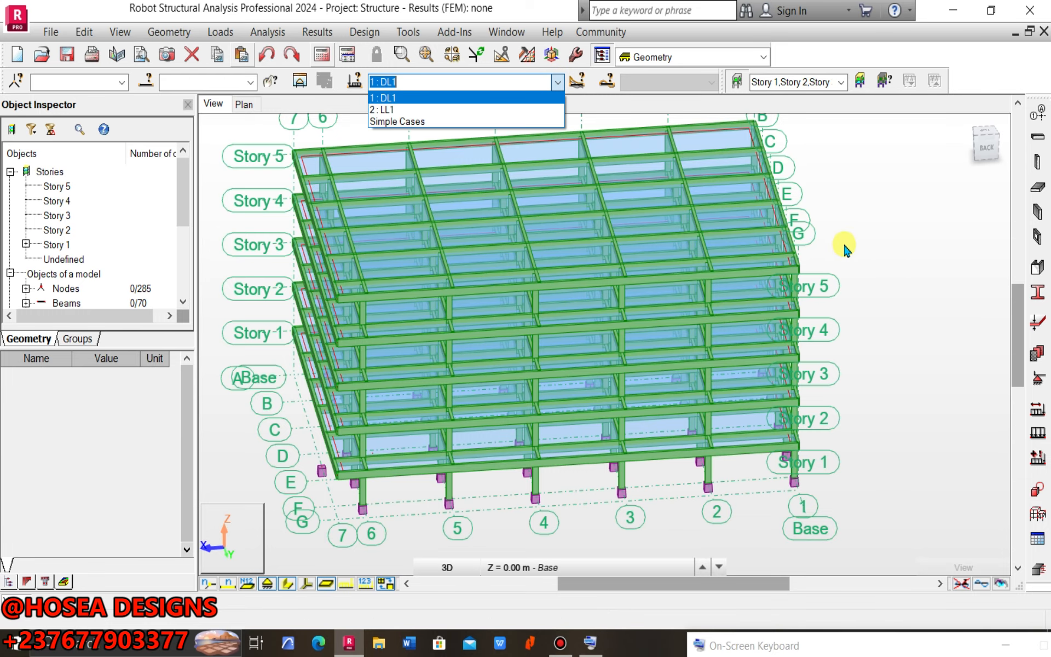
{"action": "left_click", "coordinate": [875, 239]}
{"action": "left_click", "coordinate": [557, 82]}
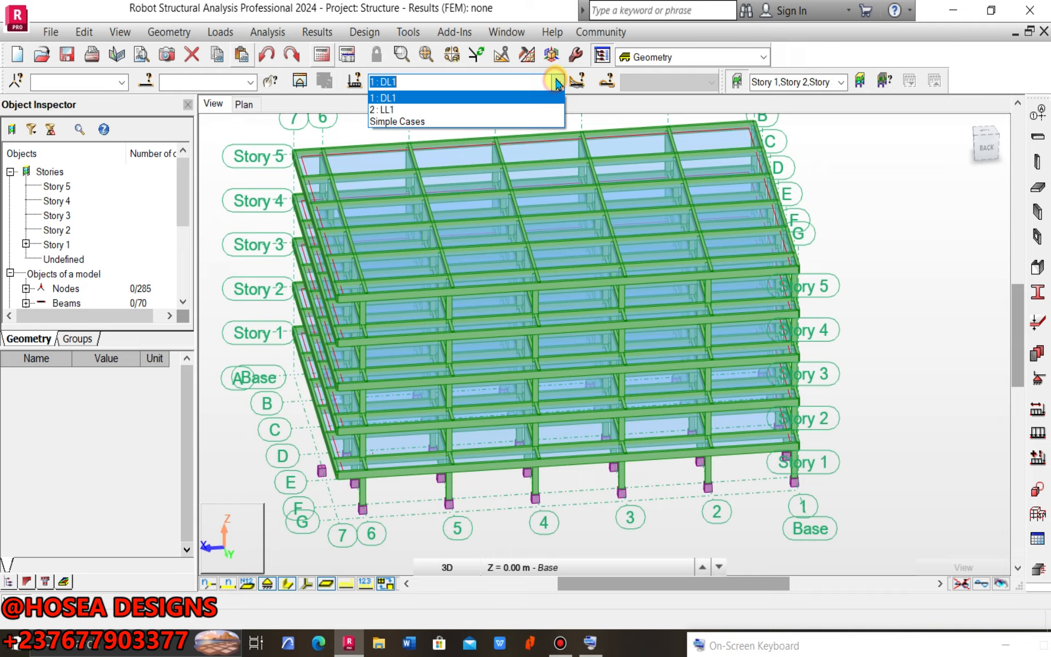
{"action": "left_click", "coordinate": [797, 140]}
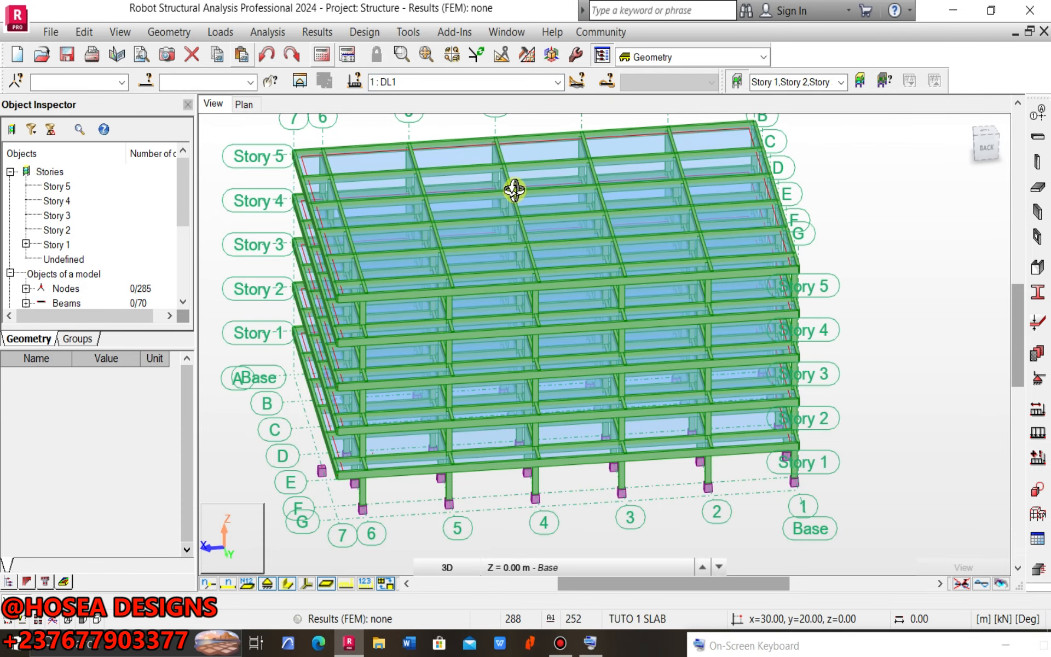
{"action": "left_click_drag", "start_coordinate": [511, 188], "coordinate": [504, 227]}
{"action": "left_click", "coordinate": [559, 84]}
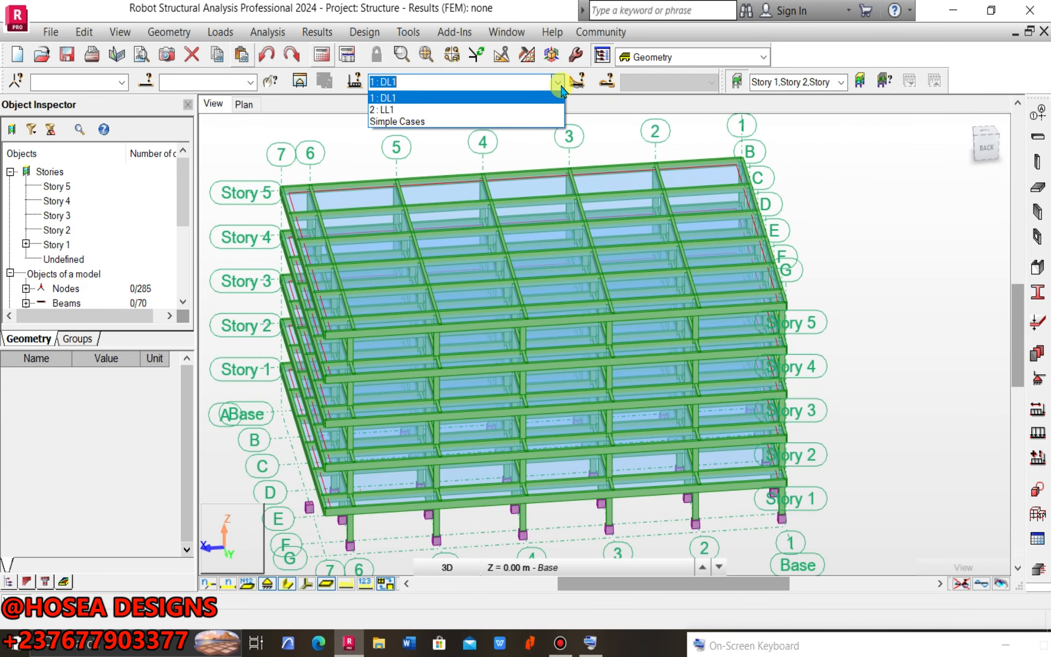
{"action": "left_click", "coordinate": [559, 84]}
{"action": "left_click_drag", "start_coordinate": [838, 156], "coordinate": [827, 154]}
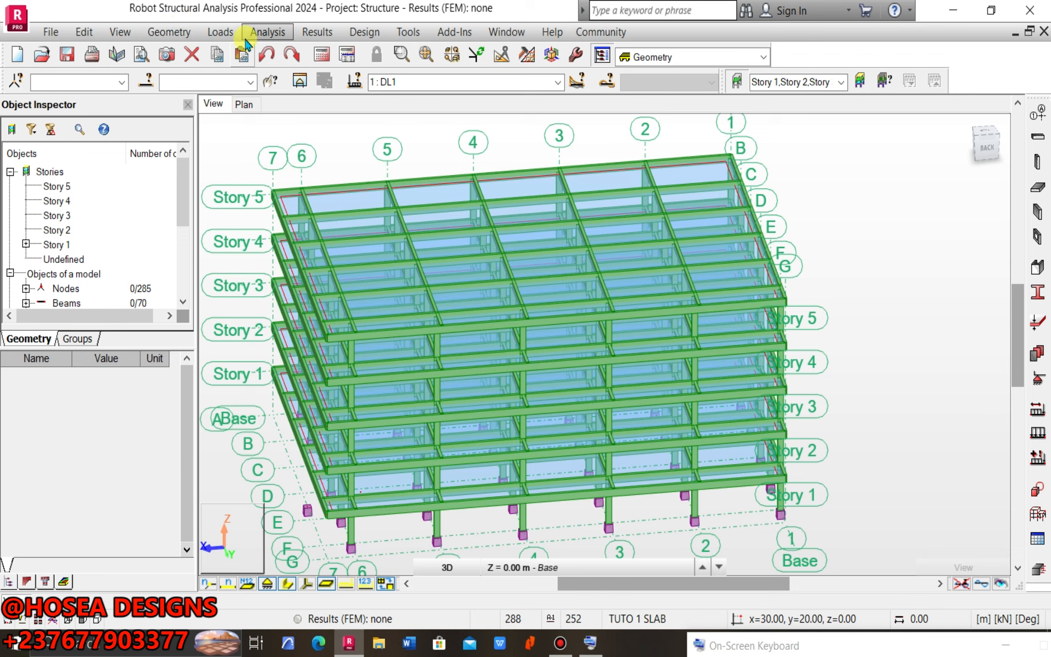
- Reapply the full automatic BAEL 91 combinations and check the list of load cases again
{"action": "left_click", "coordinate": [216, 32]}
{"action": "key", "text": "Right"}
{"action": "mouse_move", "coordinate": [224, 32]}
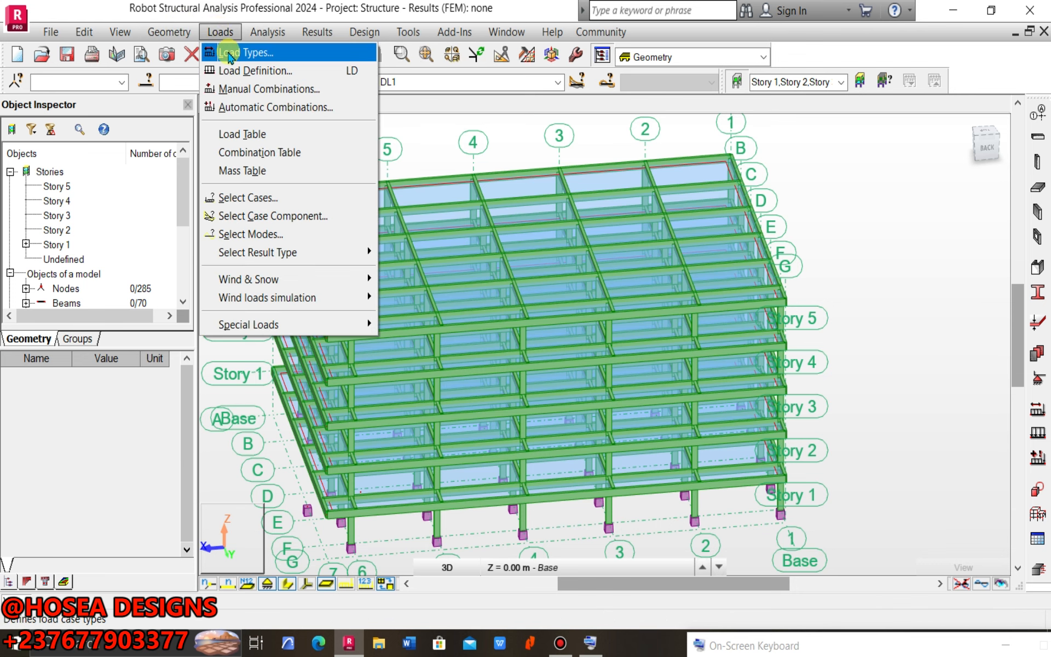
{"action": "left_click", "coordinate": [238, 106]}
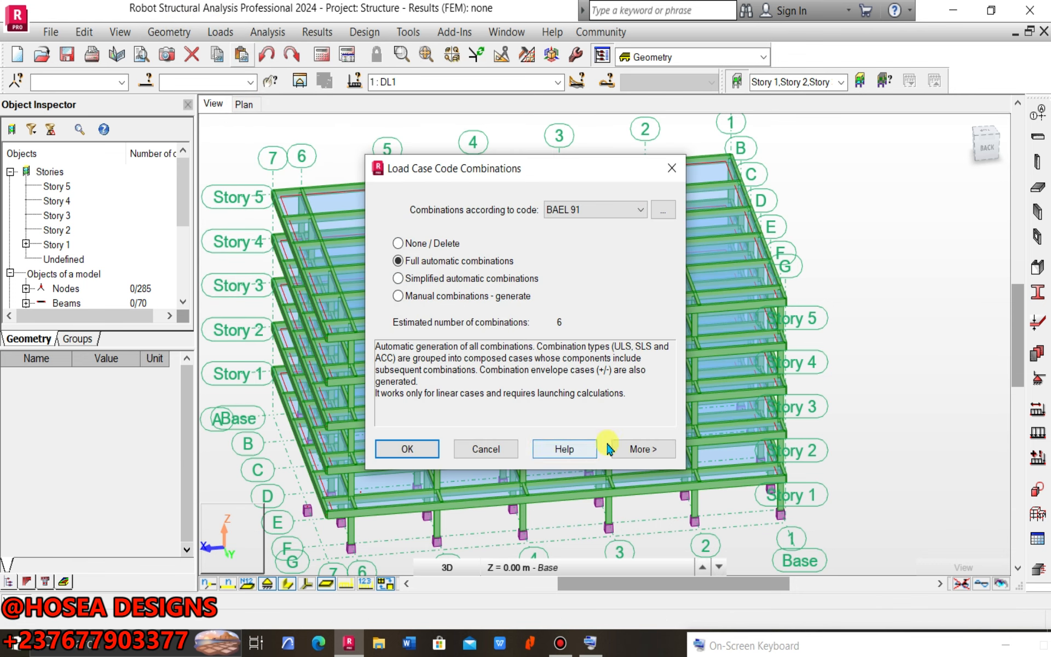
{"action": "left_click", "coordinate": [403, 449]}
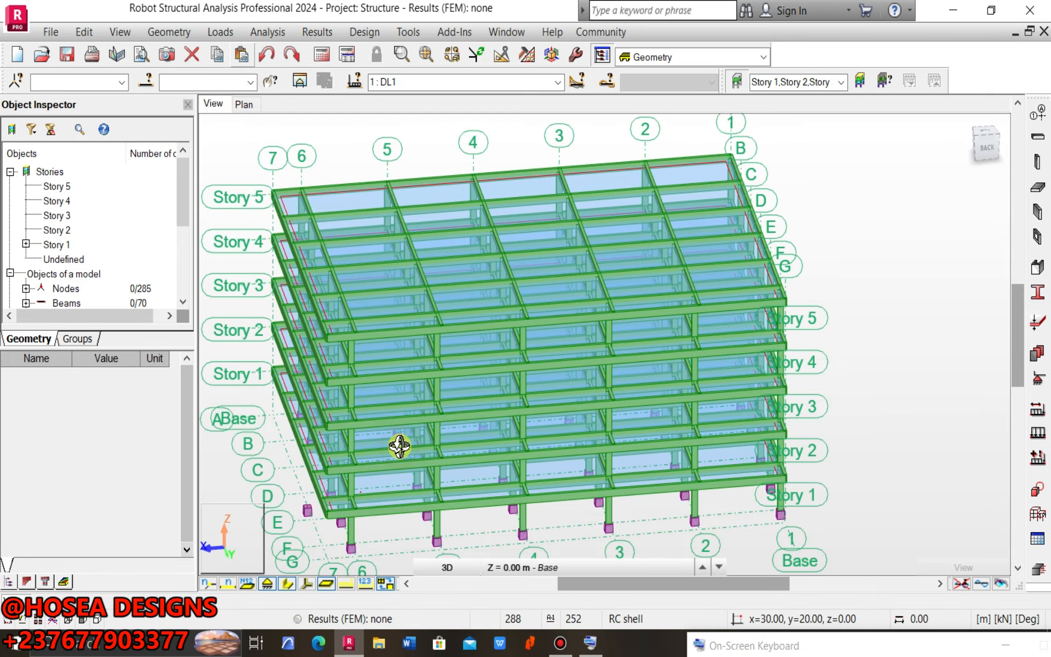
{"action": "left_click", "coordinate": [557, 83]}
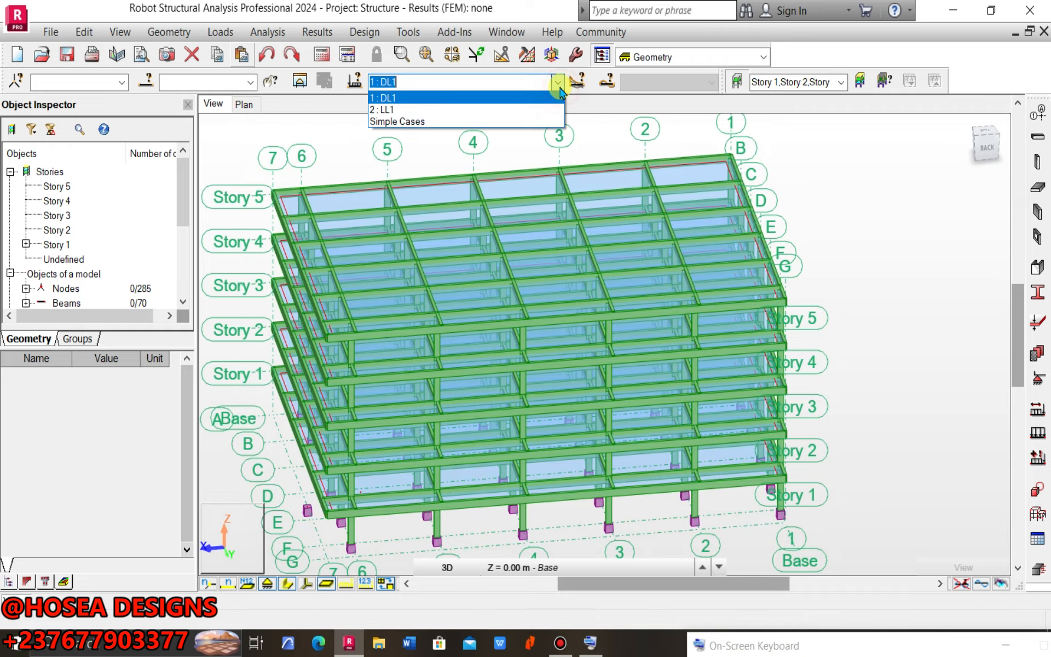
{"action": "left_click", "coordinate": [819, 194]}
{"action": "right_click", "coordinate": [828, 192]}
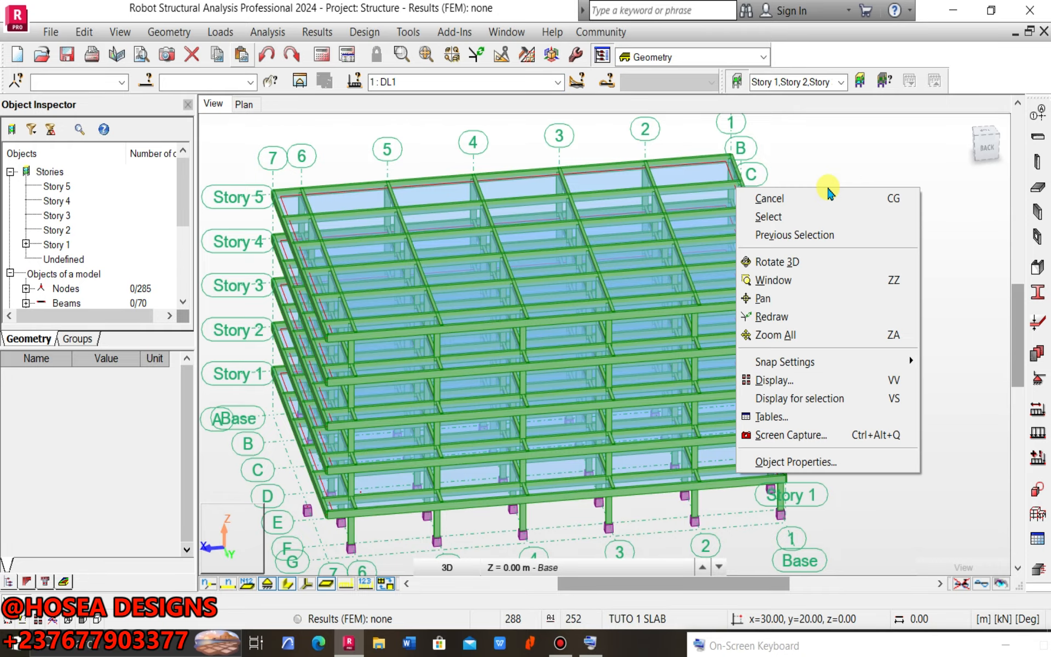
{"action": "left_click", "coordinate": [833, 153]}
- Generate the full automatic BAEL 91 combinations again with only the standard ULS and SLS types
{"action": "left_click", "coordinate": [220, 32]}
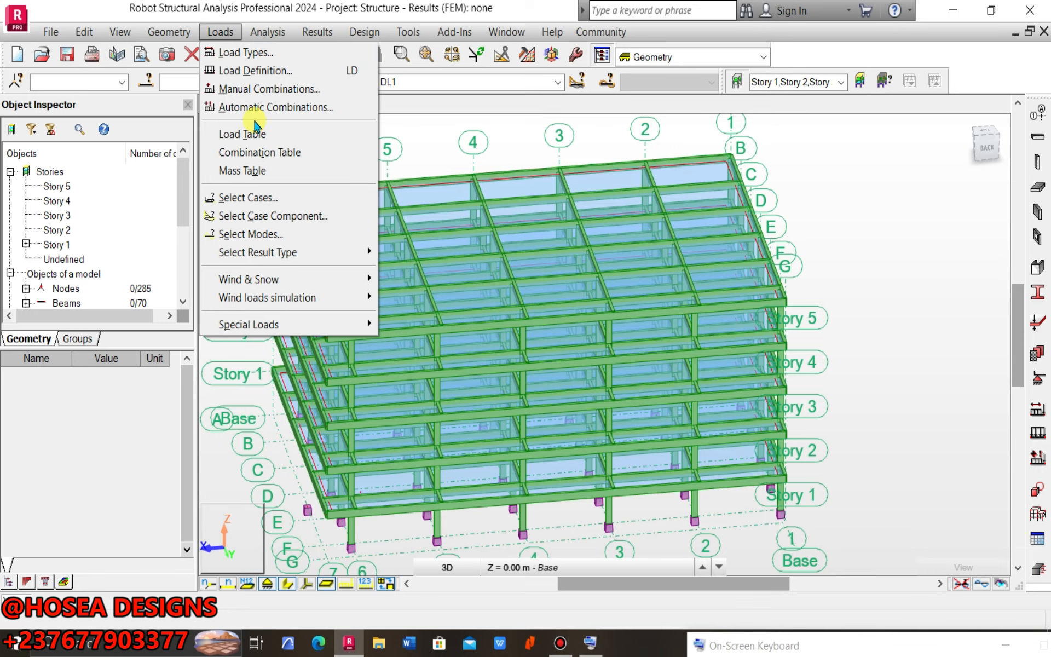
{"action": "left_click", "coordinate": [276, 107]}
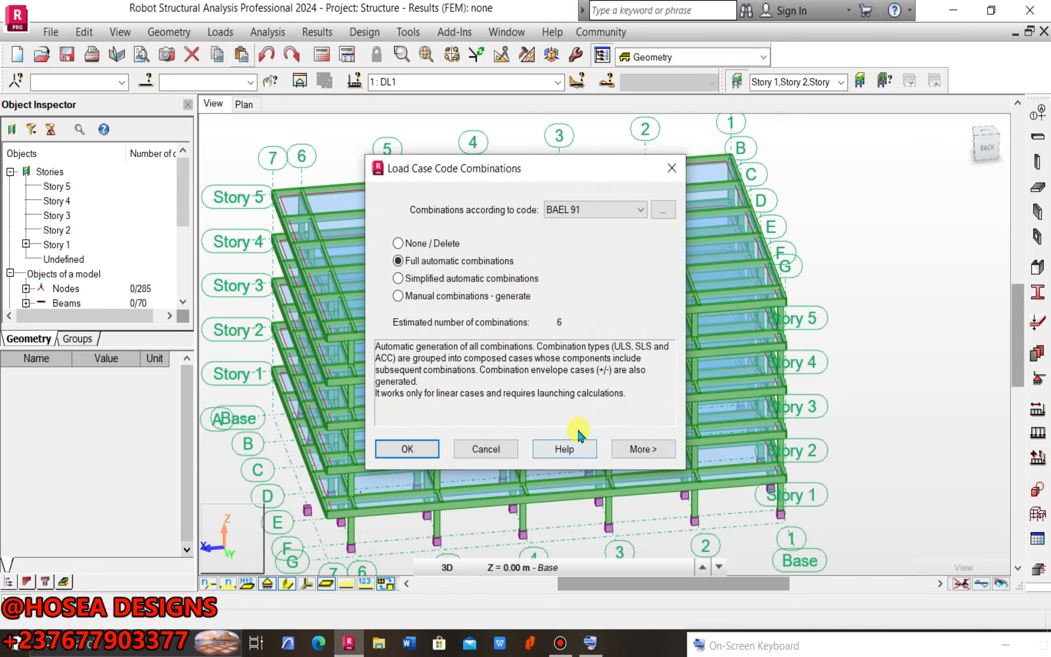
{"action": "left_click", "coordinate": [661, 450]}
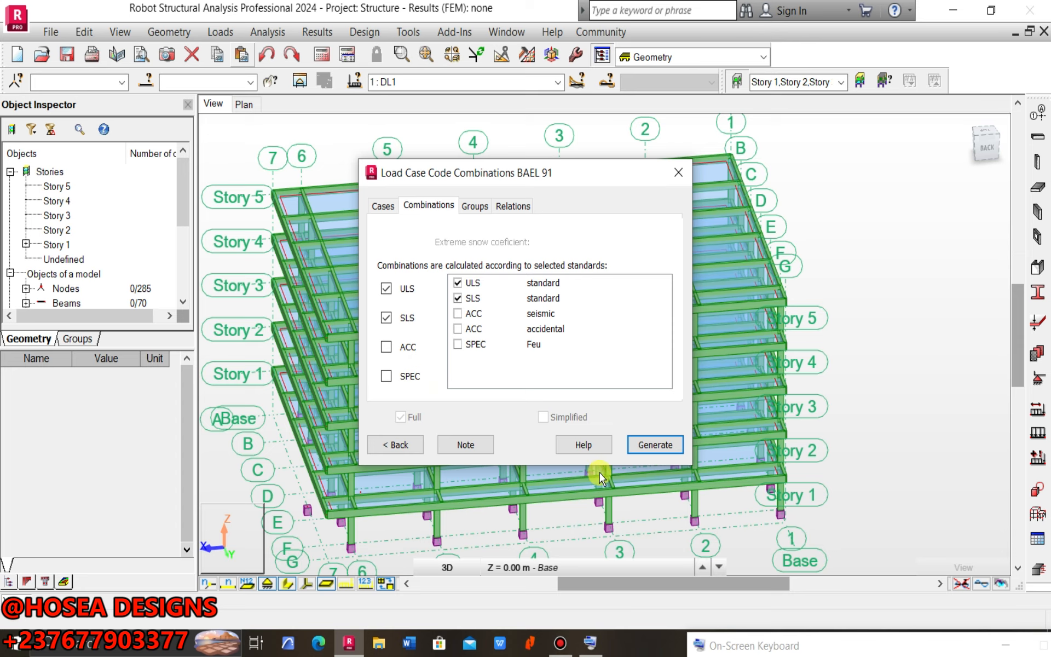
{"action": "left_click", "coordinate": [651, 448]}
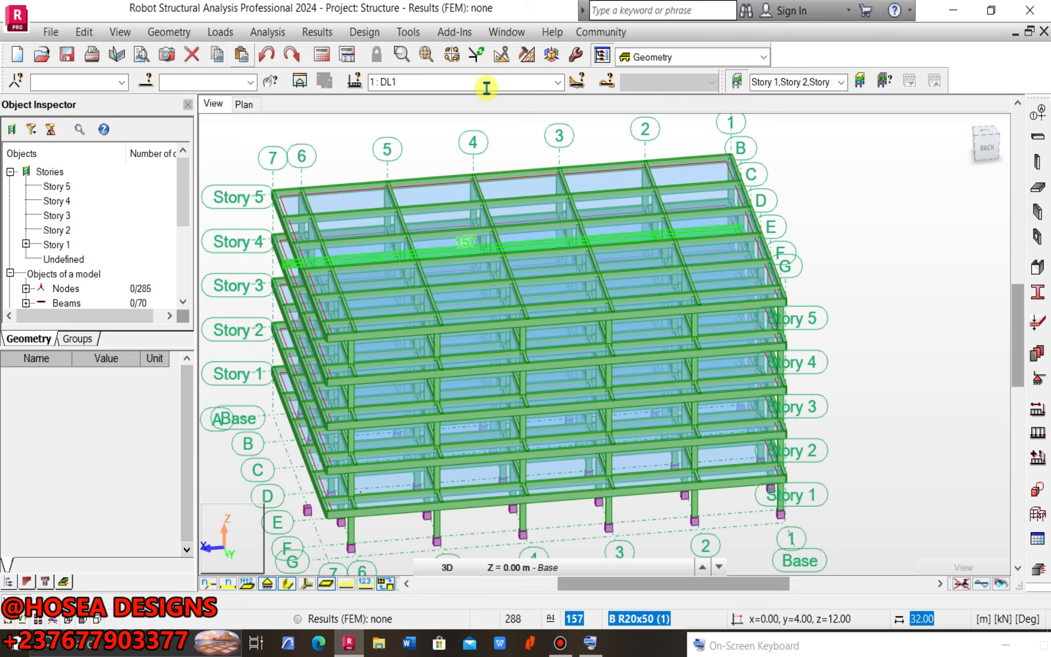
- Make Simple Cases the active load case selection and display the load symbols on the building model
{"action": "left_click", "coordinate": [558, 83]}
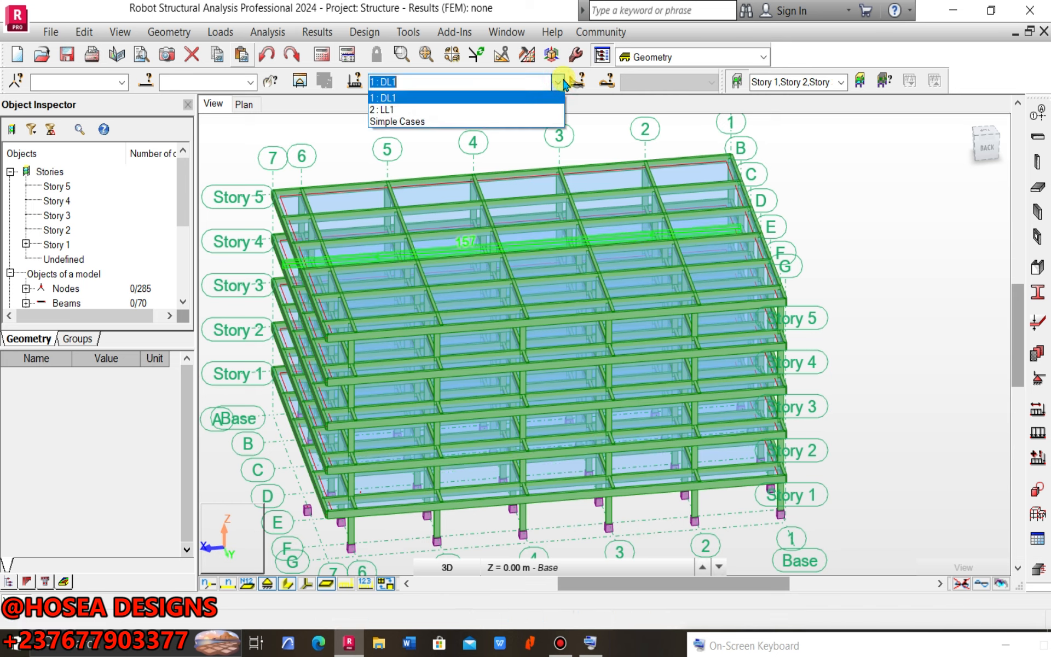
{"action": "left_click", "coordinate": [412, 121]}
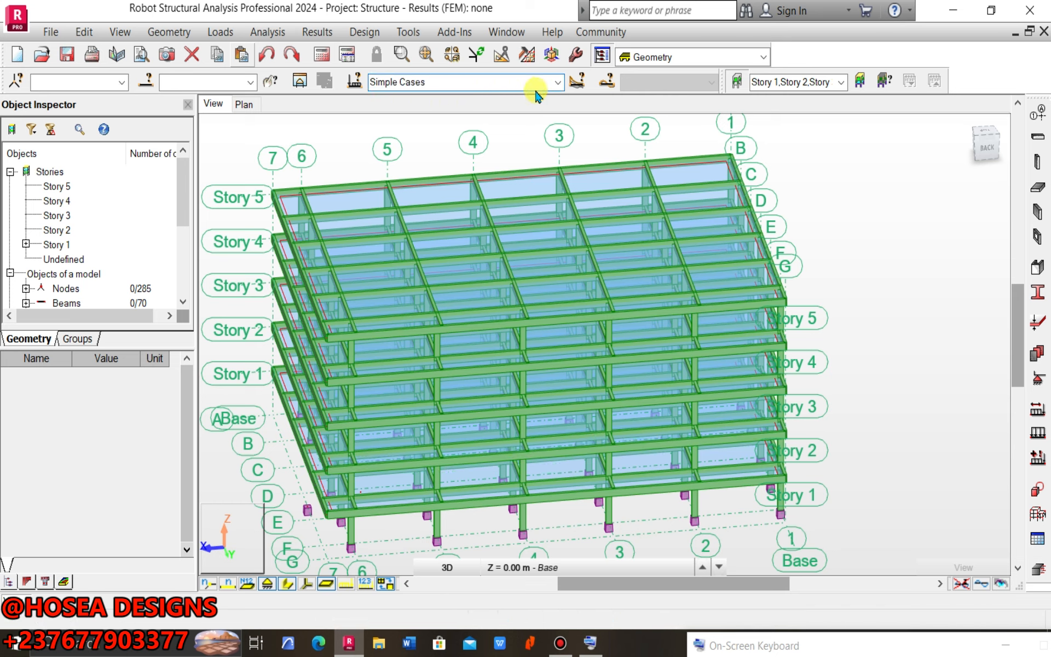
{"action": "left_click", "coordinate": [343, 584]}
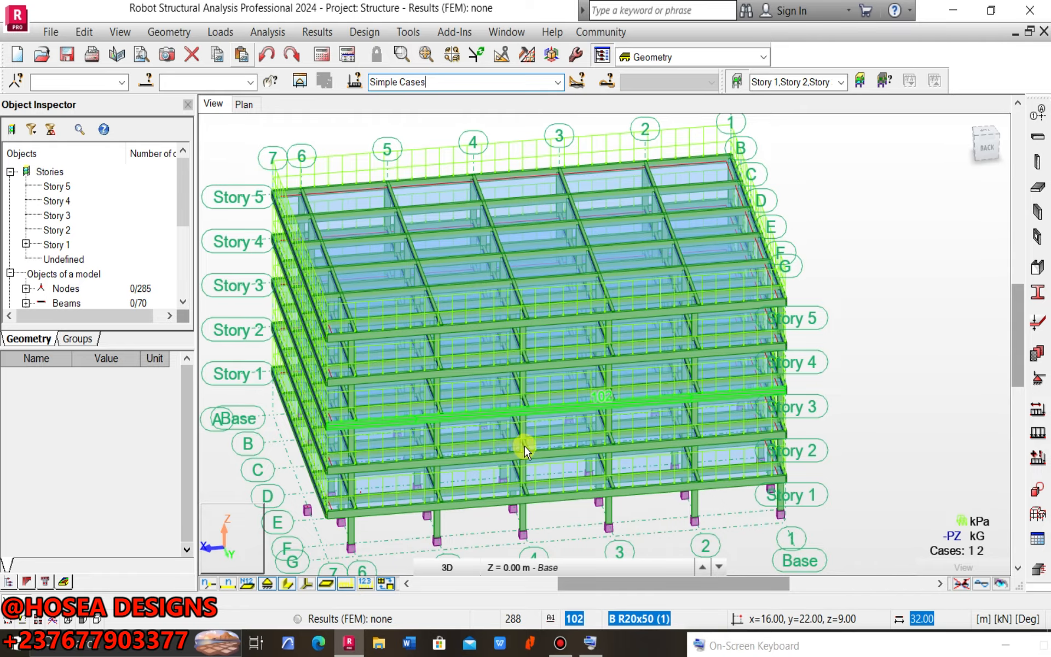
{"action": "middle_click_drag", "start_coordinate": [444, 430], "coordinate": [503, 462]}
{"action": "scroll", "coordinate": [511, 420], "scroll_direction": "down", "scroll_amount": 2}
{"action": "scroll", "coordinate": [509, 160], "scroll_direction": "up", "scroll_amount": 3}
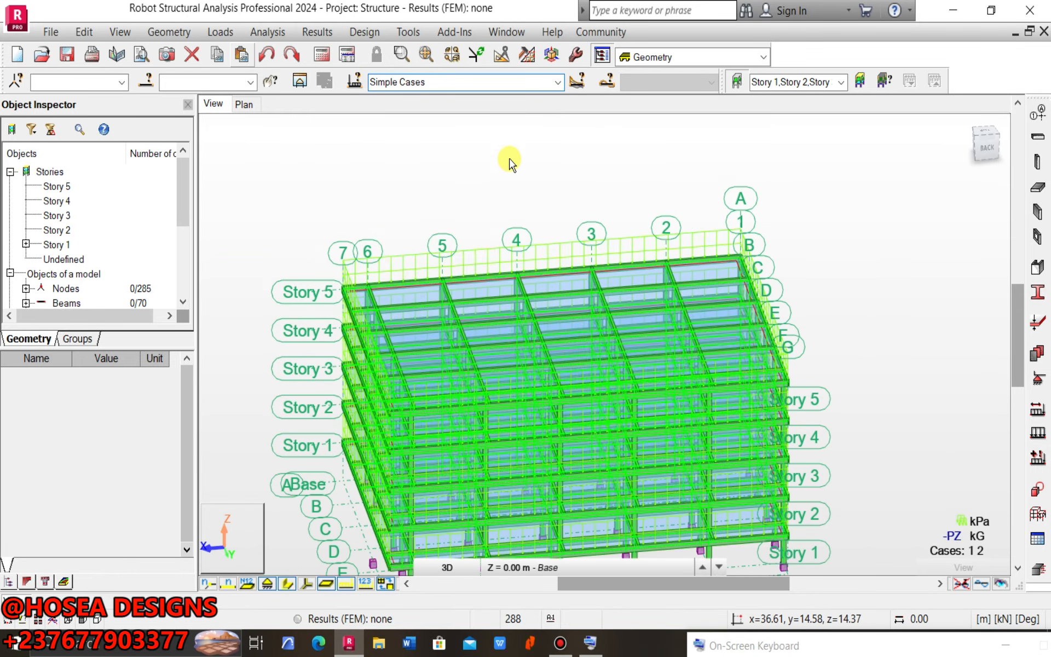
- Keep Simple Cases as the active selection and examine the loads on the building's beams up close and overall
{"action": "left_click", "coordinate": [550, 82]}
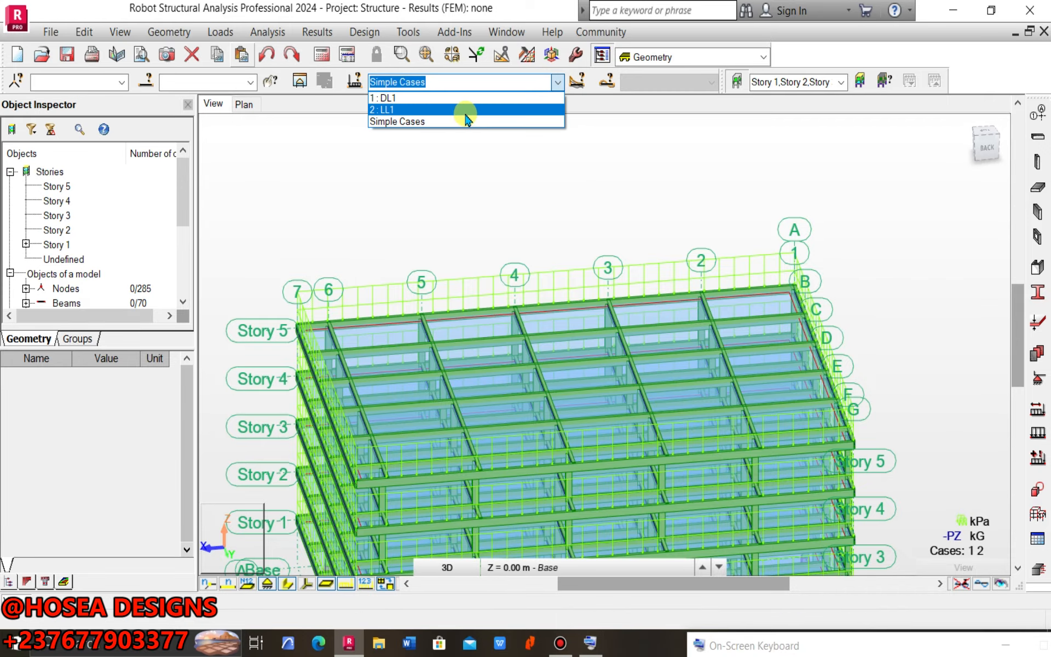
{"action": "left_click", "coordinate": [408, 122]}
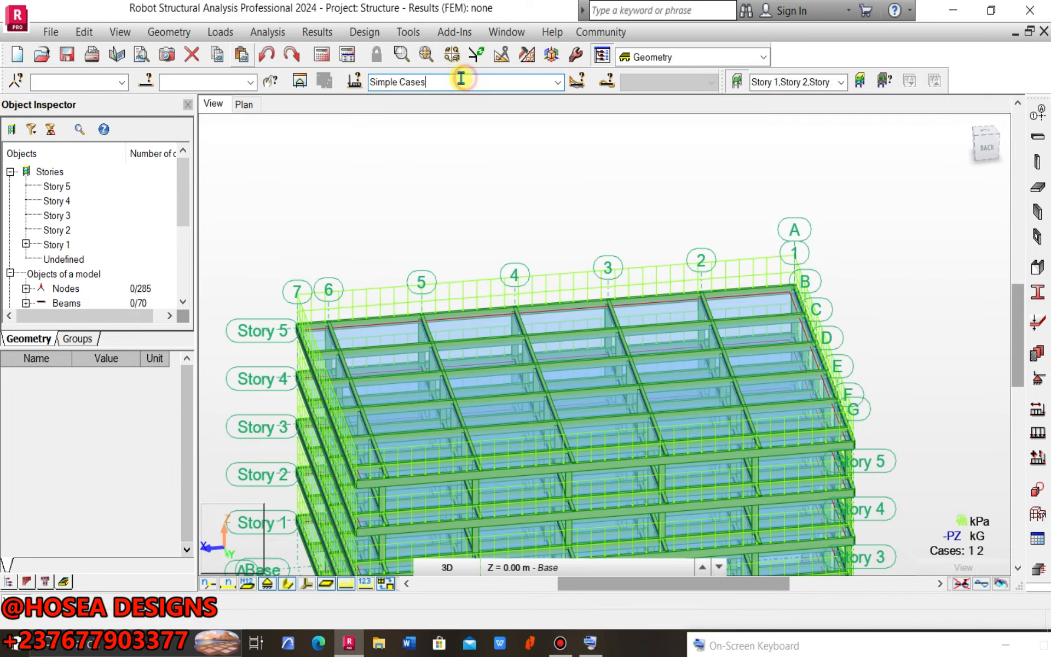
{"action": "middle_click_drag", "start_coordinate": [459, 342], "coordinate": [486, 287]}
{"action": "scroll", "coordinate": [856, 276], "scroll_direction": "up", "scroll_amount": 5}
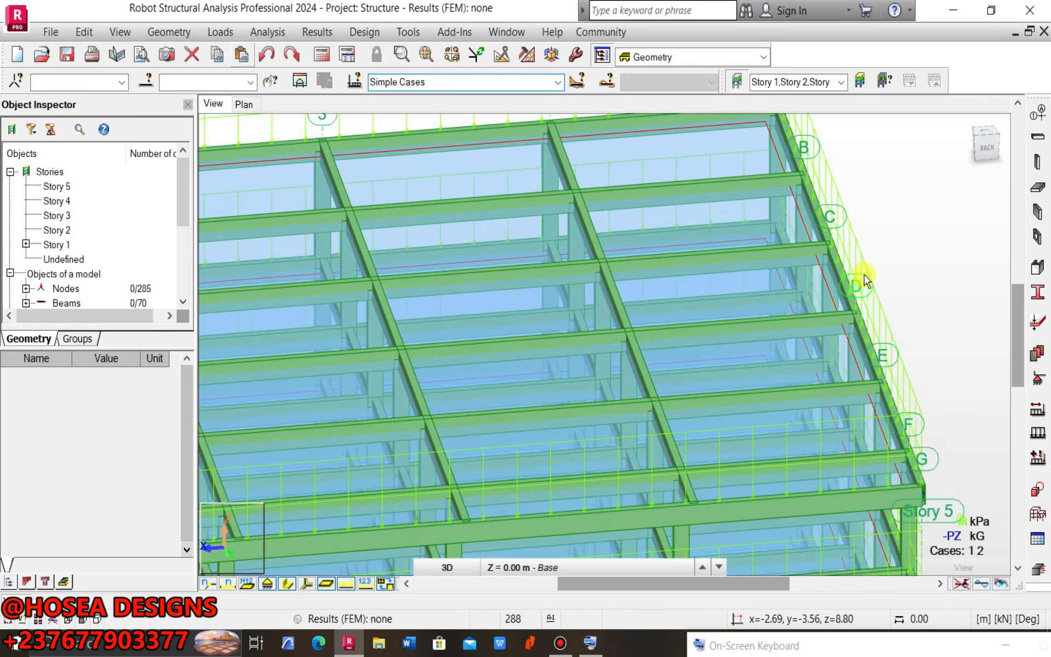
{"action": "scroll", "coordinate": [716, 319], "scroll_direction": "down", "scroll_amount": 1}
{"action": "scroll", "coordinate": [506, 421], "scroll_direction": "down", "scroll_amount": 2}
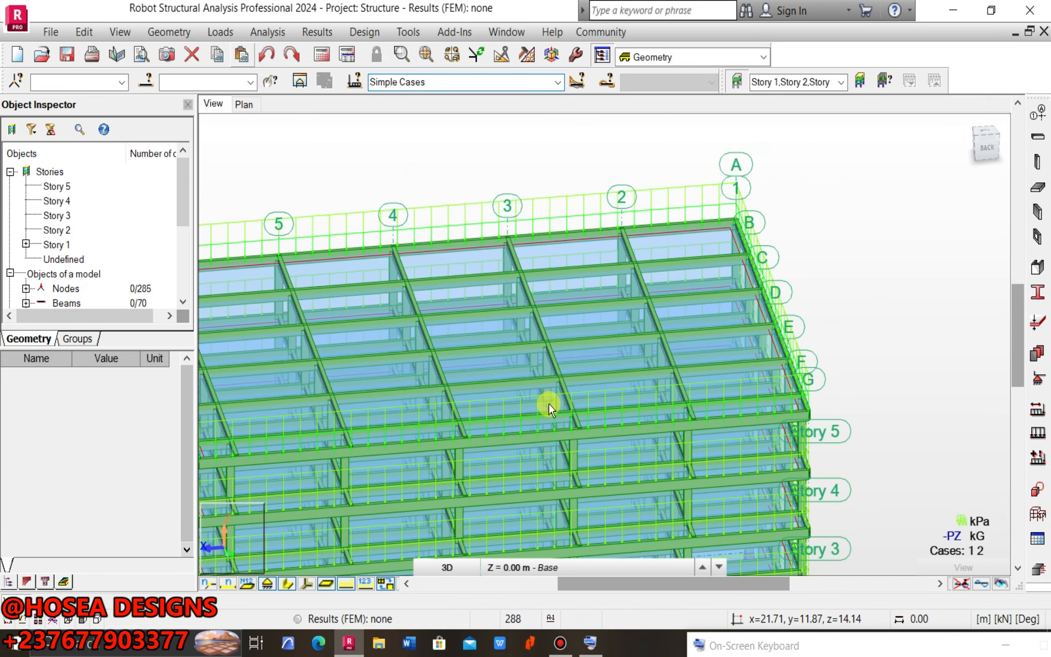
{"action": "middle_click_drag", "start_coordinate": [582, 376], "coordinate": [636, 312]}
{"action": "scroll", "coordinate": [535, 380], "scroll_direction": "down", "scroll_amount": 1}
{"action": "scroll", "coordinate": [566, 387], "scroll_direction": "up", "scroll_amount": 1}
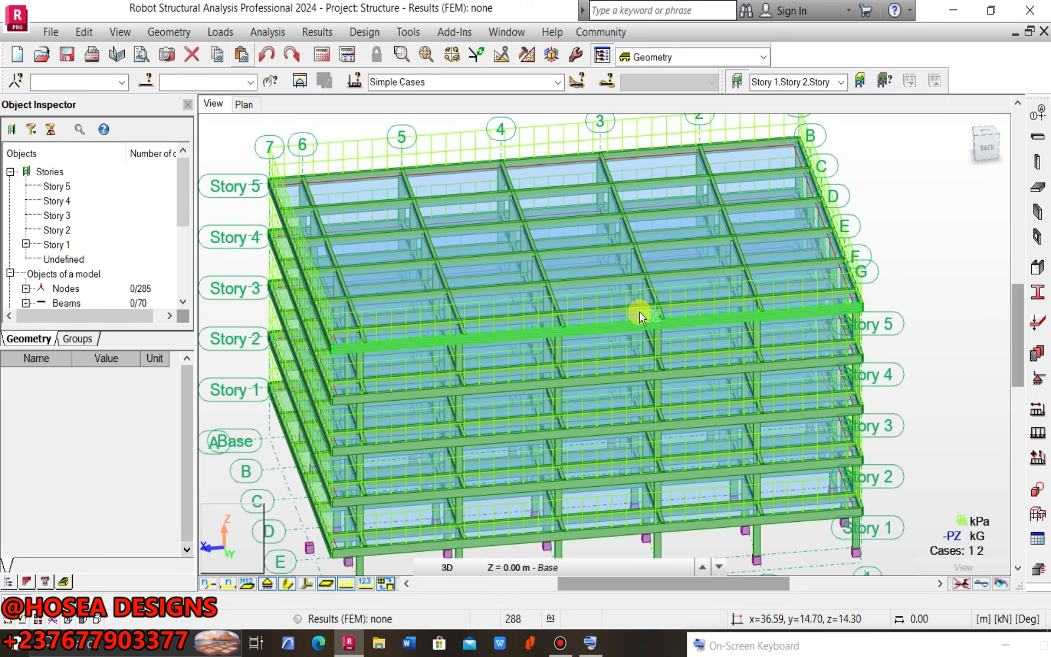
- Create manual combination number 3 of type ULS, named COMB1
{"action": "left_click", "coordinate": [558, 83]}
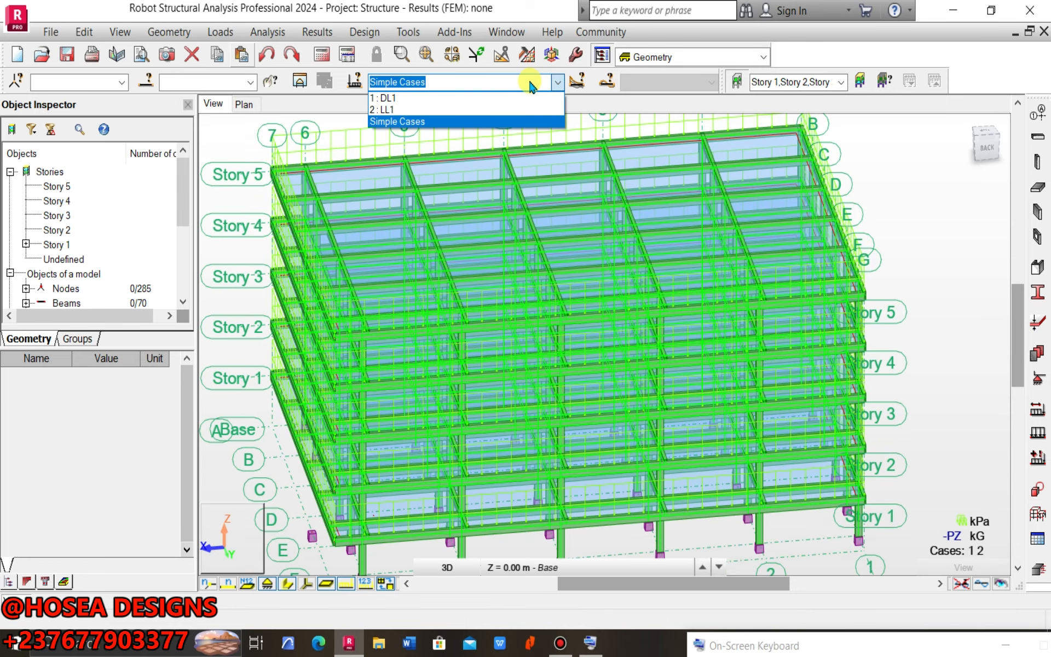
{"action": "left_click", "coordinate": [216, 33]}
{"action": "left_click", "coordinate": [219, 33]}
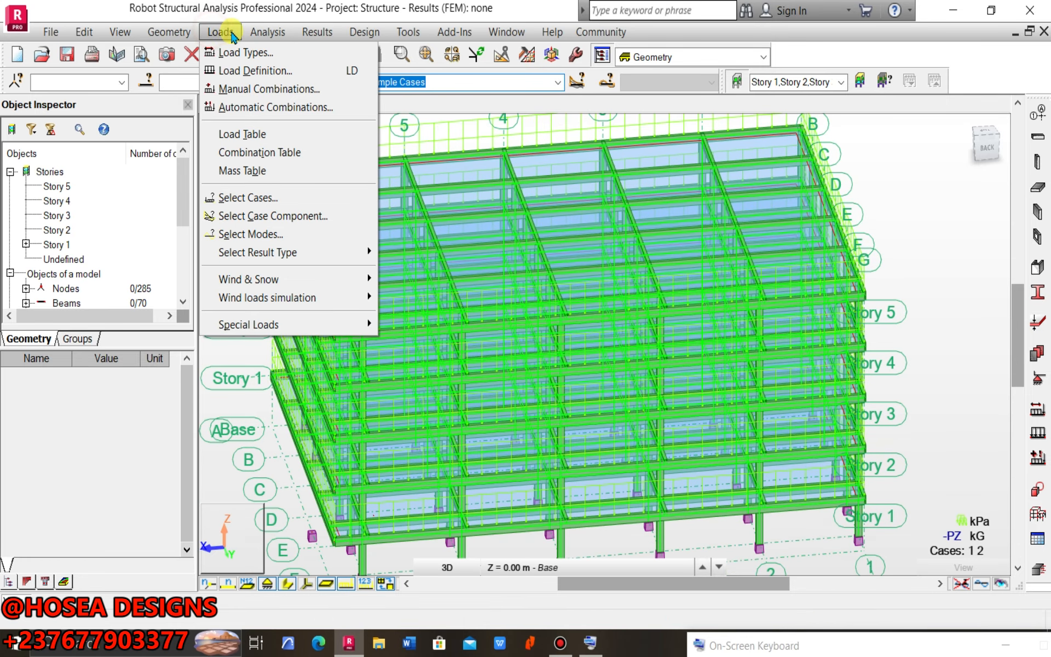
{"action": "left_click", "coordinate": [241, 89]}
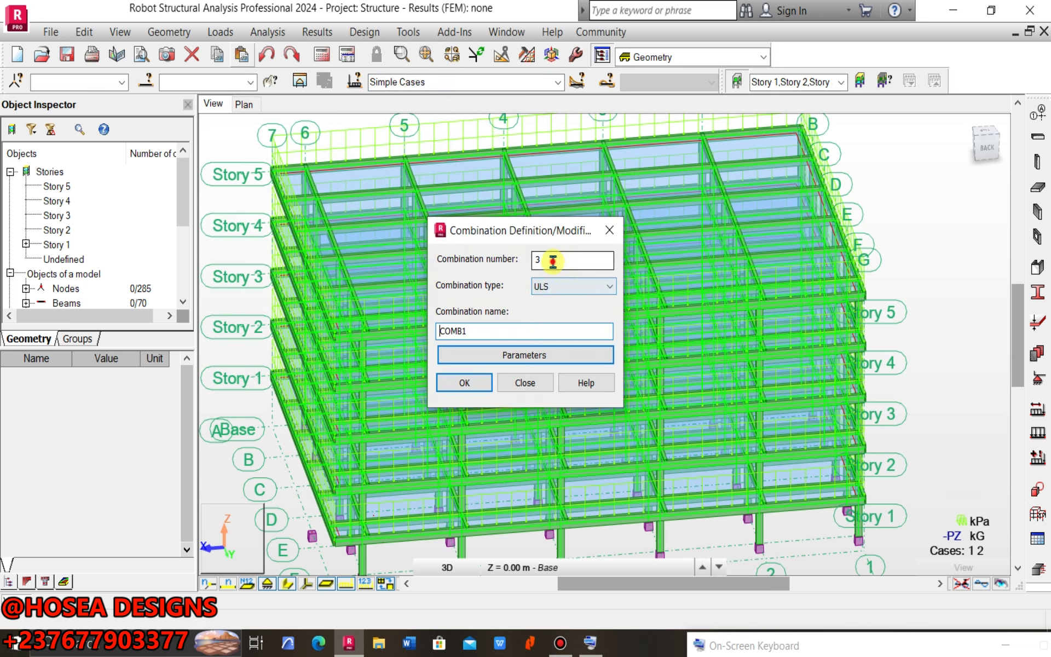
{"action": "left_click", "coordinate": [600, 285]}
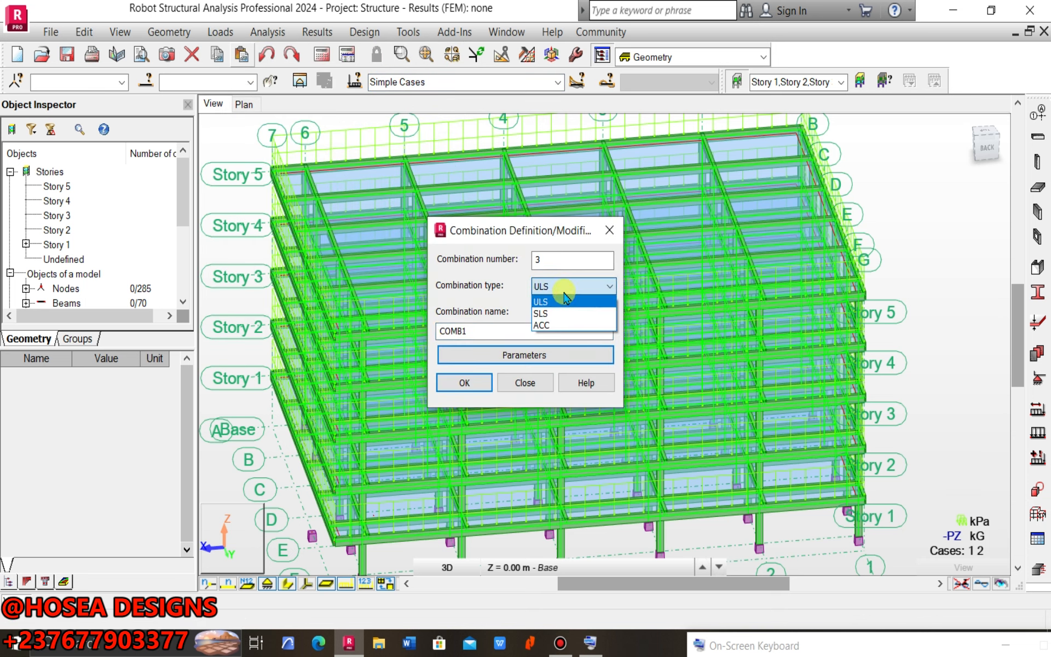
{"action": "left_click", "coordinate": [563, 302]}
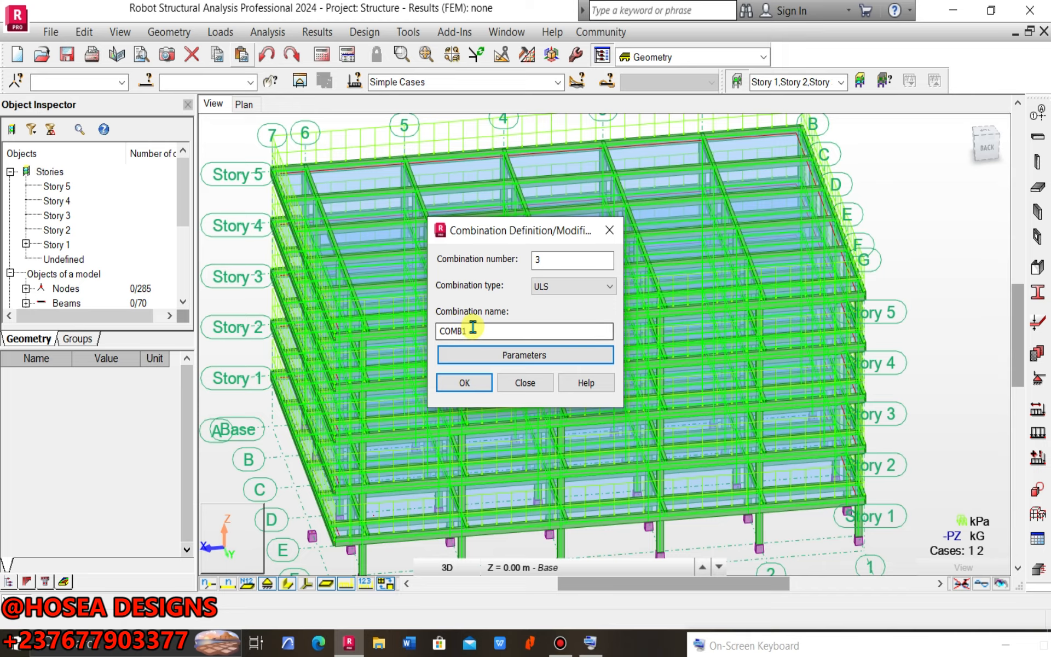
{"action": "left_click", "coordinate": [572, 287]}
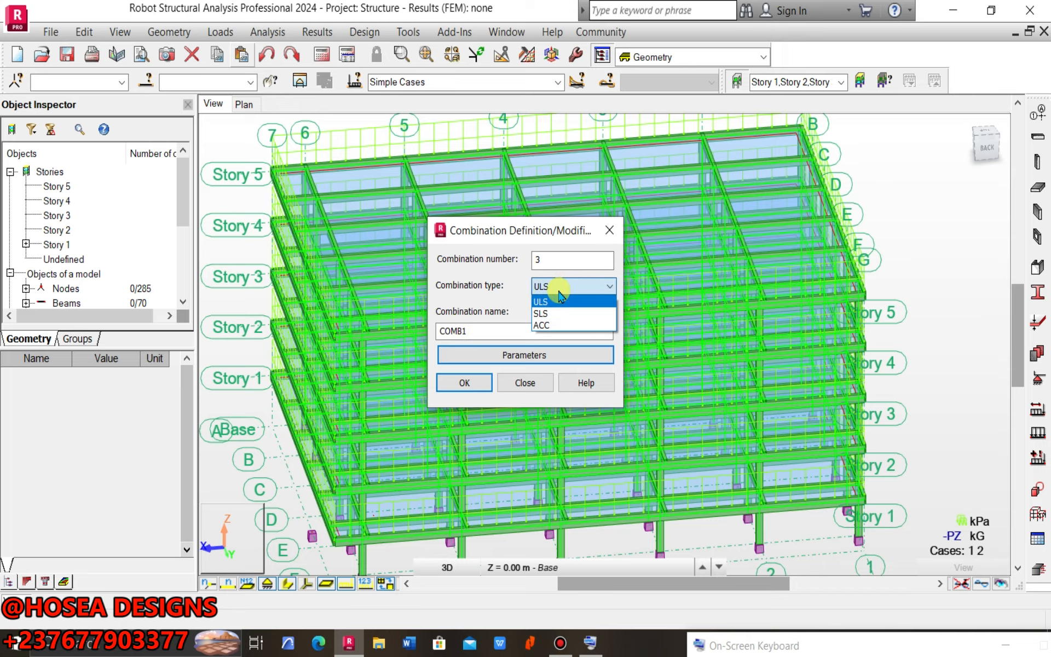
{"action": "left_click", "coordinate": [540, 301]}
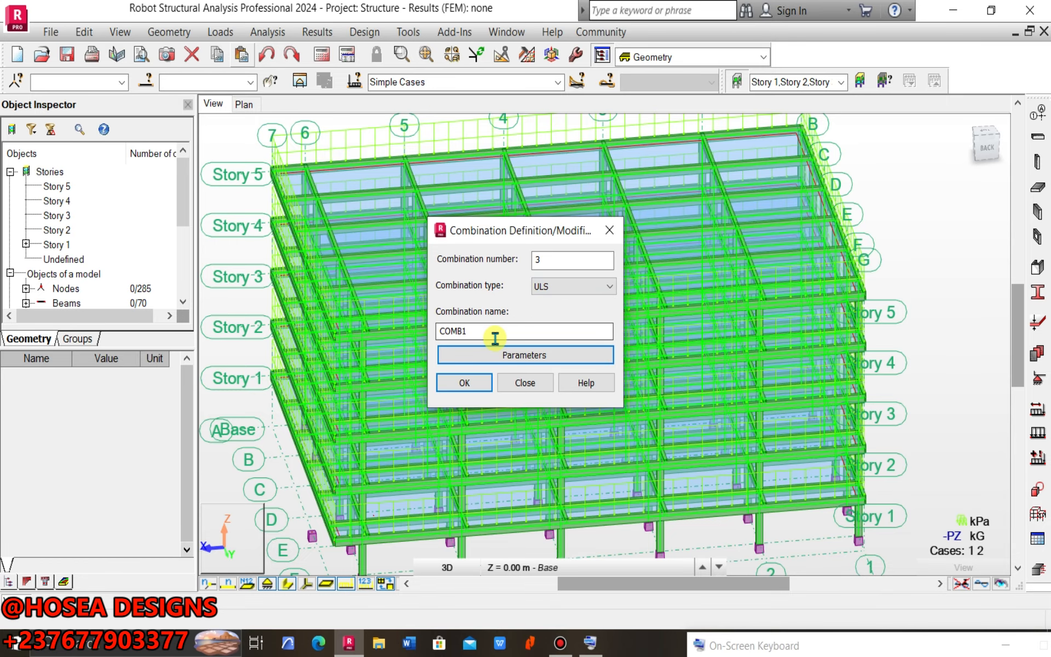
{"action": "left_click", "coordinate": [464, 383]}
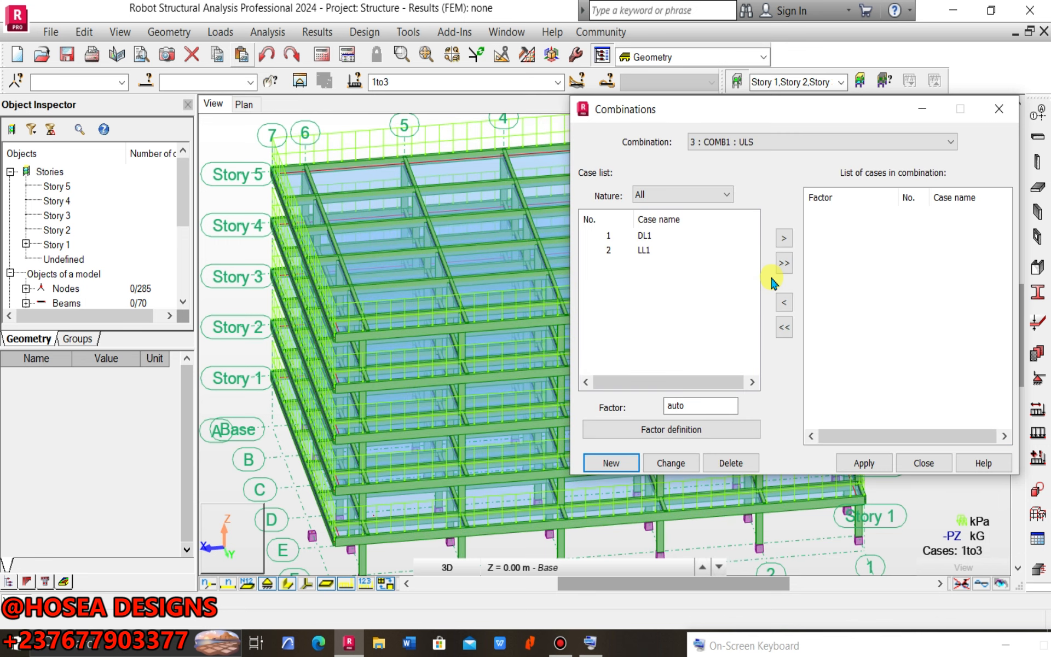
- Add load cases DL1 and LL1 to COMB1 with automatic factors, and make COMB1 the active load case
{"action": "left_click", "coordinate": [615, 236]}
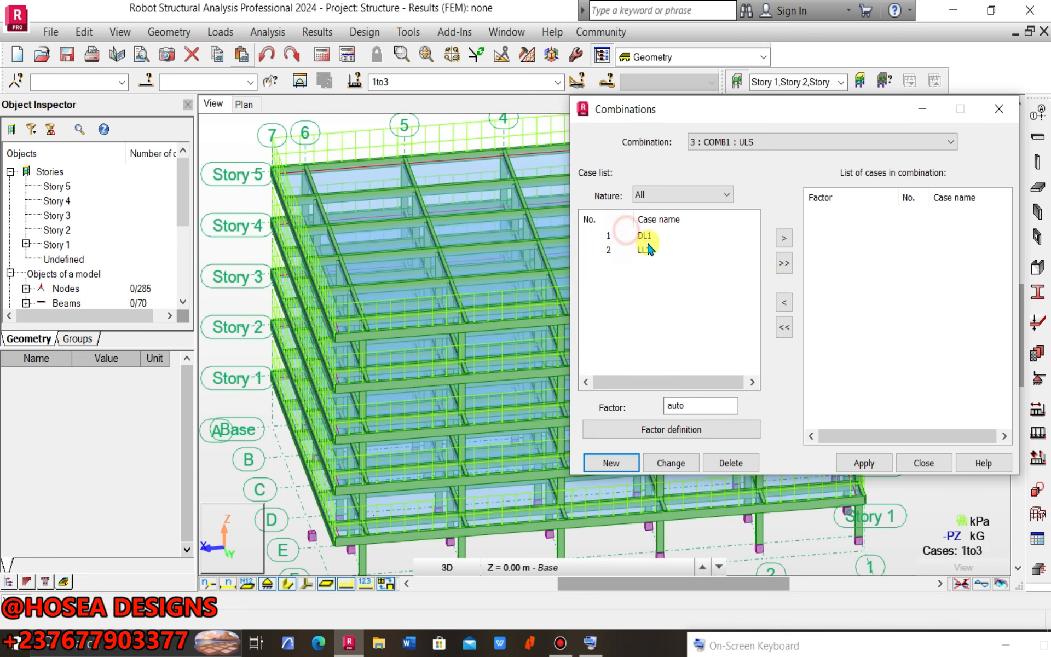
{"action": "left_click", "coordinate": [784, 263]}
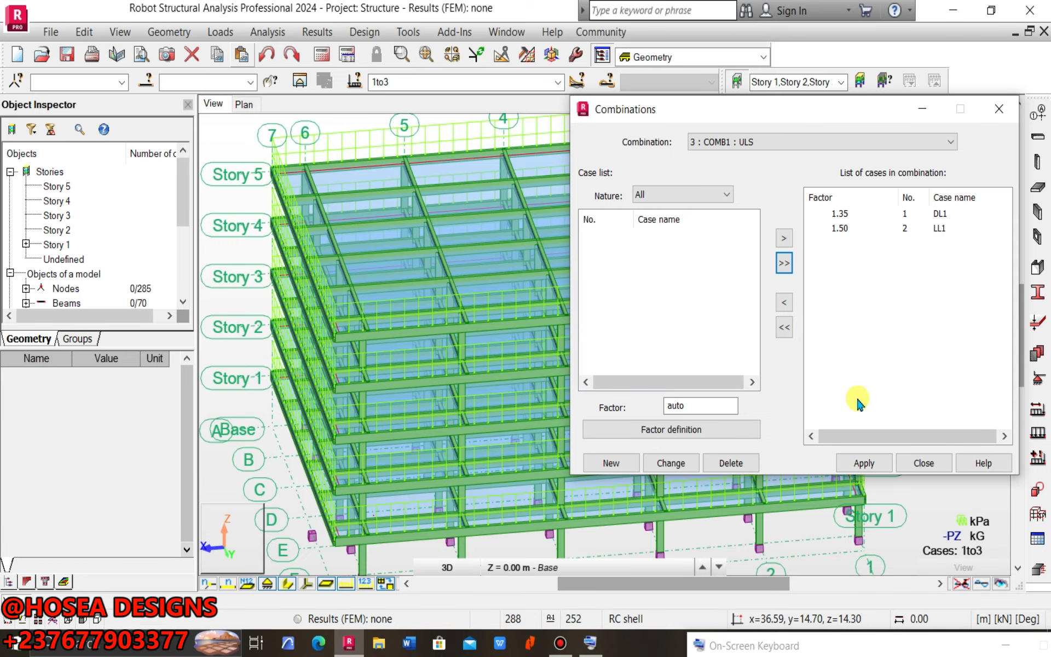
{"action": "left_click", "coordinate": [865, 462]}
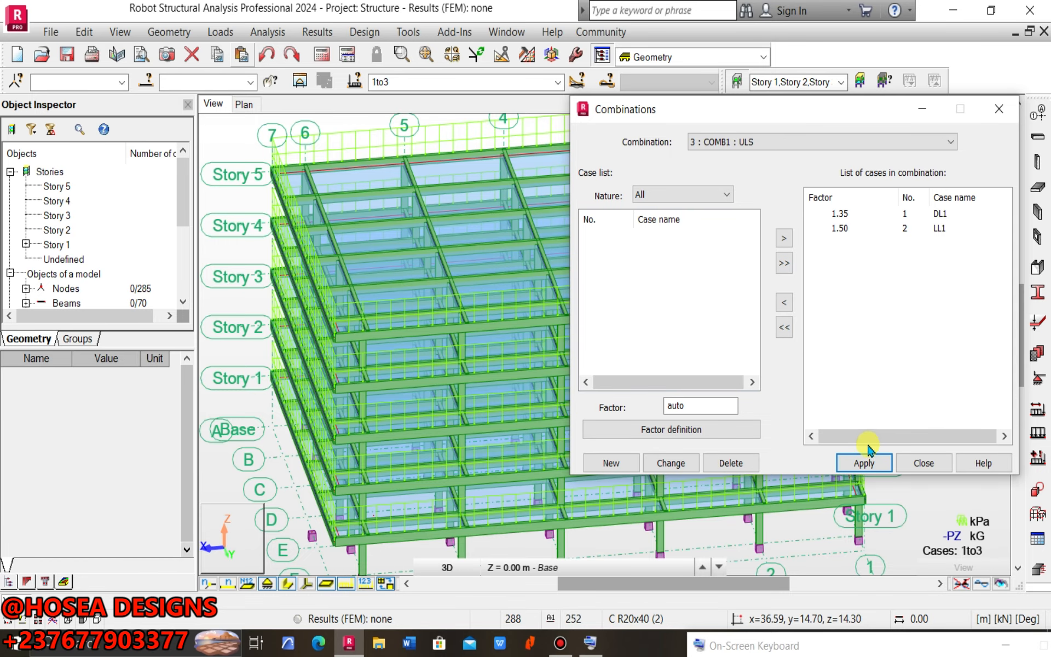
{"action": "left_click", "coordinate": [922, 460]}
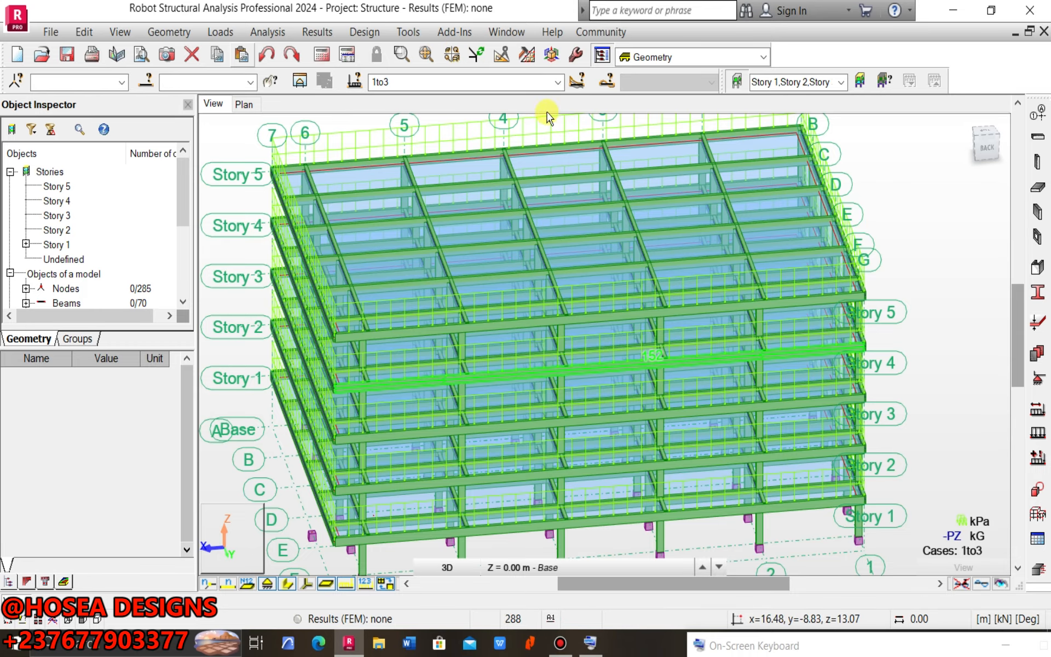
{"action": "left_click", "coordinate": [557, 77]}
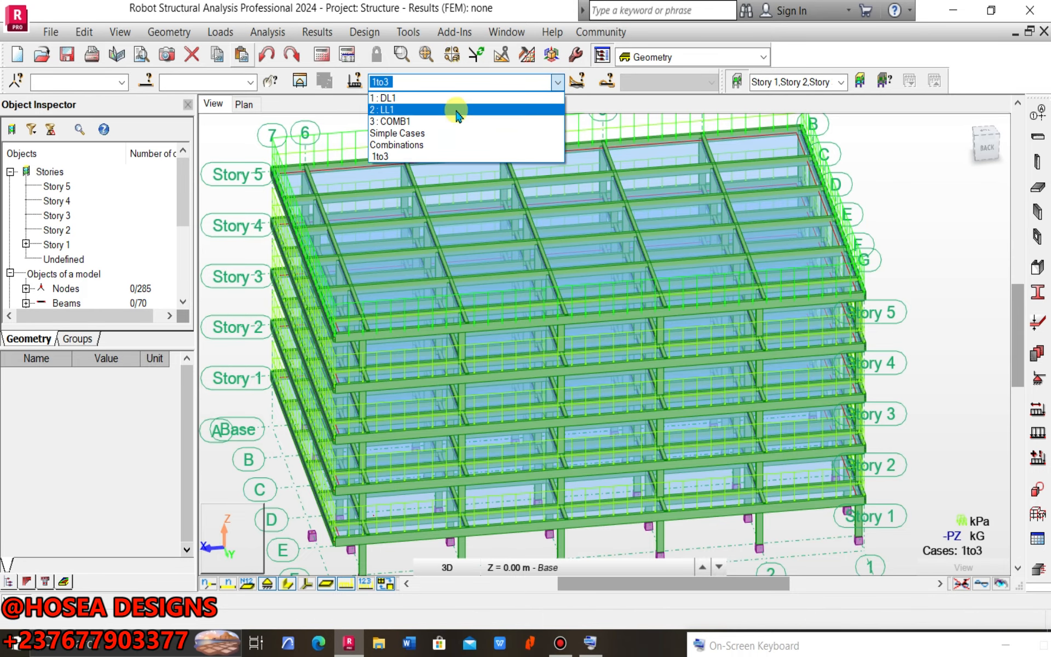
{"action": "left_click", "coordinate": [404, 121]}
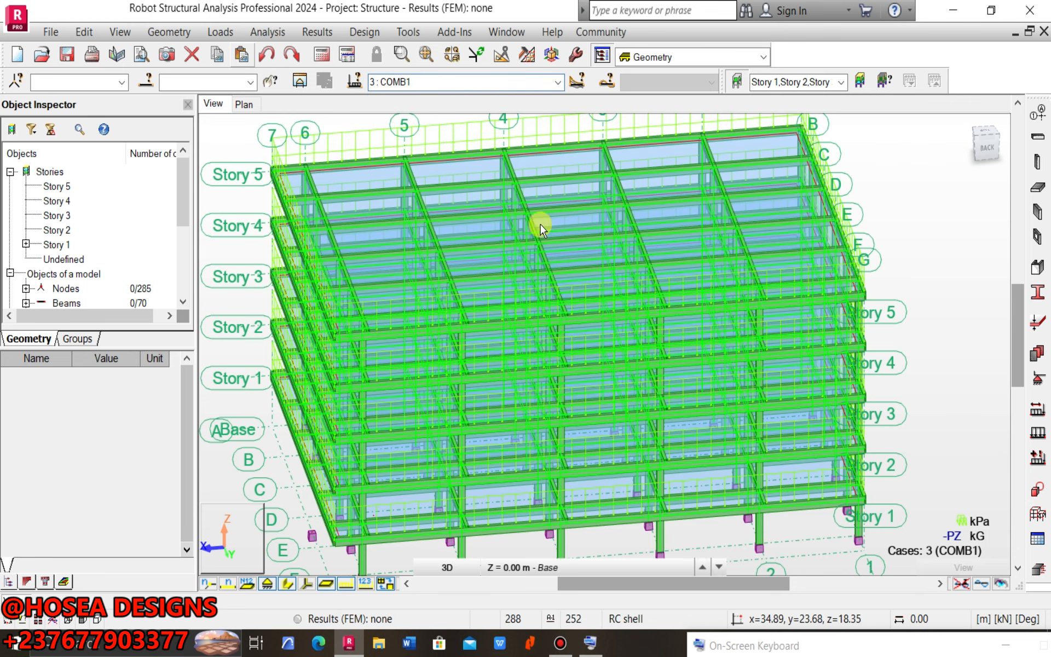
- Examine the COMB1 loads across the building's floors, both up close and overall
{"action": "scroll", "coordinate": [516, 263], "scroll_direction": "down", "scroll_amount": 3}
{"action": "scroll", "coordinate": [525, 285], "scroll_direction": "up", "scroll_amount": 2}
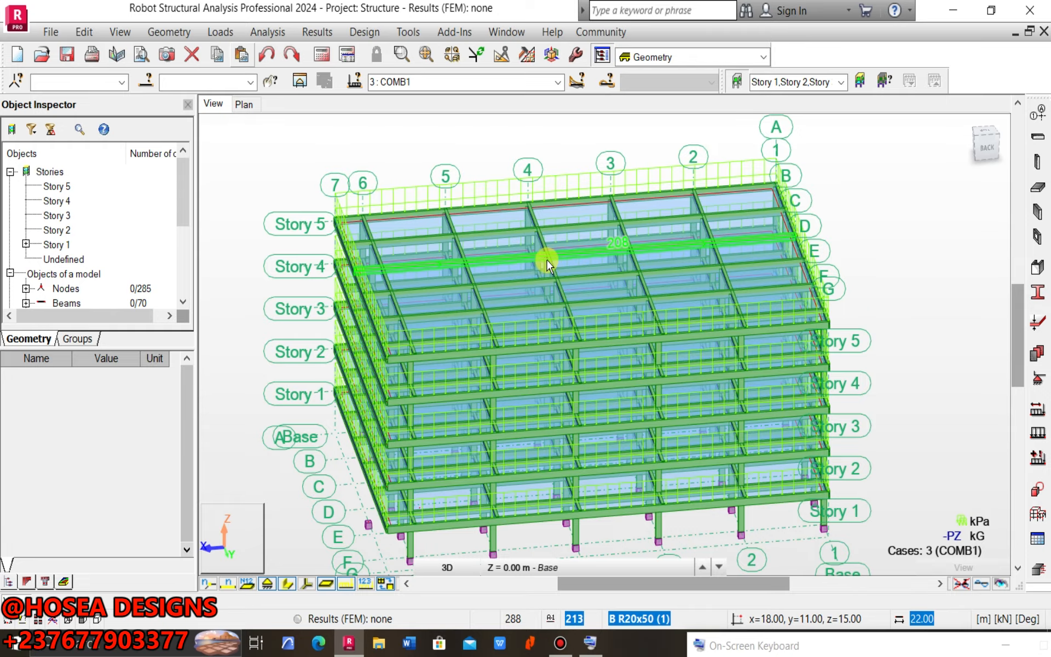
{"action": "scroll", "coordinate": [476, 298], "scroll_direction": "down", "scroll_amount": 2}
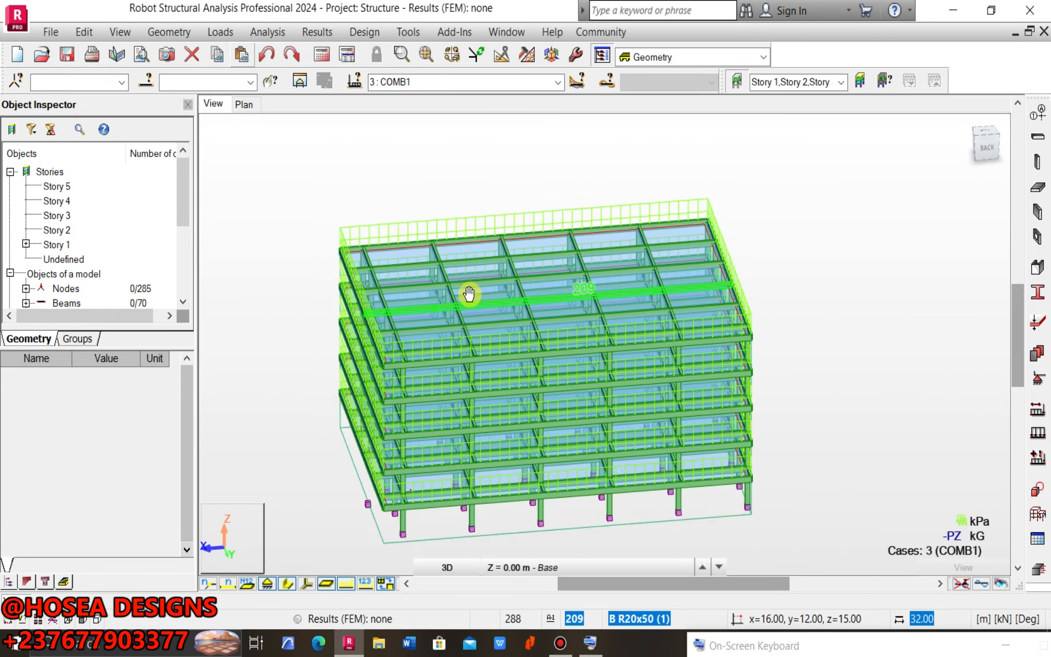
{"action": "scroll", "coordinate": [484, 326], "scroll_direction": "down", "scroll_amount": 1}
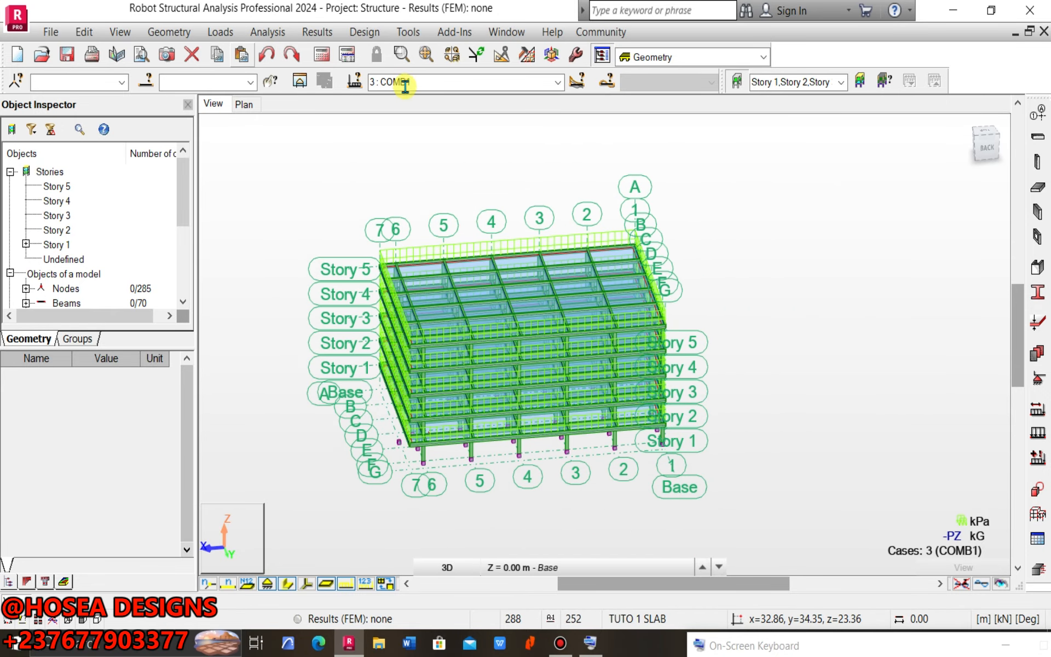
{"action": "scroll", "coordinate": [492, 344], "scroll_direction": "up", "scroll_amount": 4}
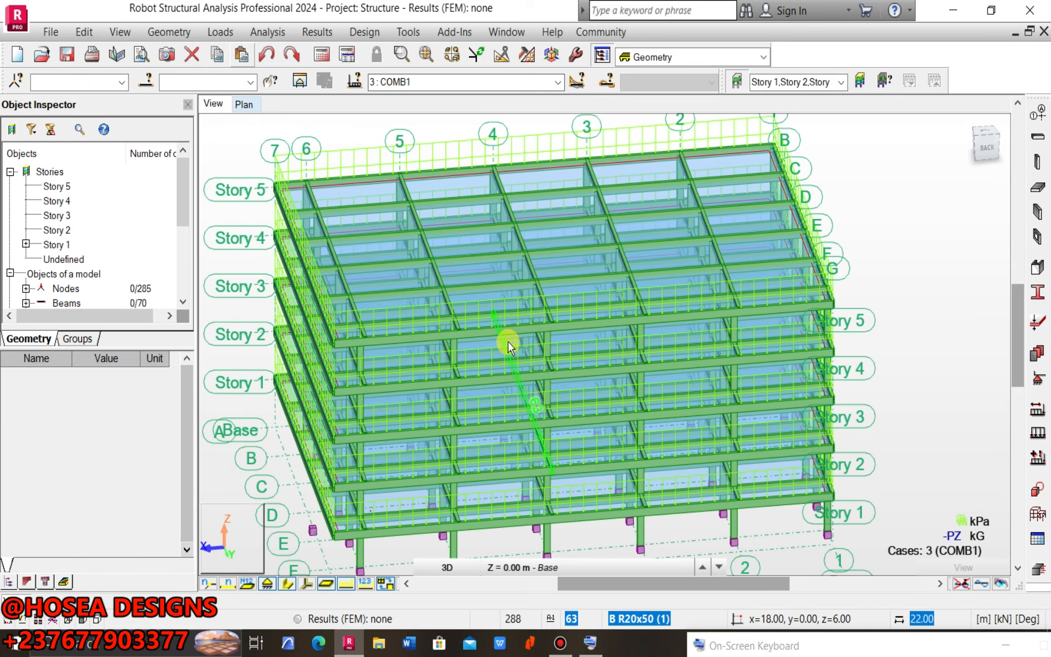
{"action": "scroll", "coordinate": [518, 331], "scroll_direction": "down", "scroll_amount": 2}
{"action": "scroll", "coordinate": [520, 325], "scroll_direction": "up", "scroll_amount": 3}
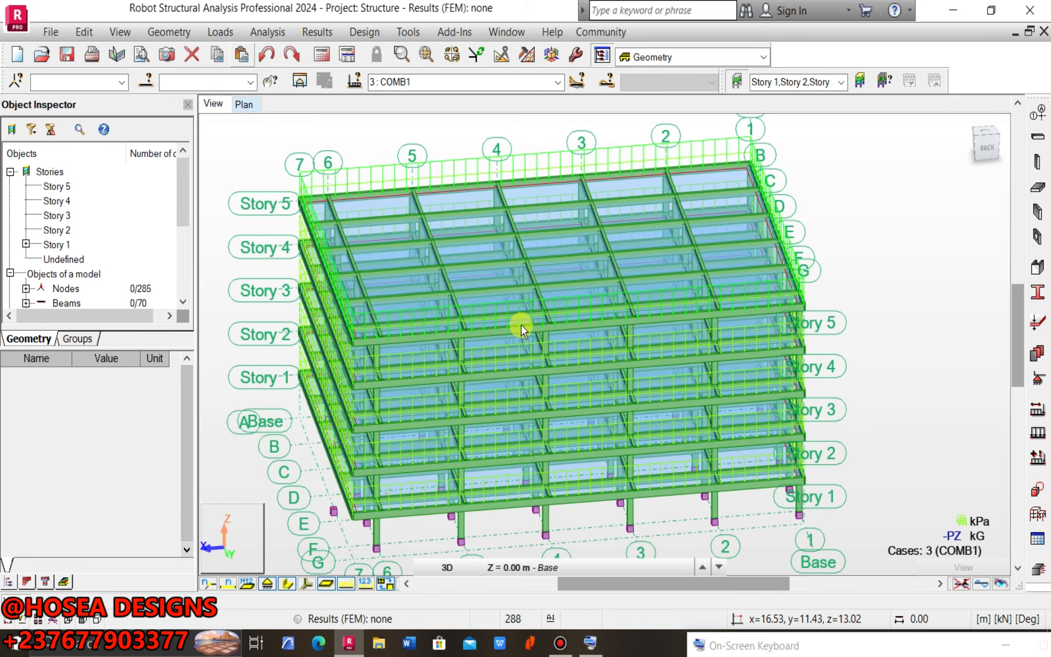
{"action": "scroll", "coordinate": [544, 321], "scroll_direction": "down", "scroll_amount": 1}
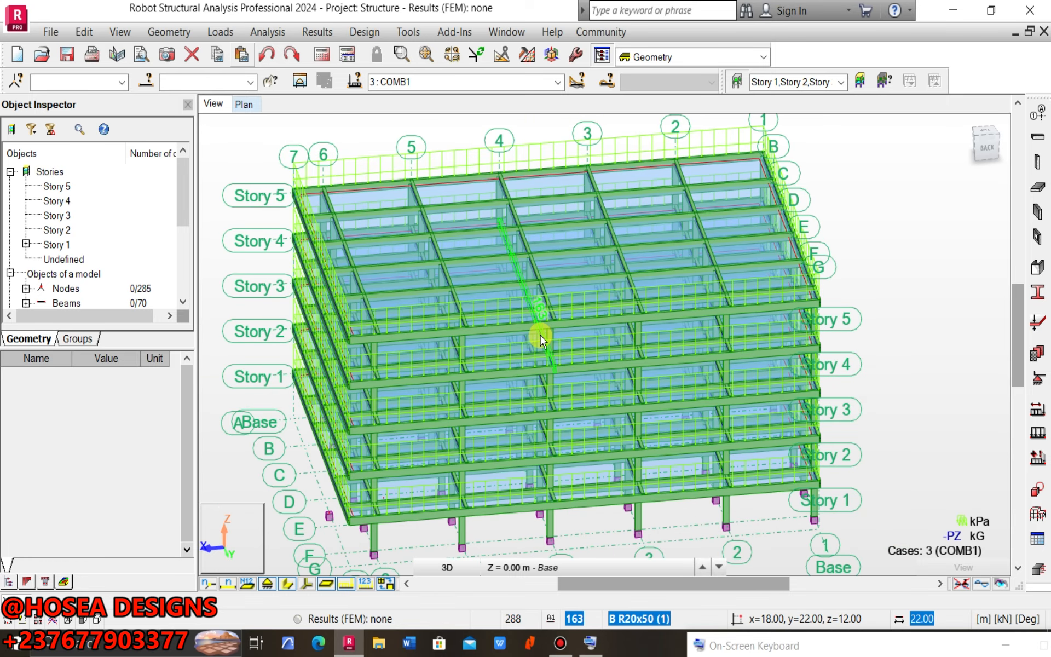
{"action": "middle_click_drag", "start_coordinate": [550, 317], "coordinate": [551, 300]}
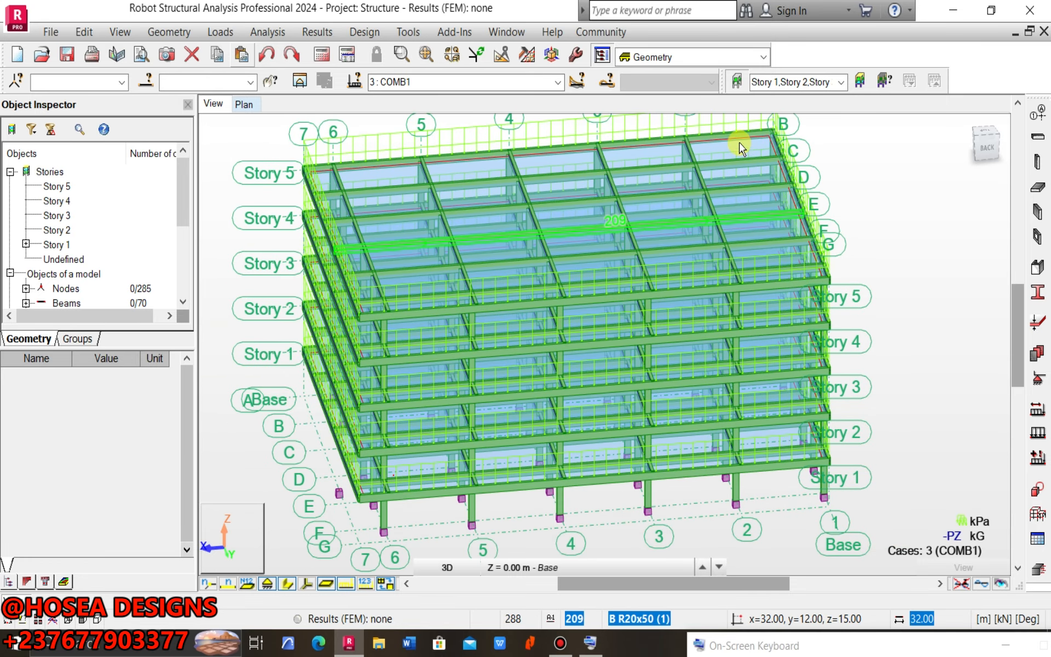
- Run the structural calculation, hide warnings and notes so only errors are shown, and dismiss the calculation messages
{"action": "left_click", "coordinate": [324, 57]}
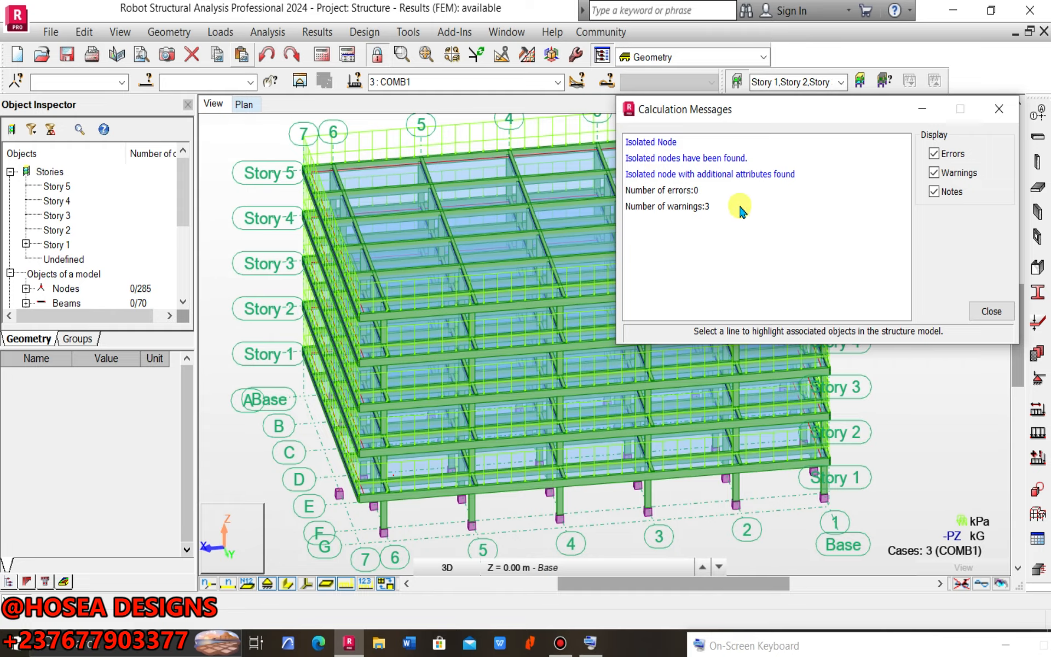
{"action": "left_click", "coordinate": [933, 172]}
{"action": "left_click", "coordinate": [934, 192]}
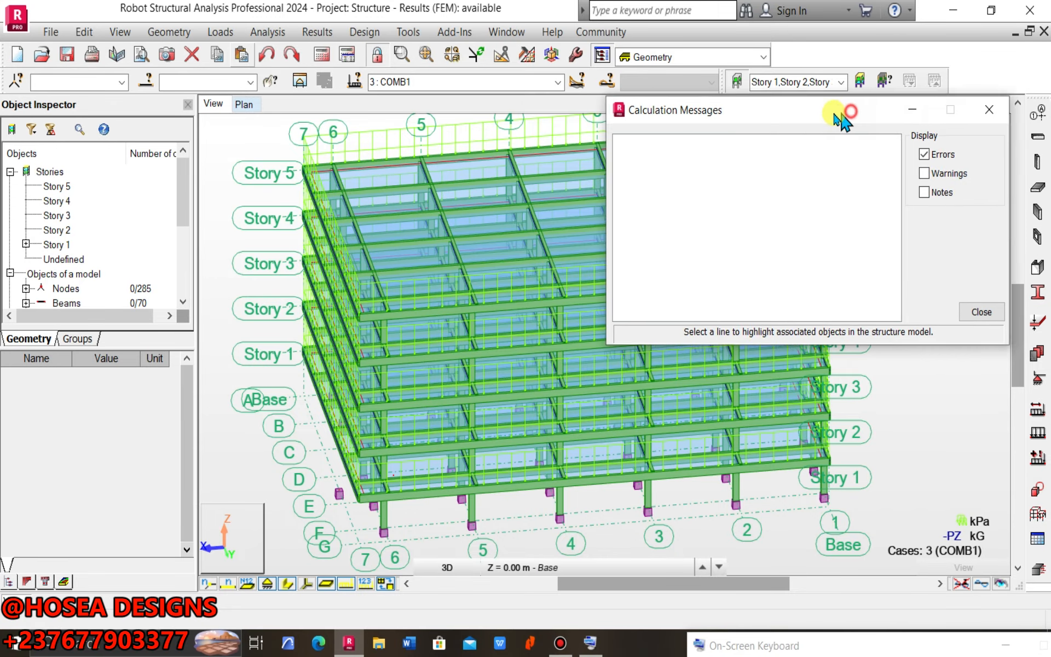
{"action": "left_click_drag", "start_coordinate": [851, 111], "coordinate": [311, 130]}
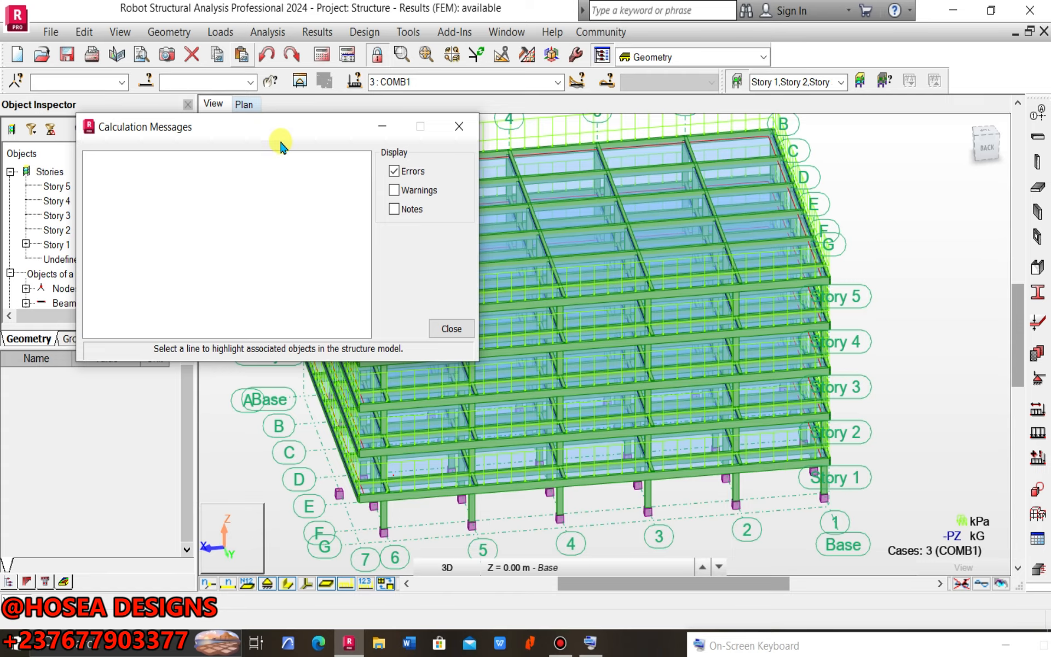
{"action": "left_click", "coordinate": [447, 127]}
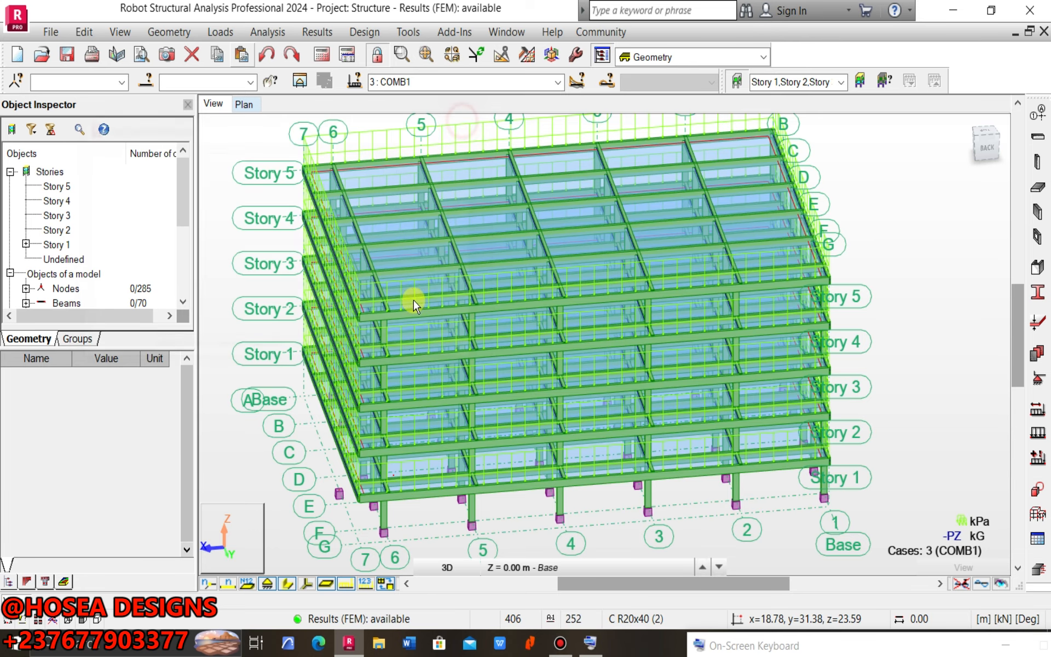
- Delete the isolated fixed-support node at base level on axis 7 between axes D and E, accepting the change to the results status
{"action": "scroll", "coordinate": [353, 455], "scroll_direction": "up", "scroll_amount": 8}
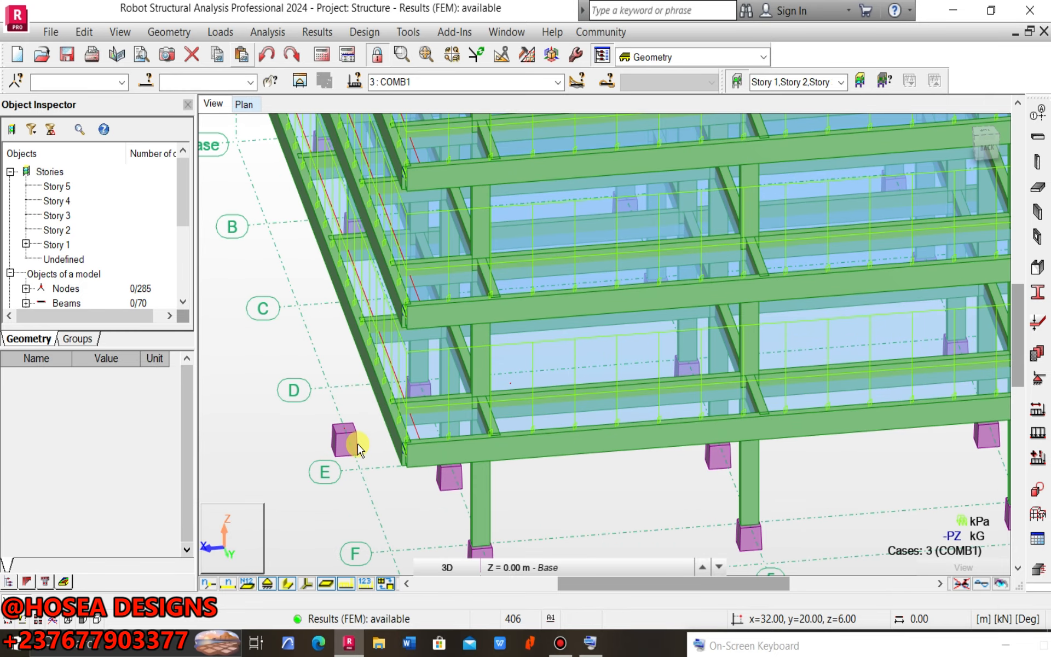
{"action": "scroll", "coordinate": [357, 444], "scroll_direction": "down", "scroll_amount": 8}
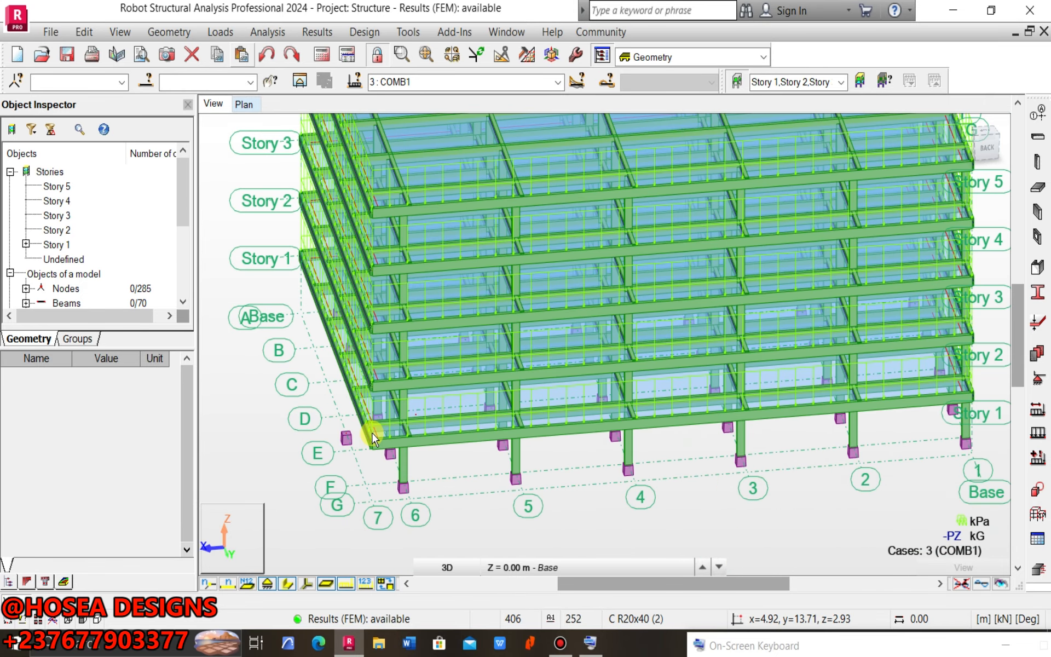
{"action": "scroll", "coordinate": [372, 432], "scroll_direction": "down", "scroll_amount": 5}
{"action": "scroll", "coordinate": [361, 441], "scroll_direction": "up", "scroll_amount": 6}
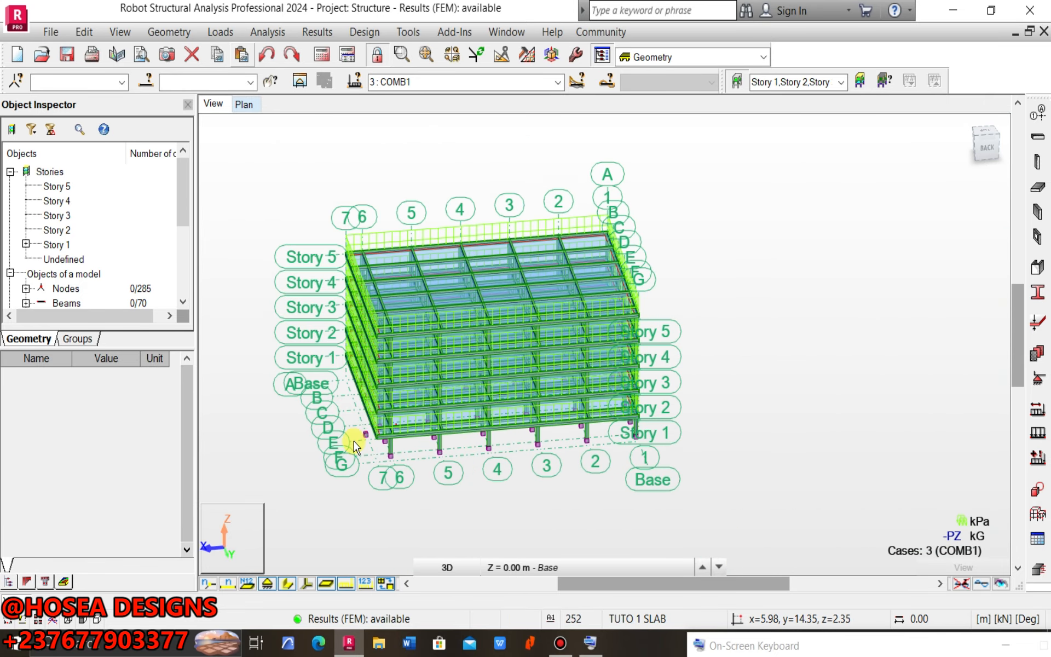
{"action": "scroll", "coordinate": [370, 454], "scroll_direction": "up", "scroll_amount": 10}
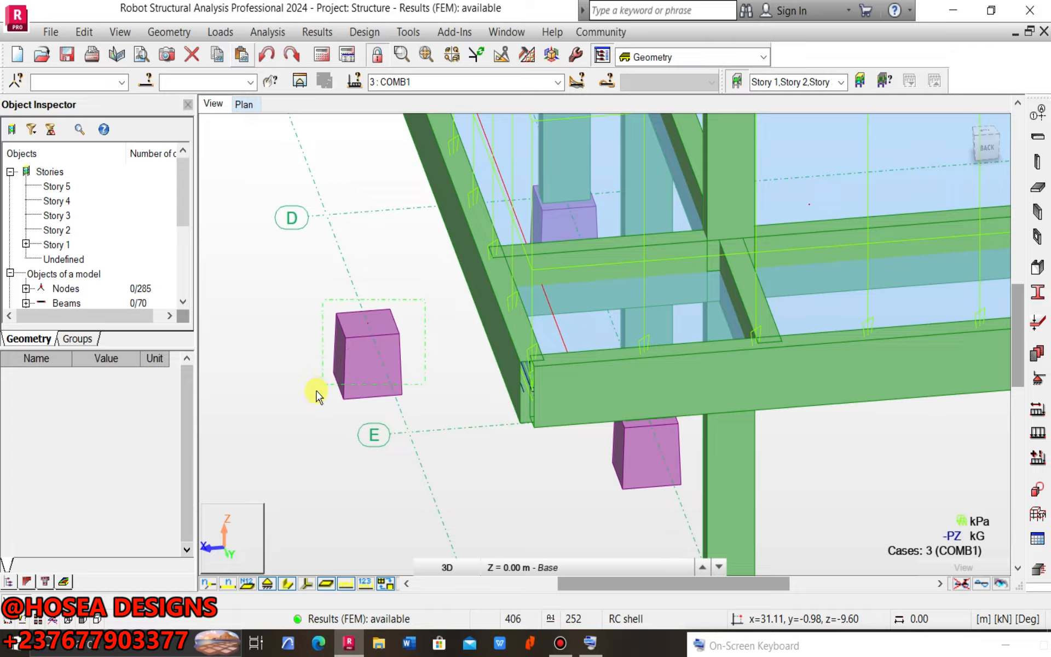
{"action": "left_click", "coordinate": [317, 392]}
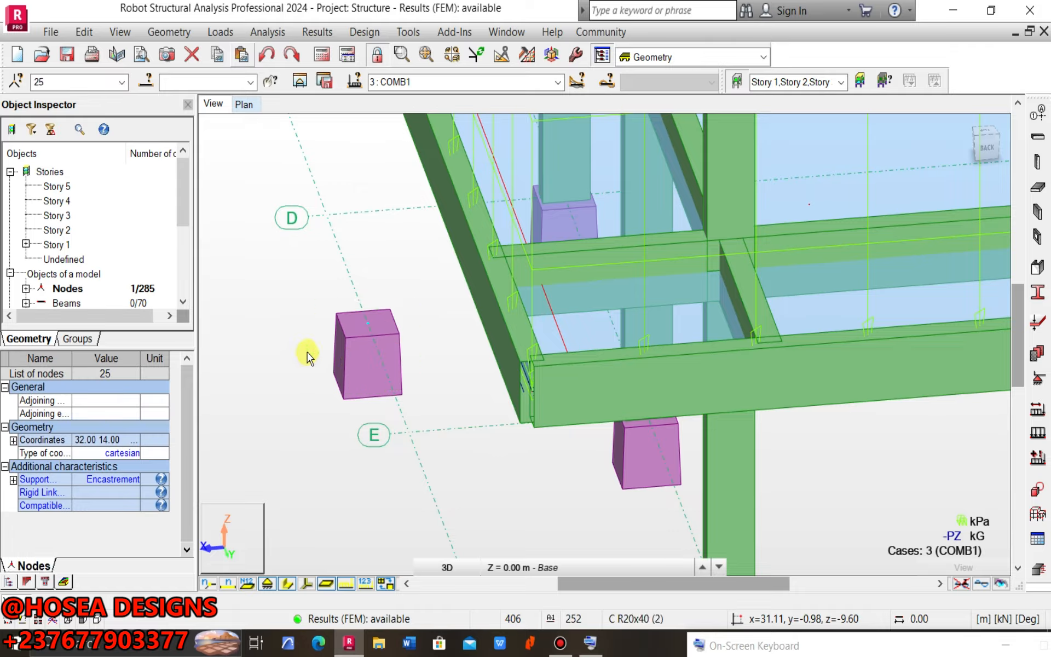
{"action": "key", "text": "Delete"}
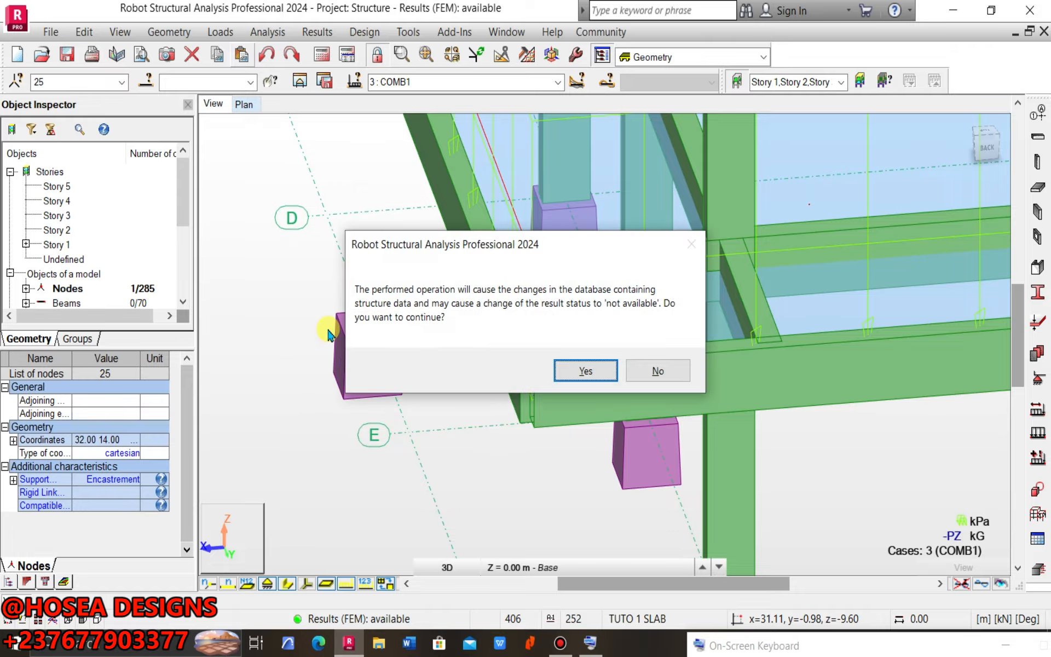
{"action": "left_click", "coordinate": [588, 371]}
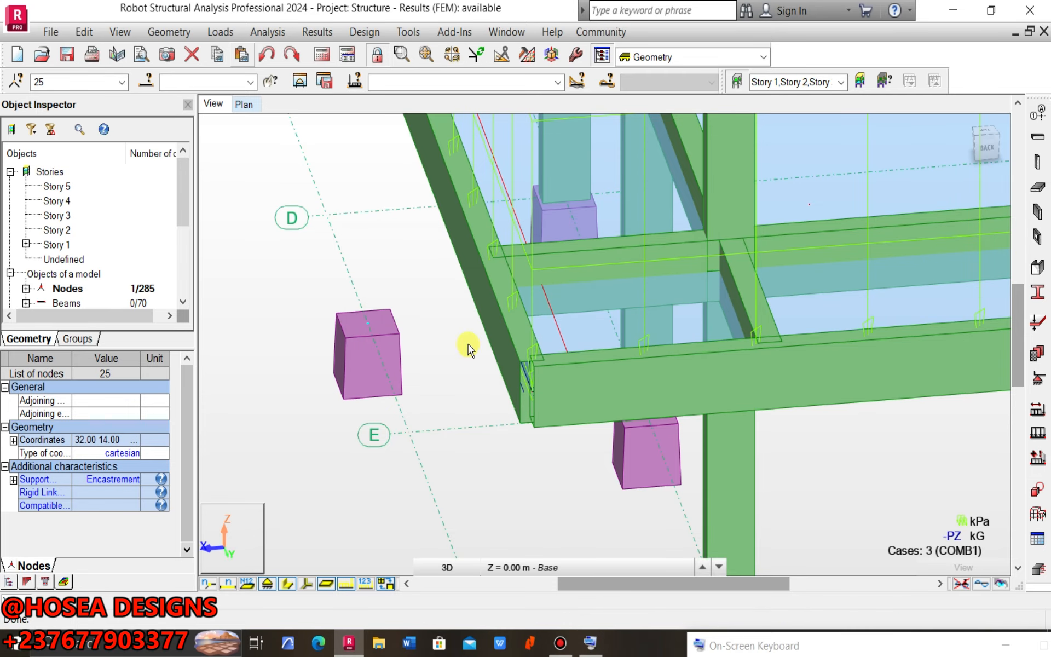
{"action": "scroll", "coordinate": [367, 361], "scroll_direction": "down", "scroll_amount": 5}
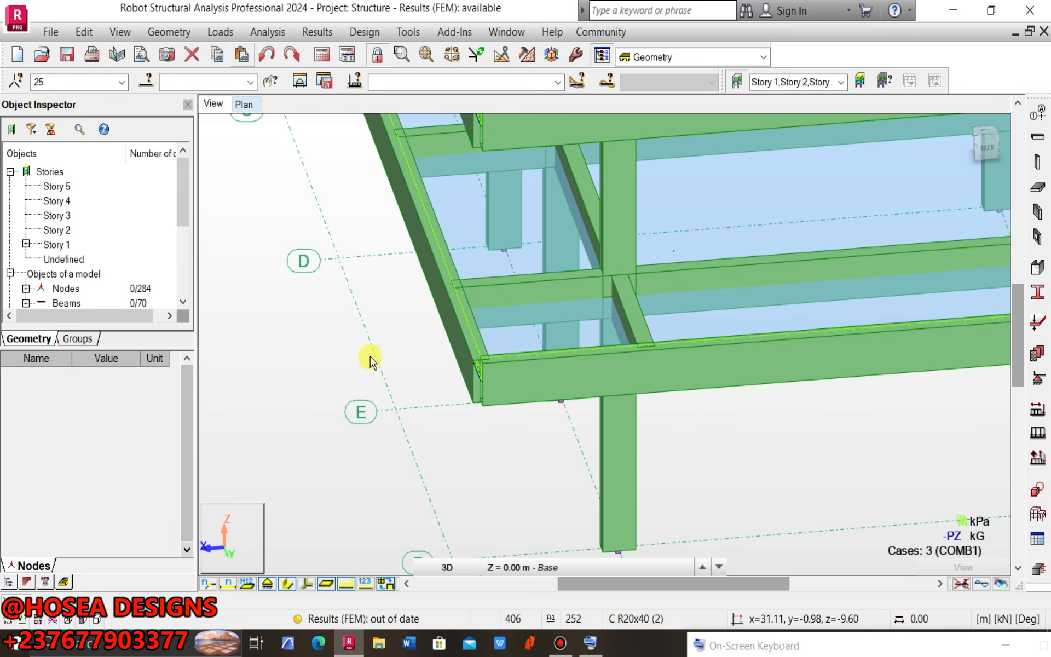
{"action": "scroll", "coordinate": [424, 370], "scroll_direction": "down", "scroll_amount": 3}
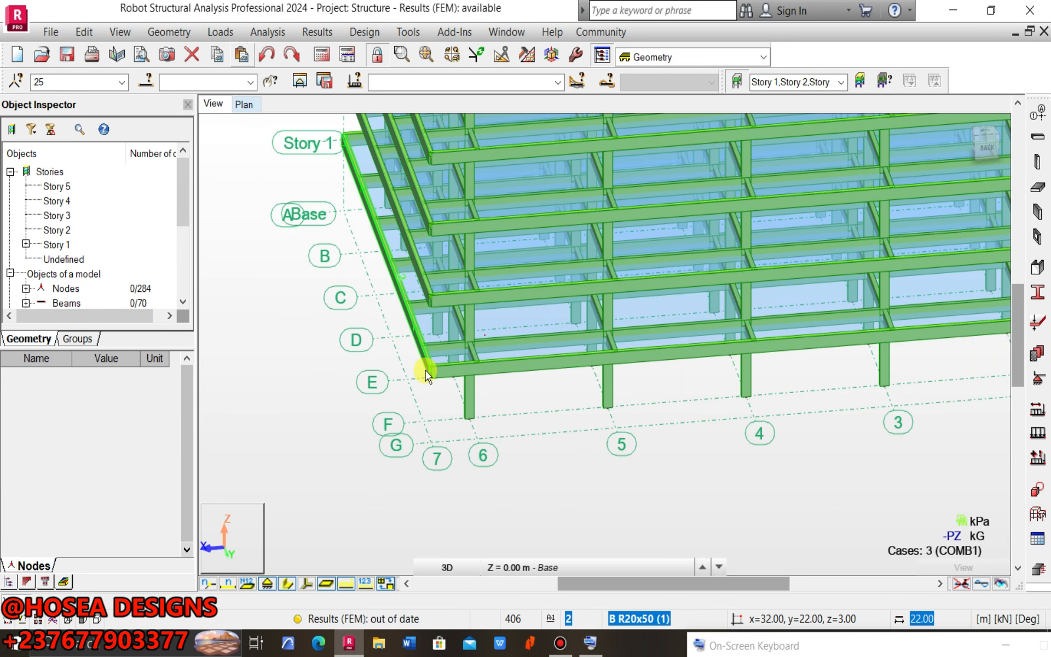
{"action": "left_click", "coordinate": [435, 383]}
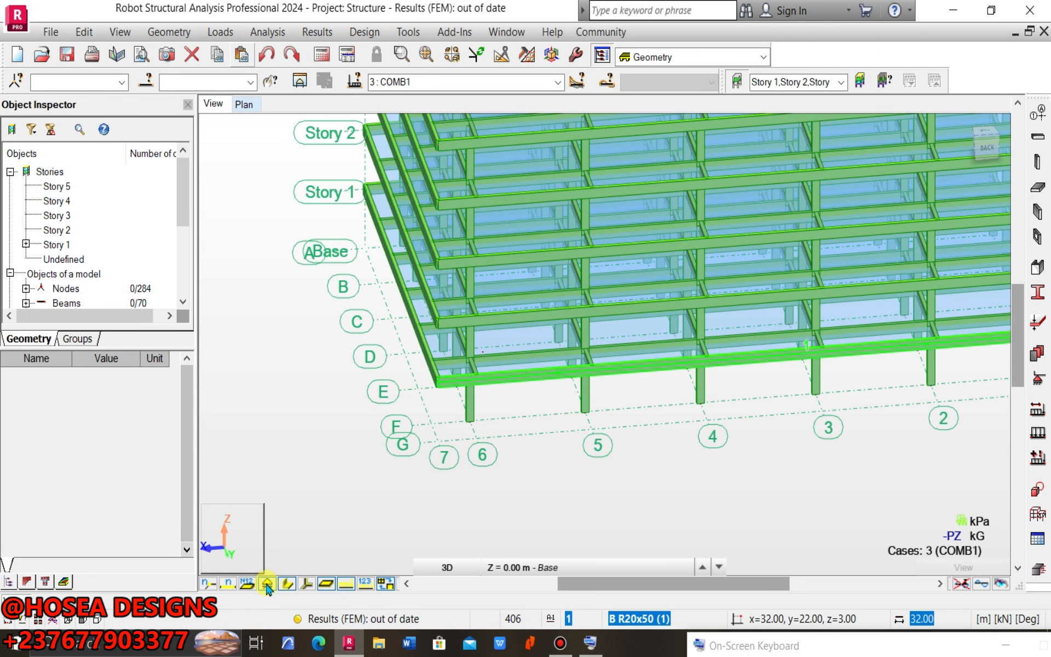
- Turn the support symbols back on, rerun the structural calculation, and dismiss the calculation messages
{"action": "left_click", "coordinate": [267, 585]}
{"action": "scroll", "coordinate": [429, 435], "scroll_direction": "down", "scroll_amount": 3}
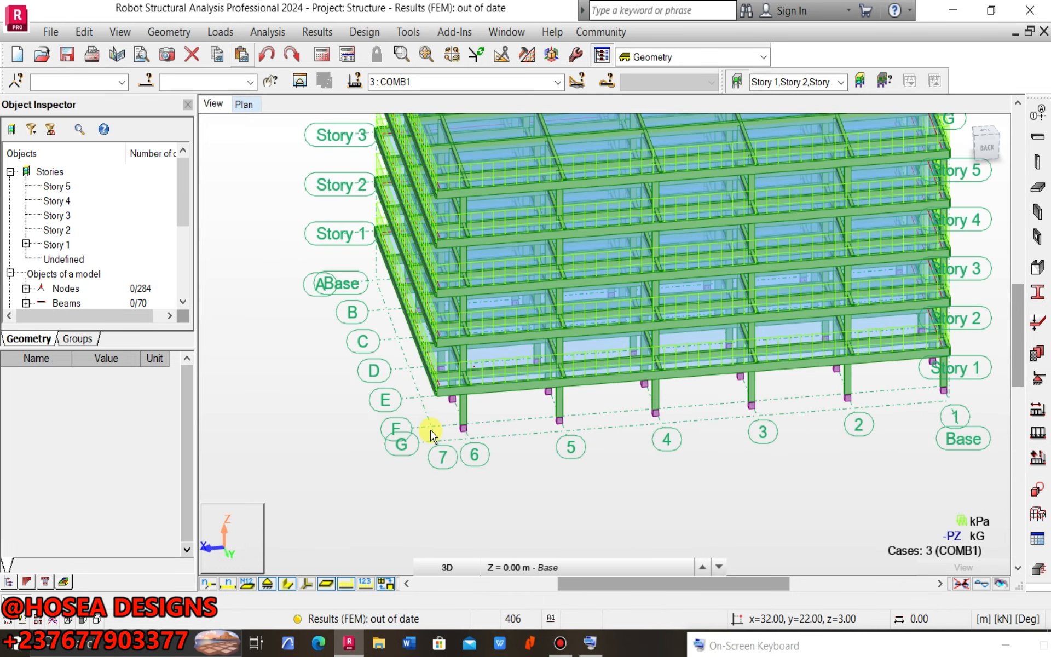
{"action": "left_click", "coordinate": [322, 54]}
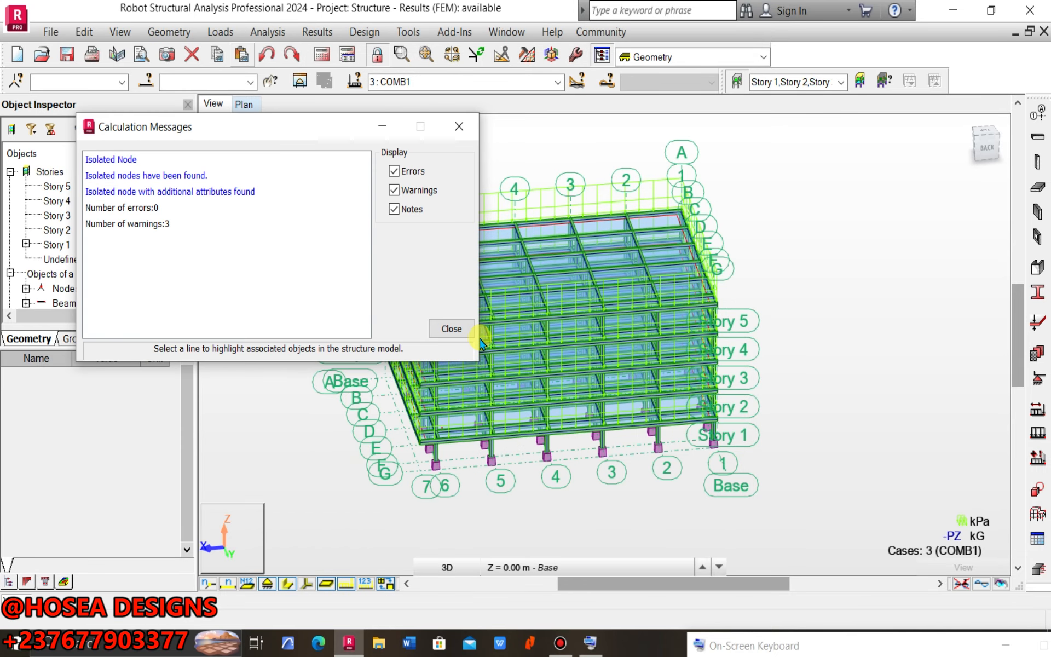
{"action": "left_click", "coordinate": [459, 129]}
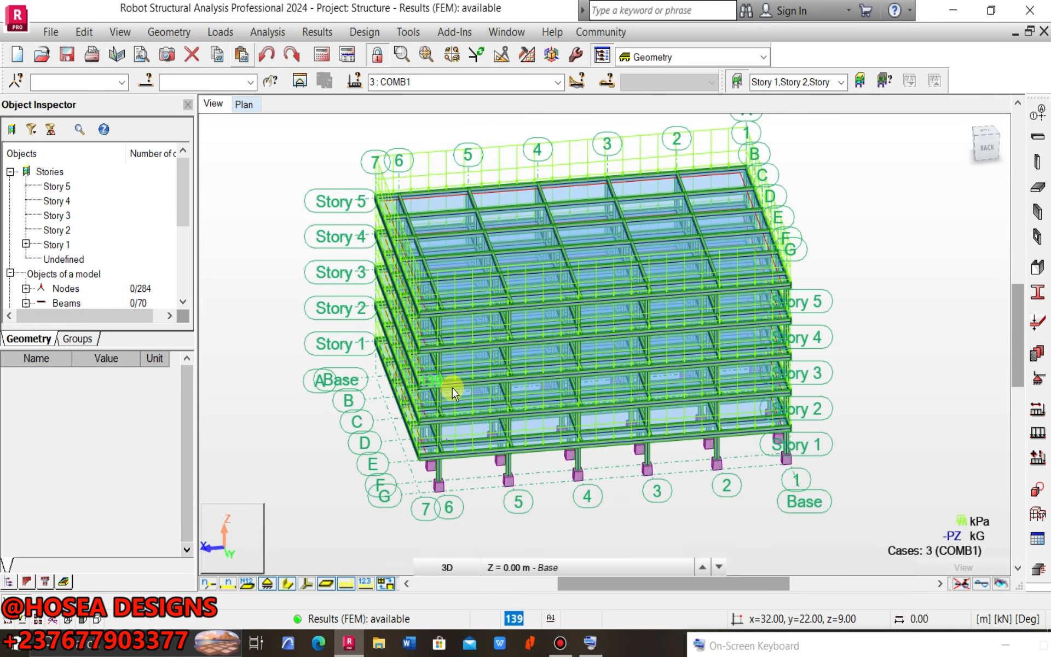
- Examine the recalculated building with its COMB1 loads and fixed supports, both up close and overall
{"action": "scroll", "coordinate": [442, 398], "scroll_direction": "up", "scroll_amount": 2}
{"action": "scroll", "coordinate": [407, 428], "scroll_direction": "down", "scroll_amount": 5}
{"action": "scroll", "coordinate": [432, 407], "scroll_direction": "up", "scroll_amount": 4}
{"action": "scroll", "coordinate": [438, 401], "scroll_direction": "down", "scroll_amount": 2}
{"action": "scroll", "coordinate": [463, 343], "scroll_direction": "up", "scroll_amount": 1}
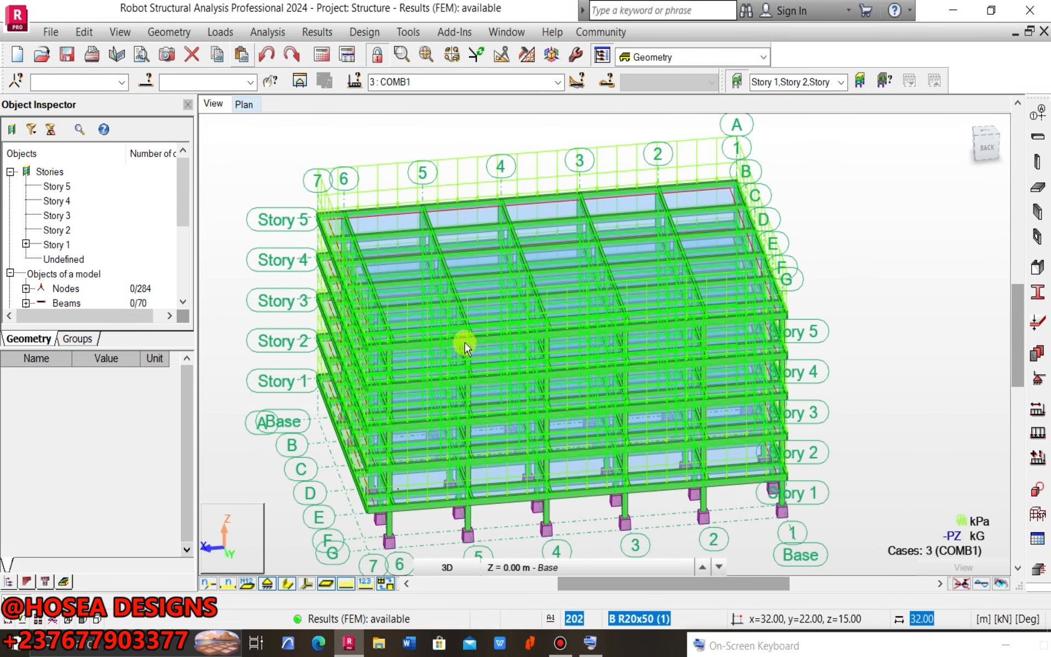
{"action": "middle_click_drag", "start_coordinate": [485, 352], "coordinate": [513, 319]}
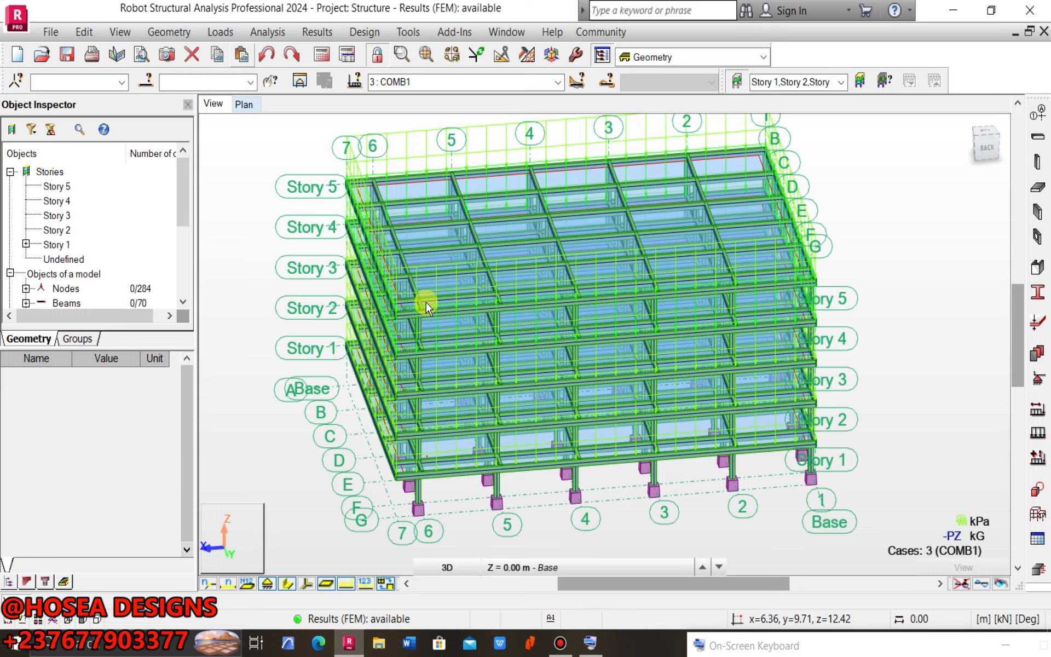
{"action": "scroll", "coordinate": [438, 299], "scroll_direction": "up", "scroll_amount": 4}
{"action": "scroll", "coordinate": [448, 300], "scroll_direction": "down", "scroll_amount": 3}
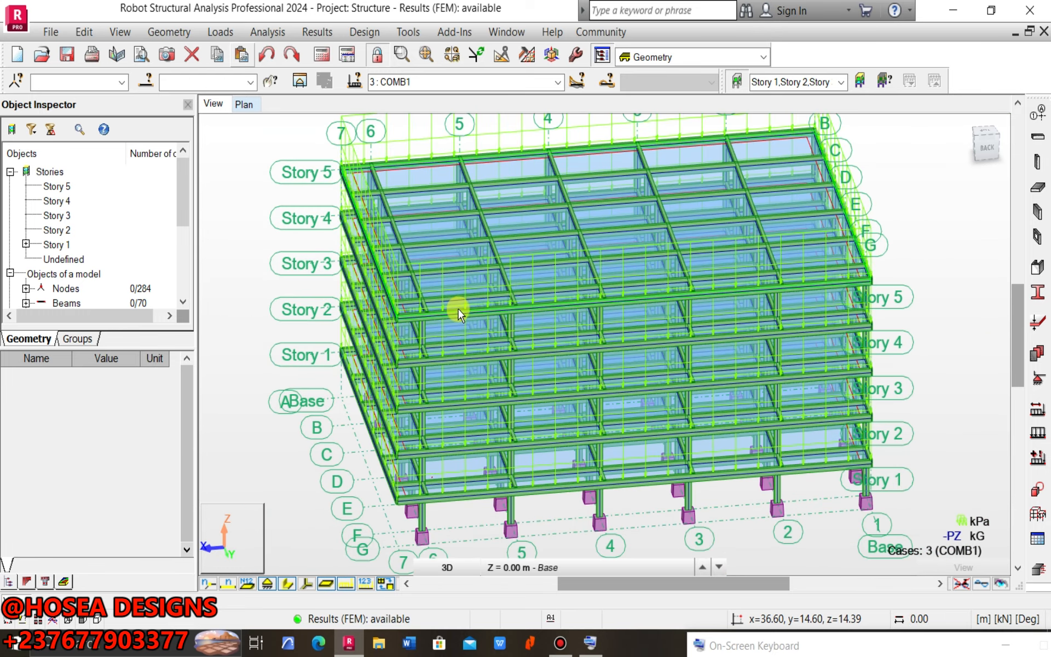
{"action": "scroll", "coordinate": [452, 300], "scroll_direction": "down", "scroll_amount": 2}
{"action": "scroll", "coordinate": [479, 284], "scroll_direction": "up", "scroll_amount": 4}
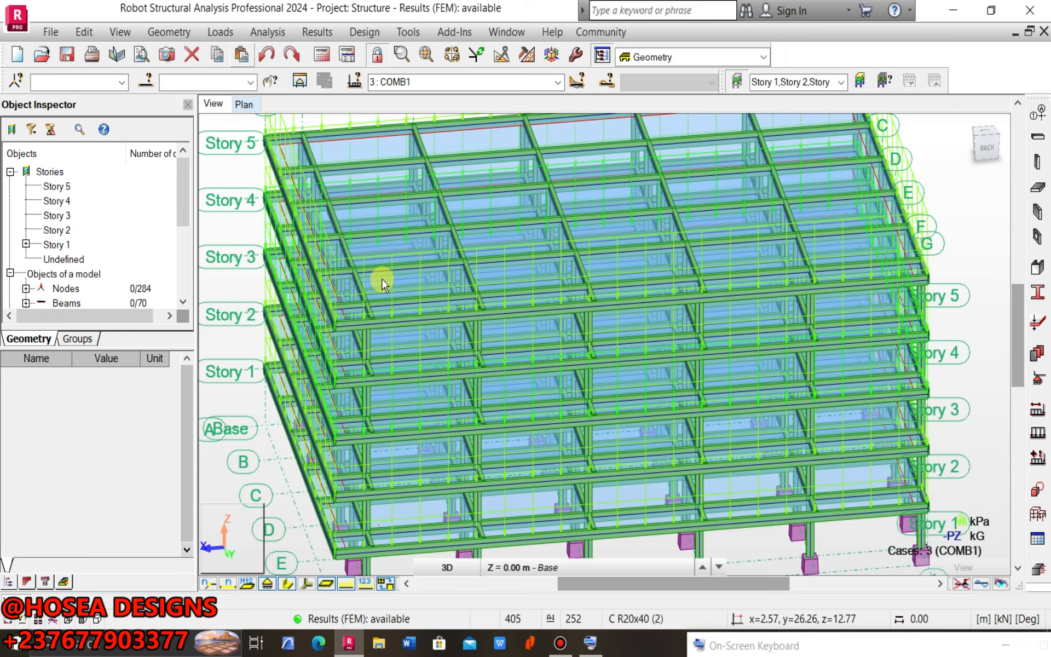
{"action": "scroll", "coordinate": [381, 283], "scroll_direction": "down", "scroll_amount": 5}
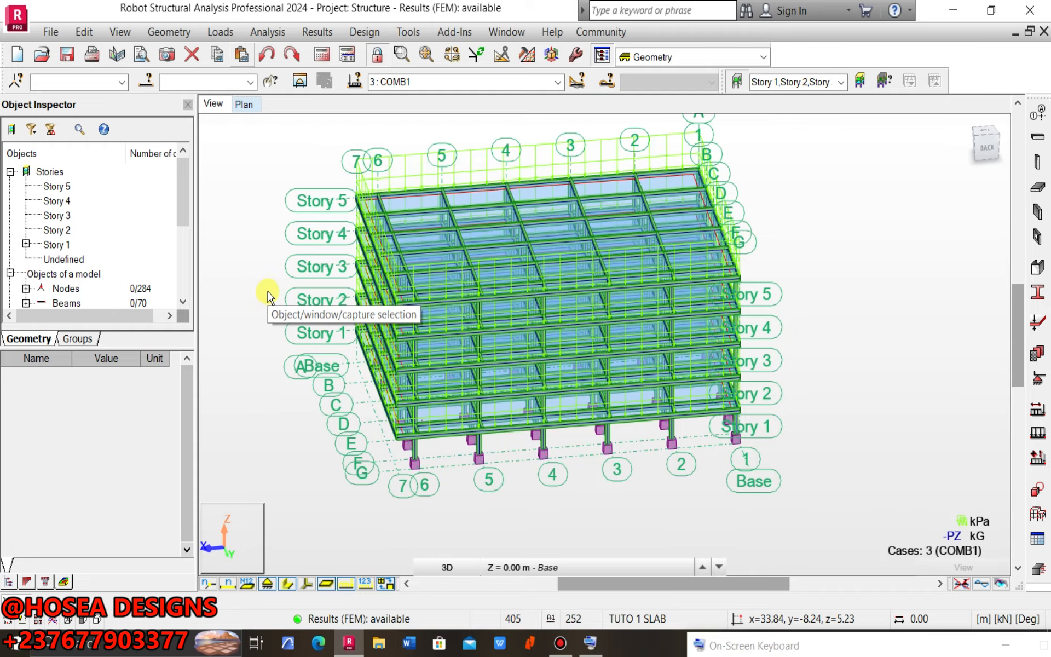
{"action": "scroll", "coordinate": [429, 206], "scroll_direction": "up", "scroll_amount": 3}
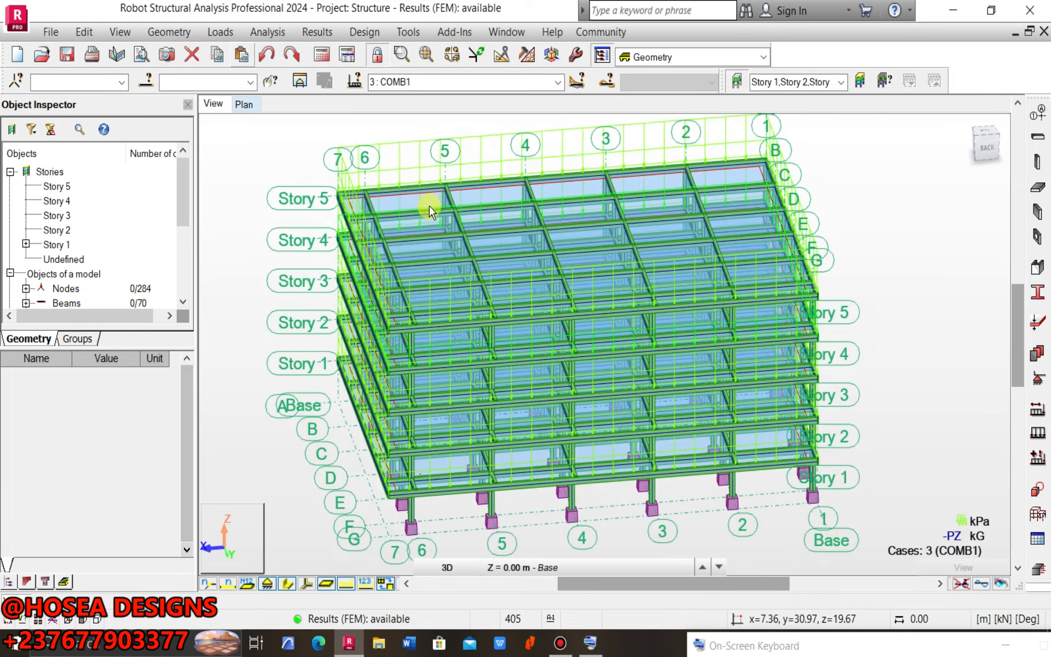
{"action": "scroll", "coordinate": [429, 202], "scroll_direction": "down", "scroll_amount": 4}
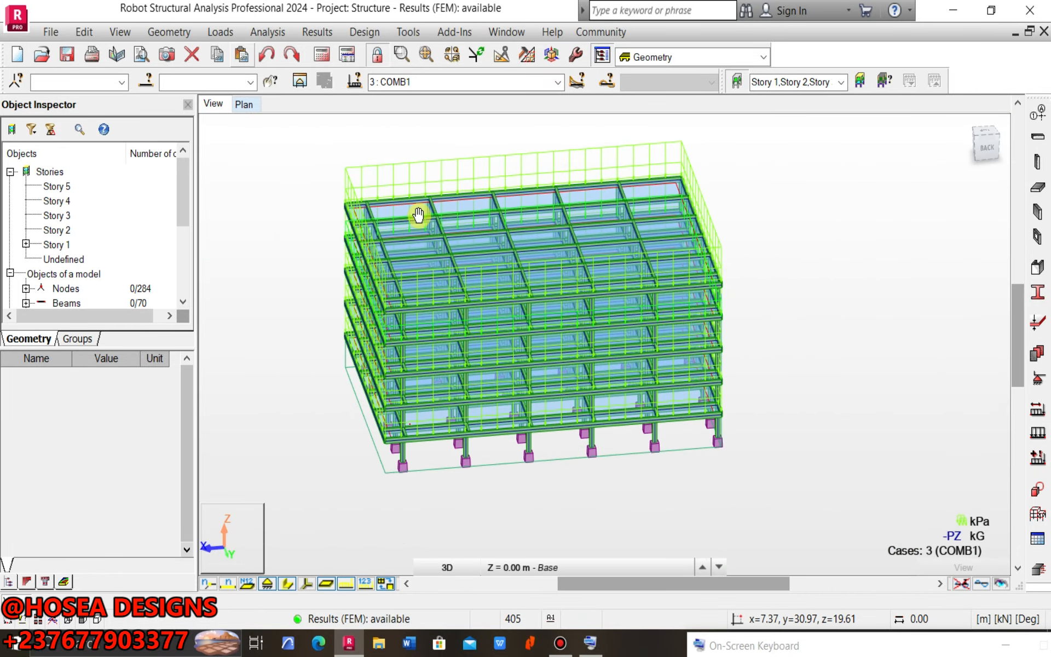
{"action": "scroll", "coordinate": [500, 288], "scroll_direction": "up", "scroll_amount": 4}
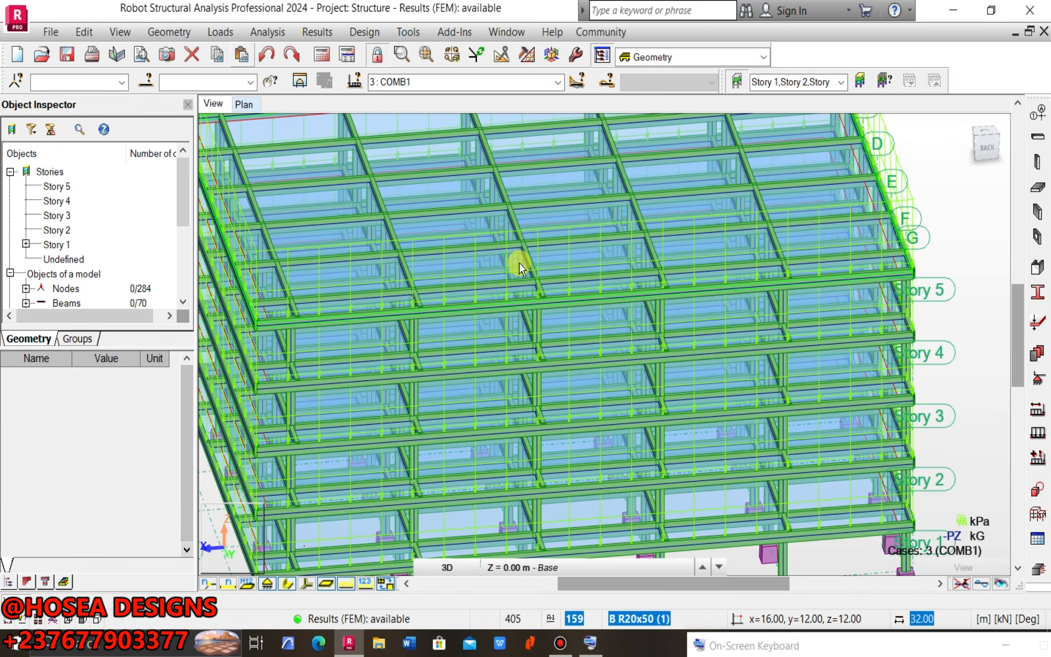
{"action": "scroll", "coordinate": [520, 268], "scroll_direction": "down", "scroll_amount": 3}
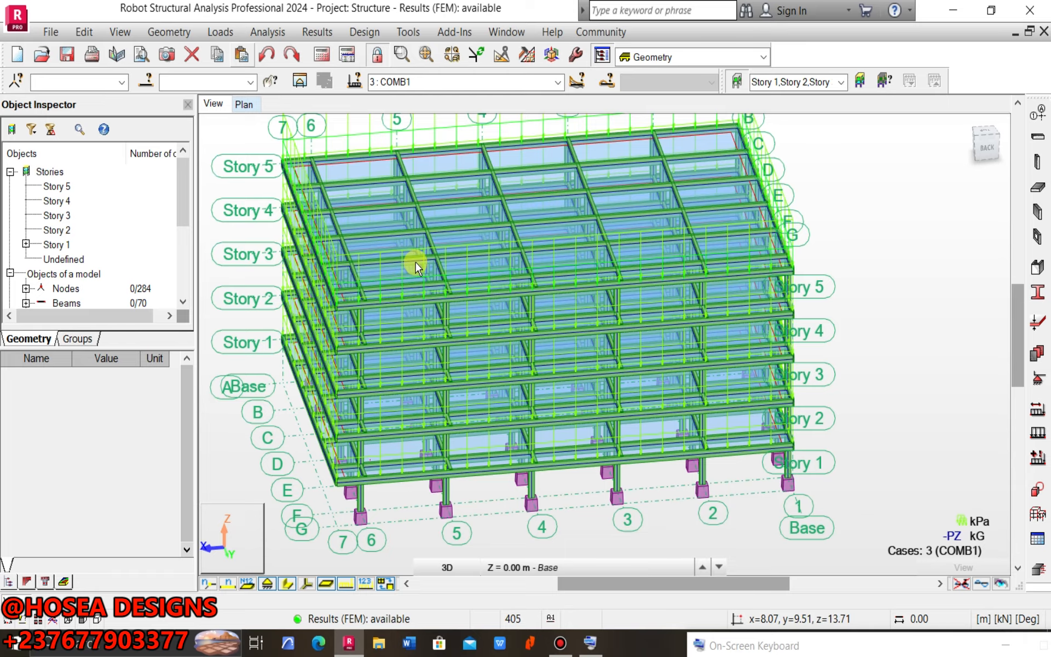
{"action": "scroll", "coordinate": [442, 261], "scroll_direction": "up", "scroll_amount": 4}
{"action": "scroll", "coordinate": [442, 261], "scroll_direction": "down", "scroll_amount": 4}
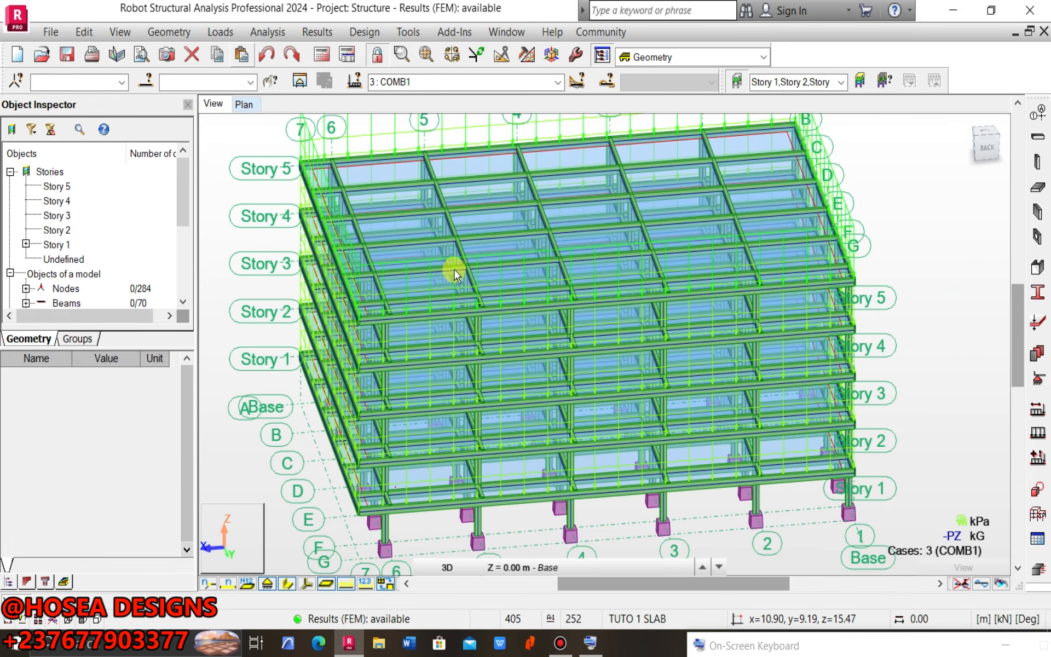
{"action": "scroll", "coordinate": [437, 254], "scroll_direction": "up", "scroll_amount": 5}
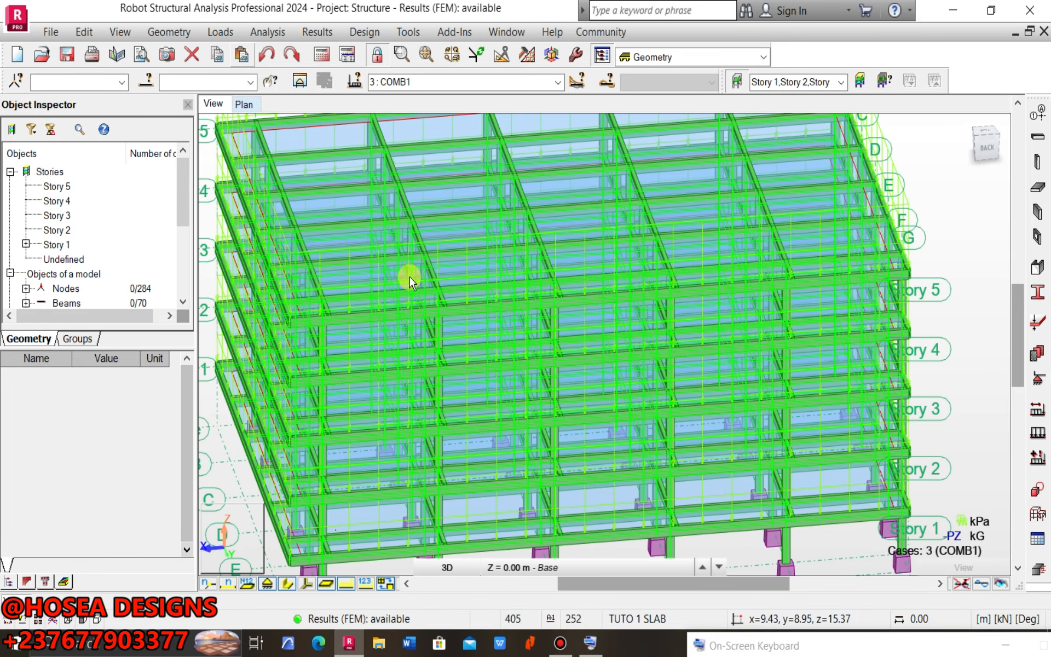
{"action": "scroll", "coordinate": [527, 241], "scroll_direction": "down", "scroll_amount": 5}
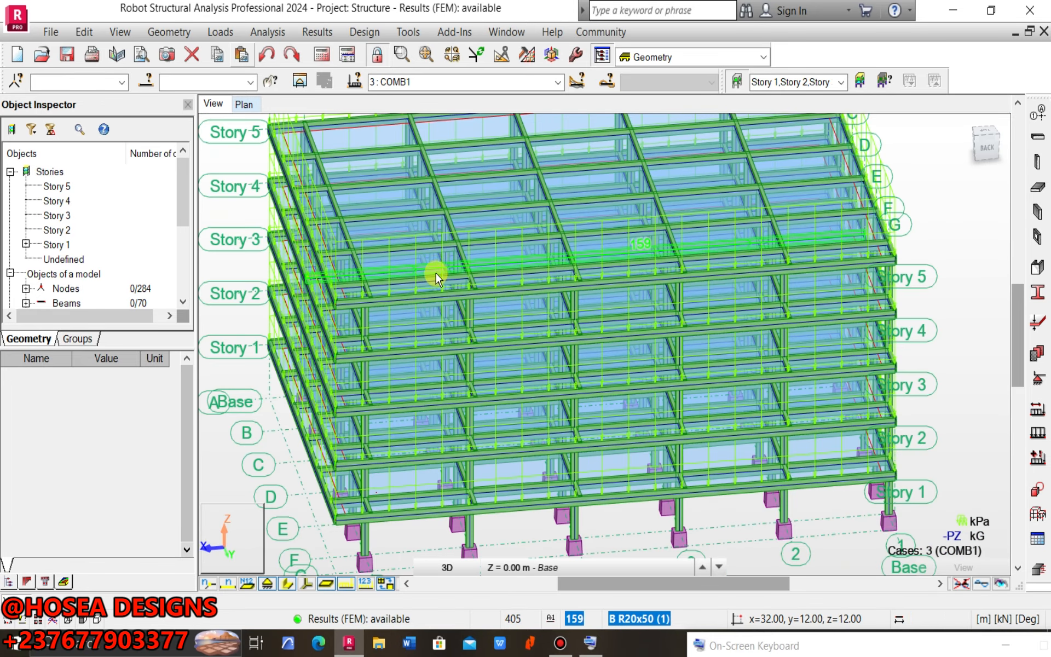
{"action": "scroll", "coordinate": [461, 268], "scroll_direction": "down", "scroll_amount": 2}
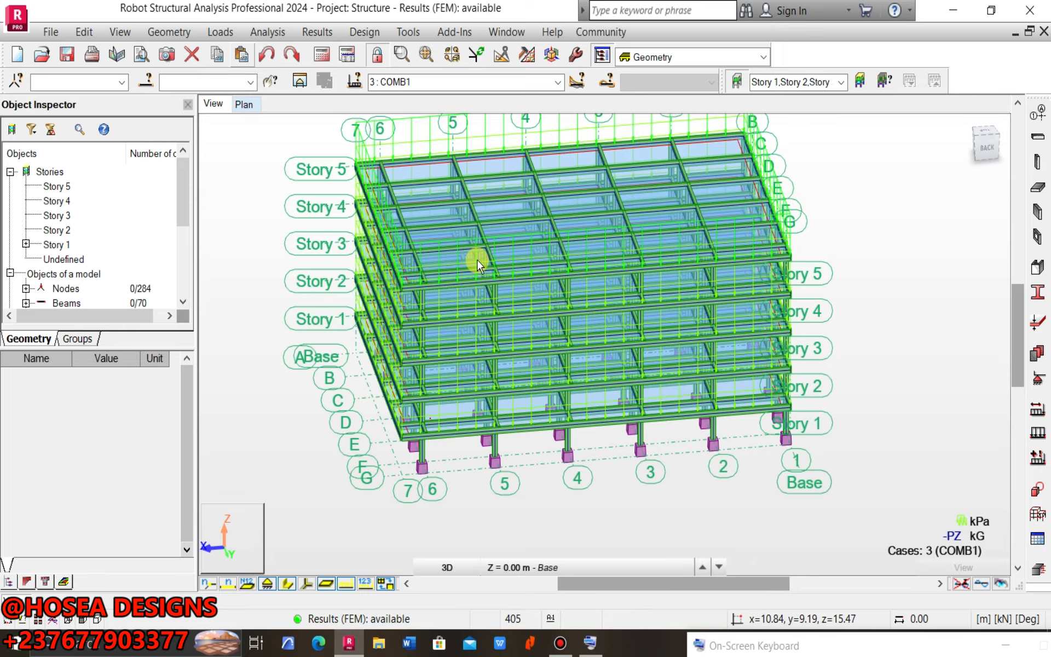
{"action": "scroll", "coordinate": [477, 261], "scroll_direction": "up", "scroll_amount": 3}
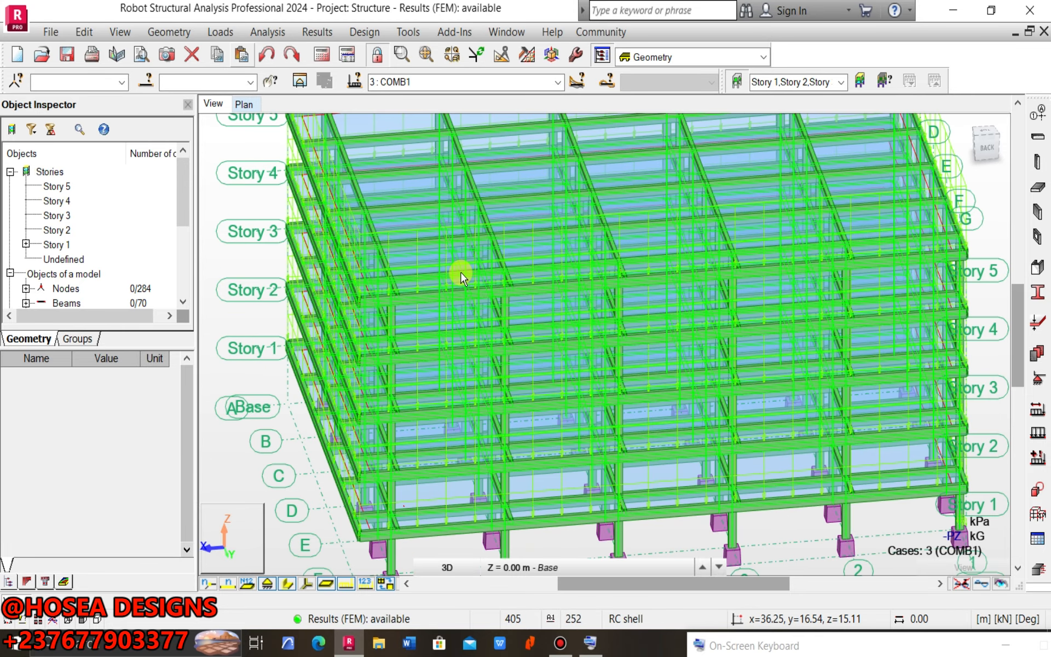
{"action": "scroll", "coordinate": [479, 257], "scroll_direction": "down", "scroll_amount": 3}
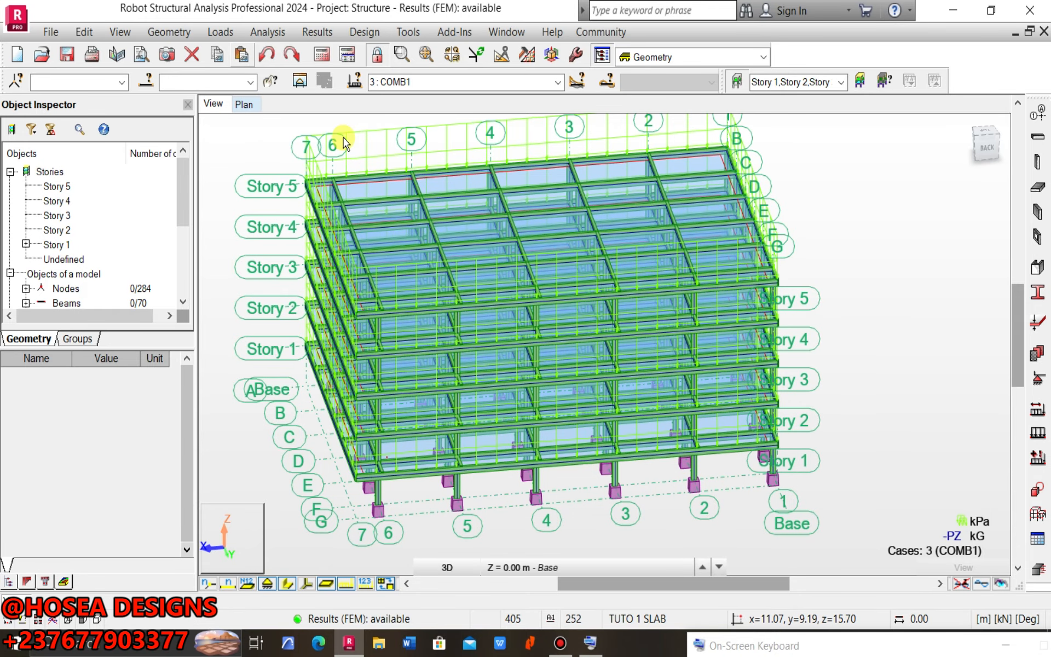
- Display the Fx force diagrams on the members for COMB1, keeping the diagram settings clear of the model
{"action": "left_click", "coordinate": [316, 32]}
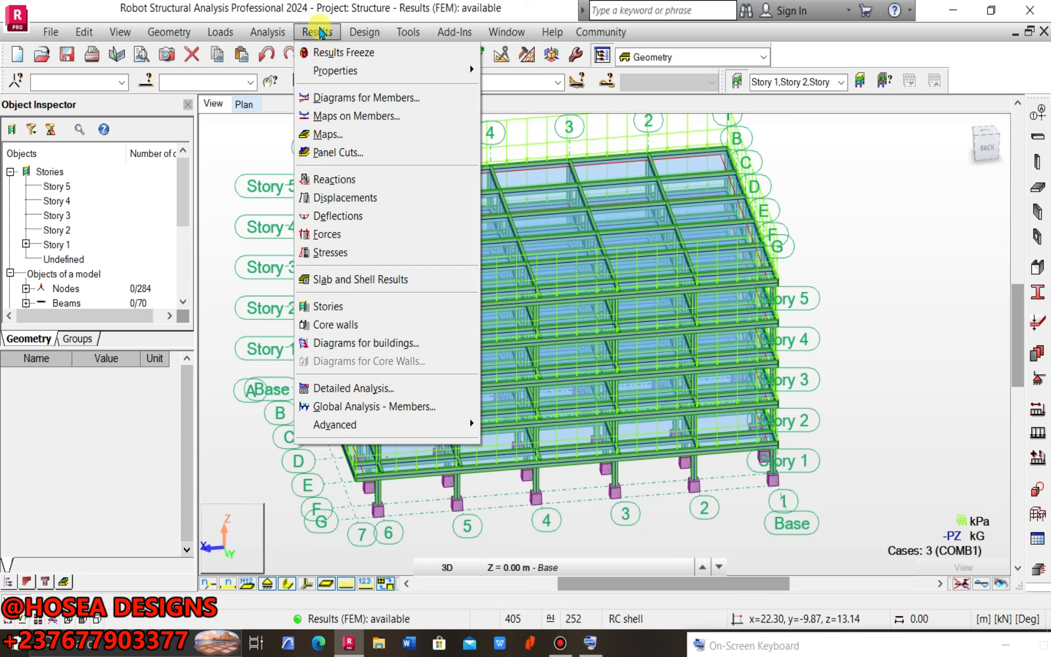
{"action": "left_click", "coordinate": [366, 98]}
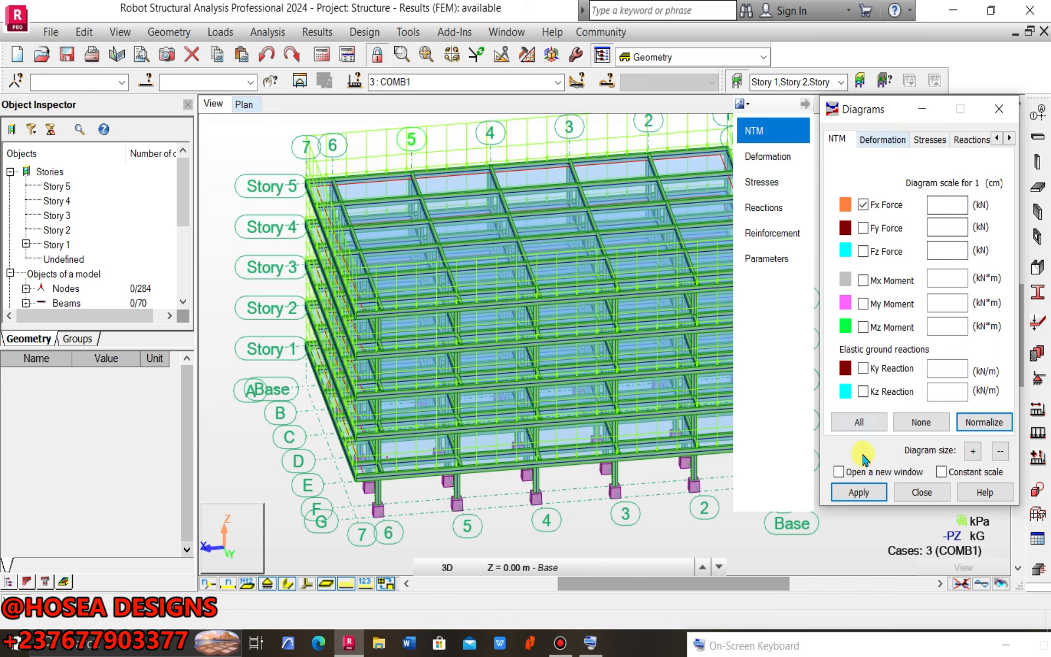
{"action": "left_click", "coordinate": [858, 492]}
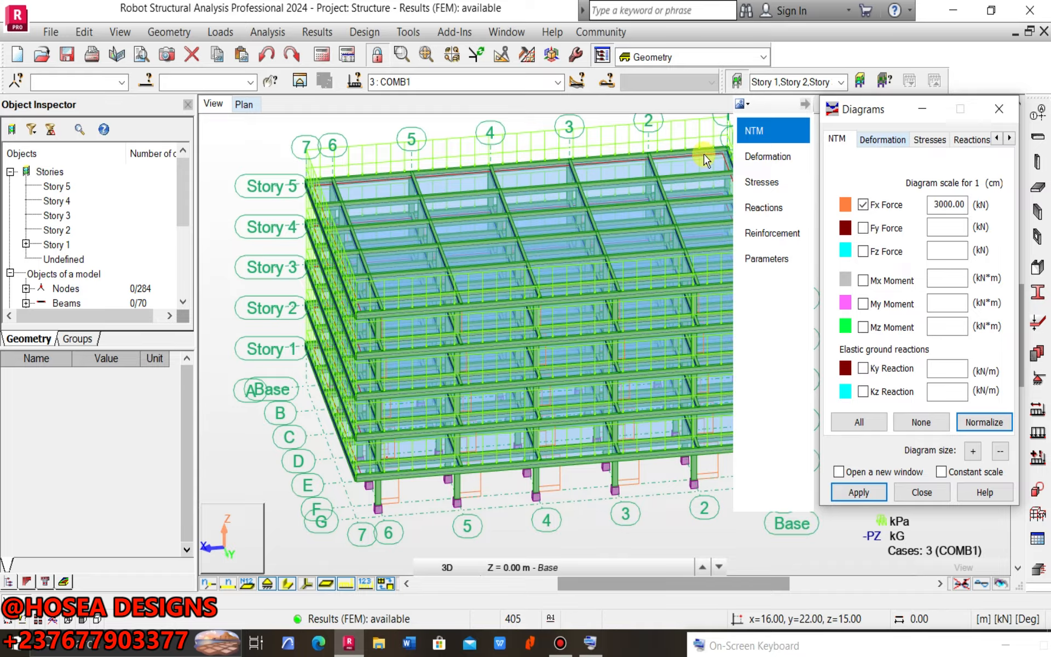
{"action": "left_click", "coordinate": [885, 91]}
{"action": "left_click_drag", "start_coordinate": [867, 113], "coordinate": [876, 232]}
- Switch to the front elevation and examine the Fx force diagrams along the columns from base to Story 5
{"action": "left_click", "coordinate": [982, 145]}
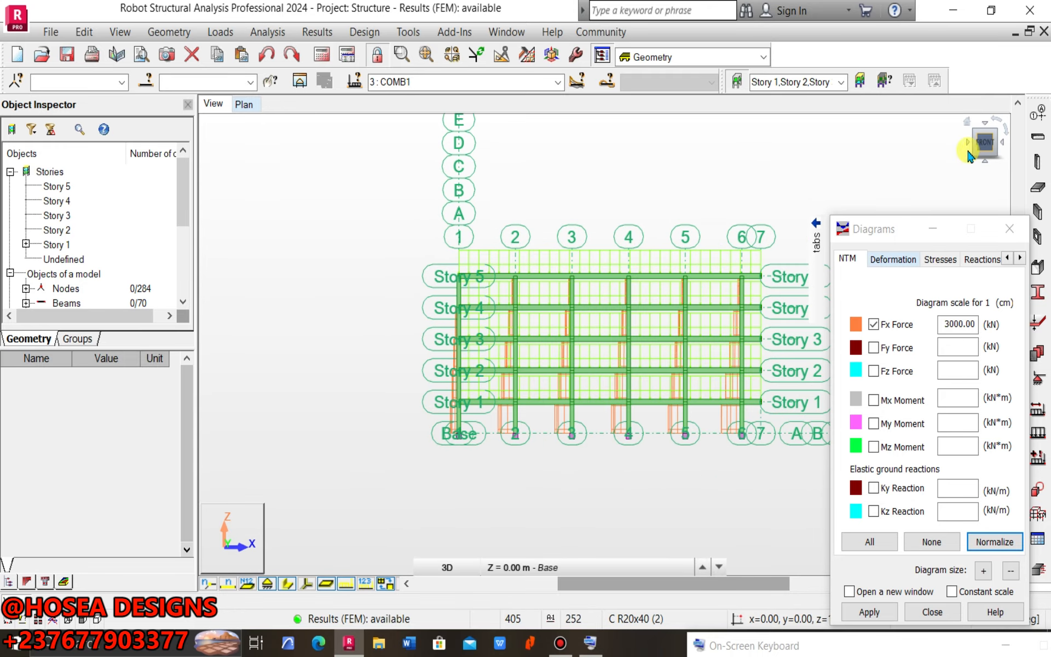
{"action": "scroll", "coordinate": [618, 372], "scroll_direction": "up", "scroll_amount": 1}
{"action": "middle_click_drag", "start_coordinate": [619, 372], "coordinate": [598, 325]}
{"action": "scroll", "coordinate": [598, 334], "scroll_direction": "up", "scroll_amount": 2}
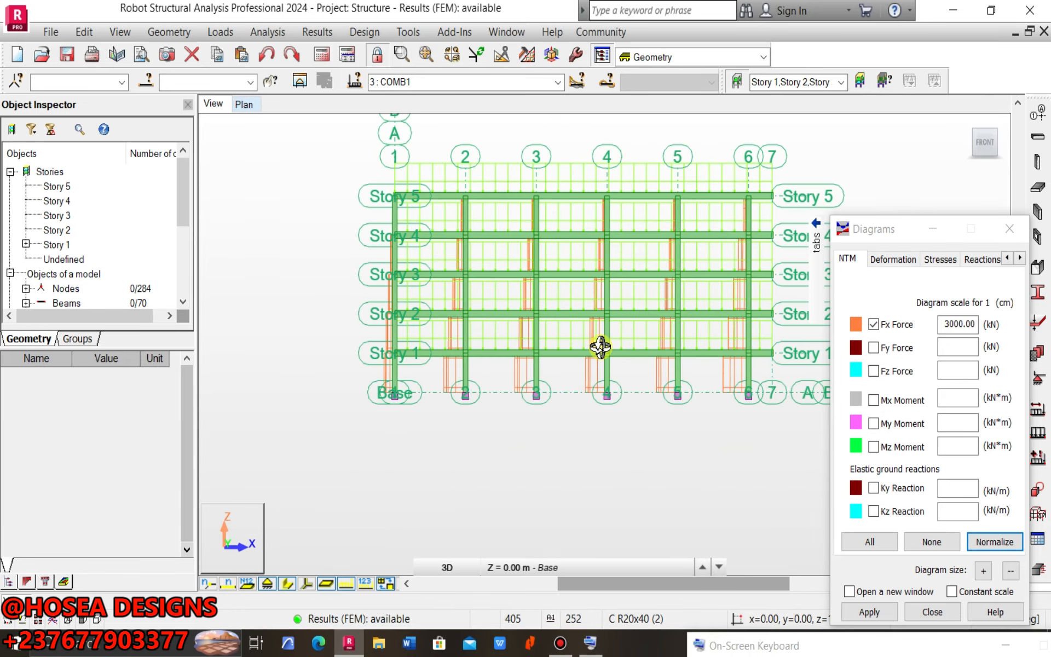
{"action": "scroll", "coordinate": [594, 356], "scroll_direction": "down", "scroll_amount": 2}
{"action": "scroll", "coordinate": [588, 365], "scroll_direction": "up", "scroll_amount": 1}
{"action": "scroll", "coordinate": [588, 365], "scroll_direction": "up", "scroll_amount": 1}
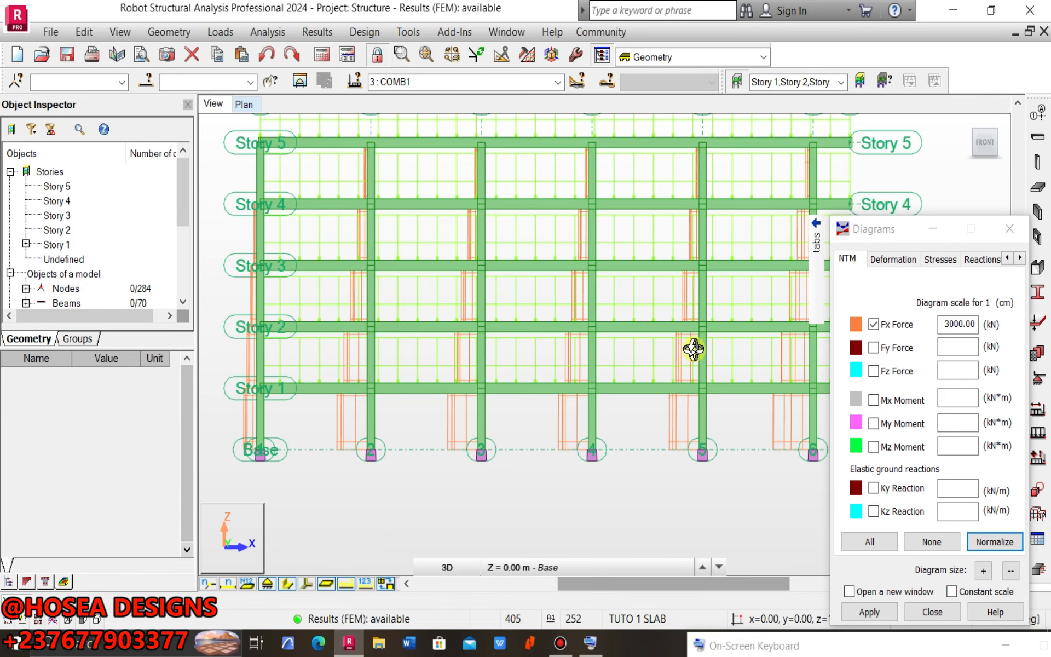
- Replace the Fx force diagrams with the Fy and Fz force diagrams on the members
{"action": "left_click", "coordinate": [872, 347]}
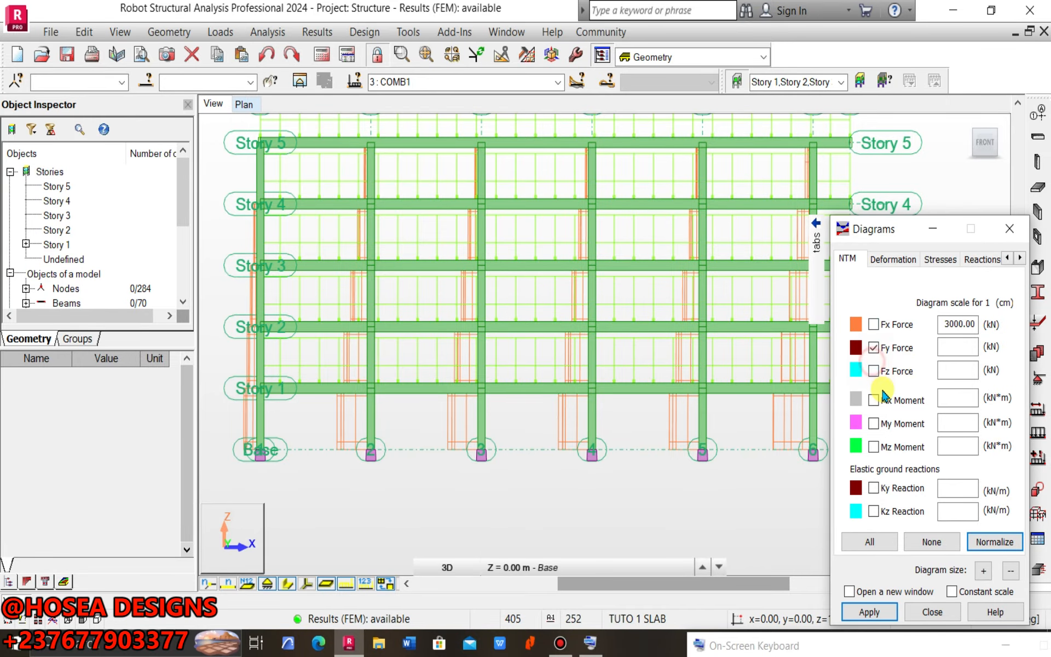
{"action": "left_click", "coordinate": [875, 372]}
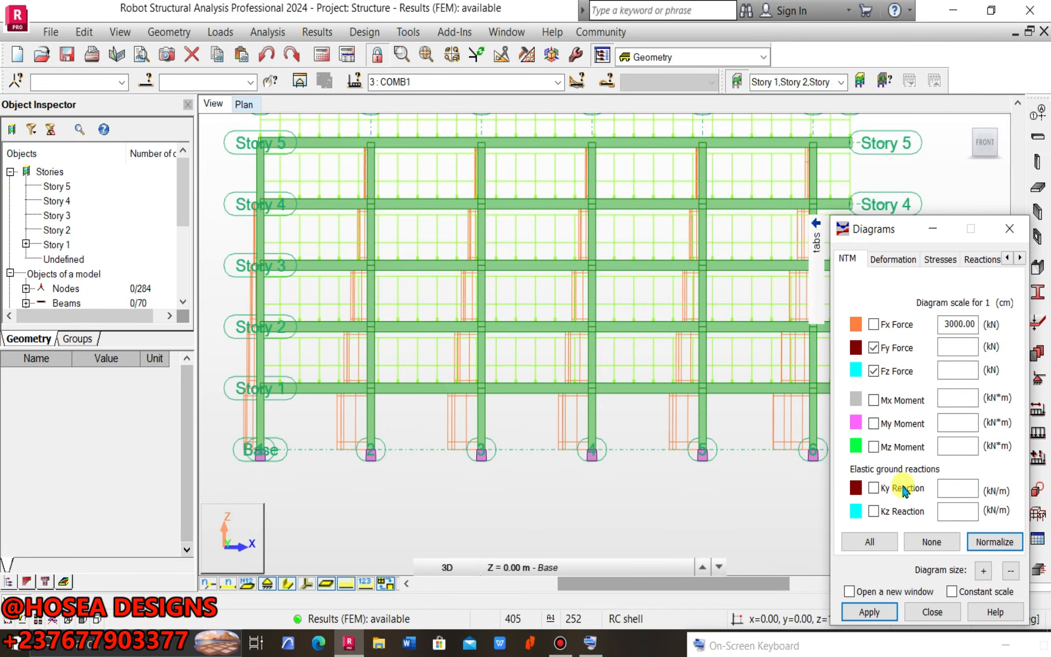
{"action": "left_click", "coordinate": [869, 611]}
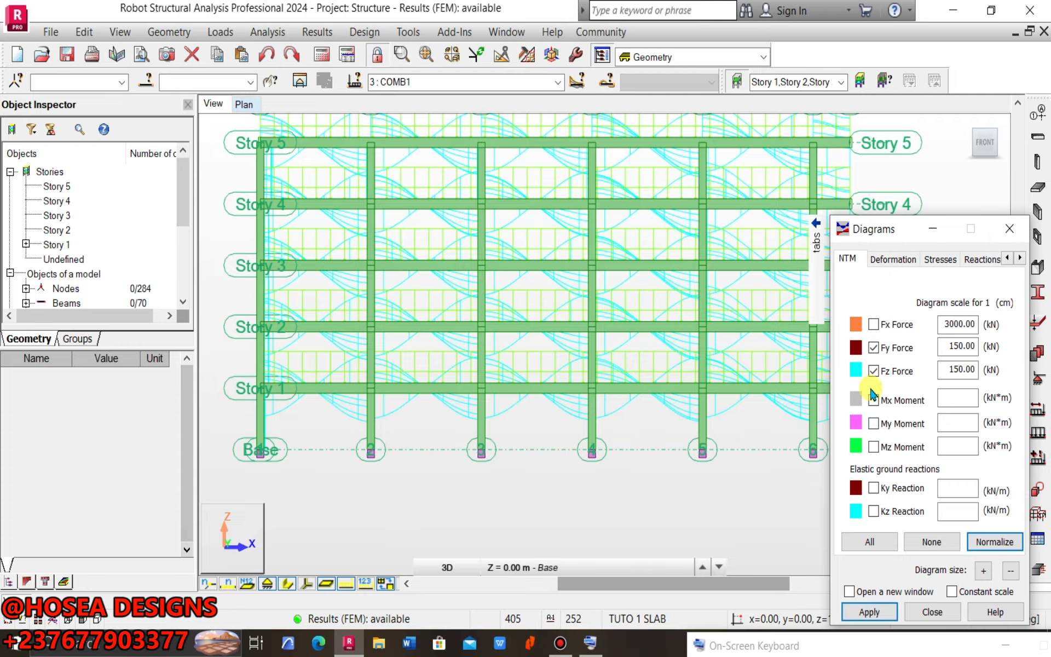
- Show only the Fy force diagrams, normalize their scale, and examine them across the front elevation
{"action": "left_click", "coordinate": [866, 611]}
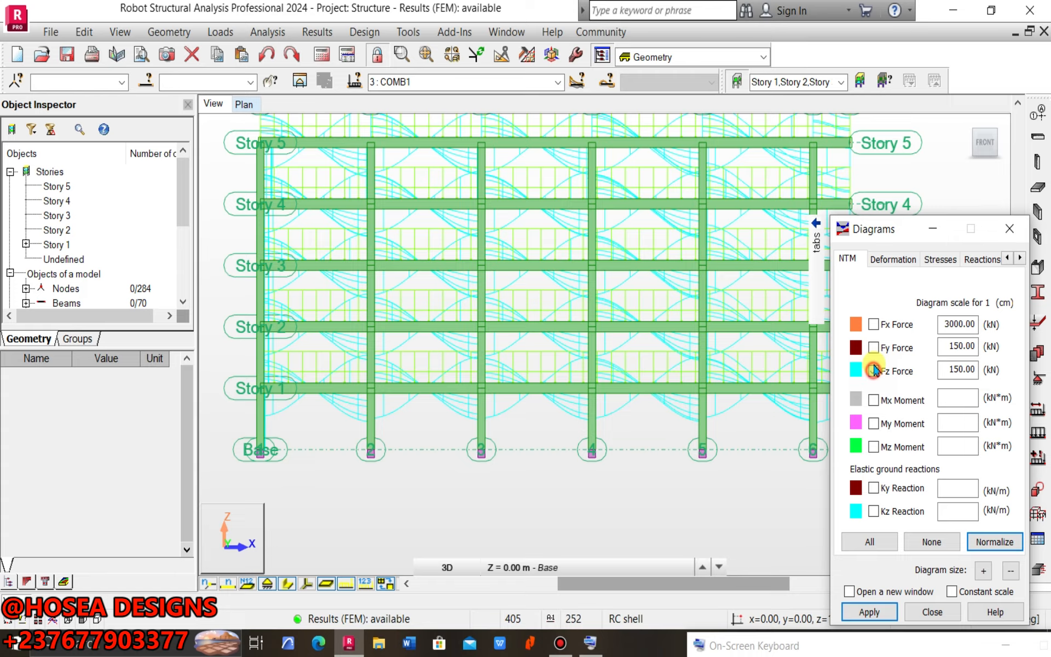
{"action": "left_click", "coordinate": [878, 614]}
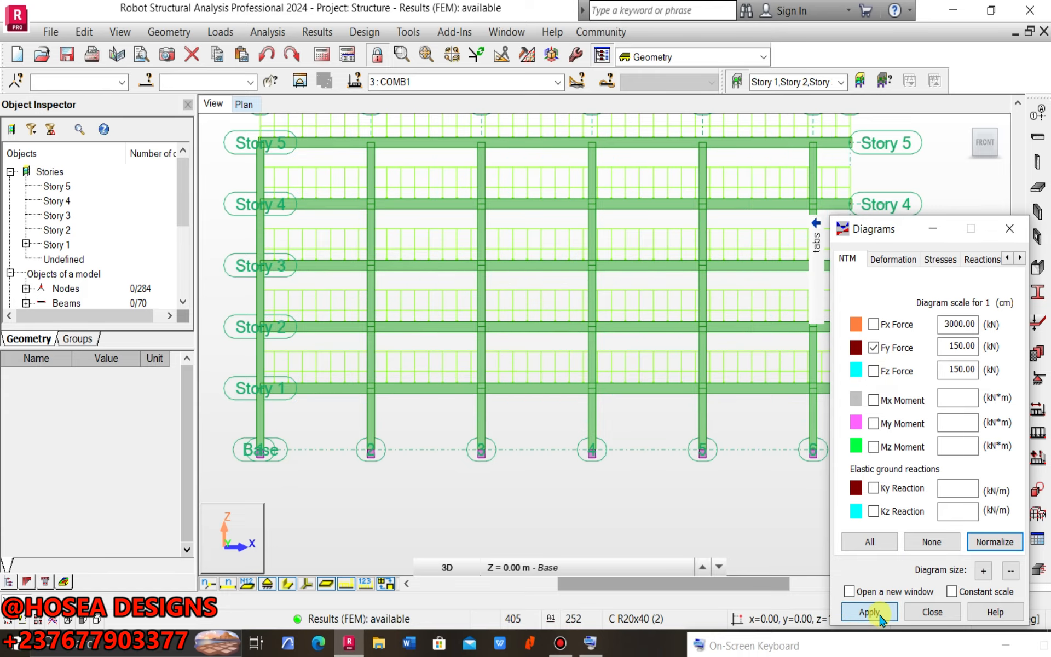
{"action": "left_click", "coordinate": [983, 542]}
{"action": "middle_click_drag", "start_coordinate": [563, 465], "coordinate": [532, 490]}
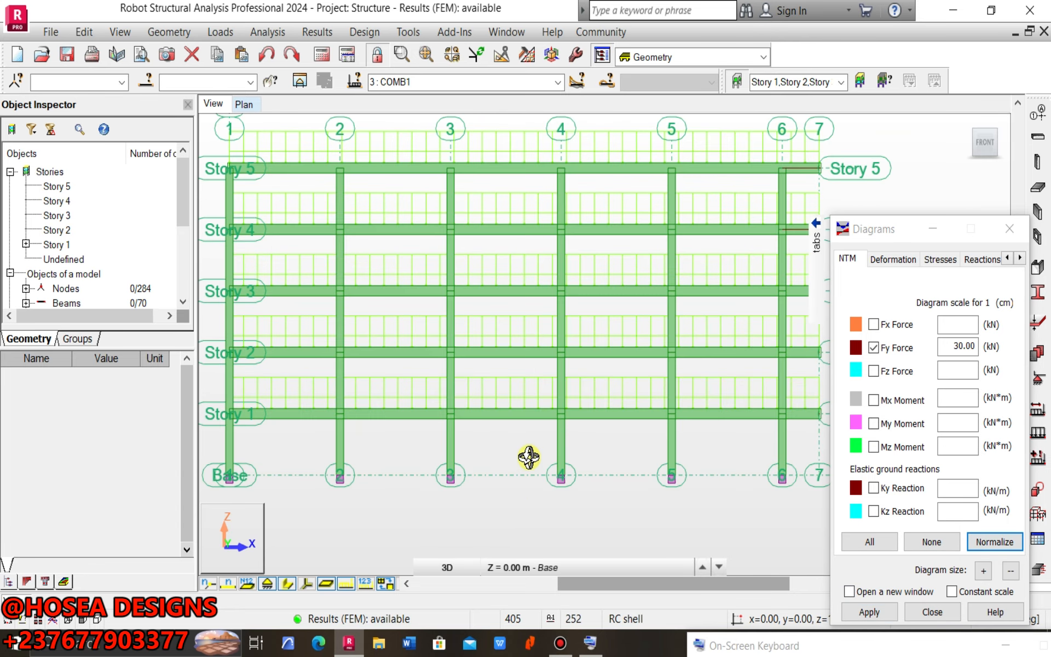
{"action": "scroll", "coordinate": [528, 458], "scroll_direction": "down", "scroll_amount": 4}
{"action": "scroll", "coordinate": [538, 323], "scroll_direction": "up", "scroll_amount": 5}
{"action": "scroll", "coordinate": [528, 276], "scroll_direction": "down", "scroll_amount": 3}
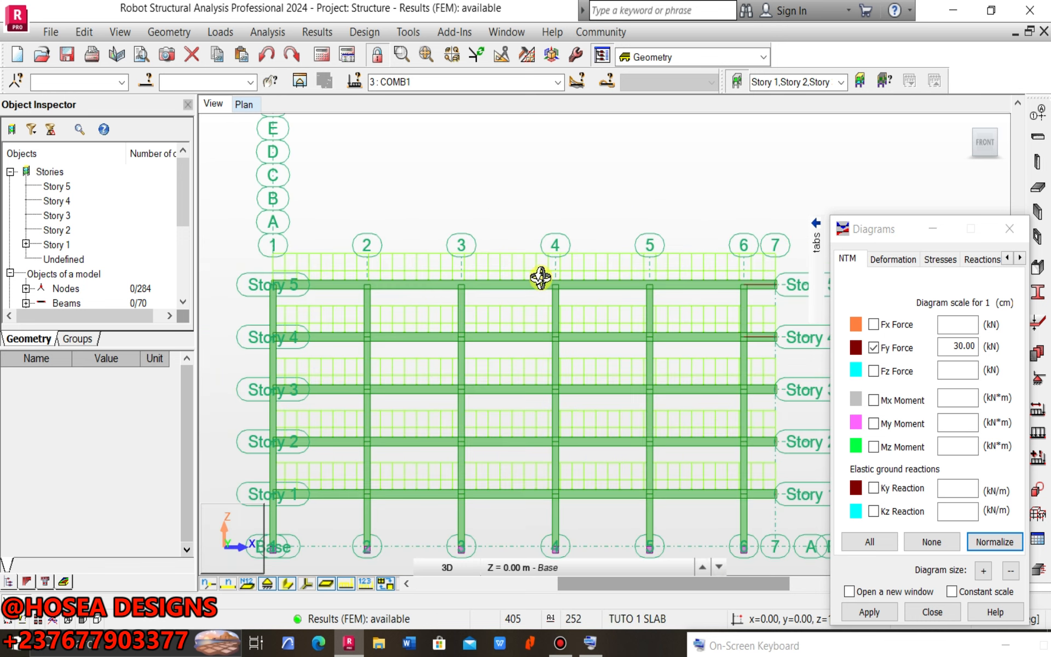
{"action": "scroll", "coordinate": [540, 278], "scroll_direction": "down", "scroll_amount": 1}
- Show only the Fz force diagrams, normalize their scale, and examine them closely on the upper-storey beams
{"action": "left_click", "coordinate": [874, 371]}
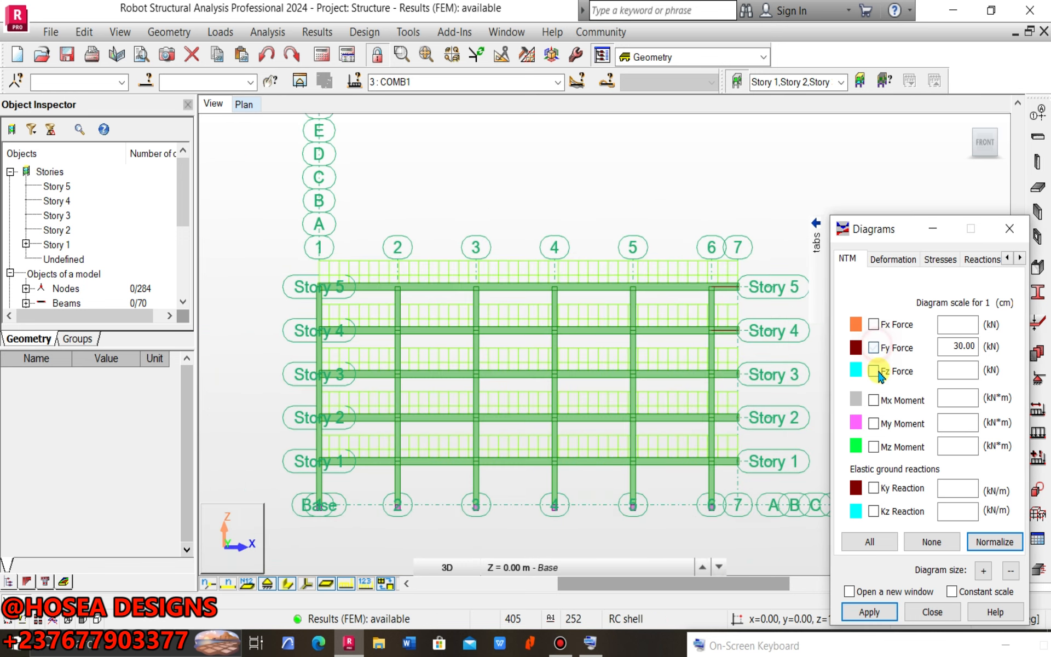
{"action": "left_click", "coordinate": [871, 609]}
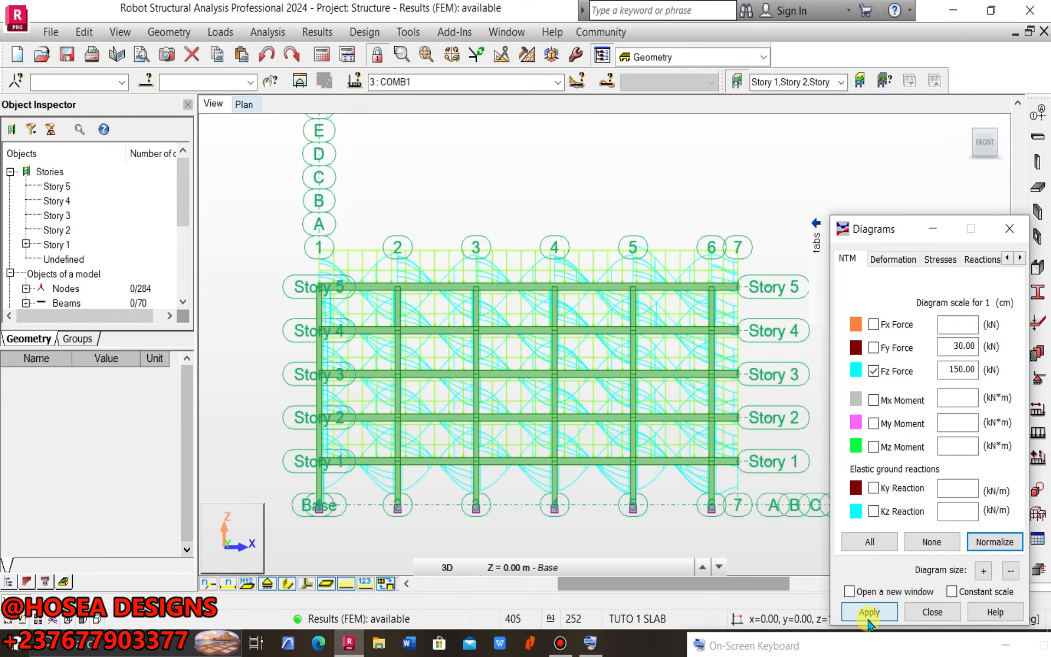
{"action": "left_click", "coordinate": [1002, 541]}
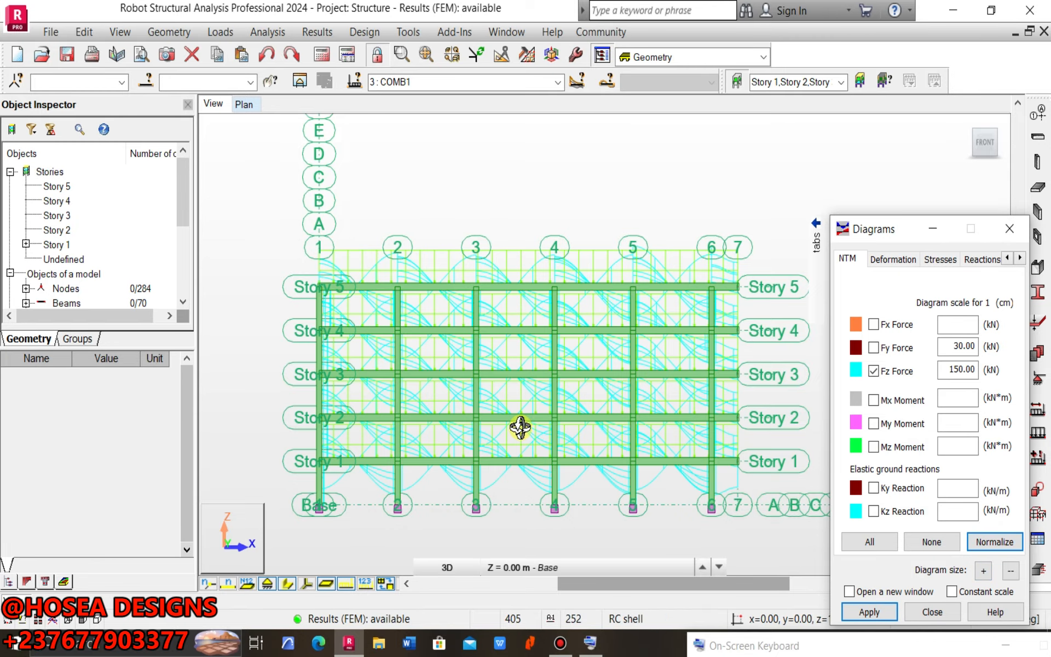
{"action": "scroll", "coordinate": [438, 363], "scroll_direction": "up", "scroll_amount": 2}
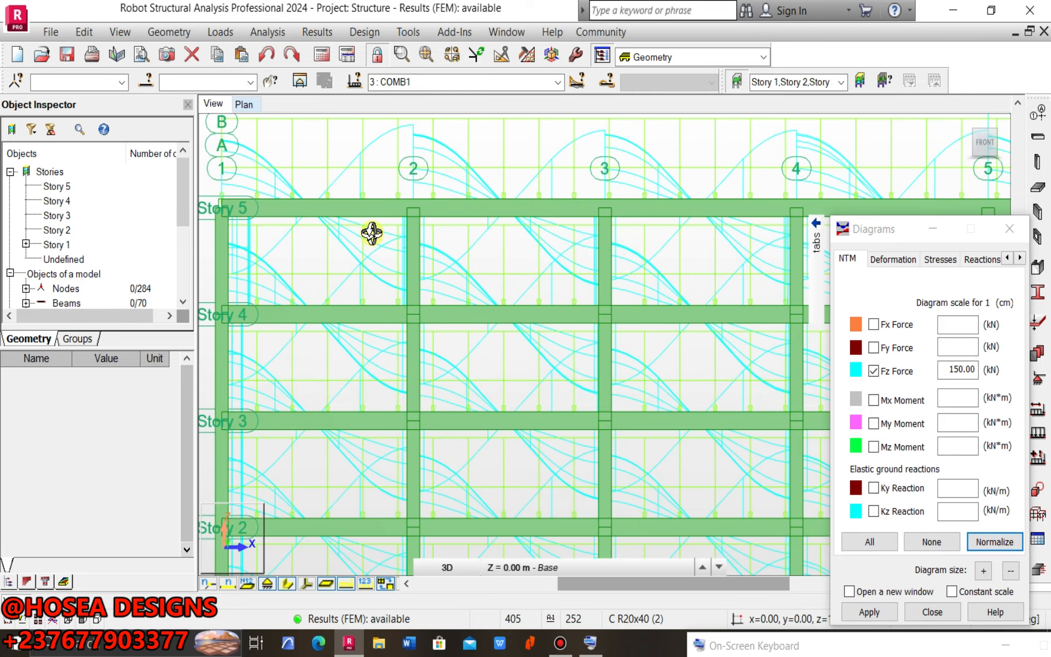
- Hide the member section shapes and the load symbols in the front elevation
{"action": "scroll", "coordinate": [369, 187], "scroll_direction": "up", "scroll_amount": 3}
{"action": "scroll", "coordinate": [375, 194], "scroll_direction": "down", "scroll_amount": 5}
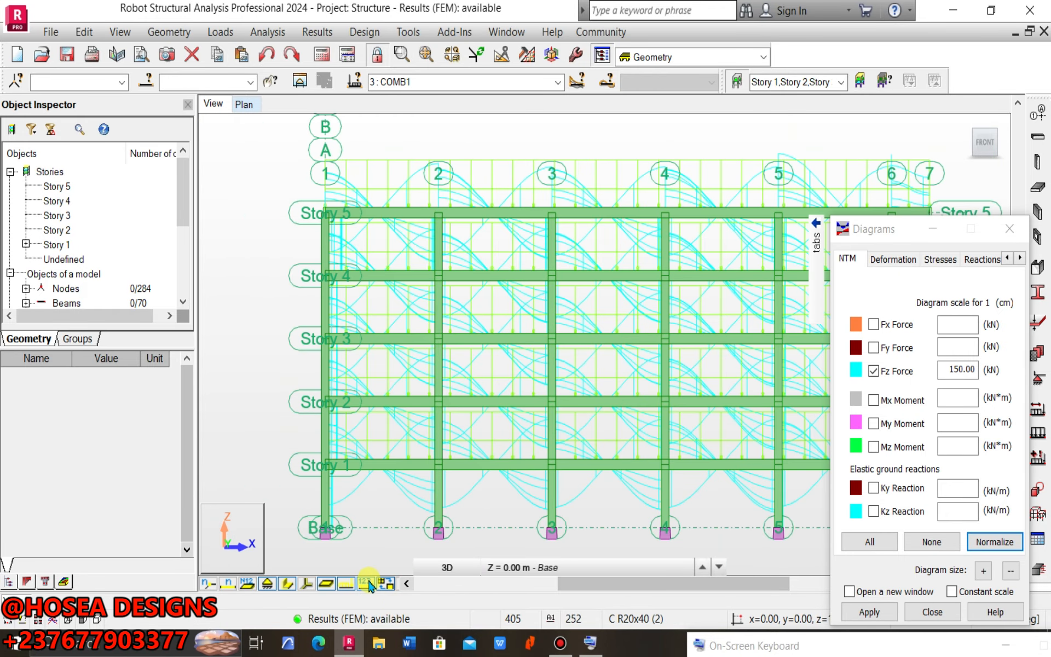
{"action": "left_click", "coordinate": [284, 585]}
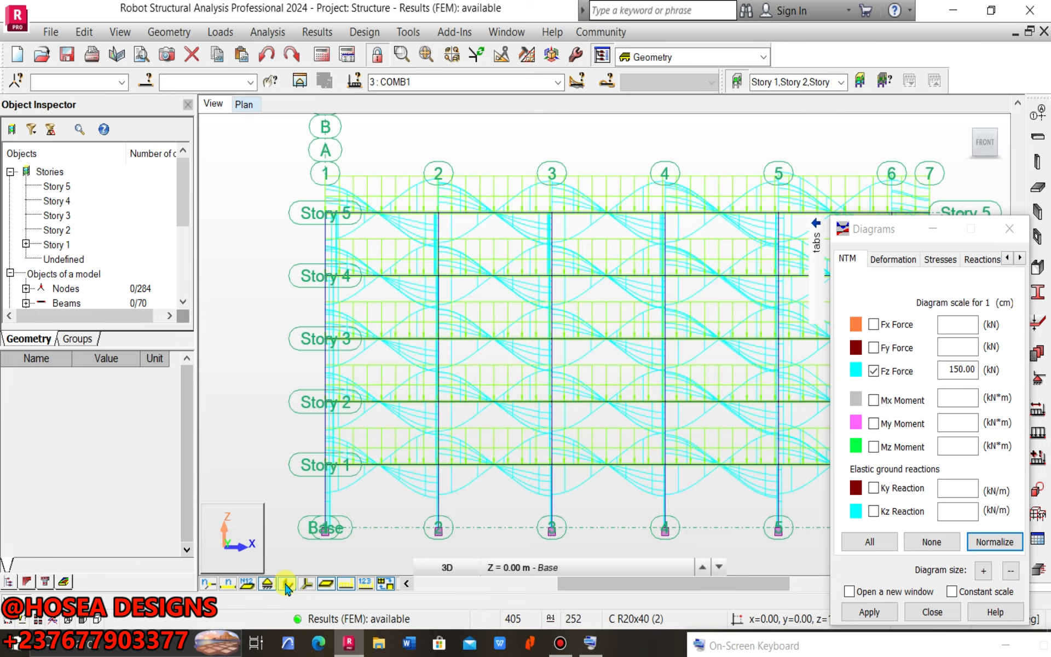
{"action": "left_click", "coordinate": [351, 586]}
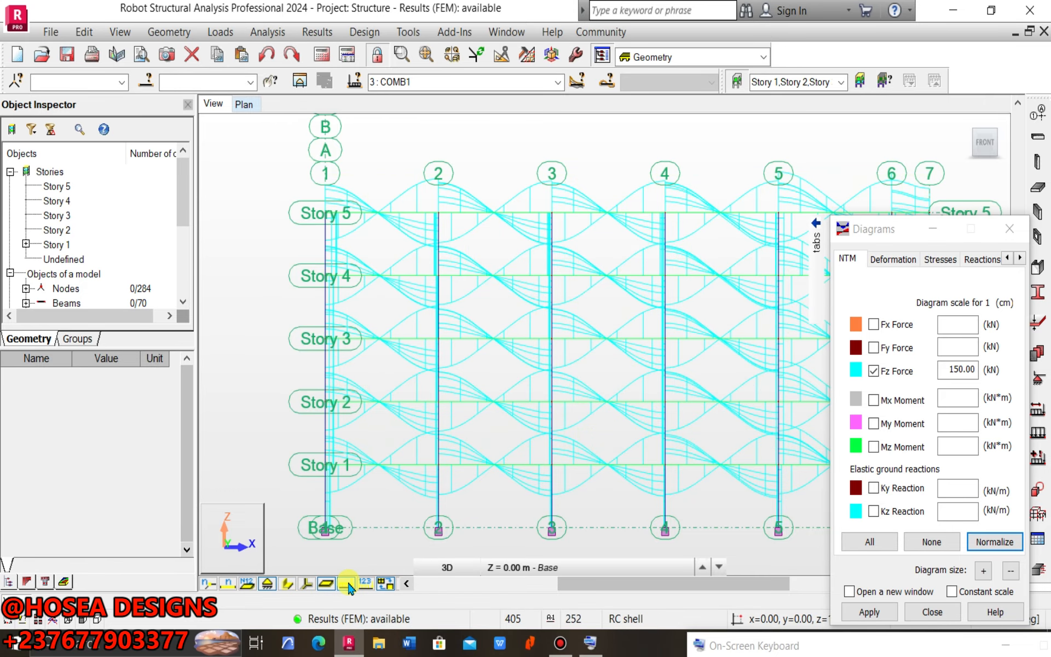
- Examine the Fz force diagrams across the front elevation, from the Story 5 beams down to the base columns
{"action": "scroll", "coordinate": [433, 323], "scroll_direction": "down", "scroll_amount": 3}
{"action": "scroll", "coordinate": [711, 219], "scroll_direction": "up", "scroll_amount": 6}
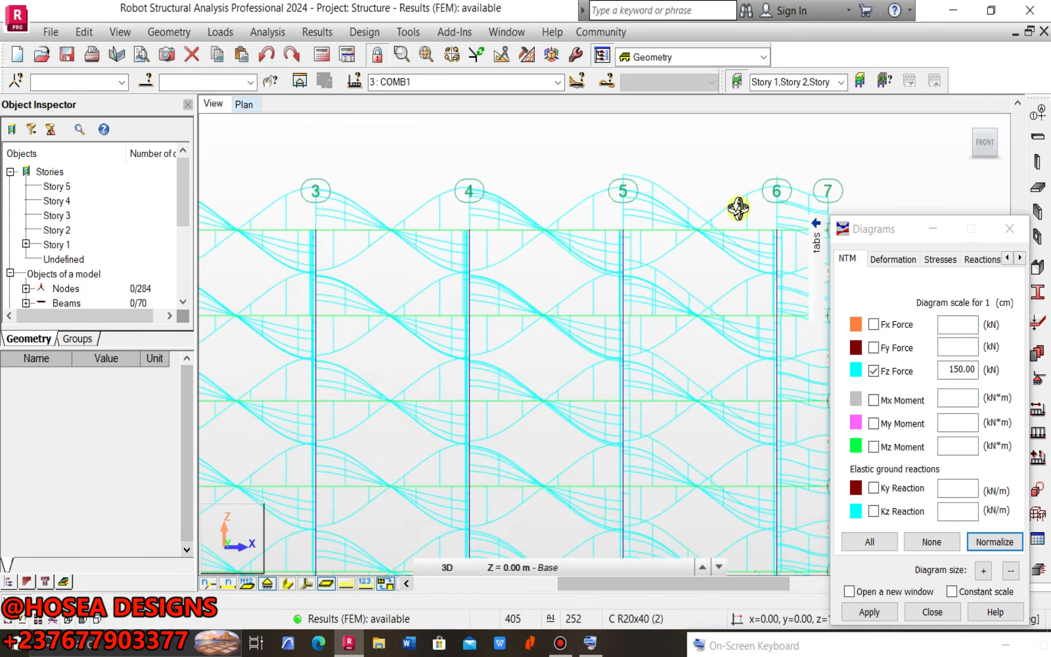
{"action": "scroll", "coordinate": [696, 229], "scroll_direction": "down", "scroll_amount": 4}
{"action": "scroll", "coordinate": [633, 215], "scroll_direction": "up", "scroll_amount": 1}
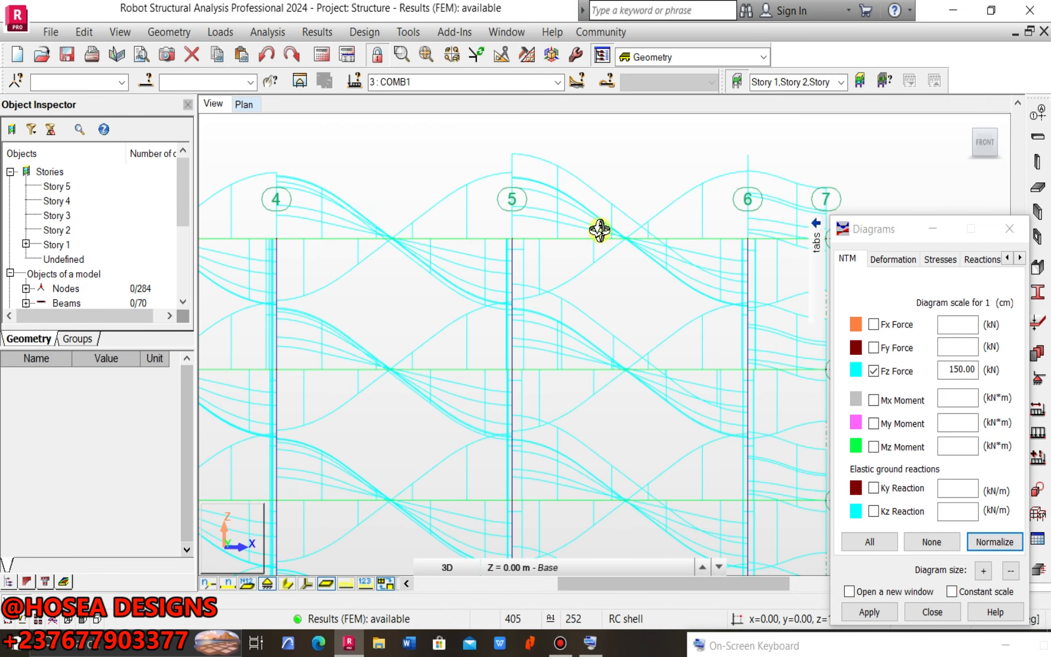
{"action": "scroll", "coordinate": [598, 228], "scroll_direction": "down", "scroll_amount": 2}
{"action": "scroll", "coordinate": [398, 371], "scroll_direction": "down", "scroll_amount": 2}
{"action": "scroll", "coordinate": [316, 368], "scroll_direction": "up", "scroll_amount": 7}
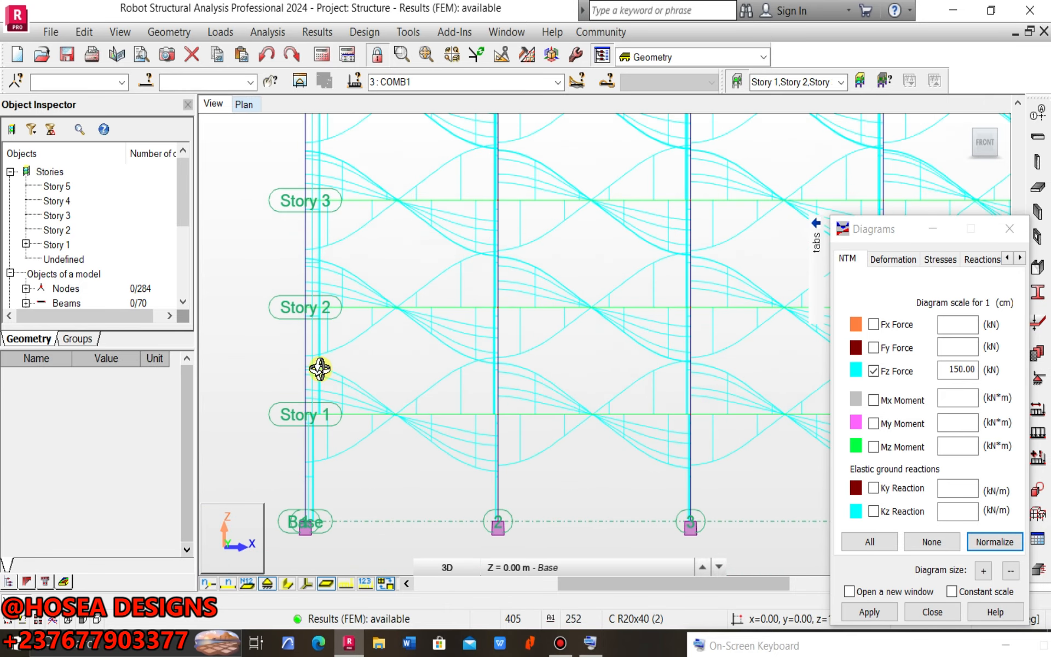
{"action": "scroll", "coordinate": [377, 321], "scroll_direction": "down", "scroll_amount": 5}
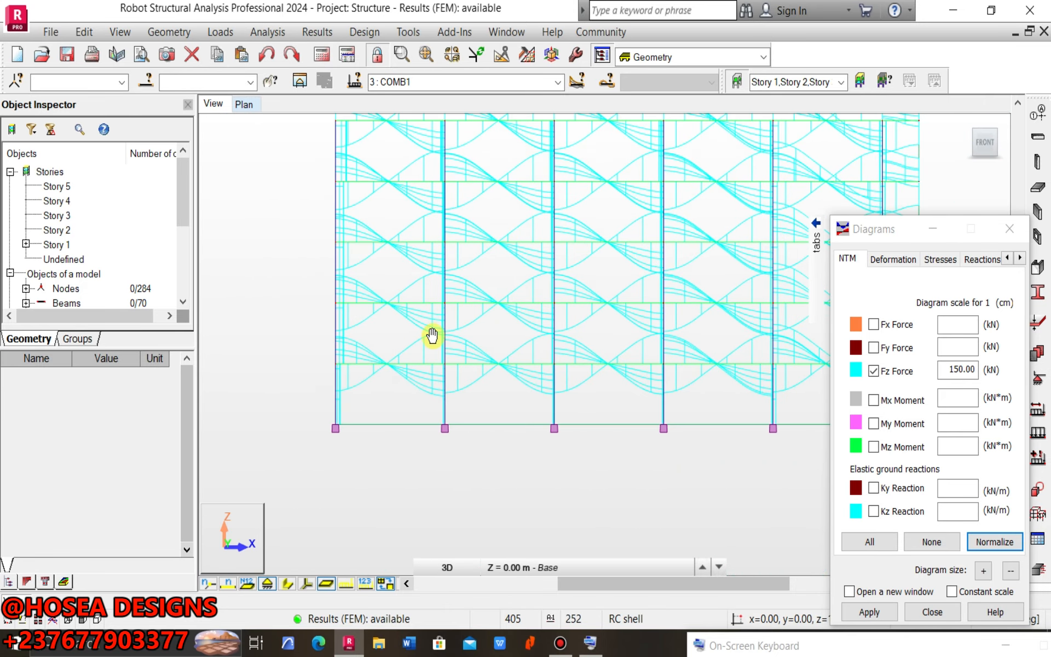
{"action": "scroll", "coordinate": [566, 345], "scroll_direction": "down", "scroll_amount": 3}
{"action": "scroll", "coordinate": [727, 340], "scroll_direction": "up", "scroll_amount": 2}
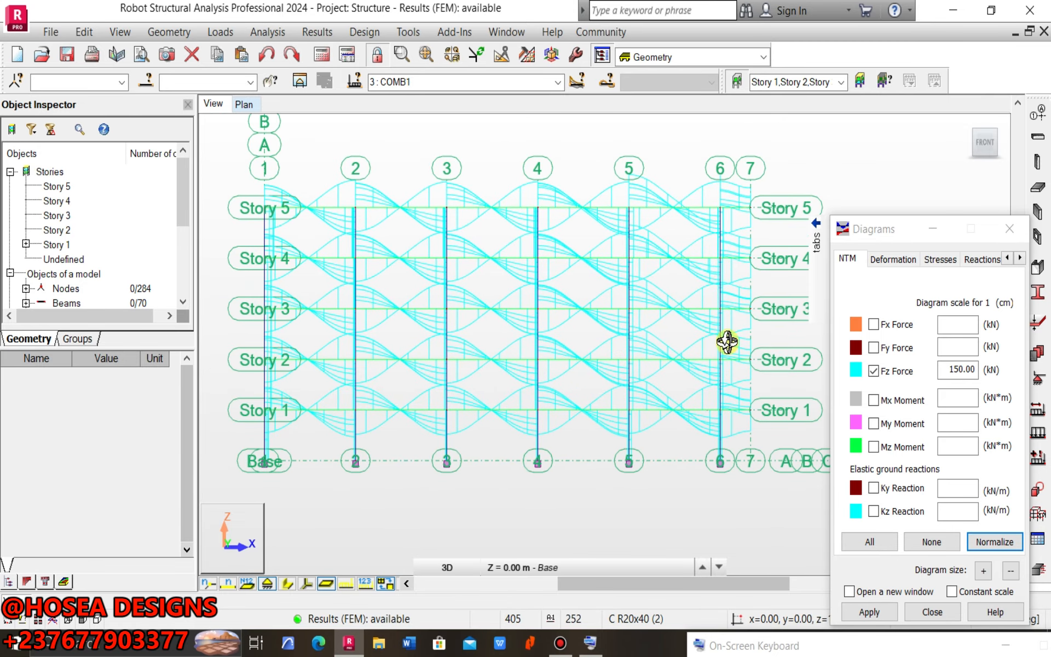
- Replace the Fz force diagrams with the maximum normal stress (S max) diagrams
{"action": "left_click", "coordinate": [941, 260]}
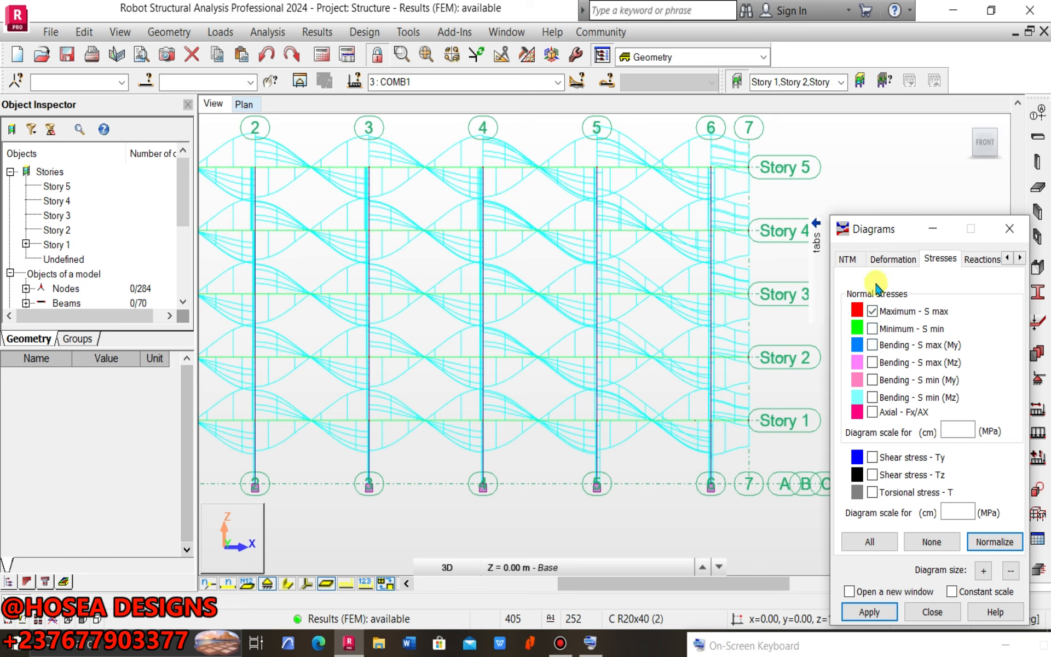
{"action": "left_click", "coordinate": [847, 259]}
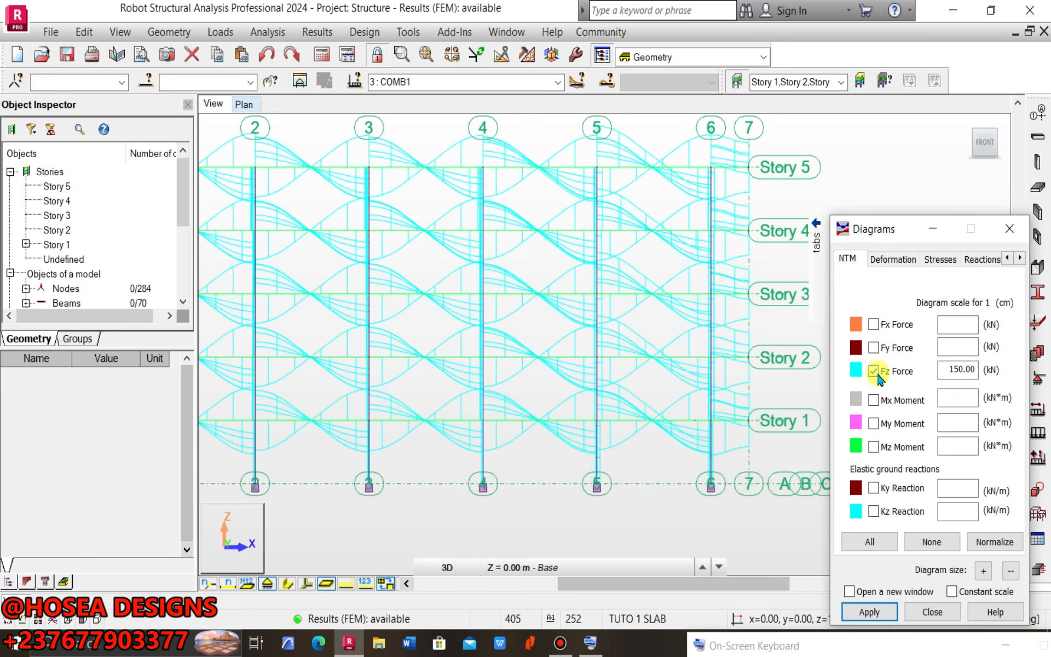
{"action": "left_click", "coordinate": [937, 260]}
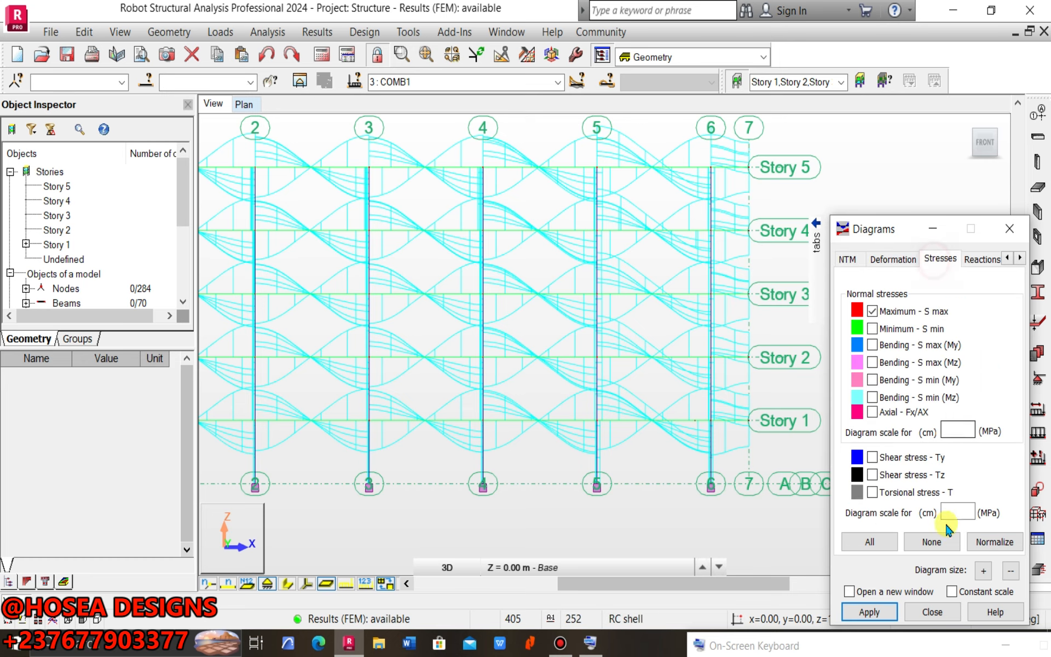
{"action": "left_click", "coordinate": [872, 615]}
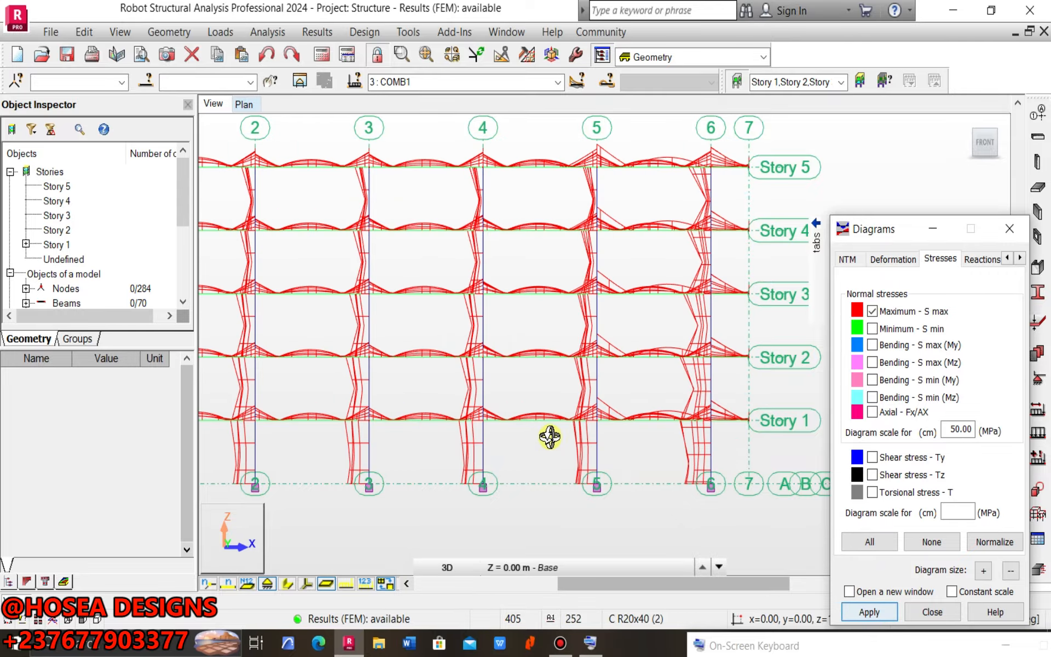
- Examine the S max stress diagrams on the beams and columns, from the grid 1 side to the upper storeys
{"action": "middle_click_drag", "start_coordinate": [522, 429], "coordinate": [570, 417]}
{"action": "scroll", "coordinate": [546, 406], "scroll_direction": "down", "scroll_amount": 3}
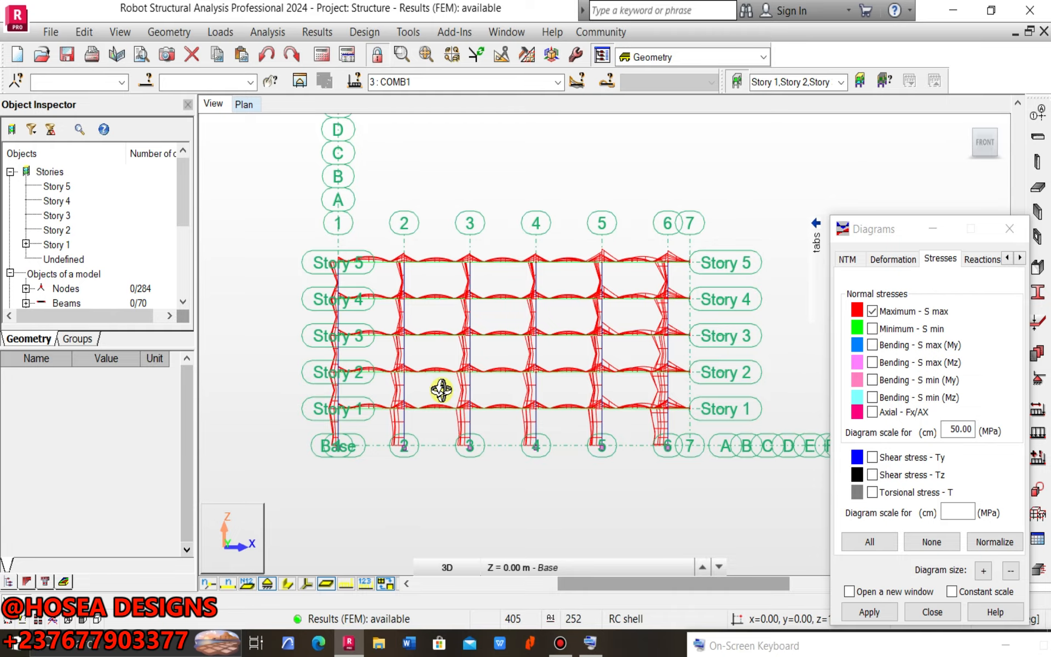
{"action": "scroll", "coordinate": [323, 404], "scroll_direction": "up", "scroll_amount": 7}
{"action": "scroll", "coordinate": [373, 231], "scroll_direction": "up", "scroll_amount": 1}
{"action": "middle_click_drag", "start_coordinate": [285, 251], "coordinate": [262, 256]}
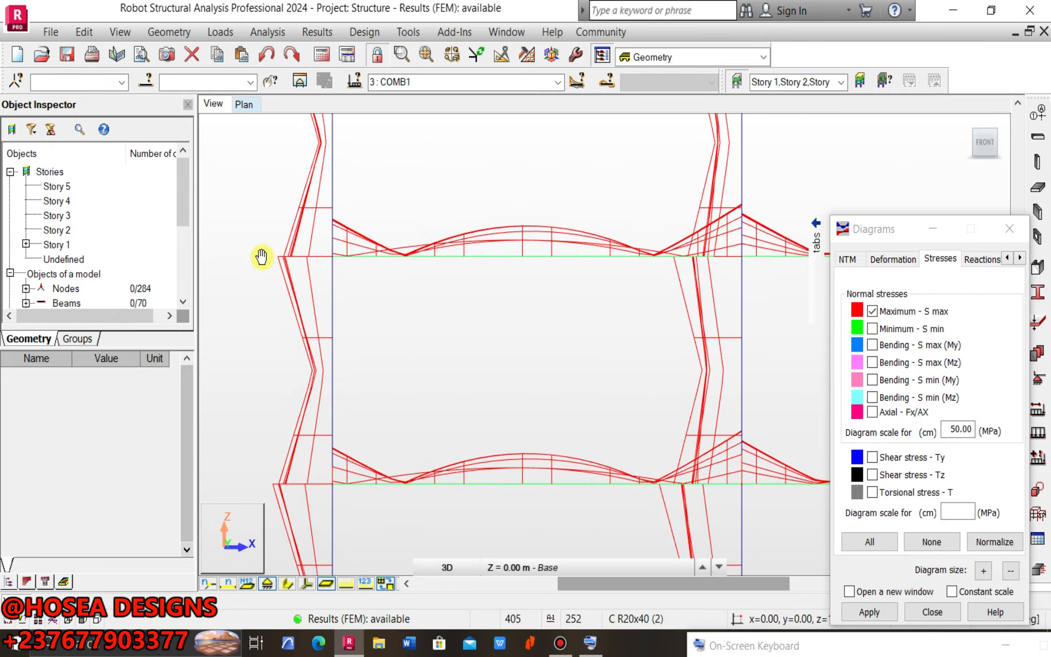
{"action": "scroll", "coordinate": [262, 257], "scroll_direction": "down", "scroll_amount": 8}
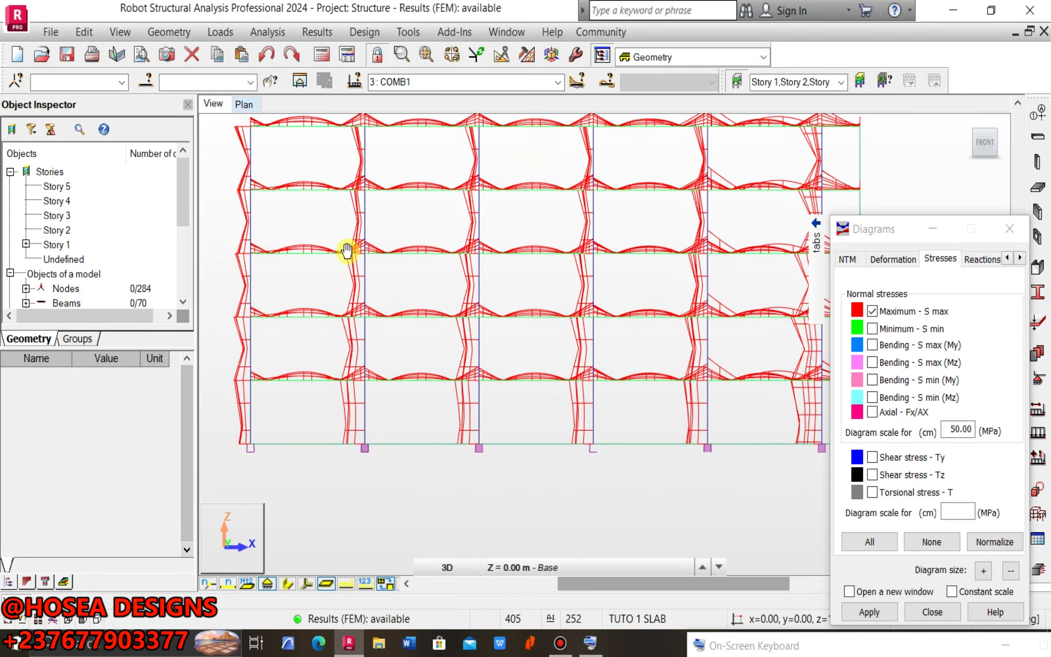
{"action": "middle_click_drag", "start_coordinate": [347, 250], "coordinate": [304, 244]}
{"action": "scroll", "coordinate": [645, 290], "scroll_direction": "up", "scroll_amount": 2}
{"action": "scroll", "coordinate": [628, 297], "scroll_direction": "down", "scroll_amount": 3}
{"action": "scroll", "coordinate": [556, 218], "scroll_direction": "up", "scroll_amount": 5}
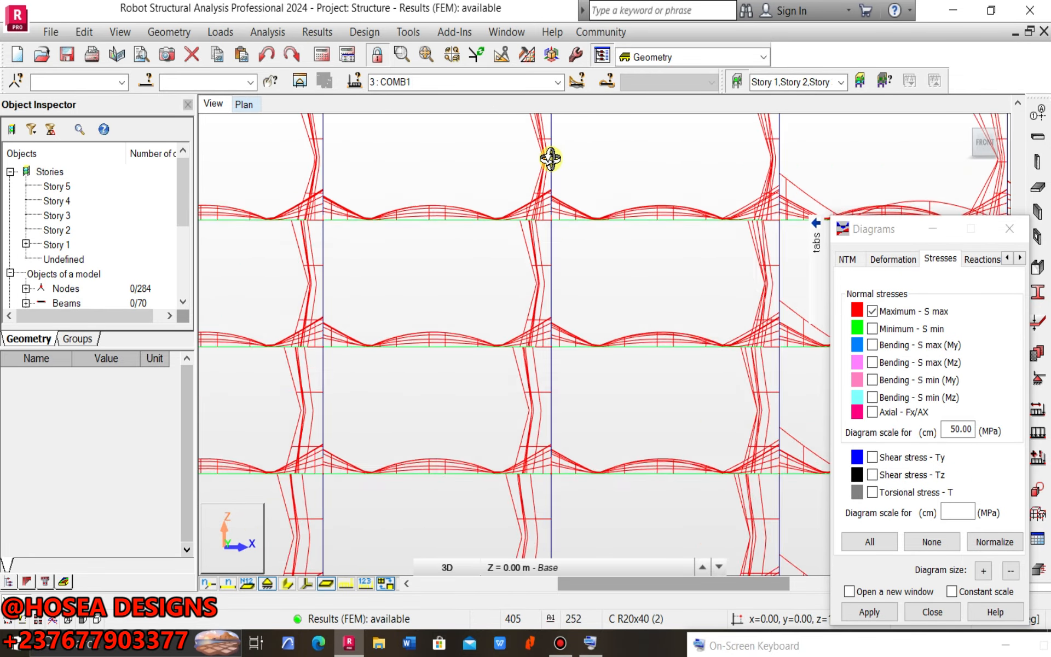
{"action": "scroll", "coordinate": [550, 165], "scroll_direction": "up", "scroll_amount": 6}
{"action": "scroll", "coordinate": [520, 277], "scroll_direction": "down", "scroll_amount": 7}
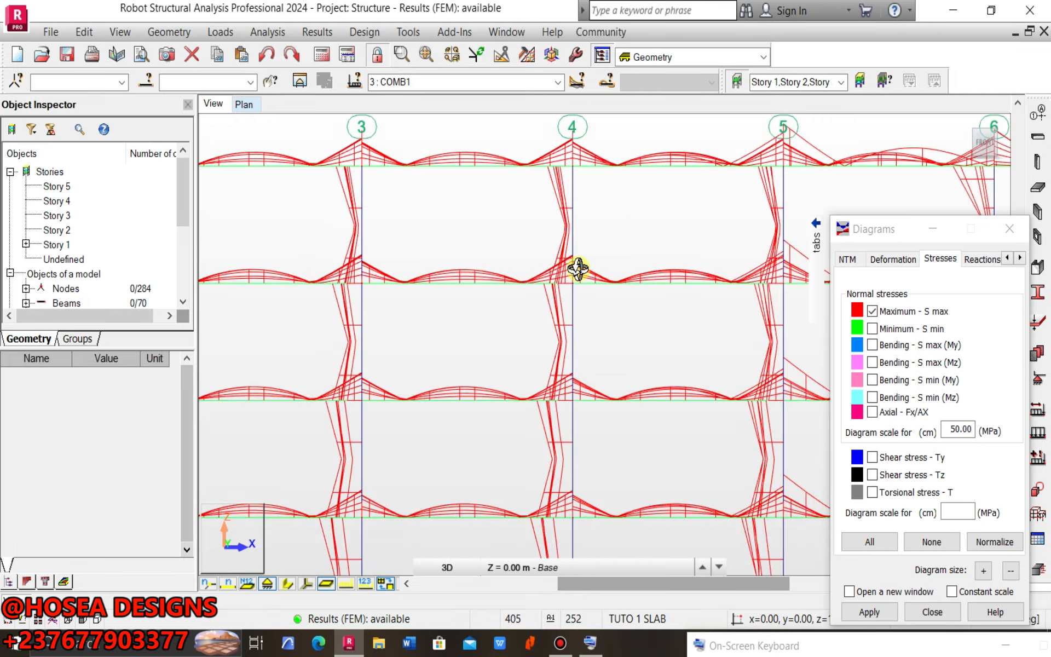
{"action": "scroll", "coordinate": [577, 268], "scroll_direction": "down", "scroll_amount": 6}
{"action": "scroll", "coordinate": [605, 301], "scroll_direction": "up", "scroll_amount": 2}
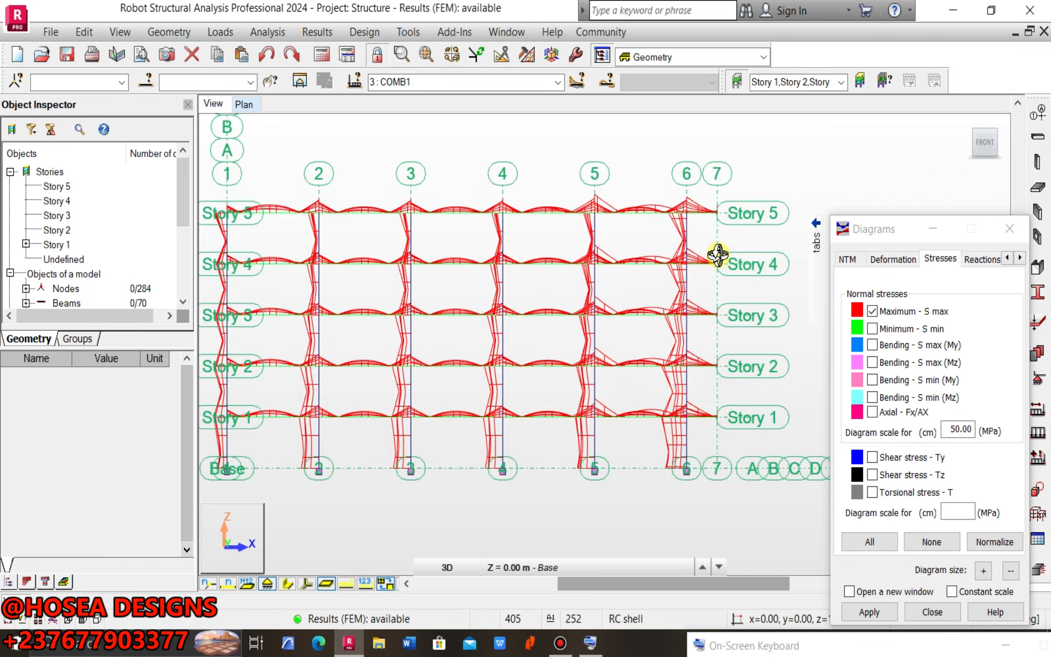
- Examine the S max stress diagrams around grids 5 to 7, and compare them with the rest of the elevation
{"action": "scroll", "coordinate": [711, 256], "scroll_direction": "up", "scroll_amount": 6}
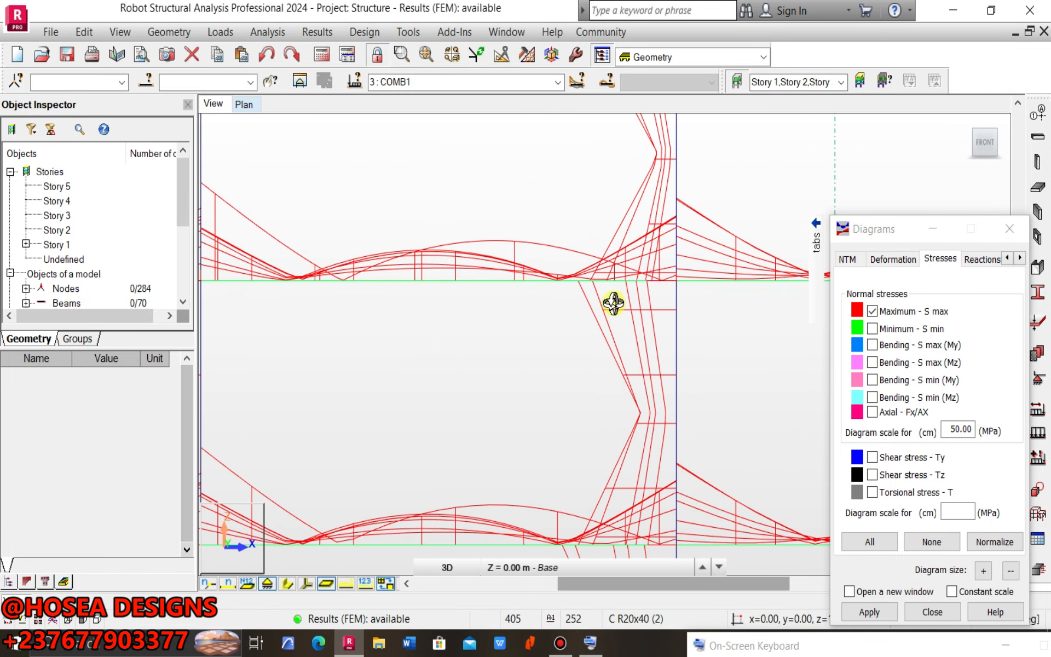
{"action": "scroll", "coordinate": [613, 303], "scroll_direction": "down", "scroll_amount": 7}
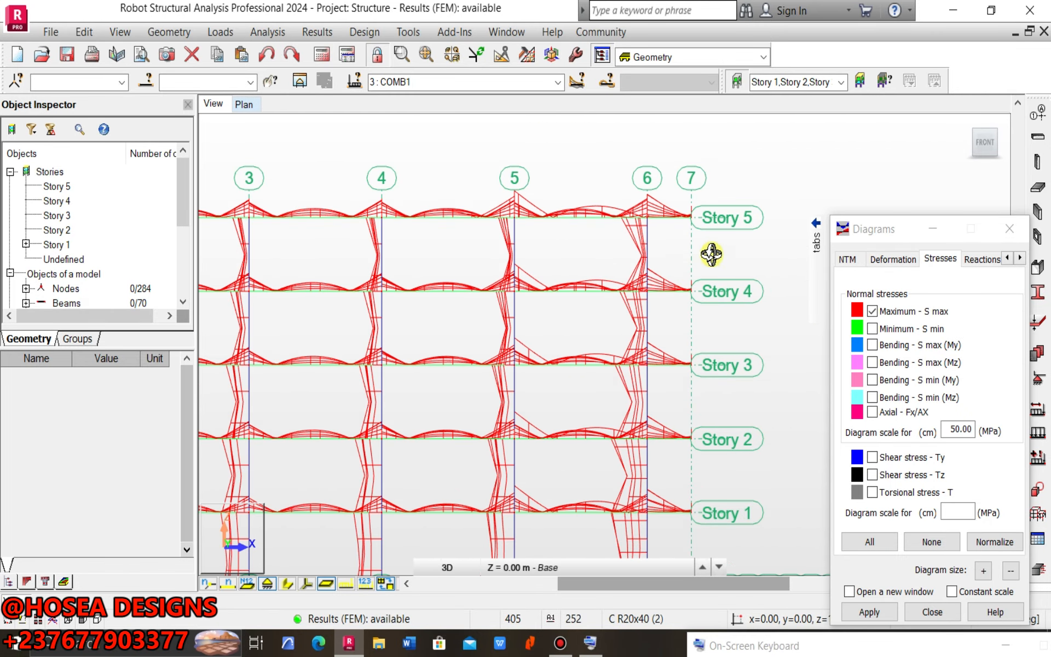
{"action": "scroll", "coordinate": [467, 295], "scroll_direction": "down", "scroll_amount": 5}
{"action": "scroll", "coordinate": [558, 251], "scroll_direction": "up", "scroll_amount": 4}
{"action": "scroll", "coordinate": [434, 300], "scroll_direction": "down", "scroll_amount": 4}
{"action": "scroll", "coordinate": [500, 272], "scroll_direction": "up", "scroll_amount": 4}
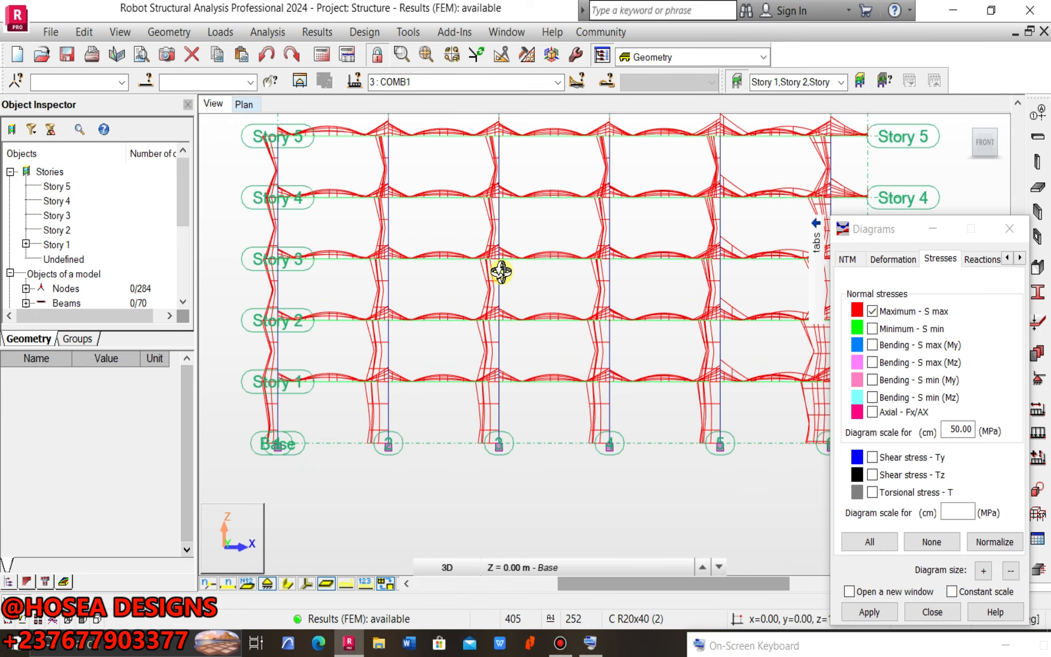
{"action": "scroll", "coordinate": [564, 258], "scroll_direction": "up", "scroll_amount": 2}
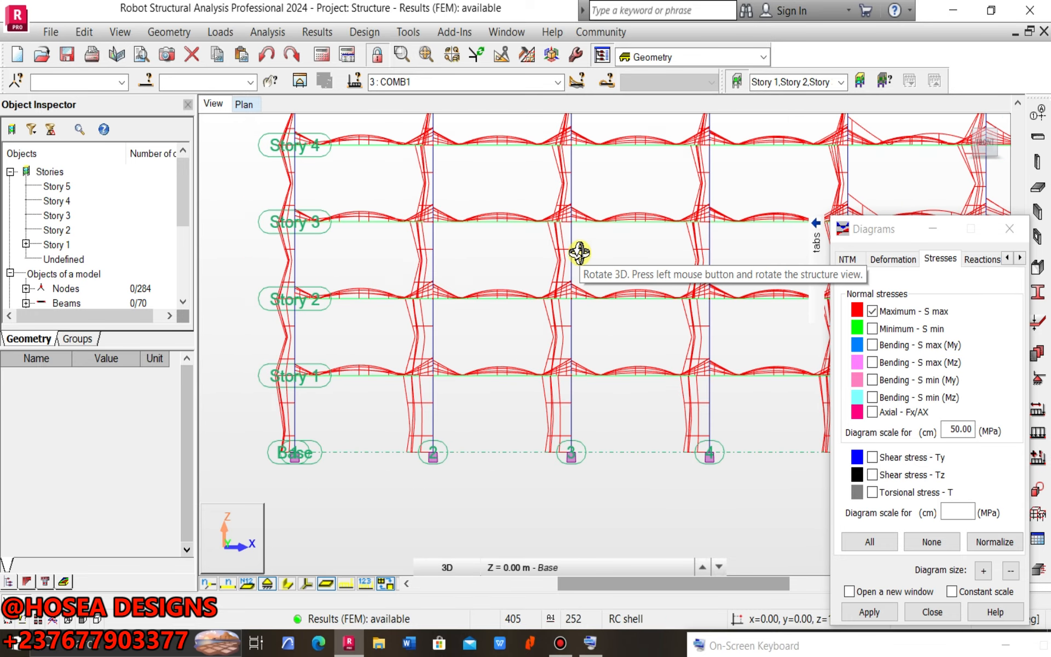
{"action": "middle_click_drag", "start_coordinate": [564, 270], "coordinate": [502, 312]}
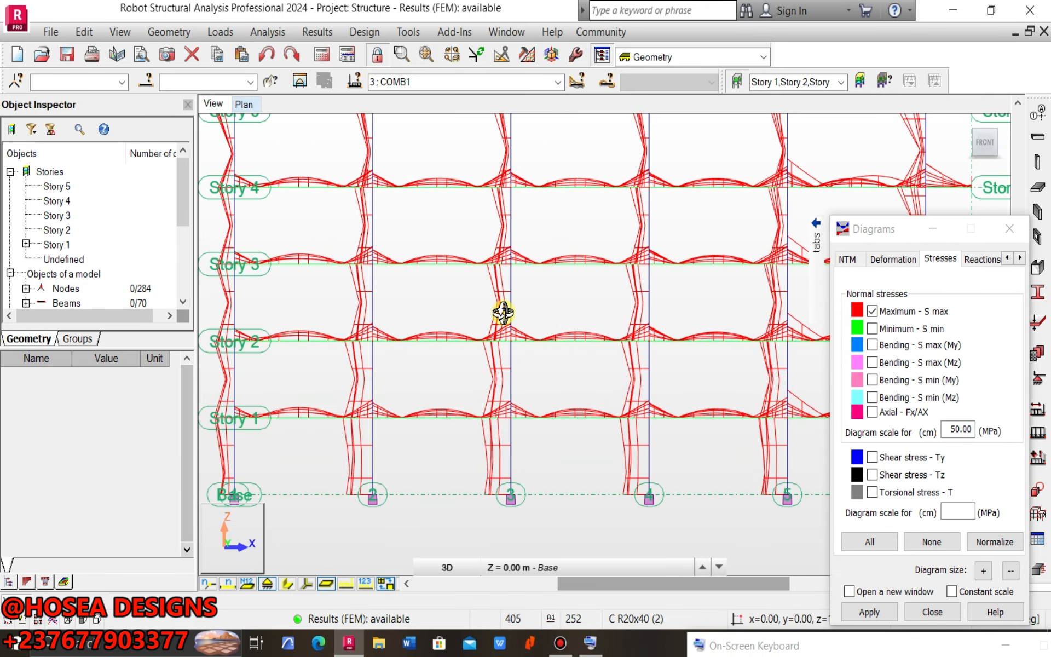
{"action": "scroll", "coordinate": [500, 312], "scroll_direction": "down", "scroll_amount": 2}
{"action": "middle_click_drag", "start_coordinate": [559, 272], "coordinate": [509, 280]}
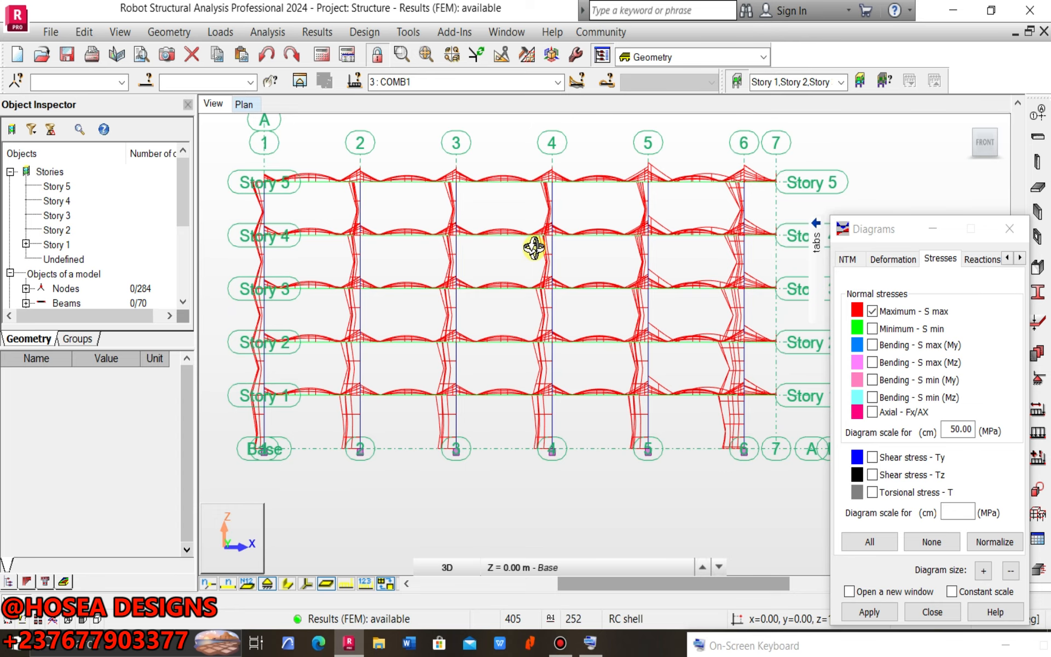
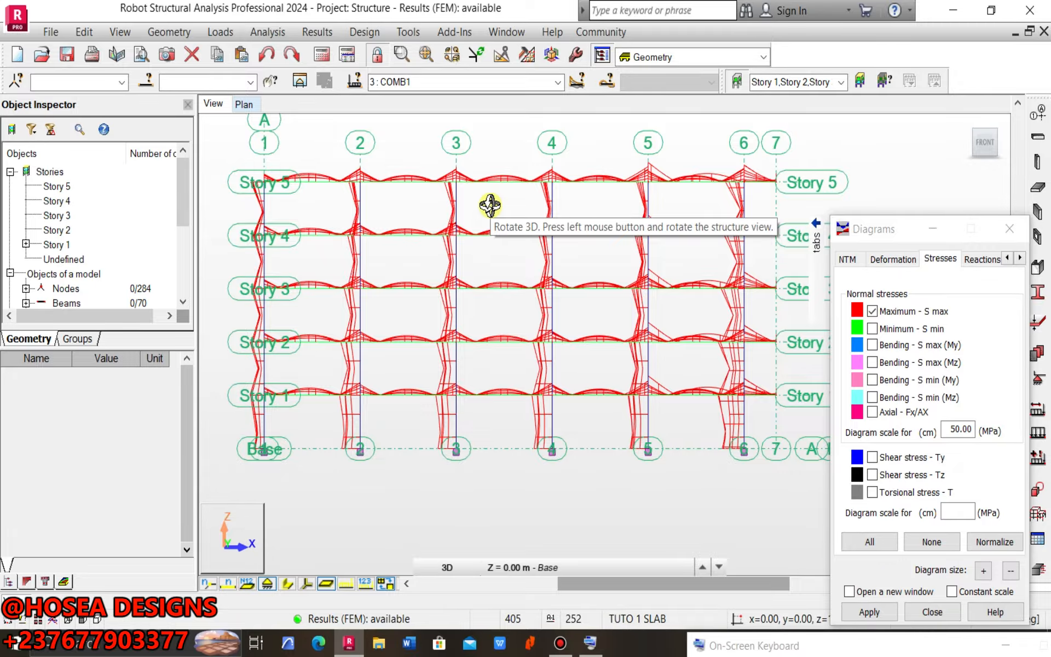
{"action": "scroll", "coordinate": [504, 187], "scroll_direction": "down", "scroll_amount": 2}
{"action": "scroll", "coordinate": [593, 235], "scroll_direction": "up", "scroll_amount": 5}
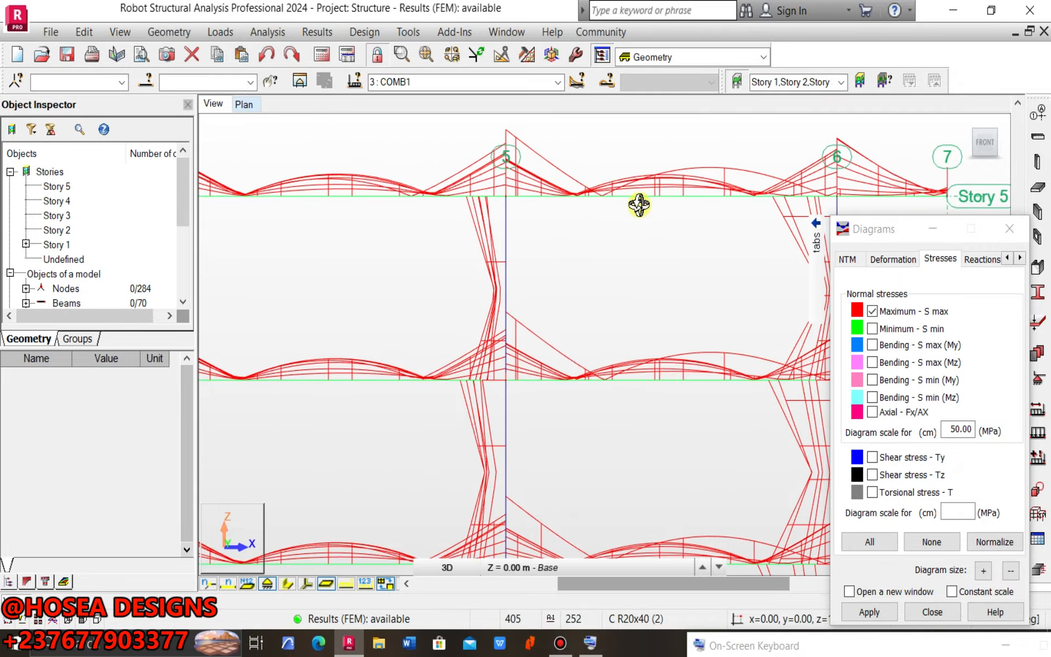
{"action": "scroll", "coordinate": [537, 210], "scroll_direction": "down", "scroll_amount": 4}
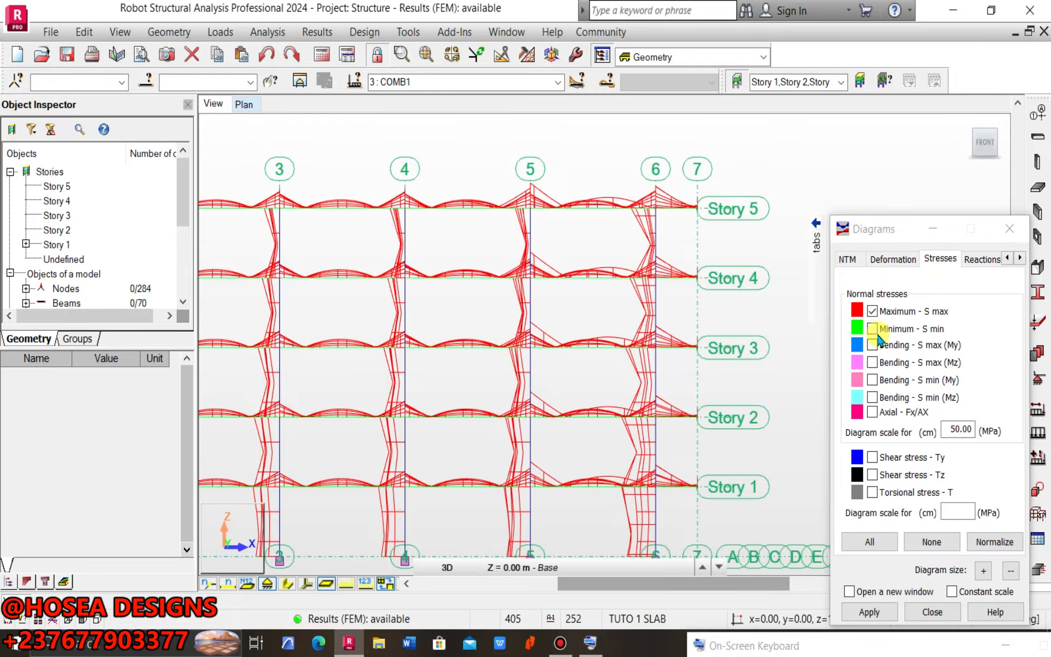
- Show only the minimum normal stress (S min) diagrams across the whole front elevation
{"action": "left_click", "coordinate": [872, 328]}
{"action": "left_click", "coordinate": [872, 310]}
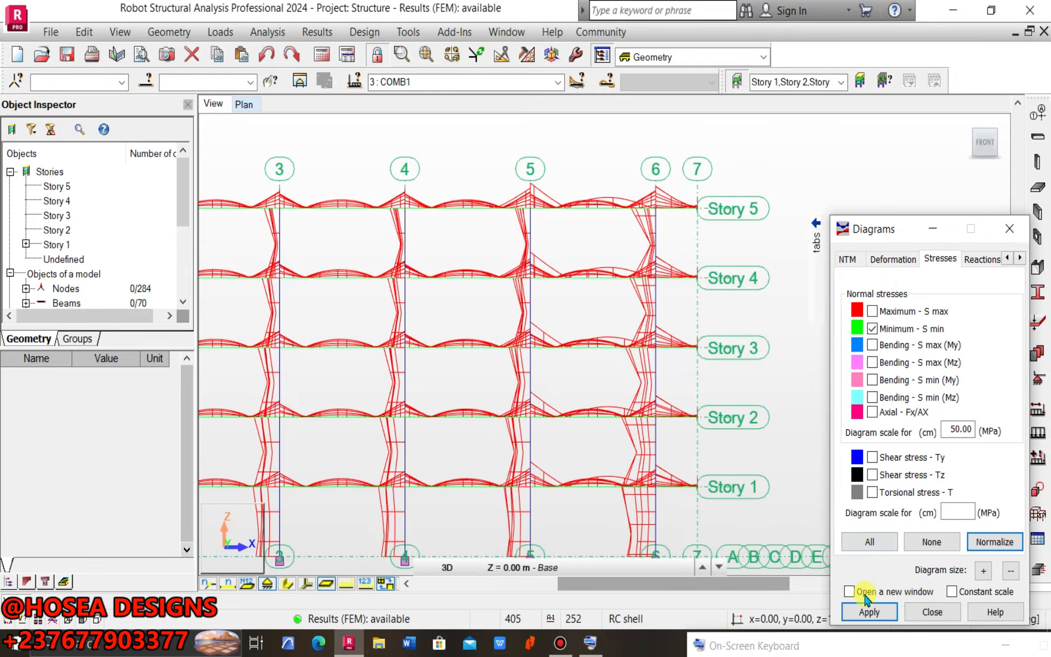
{"action": "left_click", "coordinate": [868, 611]}
{"action": "scroll", "coordinate": [446, 369], "scroll_direction": "down", "scroll_amount": 3}
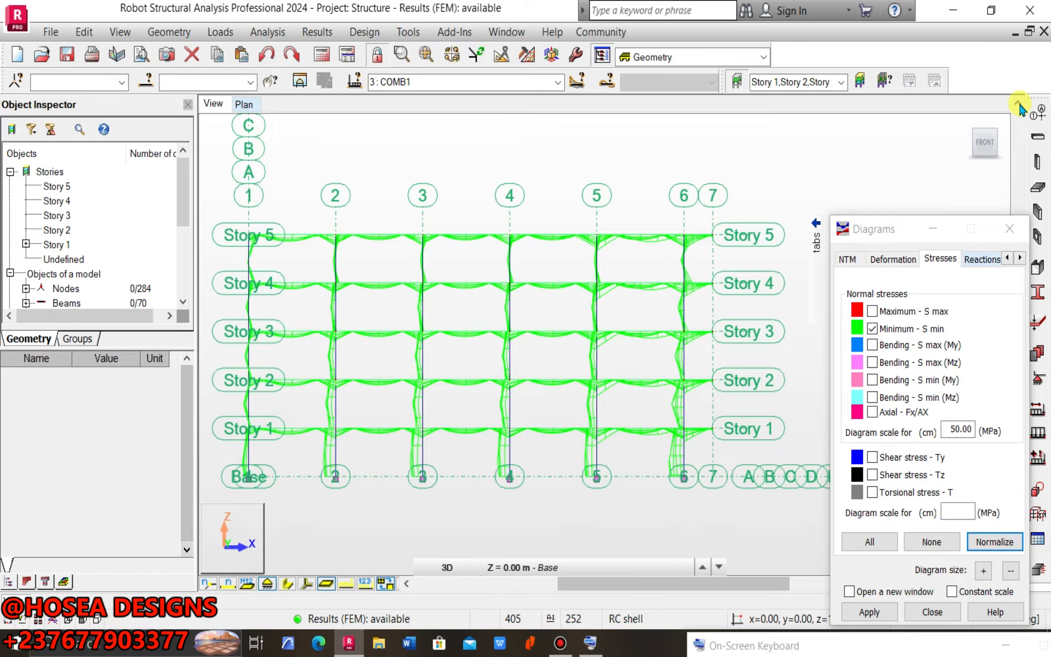
- Replace the S min diagrams with the Ty shear stress diagrams
{"action": "left_click", "coordinate": [873, 330]}
{"action": "left_click", "coordinate": [873, 458]}
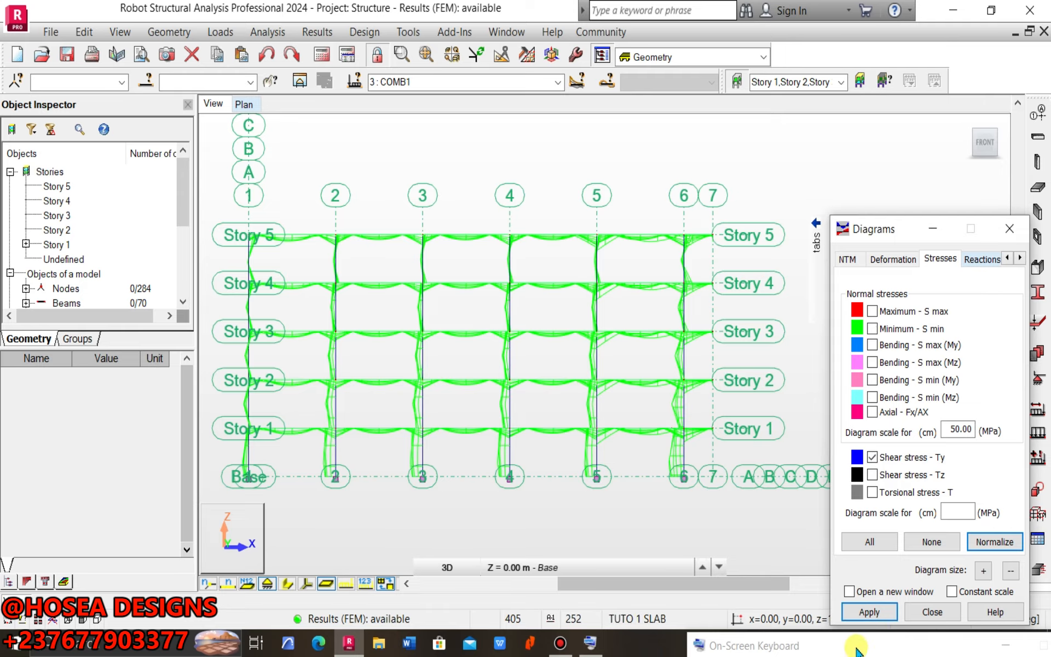
{"action": "left_click", "coordinate": [865, 613]}
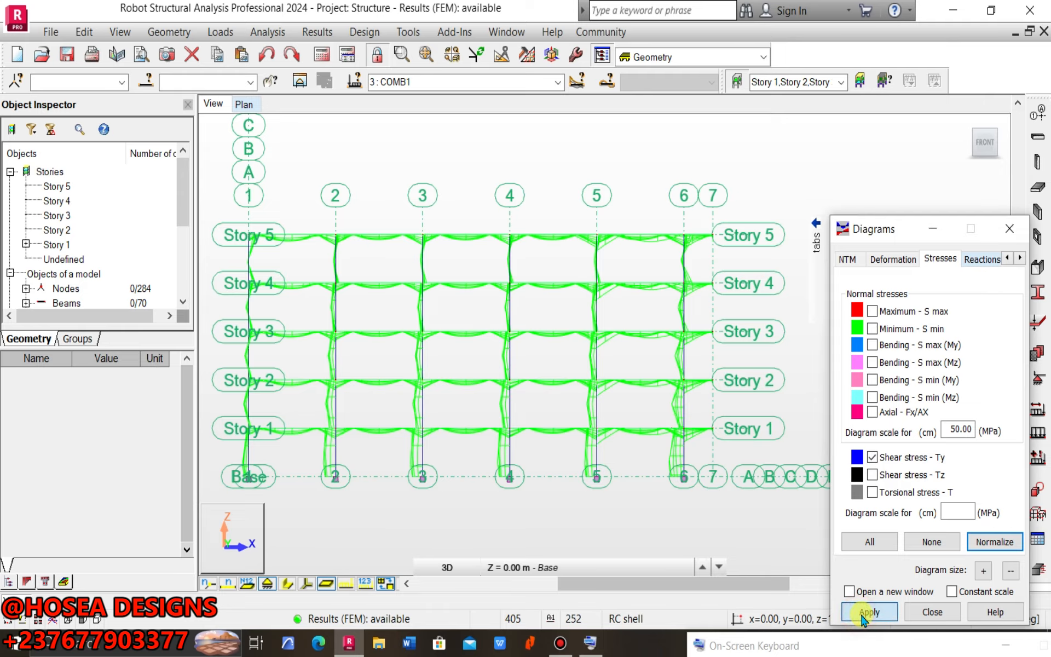
- Show only the Tz shear stress diagrams, normalize their scale, and examine them across the front elevation
{"action": "left_click", "coordinate": [872, 453]}
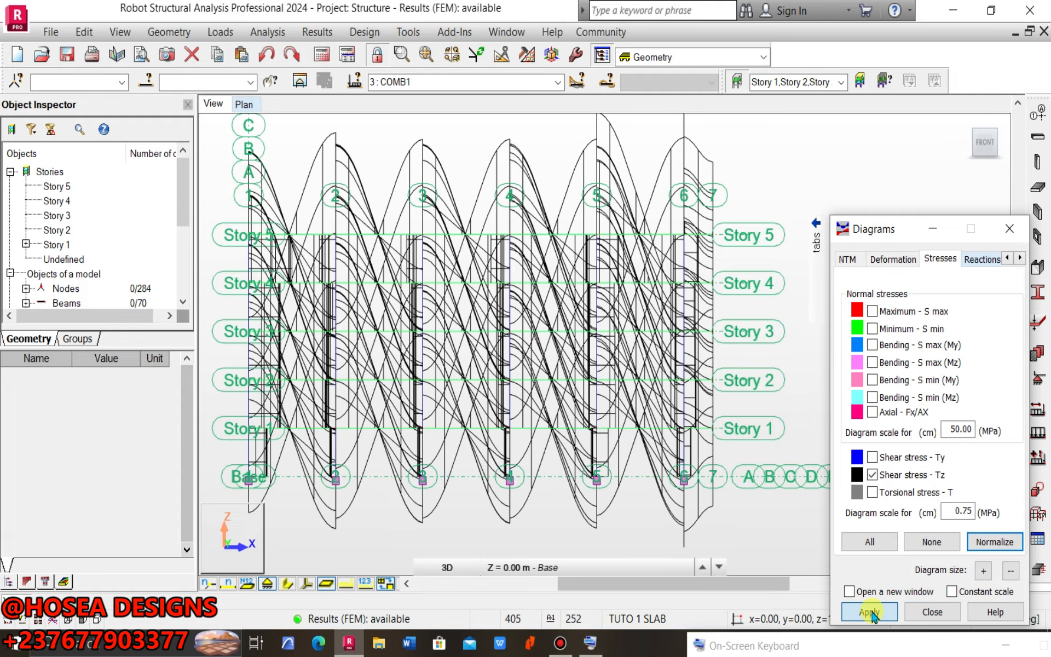
{"action": "left_click", "coordinate": [993, 542]}
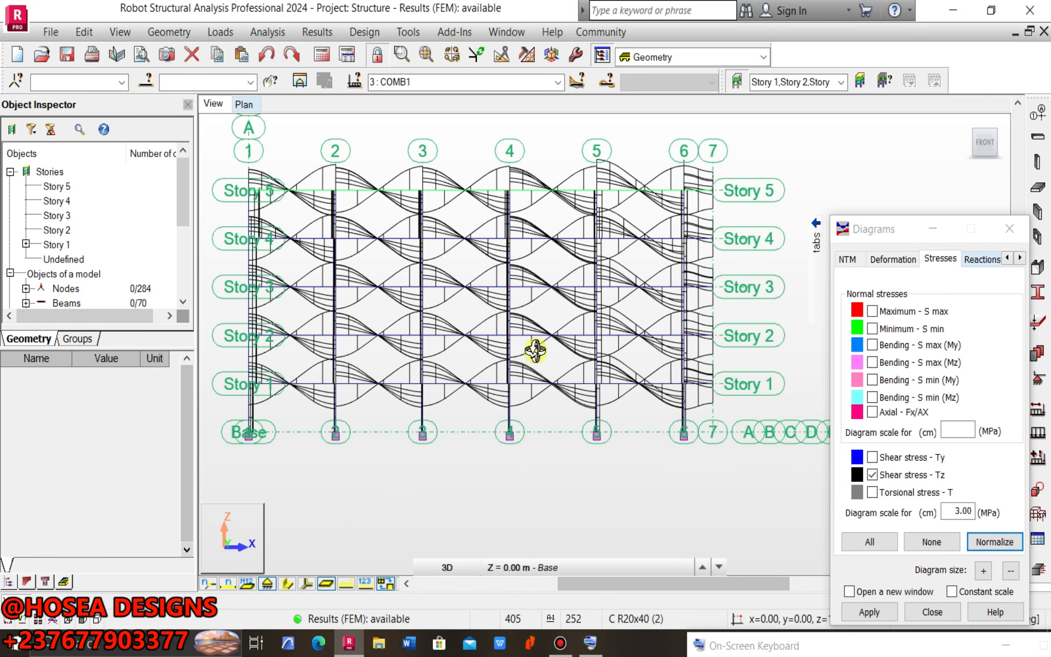
{"action": "scroll", "coordinate": [441, 237], "scroll_direction": "up", "scroll_amount": 5}
{"action": "scroll", "coordinate": [399, 253], "scroll_direction": "down", "scroll_amount": 8}
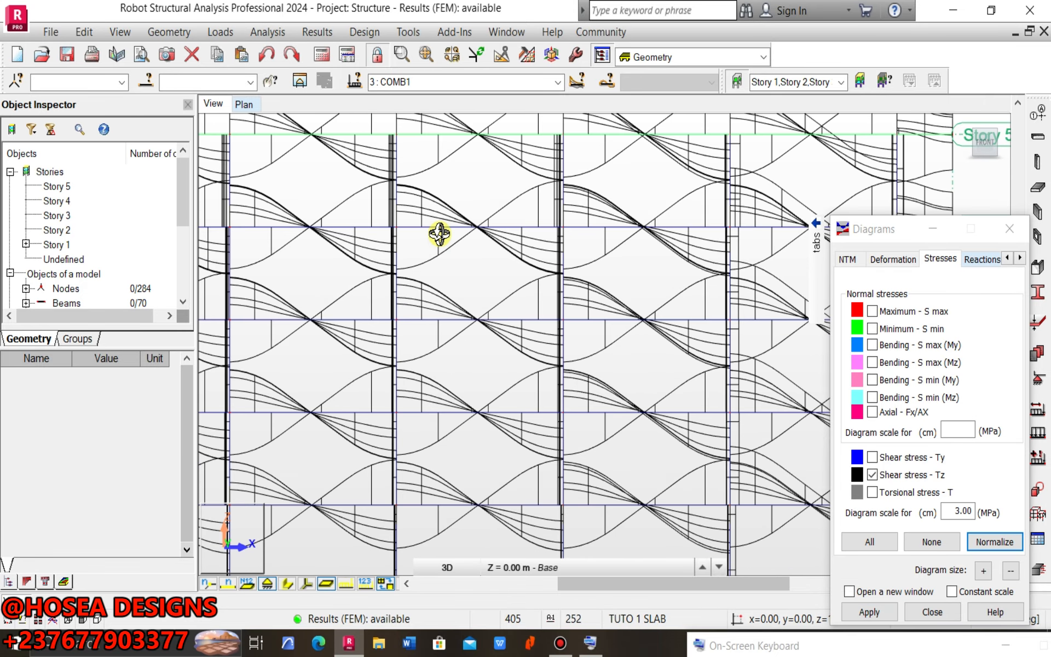
{"action": "scroll", "coordinate": [515, 251], "scroll_direction": "up", "scroll_amount": 5}
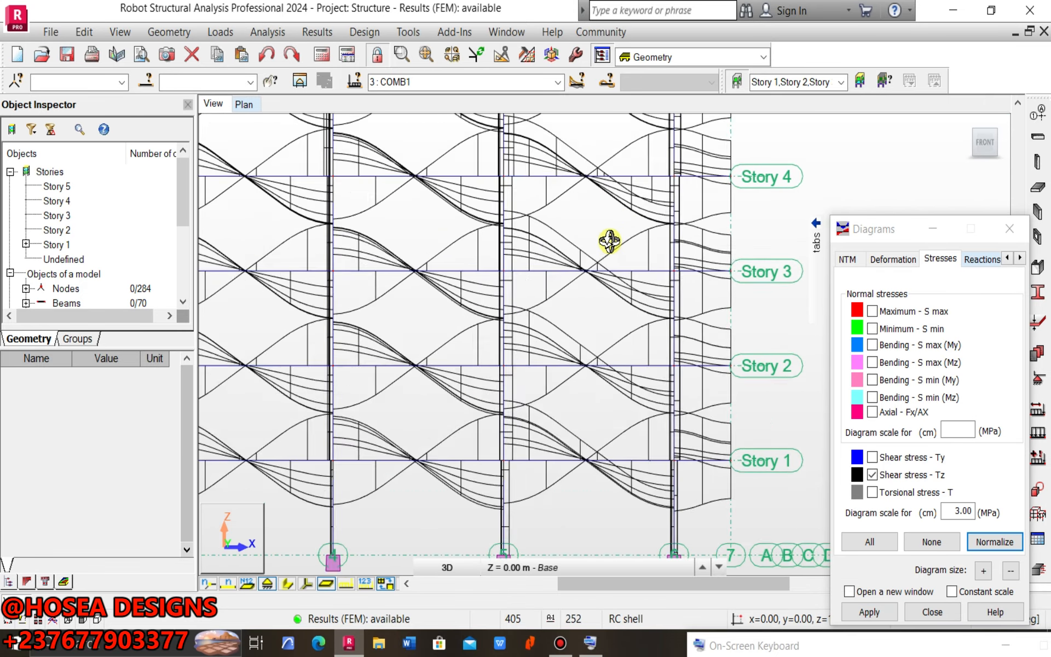
- Show only the torsional stress (T) diagrams across the front elevation and close the diagram settings
{"action": "scroll", "coordinate": [609, 241], "scroll_direction": "down", "scroll_amount": 3}
{"action": "scroll", "coordinate": [691, 365], "scroll_direction": "up", "scroll_amount": 2}
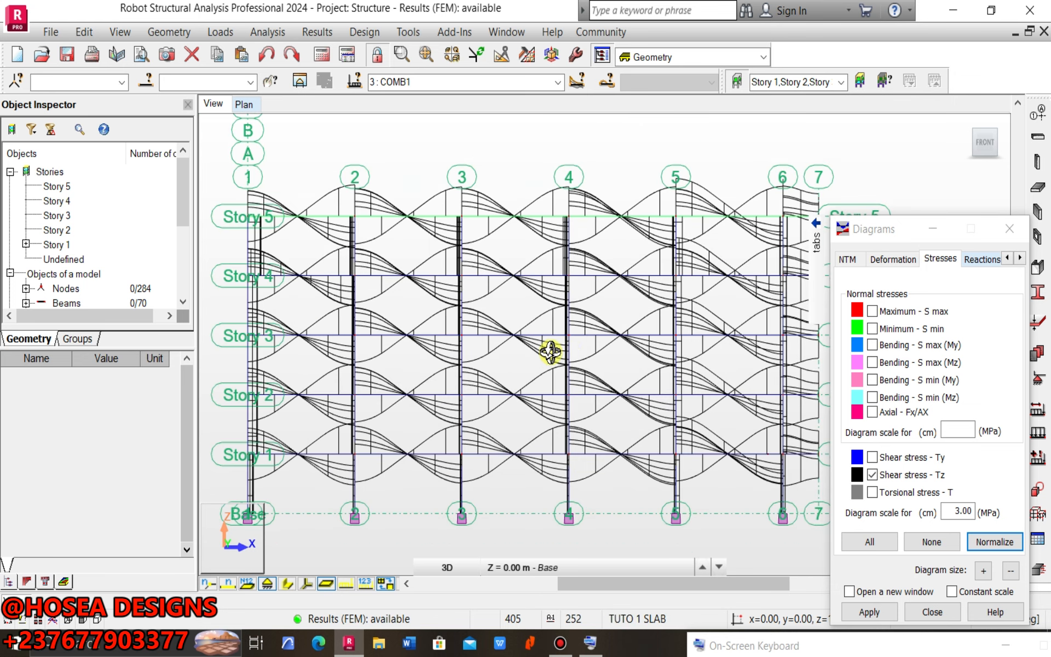
{"action": "left_click", "coordinate": [871, 492]}
{"action": "left_click", "coordinate": [878, 612]}
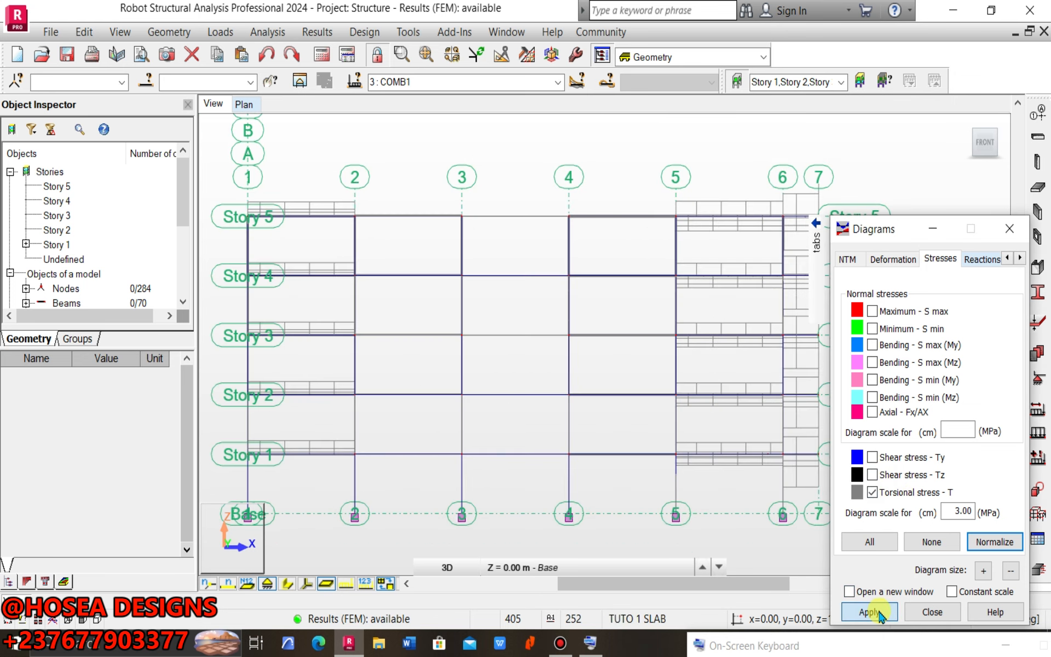
{"action": "middle_click_drag", "start_coordinate": [608, 361], "coordinate": [583, 305]}
{"action": "scroll", "coordinate": [578, 301], "scroll_direction": "down", "scroll_amount": 2}
{"action": "scroll", "coordinate": [591, 304], "scroll_direction": "up", "scroll_amount": 1}
{"action": "scroll", "coordinate": [562, 290], "scroll_direction": "down", "scroll_amount": 1}
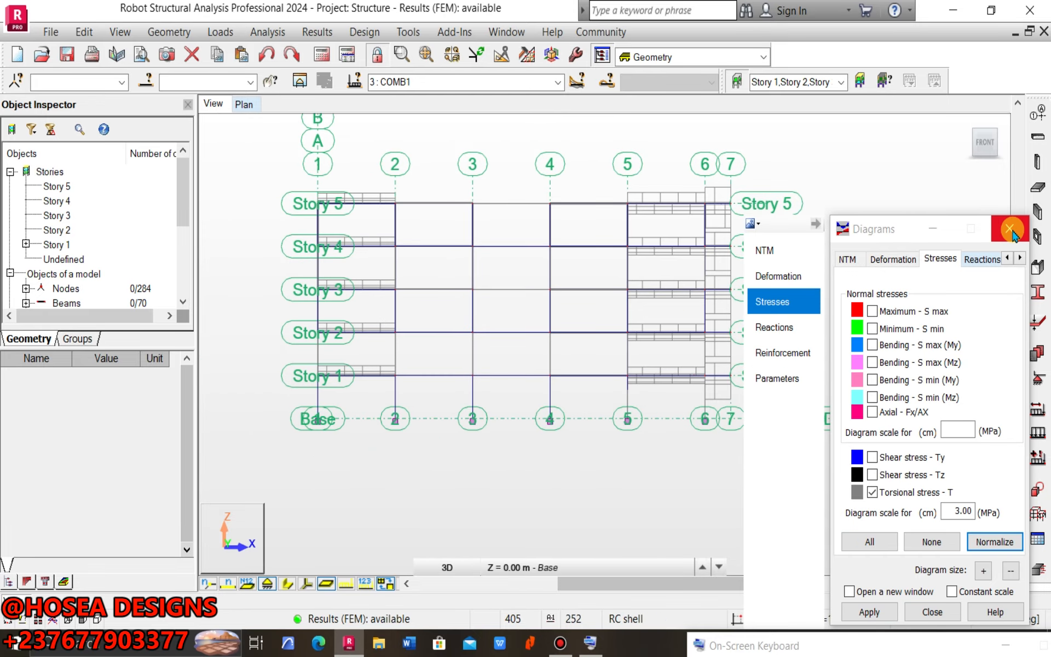
{"action": "left_click", "coordinate": [1008, 229]}
{"action": "scroll", "coordinate": [611, 251], "scroll_direction": "up", "scroll_amount": 2}
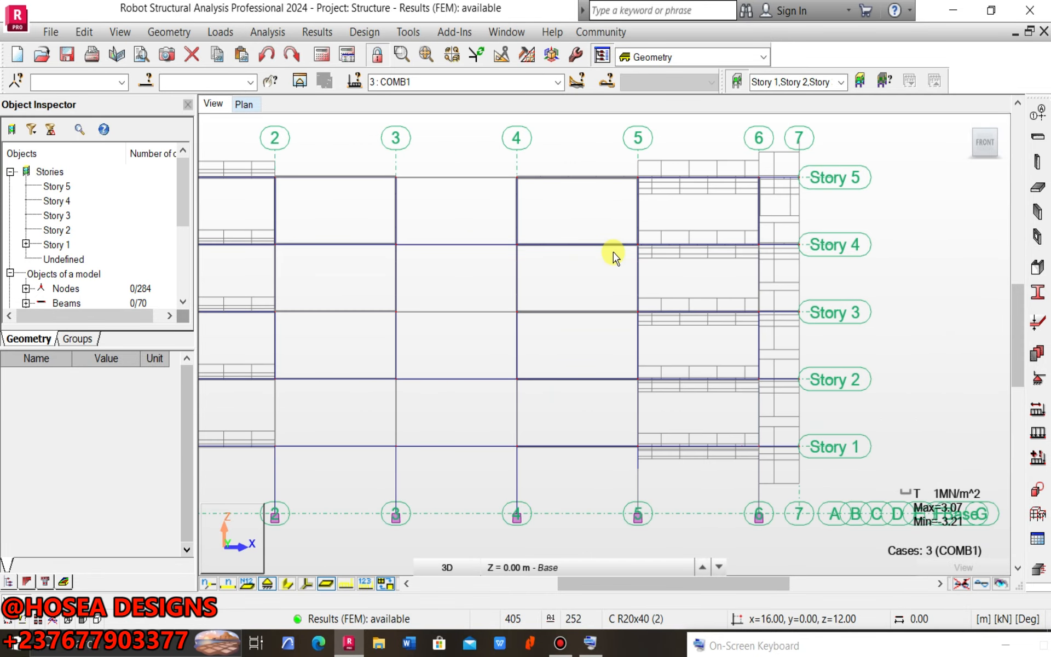
{"action": "scroll", "coordinate": [615, 262], "scroll_direction": "down", "scroll_amount": 1}
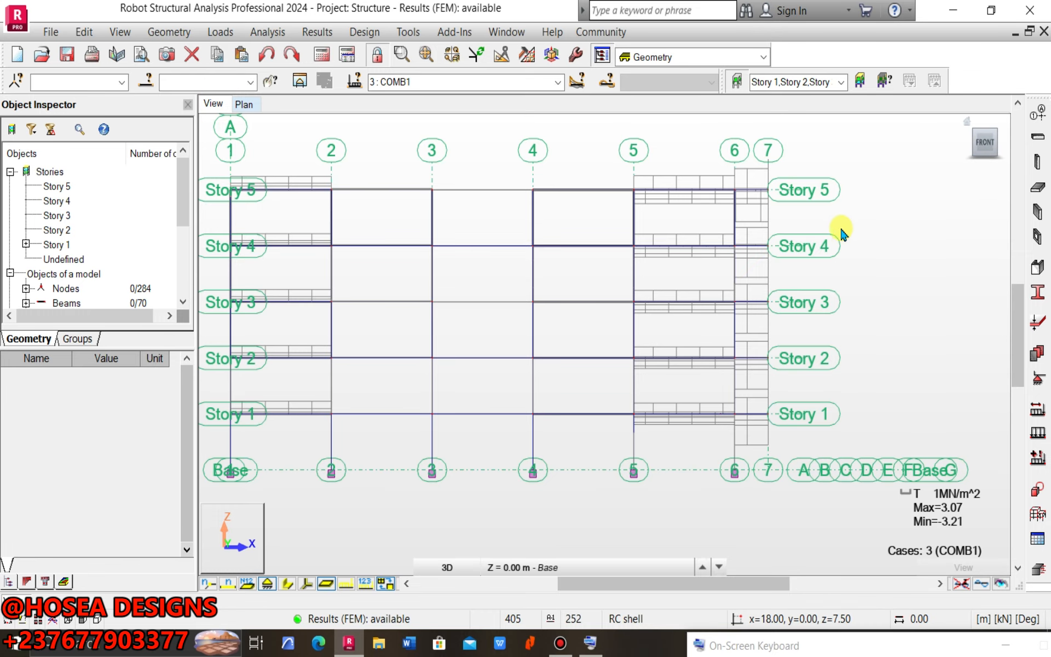
- Switch to a 3D view and examine the torsional stress diagrams, slabs and supports around the whole building
{"action": "left_click", "coordinate": [968, 127]}
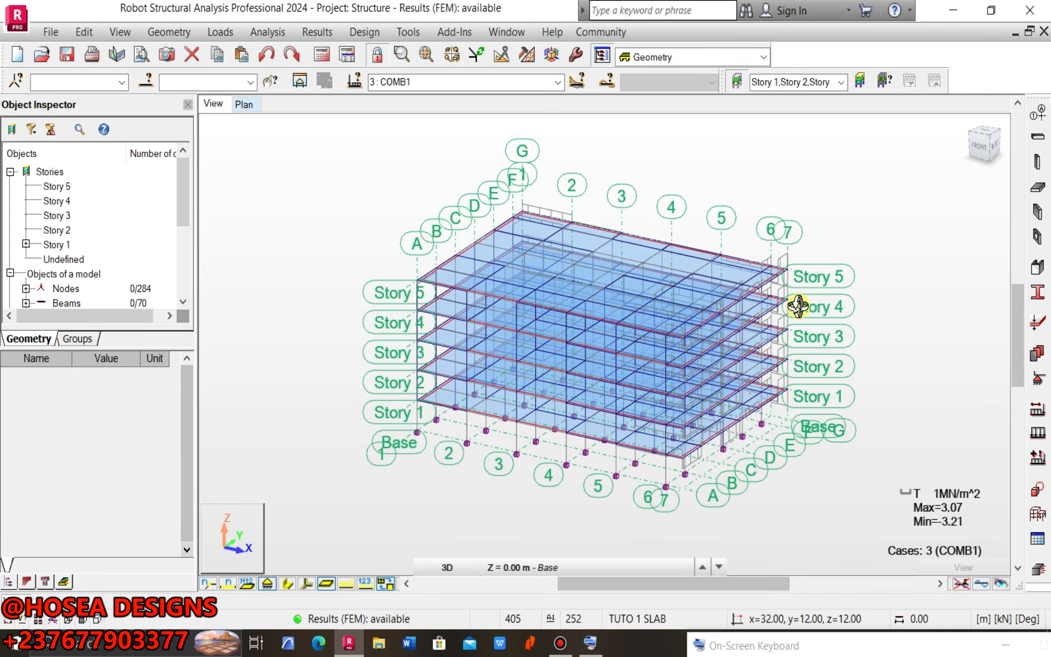
{"action": "scroll", "coordinate": [750, 323], "scroll_direction": "up", "scroll_amount": 2}
{"action": "scroll", "coordinate": [751, 323], "scroll_direction": "down", "scroll_amount": 2}
{"action": "scroll", "coordinate": [616, 370], "scroll_direction": "up", "scroll_amount": 3}
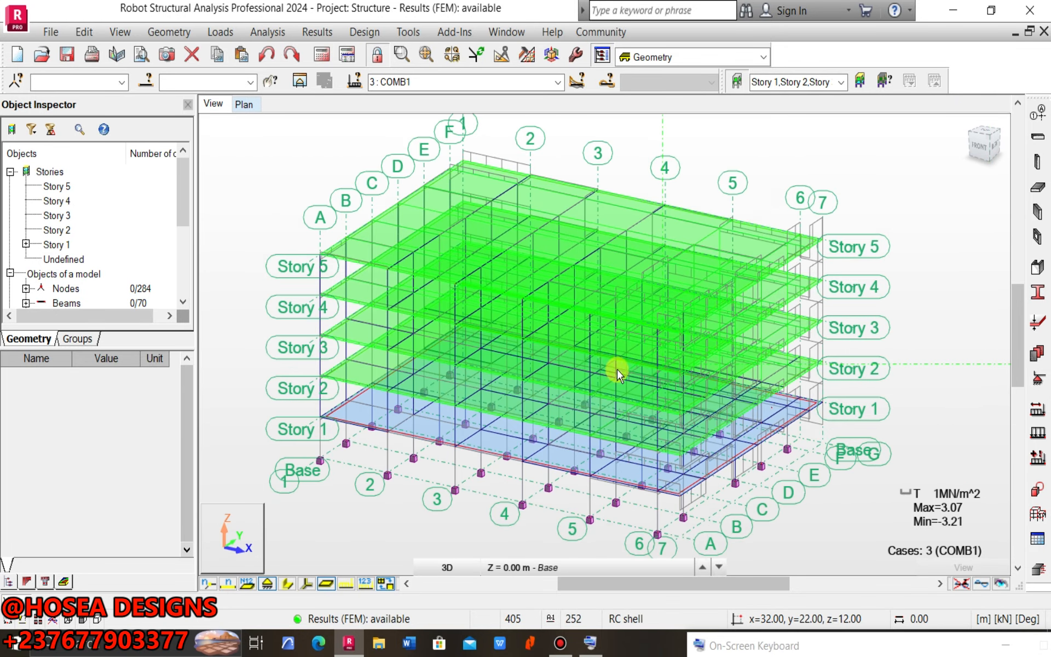
{"action": "scroll", "coordinate": [602, 330], "scroll_direction": "down", "scroll_amount": 3}
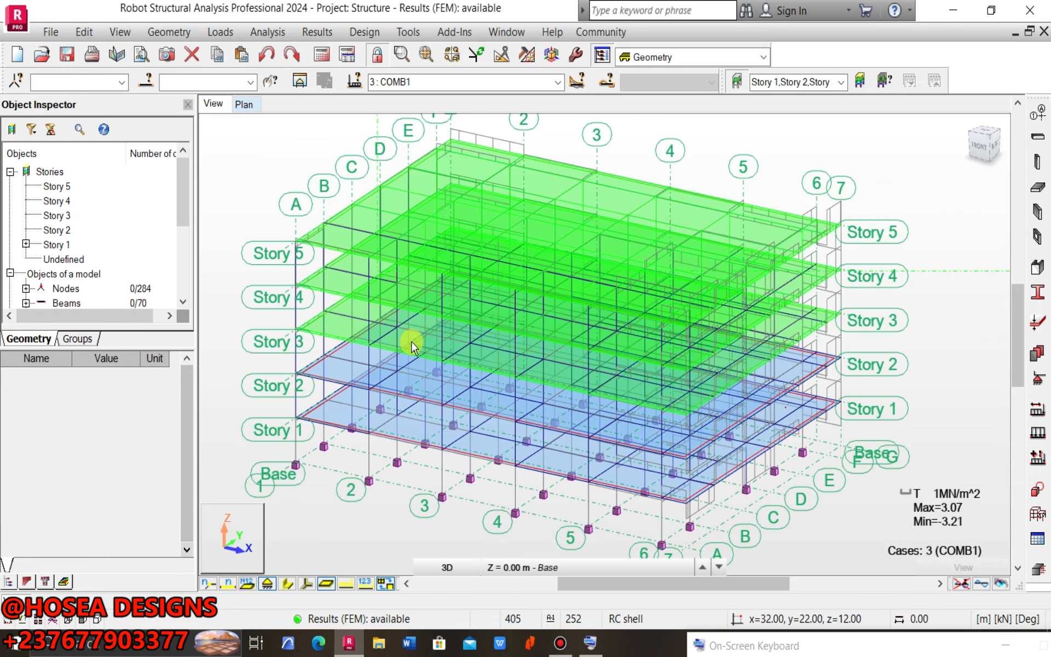
{"action": "scroll", "coordinate": [599, 501], "scroll_direction": "up", "scroll_amount": 4}
{"action": "scroll", "coordinate": [477, 482], "scroll_direction": "up", "scroll_amount": 4}
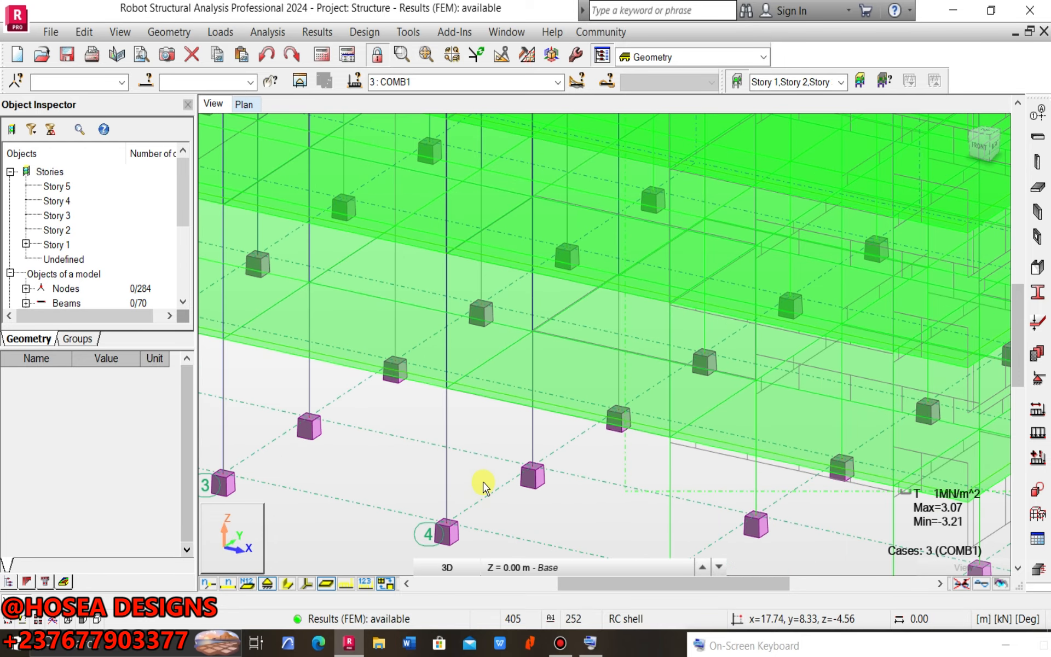
{"action": "scroll", "coordinate": [491, 470], "scroll_direction": "down", "scroll_amount": 3}
{"action": "scroll", "coordinate": [494, 466], "scroll_direction": "down", "scroll_amount": 3}
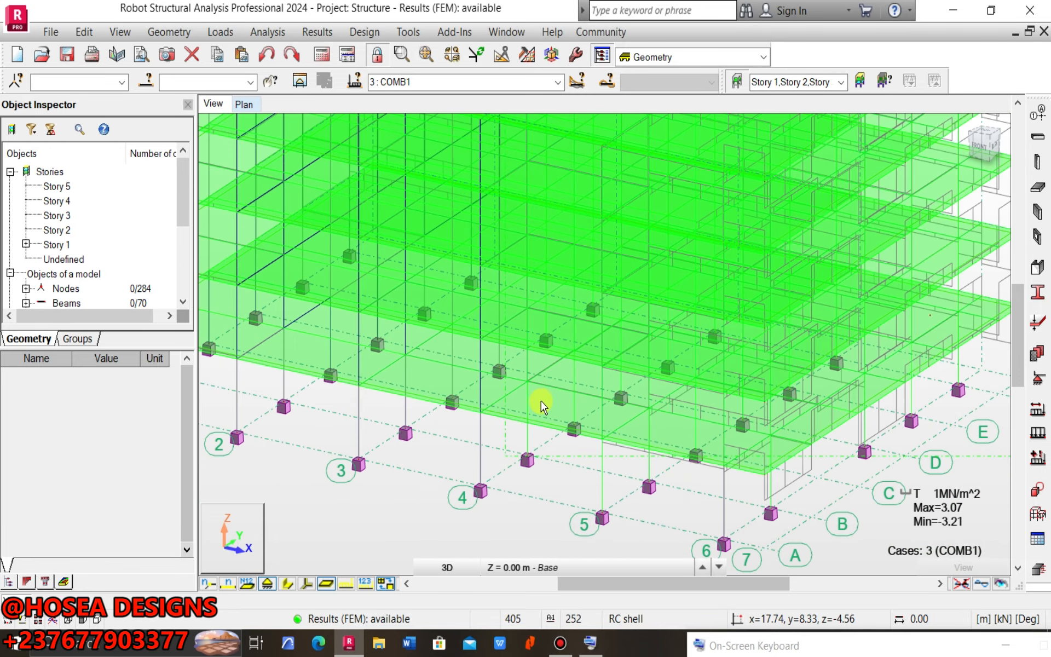
{"action": "scroll", "coordinate": [594, 399], "scroll_direction": "up", "scroll_amount": 2}
{"action": "scroll", "coordinate": [588, 392], "scroll_direction": "down", "scroll_amount": 2}
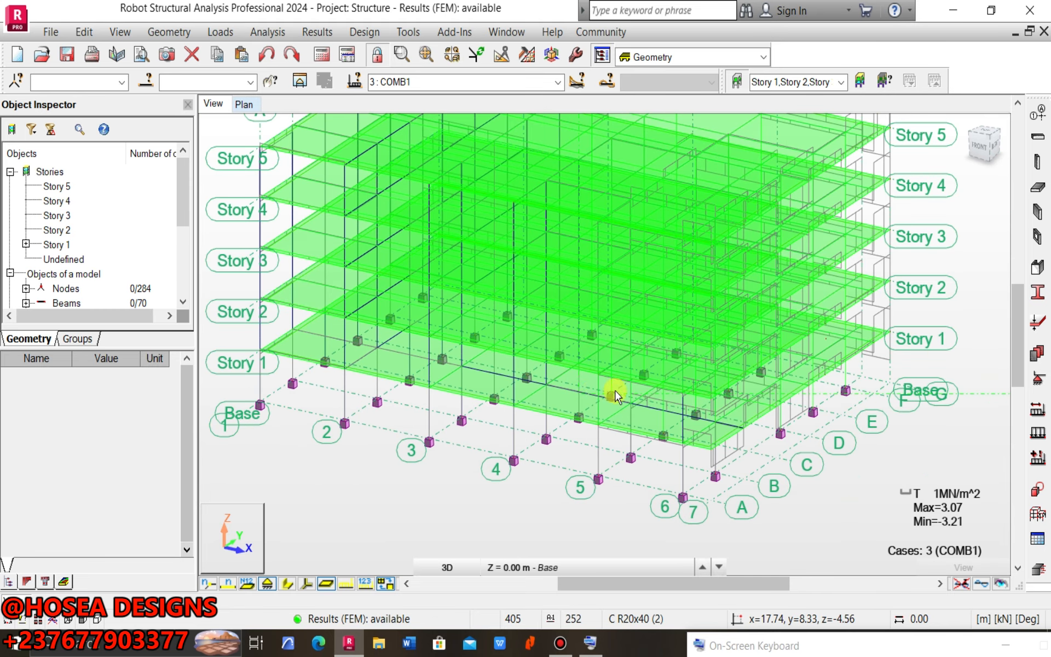
{"action": "middle_click_drag", "start_coordinate": [662, 392], "coordinate": [656, 405]}
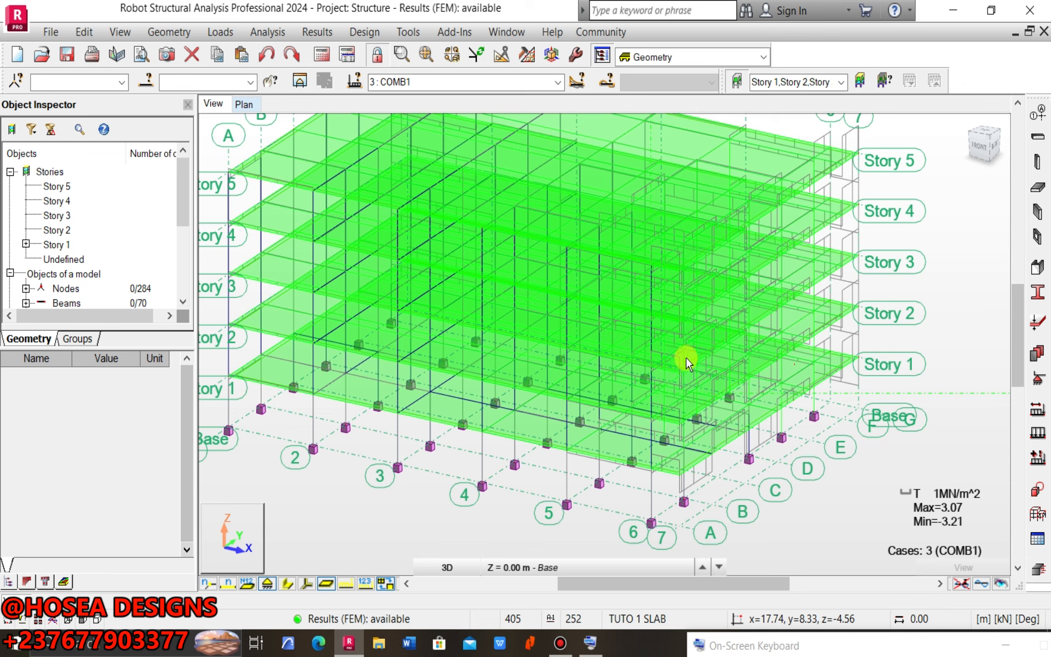
{"action": "scroll", "coordinate": [769, 300], "scroll_direction": "down", "scroll_amount": 1}
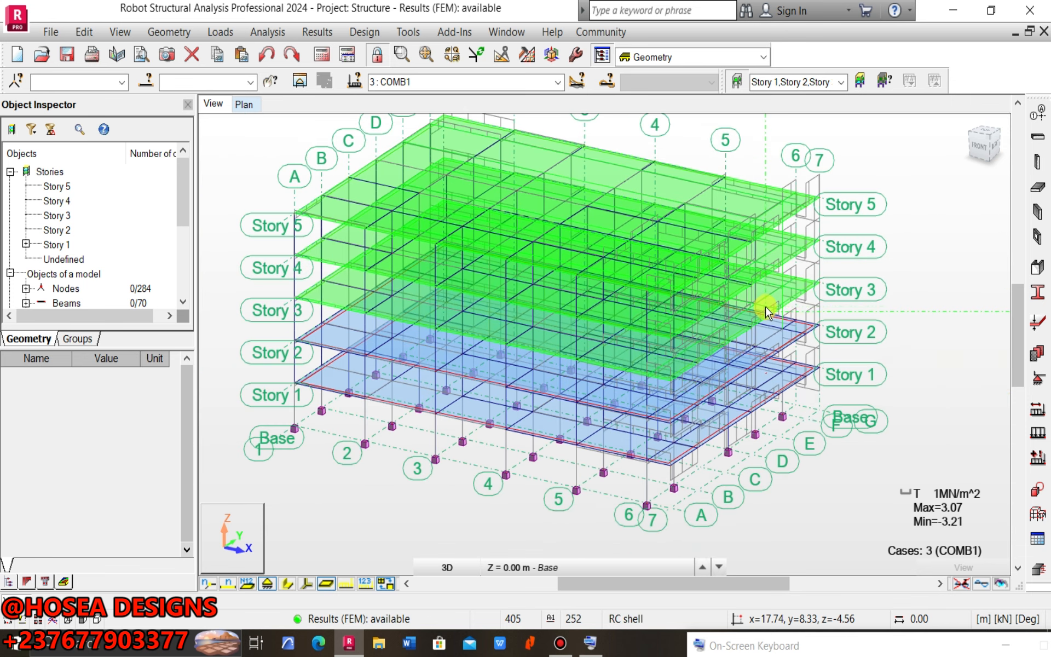
{"action": "middle_click_drag", "start_coordinate": [672, 277], "coordinate": [681, 314]}
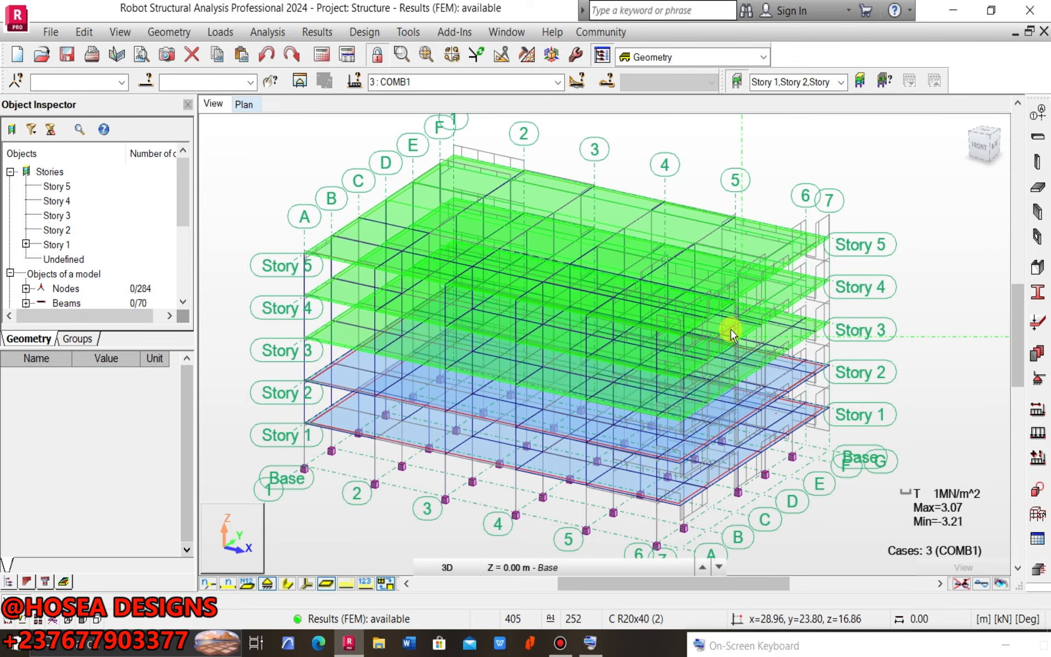
{"action": "scroll", "coordinate": [769, 293], "scroll_direction": "up", "scroll_amount": 3}
{"action": "scroll", "coordinate": [785, 295], "scroll_direction": "down", "scroll_amount": 2}
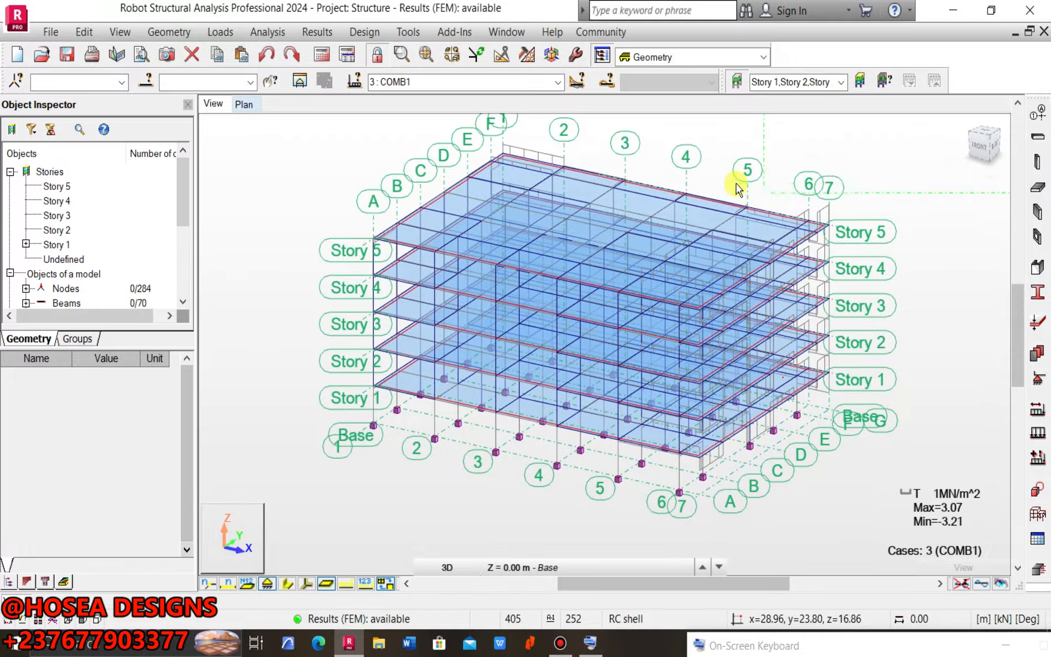
- Display the beams and columns with their section shapes in the 3D view, and restore the program window down from full size
{"action": "scroll", "coordinate": [734, 184], "scroll_direction": "up", "scroll_amount": 2}
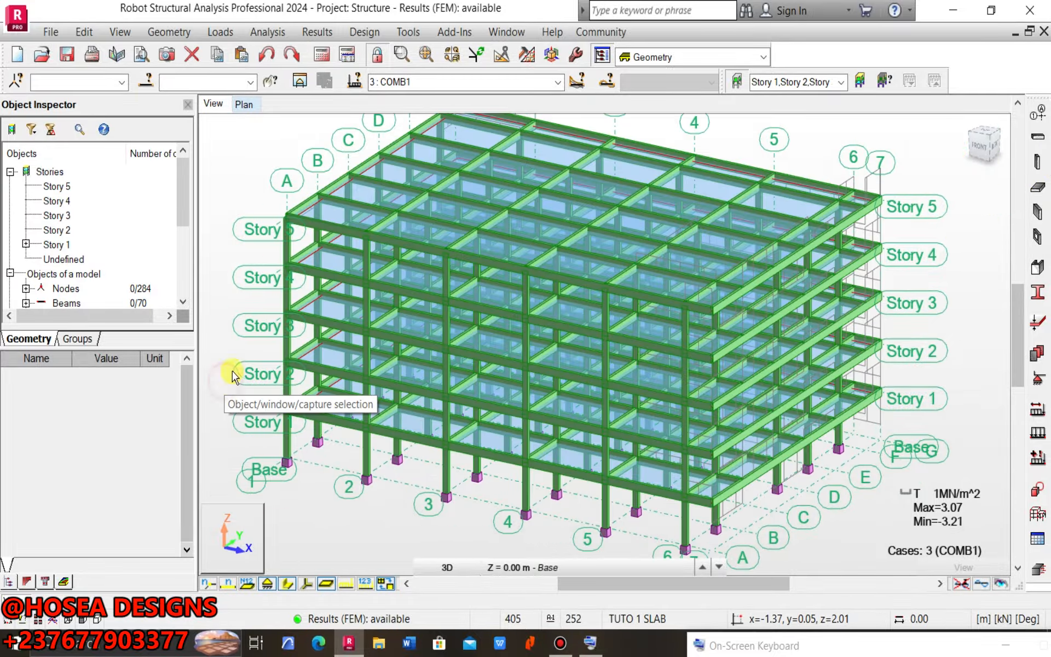
{"action": "scroll", "coordinate": [876, 118], "scroll_direction": "down", "scroll_amount": 1}
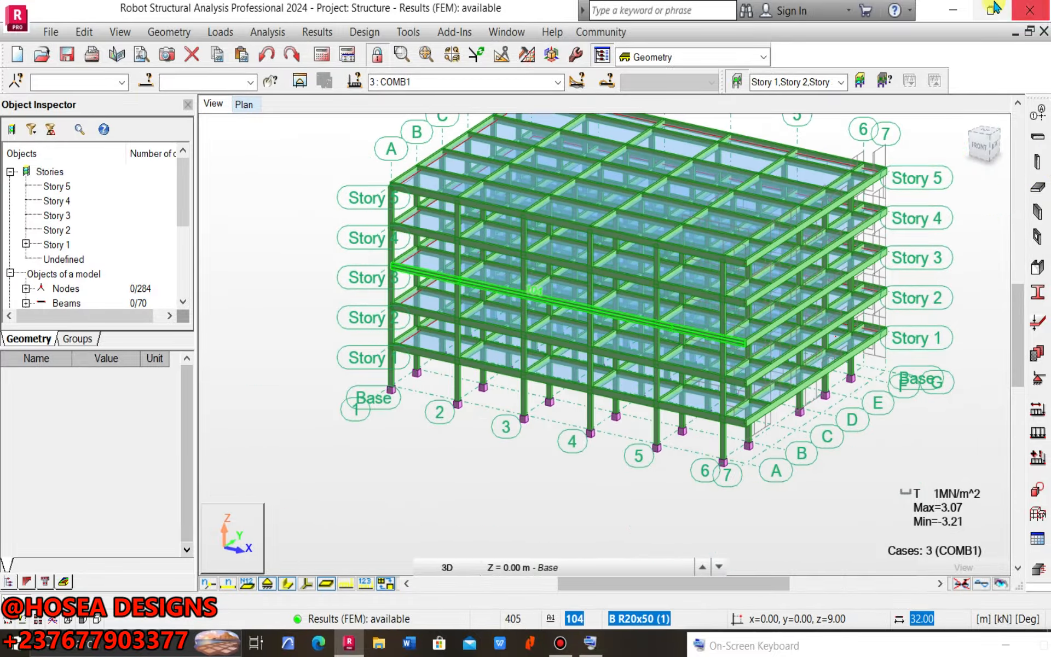
{"action": "left_click", "coordinate": [987, 11]}
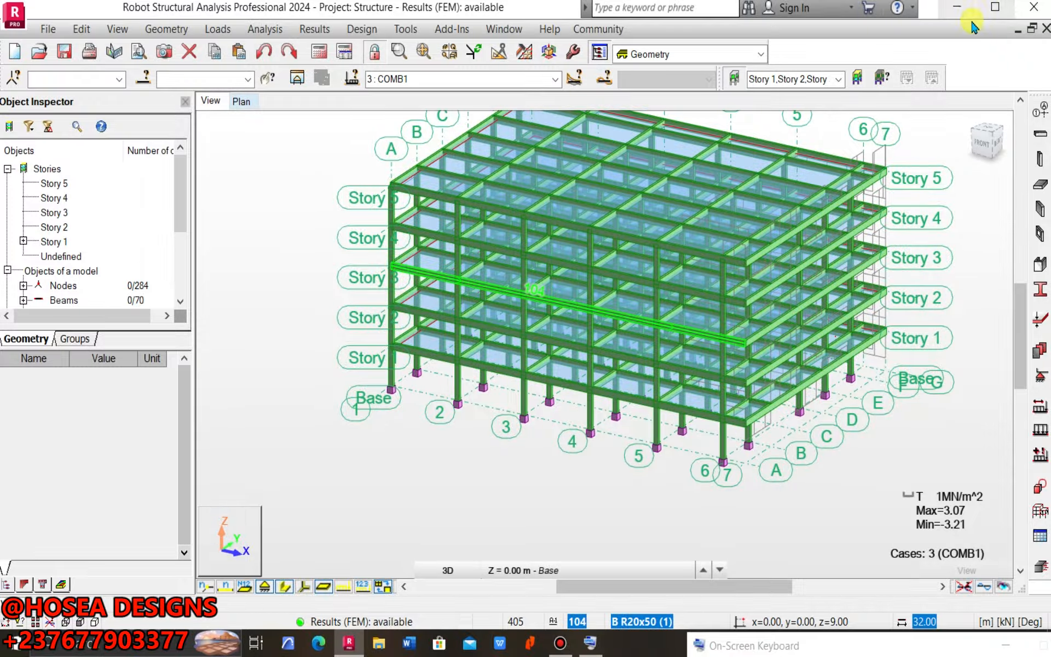